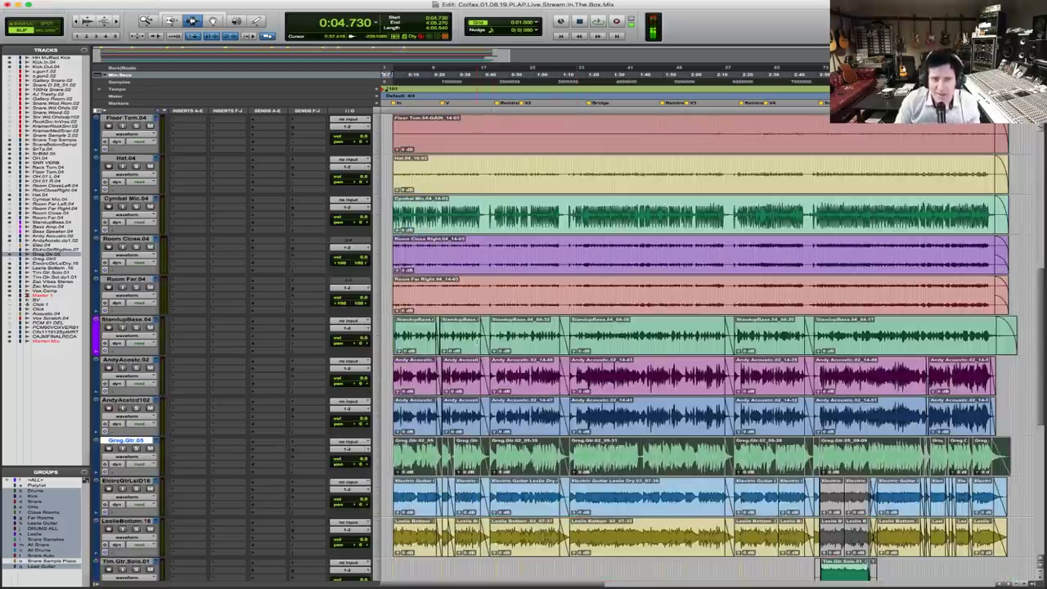
Select all clips on the first acoustic guitar track and examine the fade at the end of its intro up close
triple_click(419, 377)
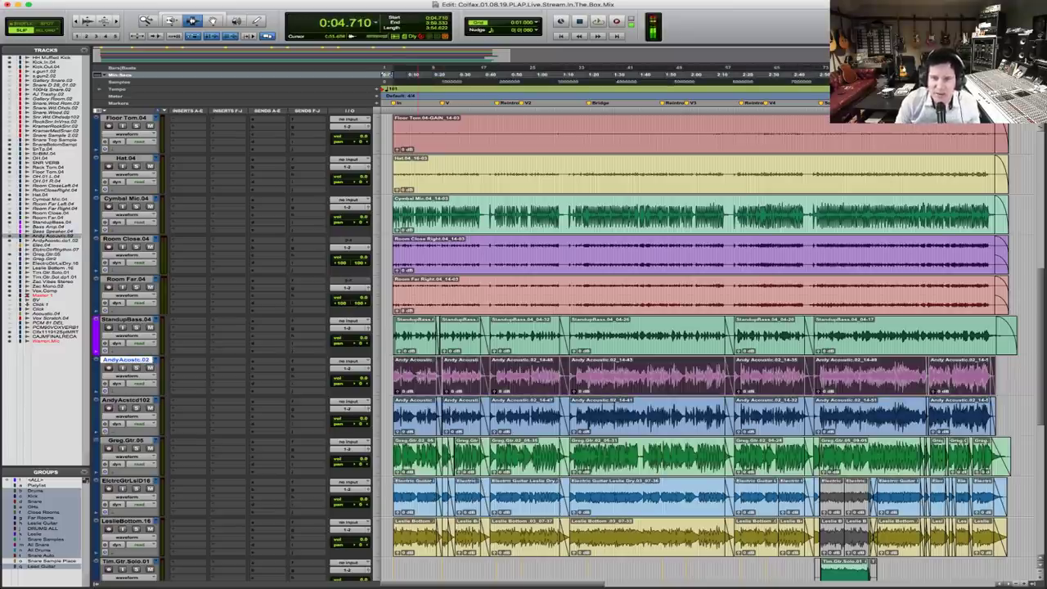
key("F5")
left_click(424, 417)
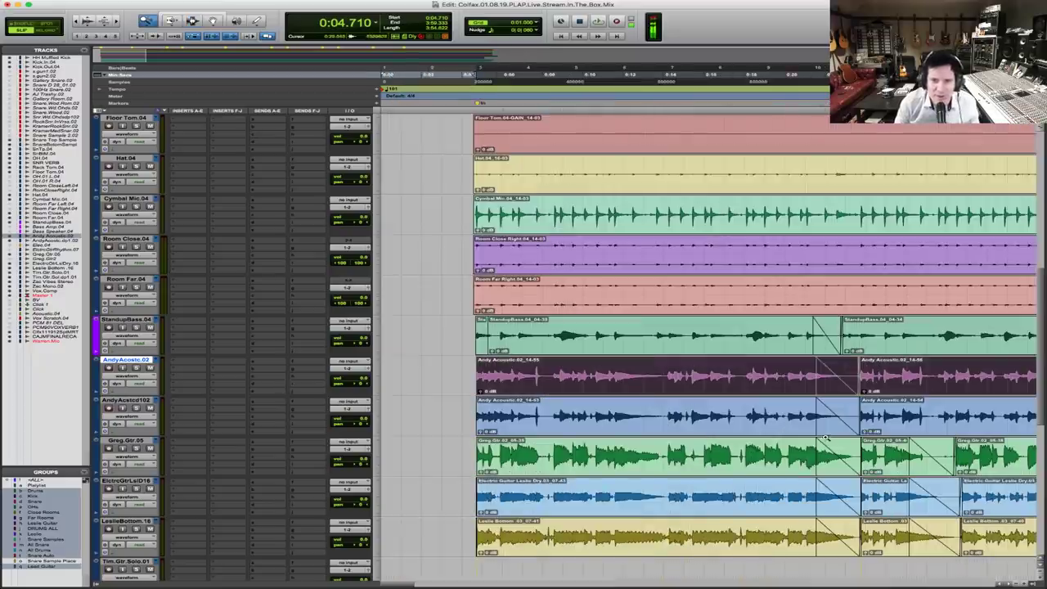
left_click_drag(772, 417, 852, 415)
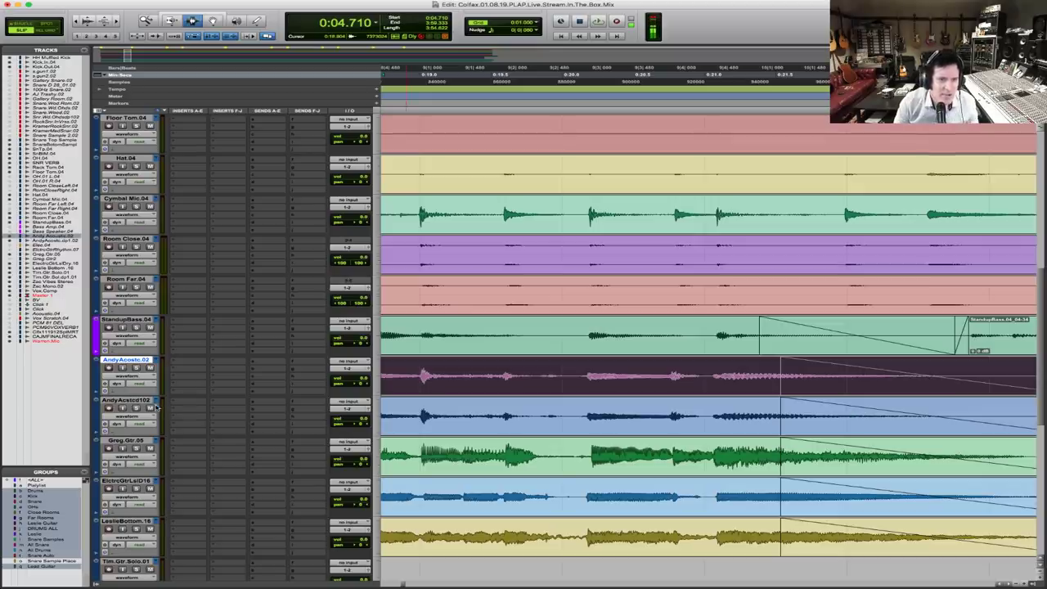
scroll(690, 414, "down", 6)
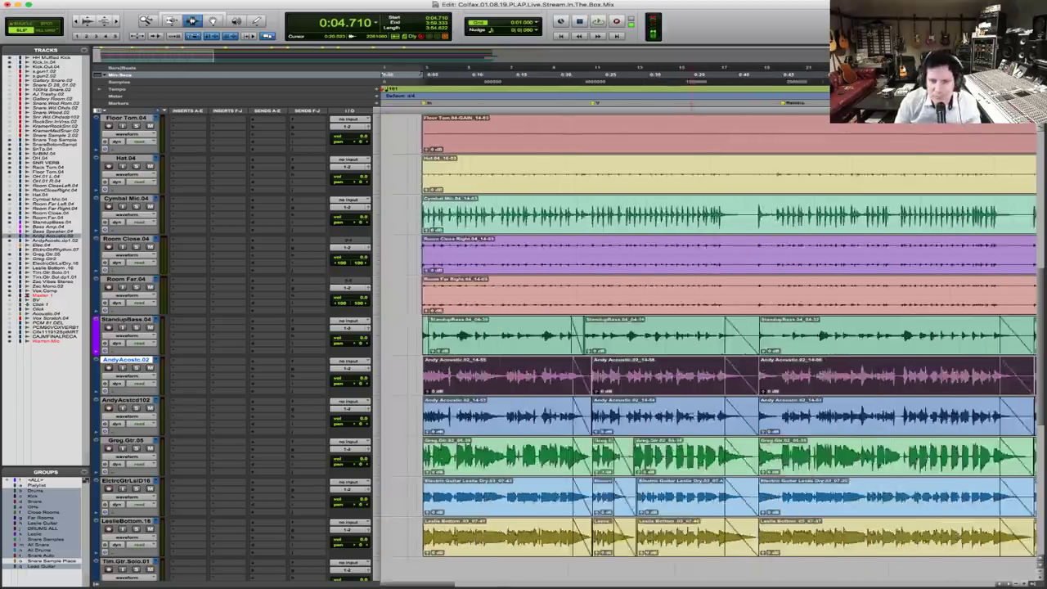
Select the clips on the green guitar track, and on the grouped Leslie guitar tracks, and examine their edits around the first verse
triple_click(435, 463)
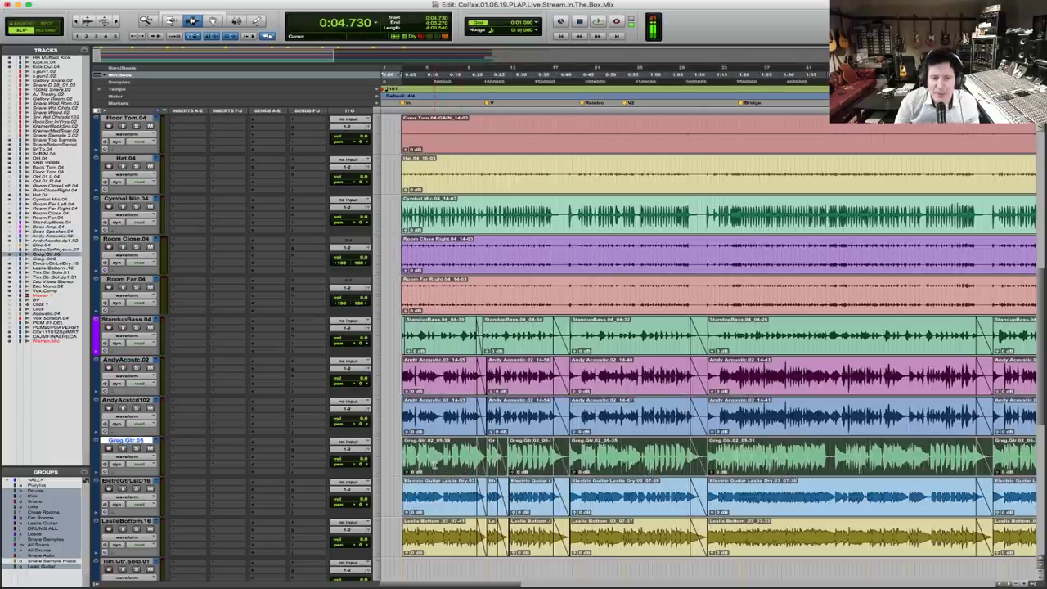
triple_click(435, 499)
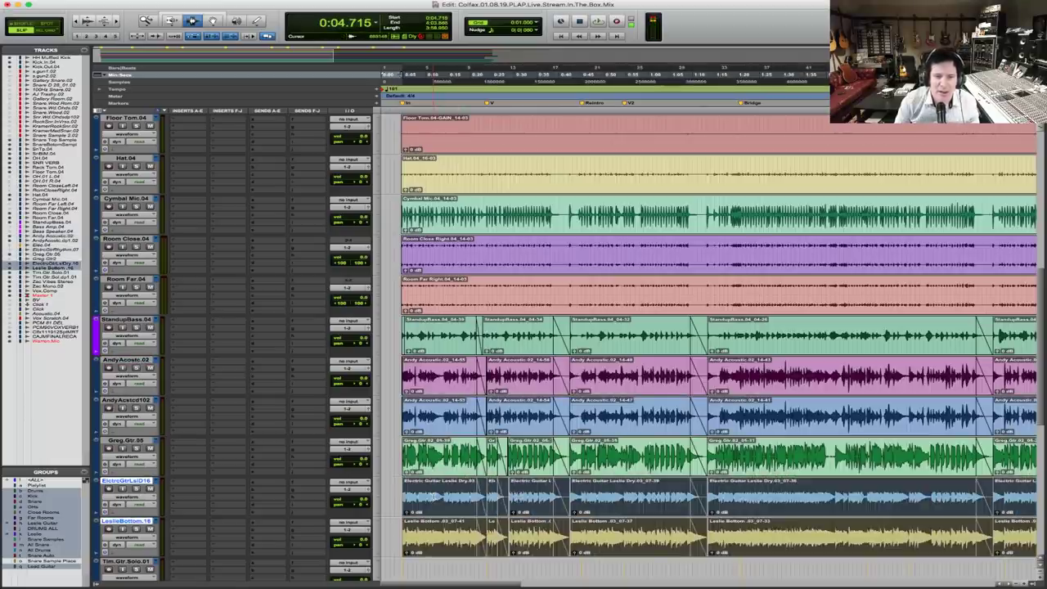
scroll(509, 489, "down", 3)
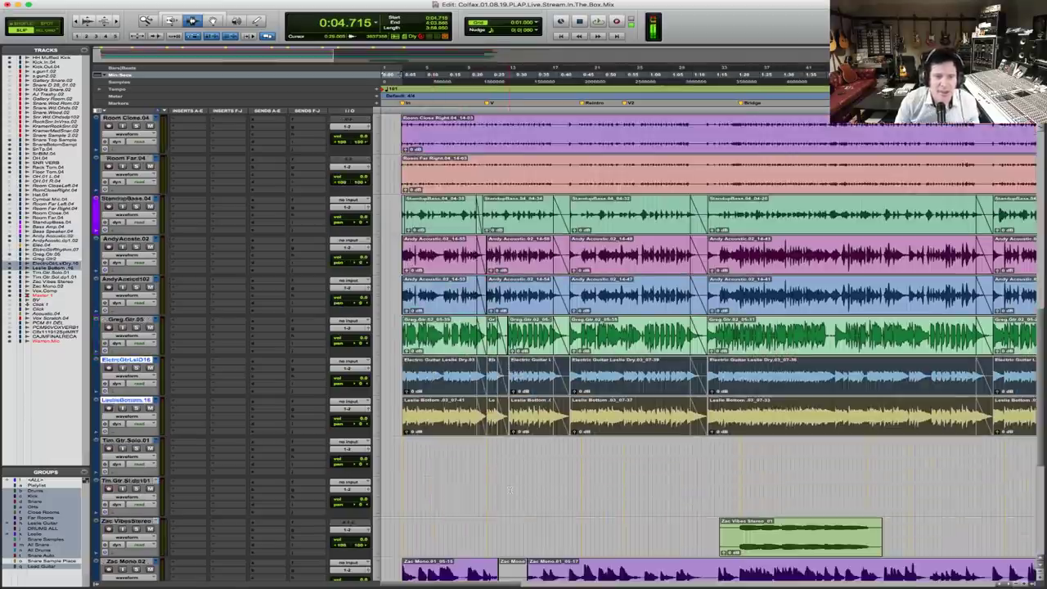
key("super+bracketright")
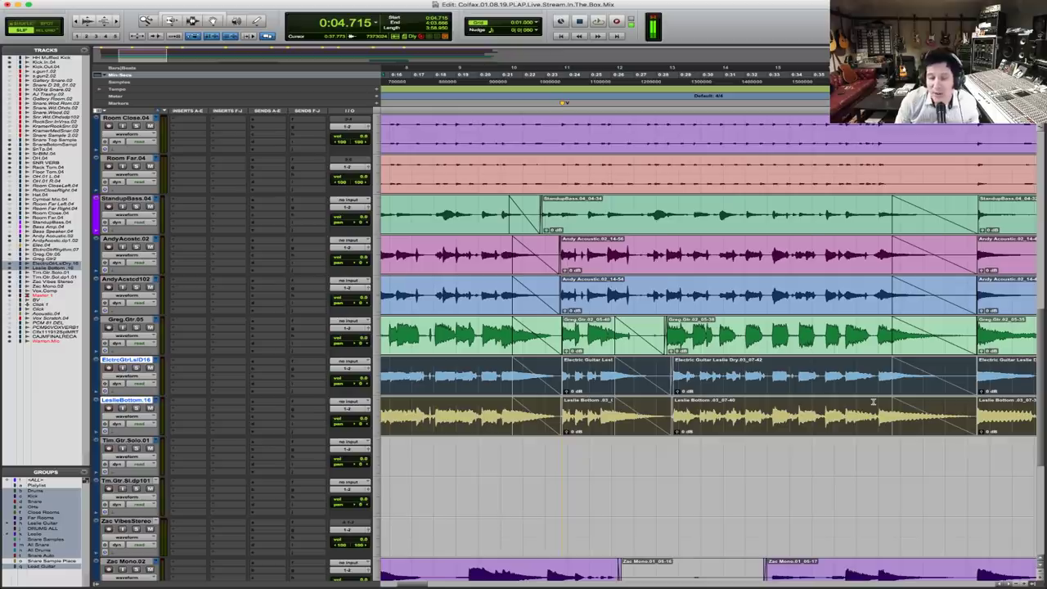
Solo the mono vibes track above the vocal comp, play it briefly from the start, and clear the solo
key("super+bracketleft")
key("super+bracketleft")
key("super+bracketleft")
scroll(873, 401, "down", 5)
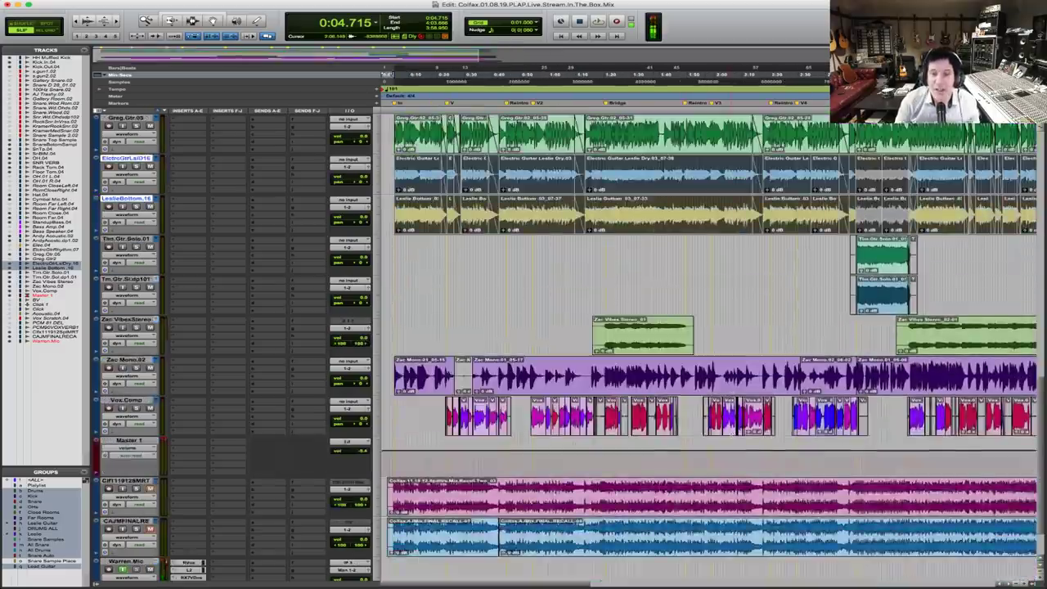
left_click(127, 360)
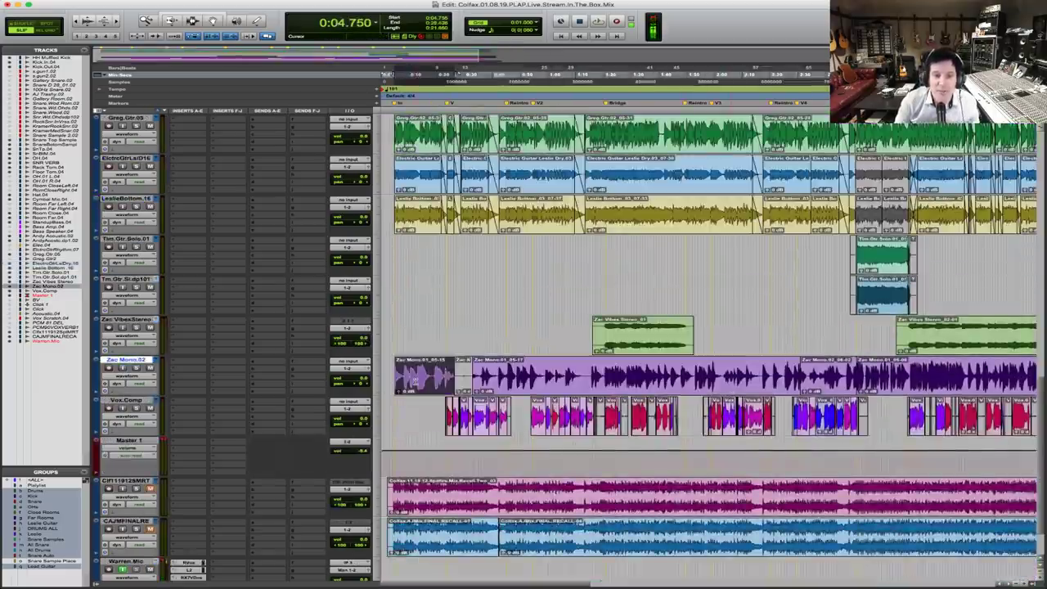
left_click(136, 368)
key("space")
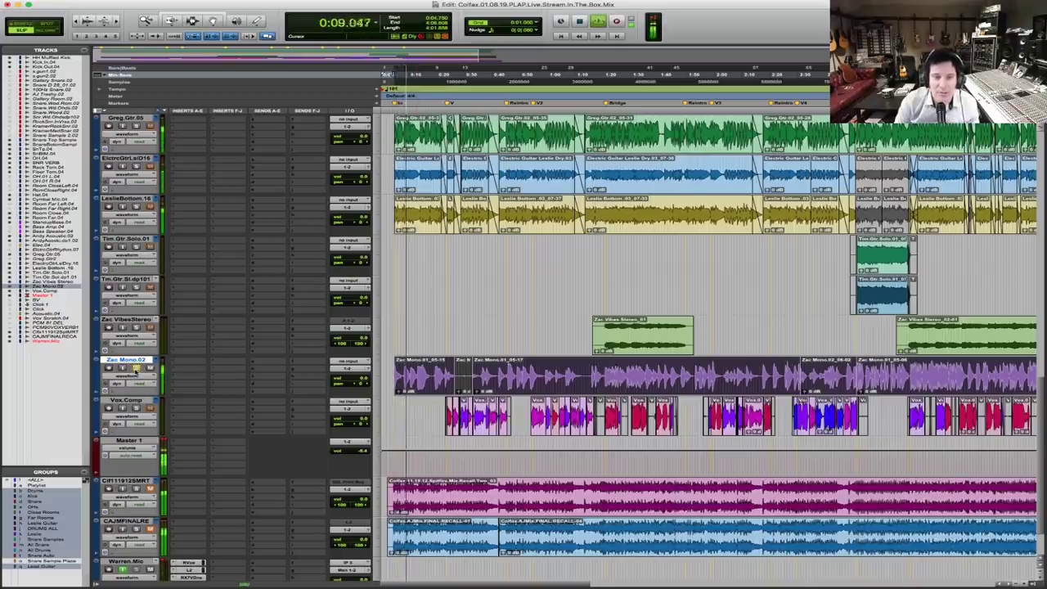
key("space")
left_click(135, 368)
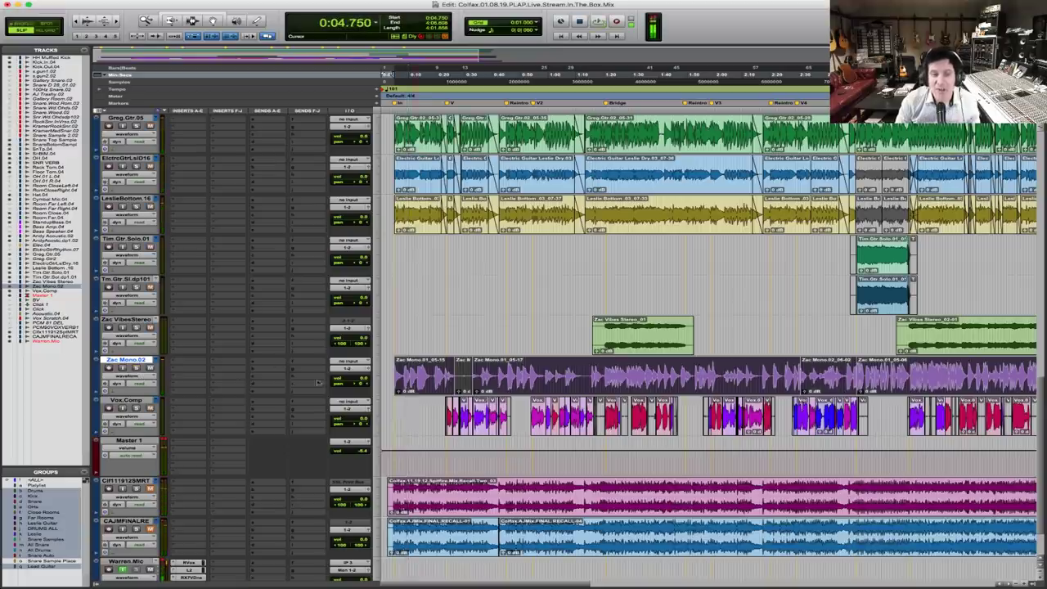
Select the Spitfire Mix reference audio on the first reference track below the master
left_click(392, 368)
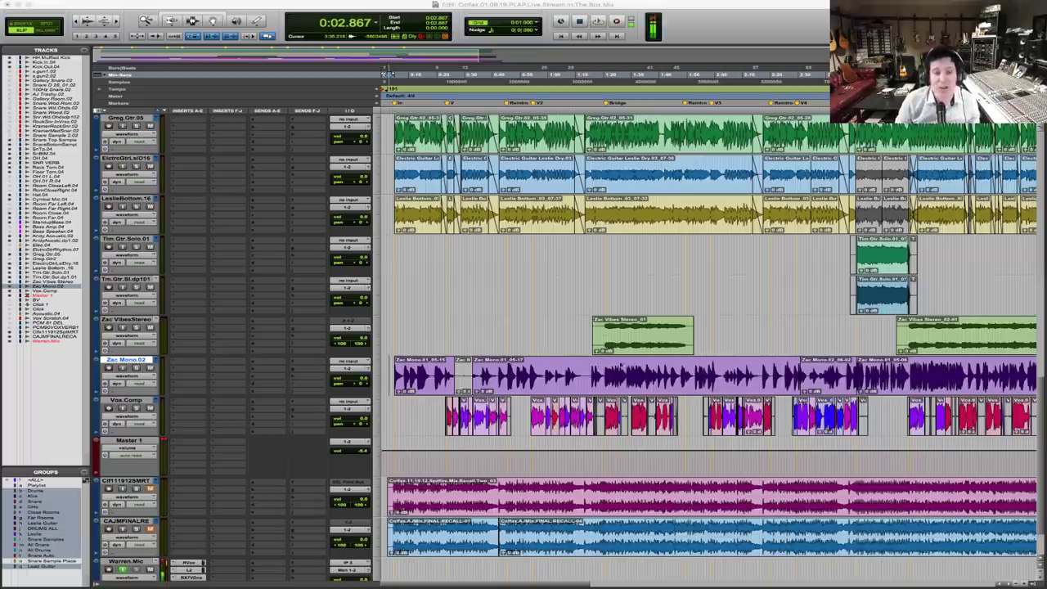
scroll(659, 401, "down", 2)
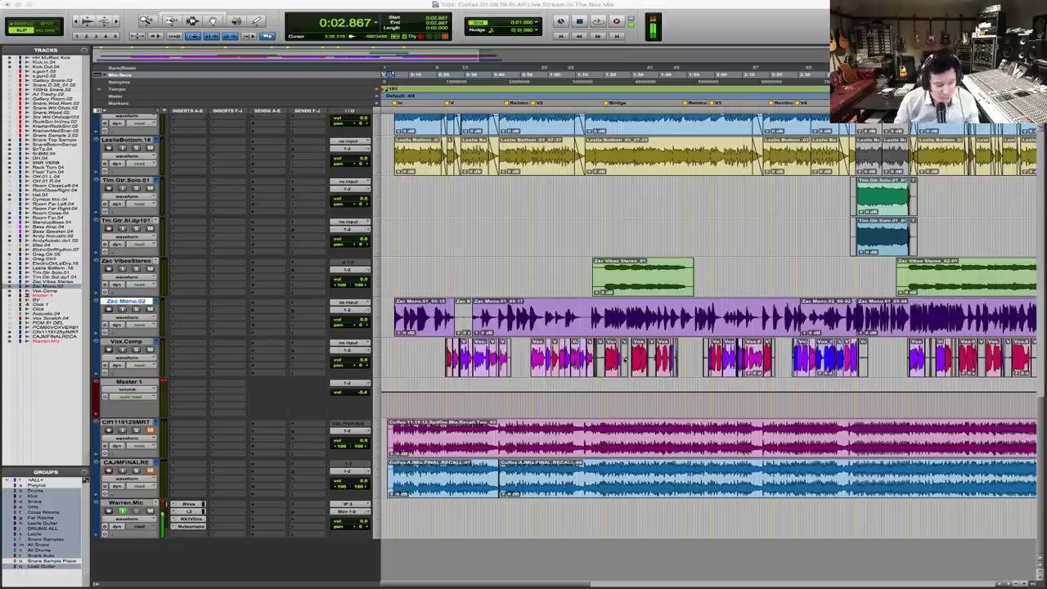
double_click(537, 438)
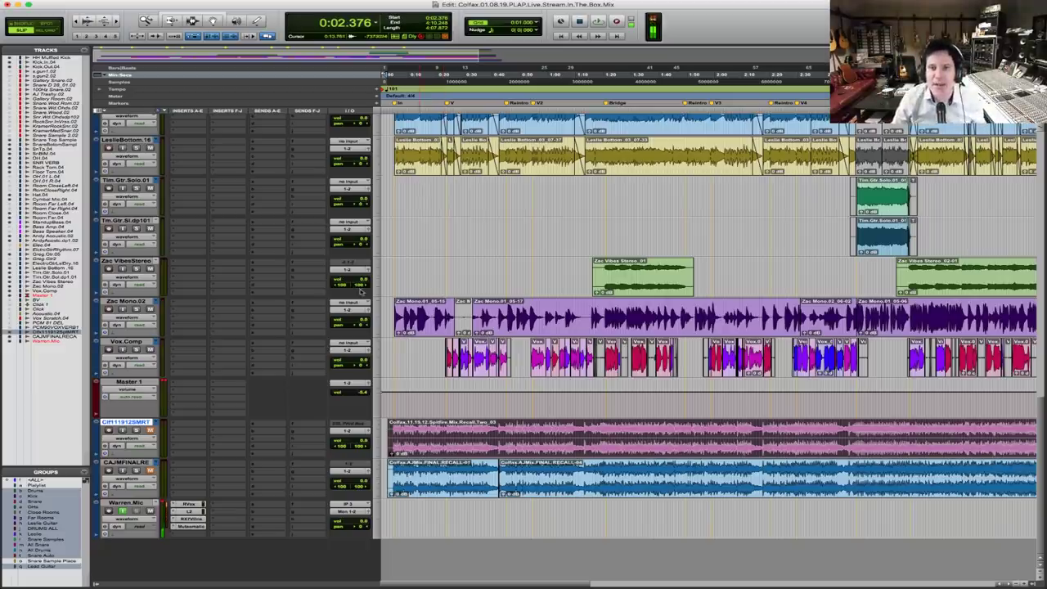
Select the first 5.7 seconds or so across the standup bass and both acoustic guitar tracks and show the whole session
scroll(711, 327, "up", 10)
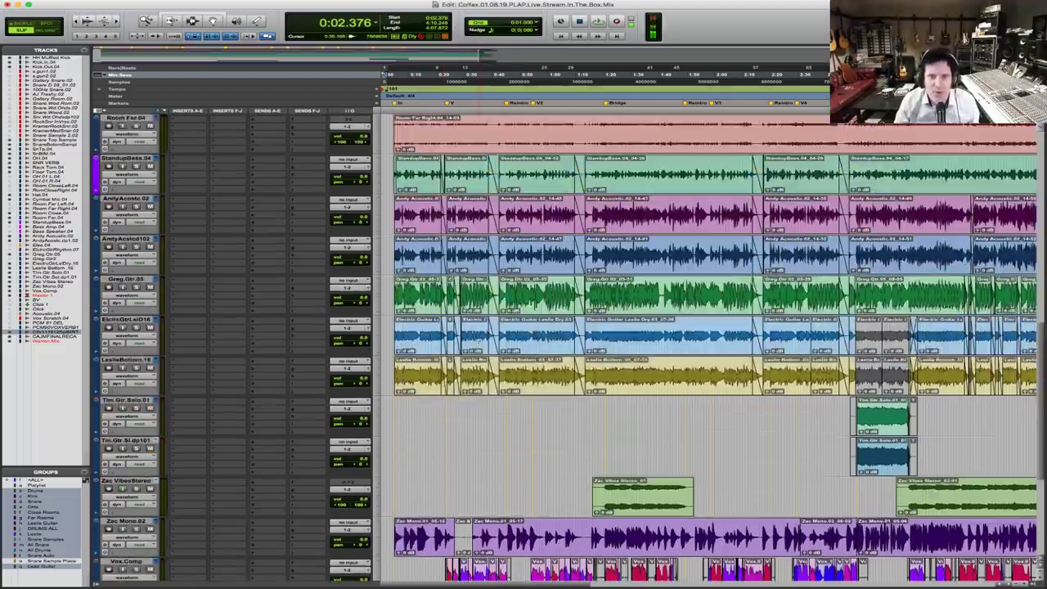
left_click_drag(394, 270, 1022, 491)
key("Return")
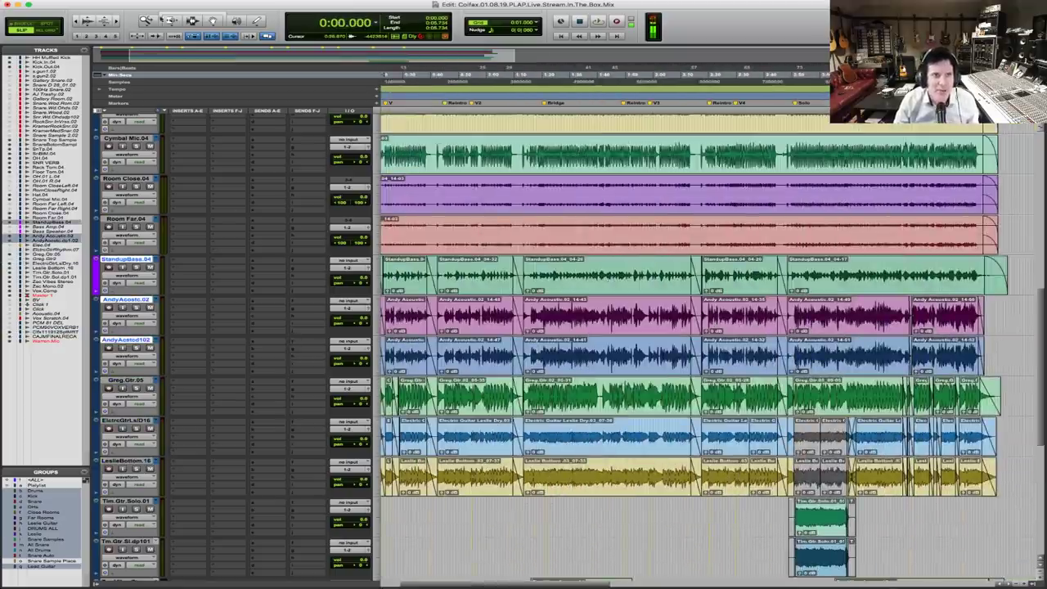
double_click(147, 20)
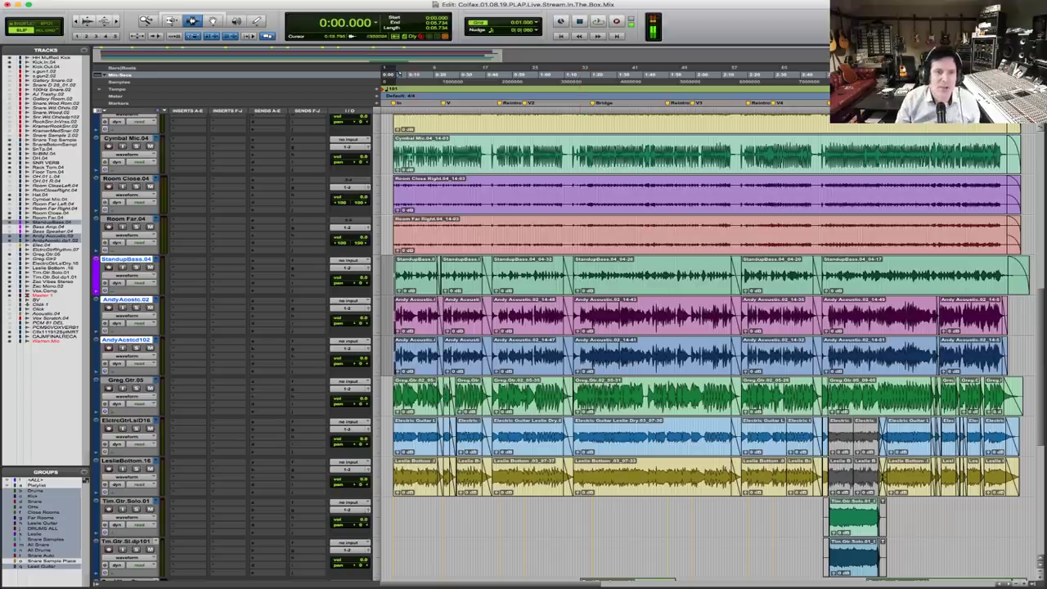
Place the cursor at 0:04.258 on the drum tracks and compare the first muffled kick sample with Kick In and Kick Out up close
left_click(393, 203)
scroll(393, 204, "up", 3)
scroll(470, 220, "up", 9)
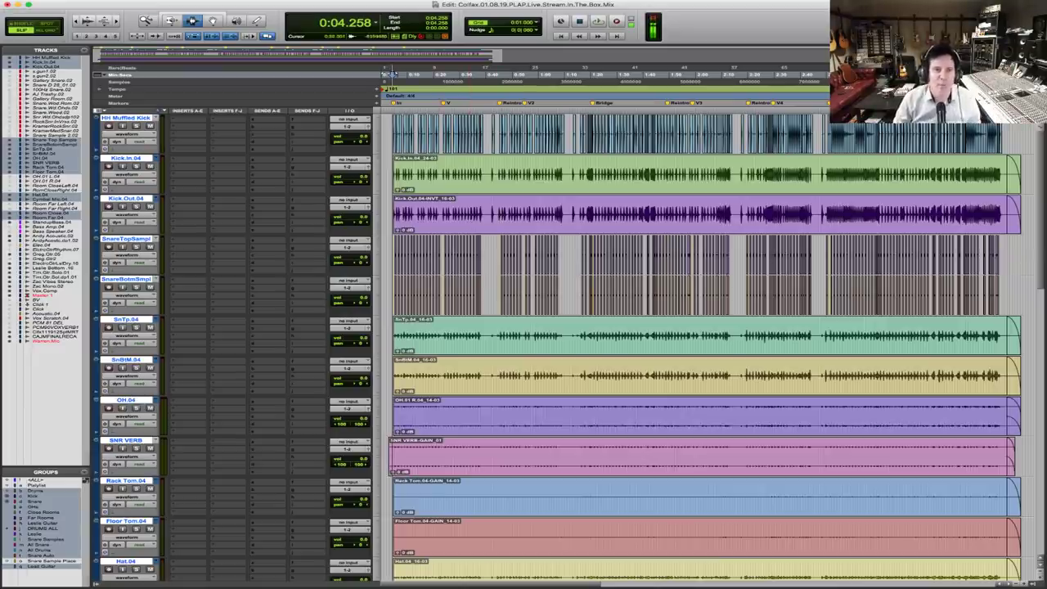
key("F5")
left_click_drag(381, 216, 438, 217)
left_click_drag(482, 187, 745, 173)
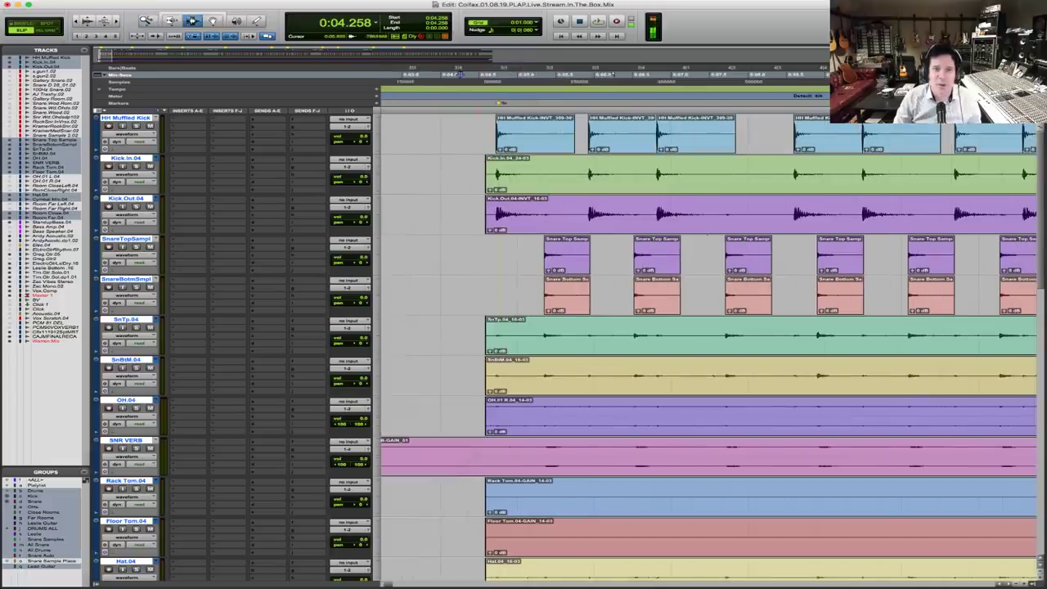
key("t")
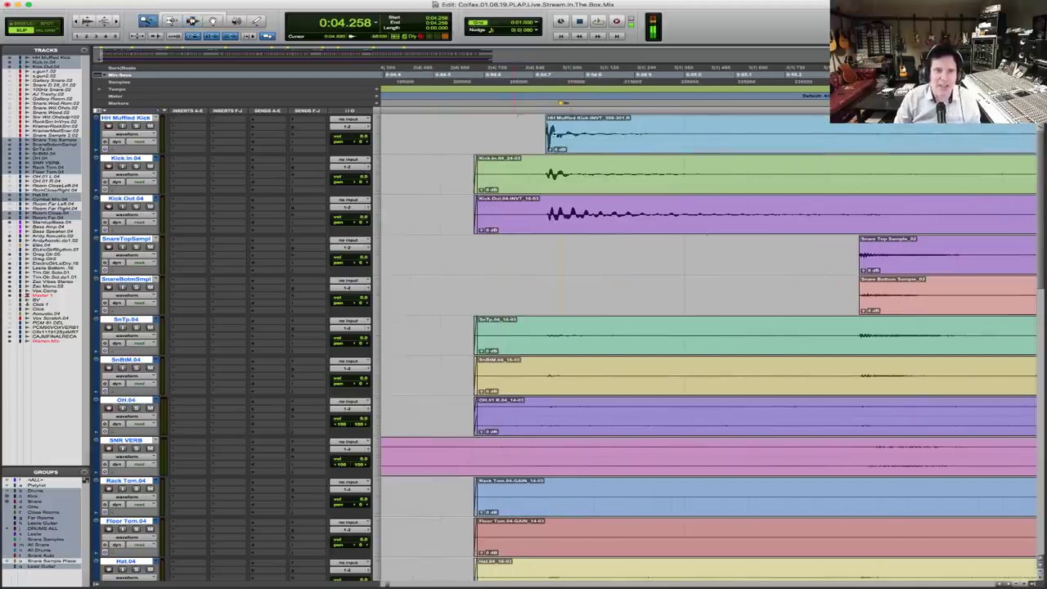
key("t")
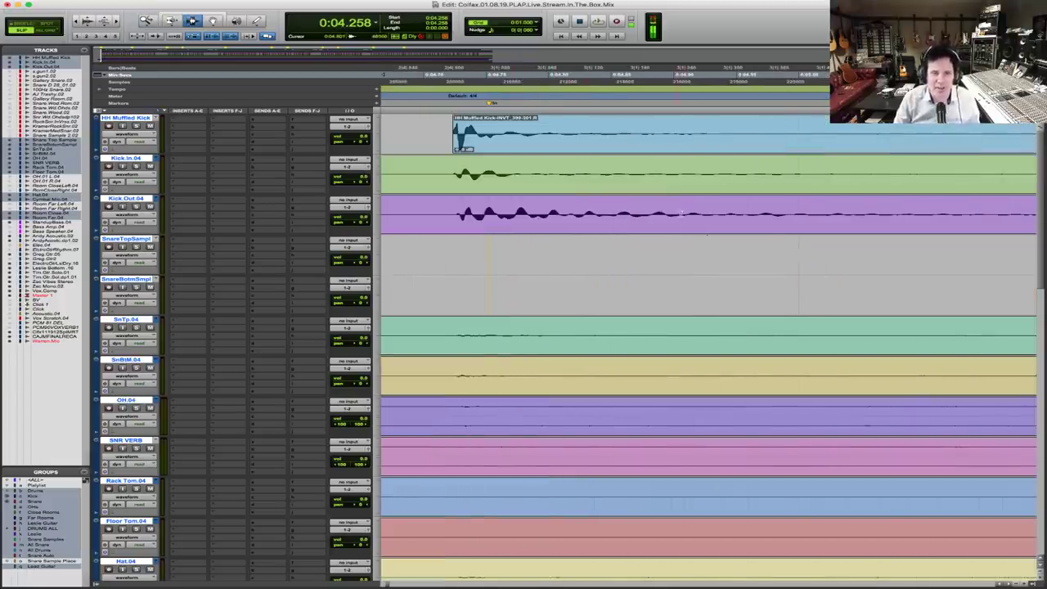
Select the first snare hit across the drum tracks and audition it with the snare top and bottom samples soloed
key("r")
key("r")
key("r")
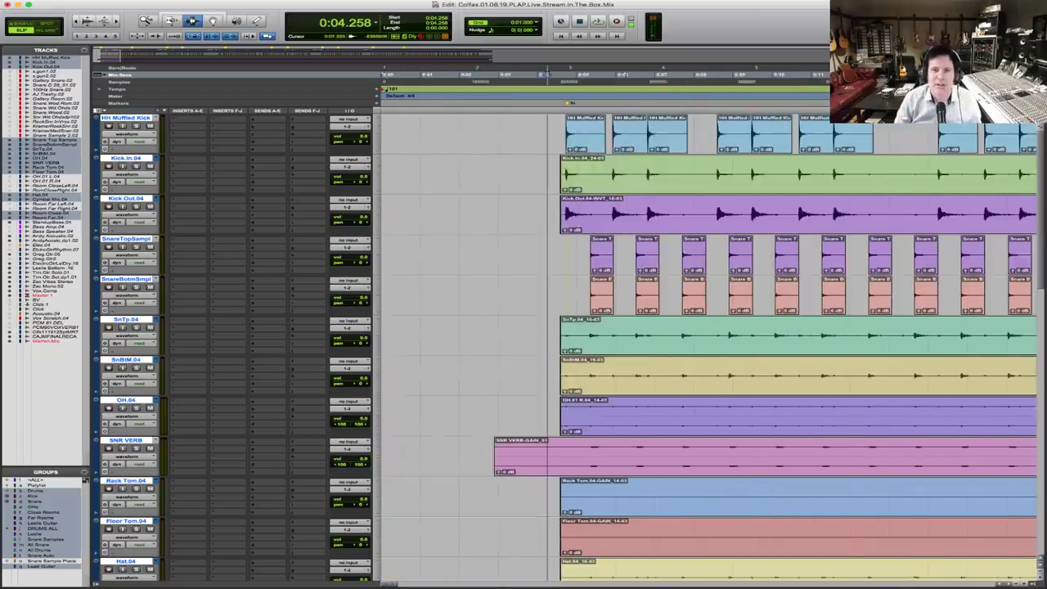
key("t")
left_click_drag(470, 290, 560, 286)
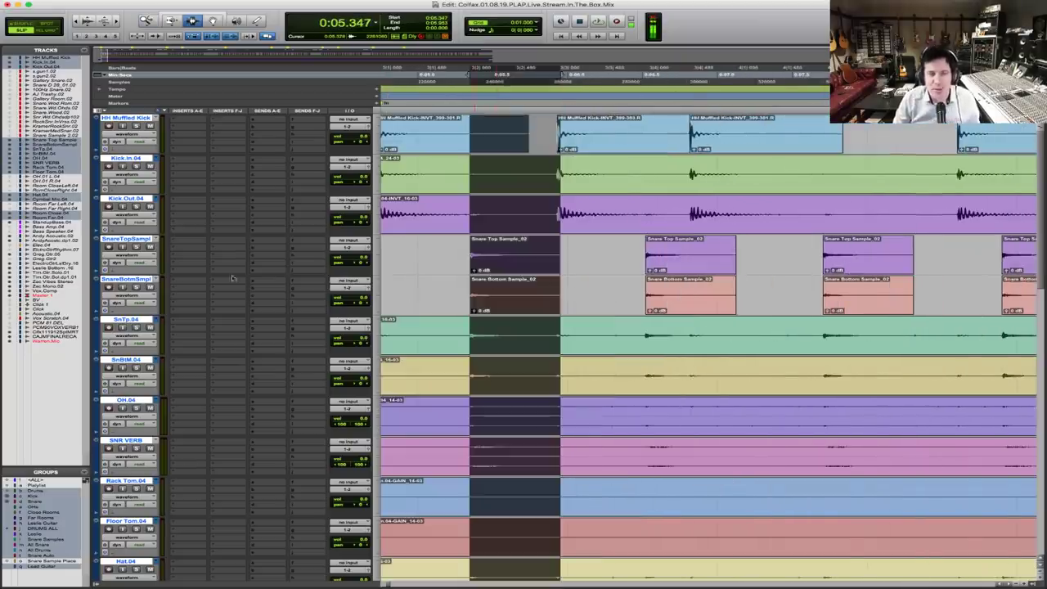
left_click(136, 246)
left_click(136, 286)
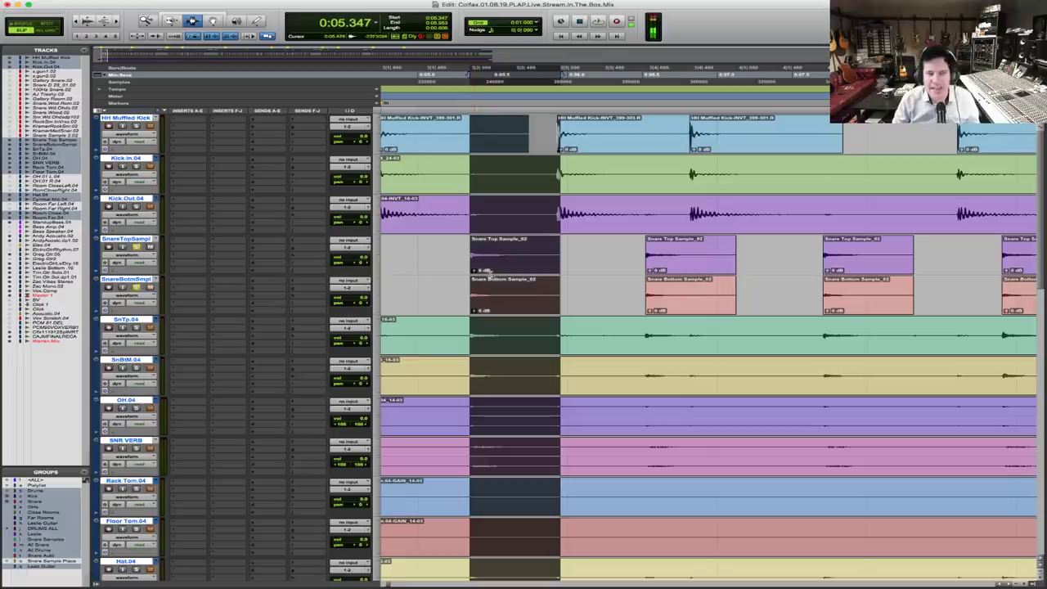
key("space")
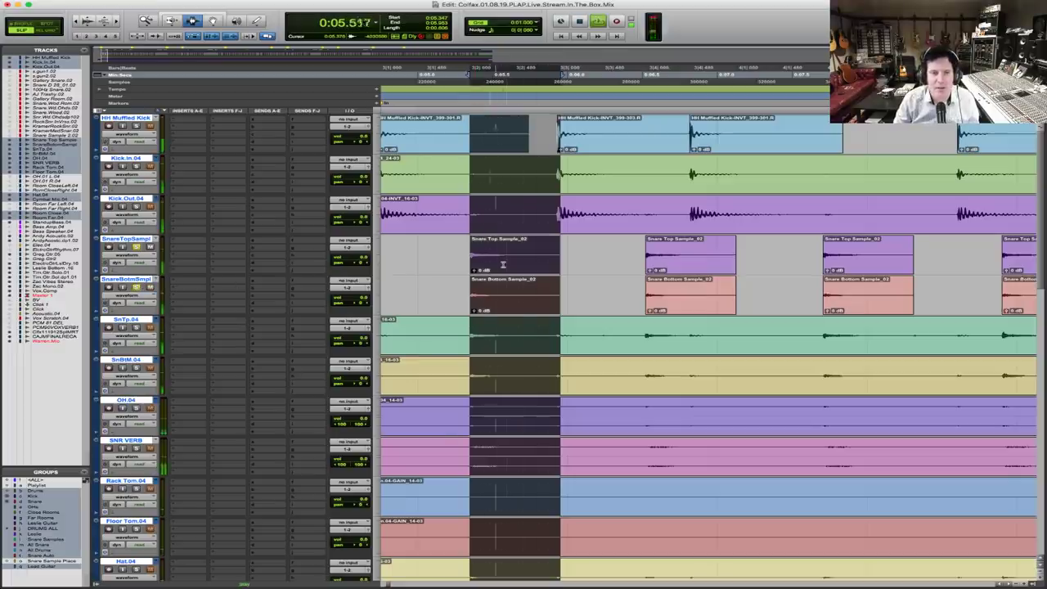
key("space")
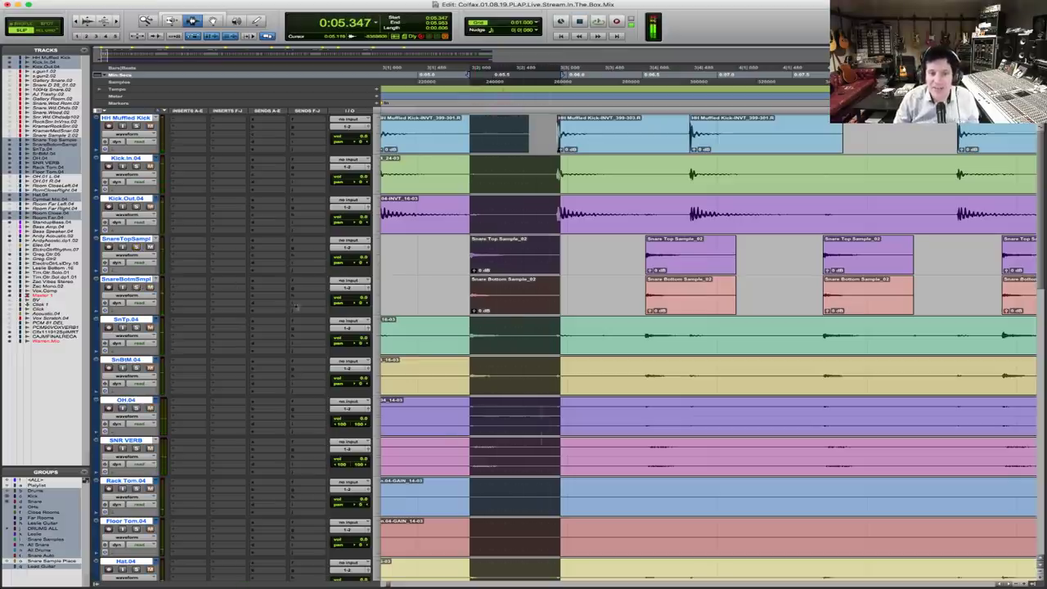
Select a slightly wider range around the first snare hit and closely compare the samples' alignment with the live snare tracks
left_click_drag(460, 334, 574, 335)
key("F5")
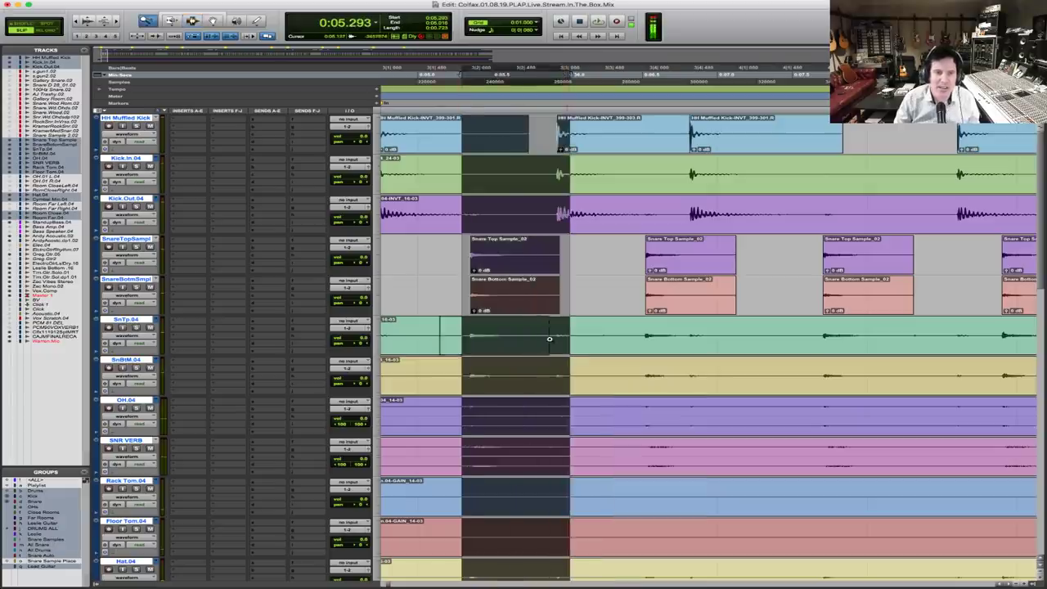
left_click(572, 344)
key("super+alt+bracketright")
key("super+alt+bracketright")
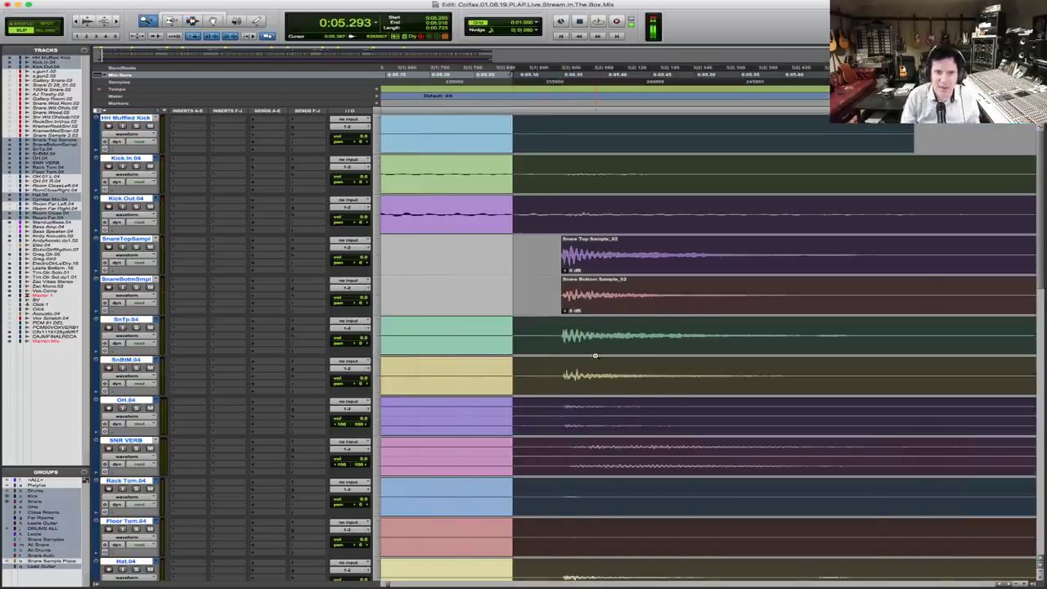
left_click_drag(548, 342, 713, 327)
key("F6")
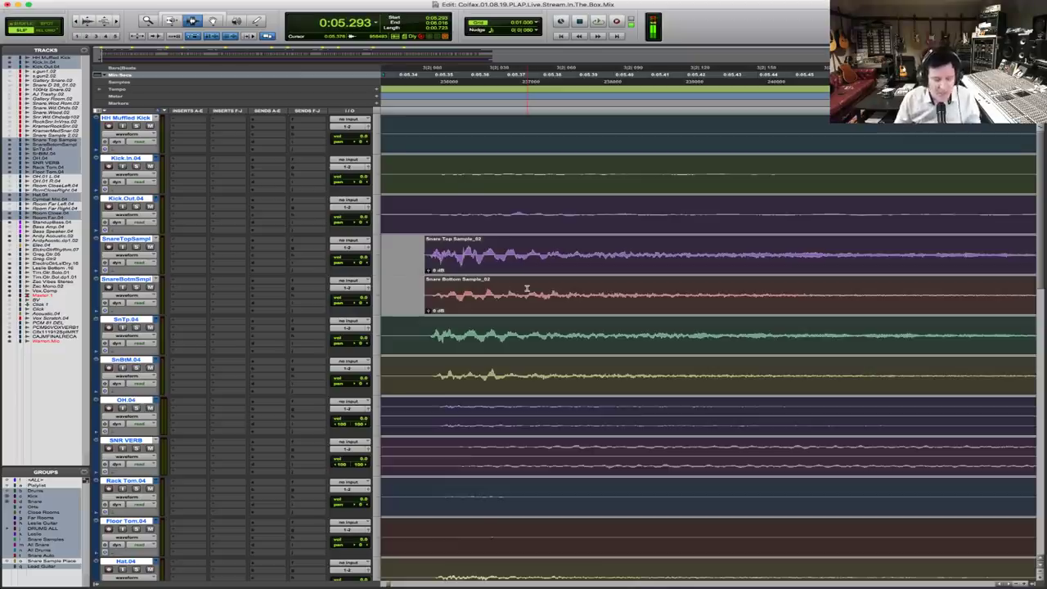
Place the cursor at 0:04.496, show the whole session and review the tracks from the room mics to the reference mixes
key("super+bracketleft")
key("super+bracketleft")
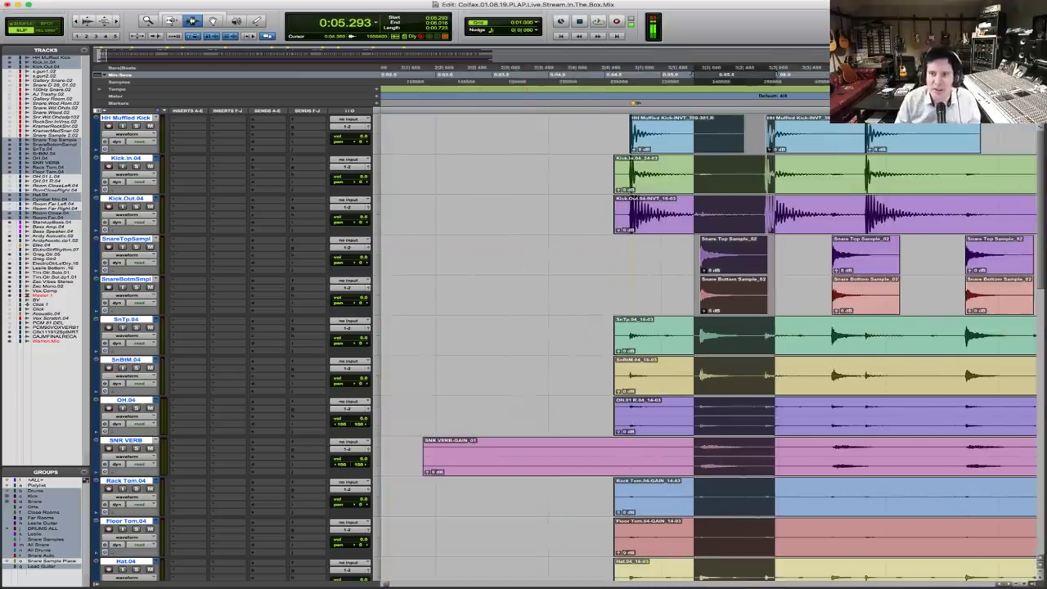
left_click(603, 335)
double_click(148, 21)
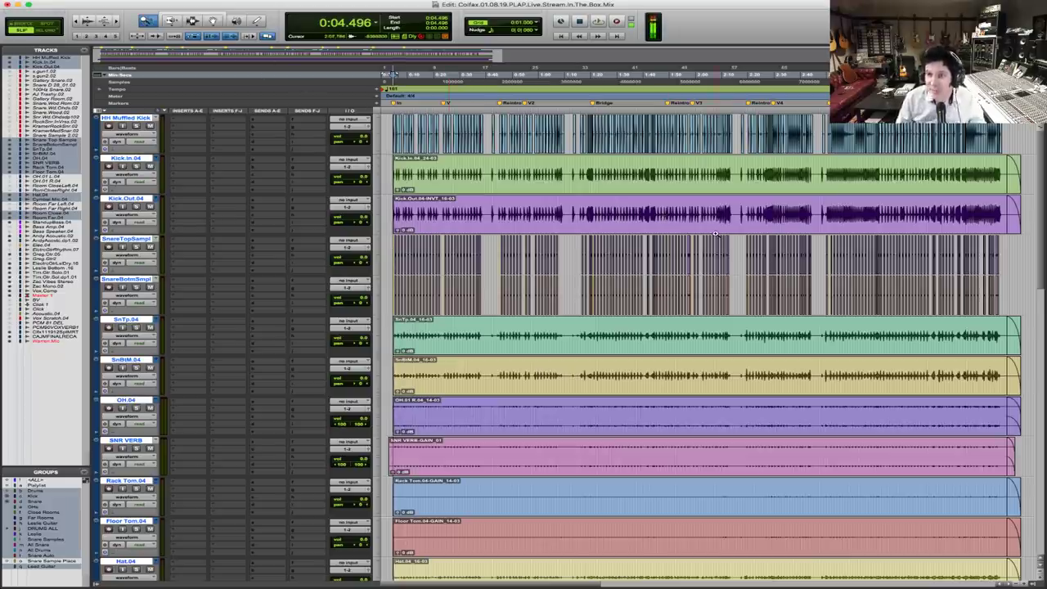
scroll(518, 350, "down", 15)
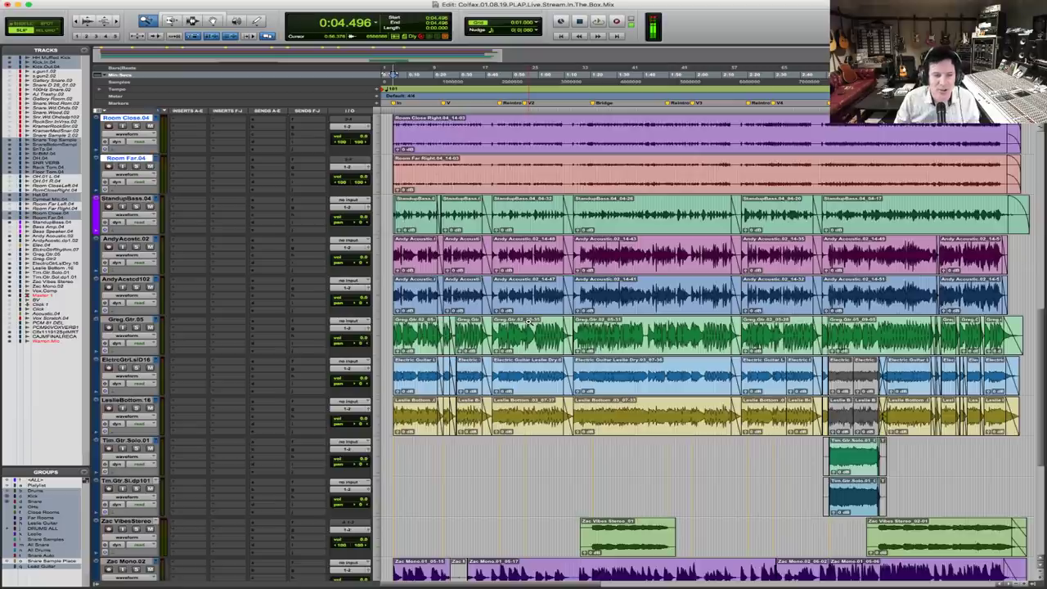
scroll(528, 322, "down", 10)
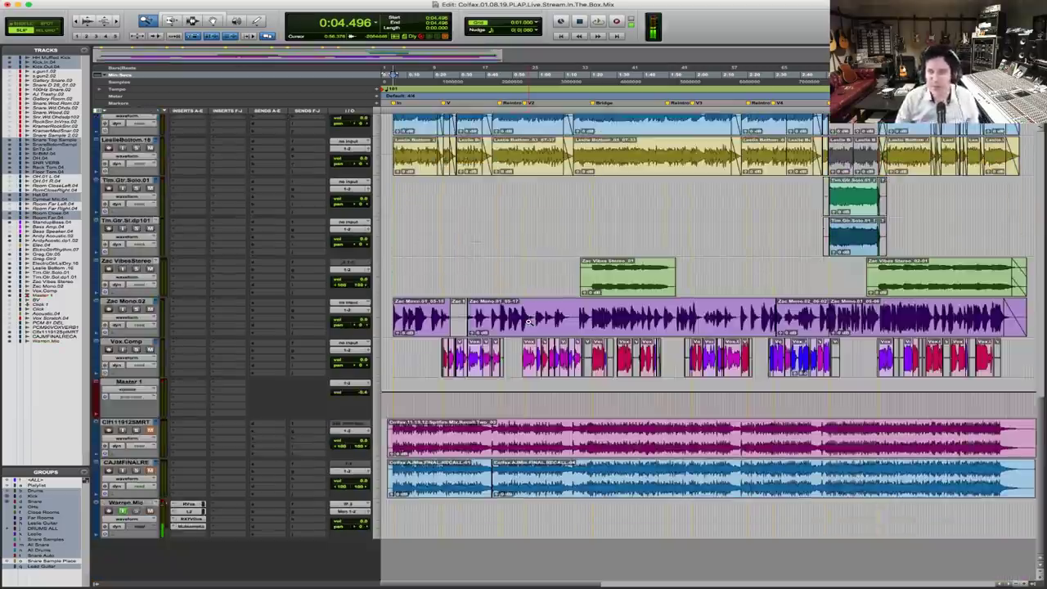
key("F7")
scroll(601, 187, "up", 7)
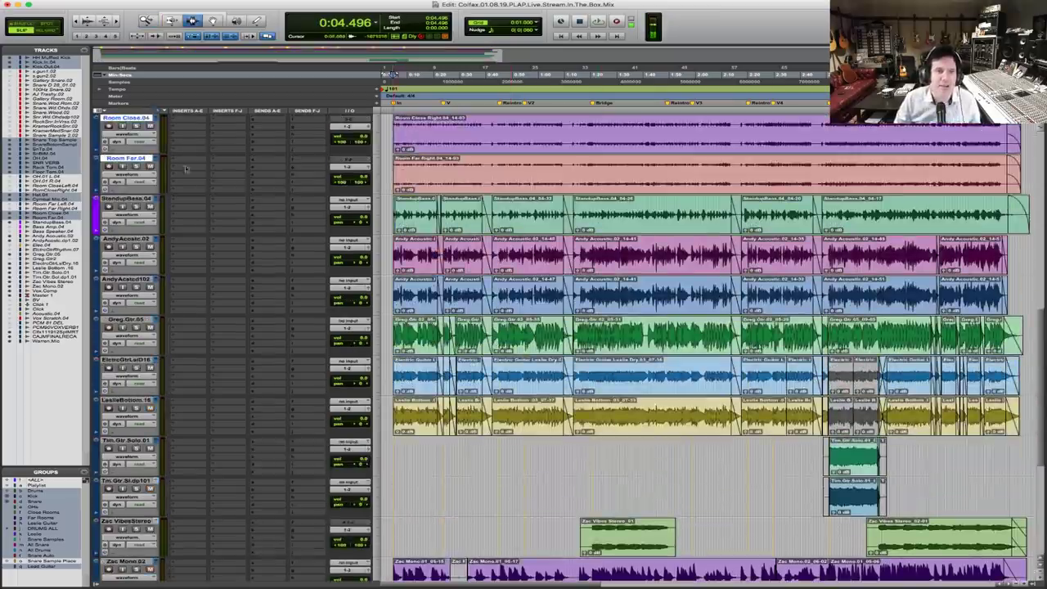
Play the soloed drum tracks from 0:04.496 while looking over the room, cymbal, tom and snare tracks
key("space")
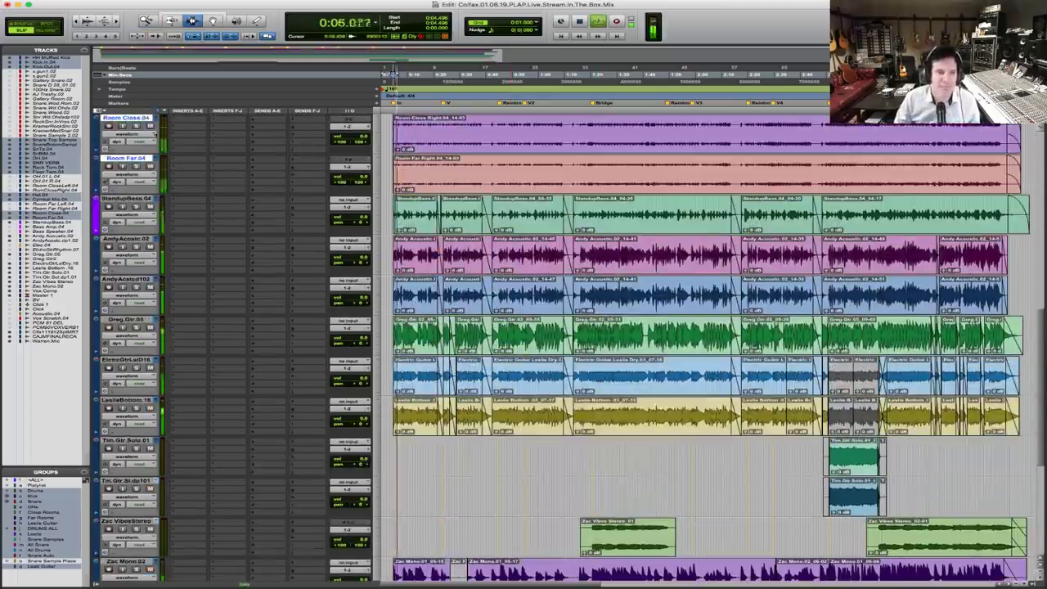
scroll(372, 274, "up", 2)
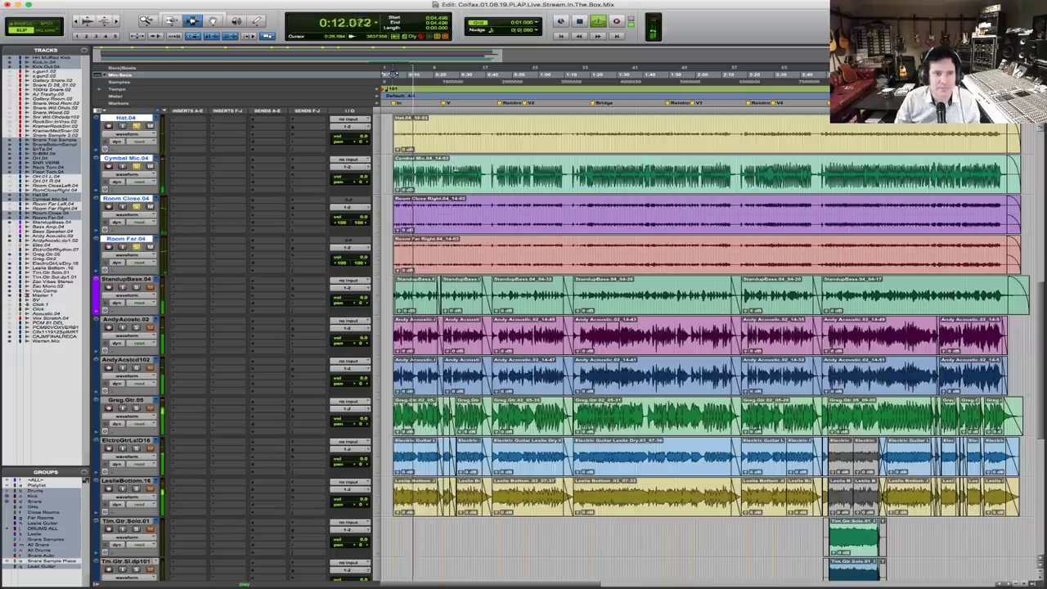
scroll(708, 347, "up", 6)
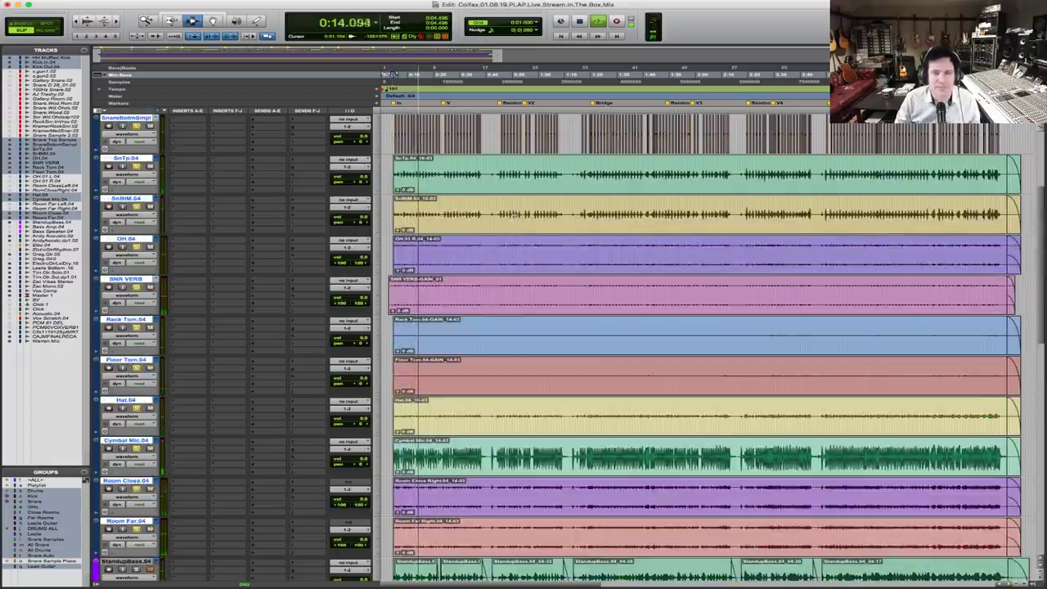
key("space")
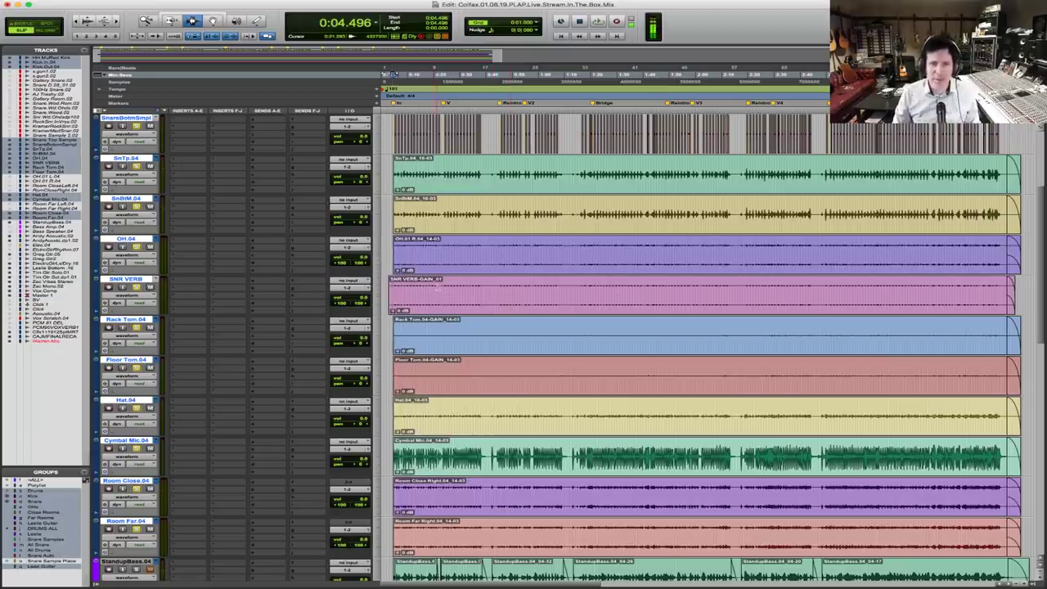
Zoom in on the start of the SNR VERB track and enlarge the waveform display to show its reverb hits
left_click_drag(385, 276, 491, 311)
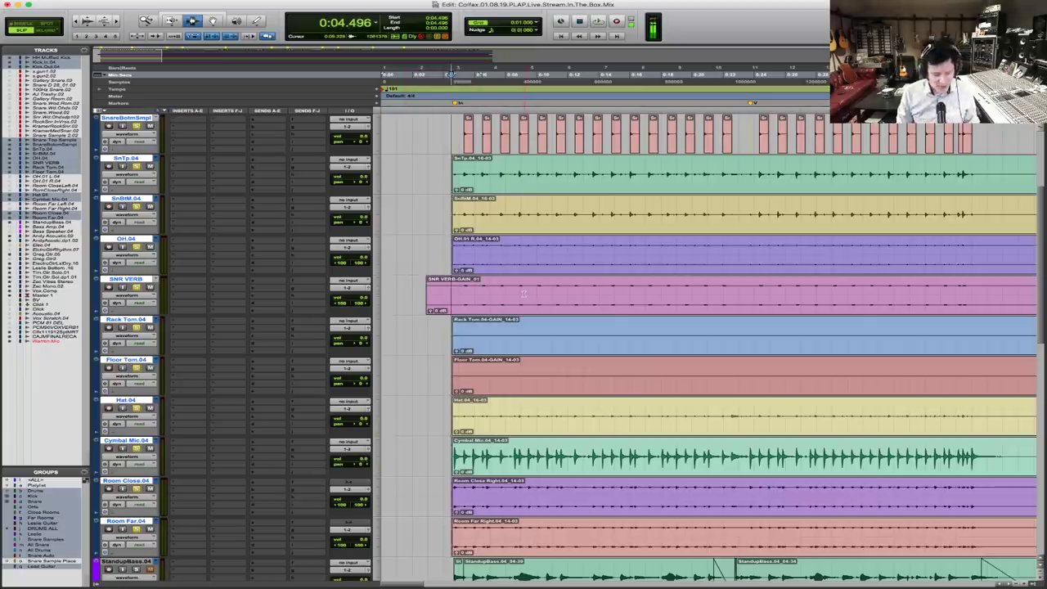
key("super+alt+bracketright")
key("super+alt+bracketright")
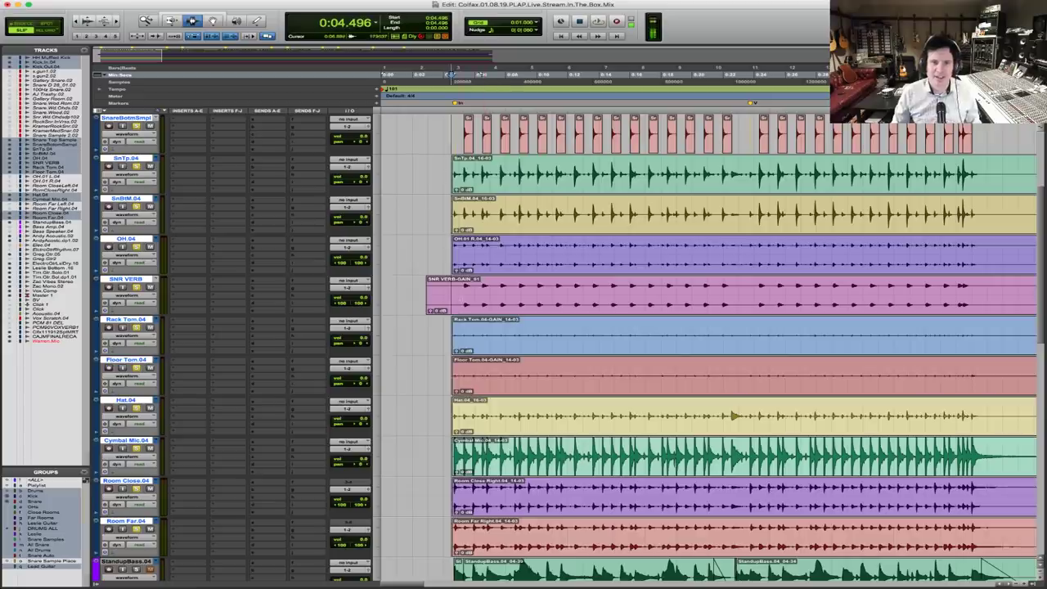
Place the cursor at 0:04.512 on SNR VERB and compare its reverb hits with the snare tracks up close
key("super+a")
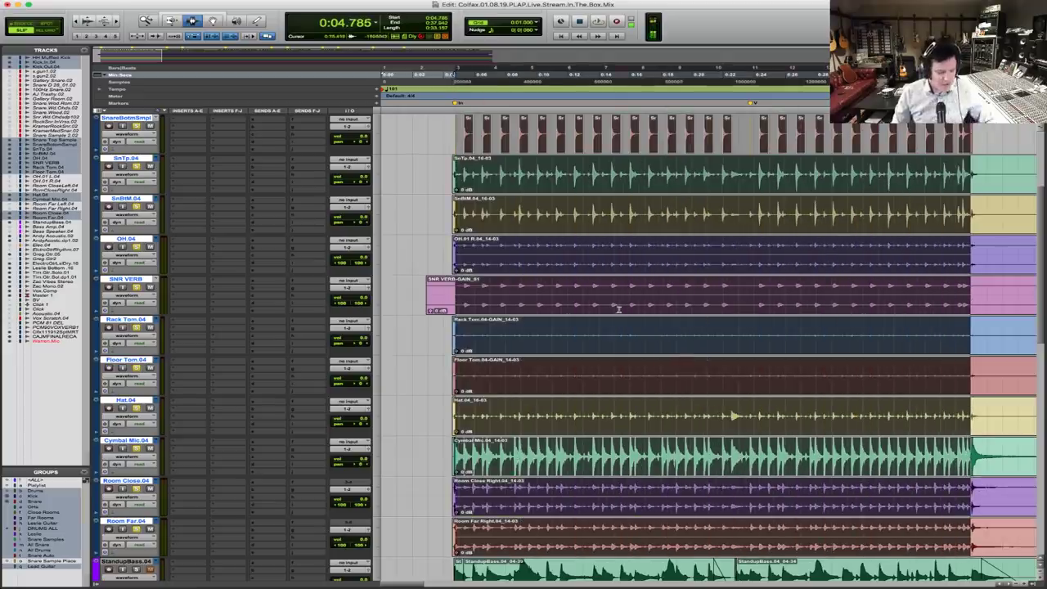
left_click(524, 291)
key("super+bracketright")
key("super+bracketright")
key("super+bracketright")
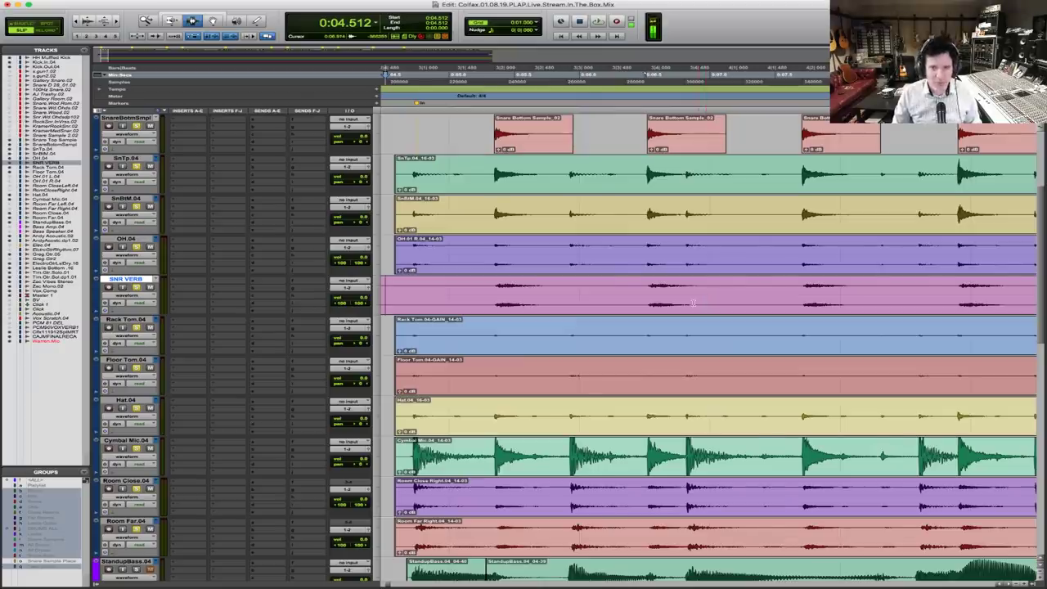
key("super+bracketleft")
key("super+bracketleft")
key("super+bracketleft")
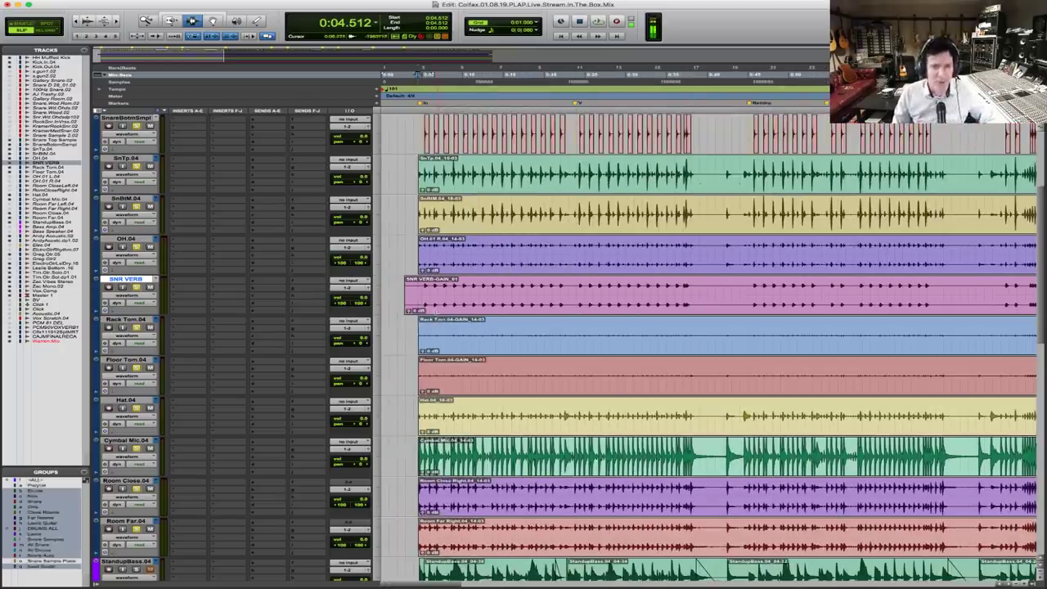
Switch the main time scale to Bars|Beats and place the cursor at 2|4|018, just before the drums start
left_click(123, 67)
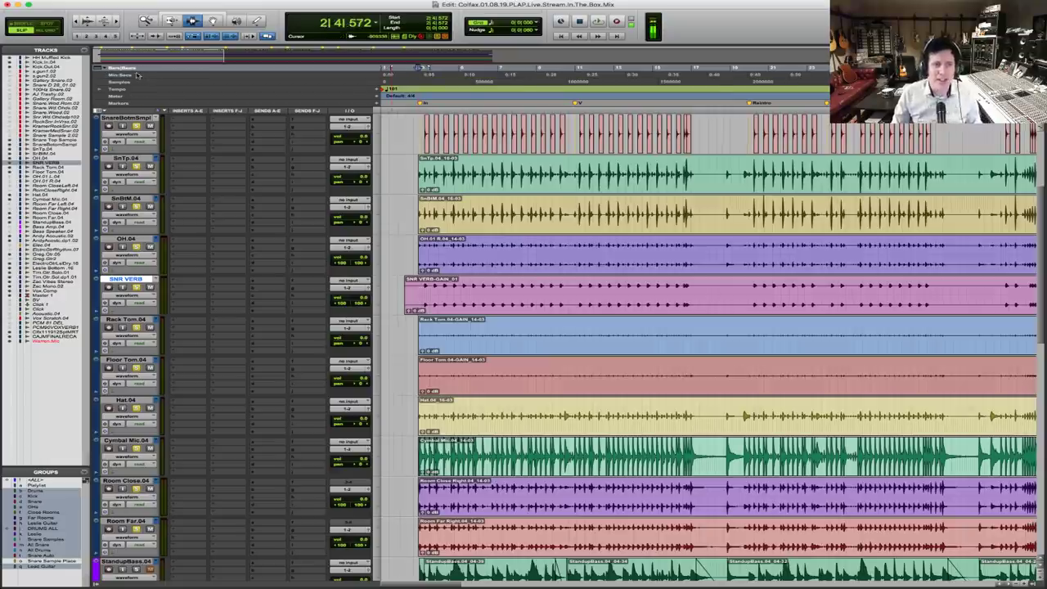
left_click(414, 272)
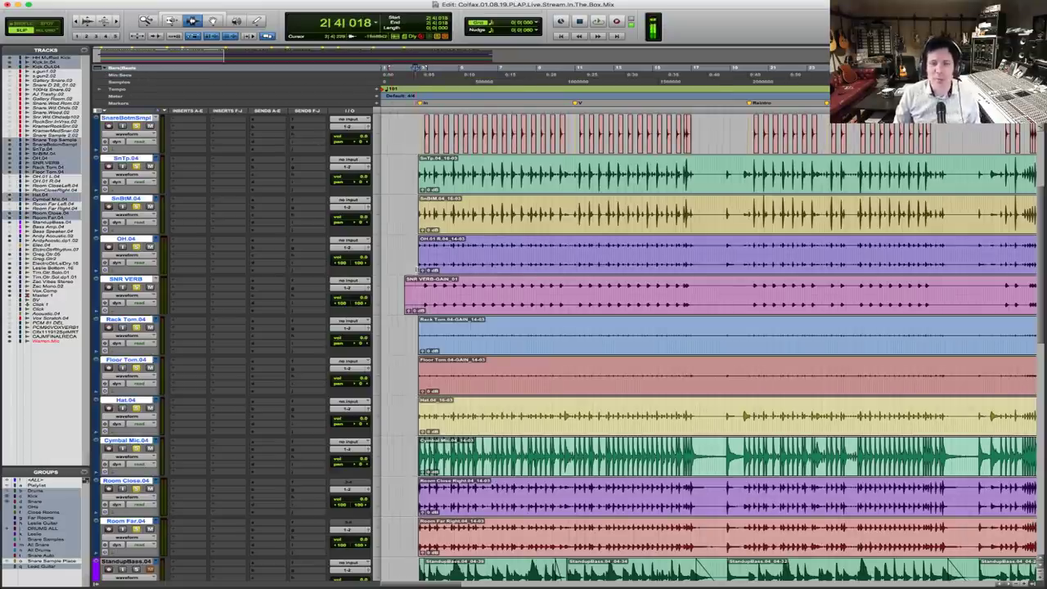
key("super+bracketright")
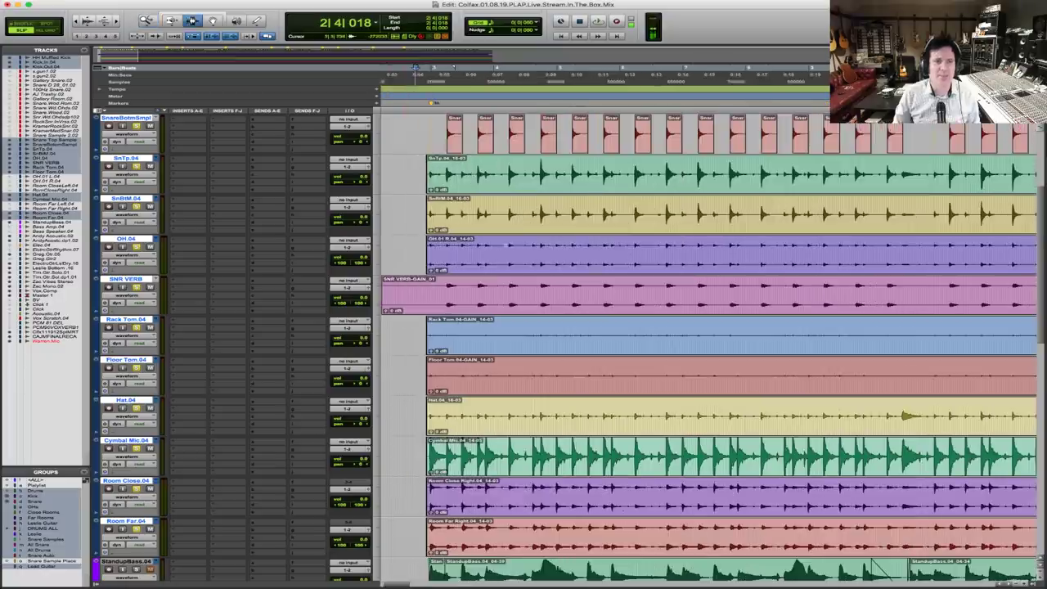
Mute SNR VERB and play the soloed drums from 2|4|672, raising the grouped drum tracks' volume to +2.4 dB
left_click(150, 288)
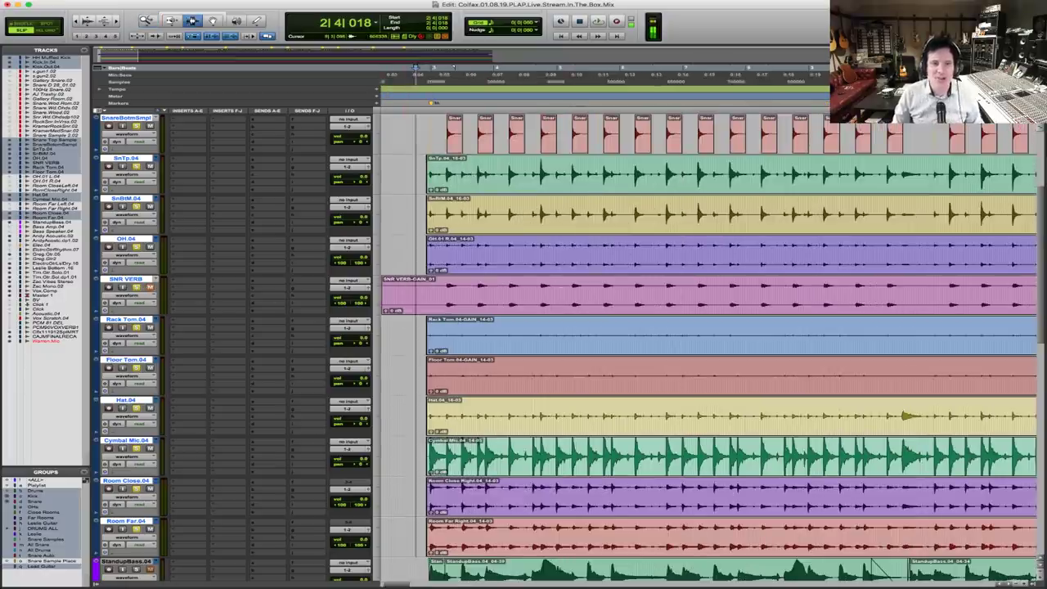
left_click(427, 228)
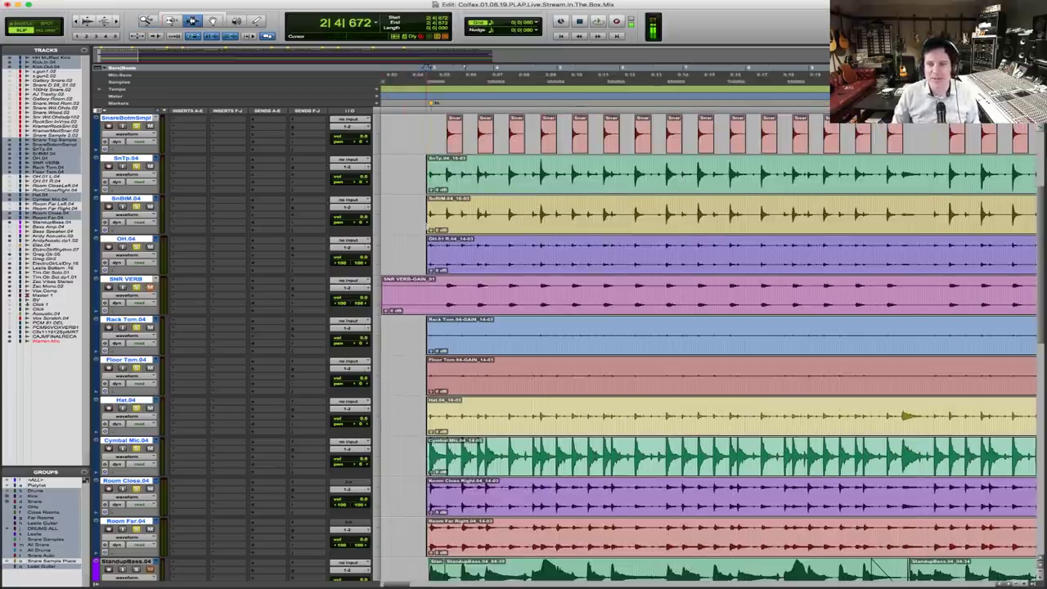
key("space")
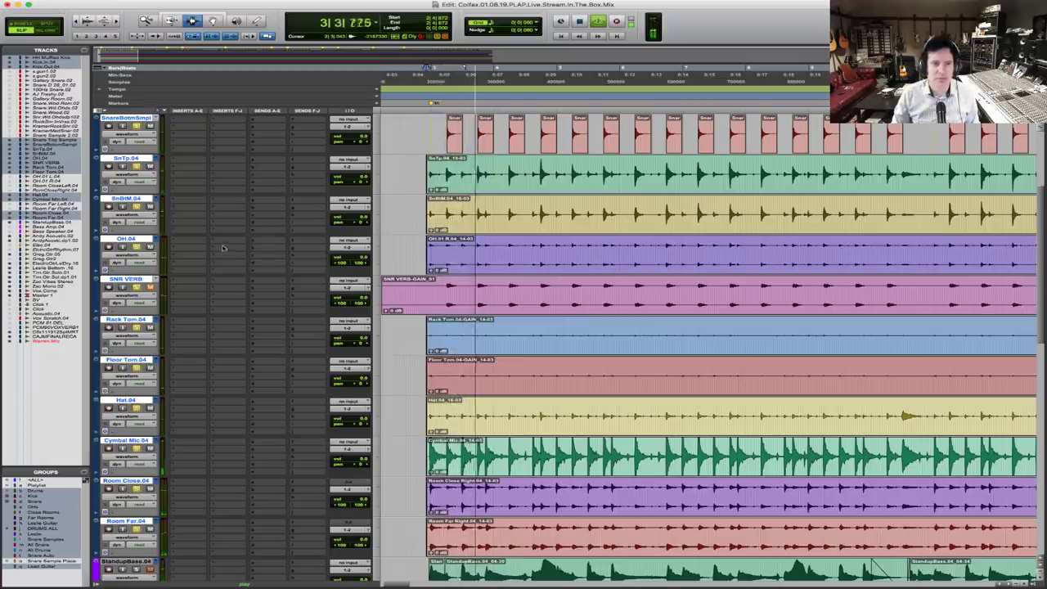
left_click_drag(352, 256, 355, 260)
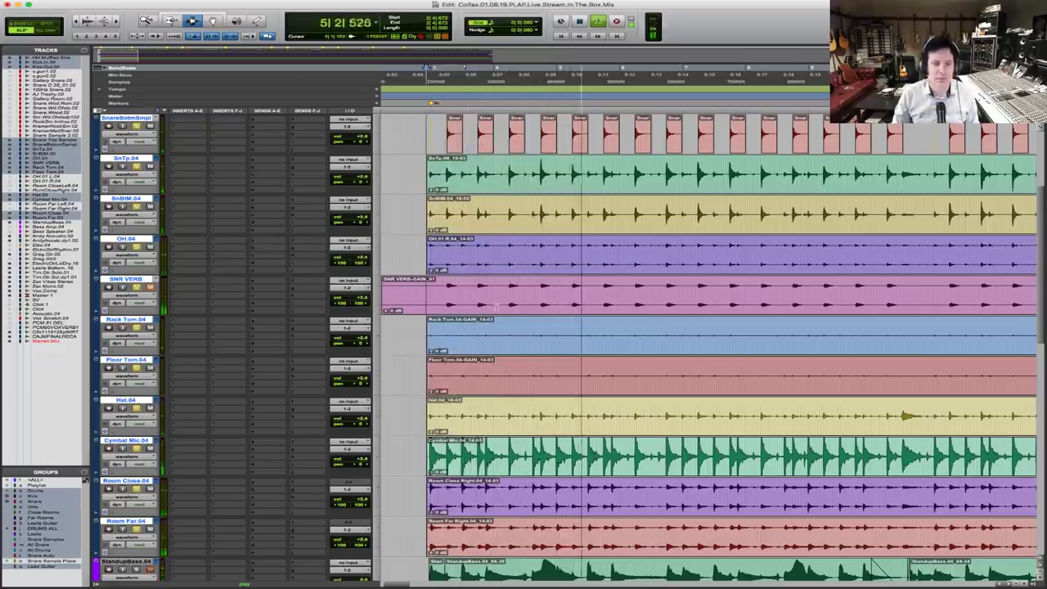
scroll(496, 305, "down", 2)
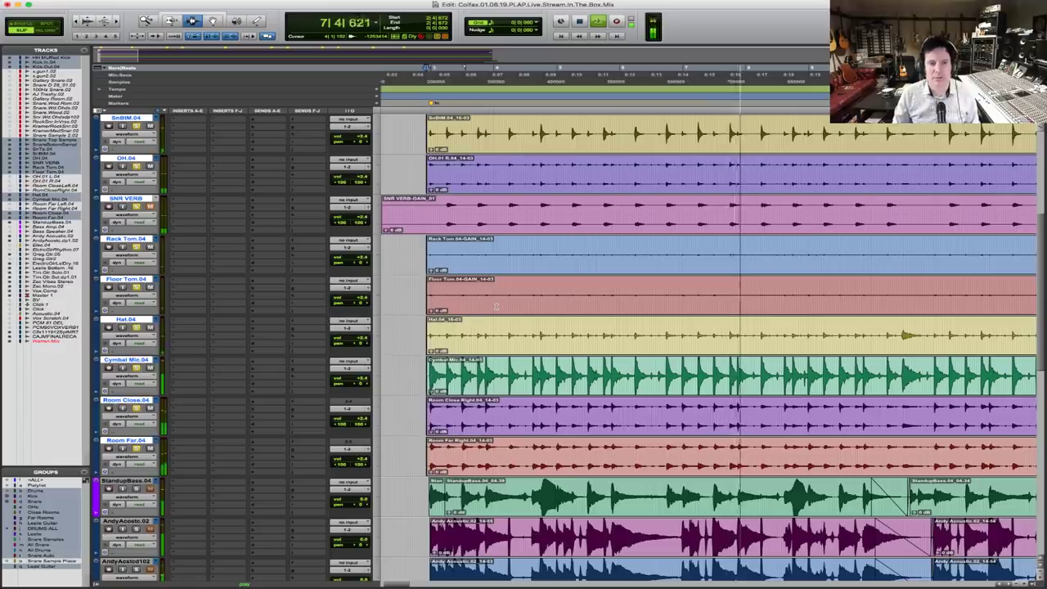
key("r")
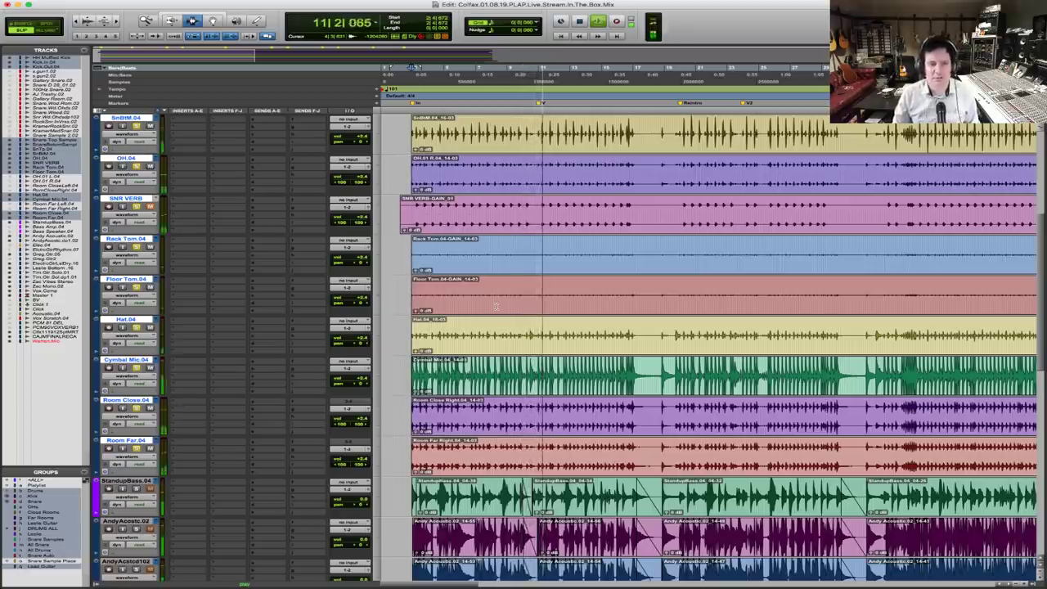
key("space")
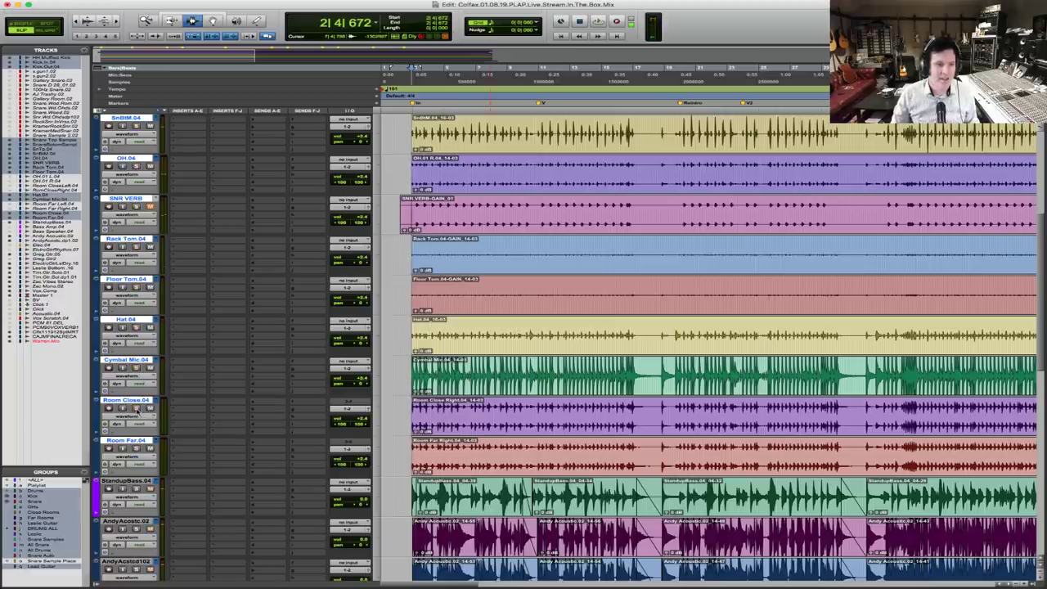
Solo Room Close.04, select the drum clips from 2|4|682 and play them, raising the close room volume to +12.0 dB
left_click(453, 412)
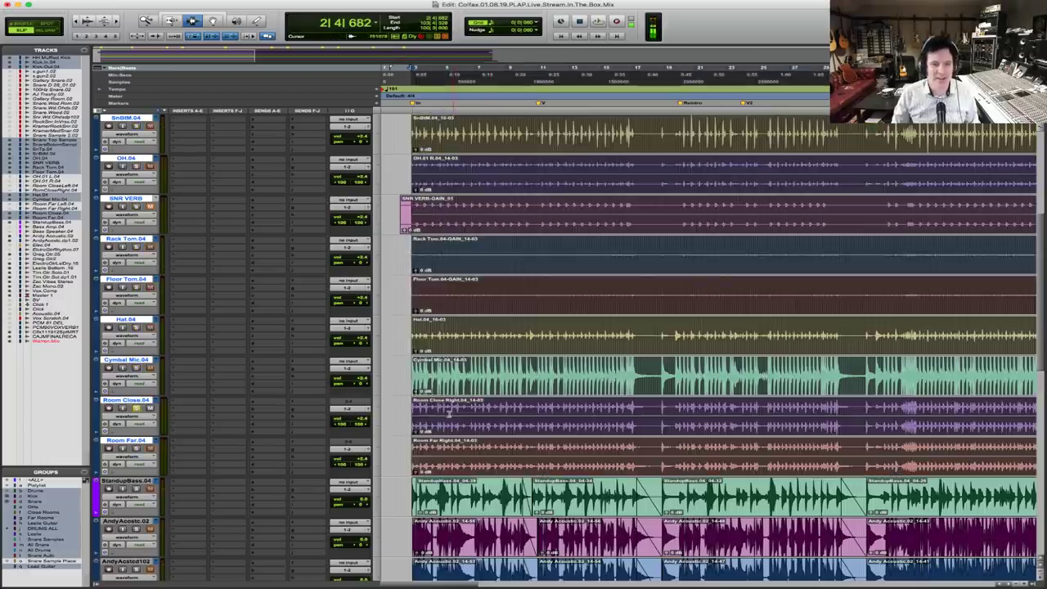
key("space")
left_click_drag(366, 421, 362, 413)
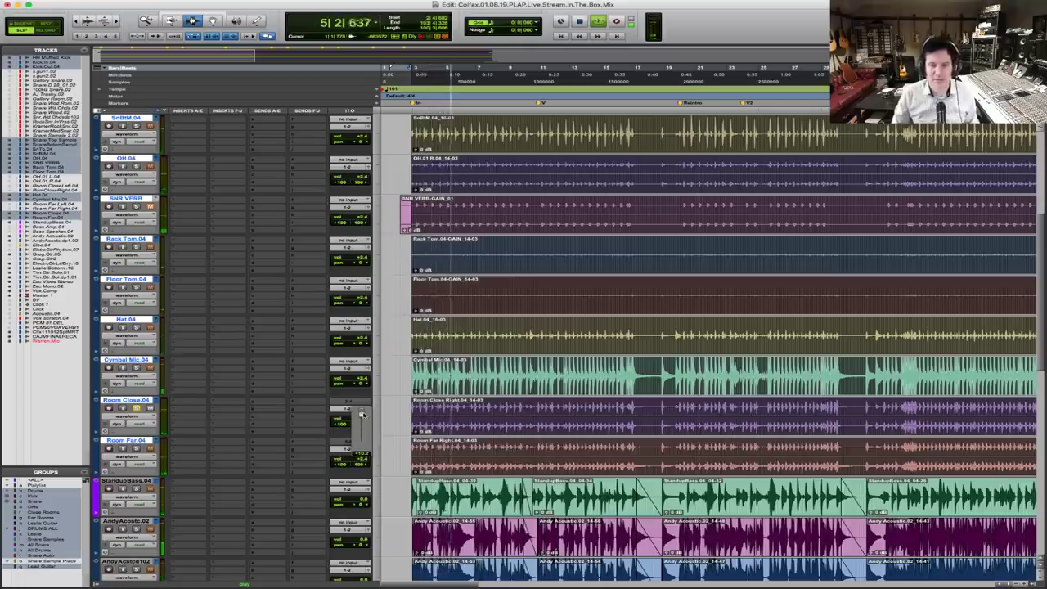
left_click_drag(361, 413, 362, 411)
scroll(507, 415, "up", 4)
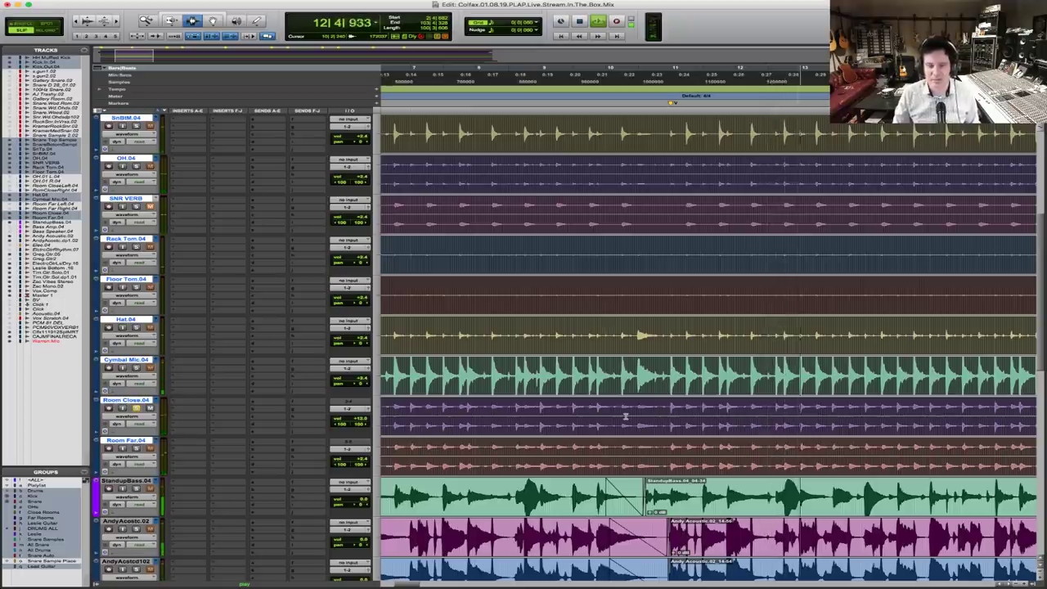
key("space")
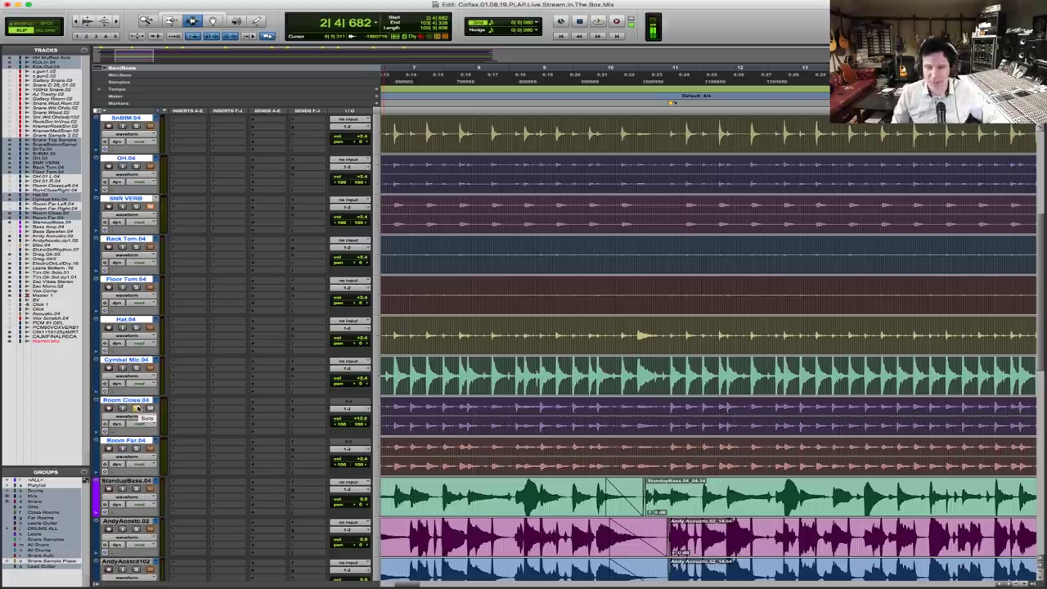
Reset the drum tracks' volumes to 0.0 dB and solo Room Far.04 in place of Room Close.04
key("super+shift+g")
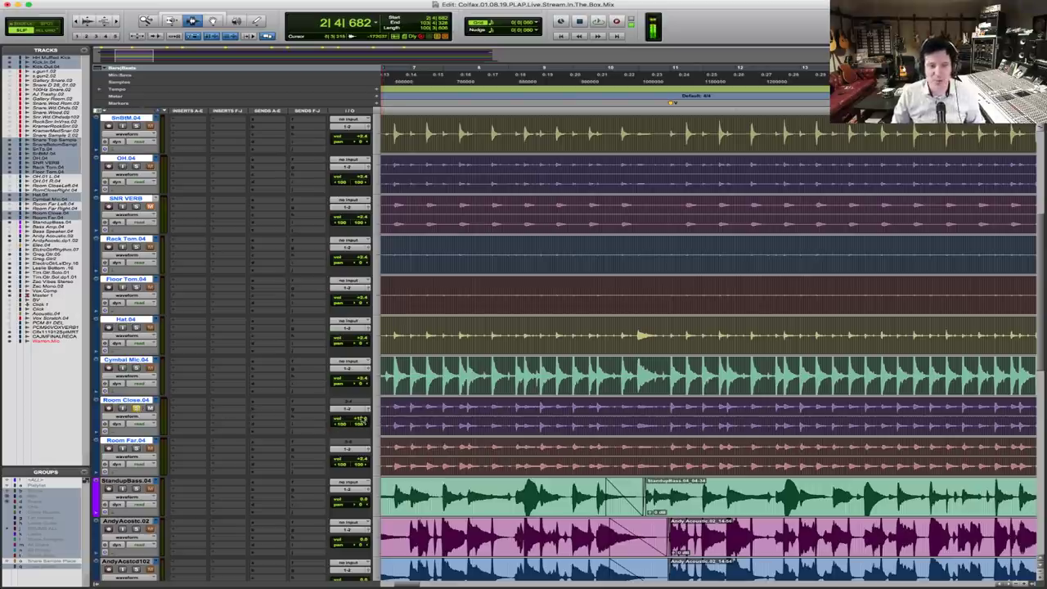
key("super+shift+g")
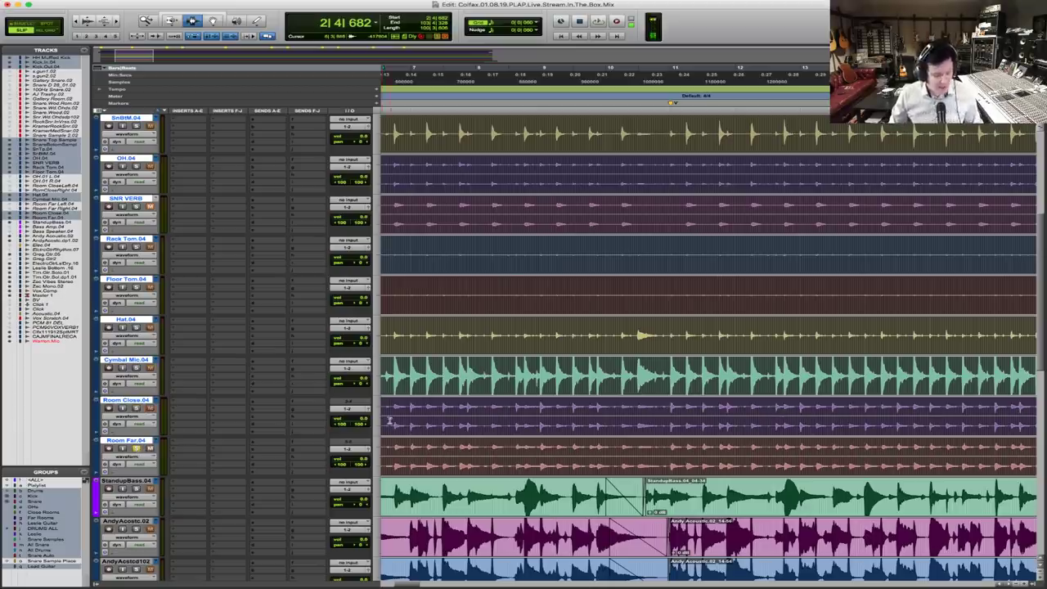
key("super+bracketleft")
key("super+bracketright")
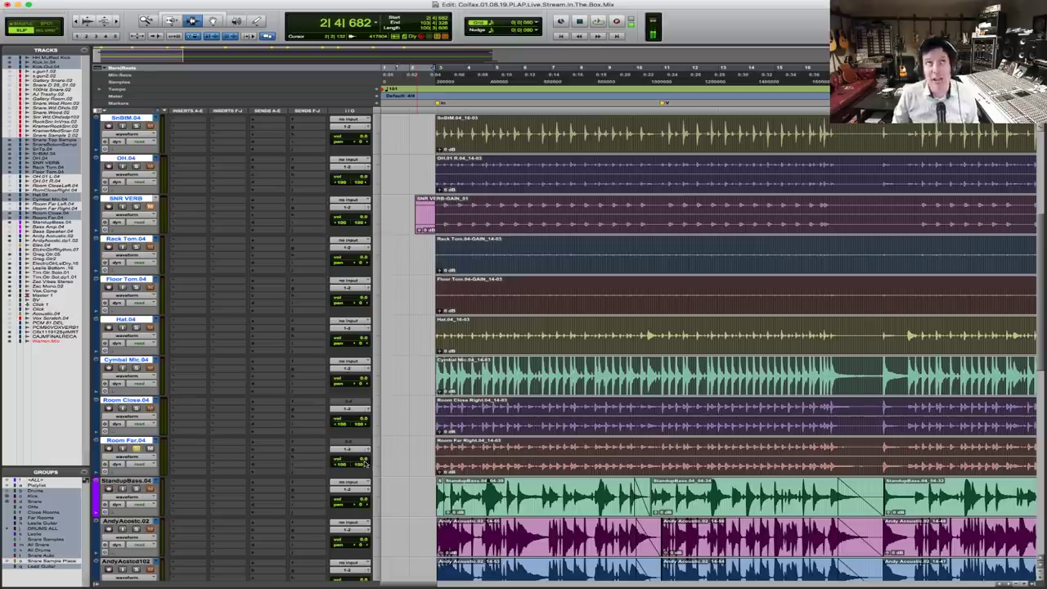
Audition Room Far.04 from 2|4|682, raising its volume to +12.0 dB
key("space")
left_click_drag(359, 461, 360, 446)
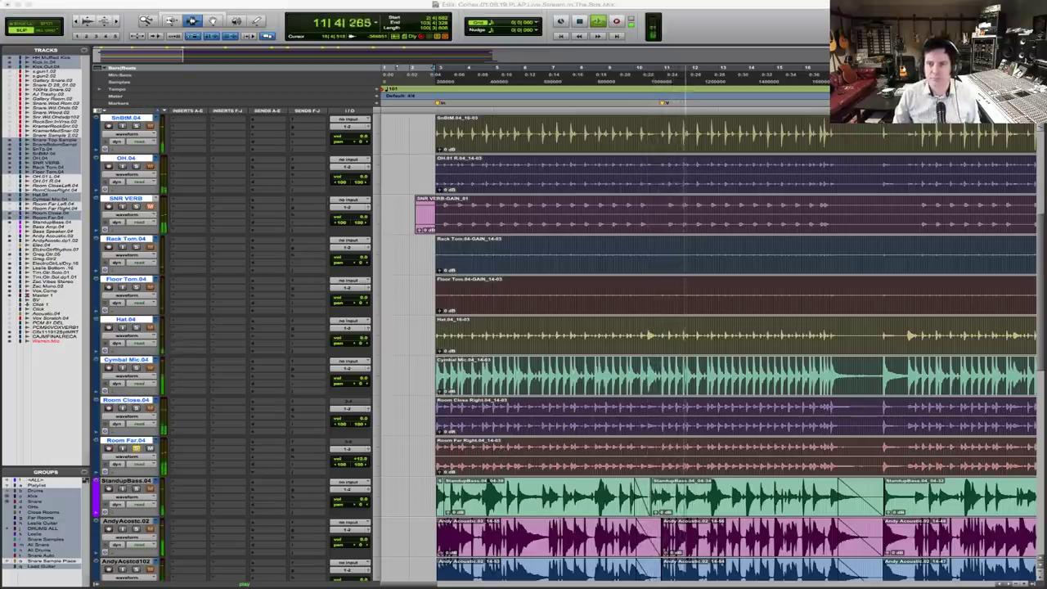
left_click(278, 443)
key("space")
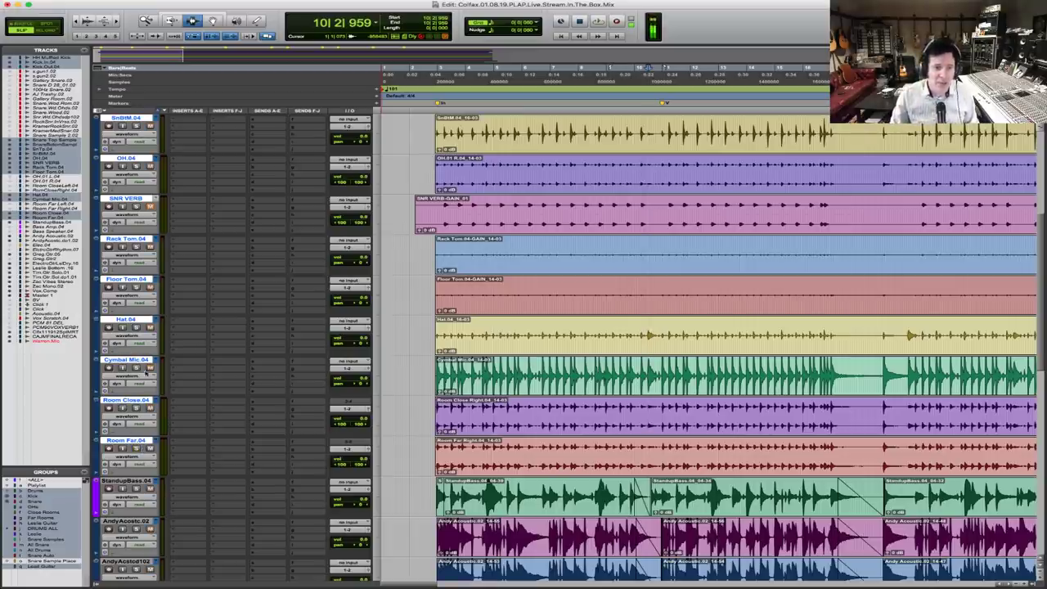
Solo Cymbal Mic.04 and select the full drum clips from 2|4|682, with the view on the song's opening
double_click(147, 22)
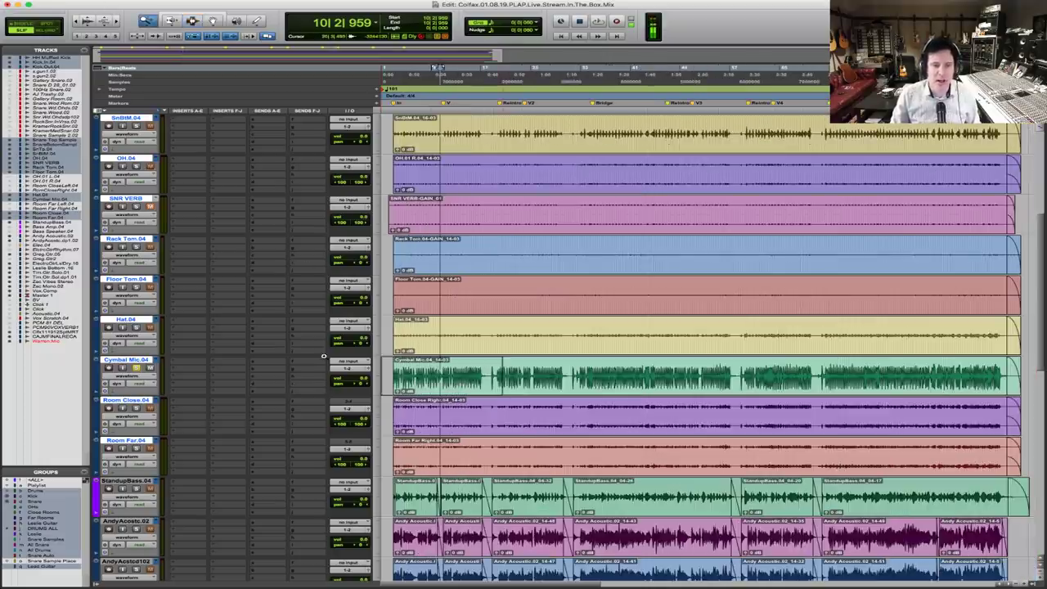
left_click_drag(386, 381, 497, 381)
left_click(540, 381)
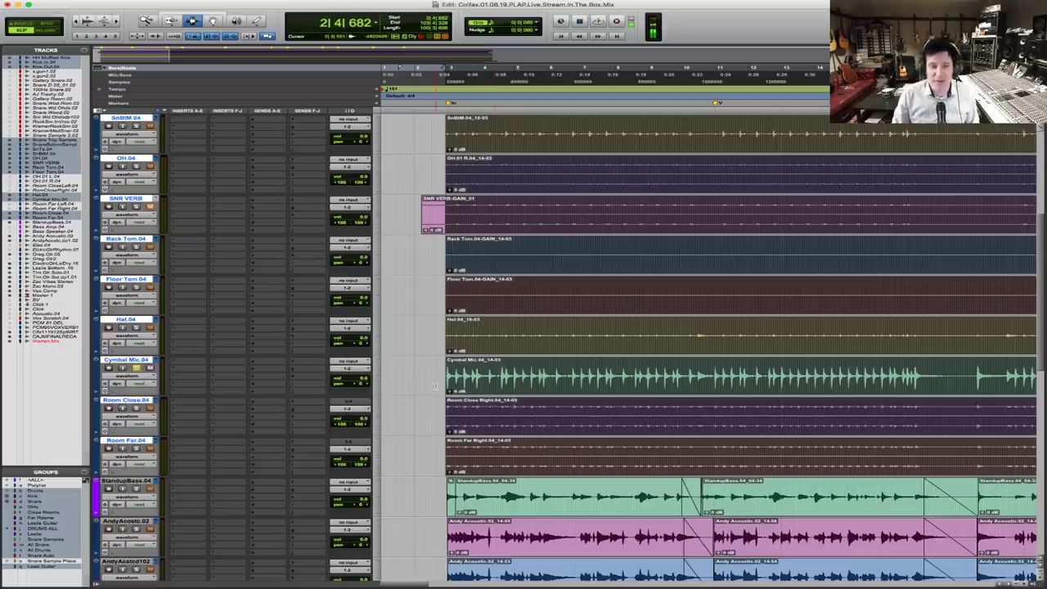
Audition the soloed Cymbal Mic.04 from 2|4|682 and raise its volume to +12.0 dB
left_click(362, 376)
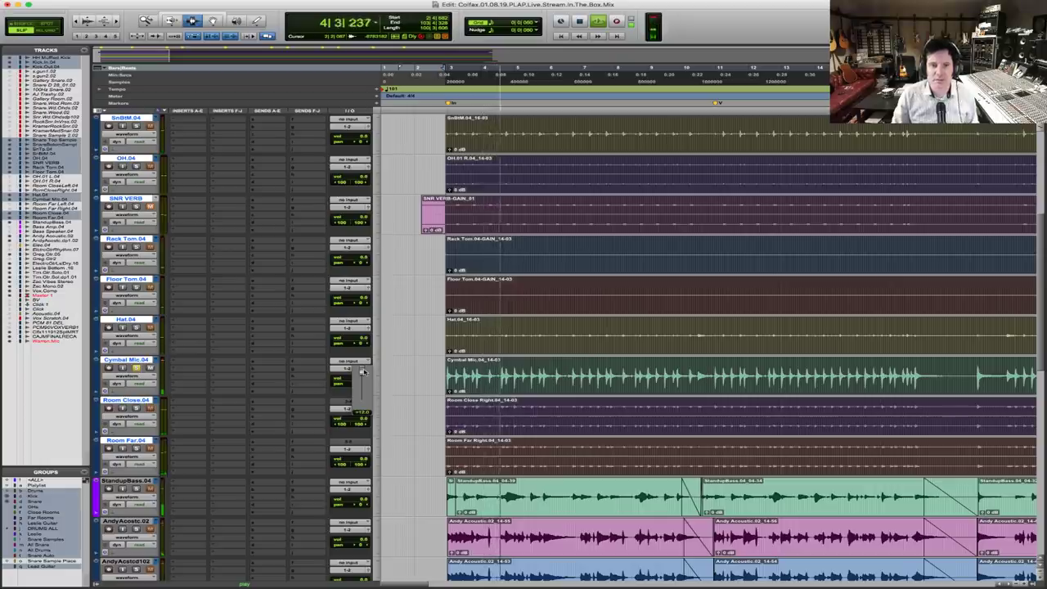
left_click_drag(363, 372, 364, 376)
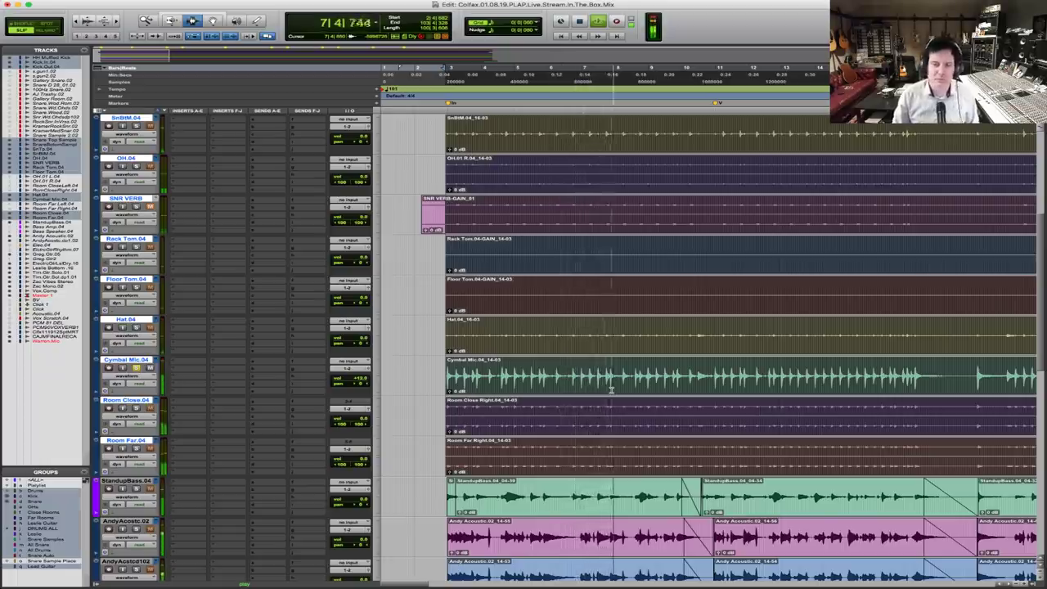
key("space")
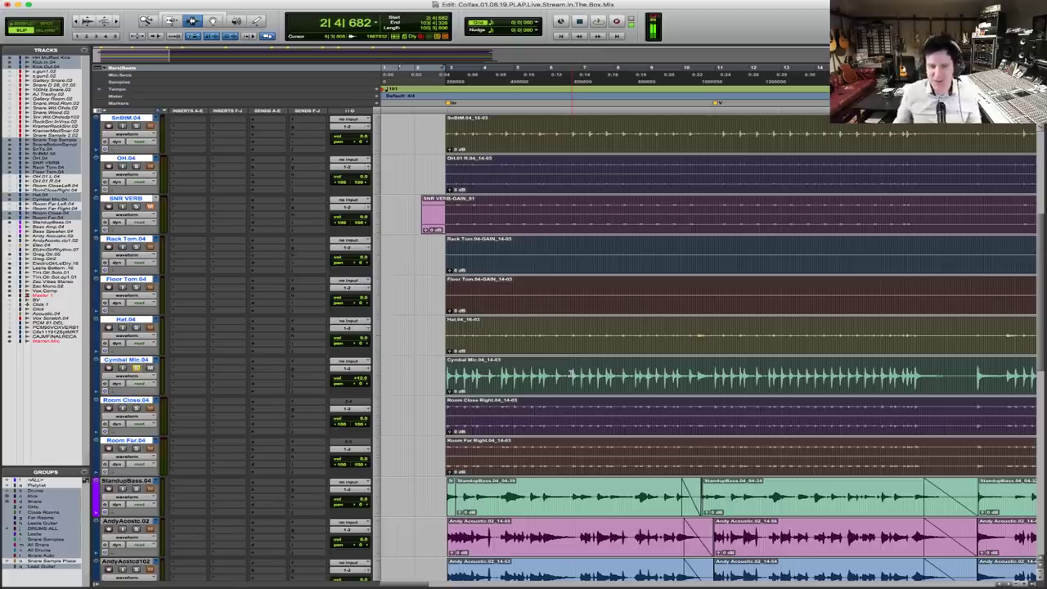
key("space")
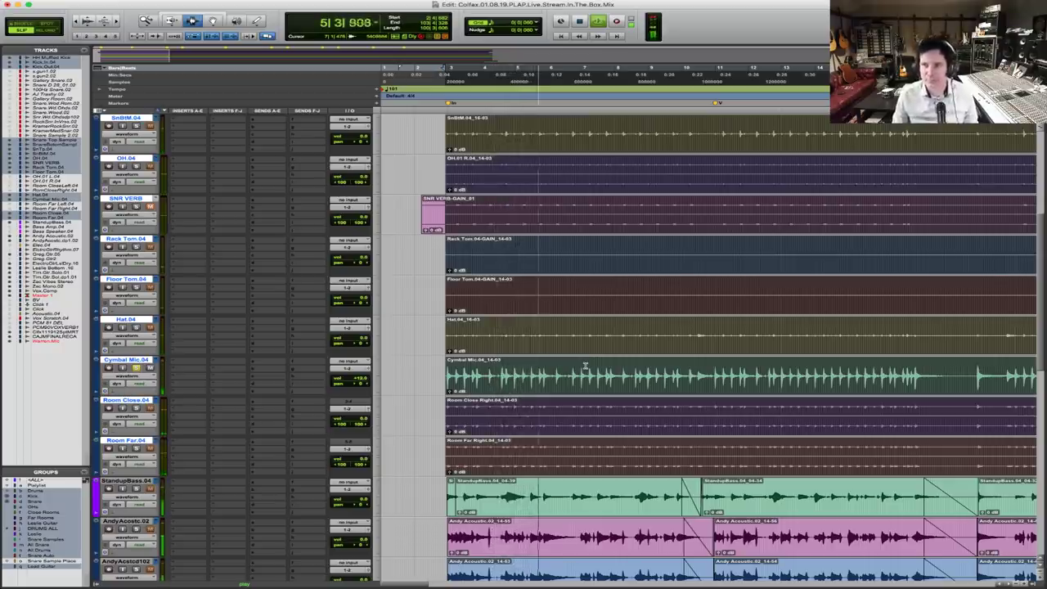
key("space")
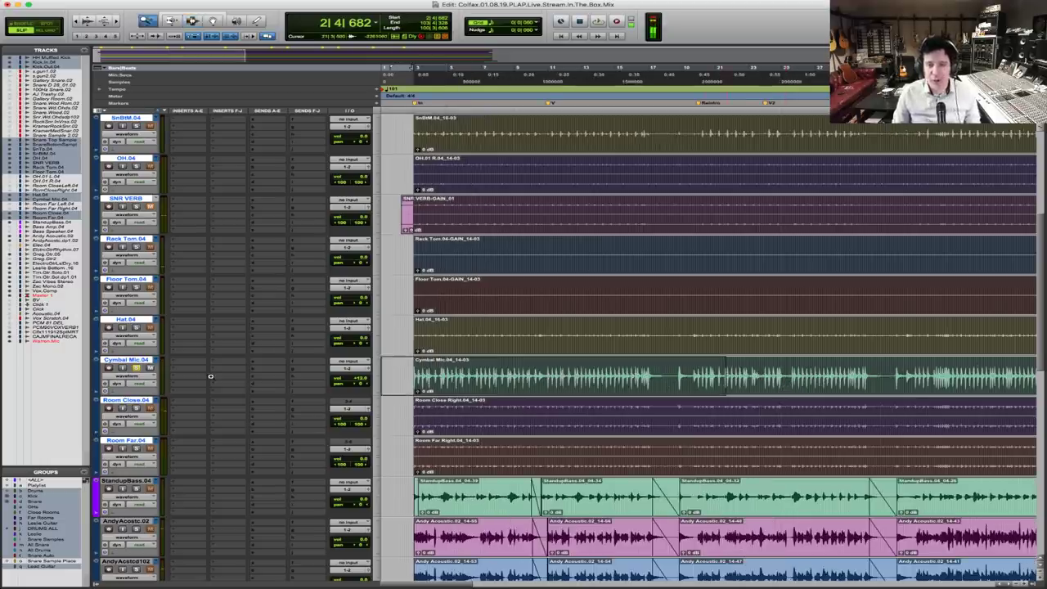
Audition the soloed Cymbal Mic.04 from the verse start at 10|4|842, playing the passage twice
scroll(565, 408, "down", 1)
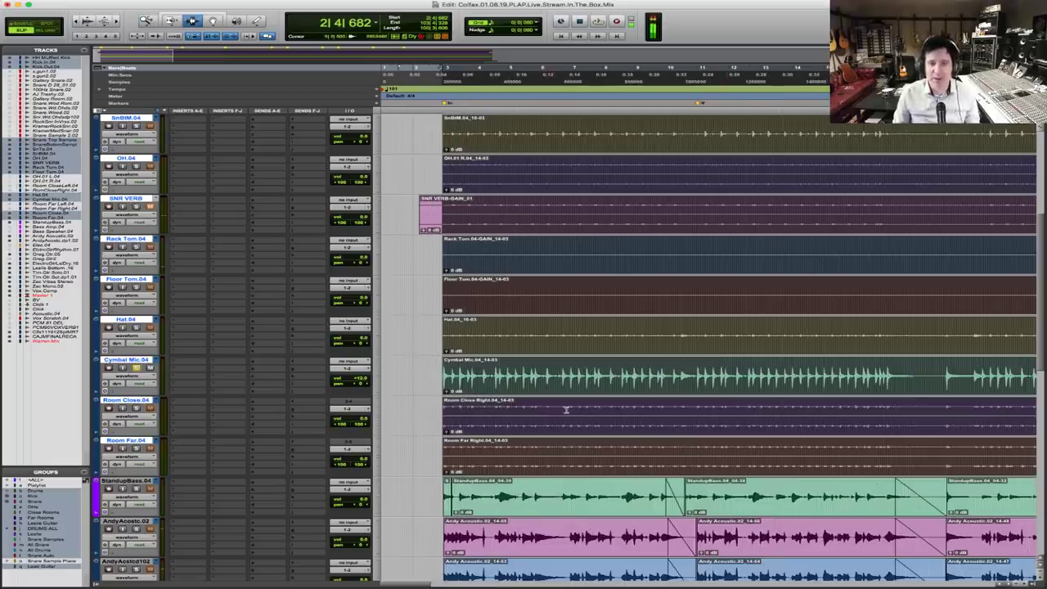
left_click(696, 369)
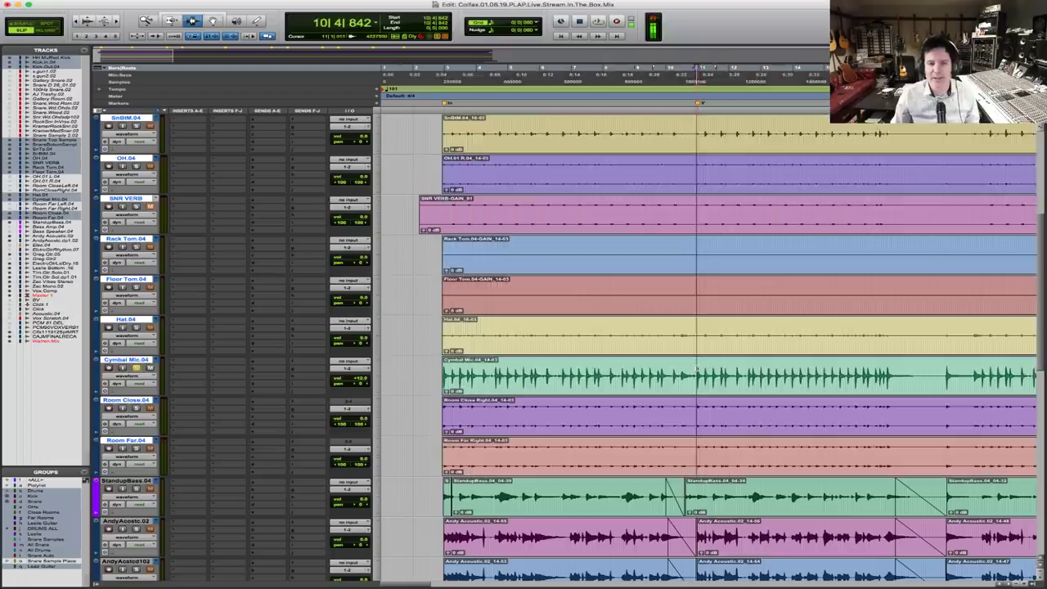
key("space")
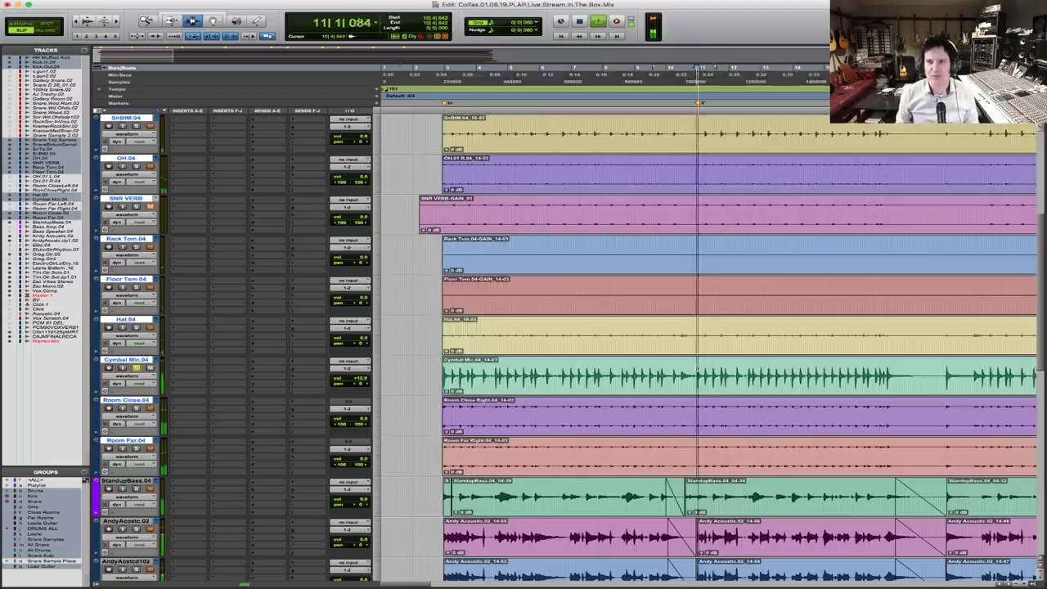
key("space")
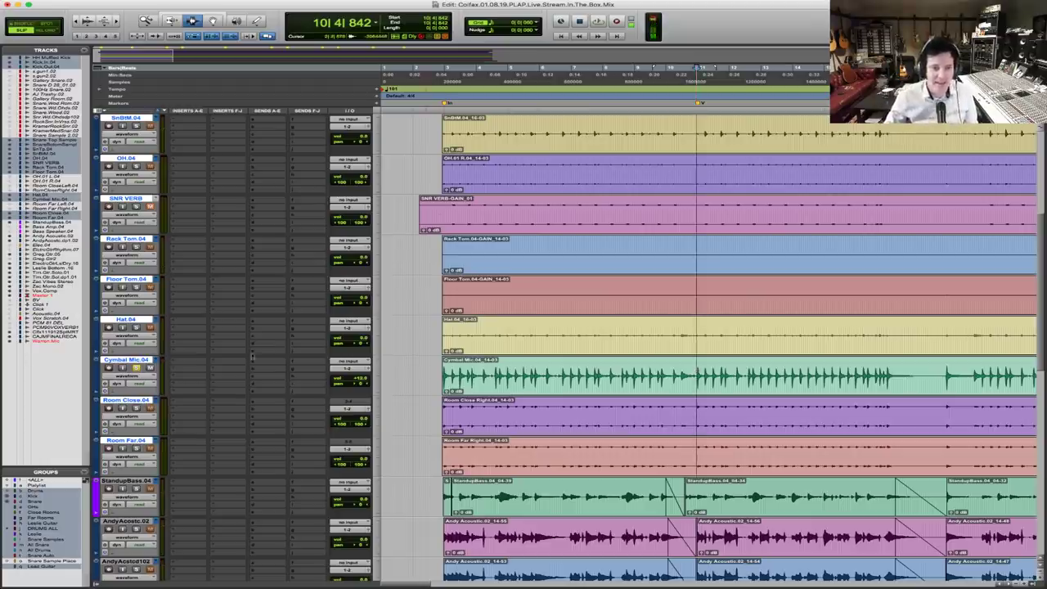
key("space")
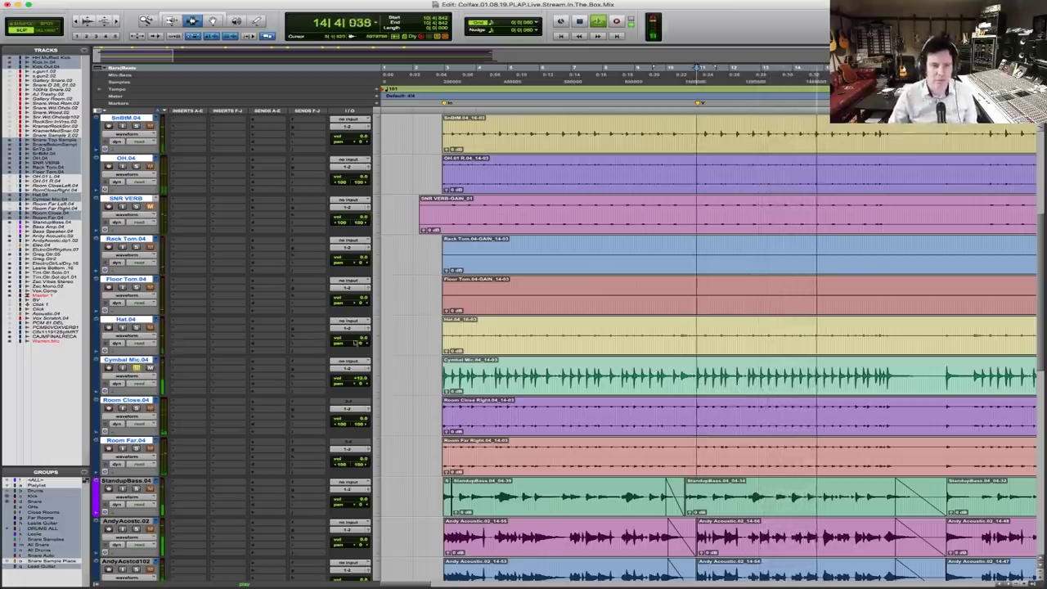
key("space")
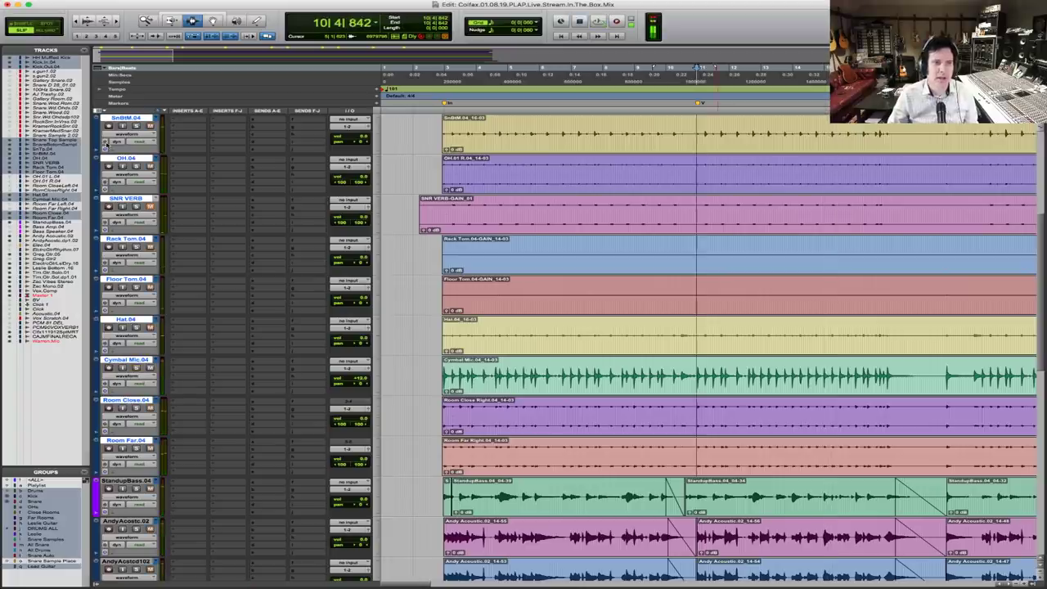
Solo OH.04 in place of Cymbal Mic.04 and audition it from 2|4|682, raising its volume to +12.0 dB
double_click(545, 168)
key("space")
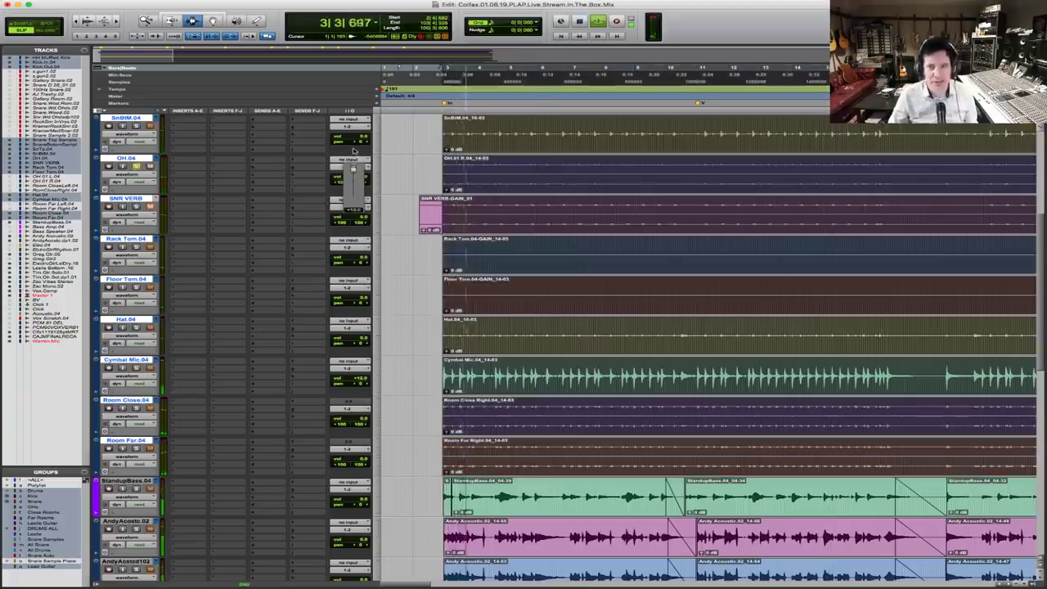
key("space")
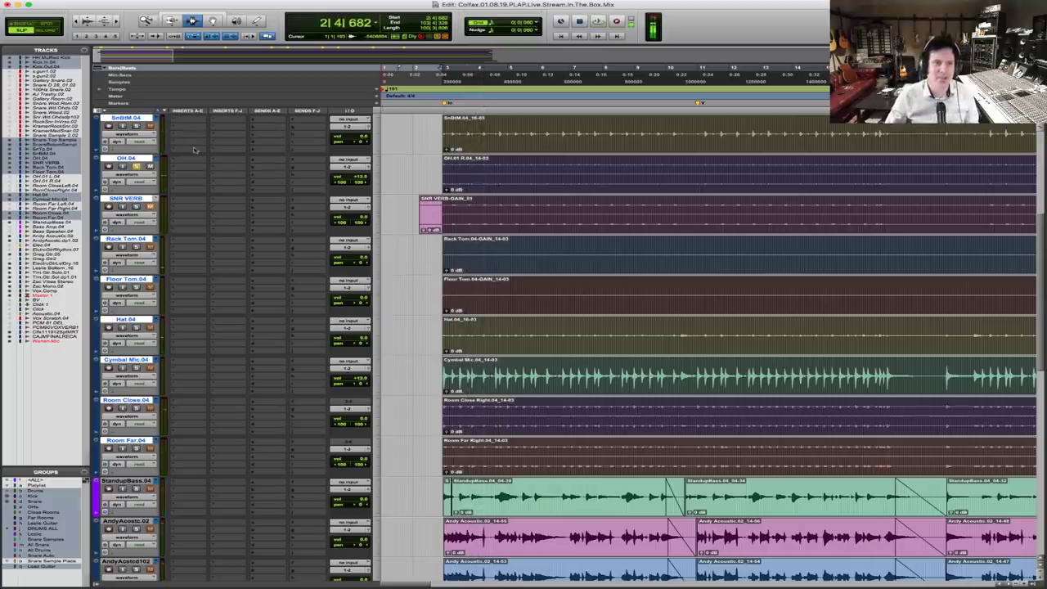
Insert the stereo CompressorBank CB101 on OH.04 and raise its output to 20.35 during playback
left_click(187, 163)
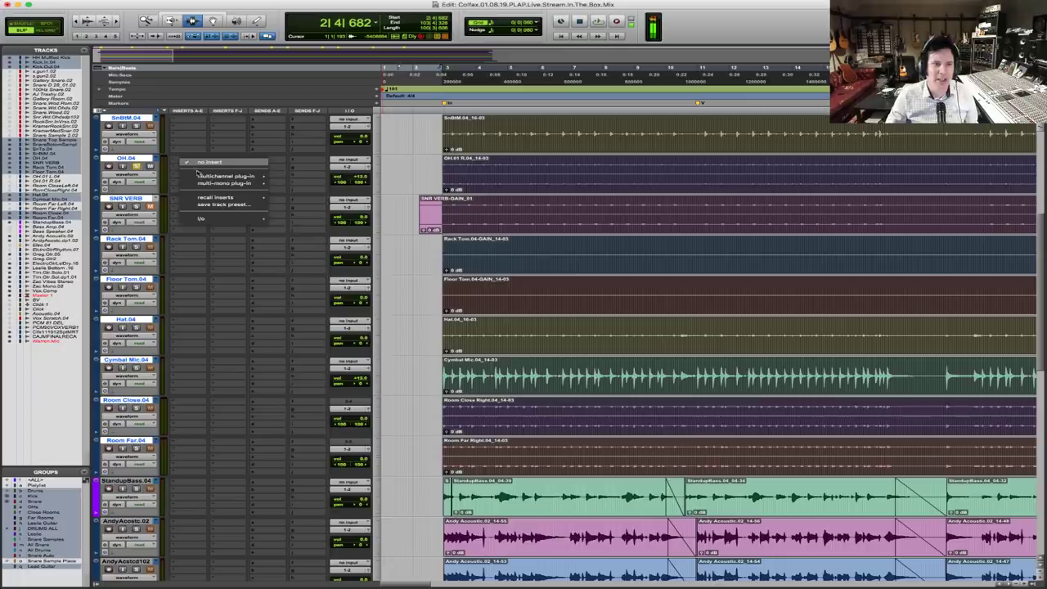
mouse_move(225, 176)
mouse_move(299, 185)
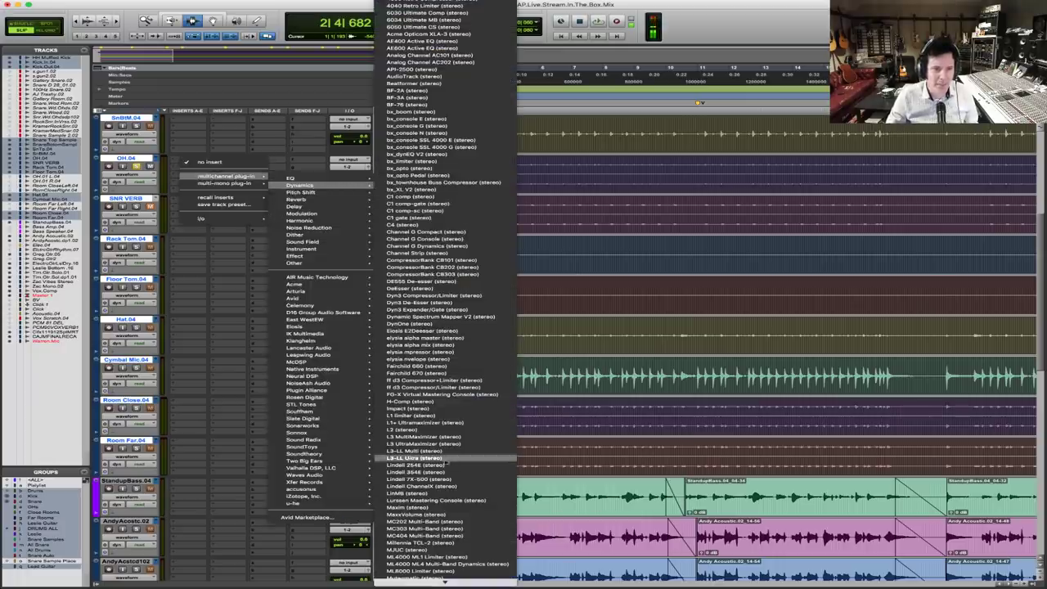
left_click(477, 261)
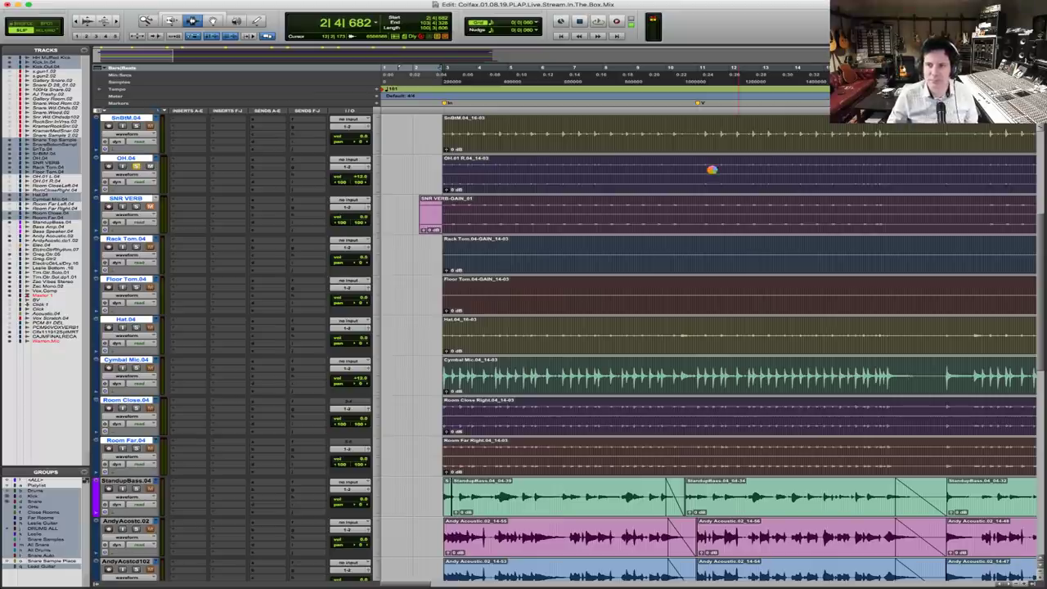
key("space")
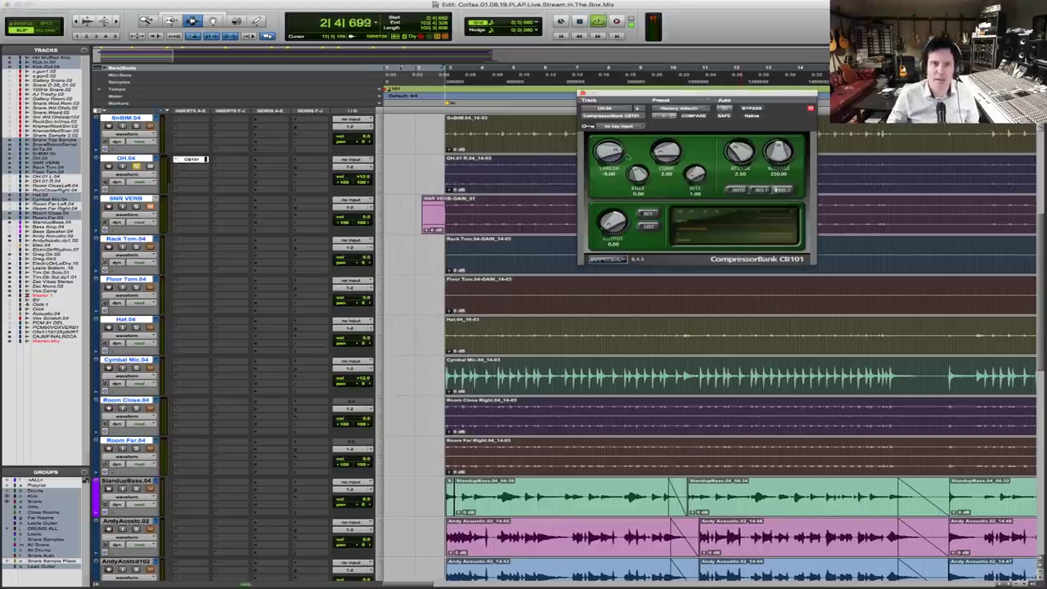
left_click_drag(612, 221, 615, 194)
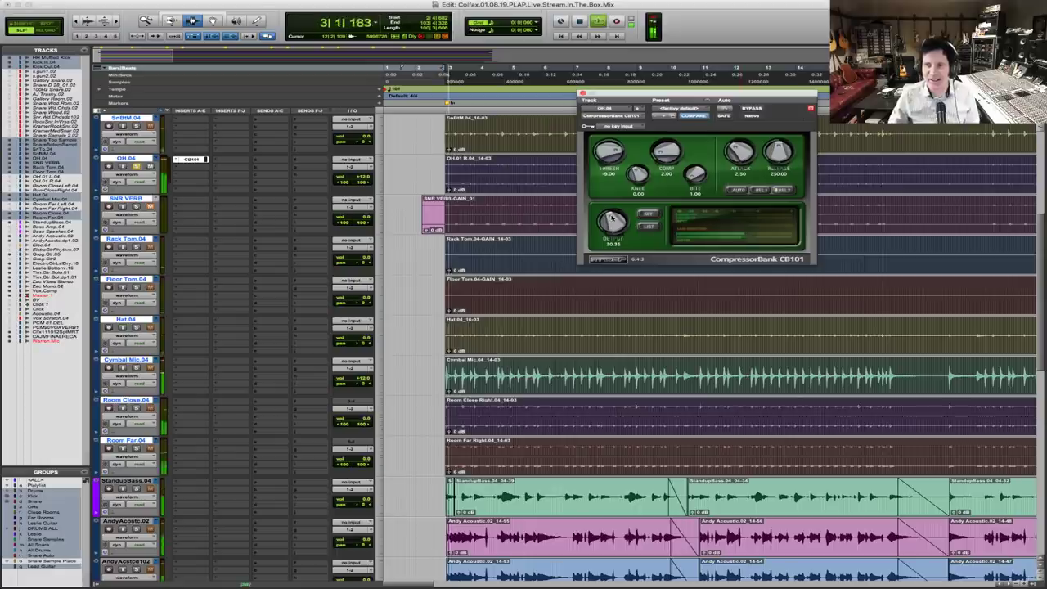
key("space")
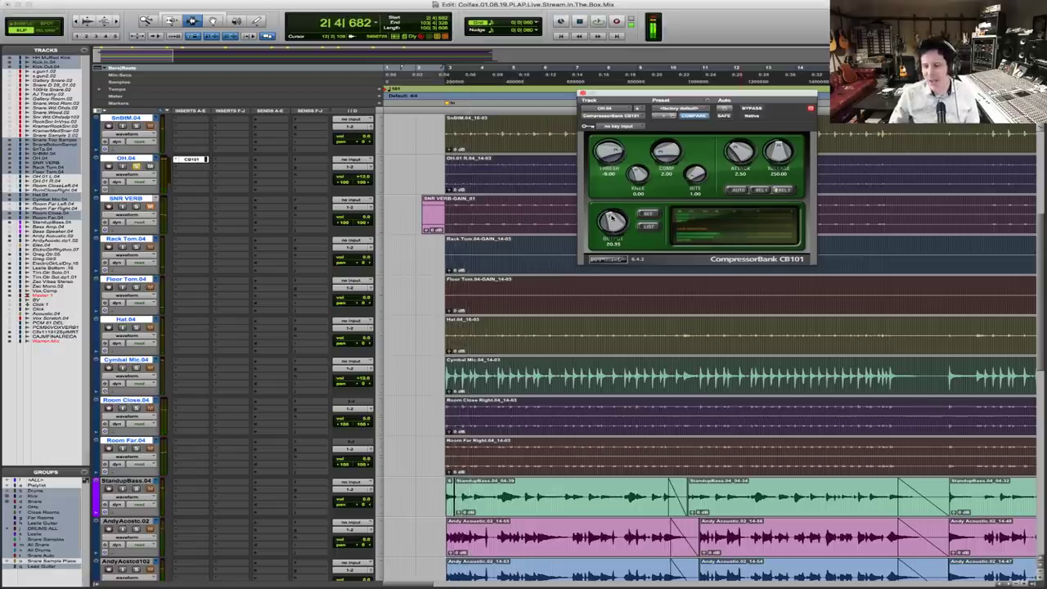
Audition the compressed OH.04 from 2|4|682 with the full song in view and the compressor window clear of the upper tracks
key("space")
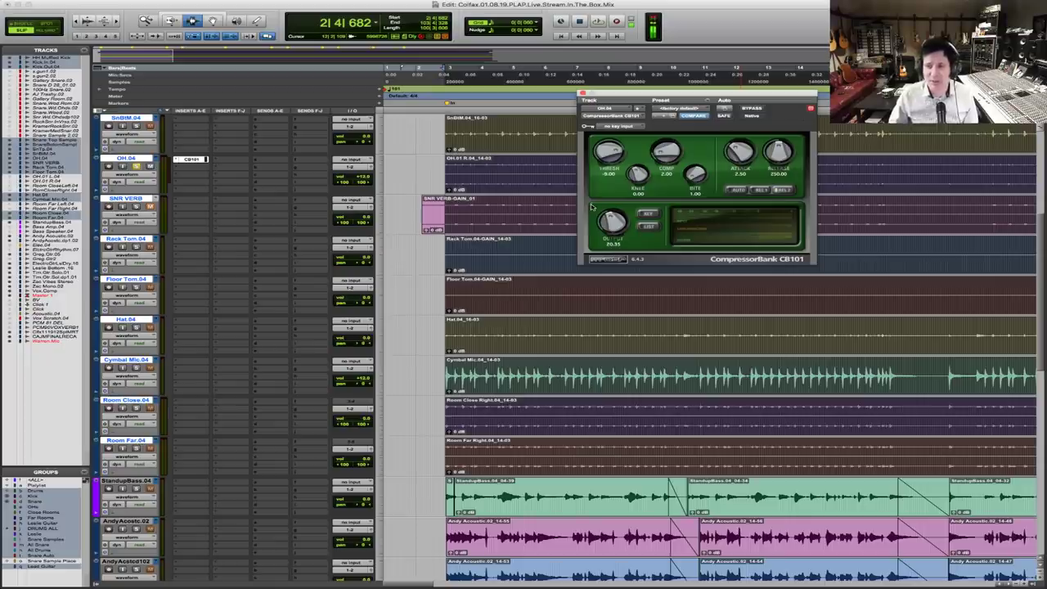
key("space")
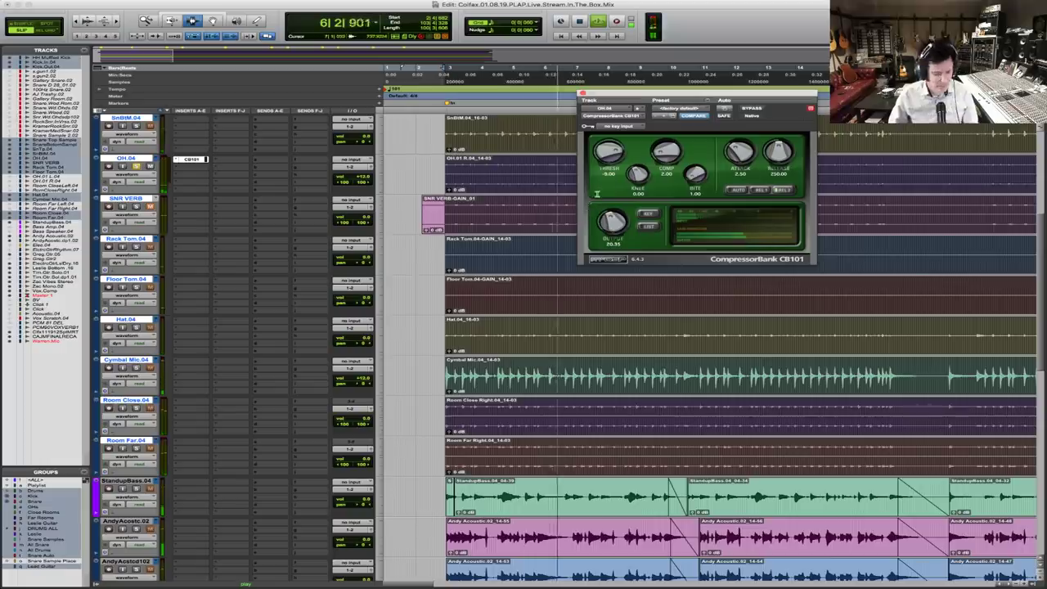
left_click_drag(791, 97, 769, 256)
key("ctrl+bracketleft")
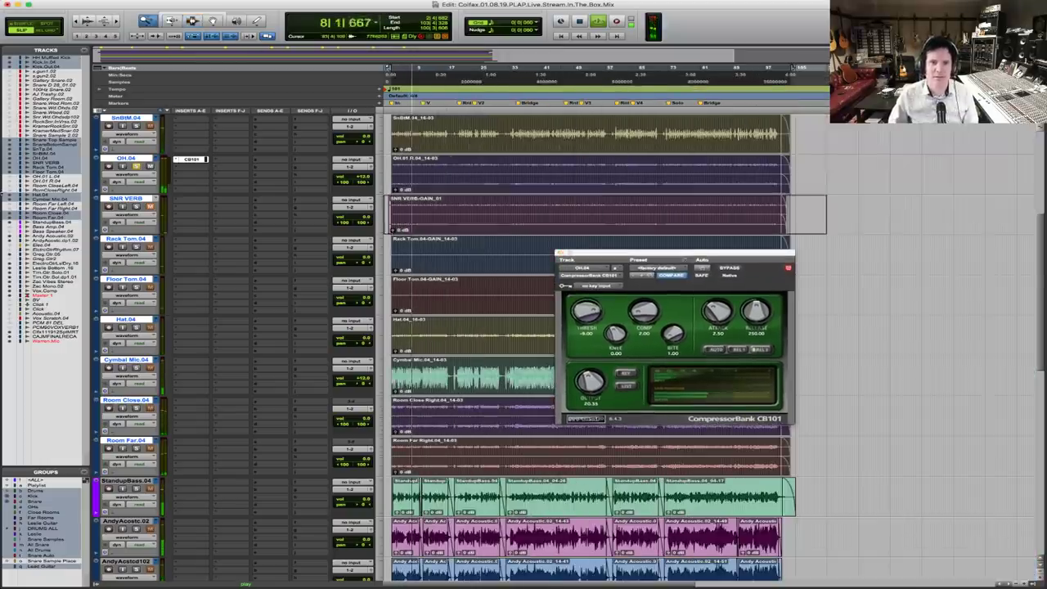
key("ctrl+alt+bracketleft")
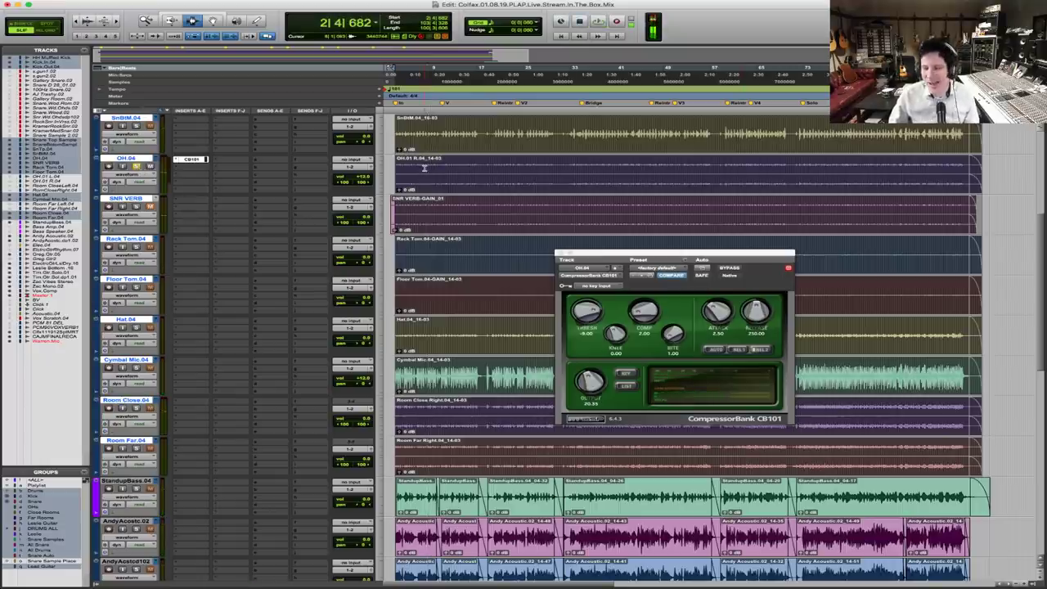
key("space")
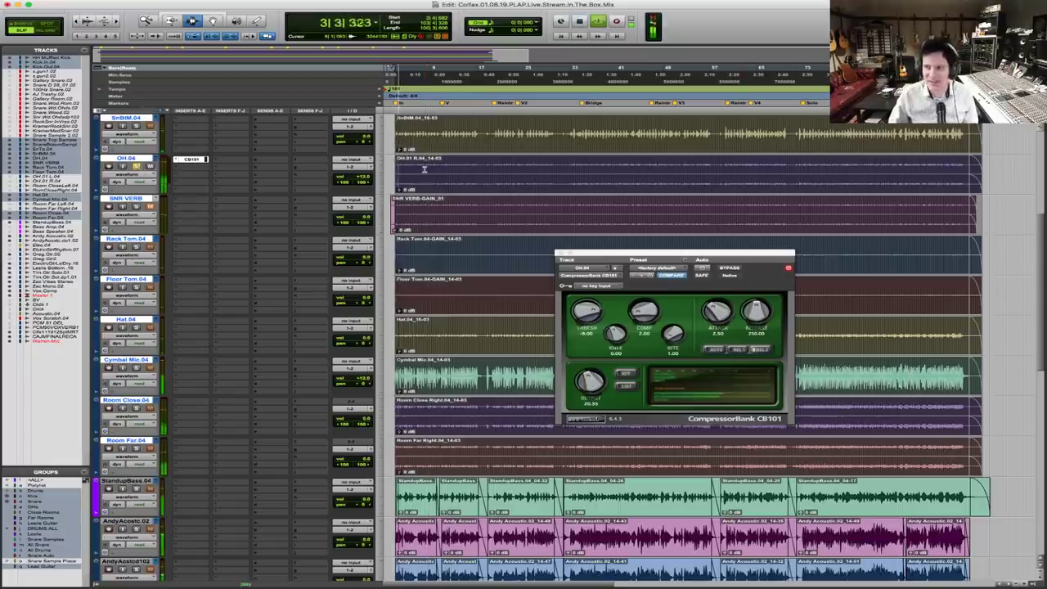
key("space")
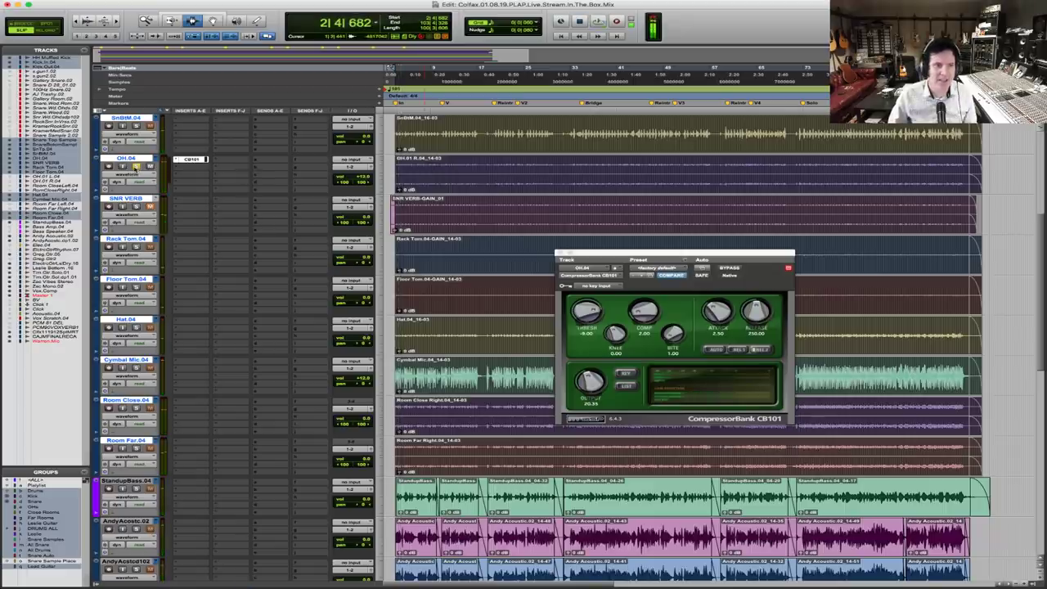
Solo SnTp.04 in place of OH.04 and audition it from 2|4|682, raising its volume to +12.0 dB
scroll(362, 222, "up", 4)
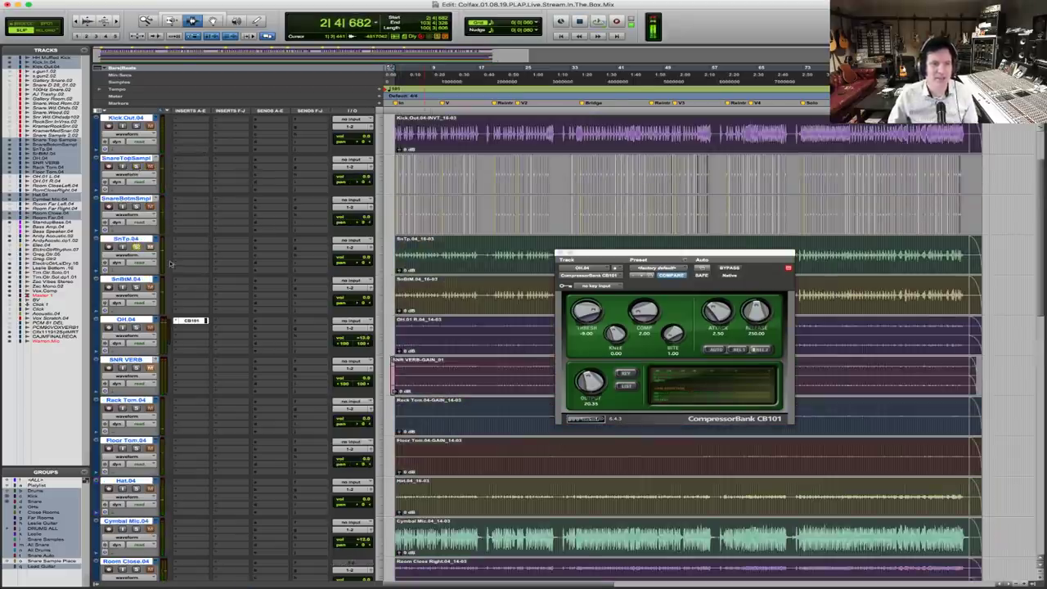
key("space")
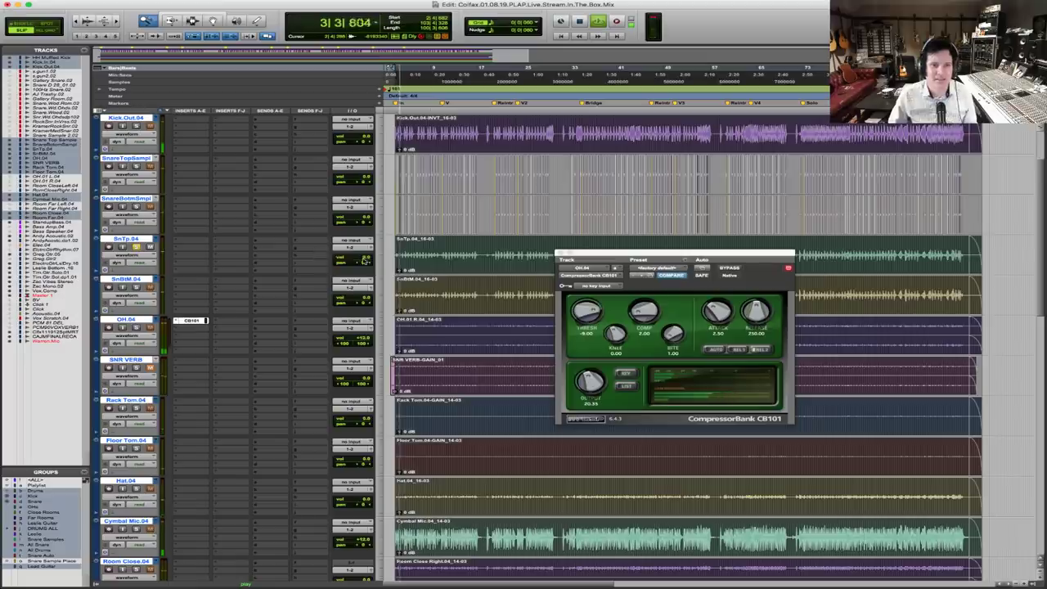
left_click_drag(364, 260, 366, 244)
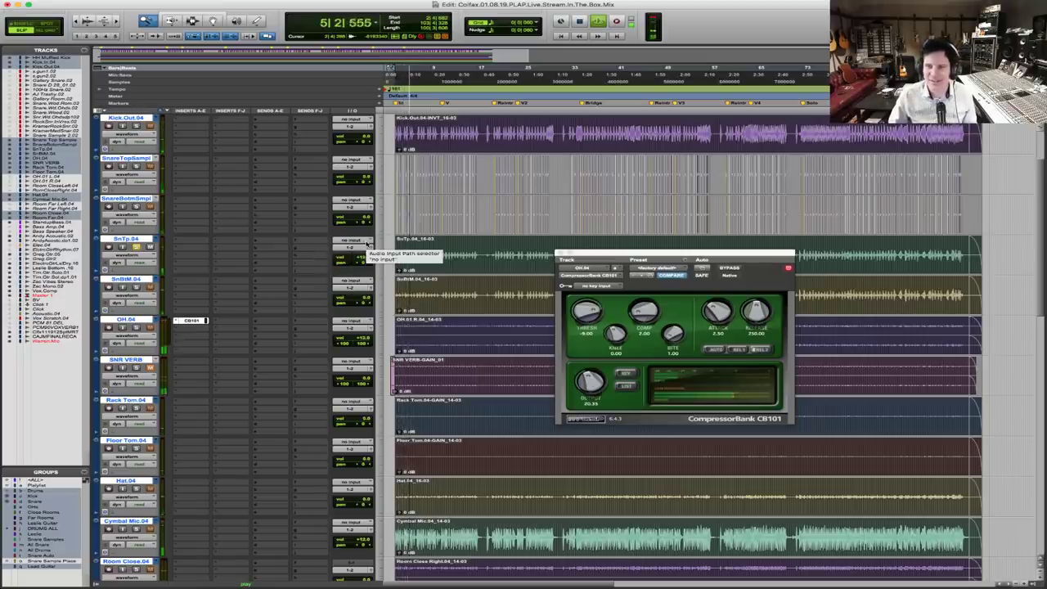
key("space")
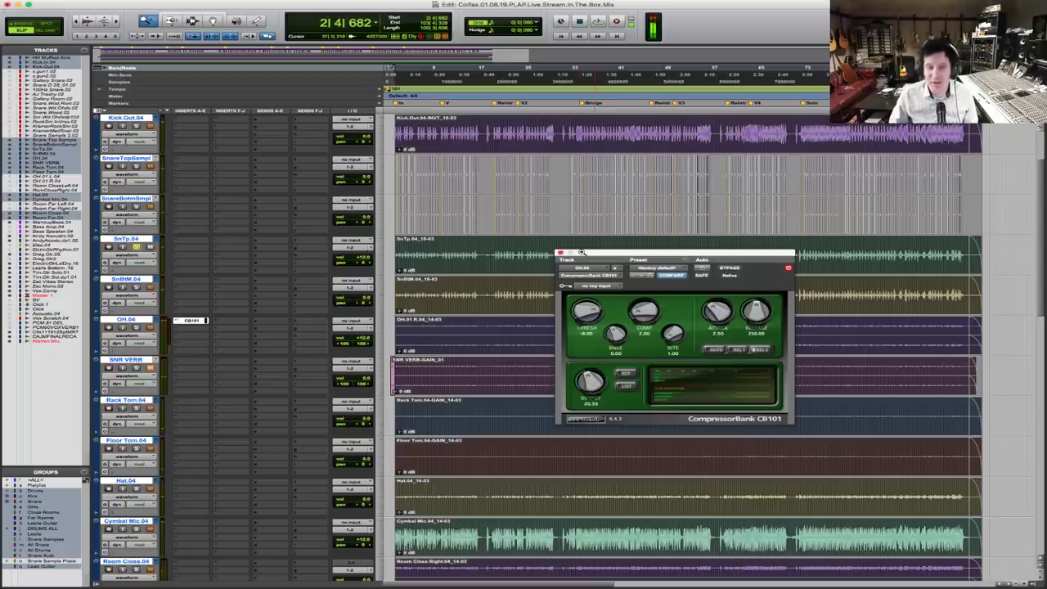
Add SnBtM.04 to the solo, raise its volume to +12.0 dB during playback, and reset the drum tracks' solos and volumes
key("space")
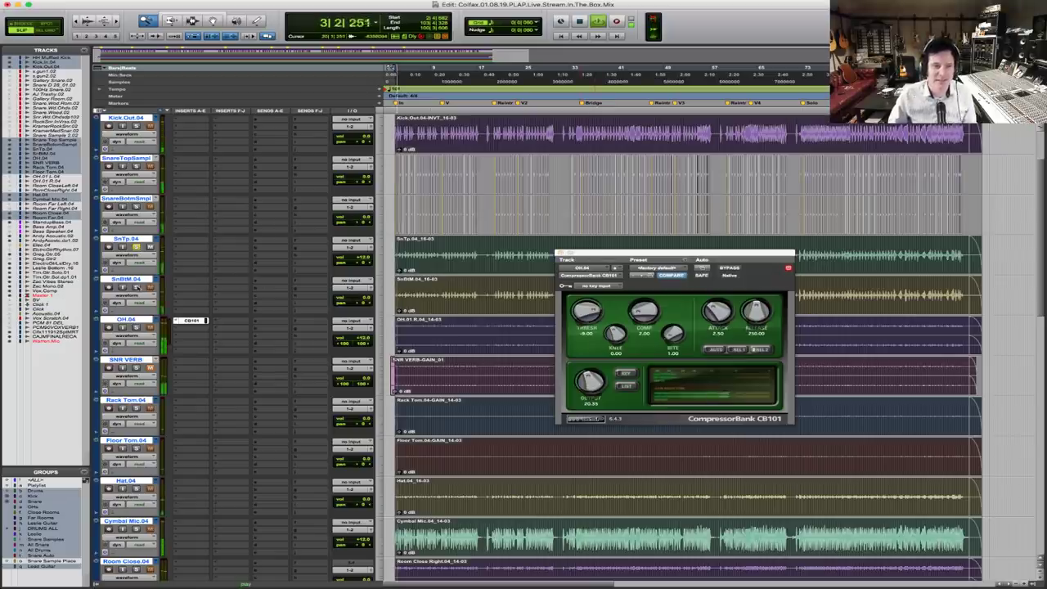
left_click_drag(353, 298, 352, 293)
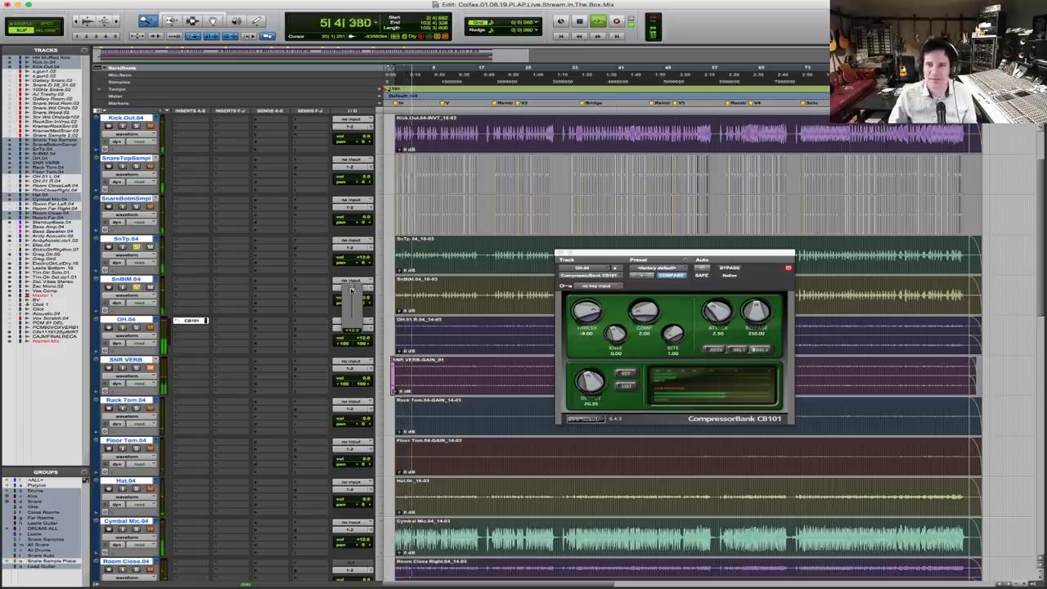
left_click_drag(352, 289, 350, 291)
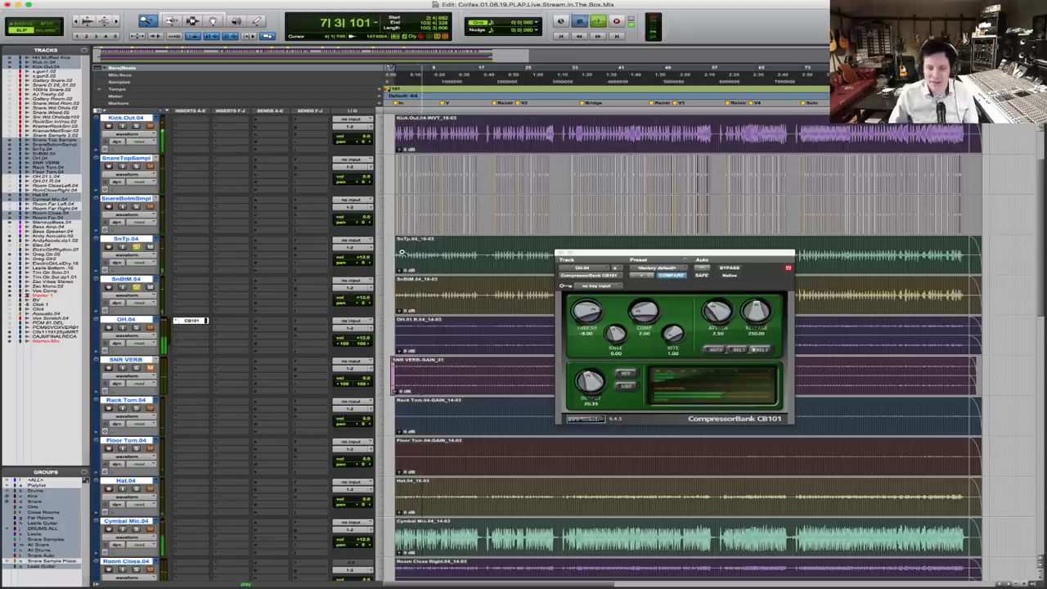
key("space")
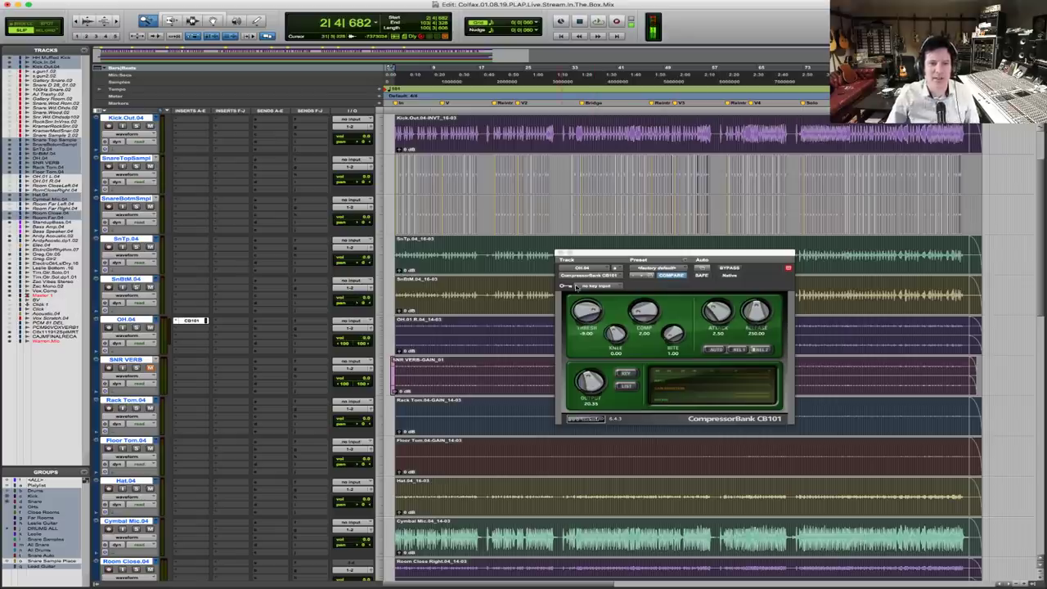
Close the OH.04 compressor window and audition the soloed HH Muffled Kick from 2|4|682, with the song's opening in view
left_click(190, 320)
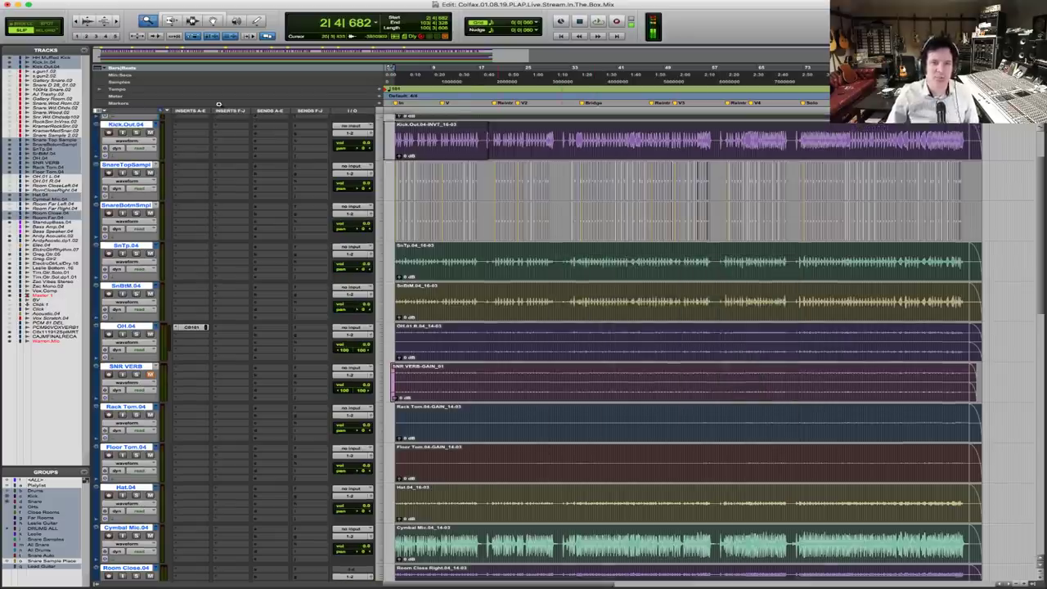
left_click(494, 173)
scroll(494, 173, "up", 2)
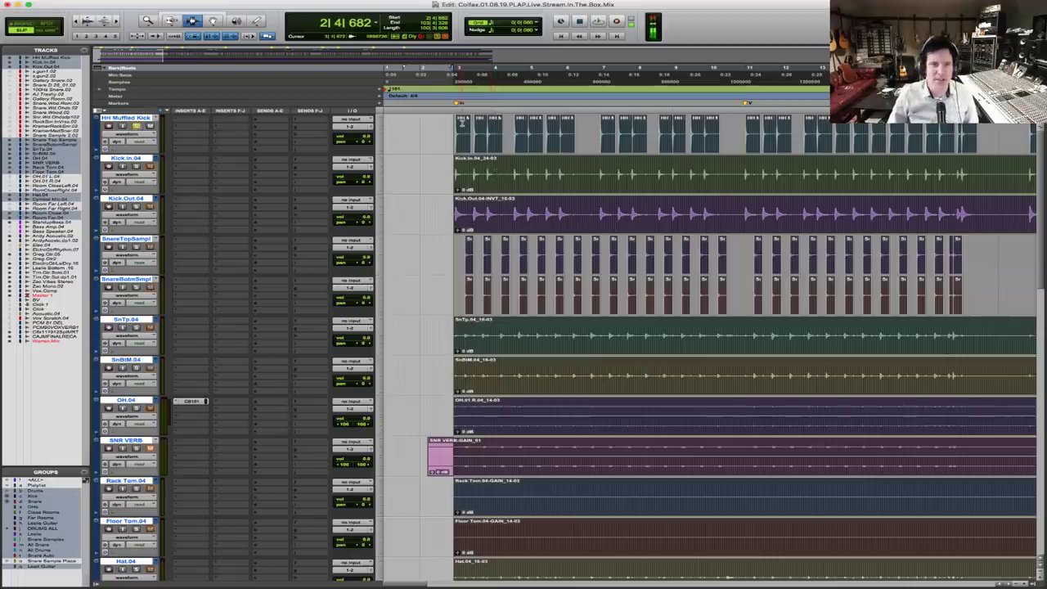
key("space")
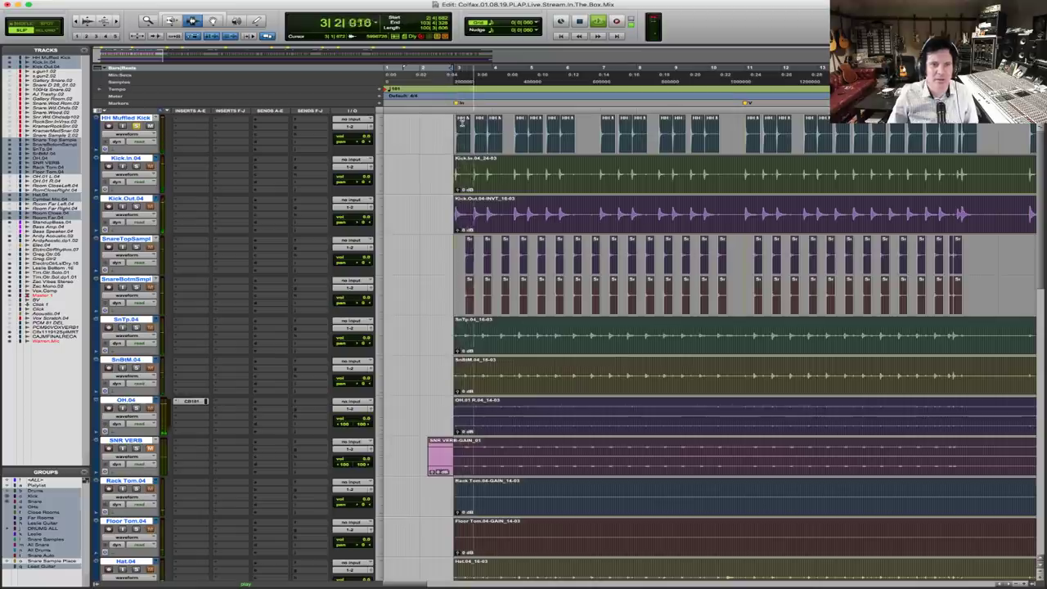
key("space")
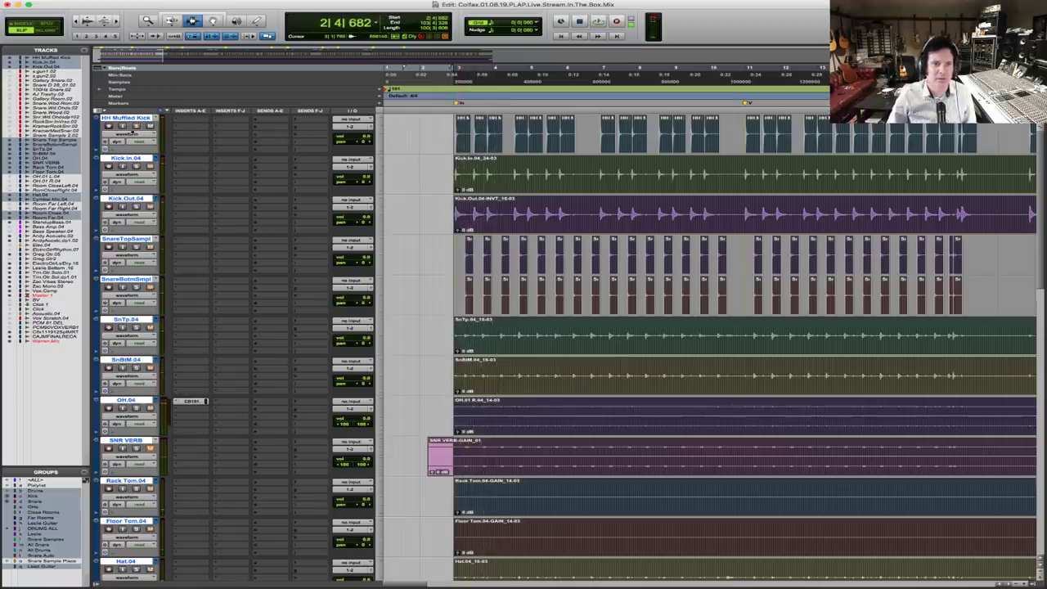
Play the drum tracks soloed together from 2|4|682, raising all their volumes to +12.0 dB, with the full song in view
key("space")
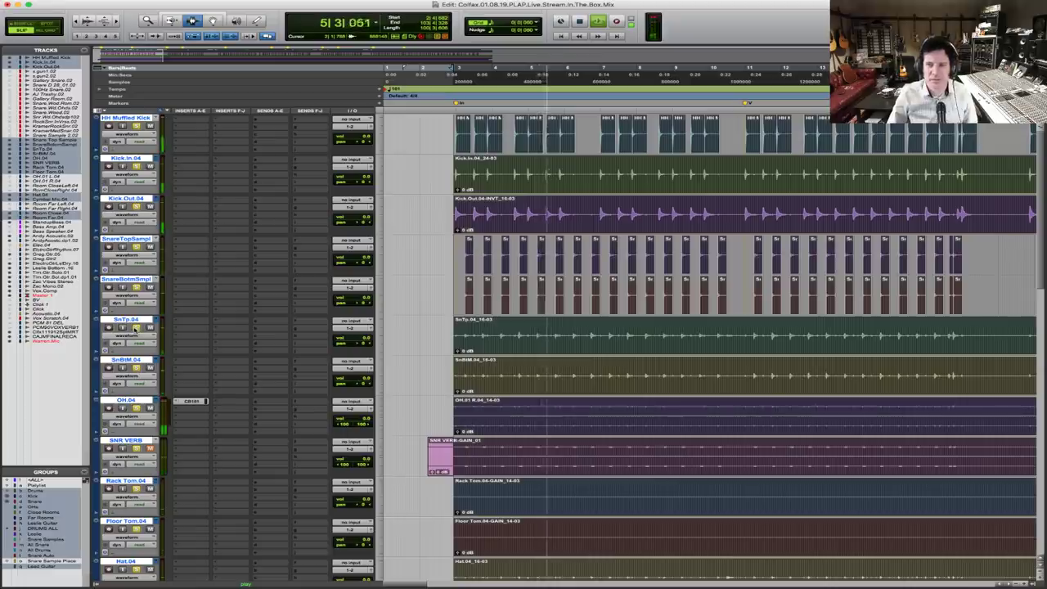
left_click_drag(344, 301, 365, 288)
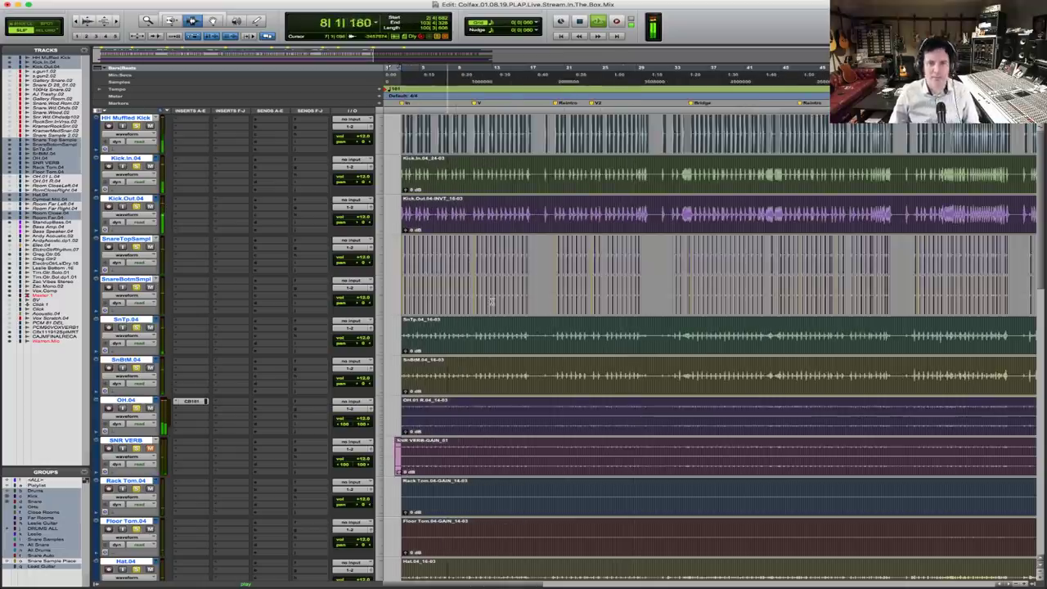
key("r")
key("r")
key("r")
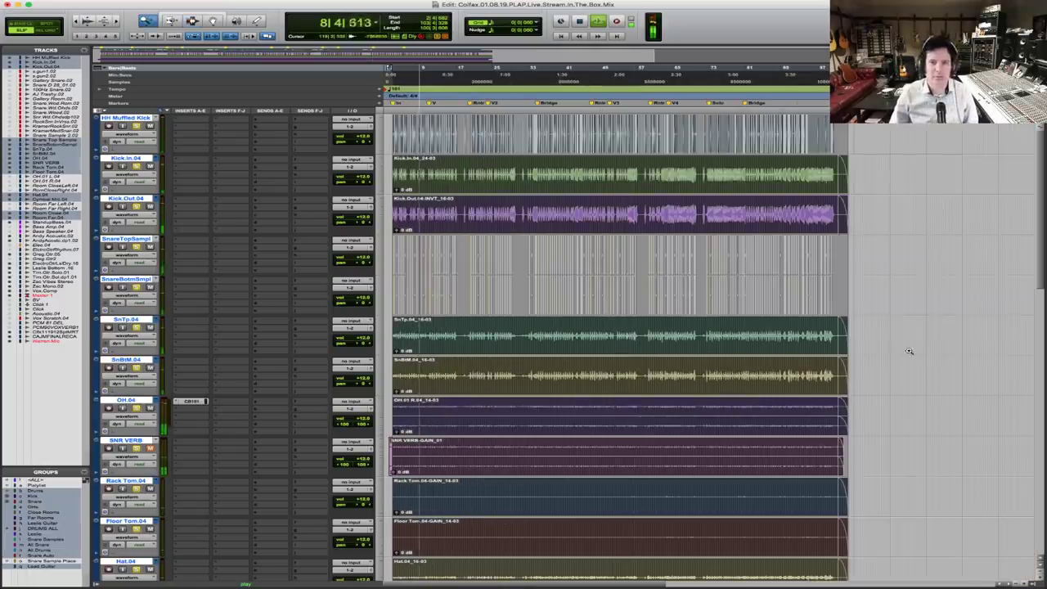
Audition the soloed drum tracks across the first verse, restarting playback from 16|4|455 shortly before the reintro
key("r")
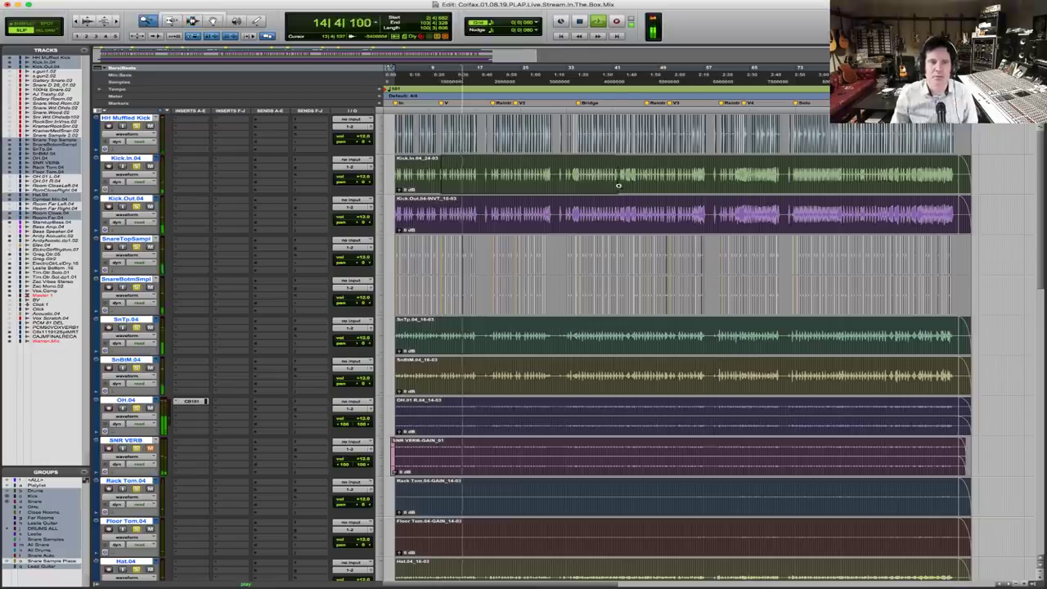
key("super+bracketright")
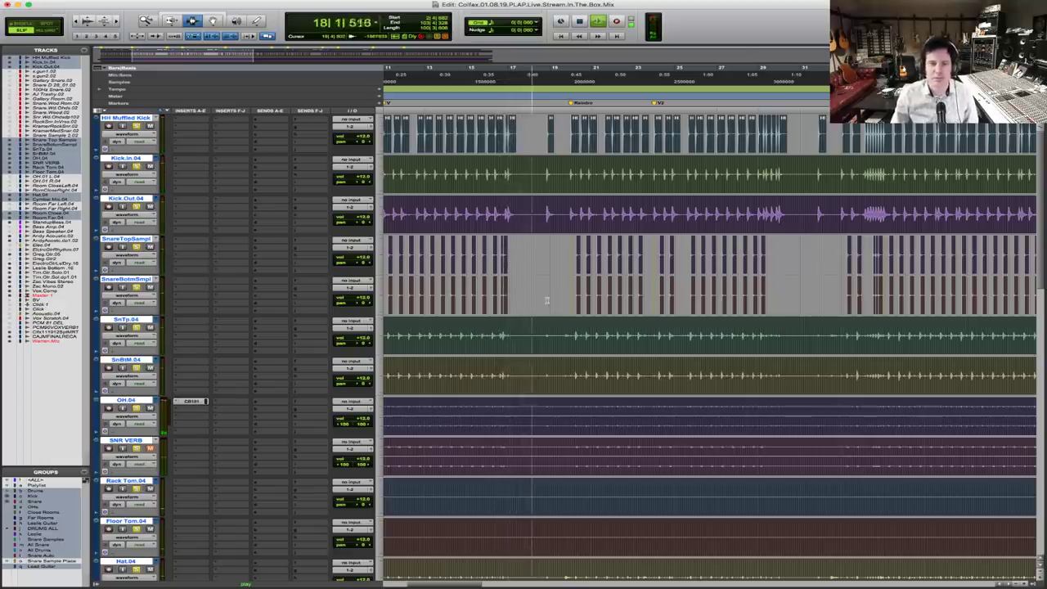
key("space")
left_click(506, 196)
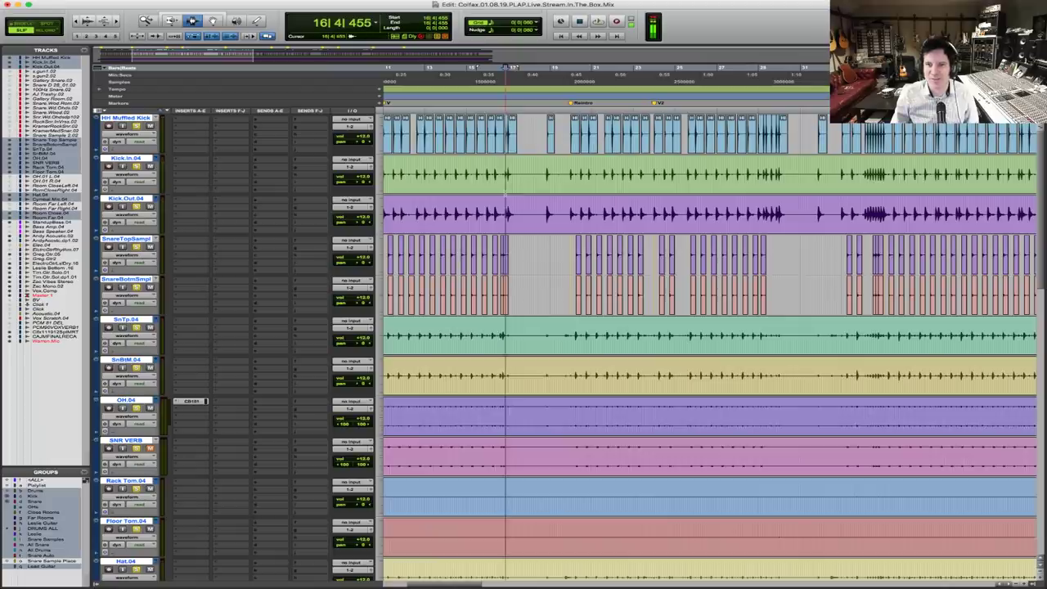
key("space")
key("super+bracketright")
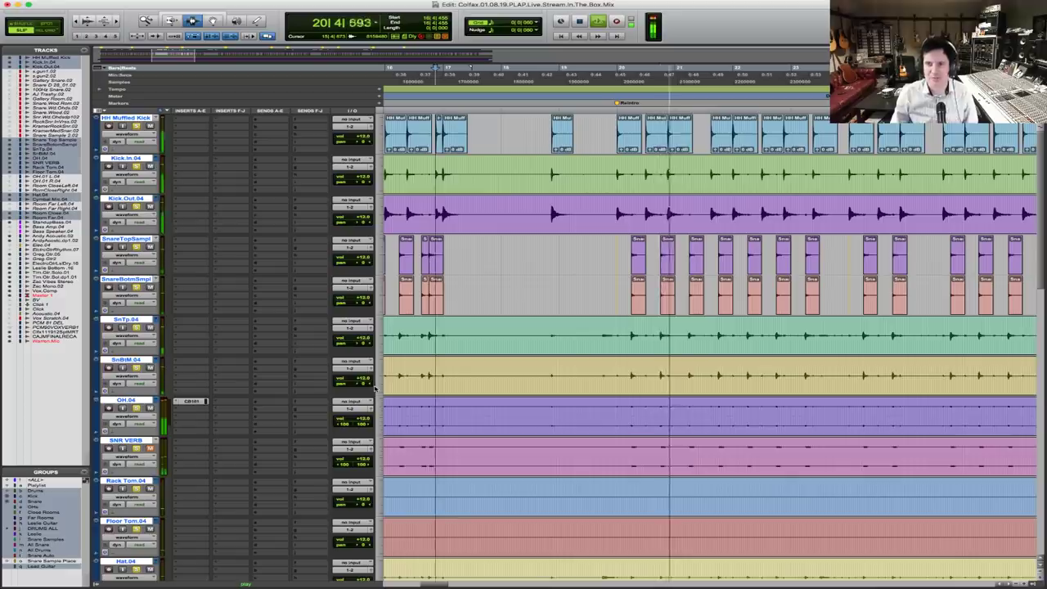
key("r")
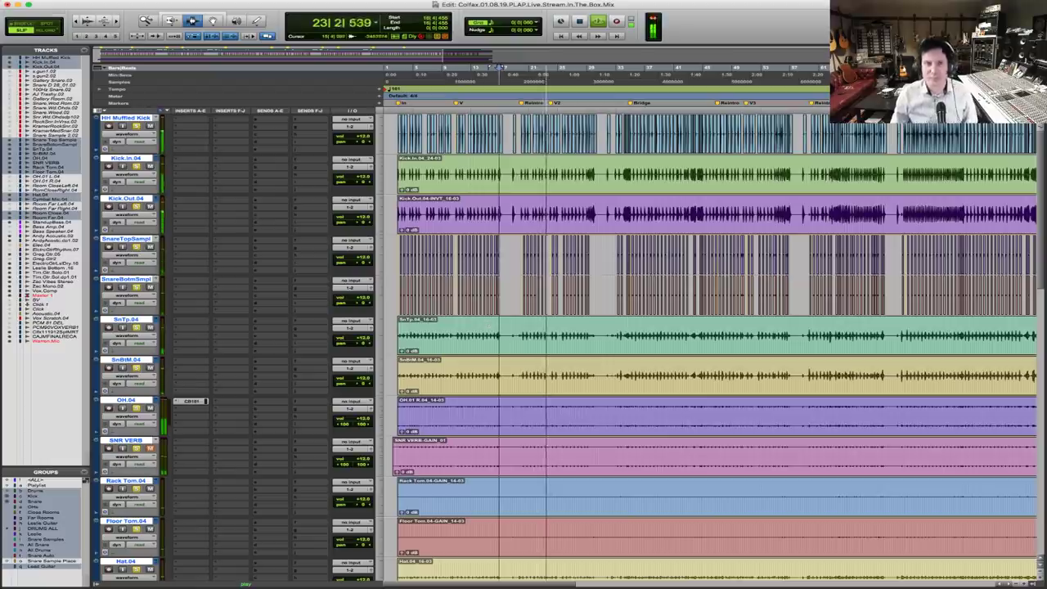
key("space")
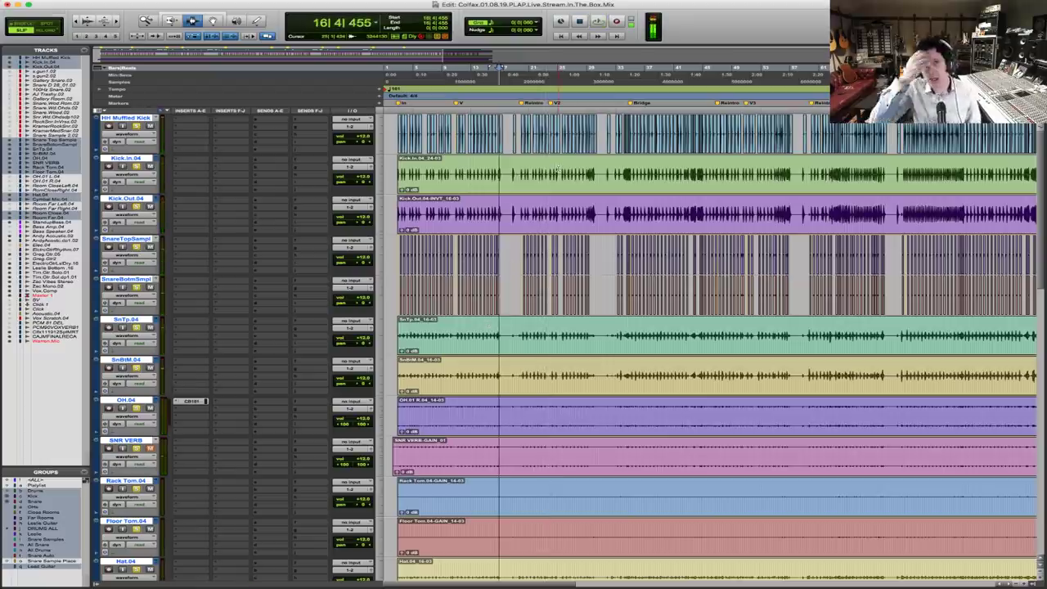
Inspect the drum hits around bar 16 up close and place the playback start at 16|3|587
key("F5")
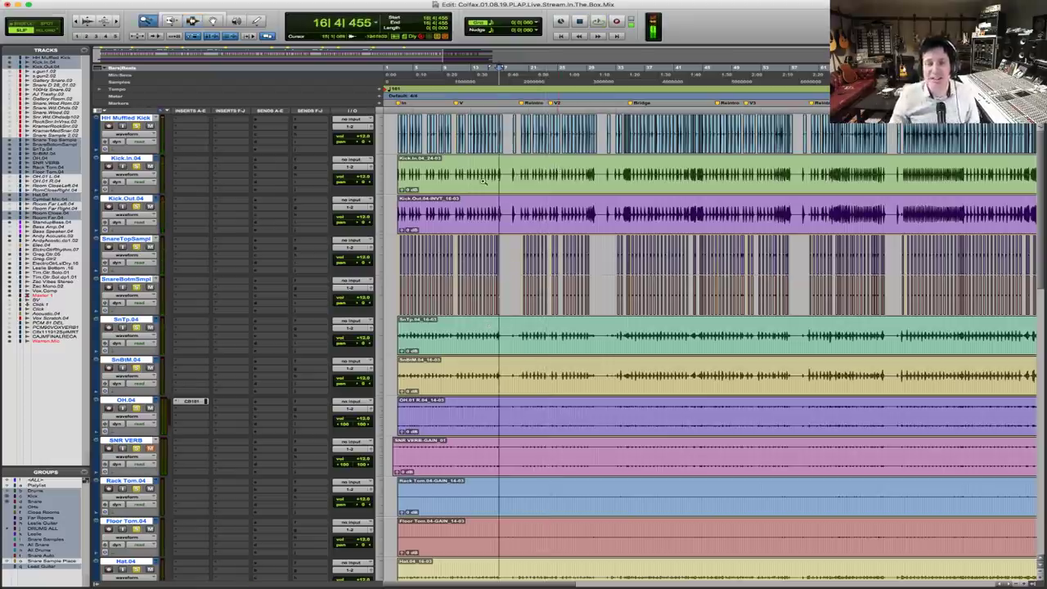
left_click_drag(481, 182, 559, 193)
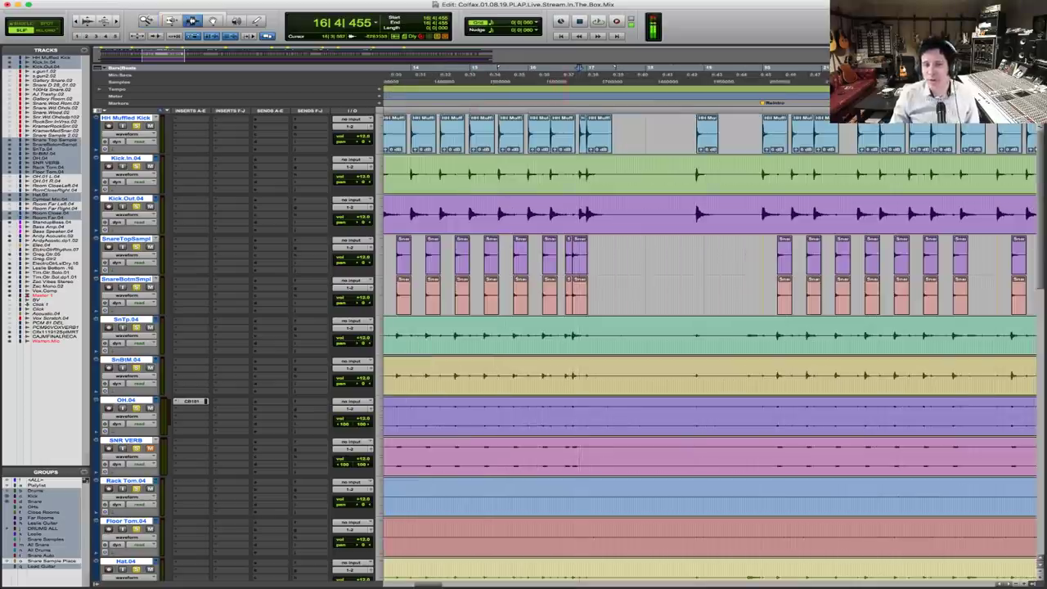
left_click(567, 186)
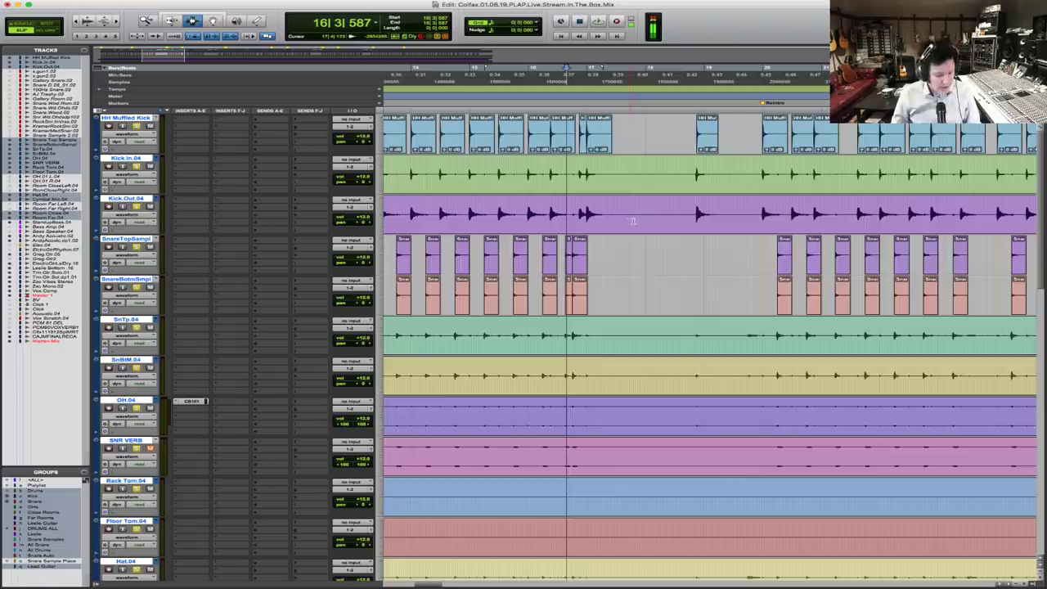
key("r")
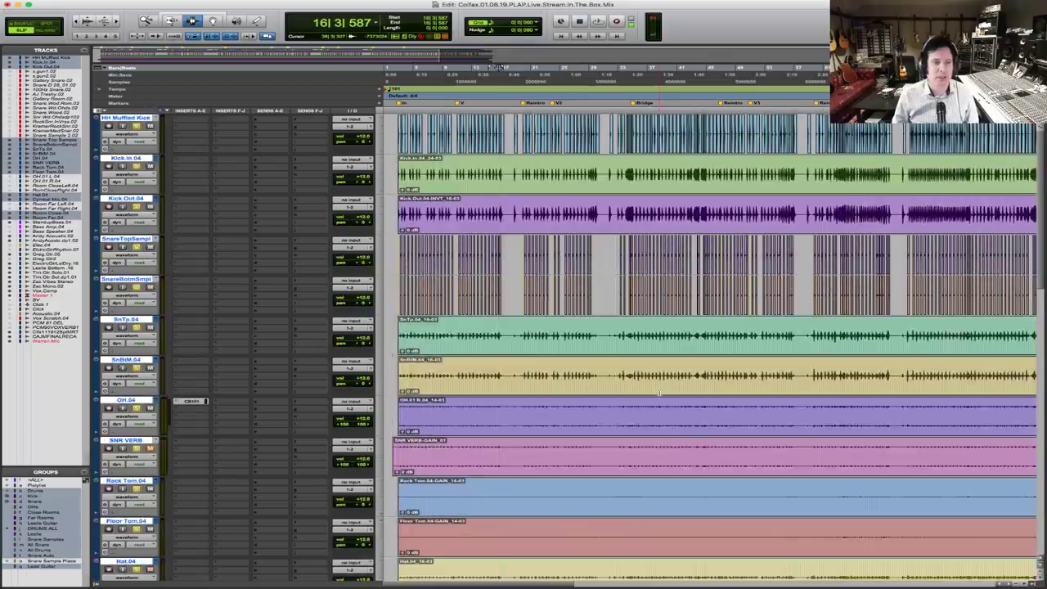
Play the soloed drum tracks from 2|3|922, with the tom, hat, cymbal and room tracks in view
scroll(659, 392, "down", 3)
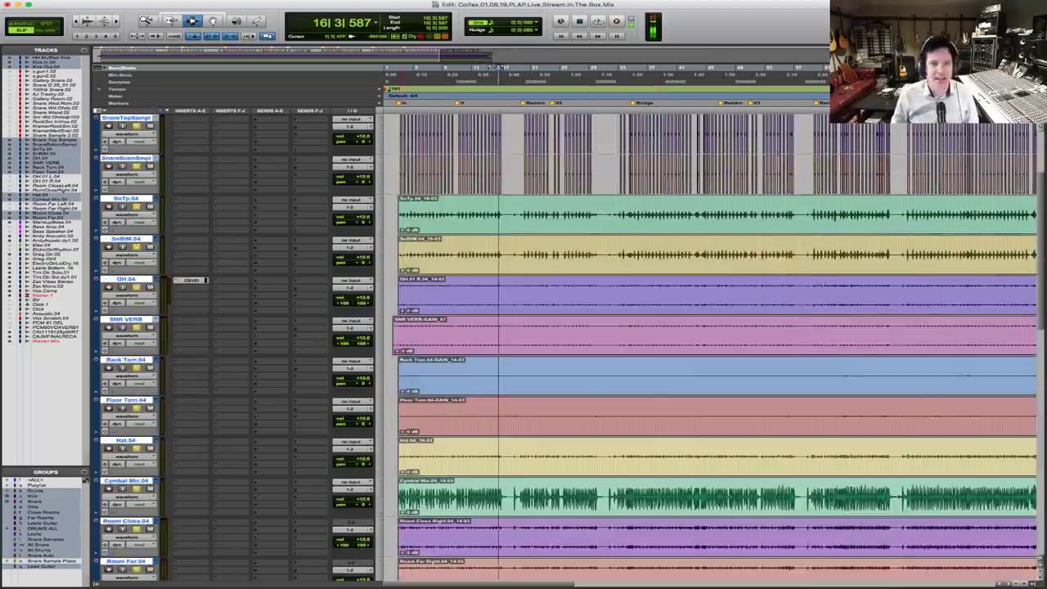
left_click(398, 255)
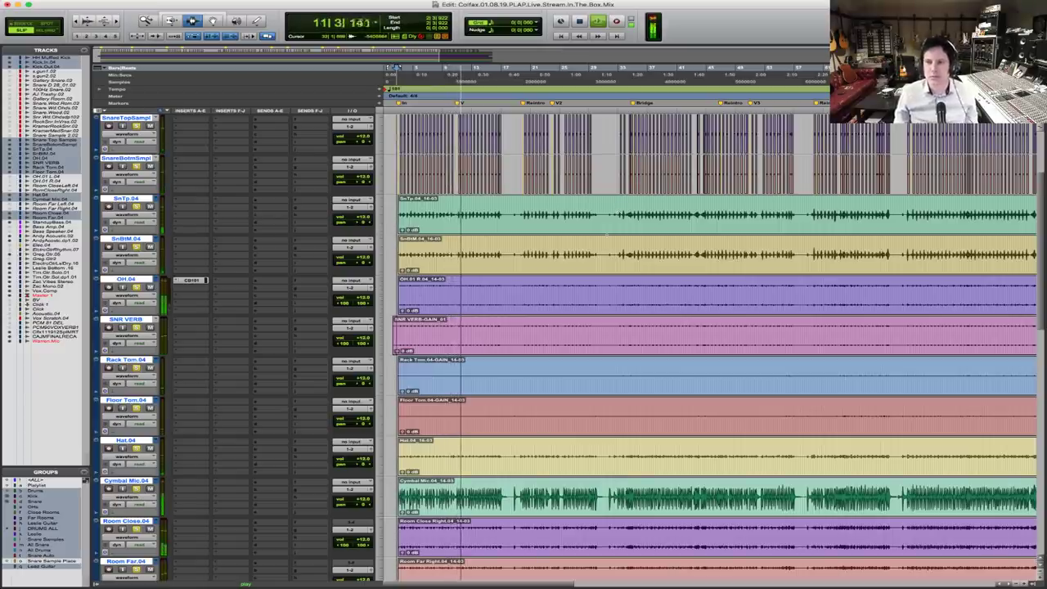
scroll(606, 233, "down", 7)
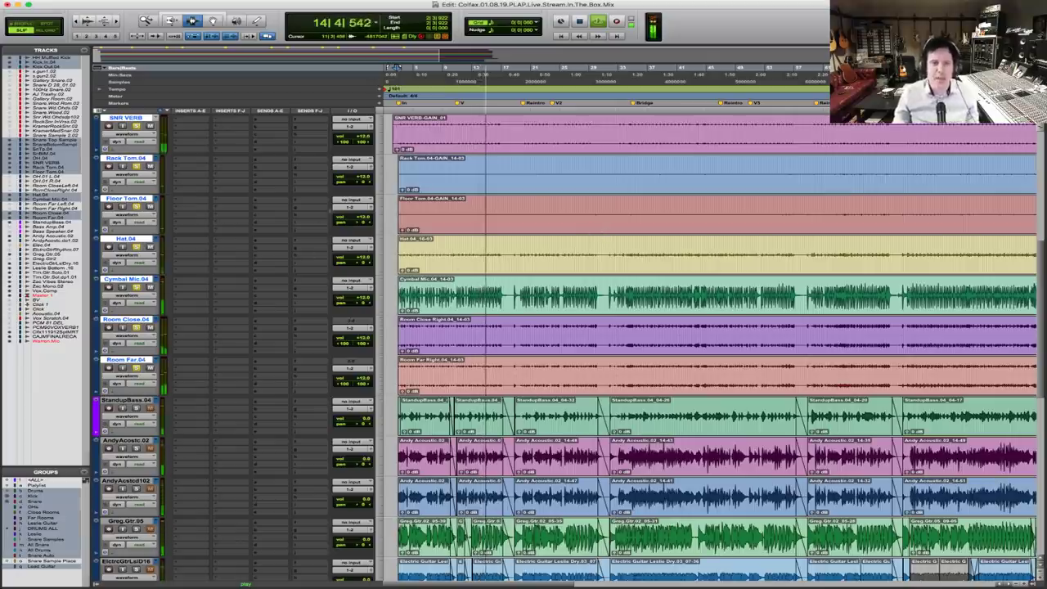
key("space")
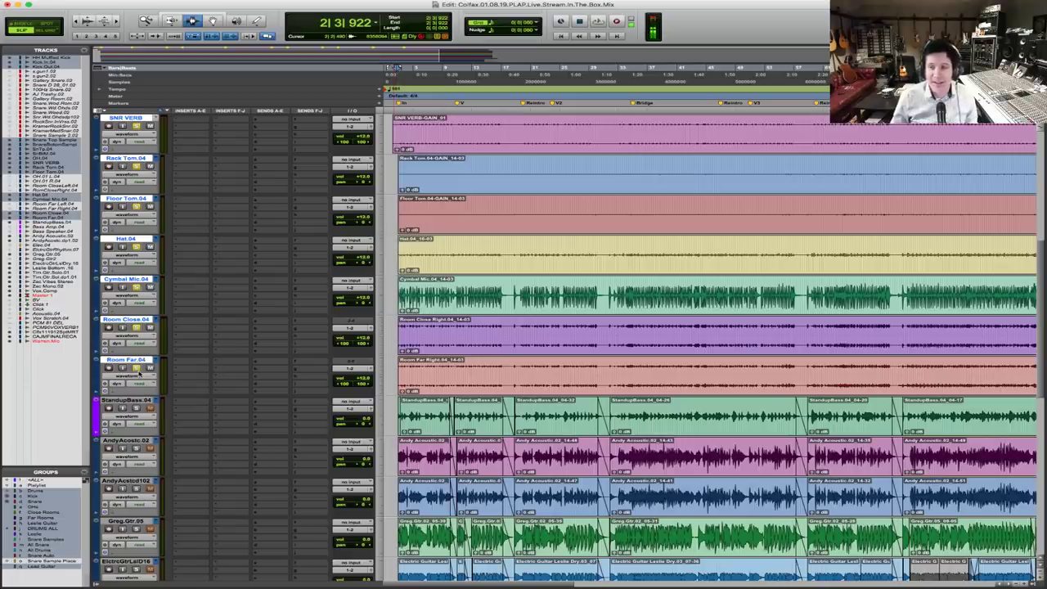
Audition the drum tracks from 42|1|920 in the bridge, pan Hat.04 off-center, and clear the drum solos
key("super+bracketleft")
key("super+bracketleft")
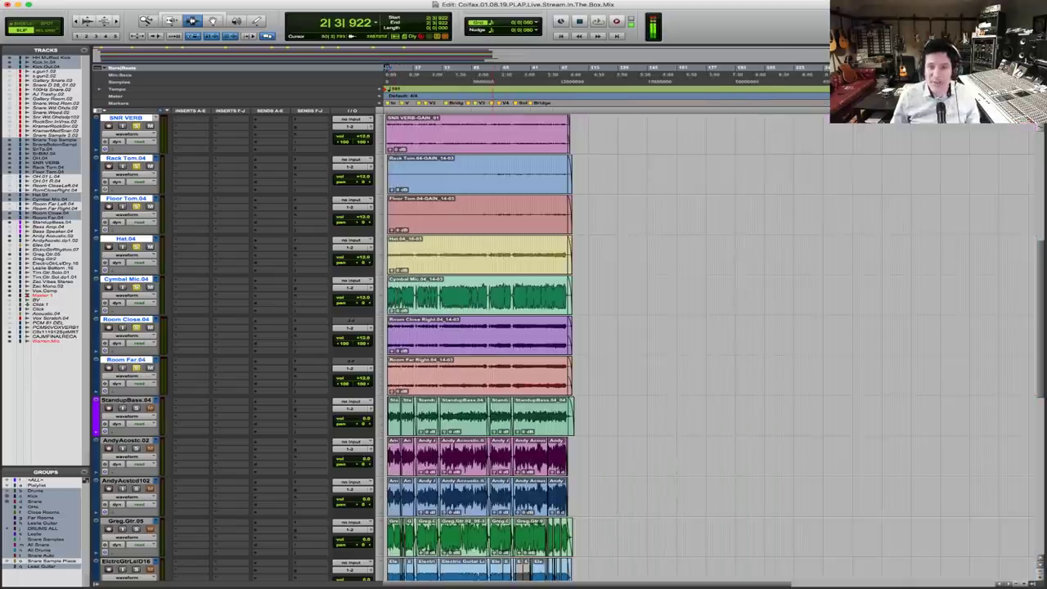
left_click(475, 278)
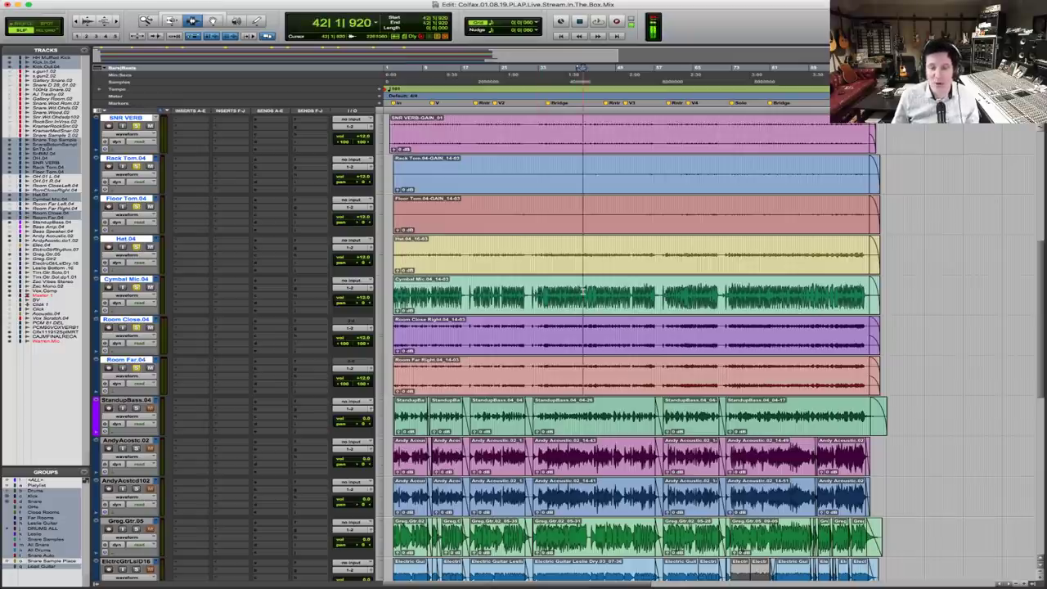
key("space")
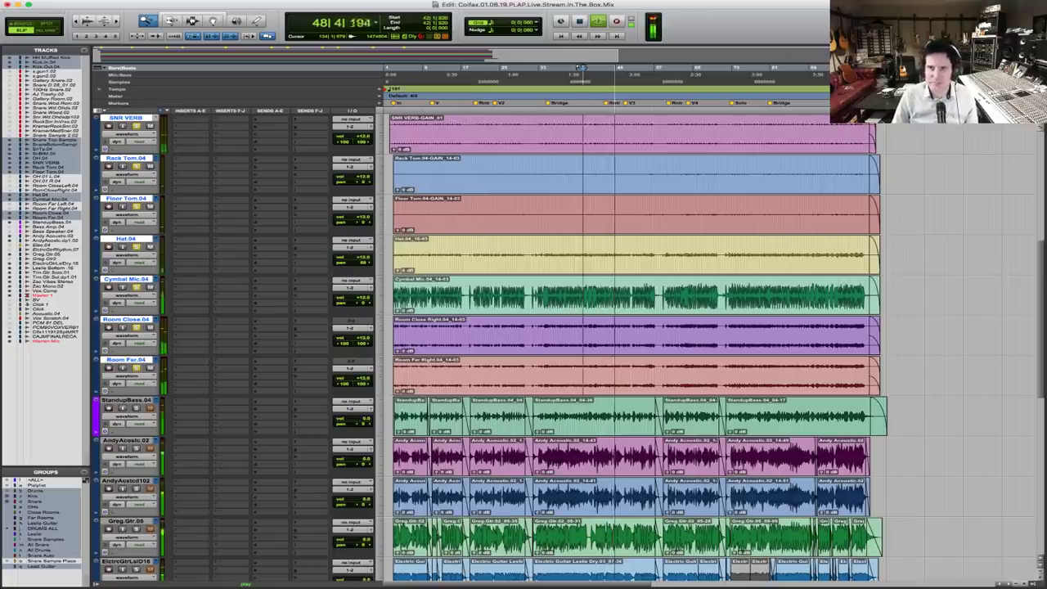
left_click(581, 68)
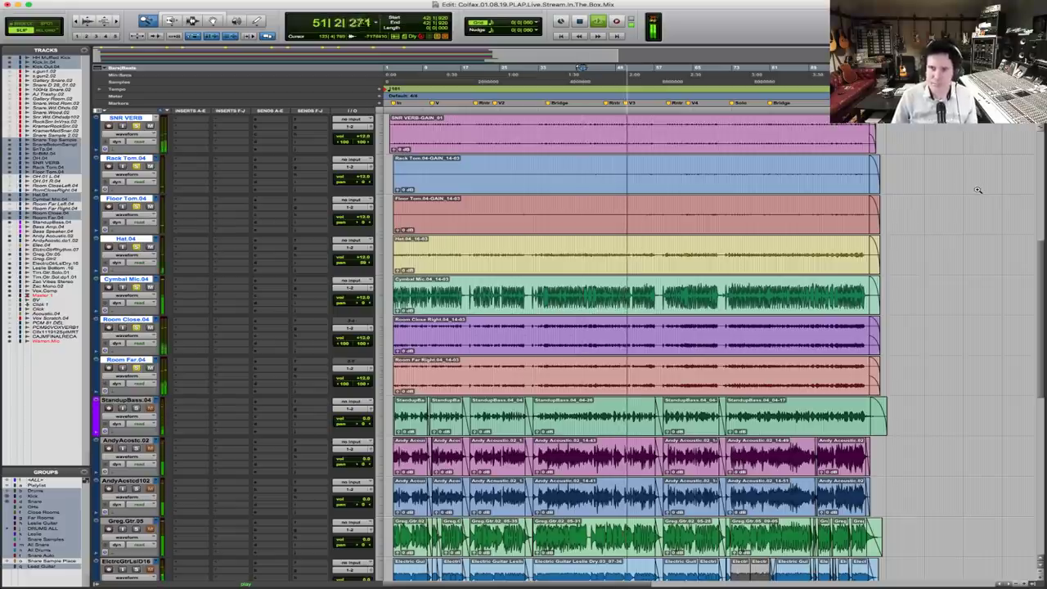
key("space")
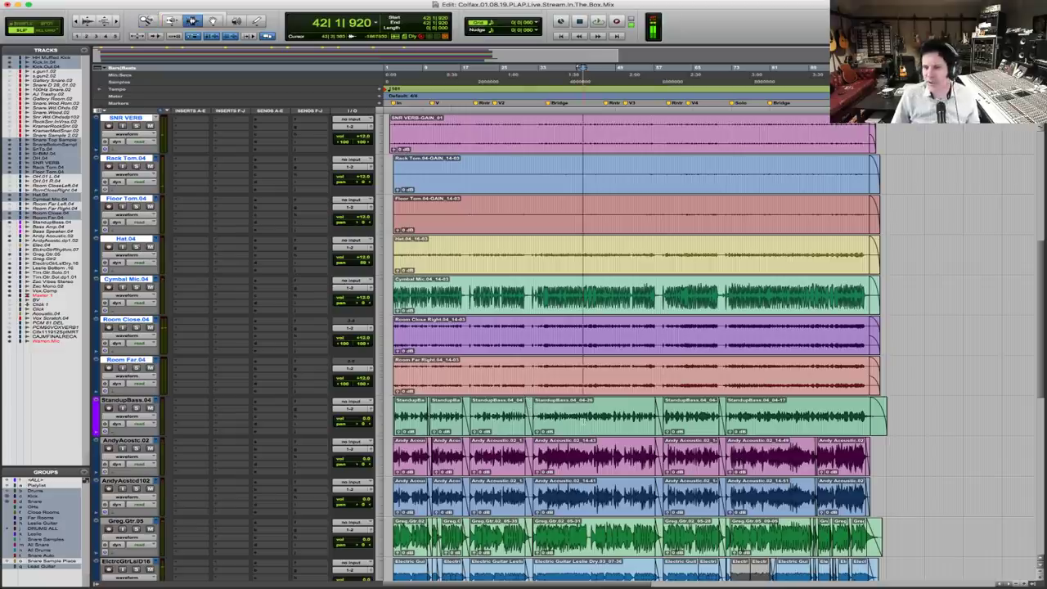
Solo StandupBass.04 and play it from 2|4|833, raising its volume to +12.0 dB
scroll(633, 343, "down", 3)
left_click(135, 280)
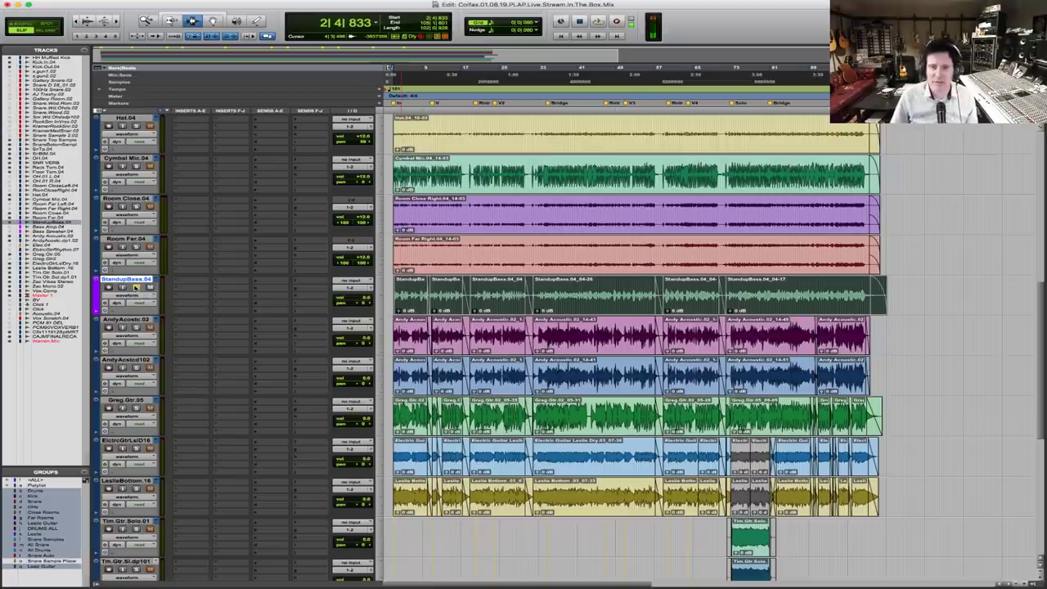
key("space")
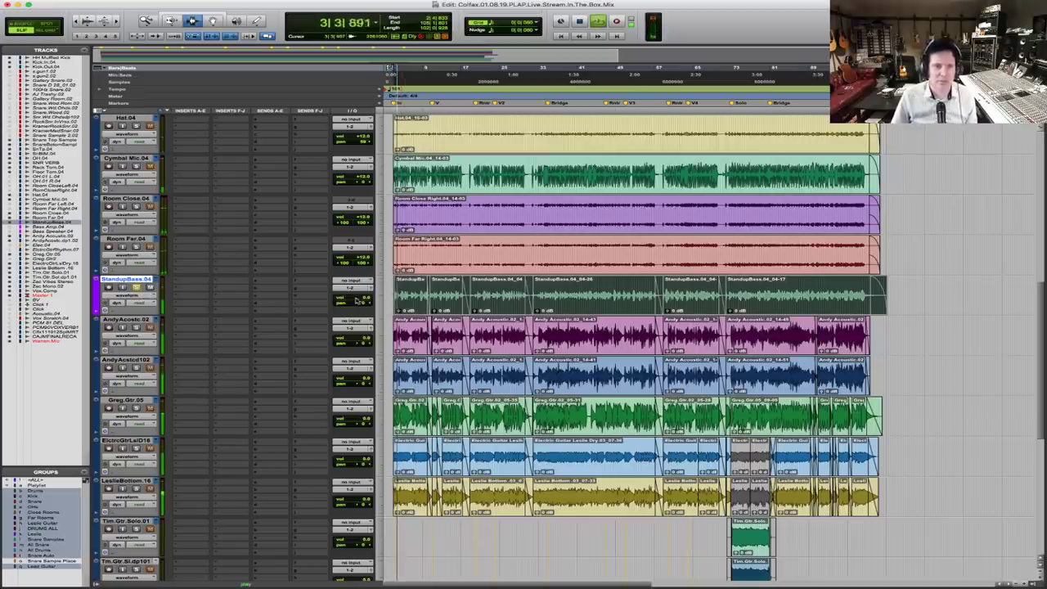
left_click_drag(357, 301, 359, 286)
key("F5")
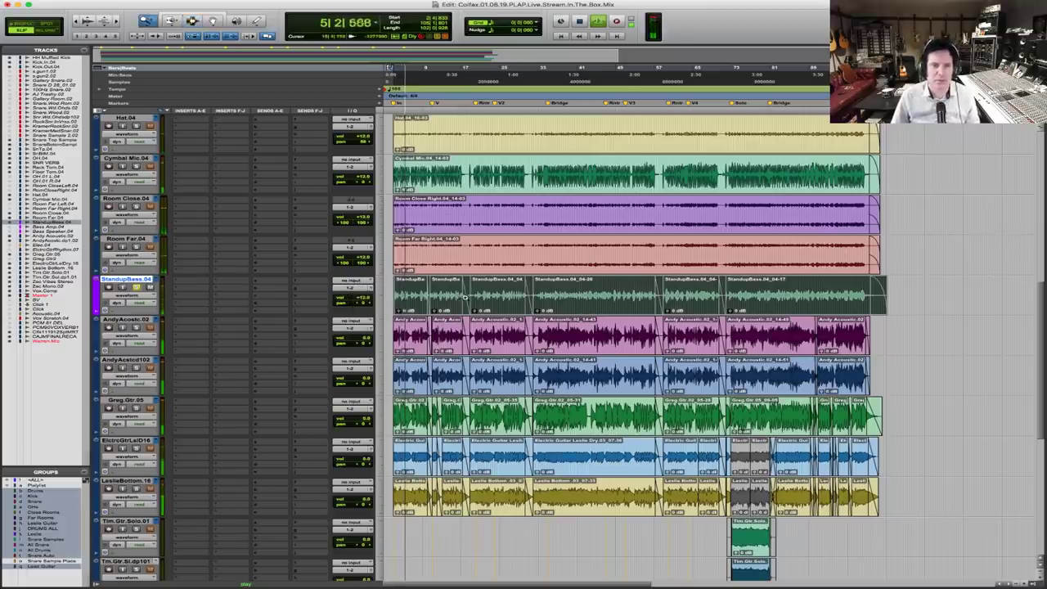
left_click(464, 299)
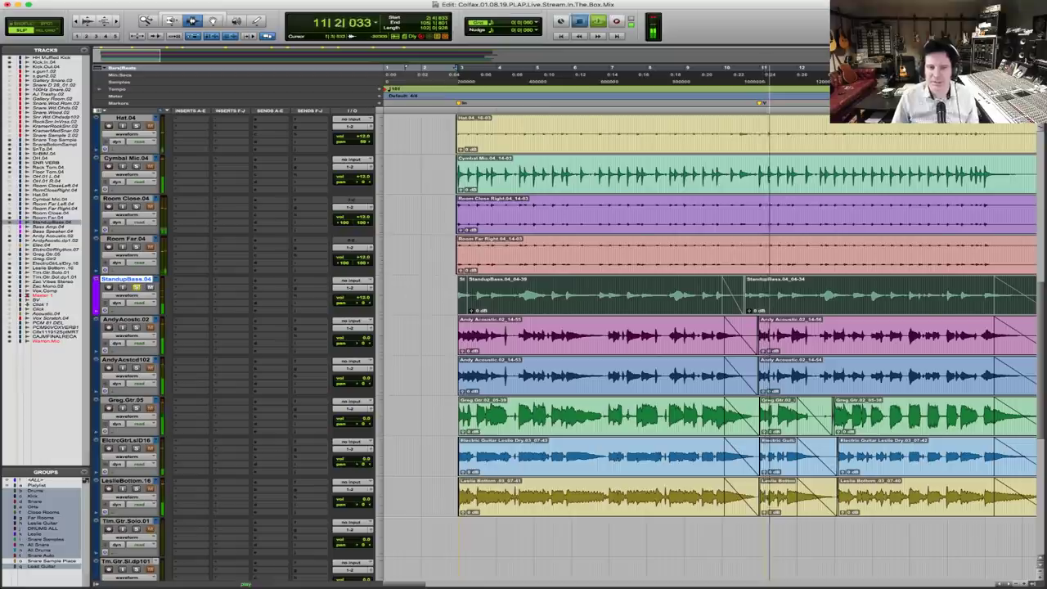
Solo the drum tracks along with StandupBass.04 and replay them together from 2|4|833
key("space")
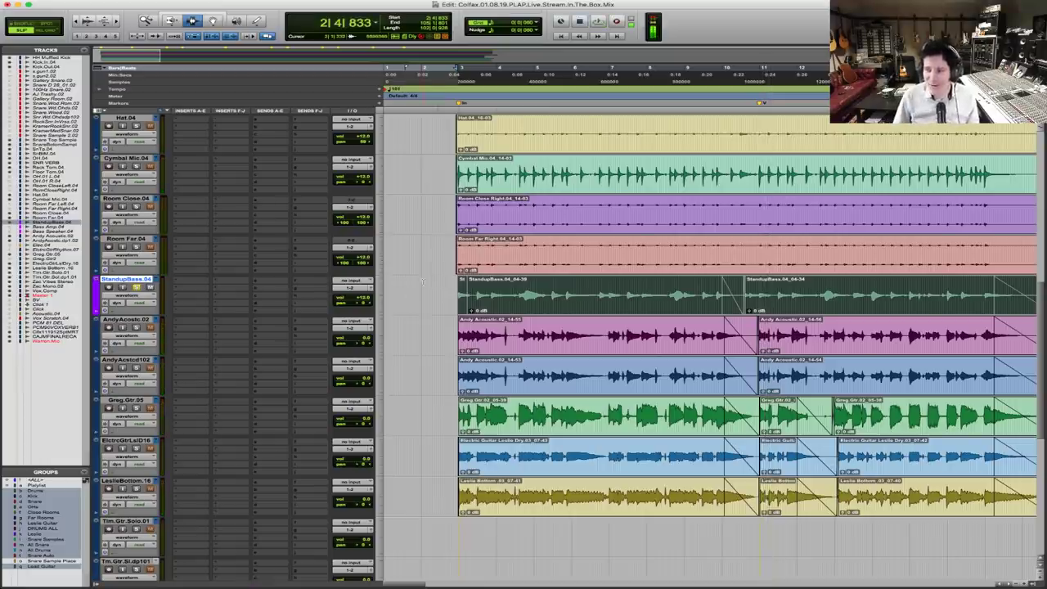
key("space")
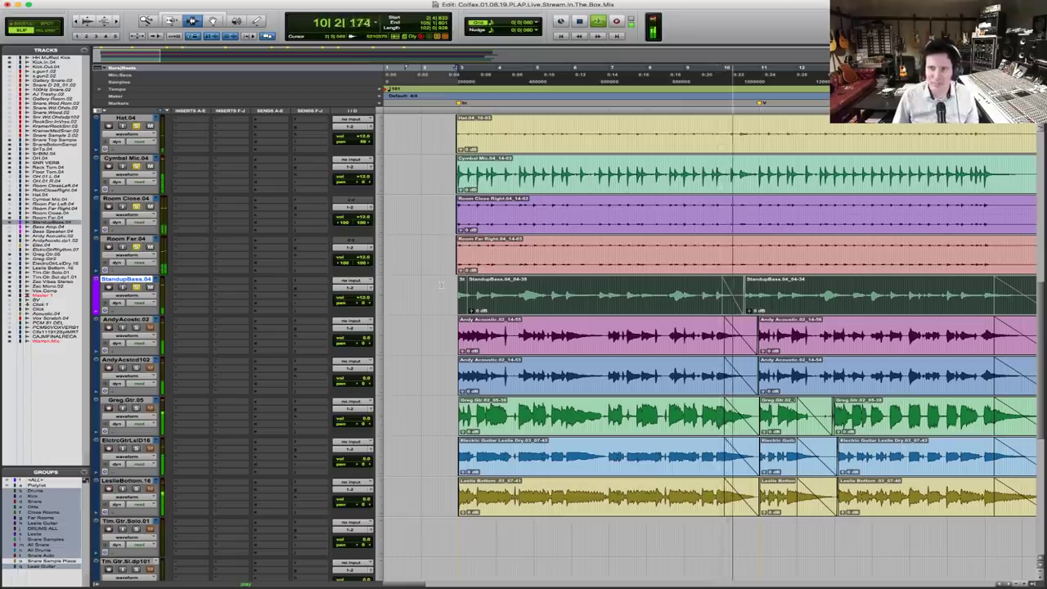
key("super+bracketleft")
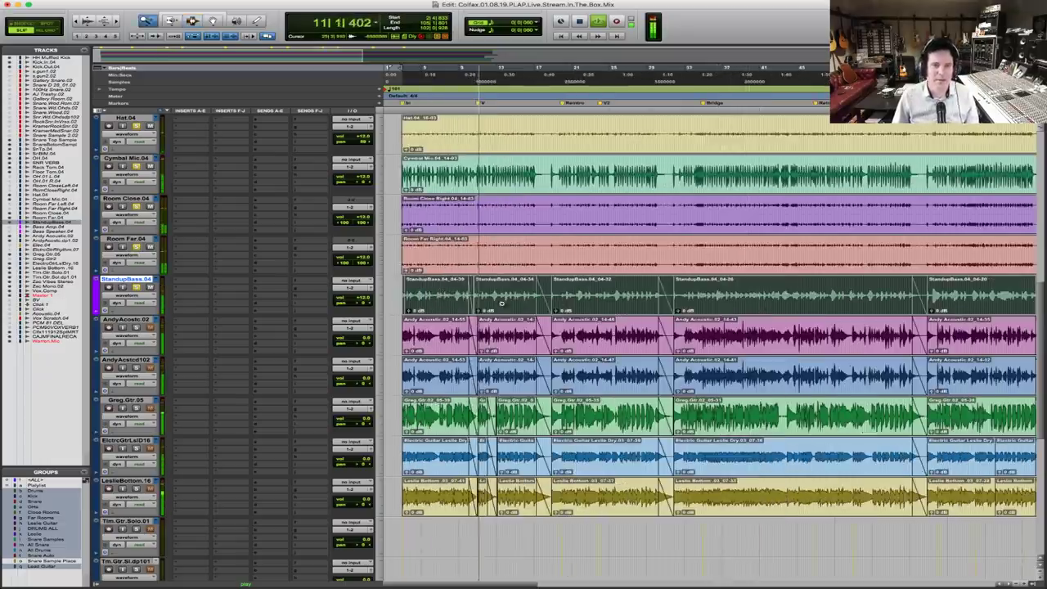
Add AndyAcostc.02 at +7.2 dB, Greg.Gtr.05, the electric guitar and LeslieBottom.16 to the solo, panning AndyAcostc.02 and Greg.Gtr.05 off-center
key("super+bracketright")
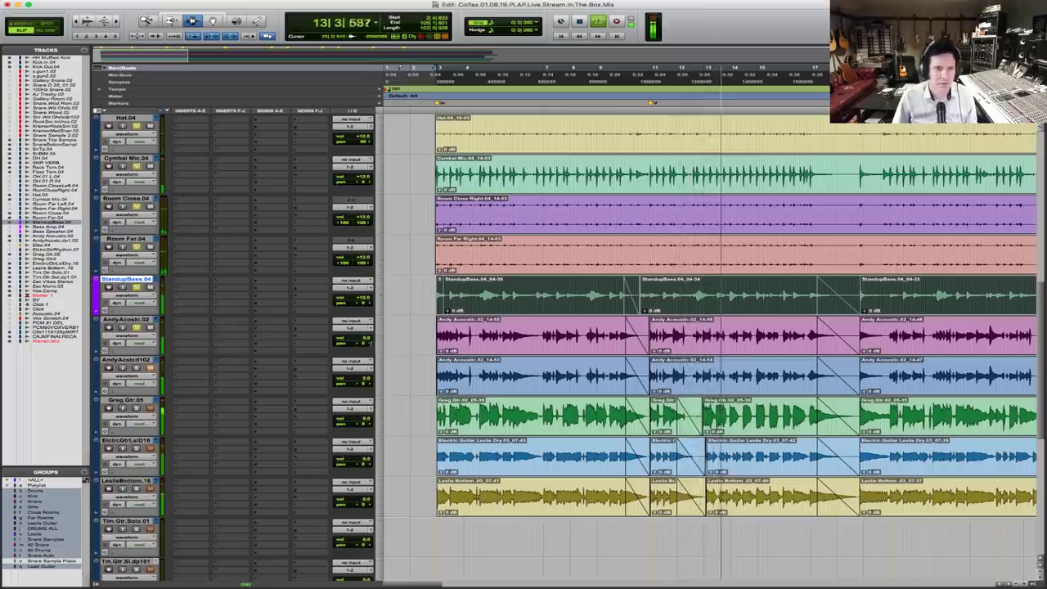
left_click_drag(366, 342, 366, 329)
left_click(345, 342)
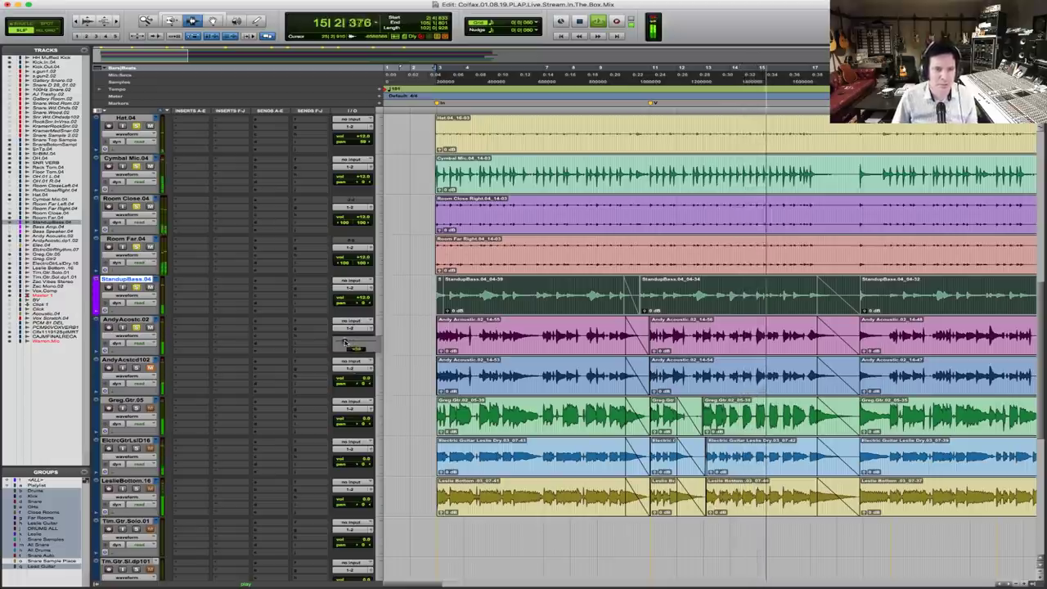
left_click(360, 338)
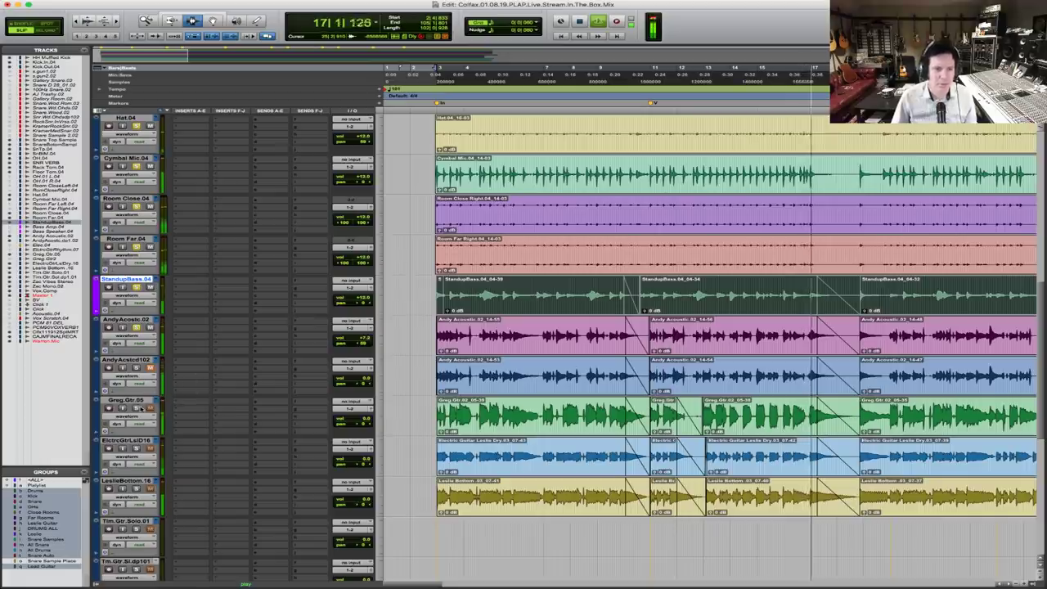
left_click(362, 420)
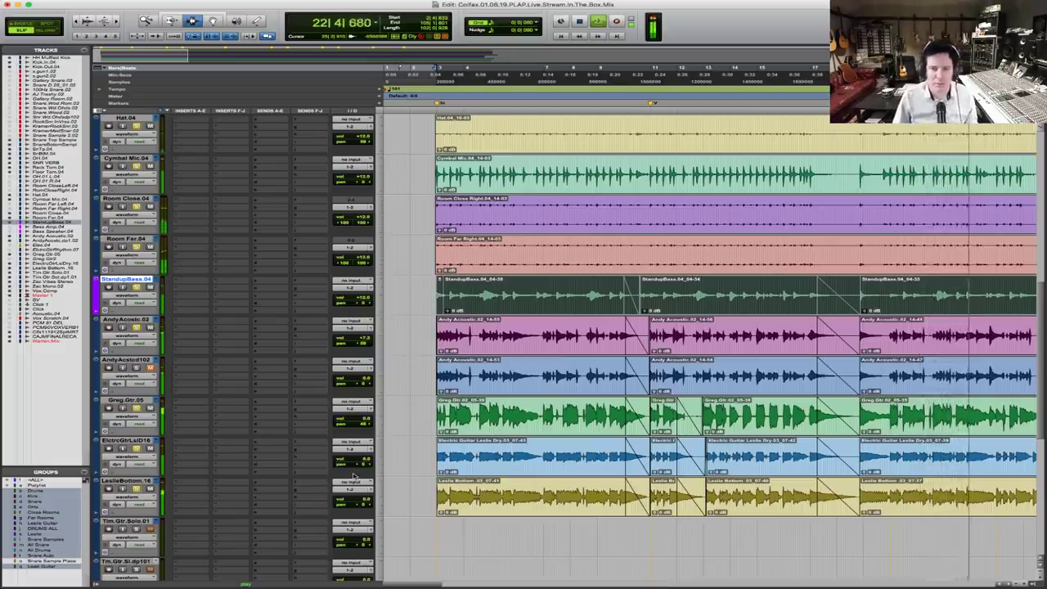
Add Zac VibesStereo, Zac Mono.02 and Vox.Comp to the solo, raising the volumes of Zac Mono.02 and Vox.Comp during playback
key("super+bracketleft")
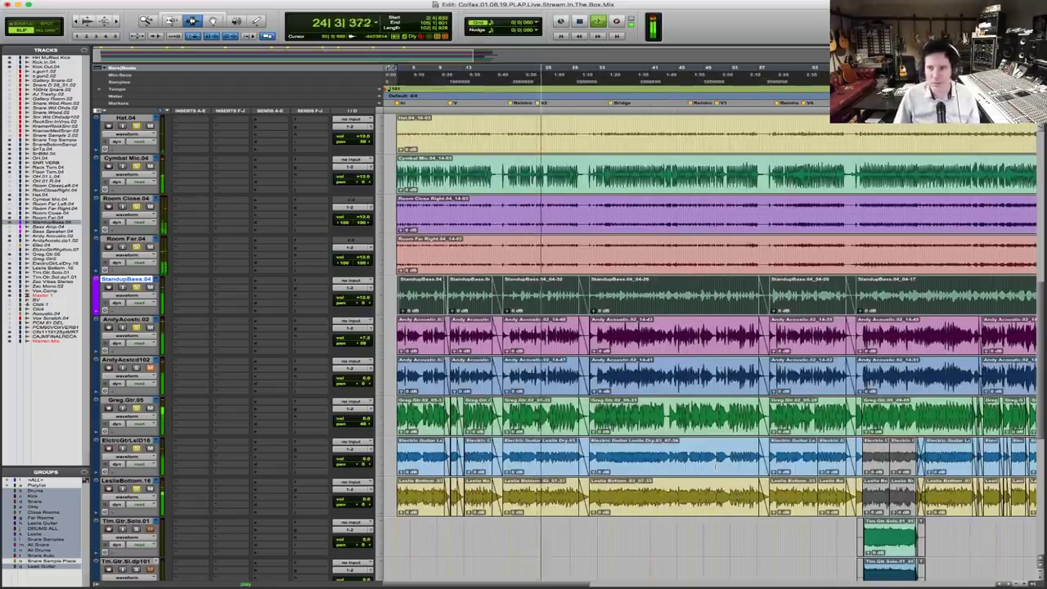
scroll(716, 327, "down", 1)
scroll(137, 407, "down", 5)
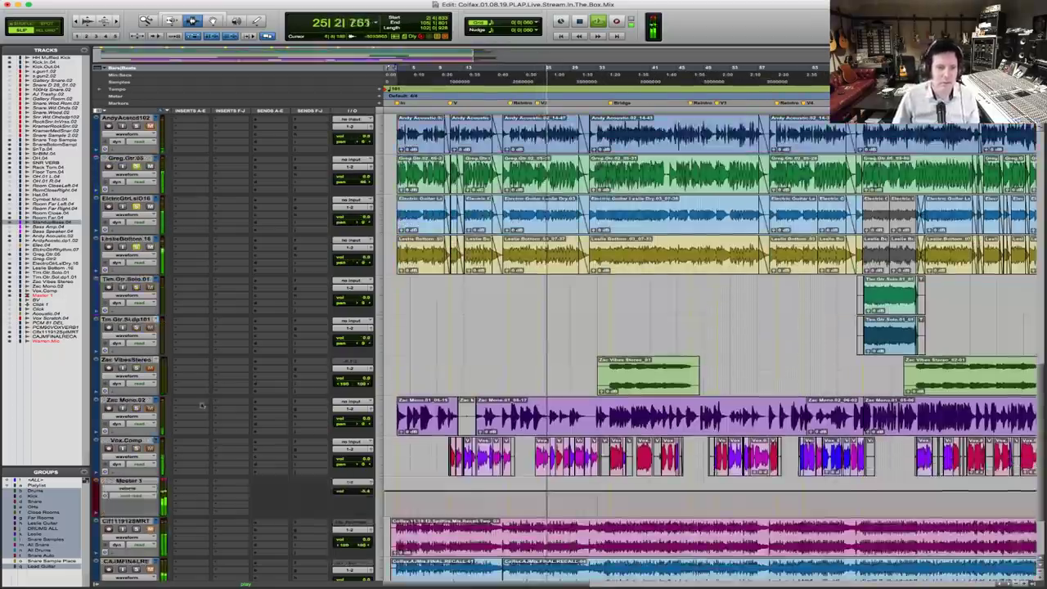
left_click(360, 419)
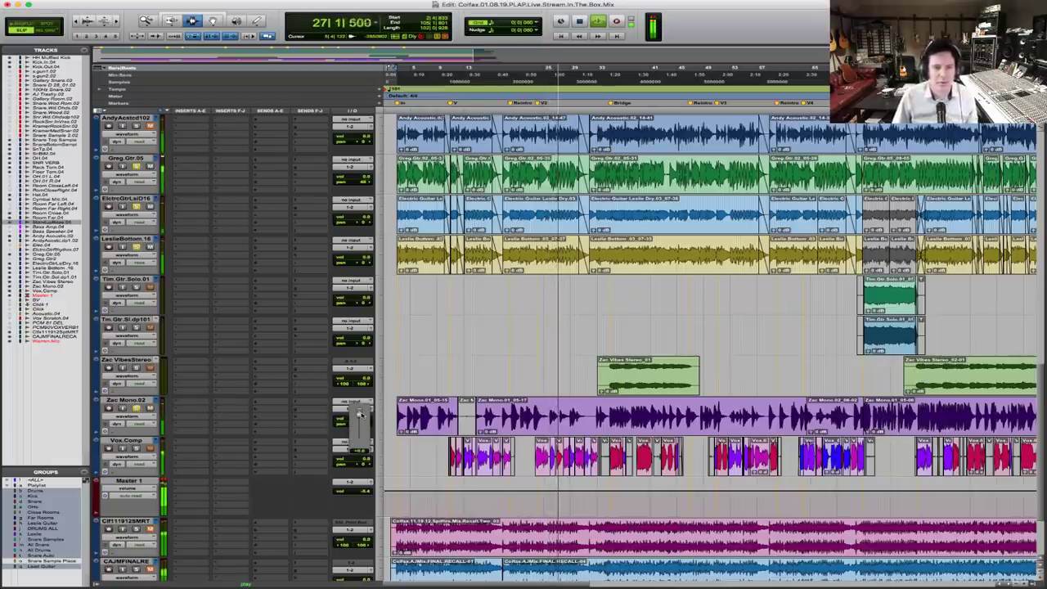
left_click_drag(360, 413, 301, 429)
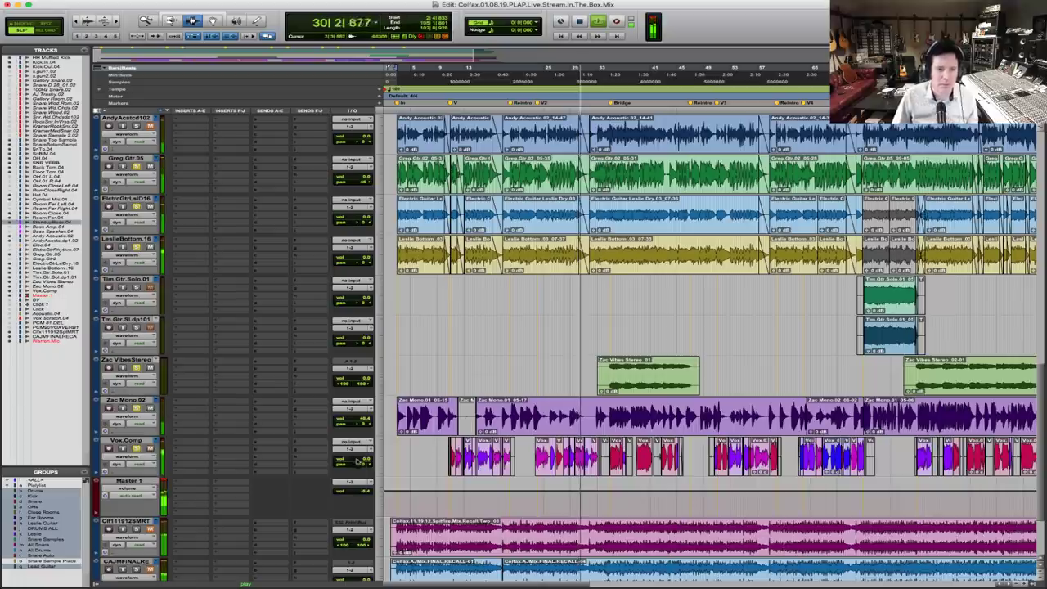
left_click_drag(356, 455, 357, 453)
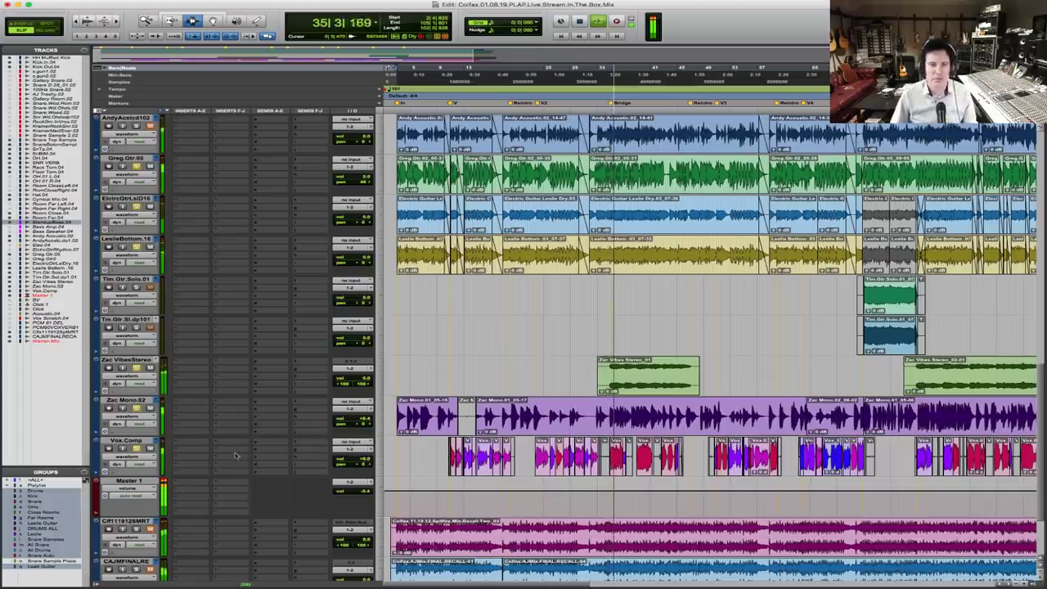
Raise Zac Mono.02's volume to +7.8 dB during playback and stop the playback
left_click(357, 419)
left_click_drag(356, 418, 356, 421)
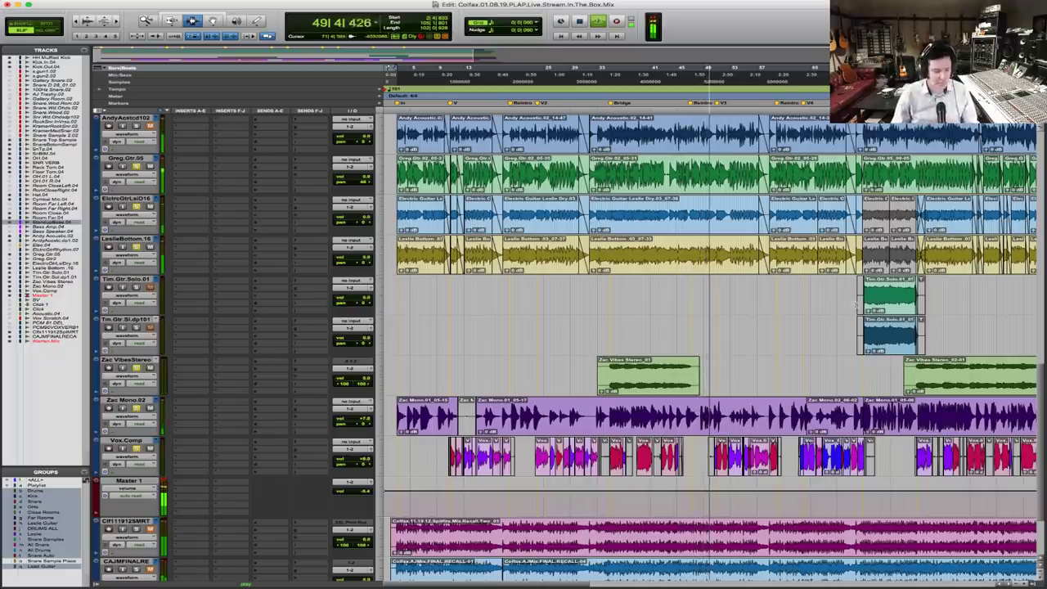
key("r")
left_click(596, 302)
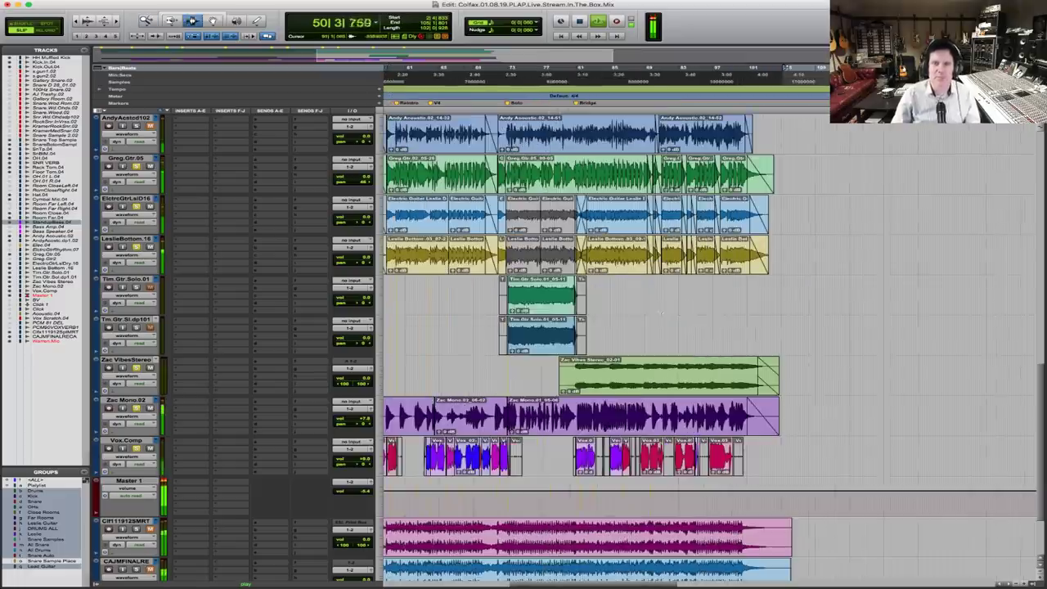
key("r")
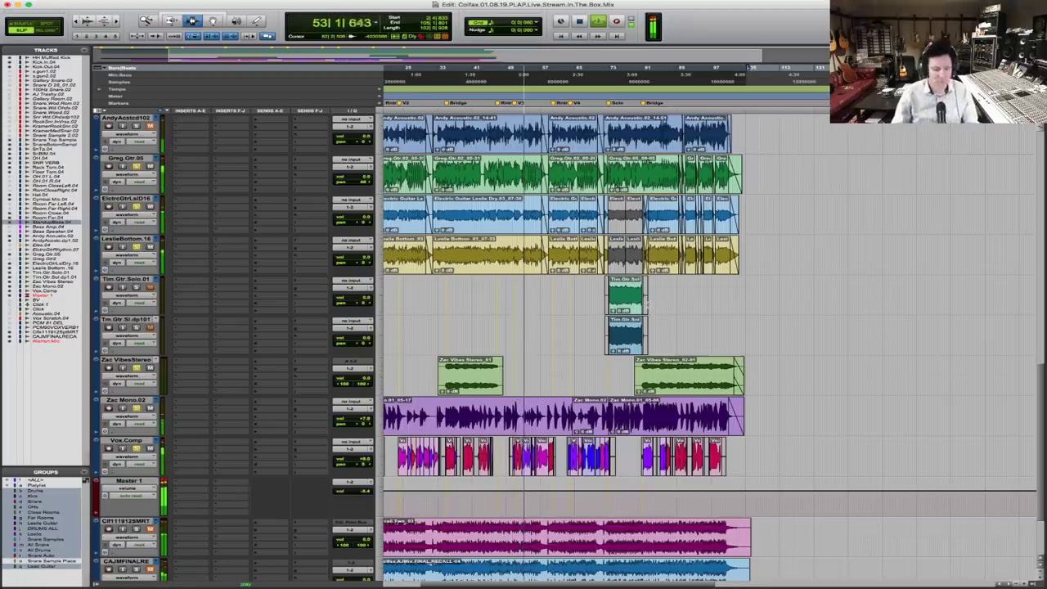
key("r")
key("F5")
left_click_drag(385, 354, 678, 398)
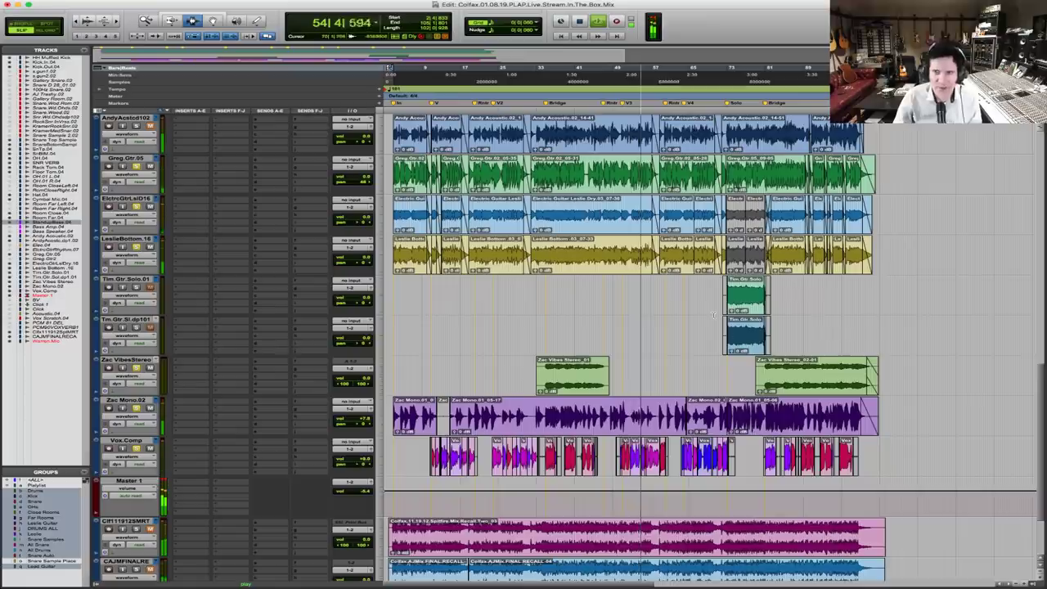
key("space")
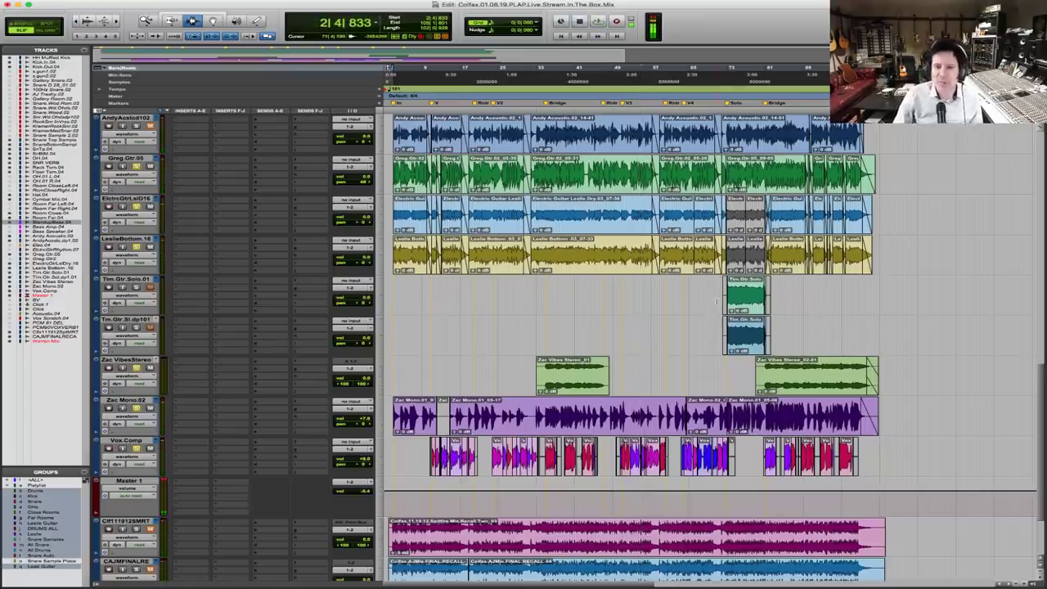
Add Tim.Gtr.Solo.01 to the solo, set its volume to +11.4 dB and play from 70|2|030, just before the Solo marker
left_click(717, 302)
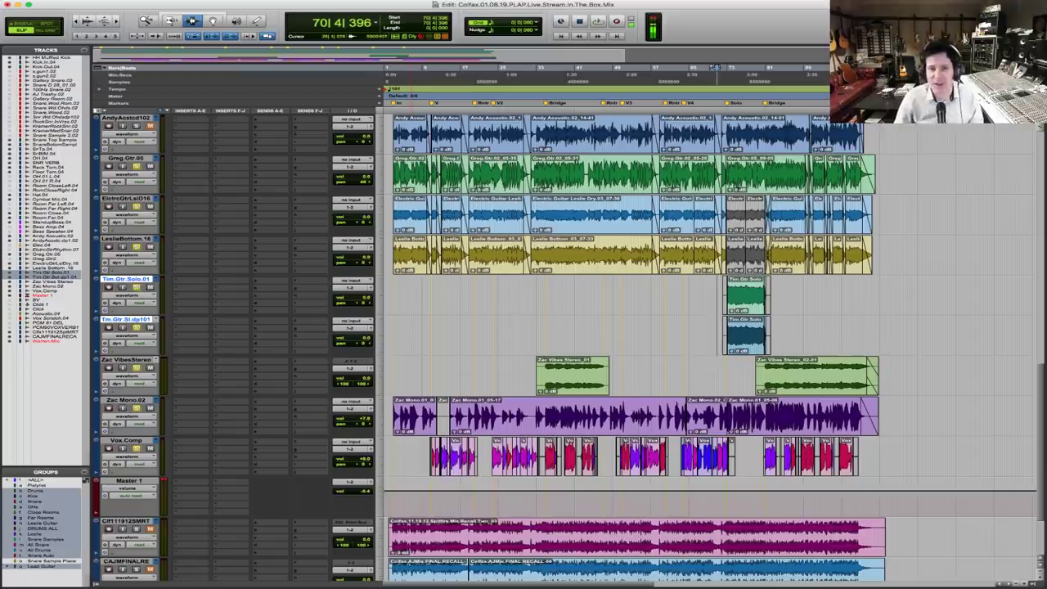
left_click(763, 325)
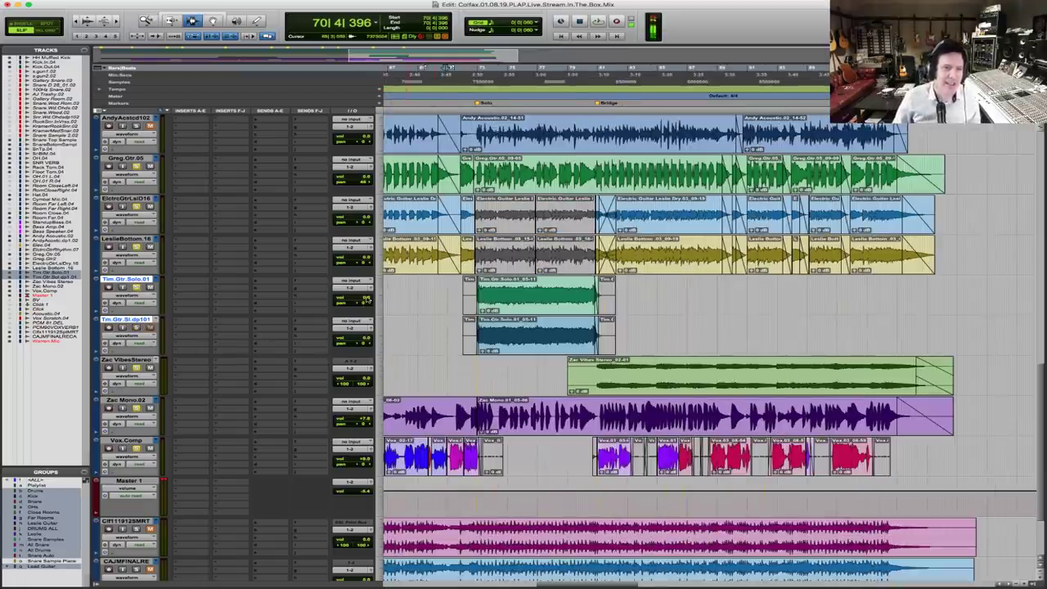
left_click_drag(367, 300, 391, 281)
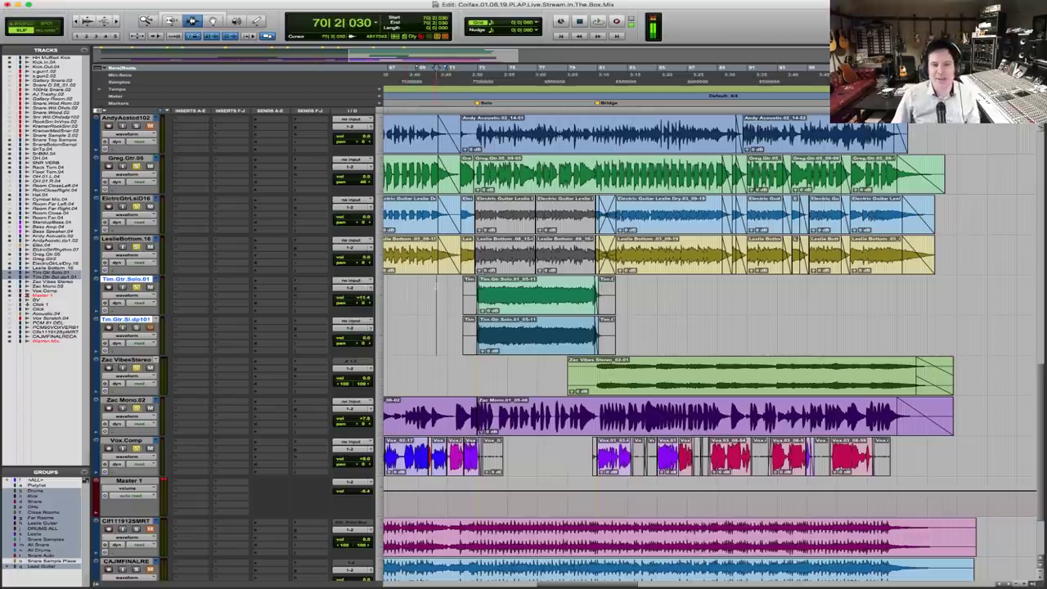
key("space")
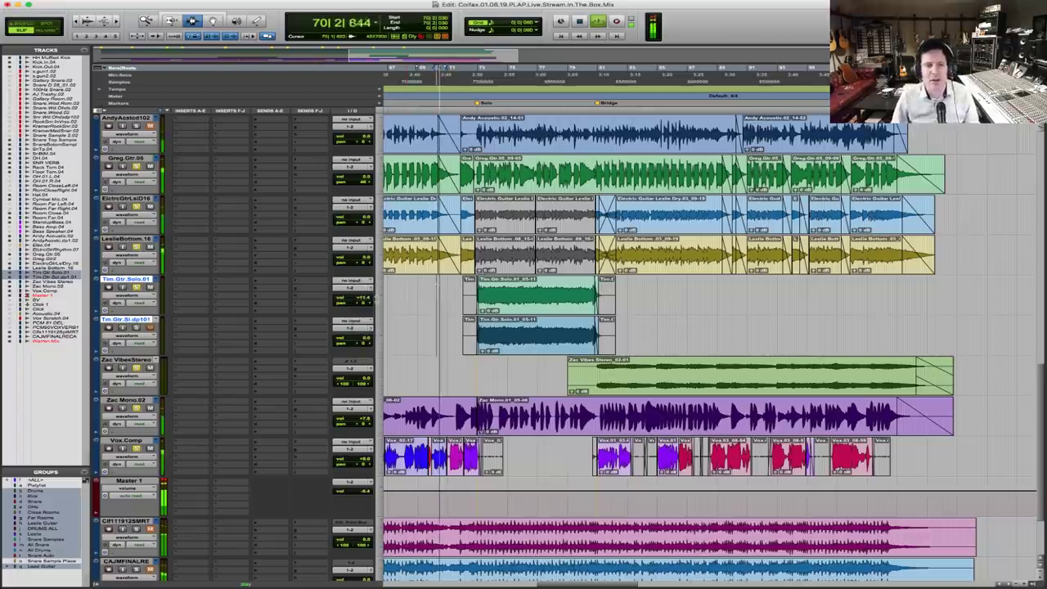
Adjust Tim.Gtr.Solo.01's volume to +10.2 dB while the guitar solo plays
left_click(357, 298)
left_click_drag(357, 298, 364, 290)
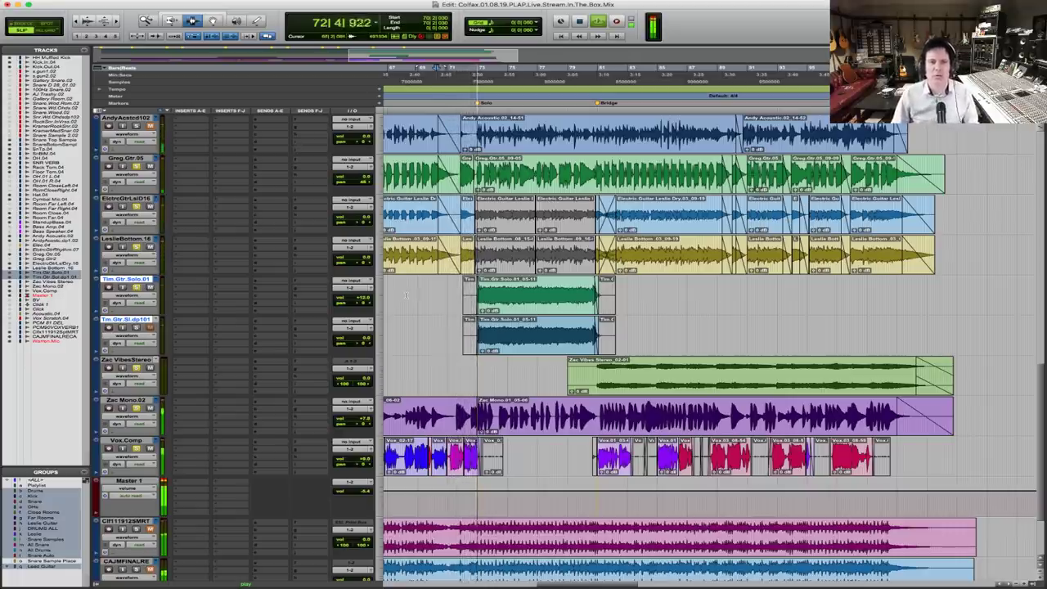
left_click(364, 299)
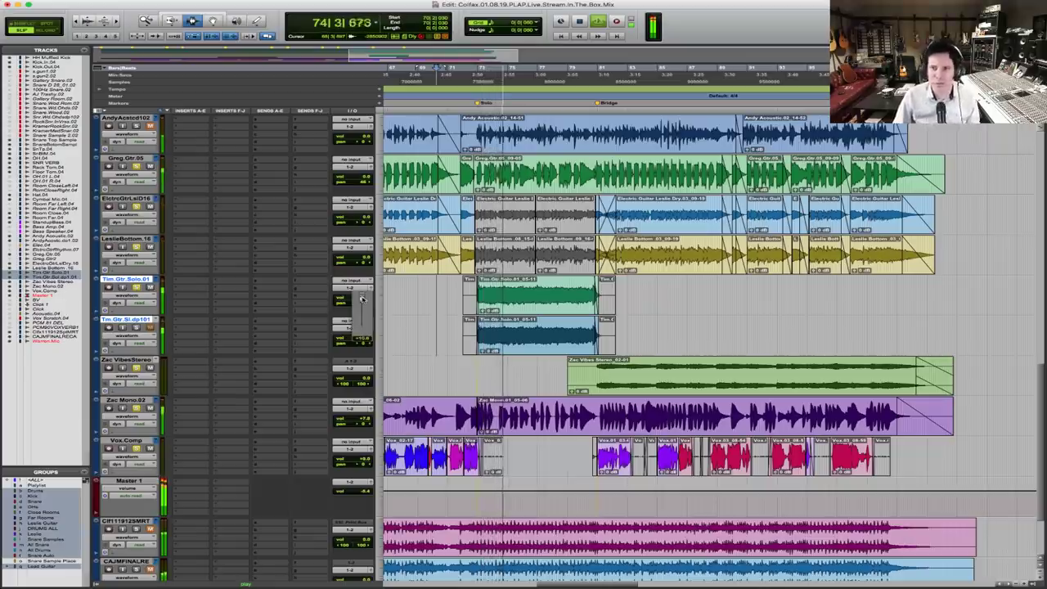
left_click_drag(362, 299, 364, 301)
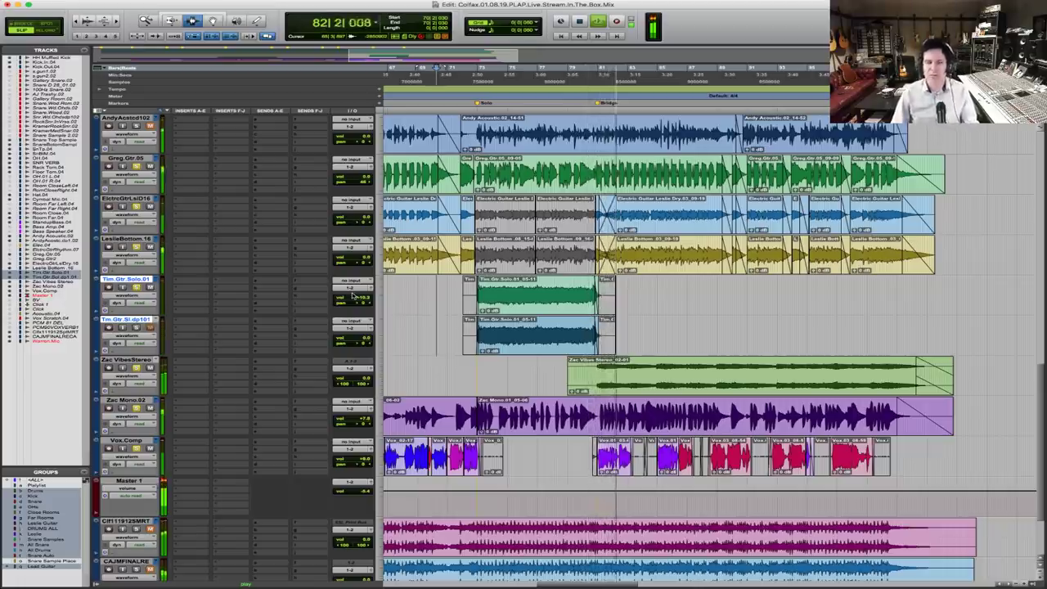
Listen to the rough balance through to the song's end with the whole arrangement in view, and stop playback
key("r")
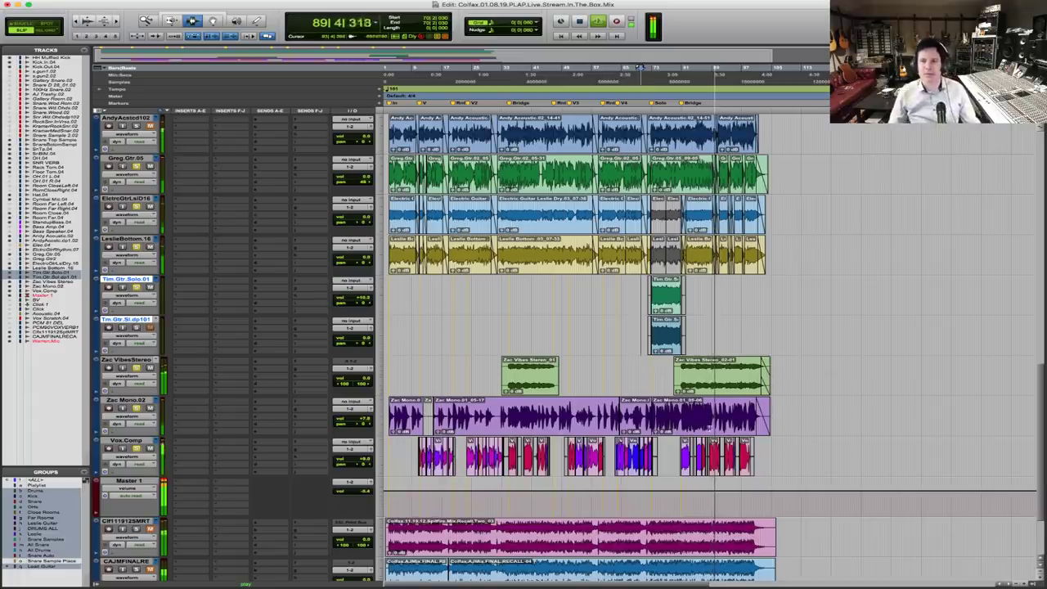
key("F5")
left_click_drag(384, 401, 272, 404)
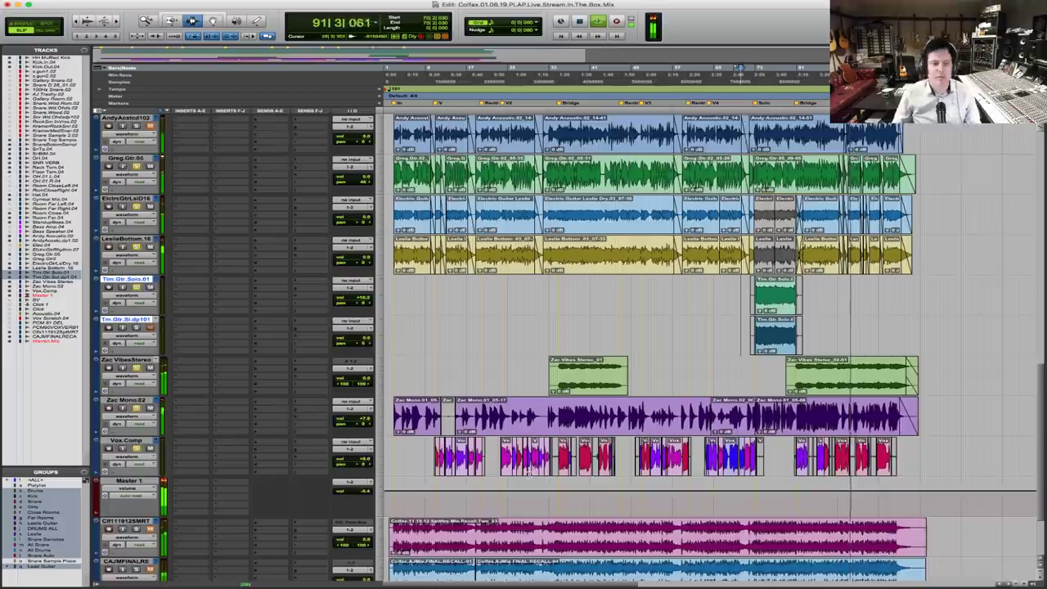
scroll(272, 404, "down", 3)
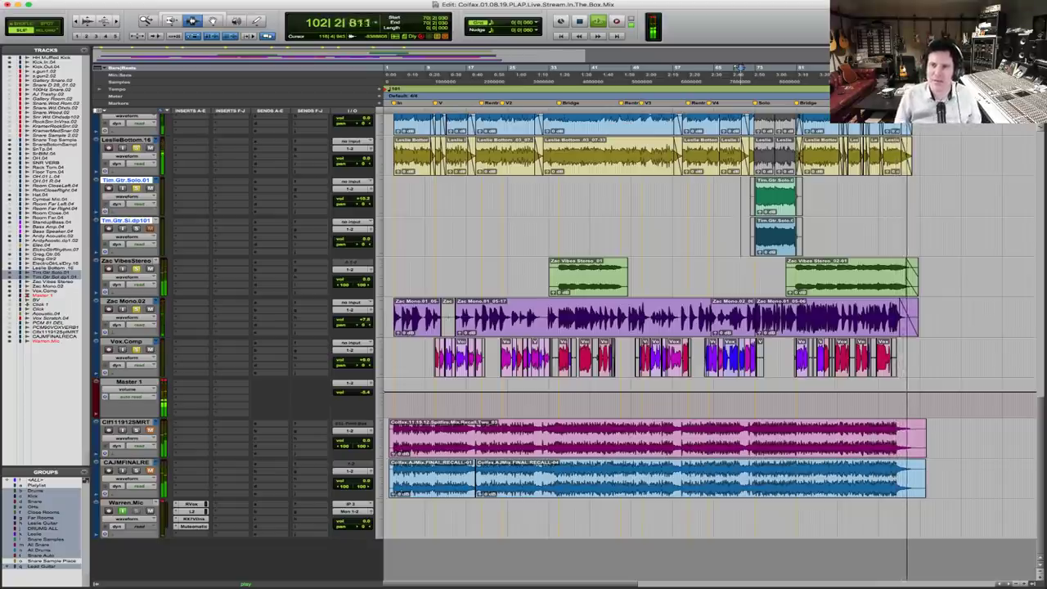
key("space")
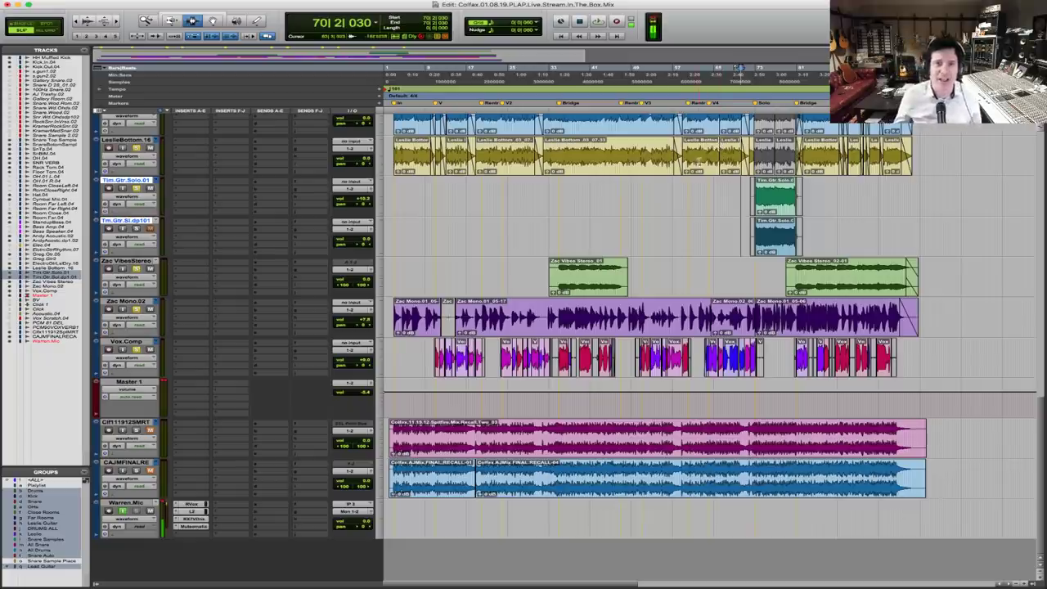
Replay the rough balance from 61|4|508 and lower Master 1's volume to -6.3 dB
left_click(697, 154)
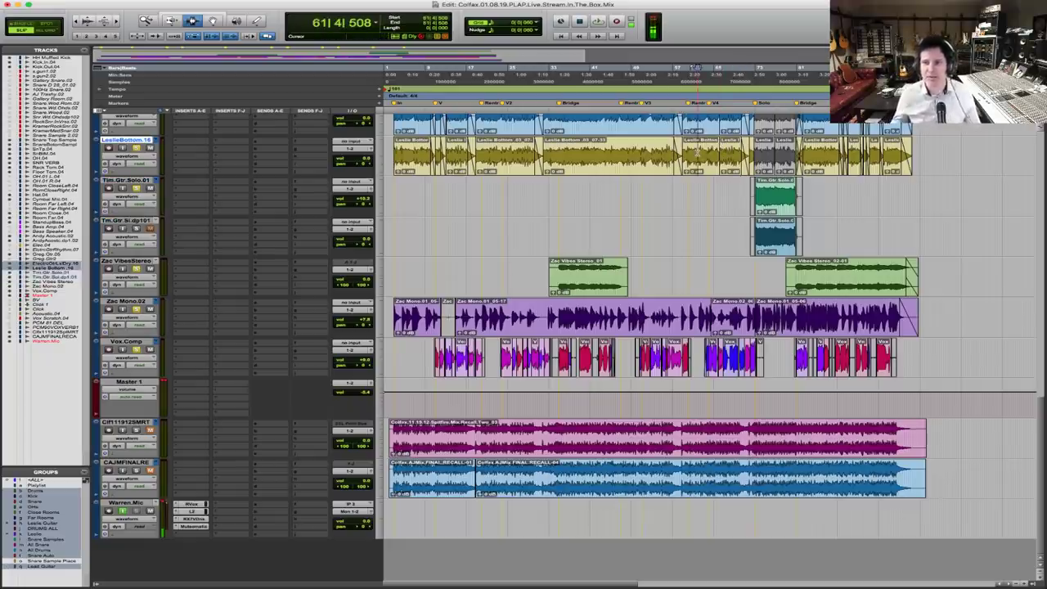
key("space")
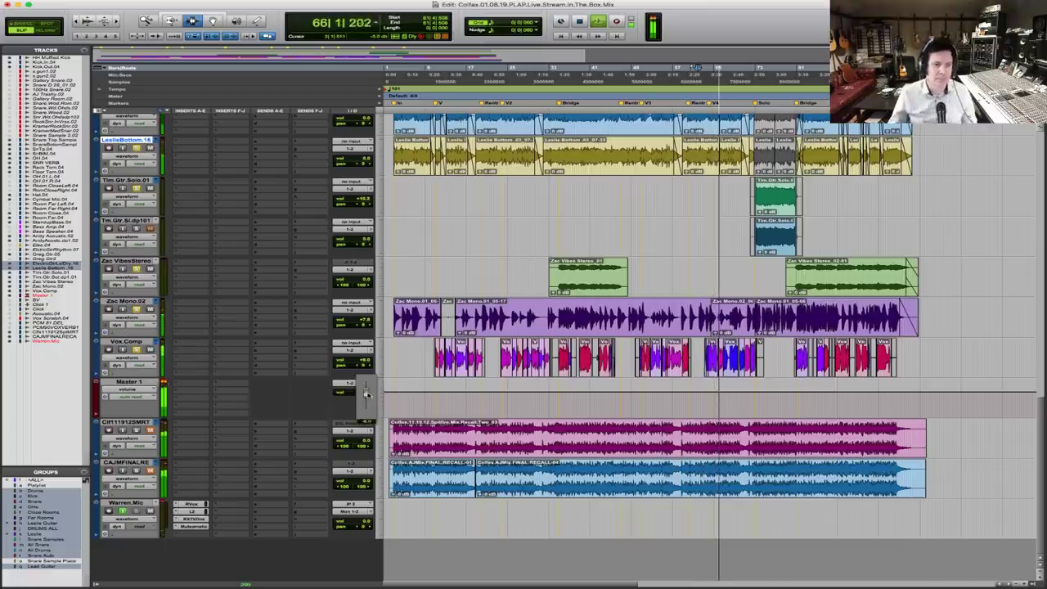
left_click_drag(367, 394, 366, 397)
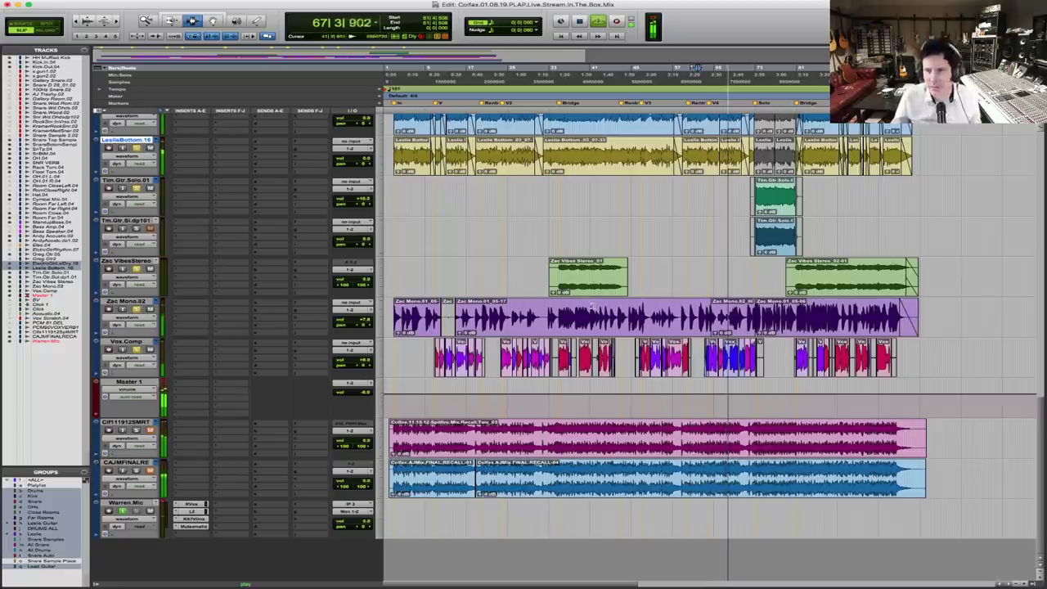
key("space")
left_click(355, 392)
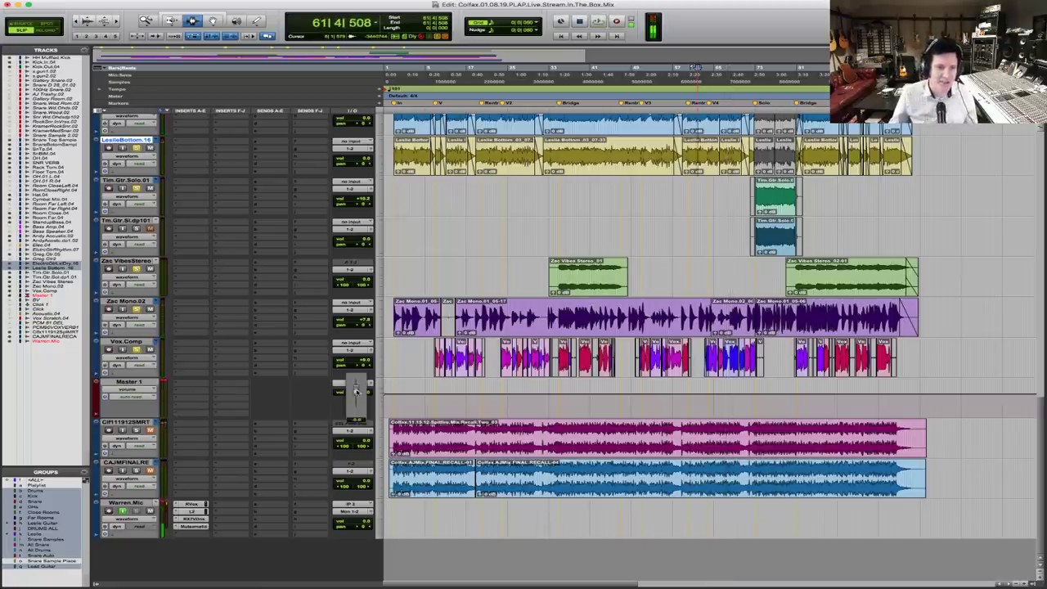
left_click_drag(355, 391, 354, 395)
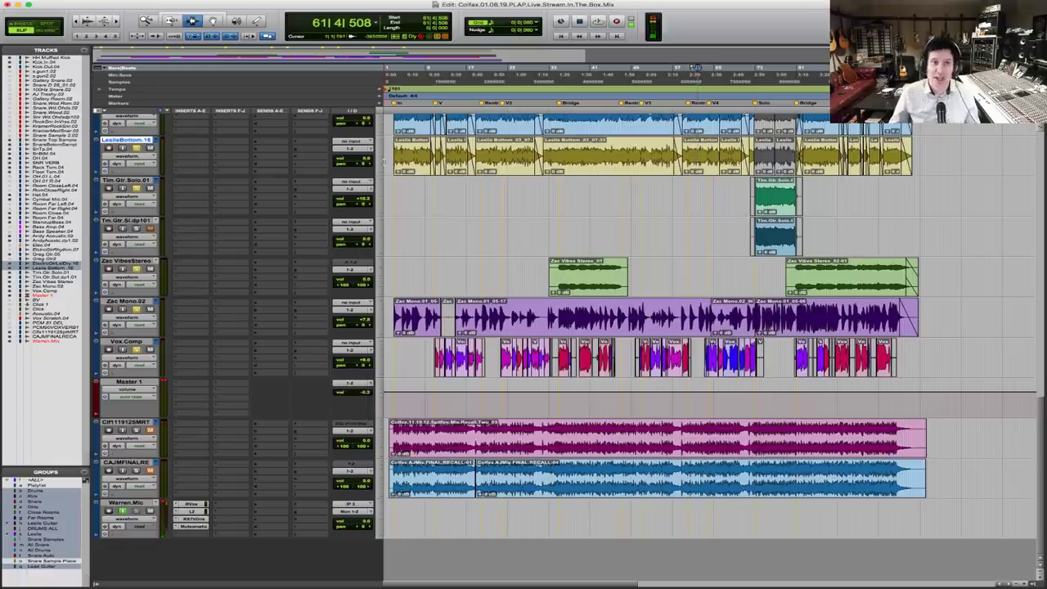
Place the playhead at the song's start and look over the drum, bass and guitar tracks
key("Return")
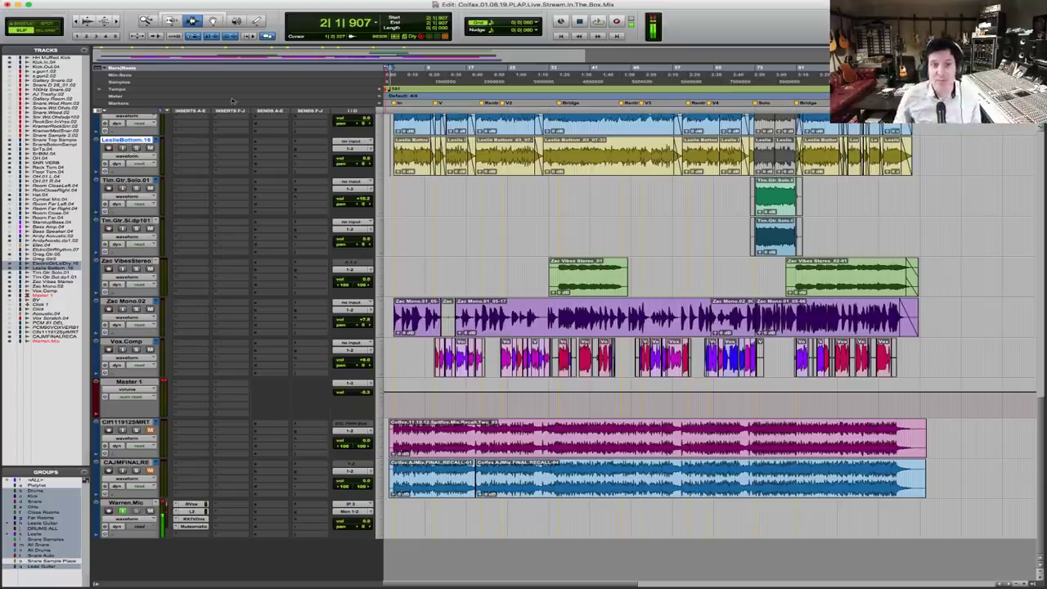
scroll(282, 123, "up", 3)
scroll(282, 123, "up", 5)
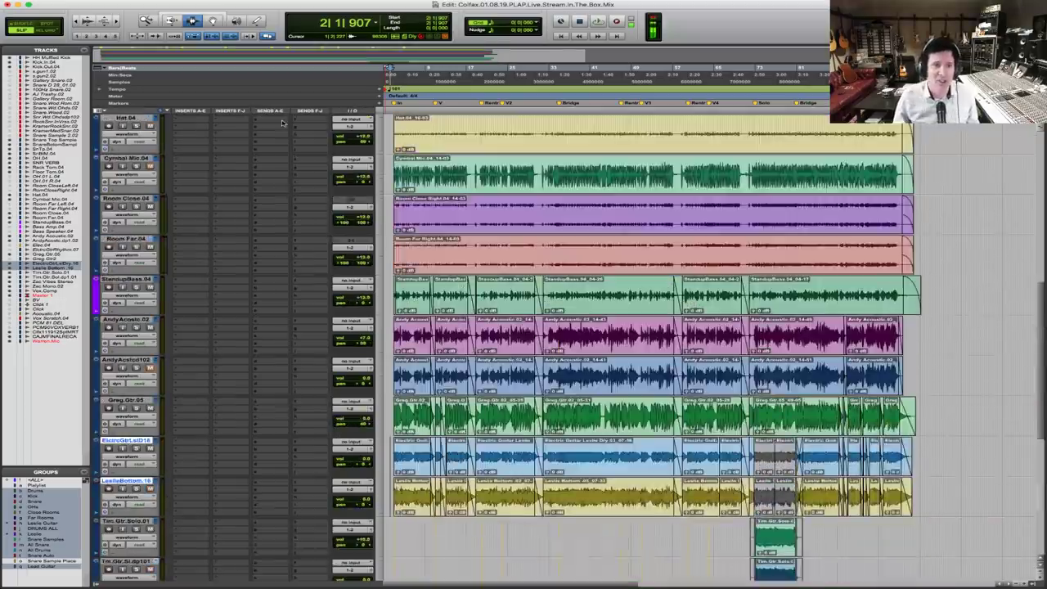
scroll(282, 123, "up", 3)
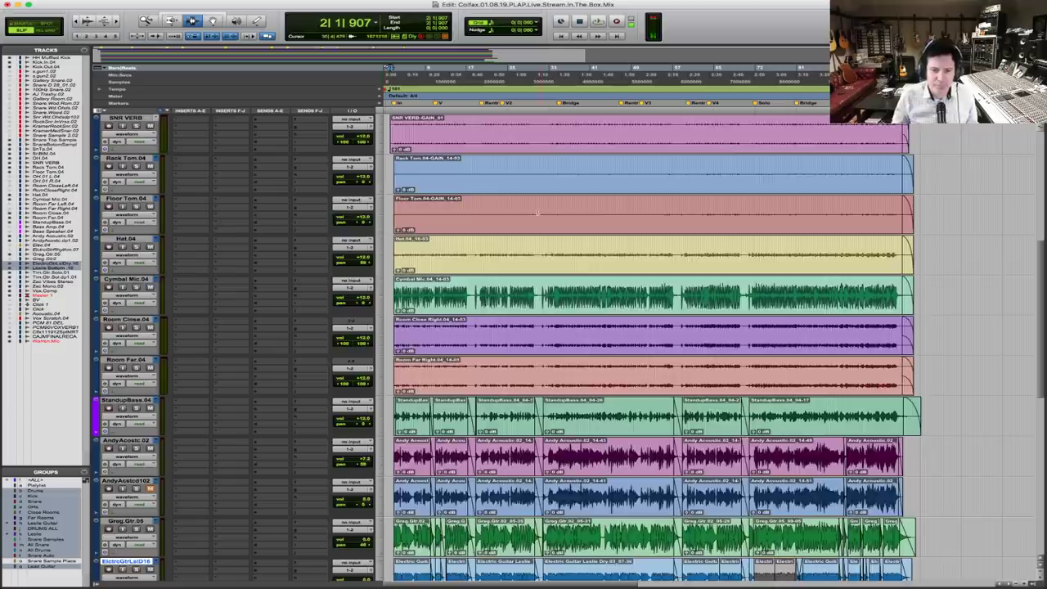
scroll(537, 211, "down", 3)
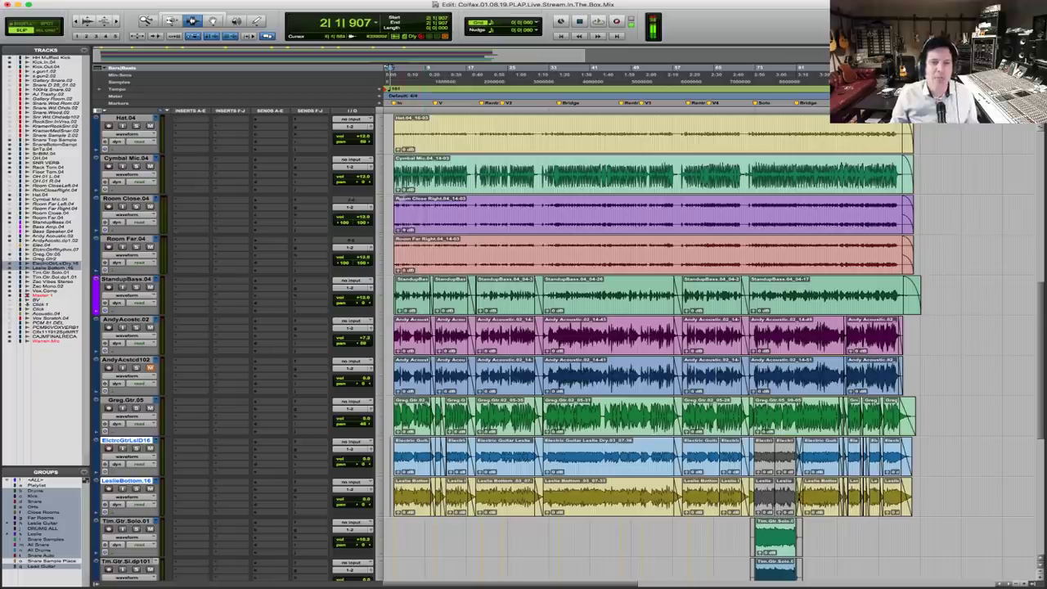
Select the grouped drum tracks at 2|3|569 and examine the session's tracks from the kick drums to the print mixes
left_click(392, 199)
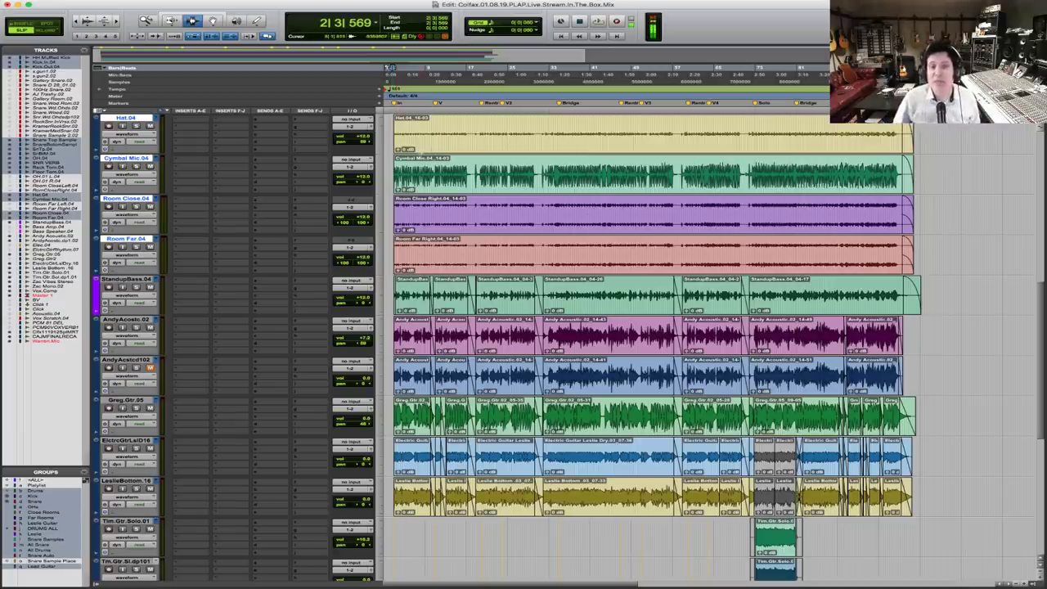
scroll(433, 155, "up", 3)
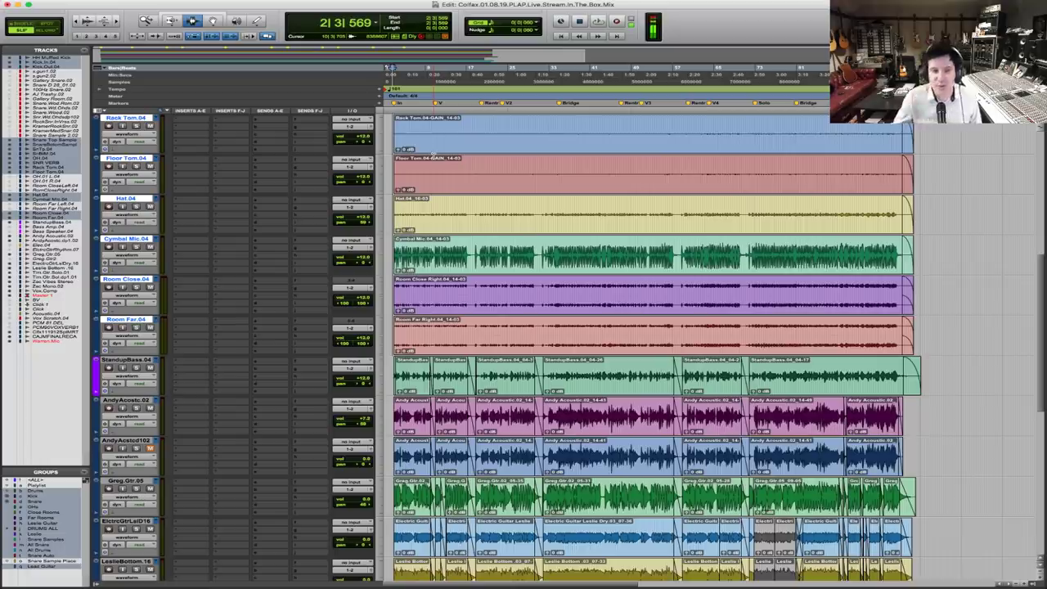
scroll(434, 155, "up", 10)
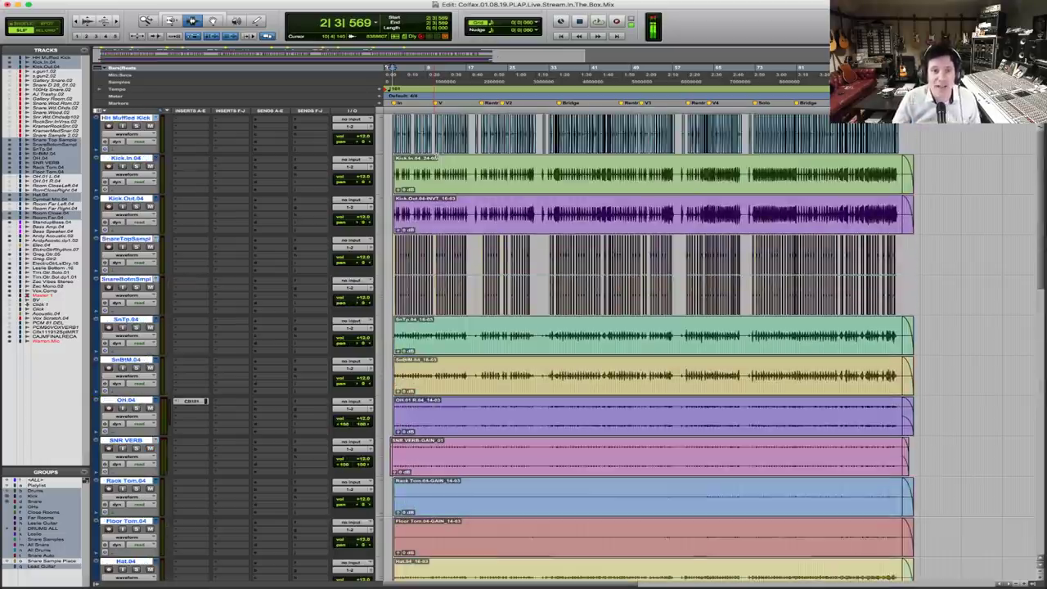
scroll(434, 156, "down", 5)
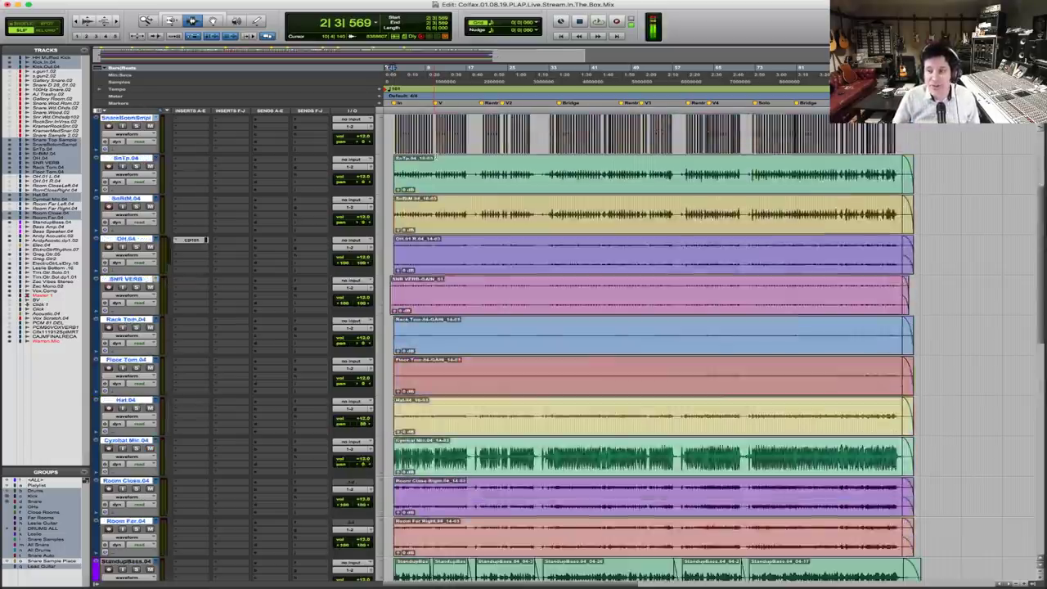
scroll(435, 156, "down", 15)
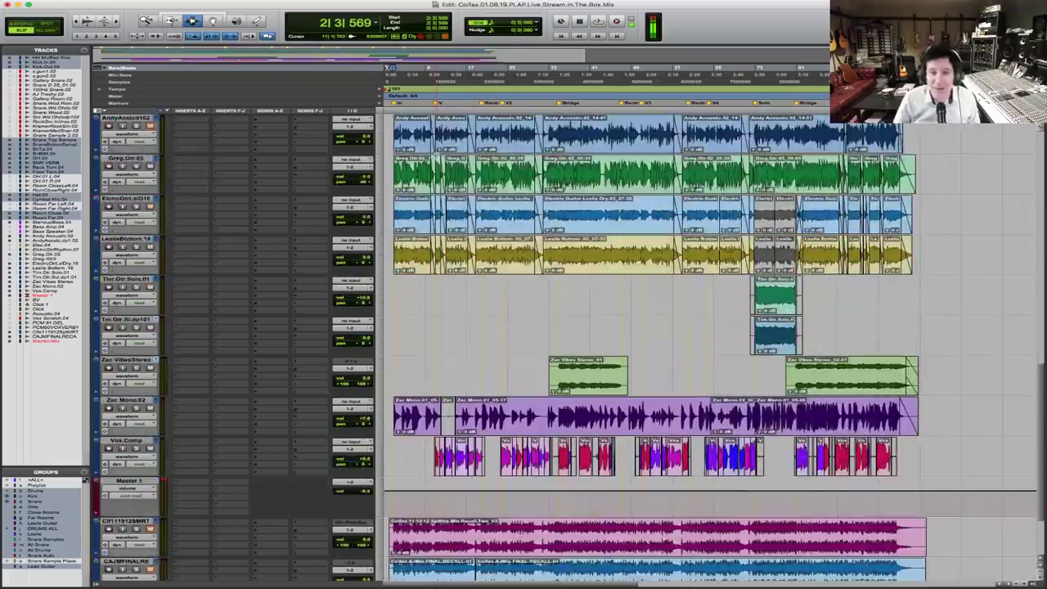
scroll(646, 343, "down", 3)
scroll(647, 344, "up", 18)
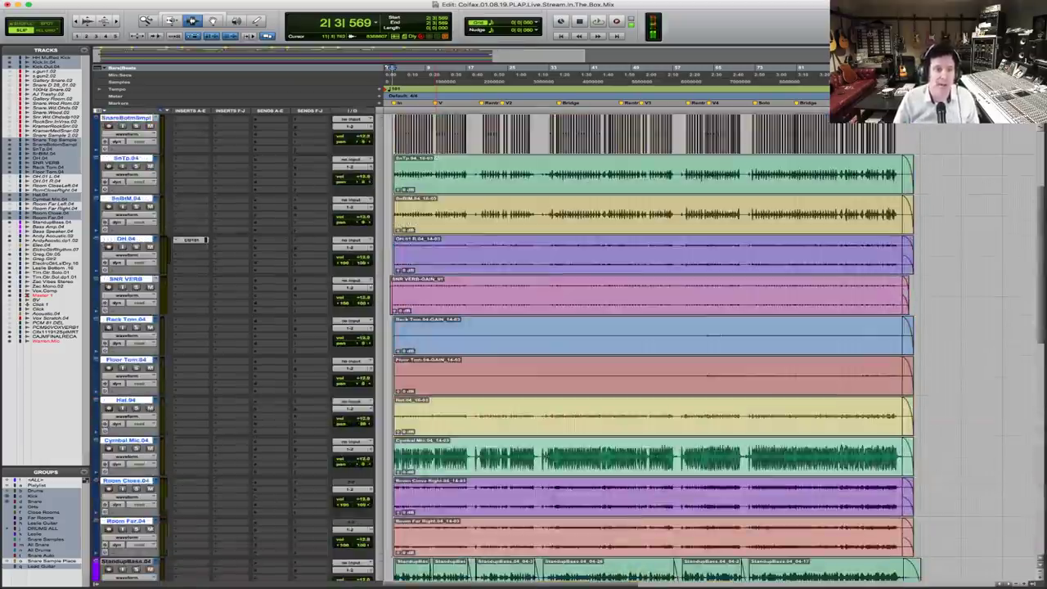
Reset the volume of the drum, standup bass and guitar tracks to 0.0 dB
scroll(167, 151, "up", 3)
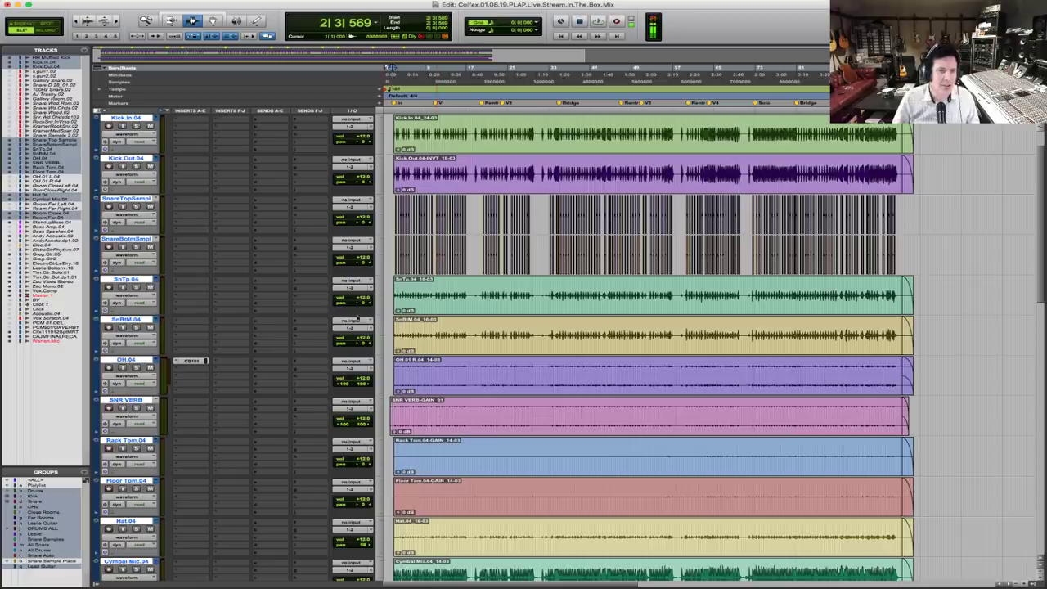
scroll(361, 257, "down", 5)
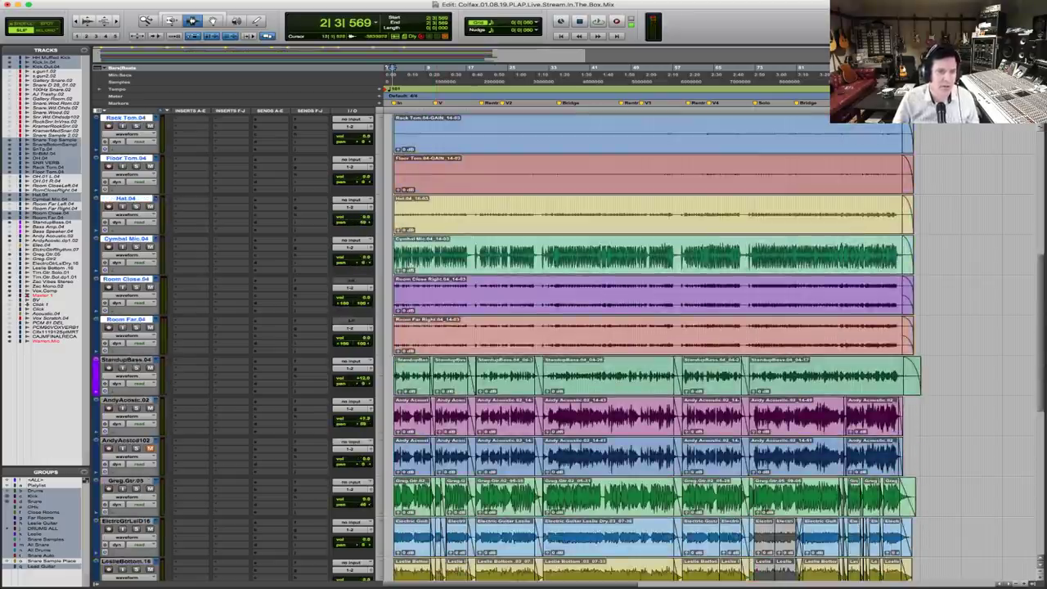
left_click_drag(364, 419, 362, 426)
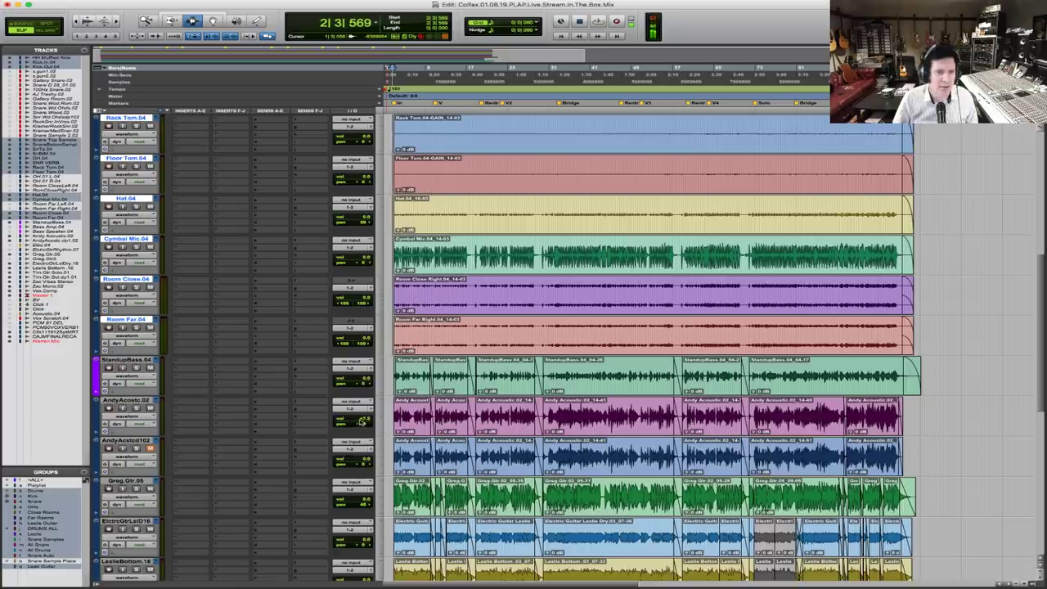
scroll(412, 478, "down", 3)
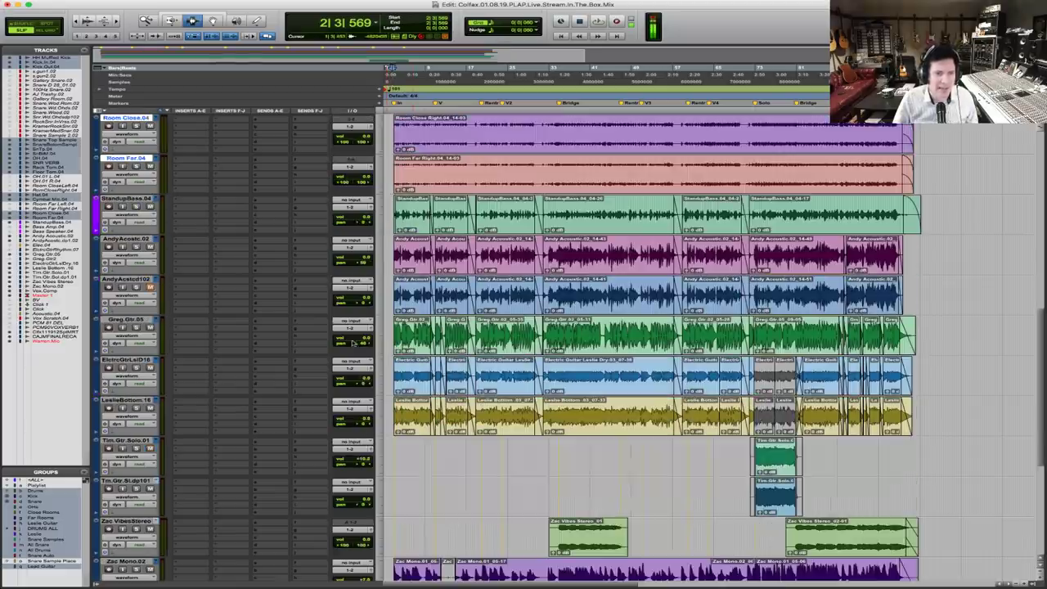
scroll(646, 343, "down", 3)
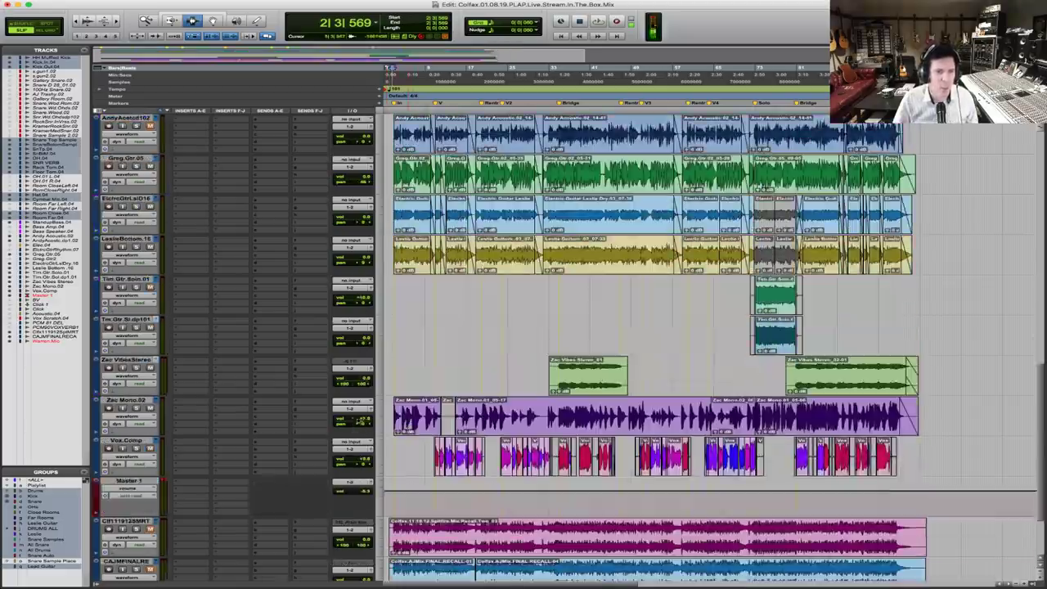
scroll(536, 408, "up", 15)
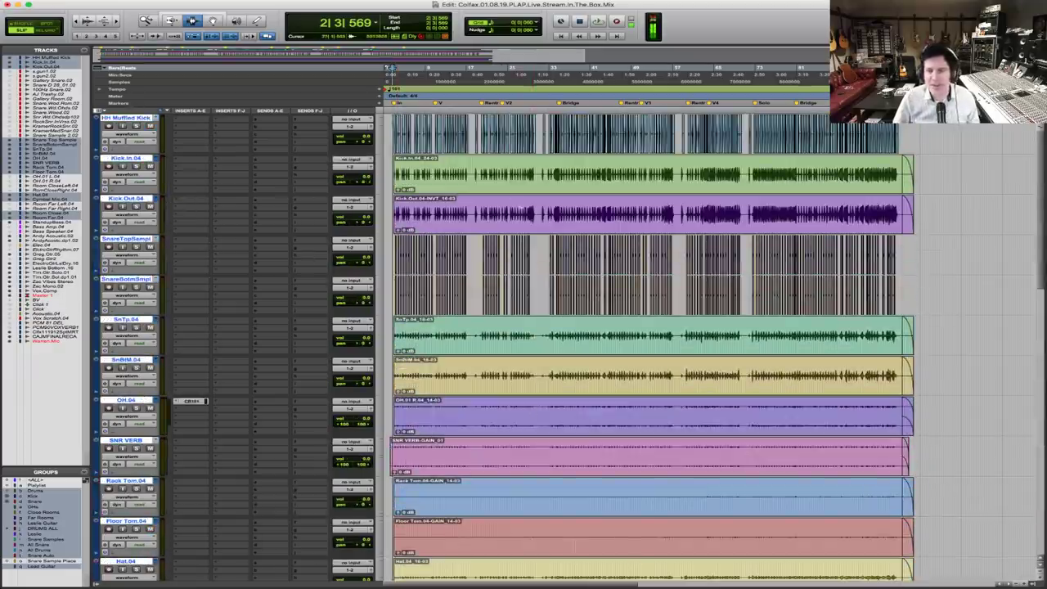
Play the soloed drum tracks from 2|3|569, examine the kick and snare waveforms near the song's start, and stop playback
key("space")
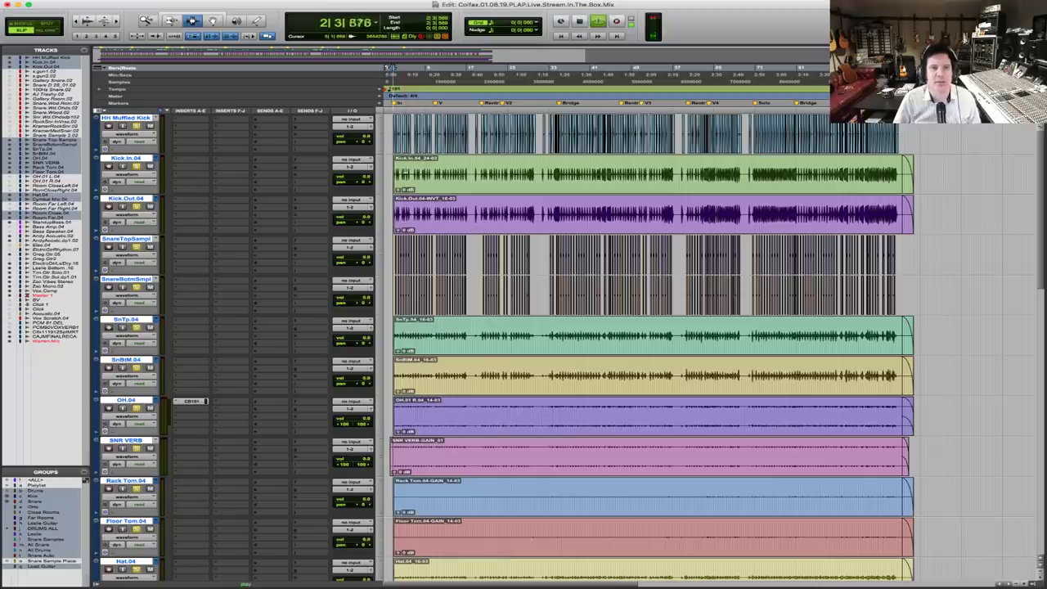
key("super+bracketright")
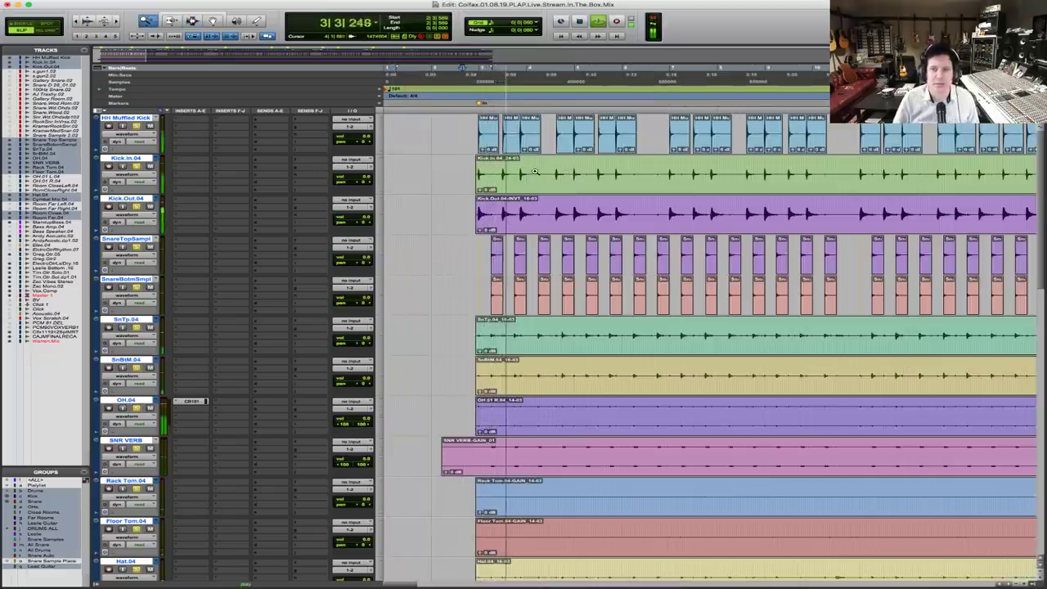
key("F5")
left_click(488, 197)
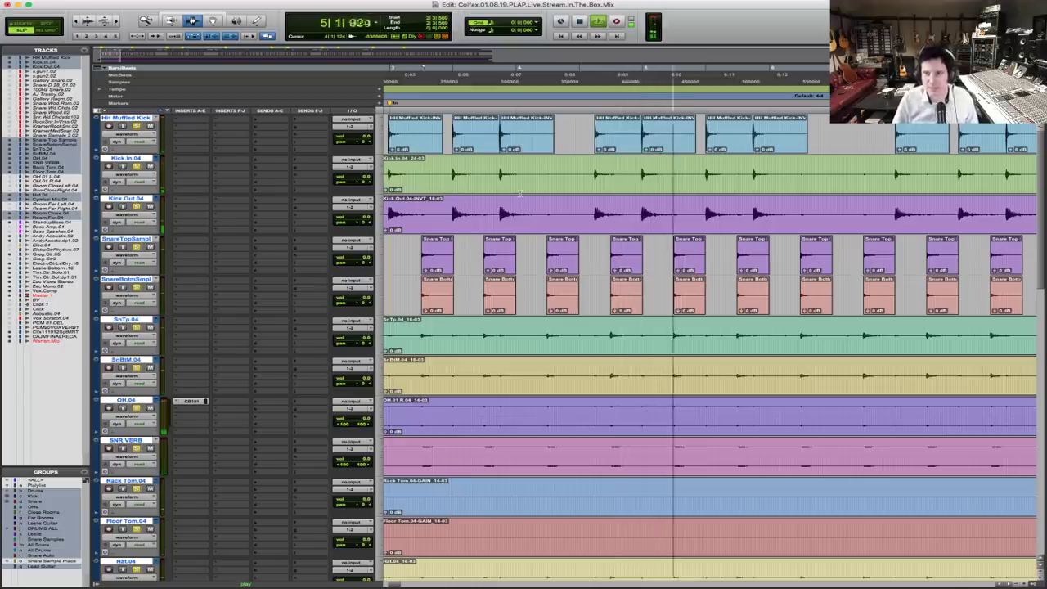
key("super+bracketleft")
key("space")
key("F5")
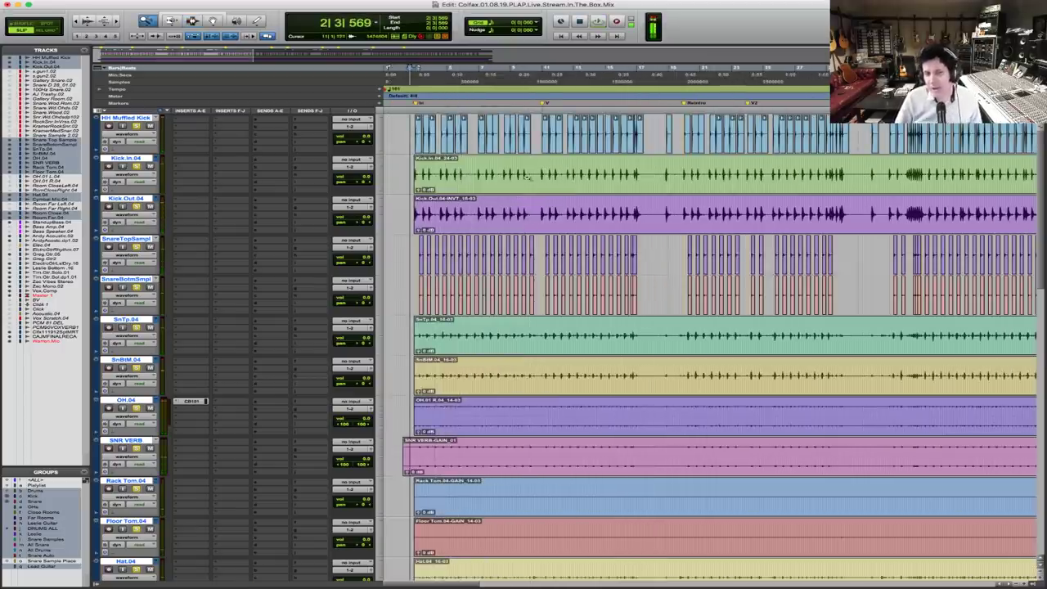
Place the playhead at 2|4|891 and raise the volume of Kick.In.04, soloed alone, to +12.0 dB
left_click_drag(415, 174, 539, 173)
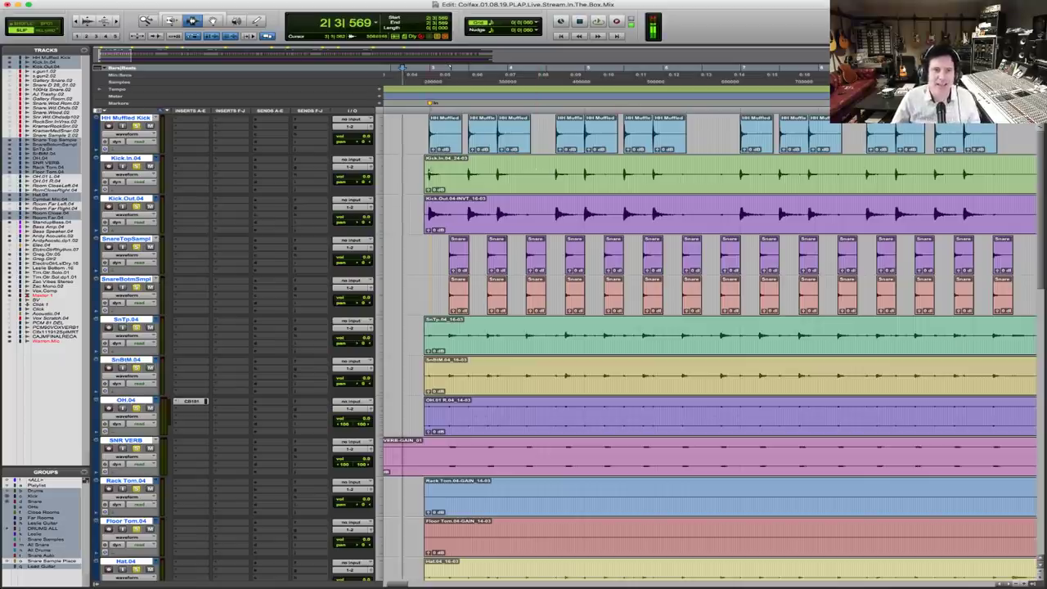
left_click(427, 73)
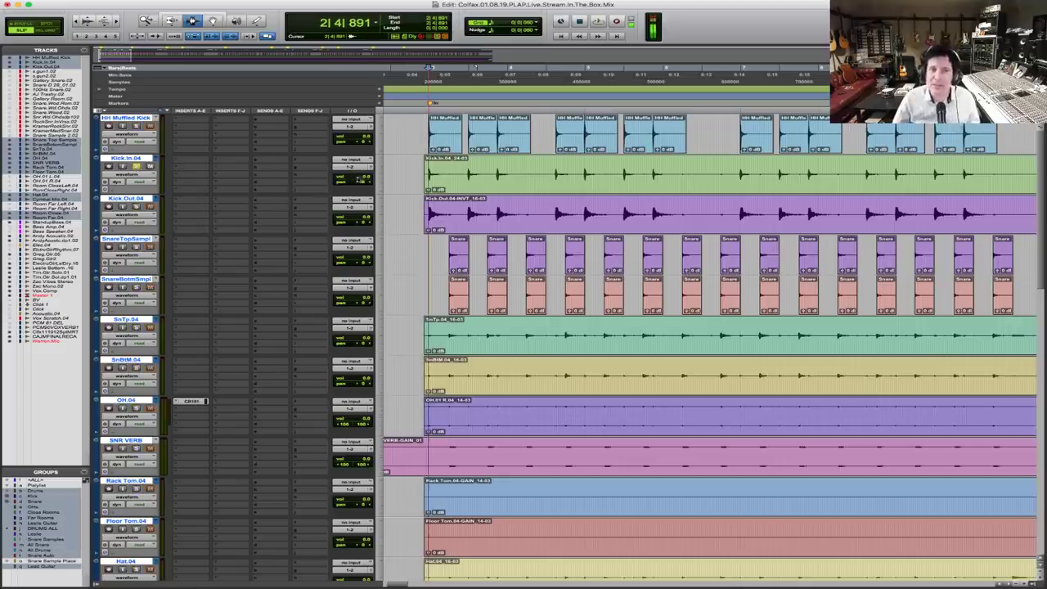
left_click_drag(358, 177, 361, 167)
Audition the soloed Kick.In.04 track twice from 2|4|891
key("space")
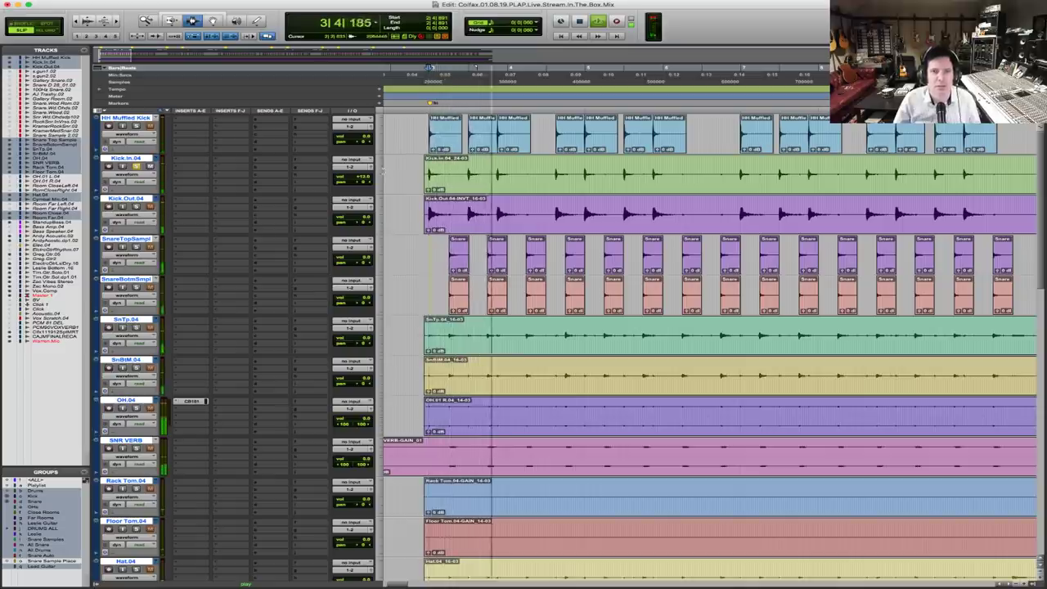
key("space")
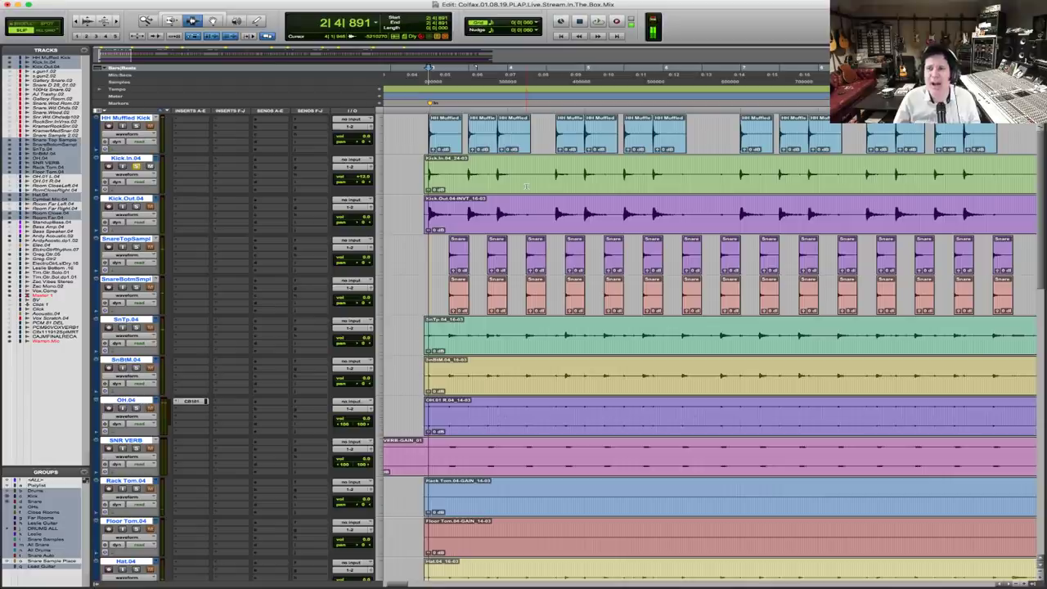
key("space")
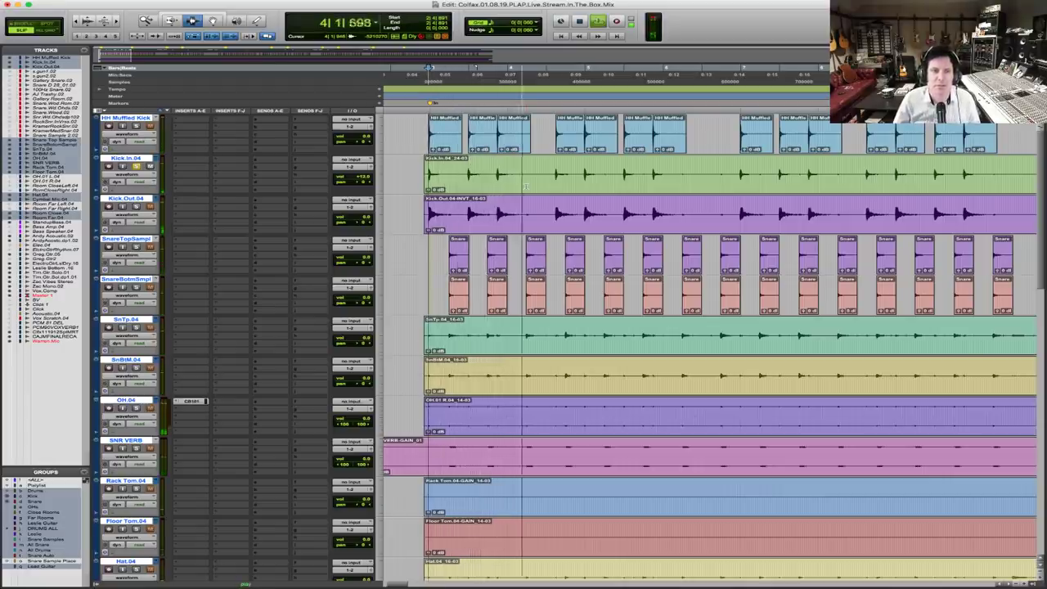
key("space")
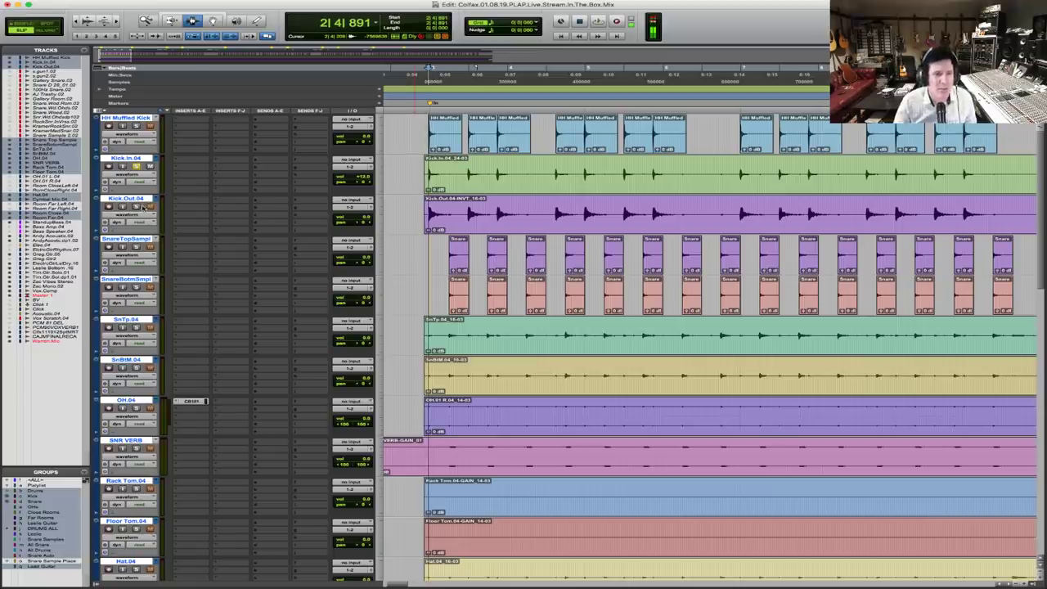
Audition Kick.Out.04 on its own and compare one kick hit's waveform across the three kick tracks in close-up
key("space")
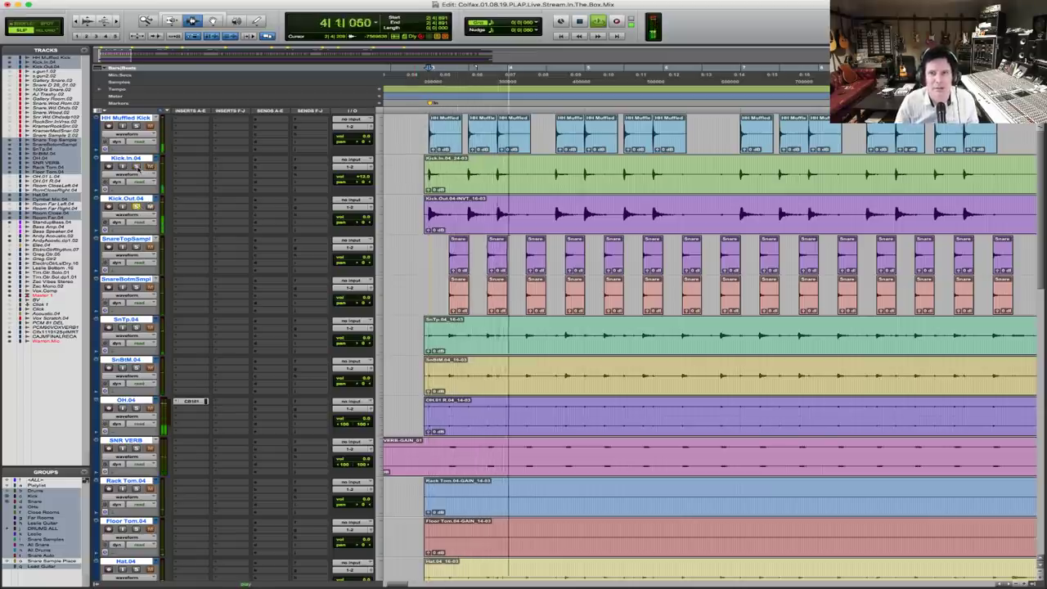
key("super+bracketright")
key("super+bracketright")
key("super+bracketright")
key("super+bracketright")
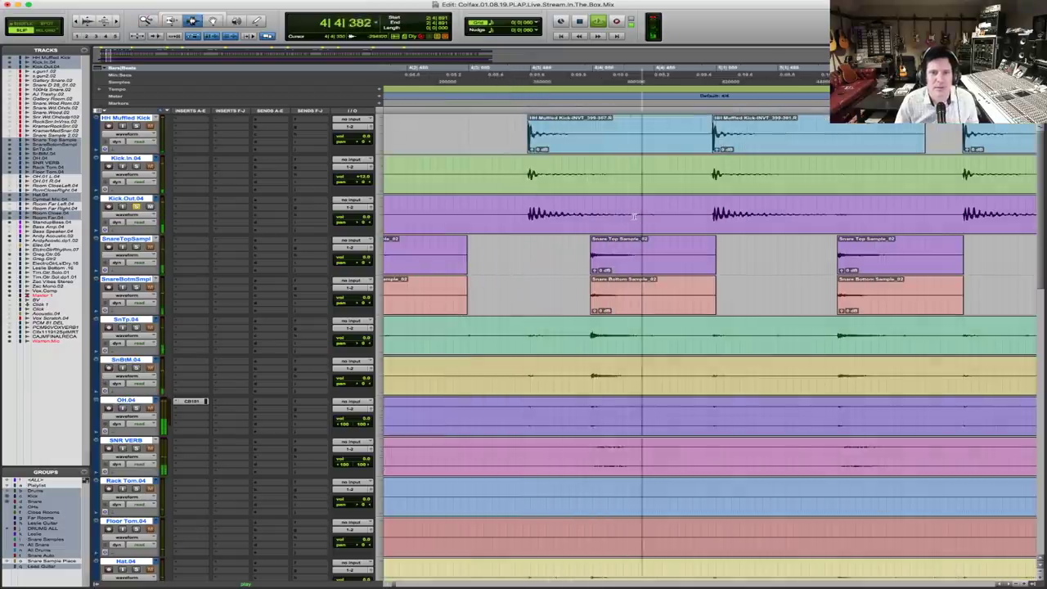
key("super+bracketright")
key("super+bracketright")
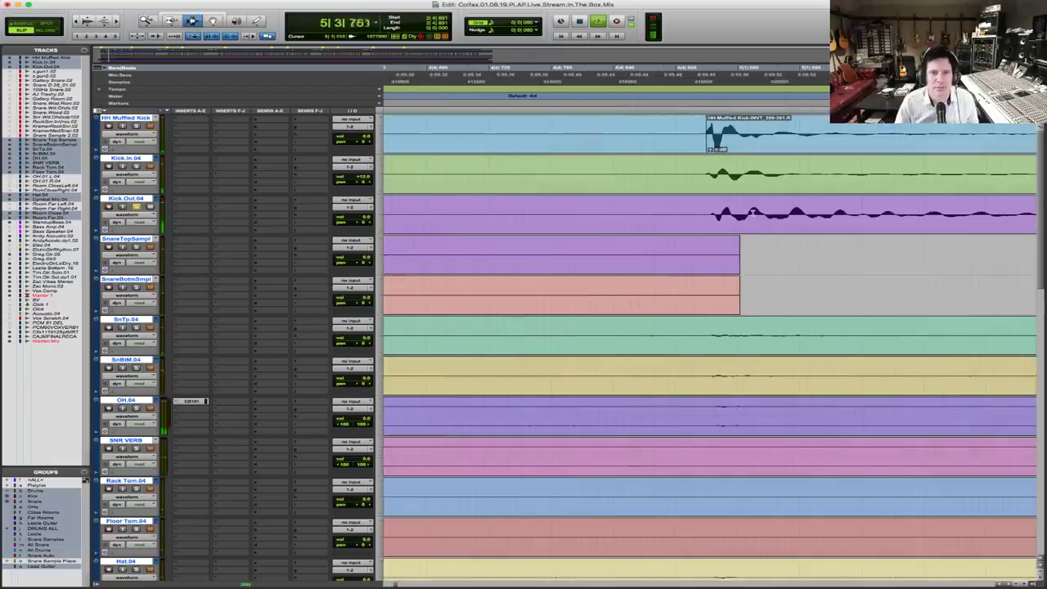
key("space")
key("super+bracketright")
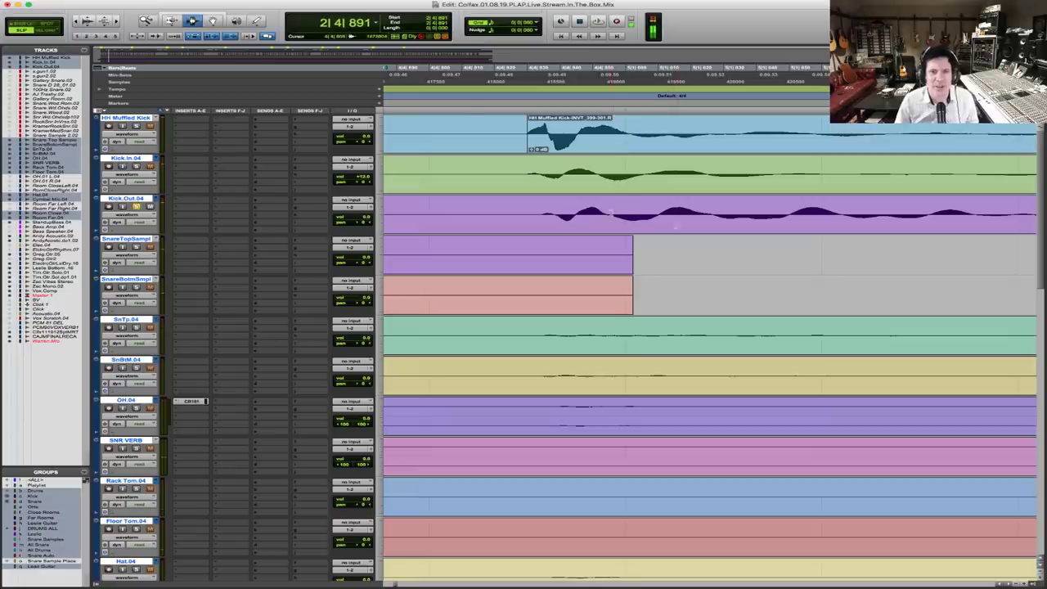
Play Kick.In.04 and Kick.Out.04 soloed together from 2|4|891 with the song's opening bars in view, and stop
key("space")
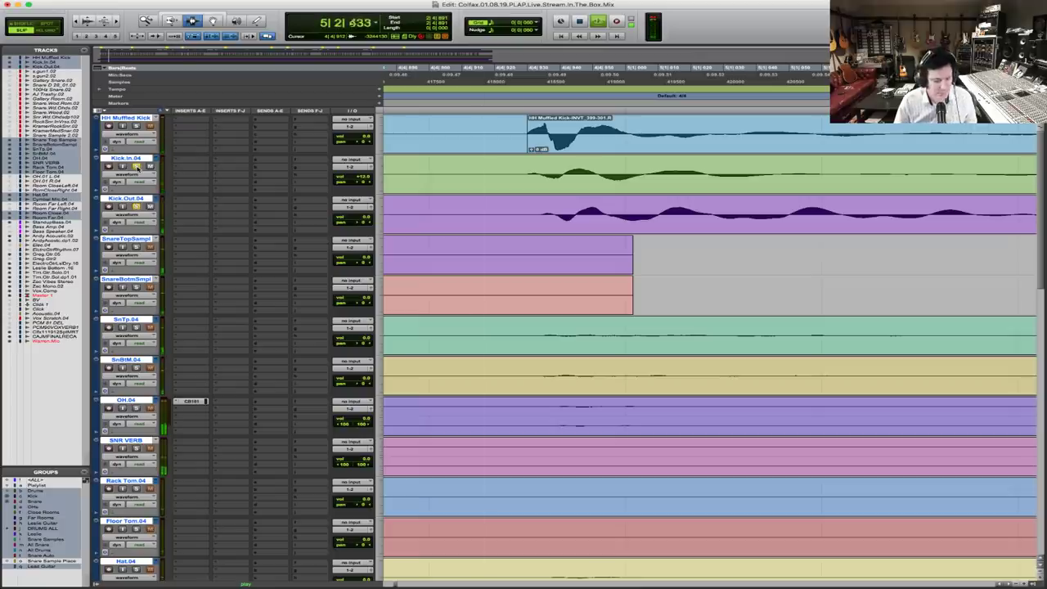
key("r")
key("r")
key("r")
key("r")
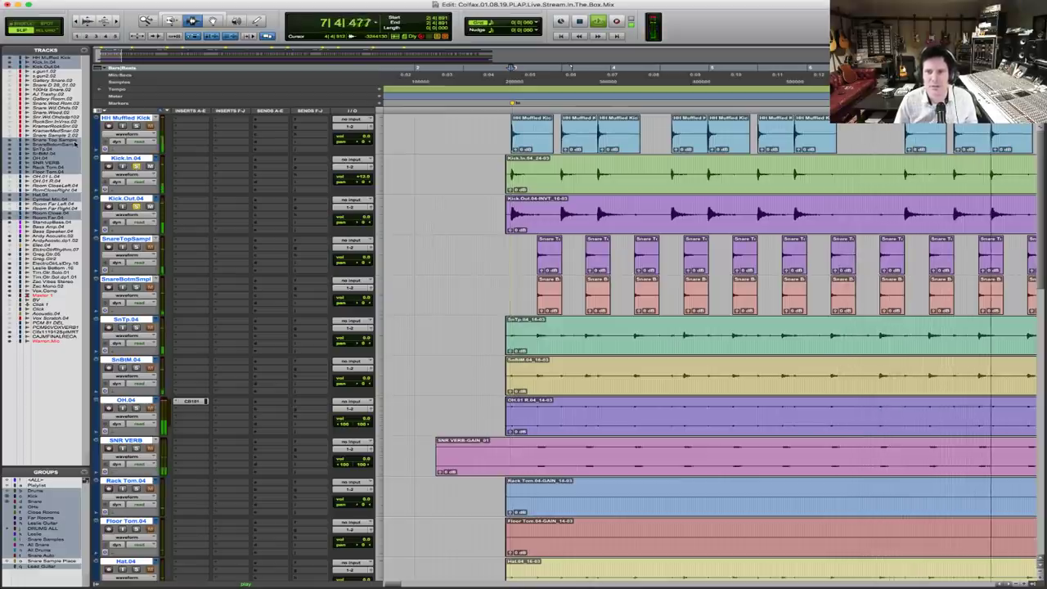
key("space")
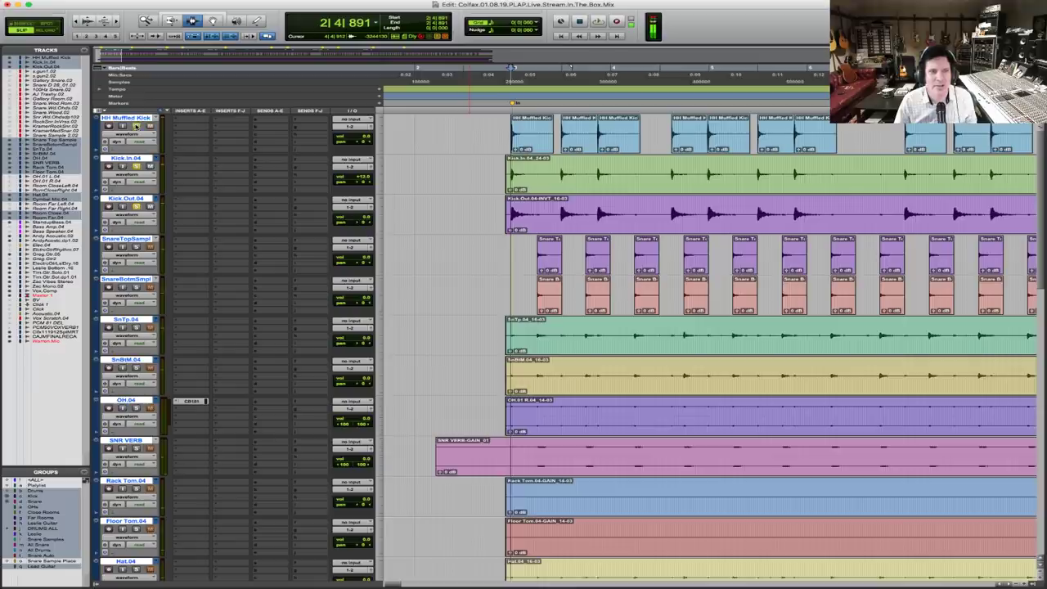
Audition HH Muffled Kick soloed alone and again together with Kick.In.04 and Kick.Out.04
left_click(136, 126)
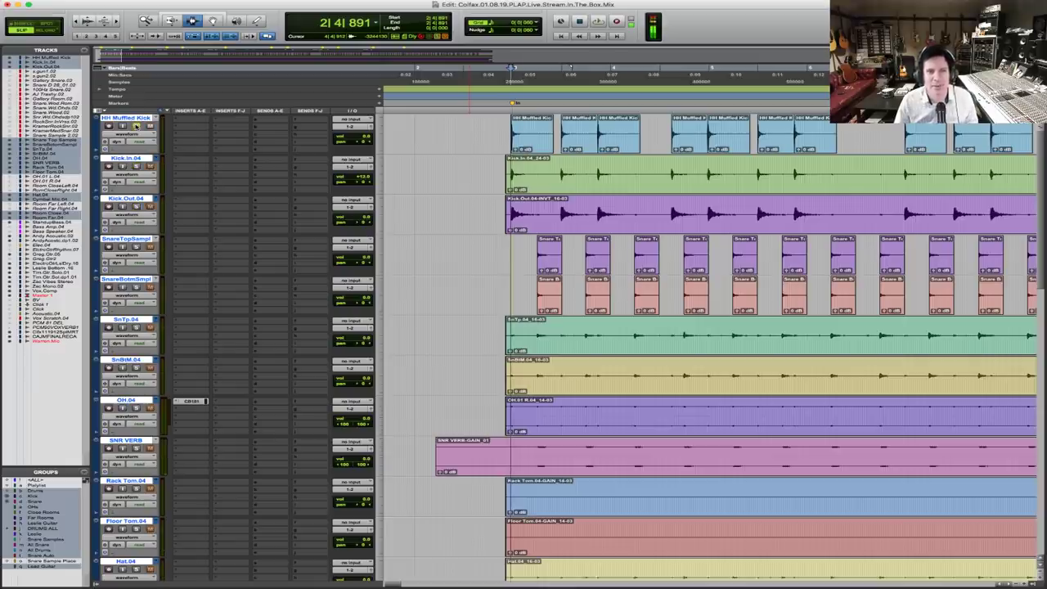
key("space")
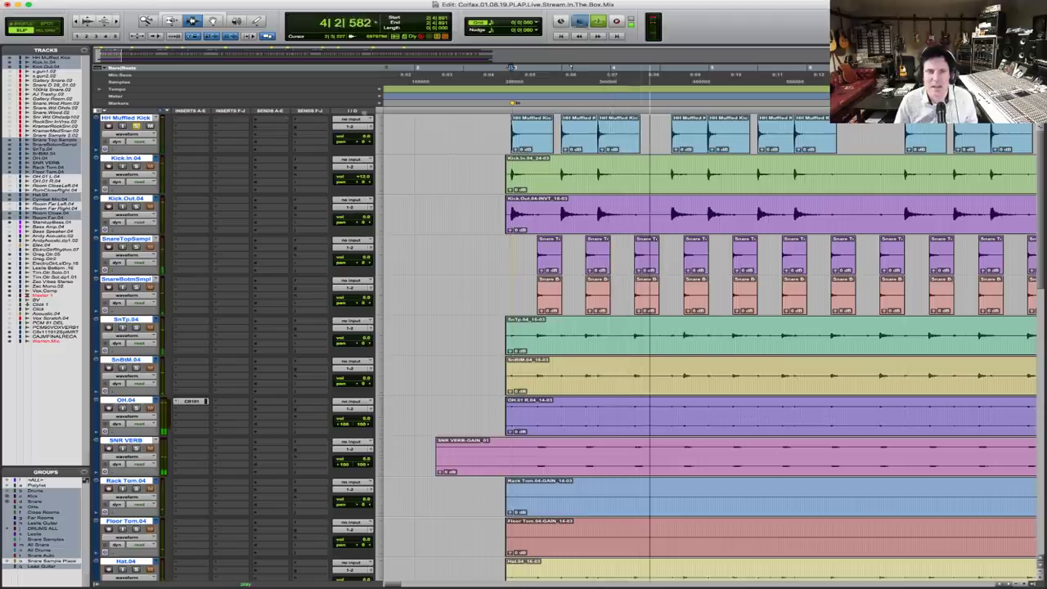
key("space")
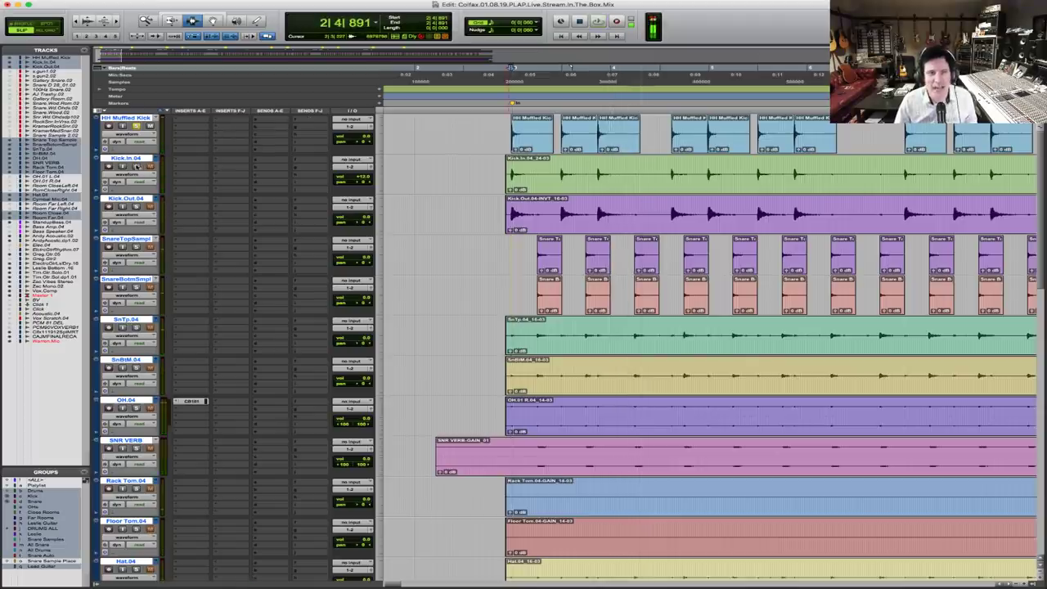
key("space")
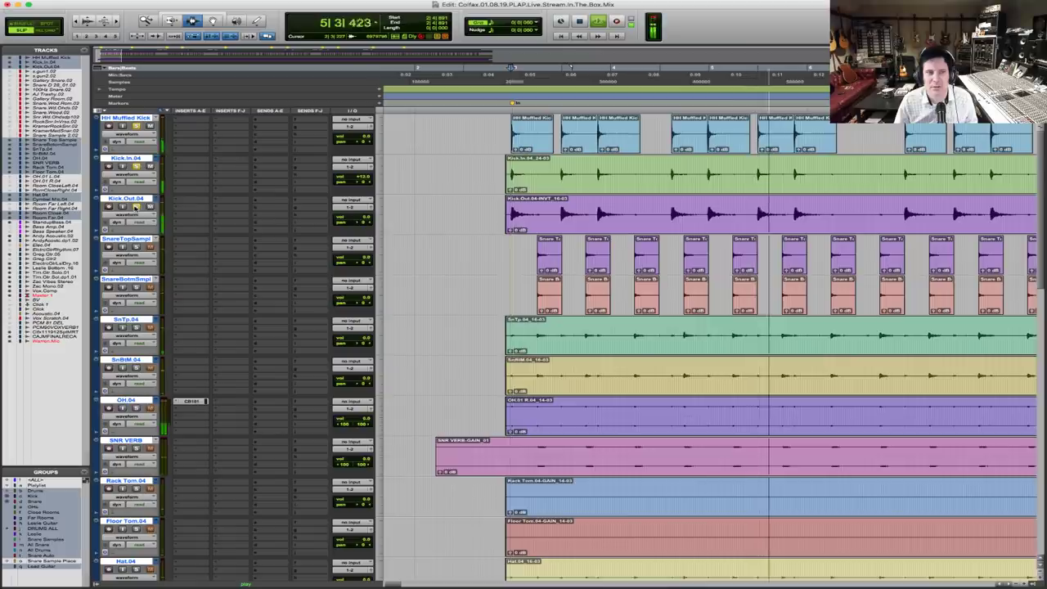
key("space")
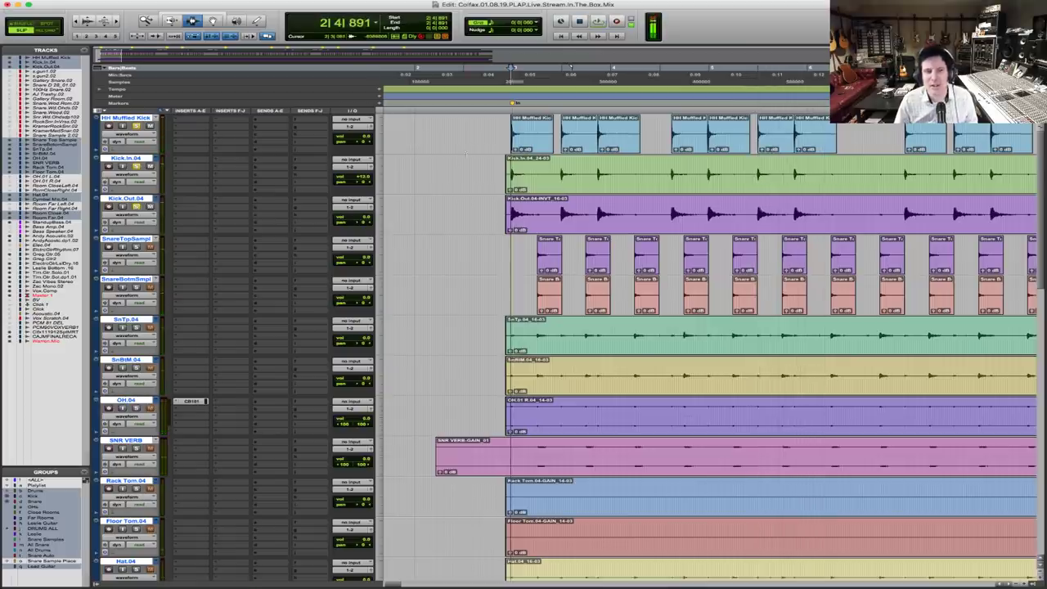
Suspend all track groups and route the outputs of HH Muffled Kick, Kick.In.04 and Kick.Out.04 to Bus 1 (Mono)
key("super+shift+g")
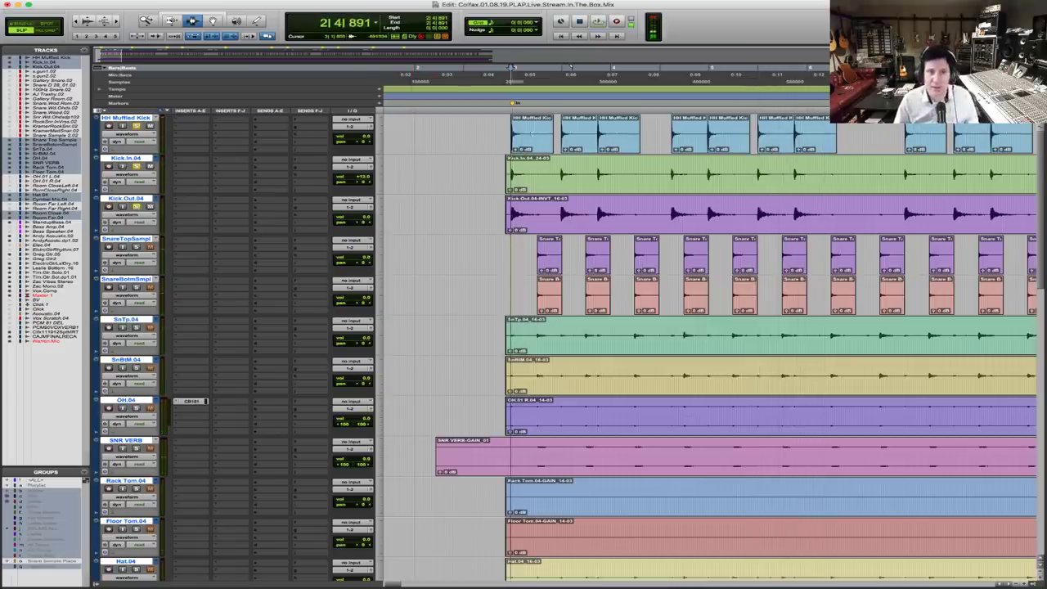
key("space")
key("shift+semicolon")
key("shift+semicolon")
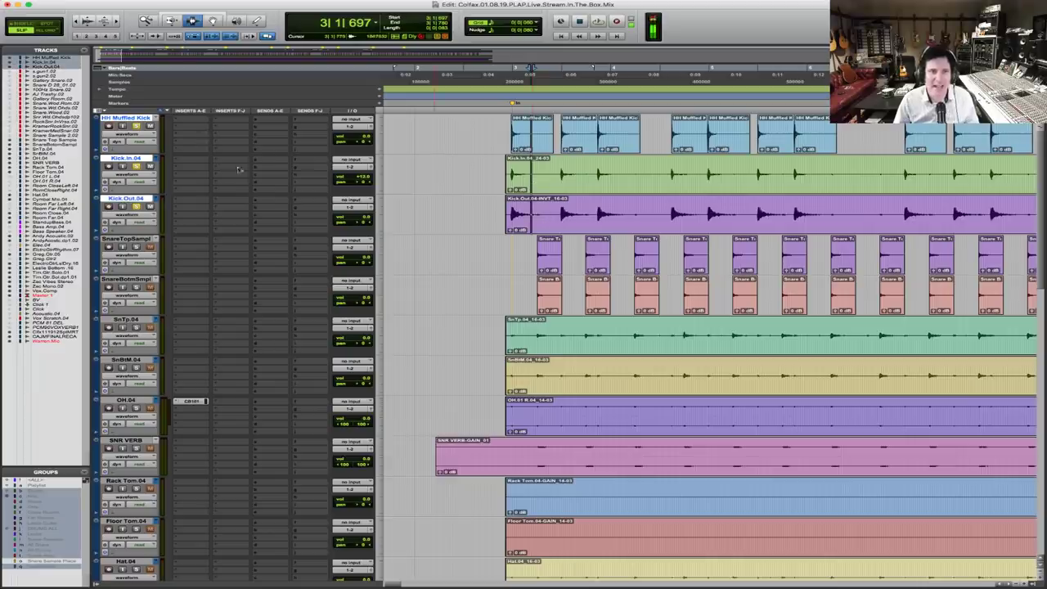
left_click(352, 129)
mouse_move(360, 134)
mouse_move(445, 136)
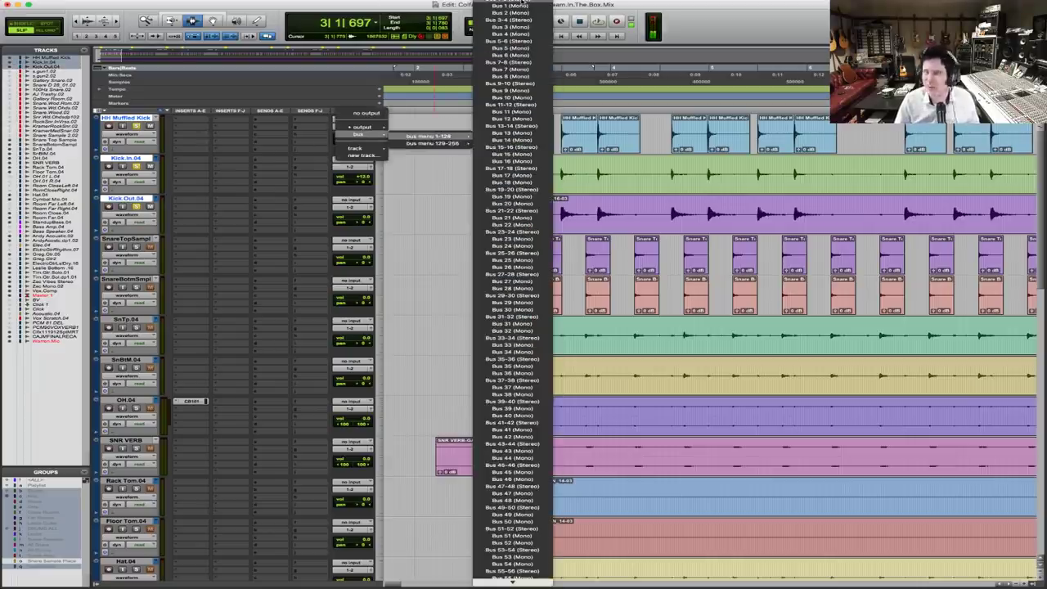
left_click(523, 6, "alt+shift")
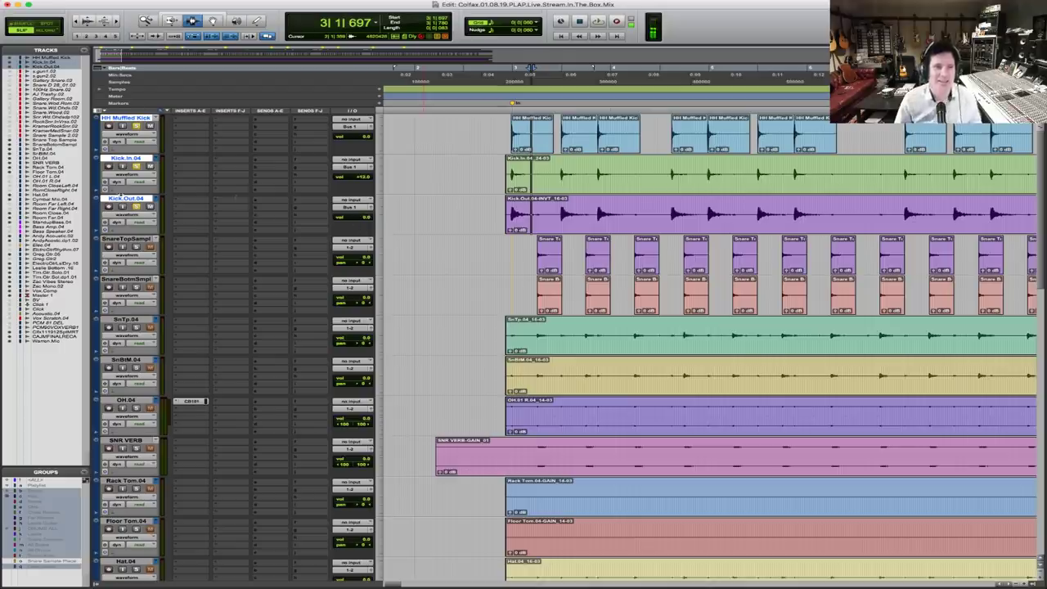
Create a mono aux input track named Kick.Sub below the kick tracks, with Bus 1 (Mono) as its input
key("super+shift+n")
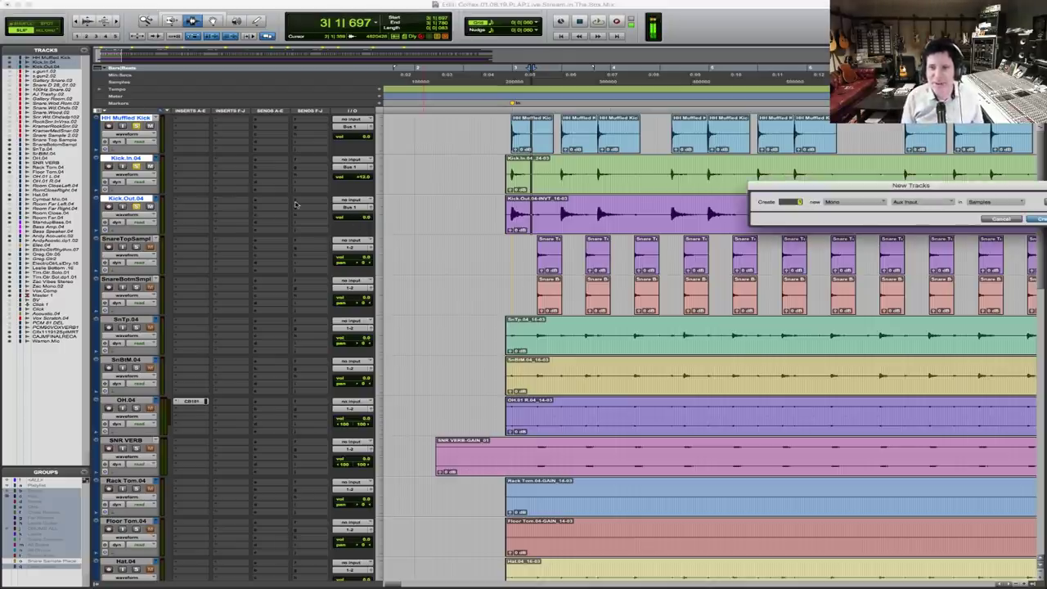
key("Return")
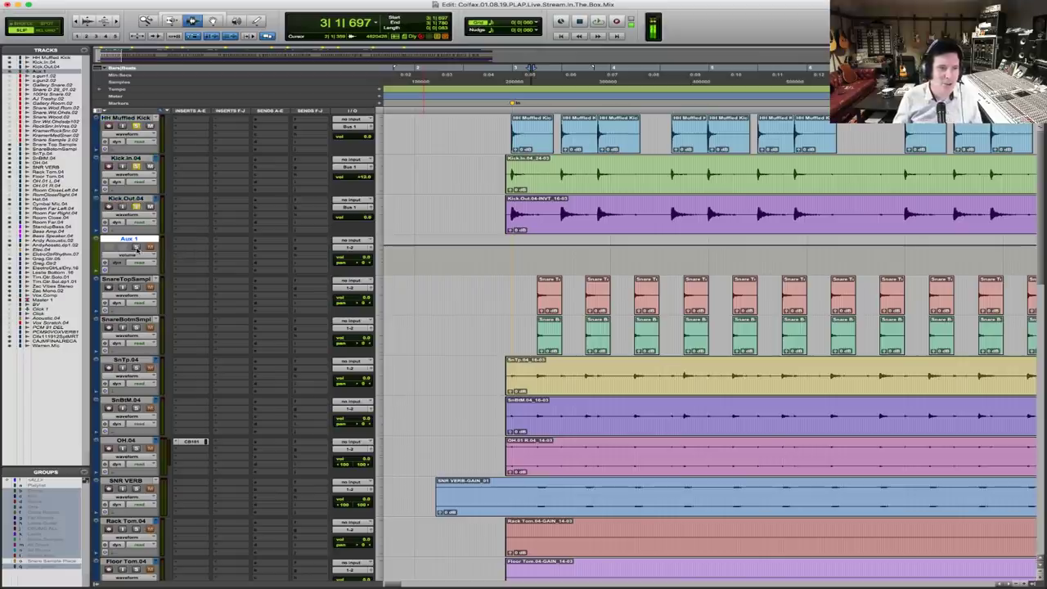
left_click(357, 244)
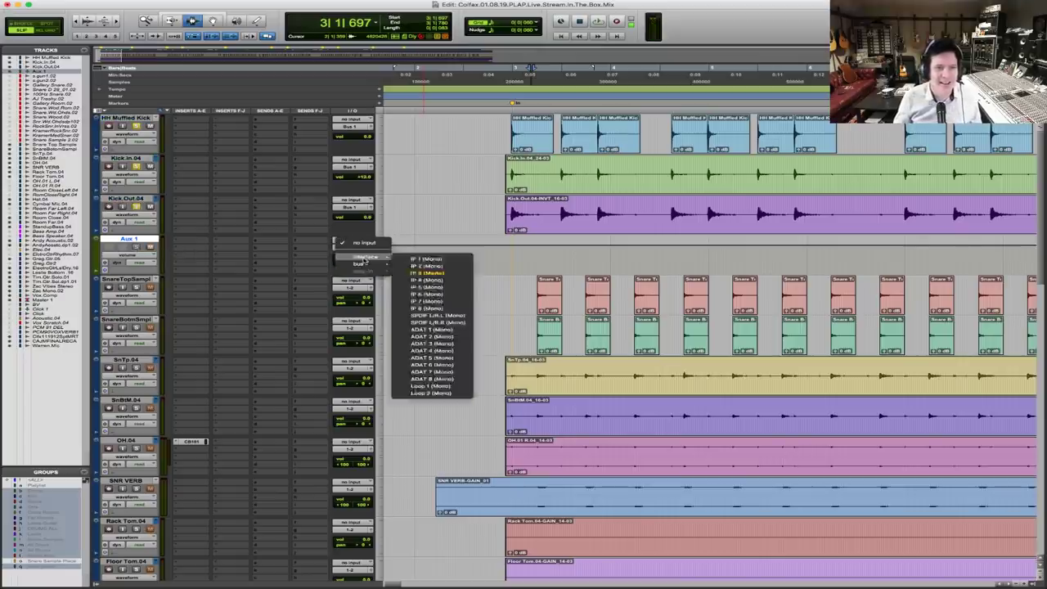
mouse_move(360, 264)
mouse_move(426, 266)
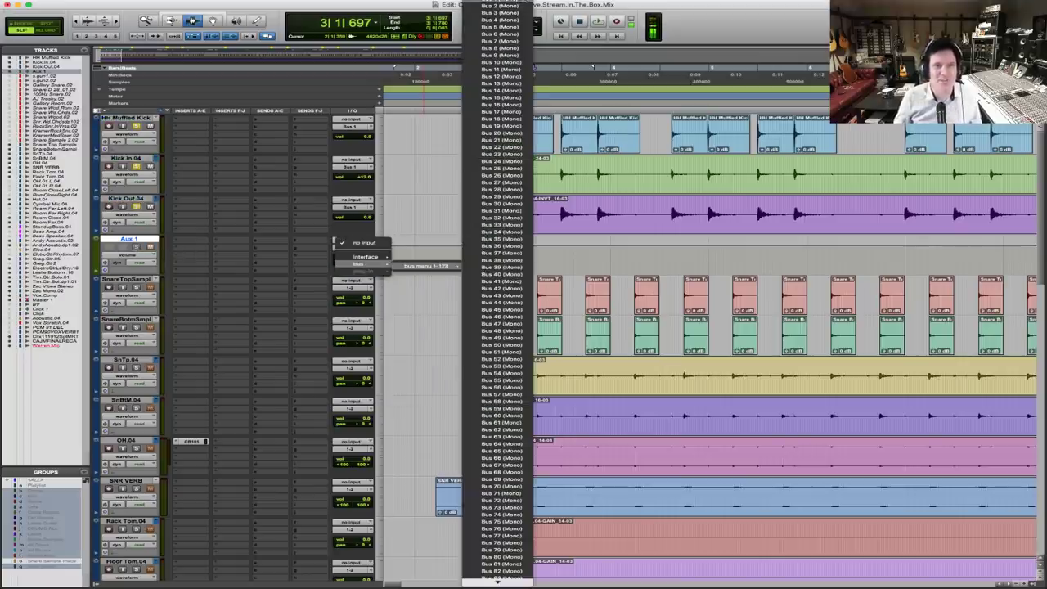
left_click(630, 97)
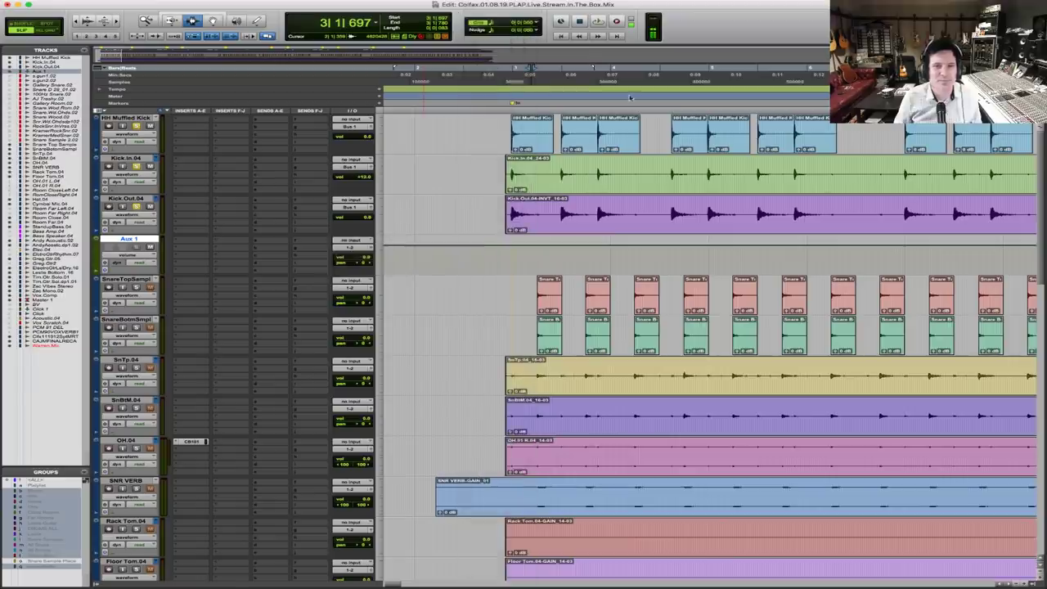
double_click(138, 238)
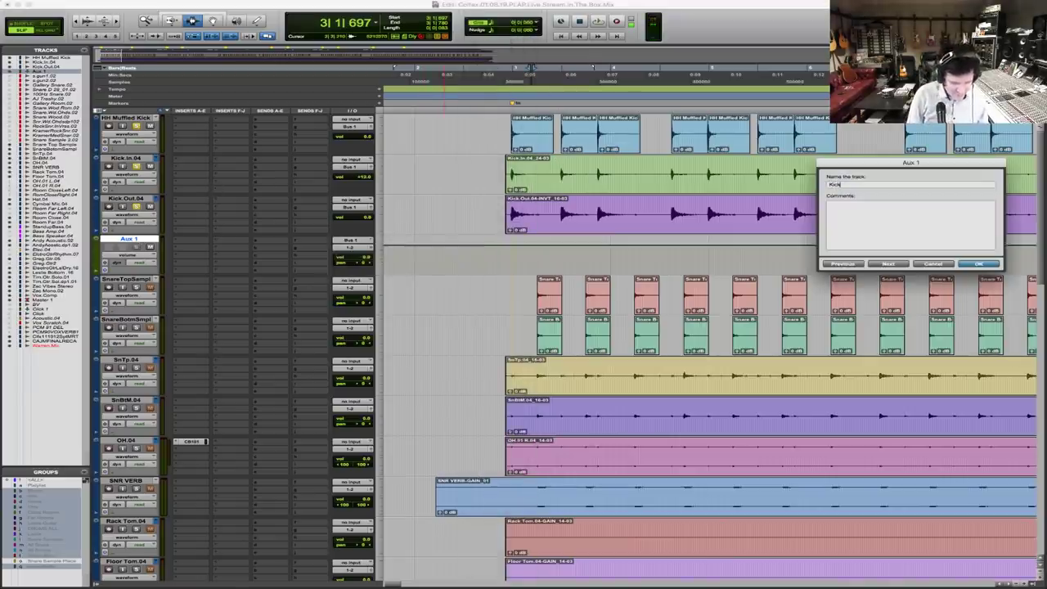
key("Return")
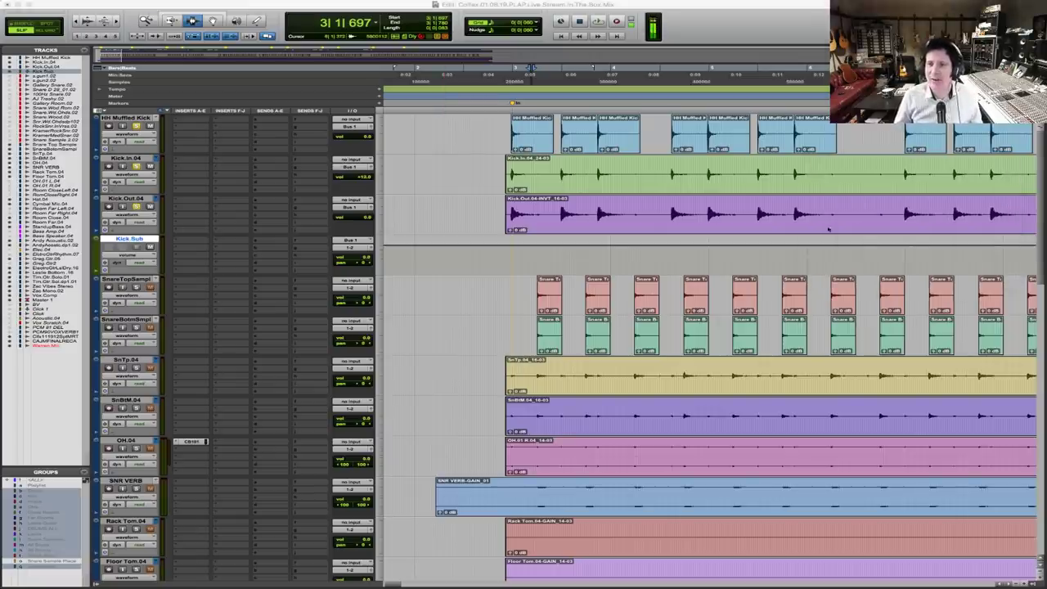
Place the playback start at 2|4|722 and play the three soloed kicks through Kick.Sub, then stop
key("alt+Tab")
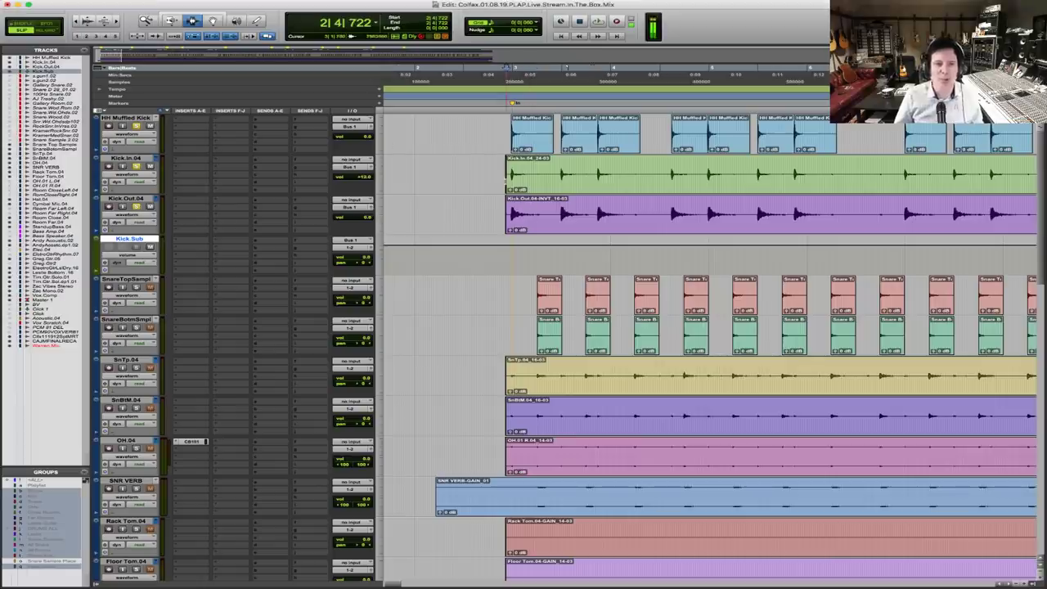
key("p")
key("p")
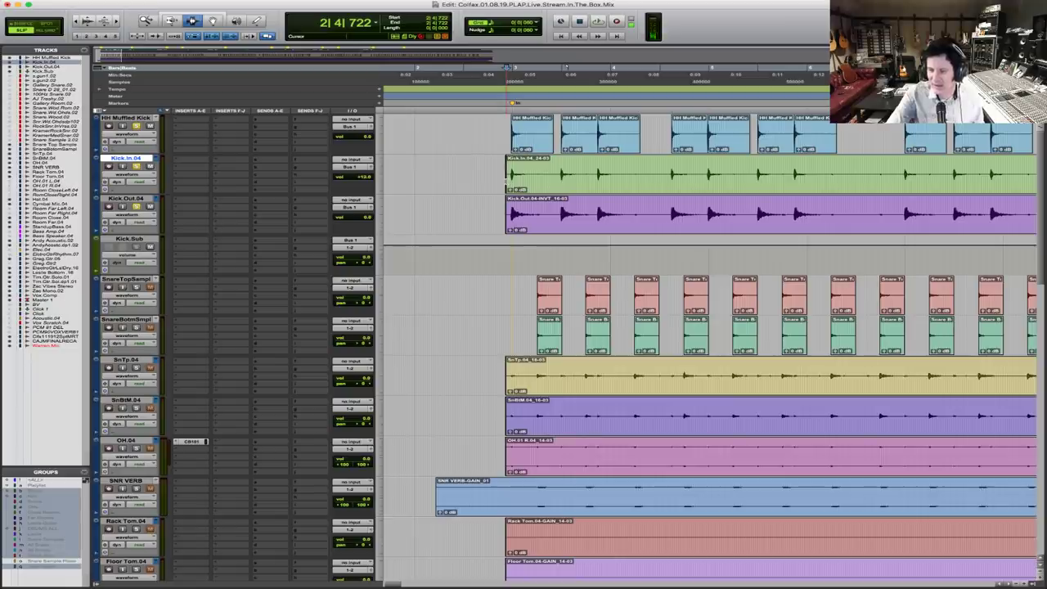
key("space")
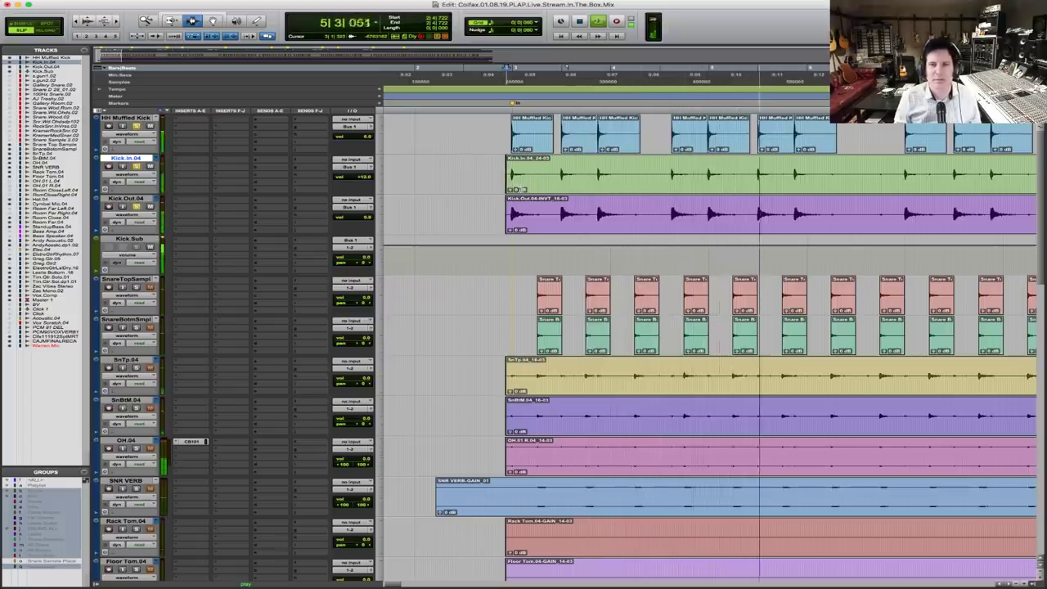
key("space")
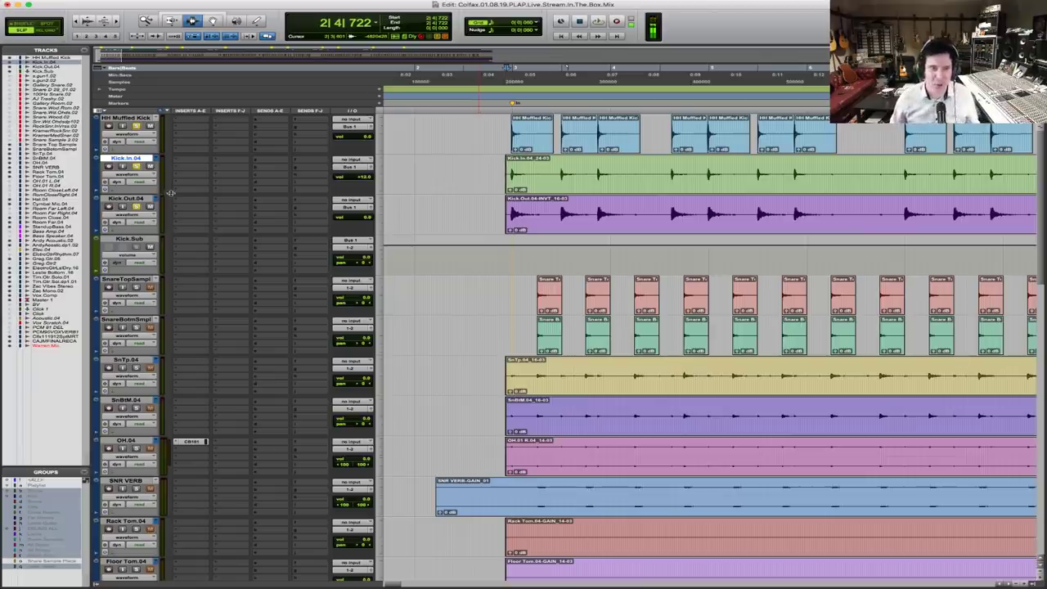
Insert the REQ 2 (mono) equalizer in the first insert slot of Kick.Sub
left_click(187, 244)
mouse_move(210, 256)
mouse_move(284, 259)
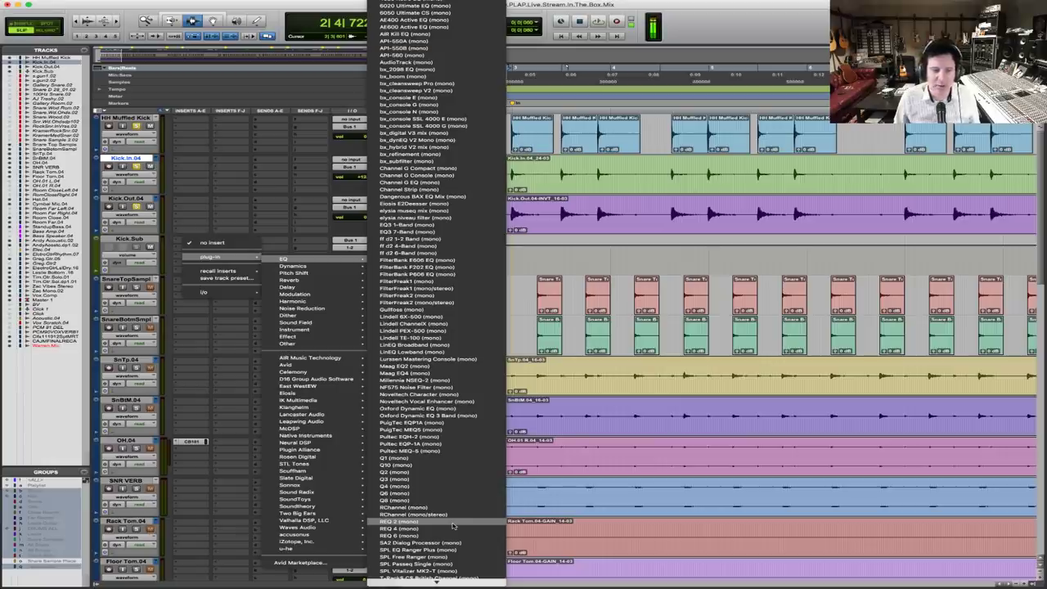
key("Escape")
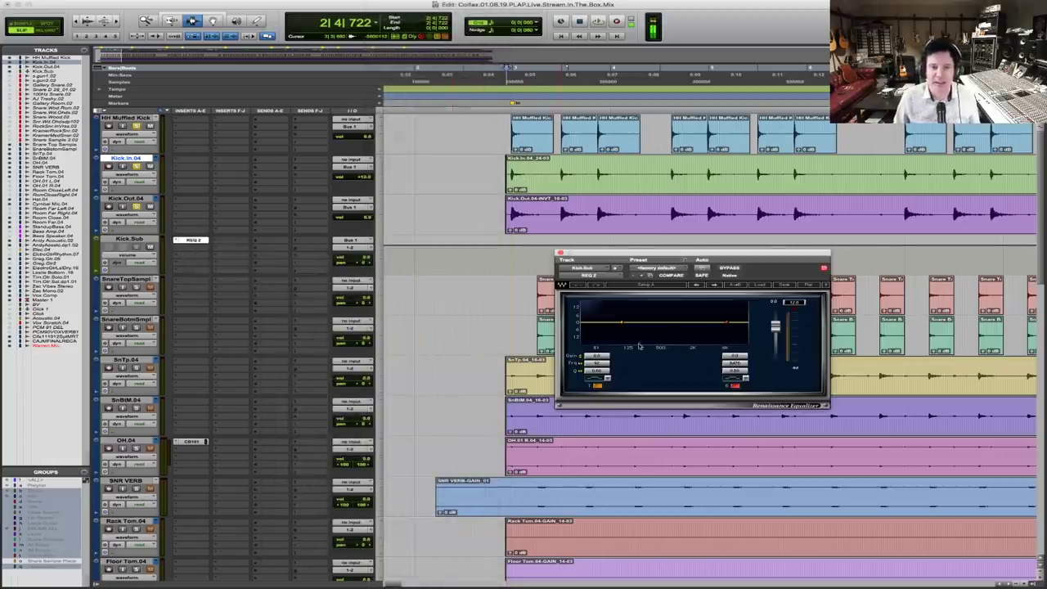
Set REQ 2's upper band to 350 Hz and cut it by about 6 dB while playing the kicks
left_click(734, 364)
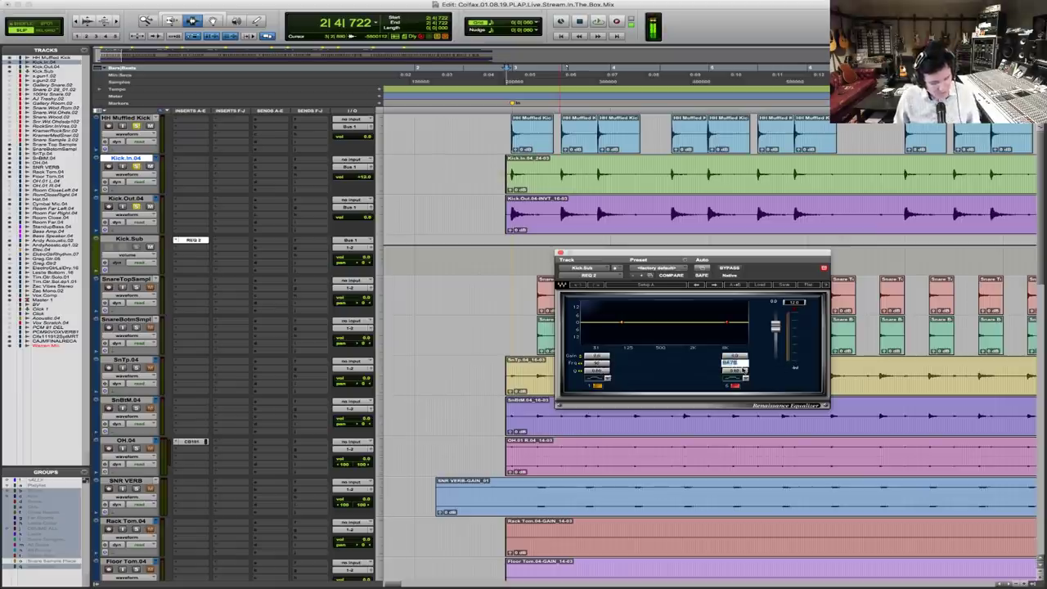
type("350")
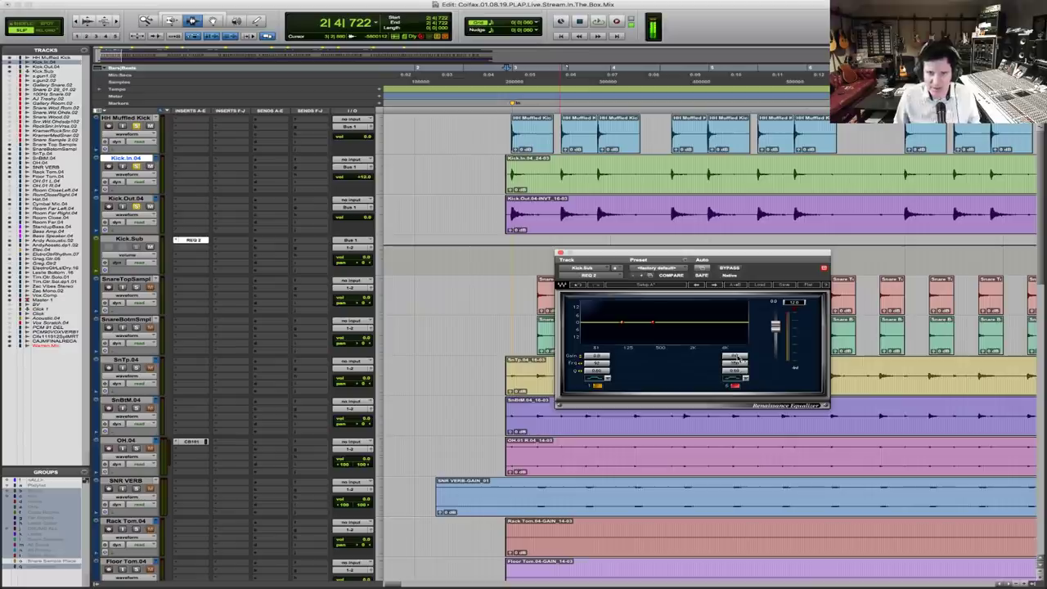
key("Return")
key("space")
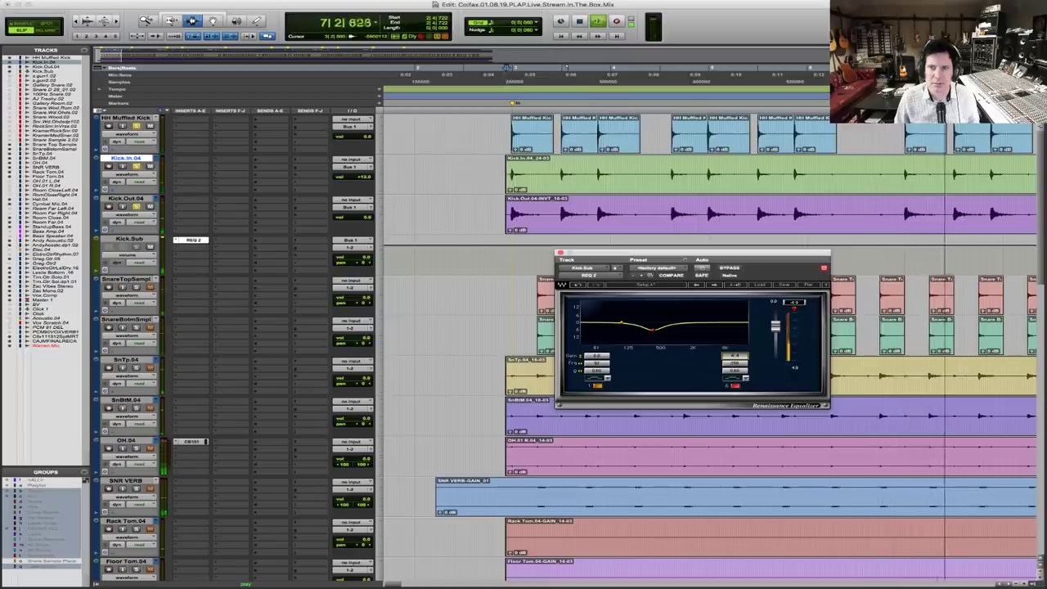
key("space")
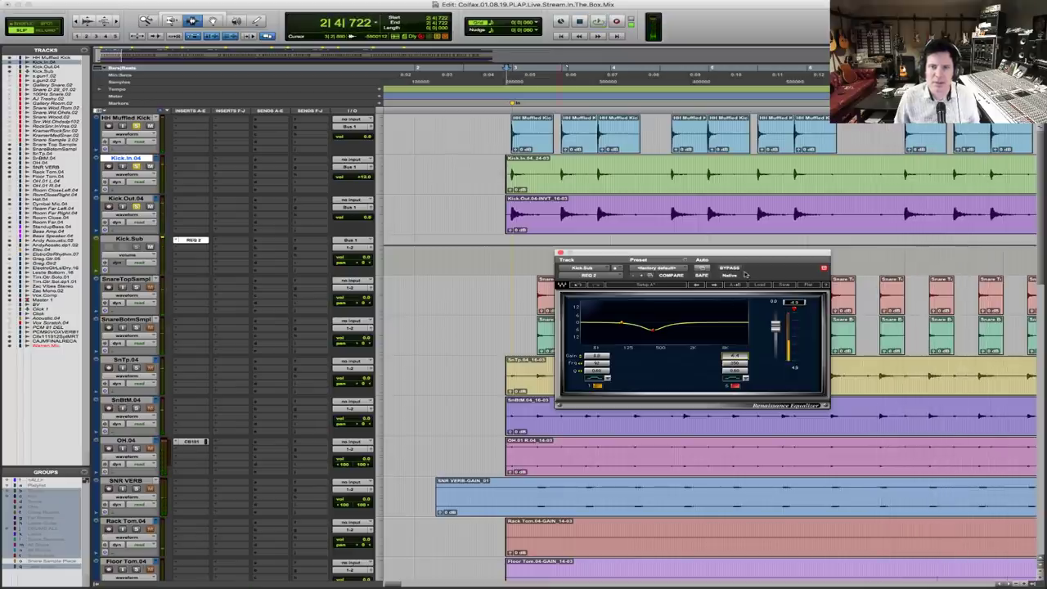
Compare the kicks with REQ 2 bypassed and active, and ease the 350 Hz cut to about 5 dB
left_click(739, 271)
key("space")
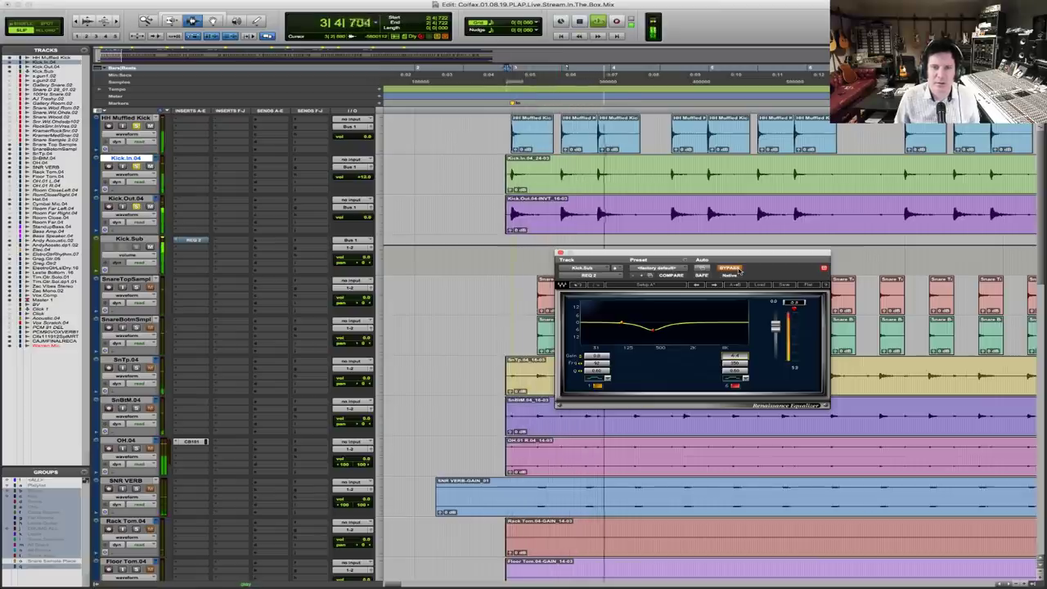
key("space")
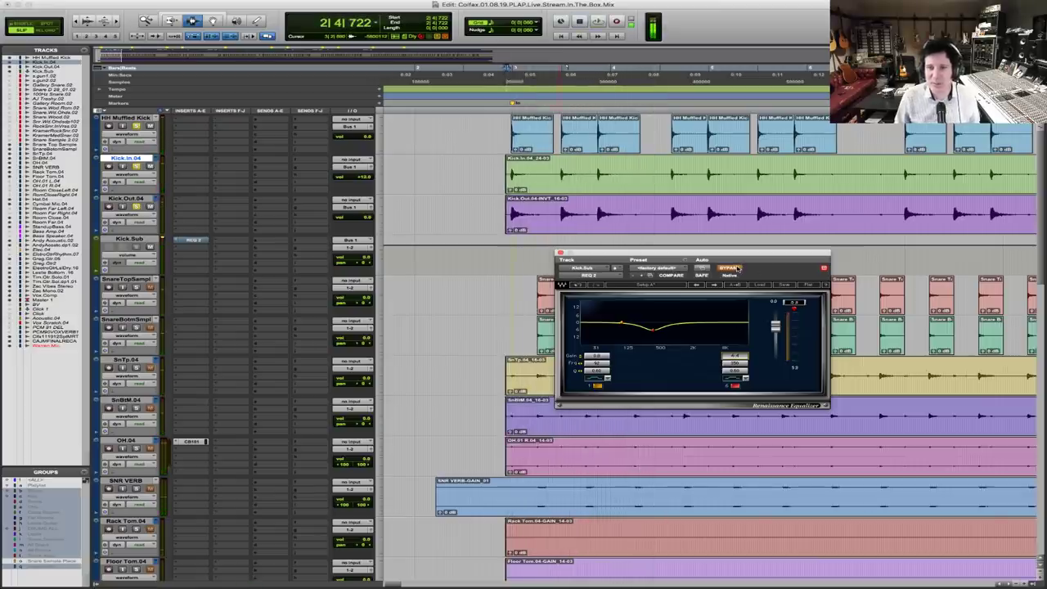
left_click(729, 268)
key("space")
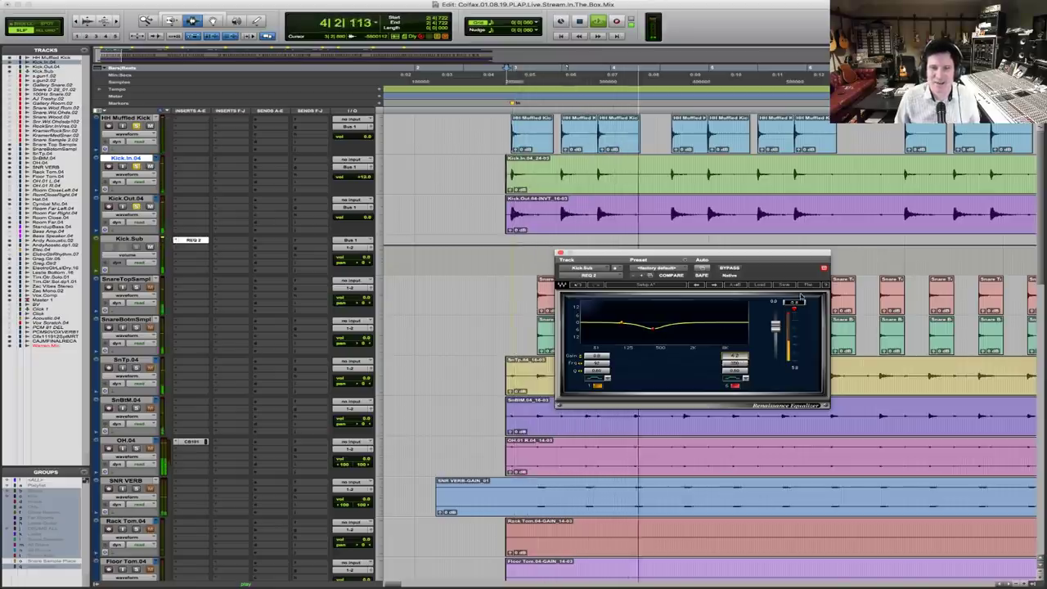
During playback, trim REQ 2's output to -2.7 dB and lower the volumes of Kick.In.04, Kick.Out.04 and HH Muffled Kick
key("space")
key("space")
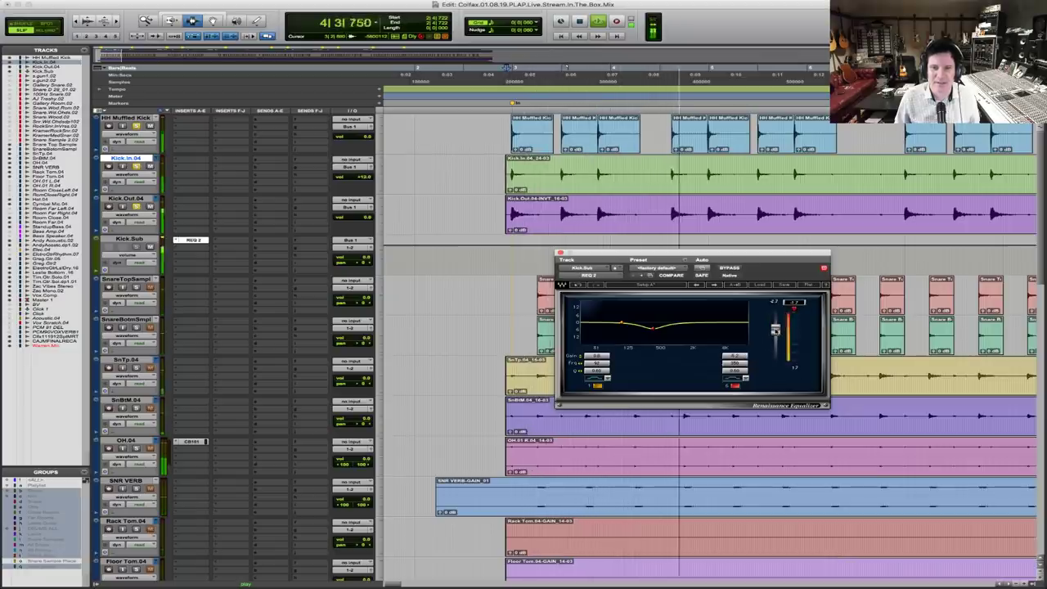
left_click(363, 176)
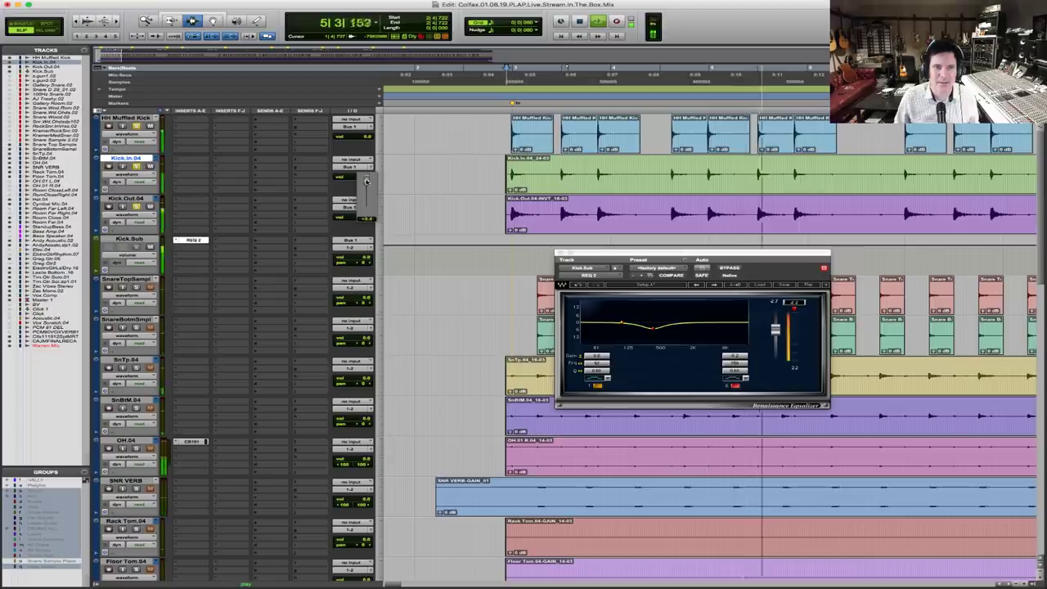
left_click(362, 218)
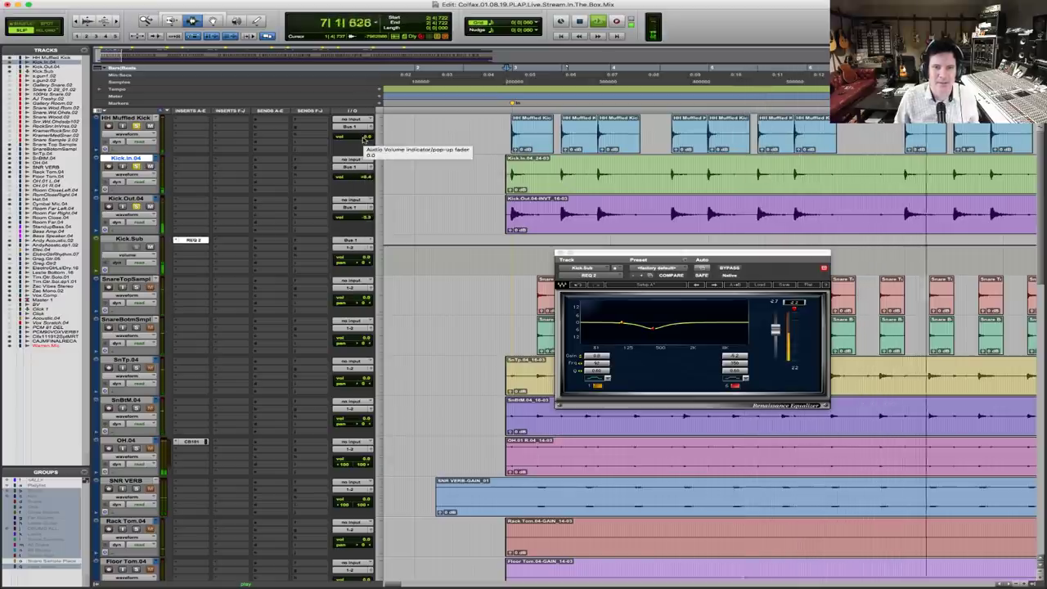
Clear REQ 2's clip indicator, bring its output to -0.1 dB during playback, and stop
left_click(795, 310)
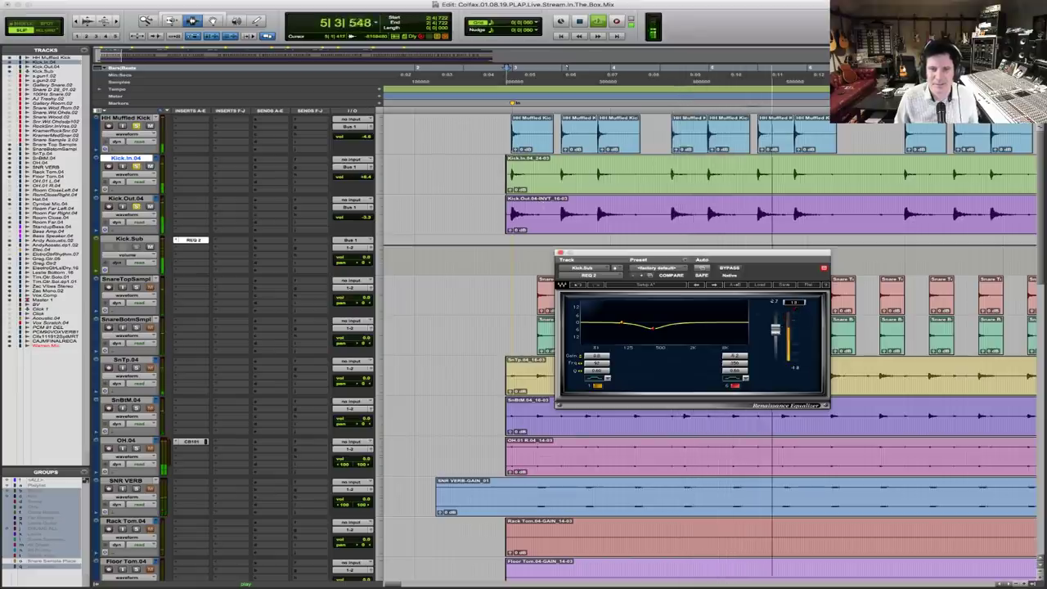
left_click(794, 303)
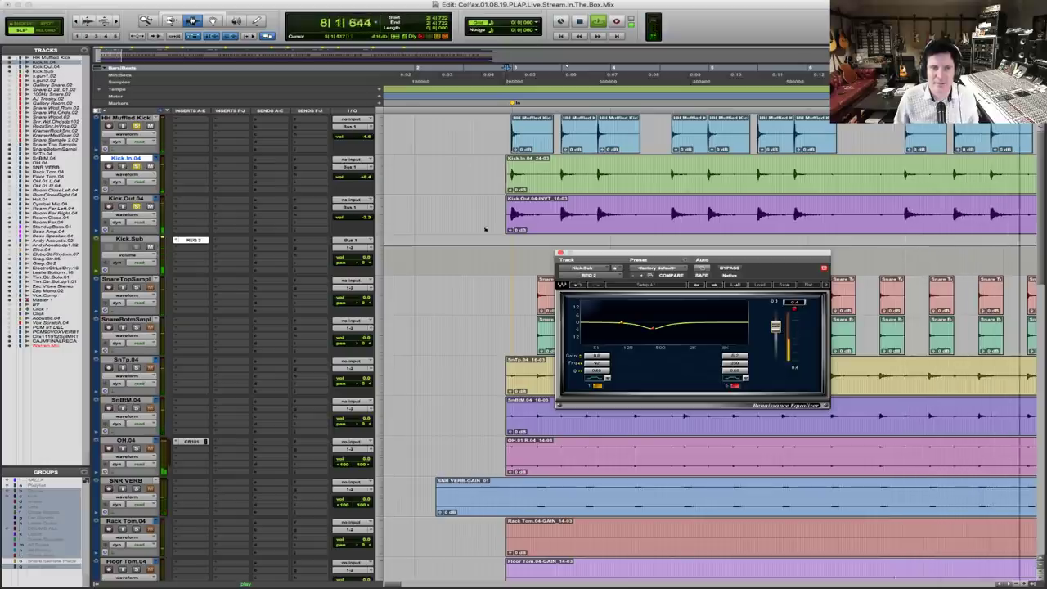
key("space")
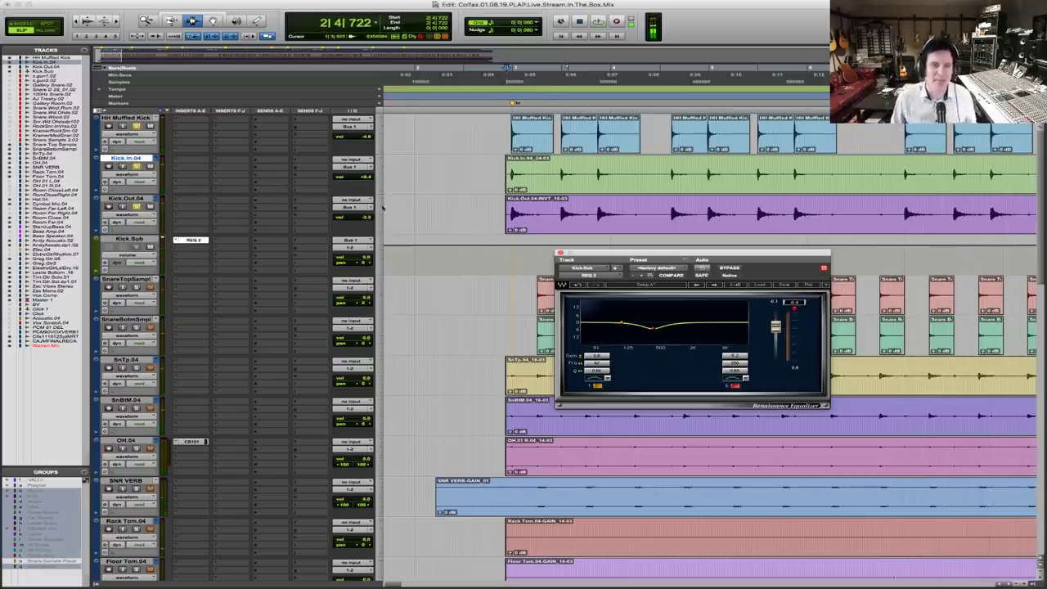
Raise Kick.Out.04's volume to -0.7 dB and replay the kick blend to check it
key("space")
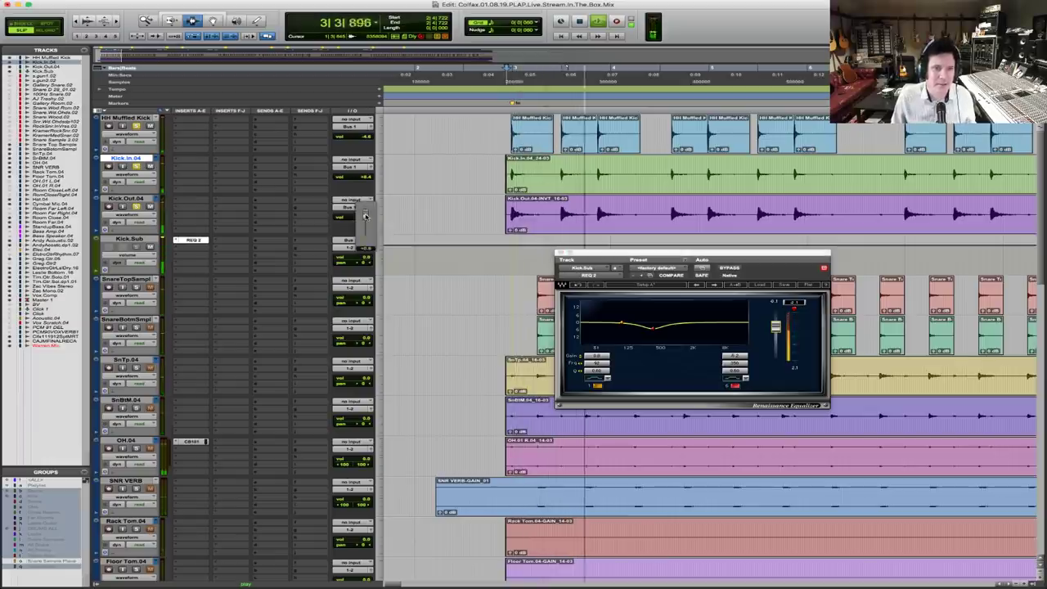
key("space")
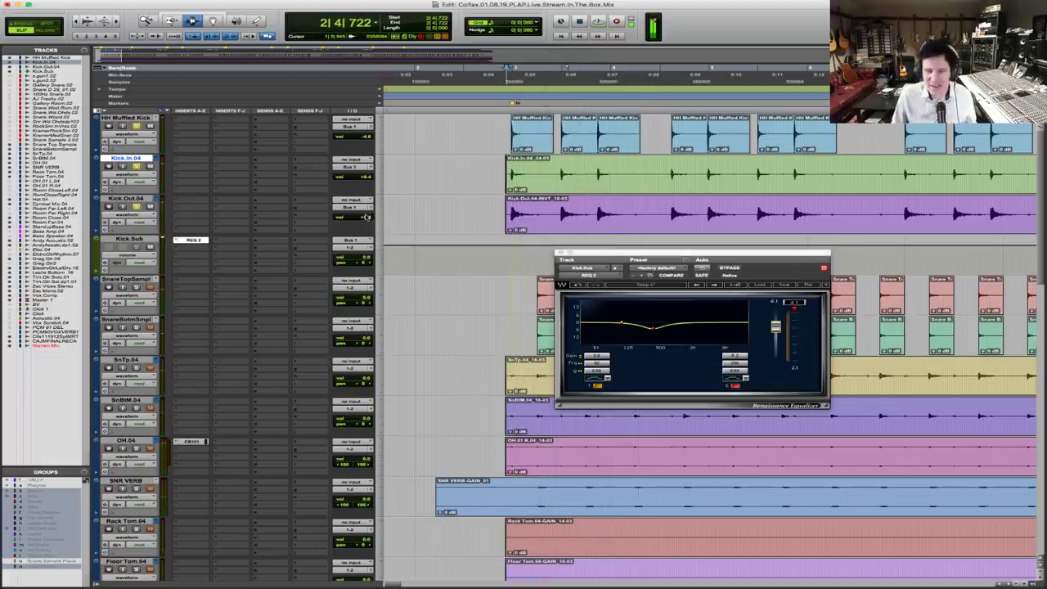
key("space")
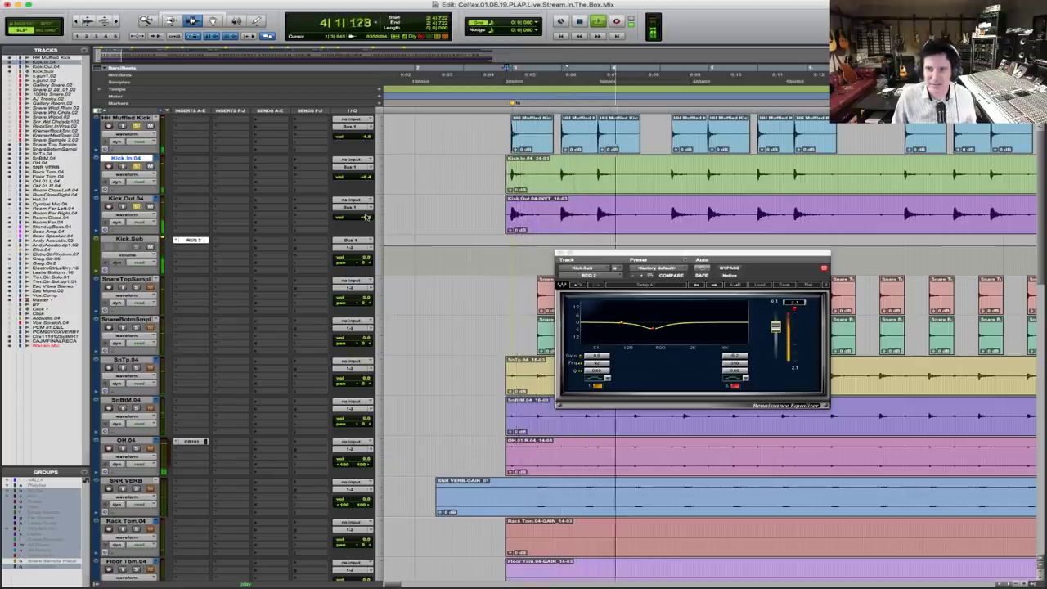
key("space")
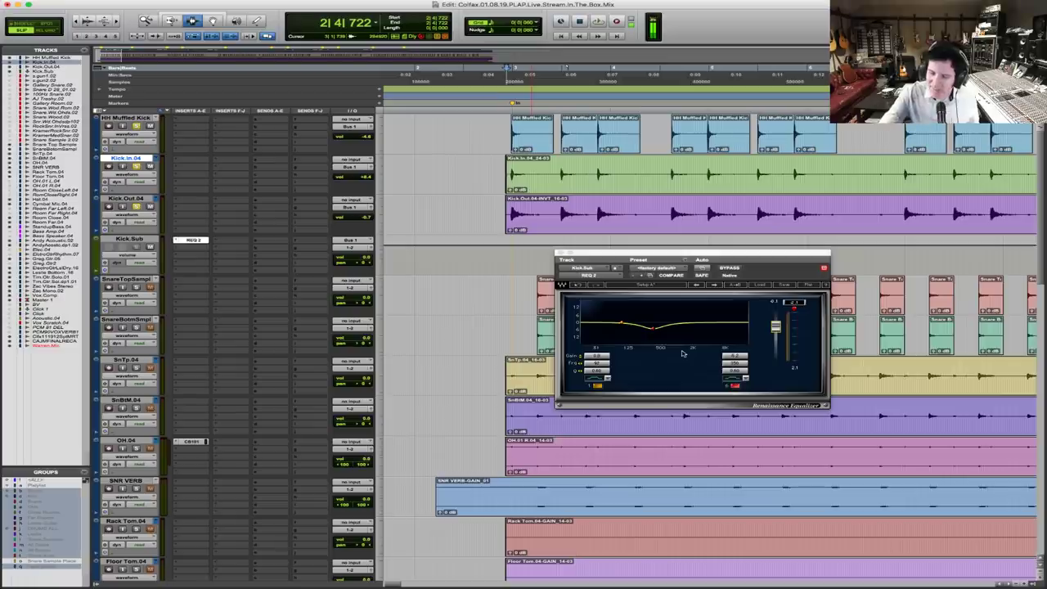
Replace REQ 2 on Kick.Sub with the four-band REQ 4 (mono) equalizer
left_click(175, 240)
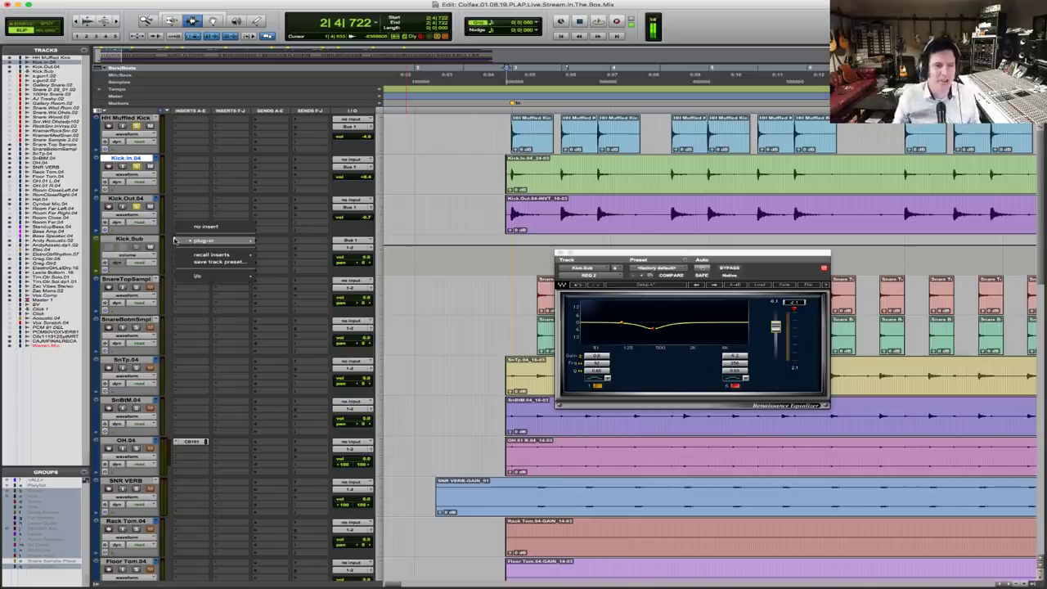
mouse_move(205, 241)
mouse_move(276, 242)
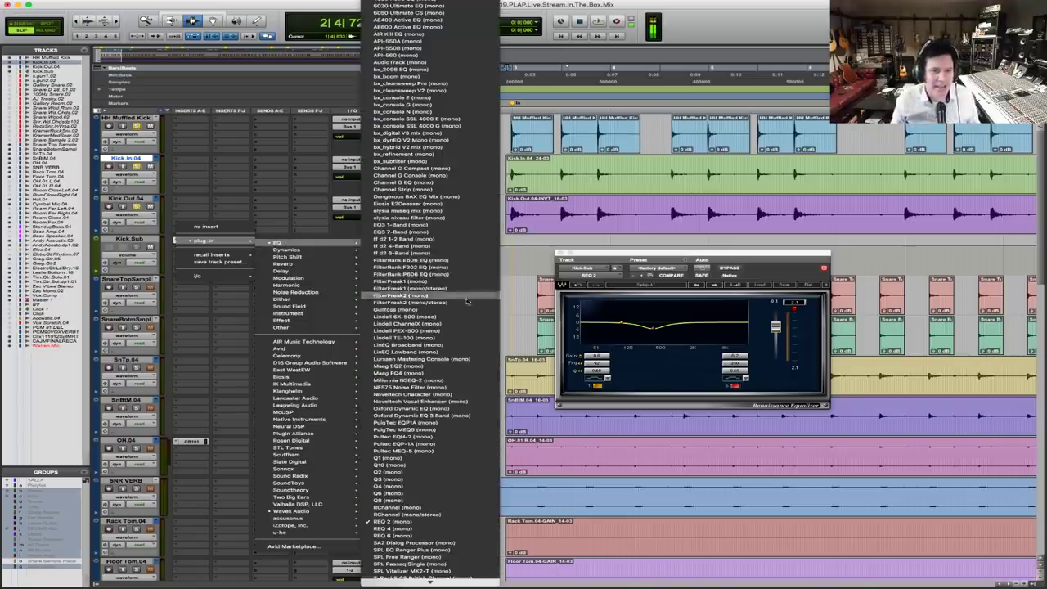
left_click(401, 521)
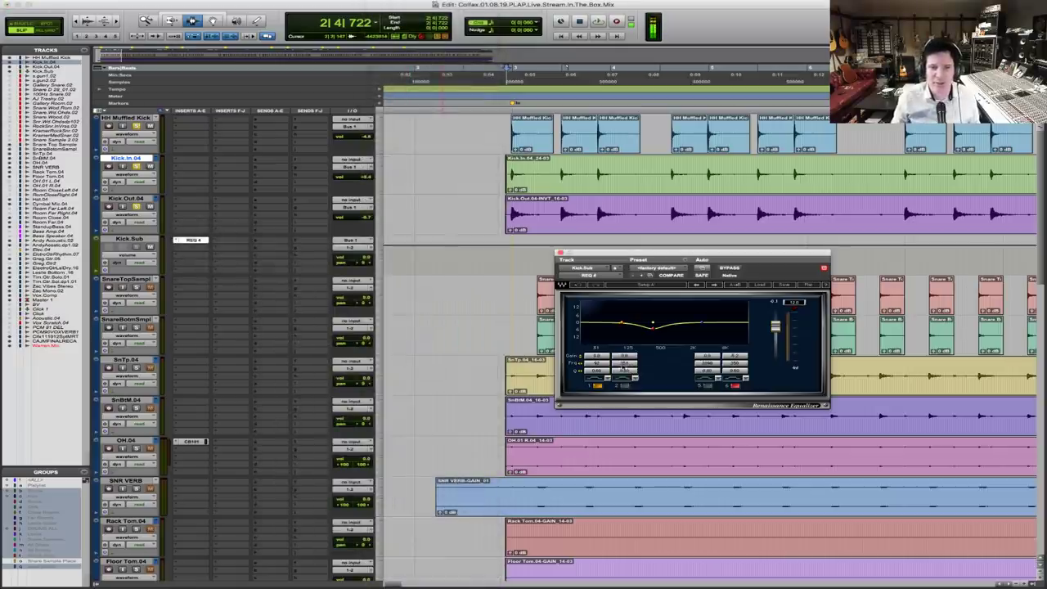
Set REQ 4's second band to 60 Hz and switch that band on
left_click(626, 362)
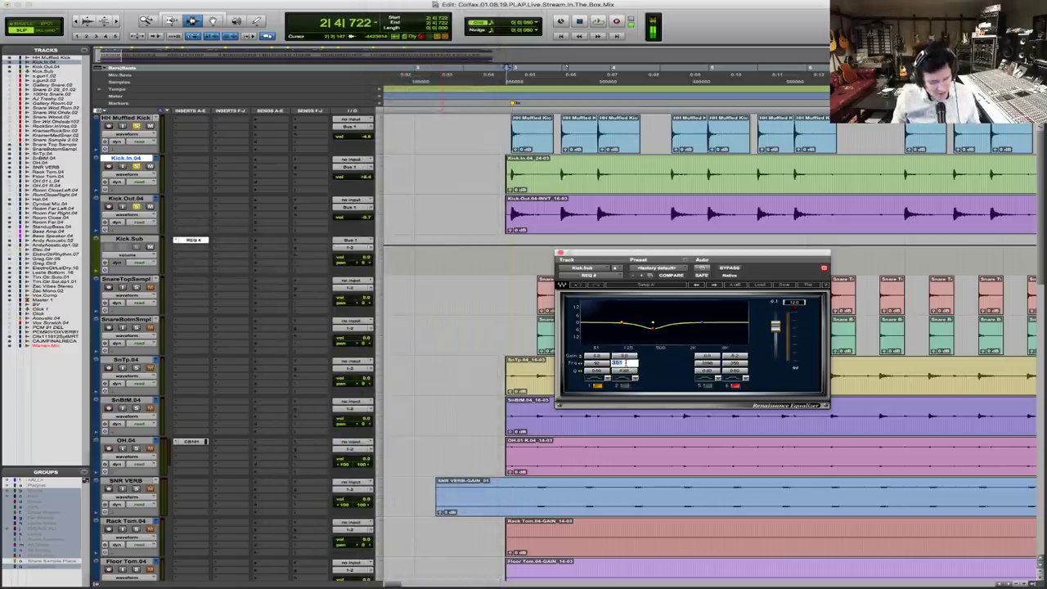
type("80")
key("Return")
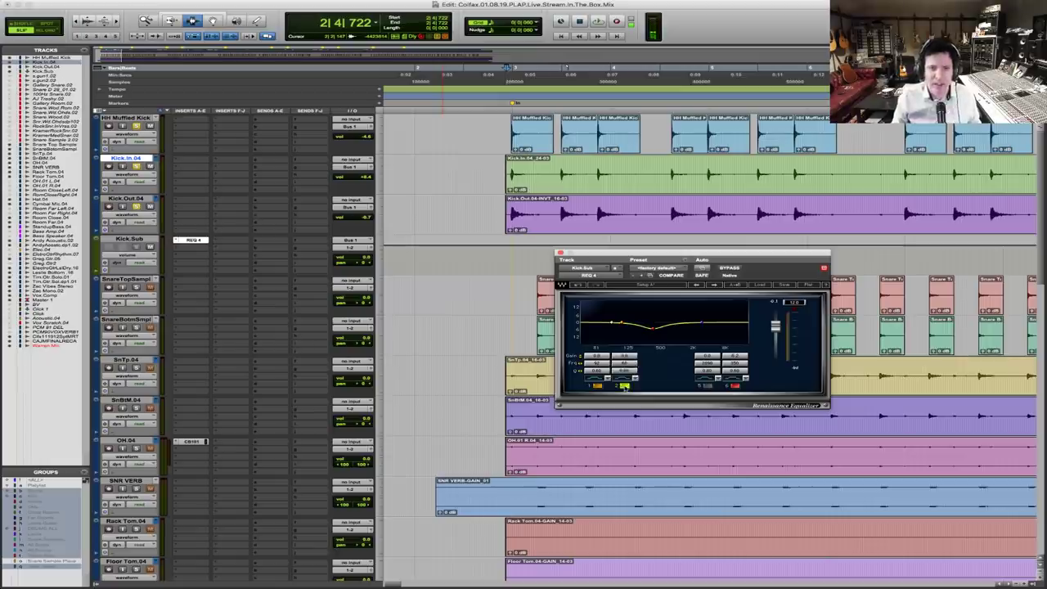
Set the second band's Q to 1.46, then replace REQ 4 on Kick.Sub with the six-band REQ 6 (mono)
left_click(625, 371)
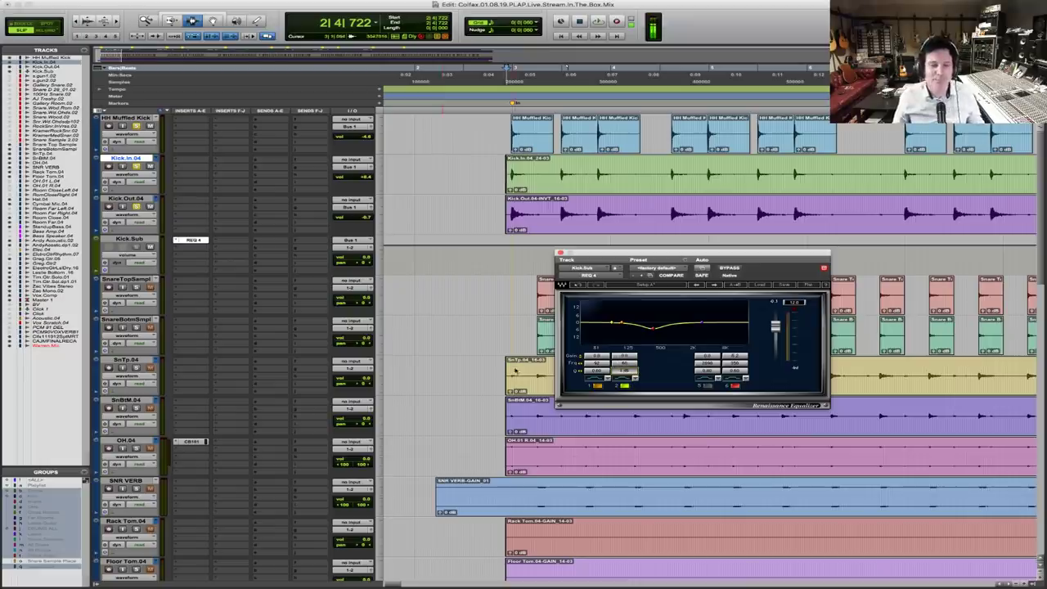
left_click(174, 240)
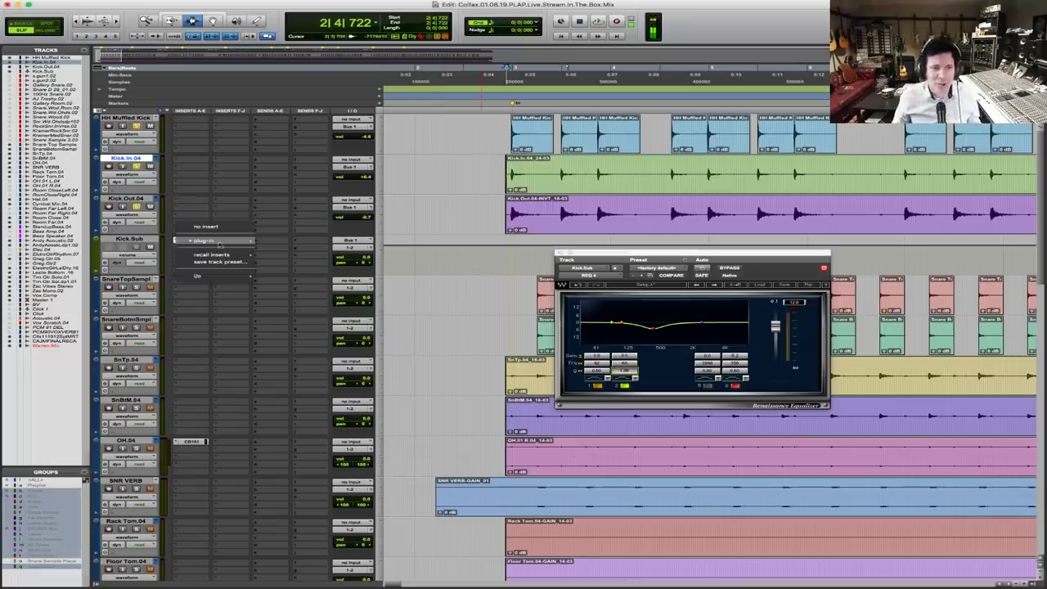
mouse_move(250, 241)
mouse_move(291, 245)
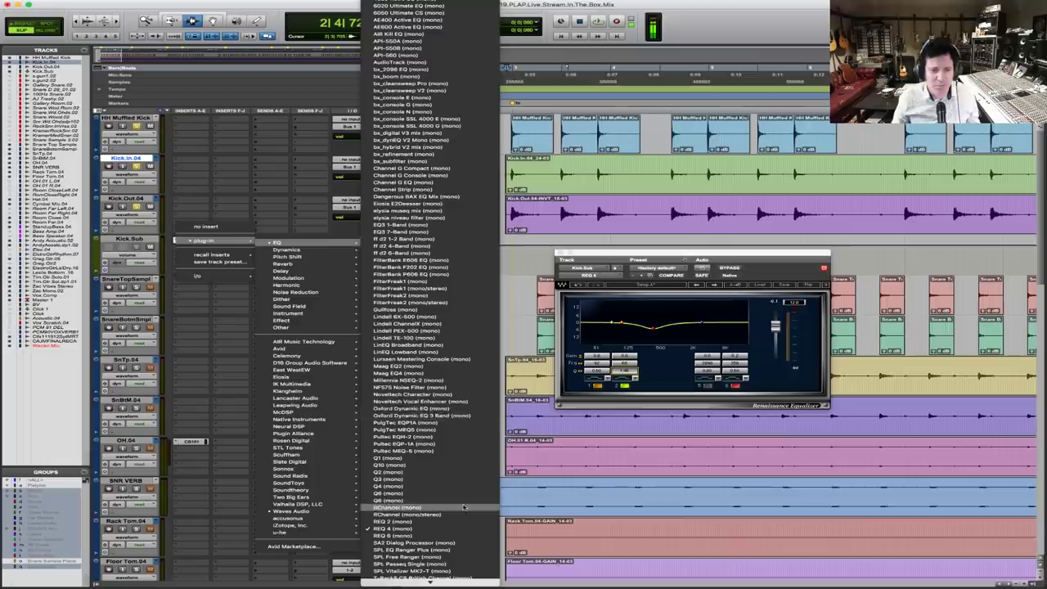
left_click(393, 528)
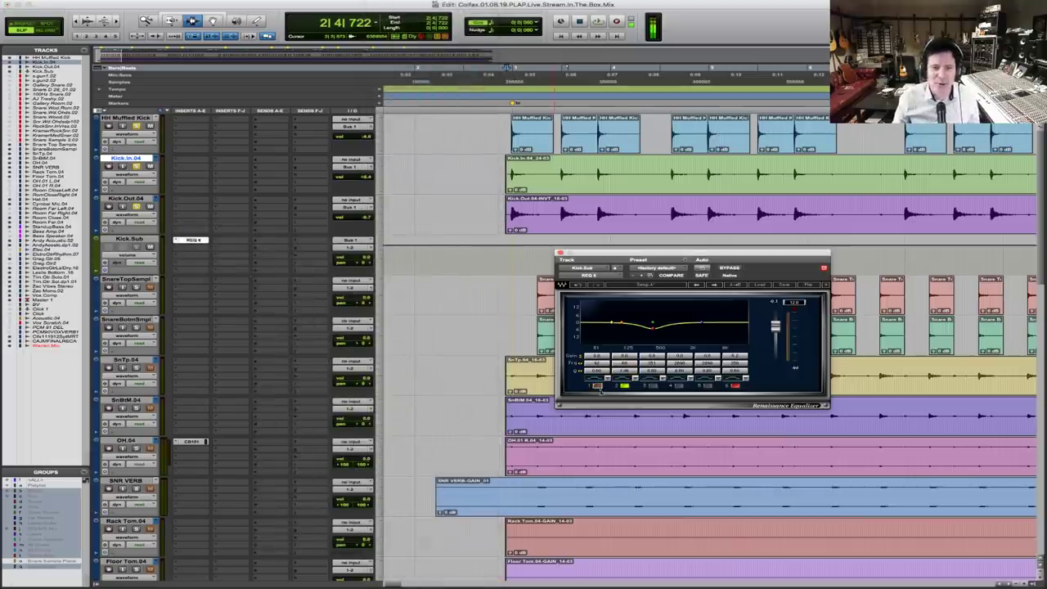
Make REQ 6's first band an active high-pass filter at 47 Hz, and boost the second band by about 4 dB
left_click(596, 379)
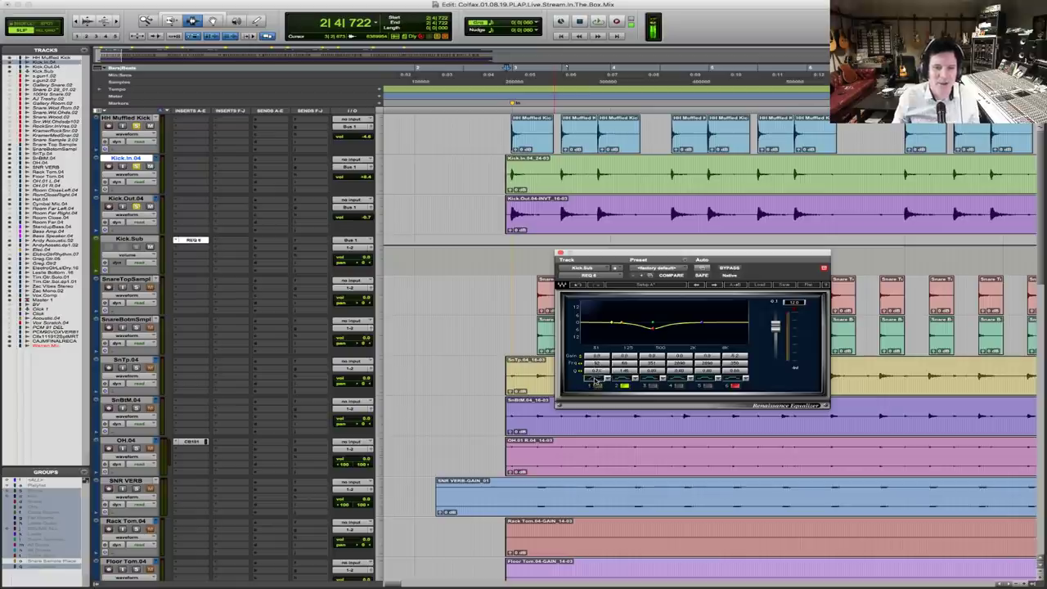
left_click(597, 364)
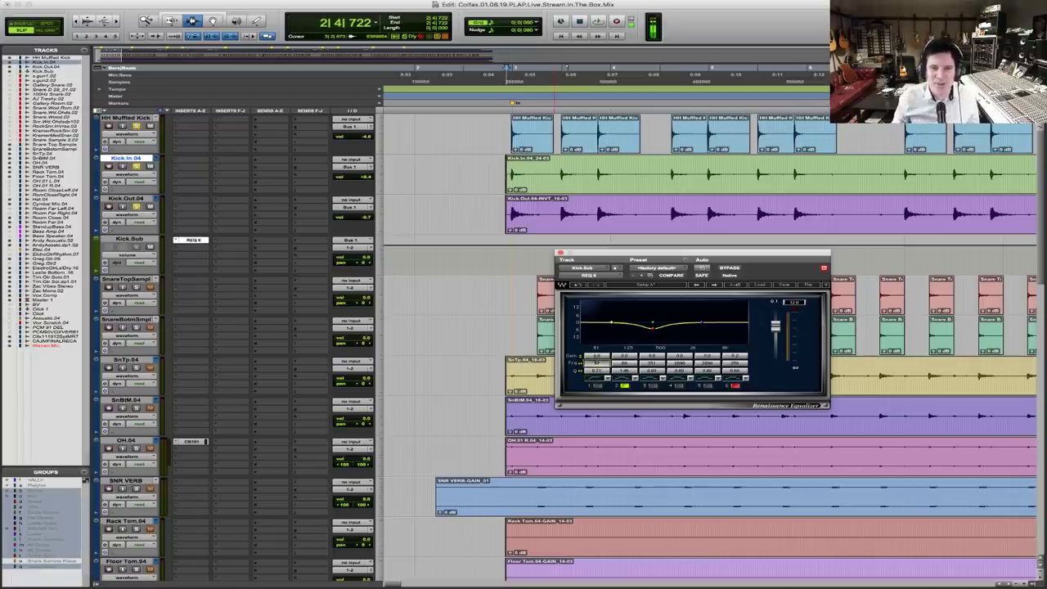
type("4")
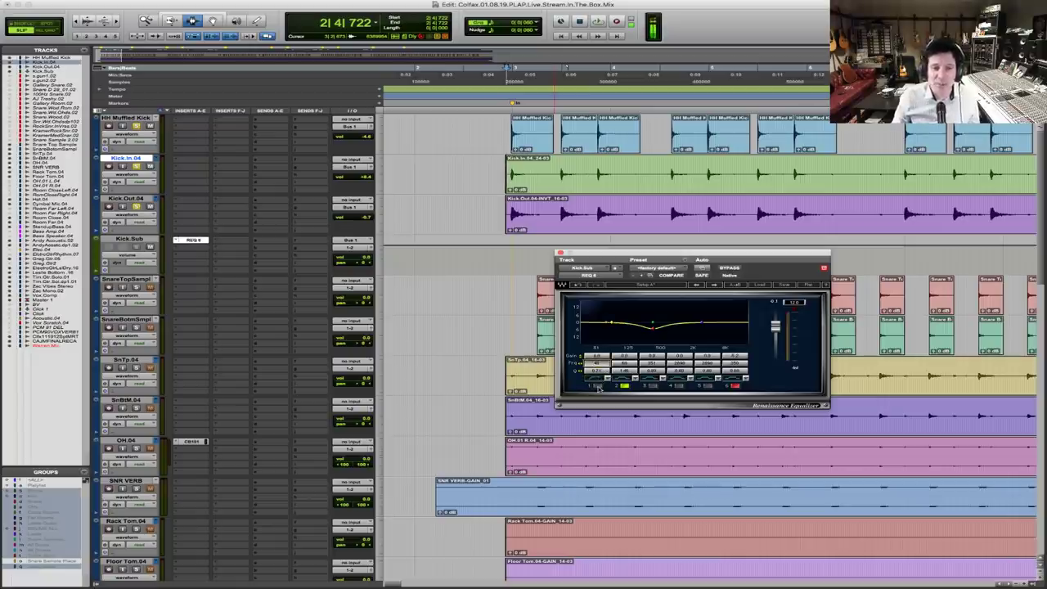
type("7")
key("Return")
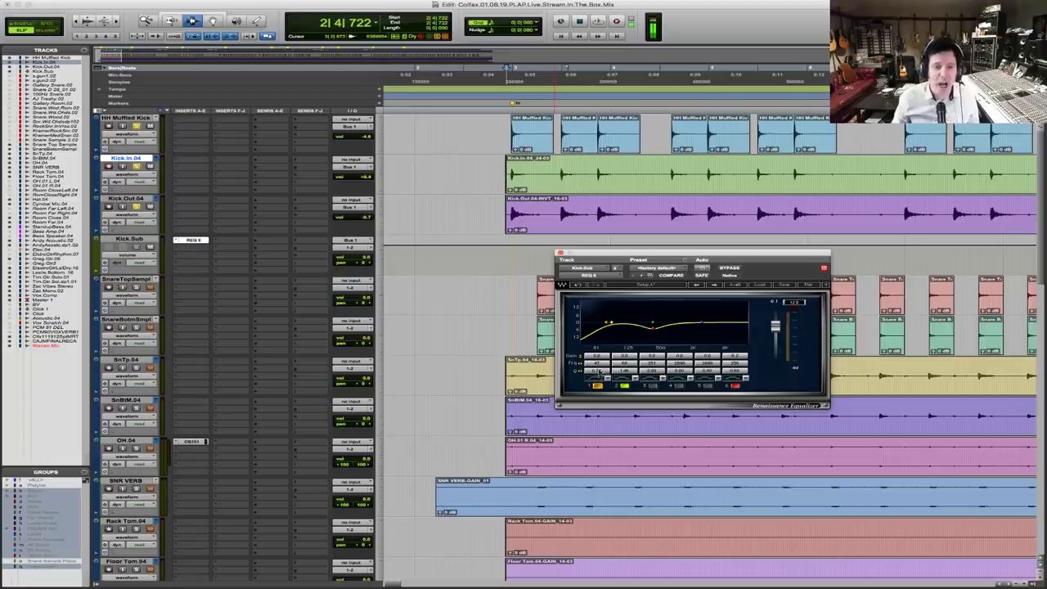
left_click_drag(626, 357, 626, 331)
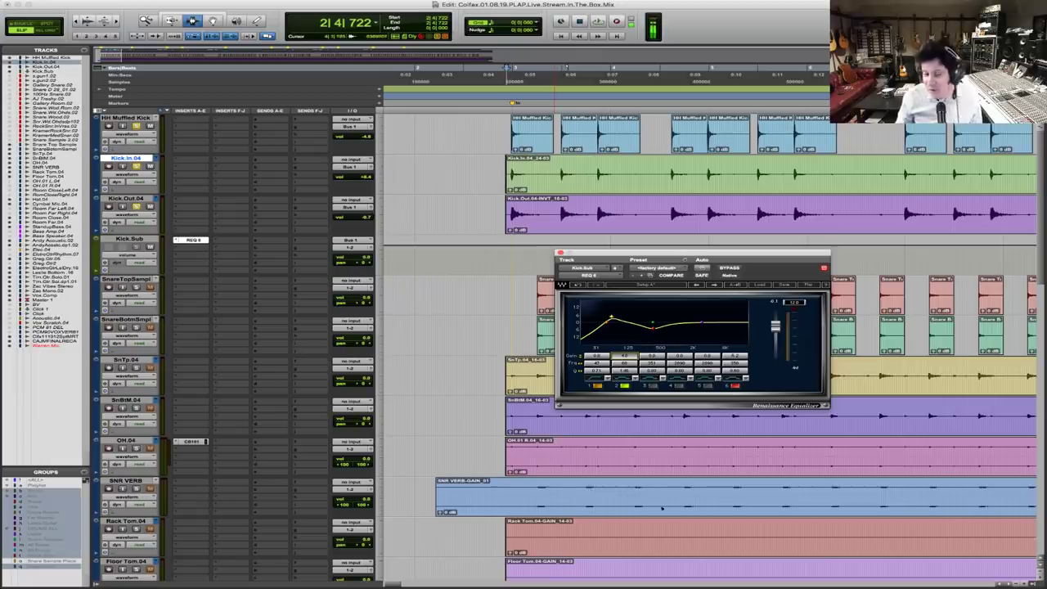
Solo the Colfax Spitfire reference mix track, play it from just before the intro, and raise its volume
scroll(662, 508, "down", 5)
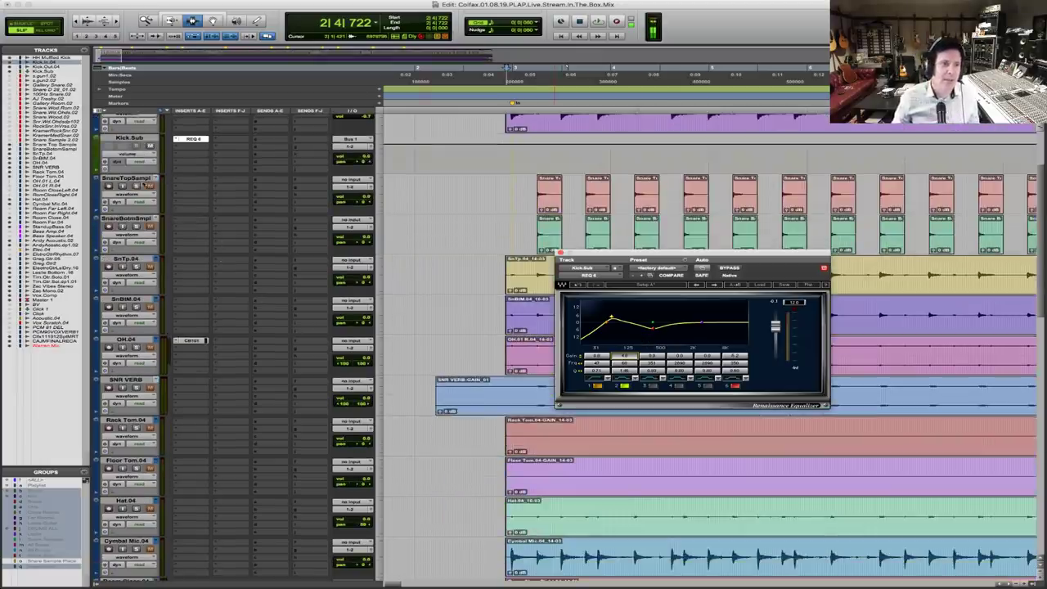
scroll(389, 301, "down", 15)
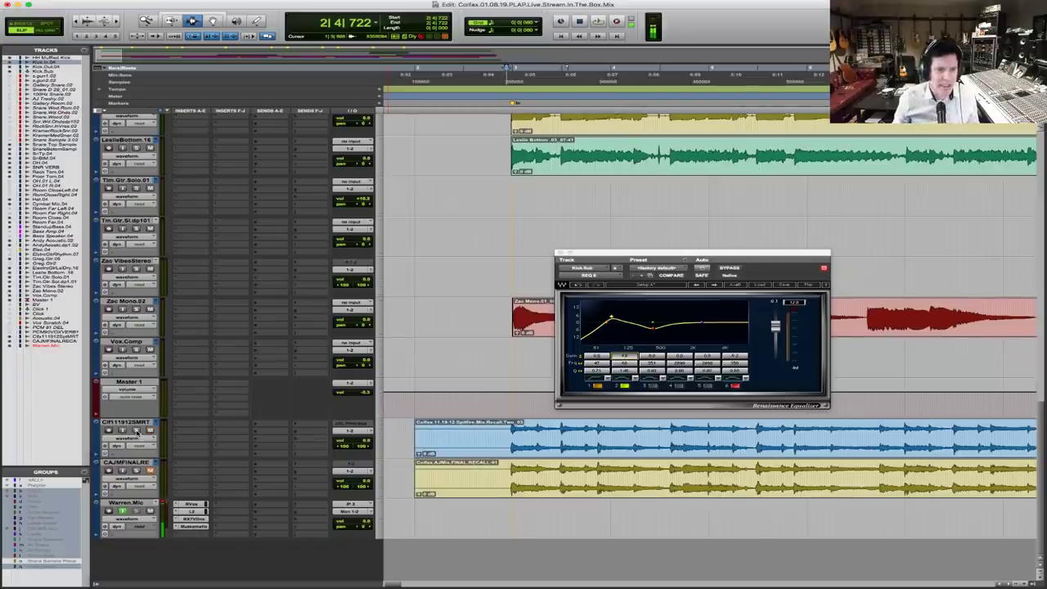
left_click(136, 430)
left_click(499, 445)
key("space")
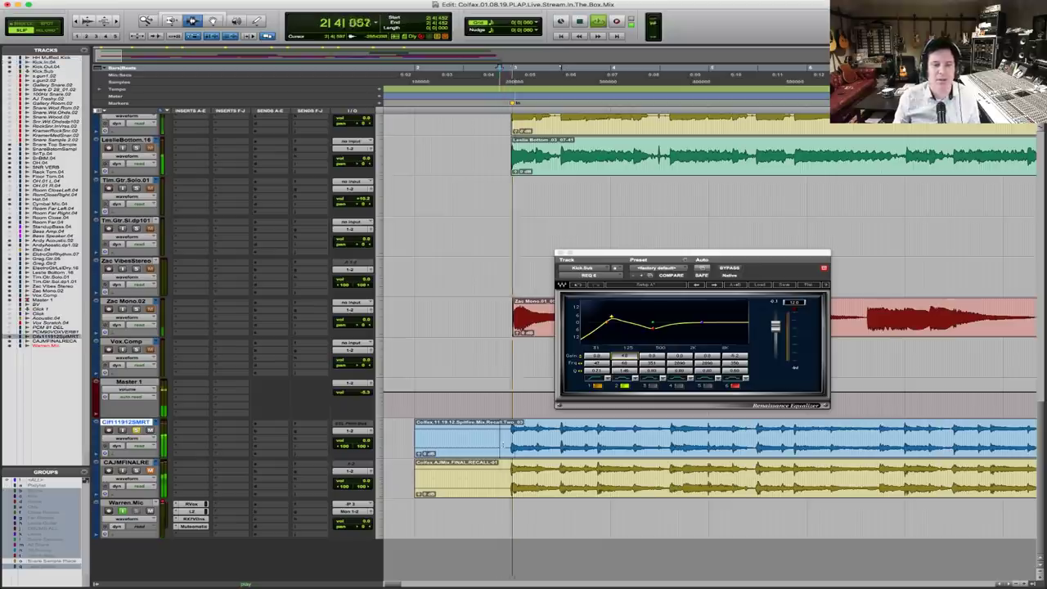
left_click(358, 433)
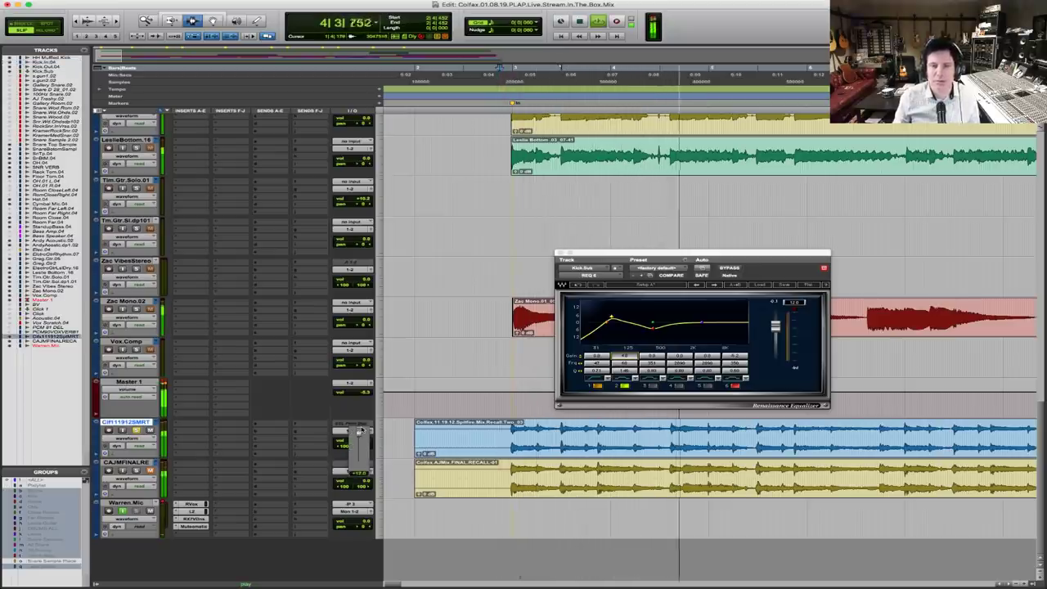
left_click_drag(363, 429, 361, 444)
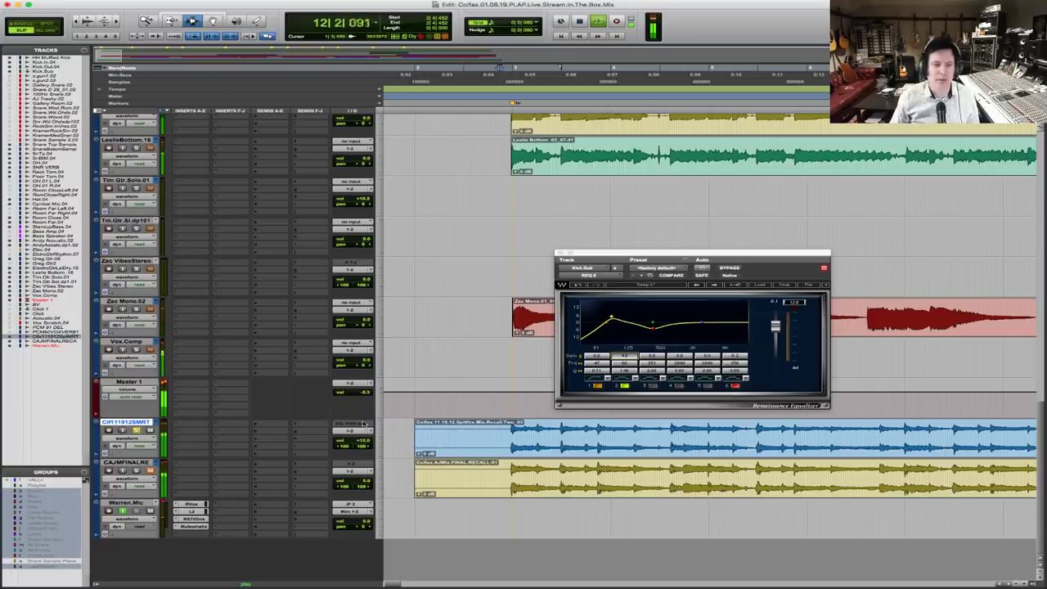
Move the equalizer window off the reference tracks and play the Spitfire mix from 20|1|247, just before the Reintro marker
key("super+bracketleft")
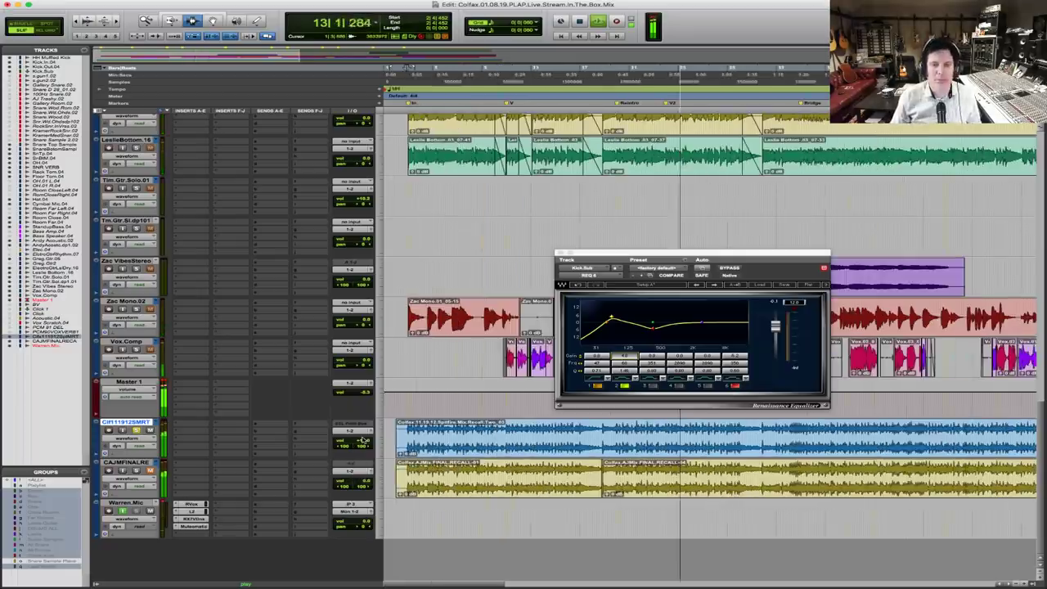
left_click_drag(602, 253, 565, 178)
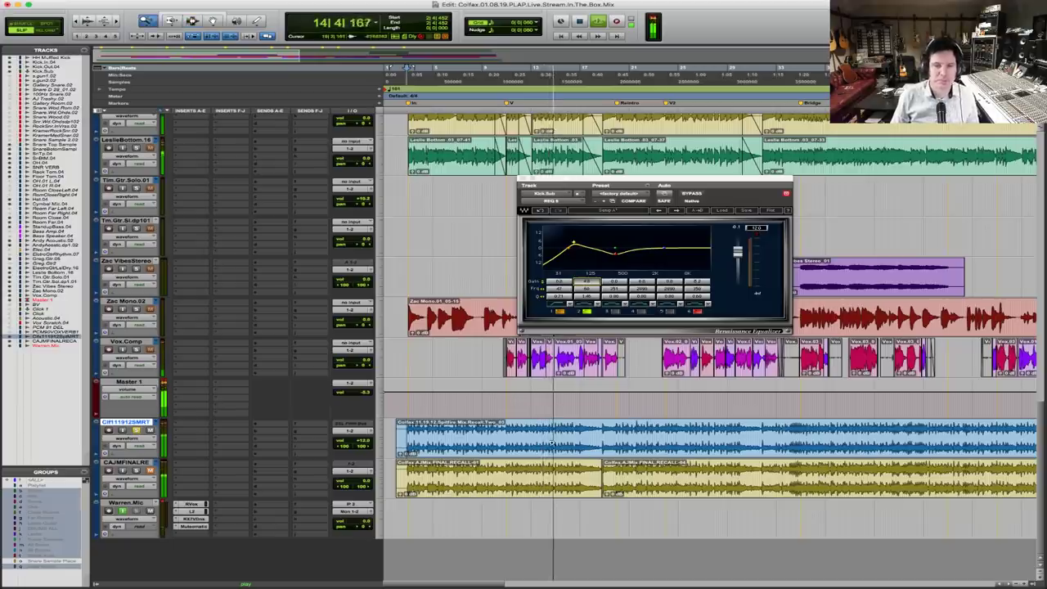
key("F5")
left_click_drag(524, 433, 663, 432)
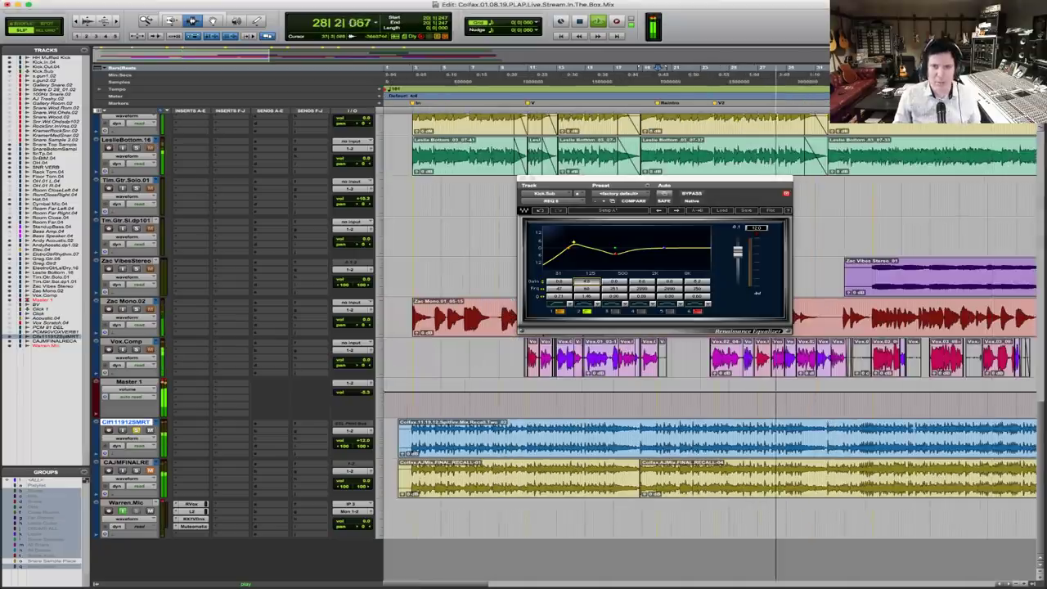
Move the equalizer window clear of the guitar solo clips, play the Spitfire mix from the solo at 72|4|740, and stop
key("super+bracketleft")
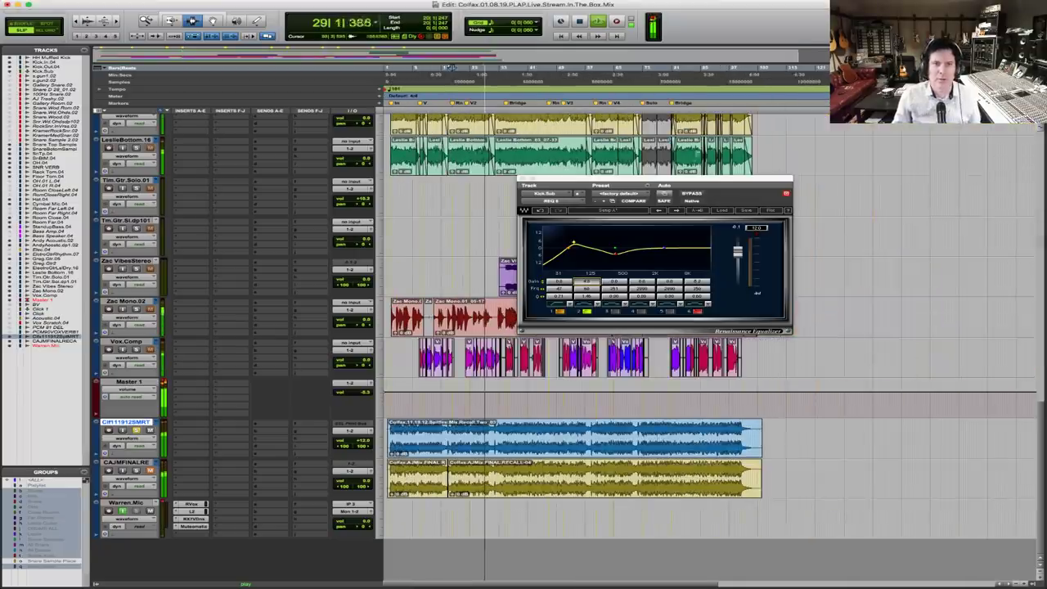
left_click_drag(654, 178, 693, 70)
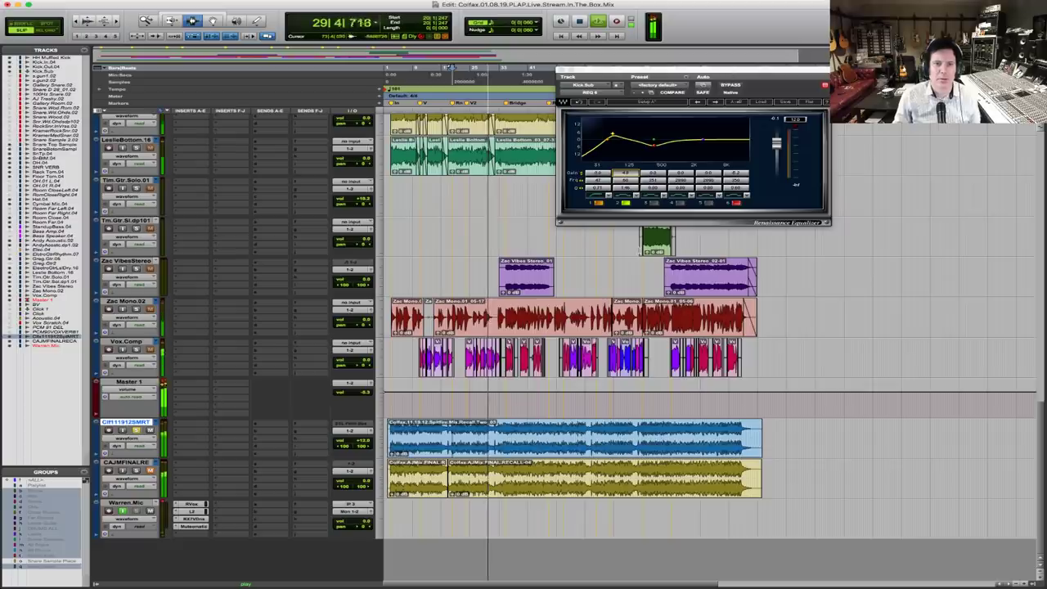
left_click(641, 243)
left_click(627, 247)
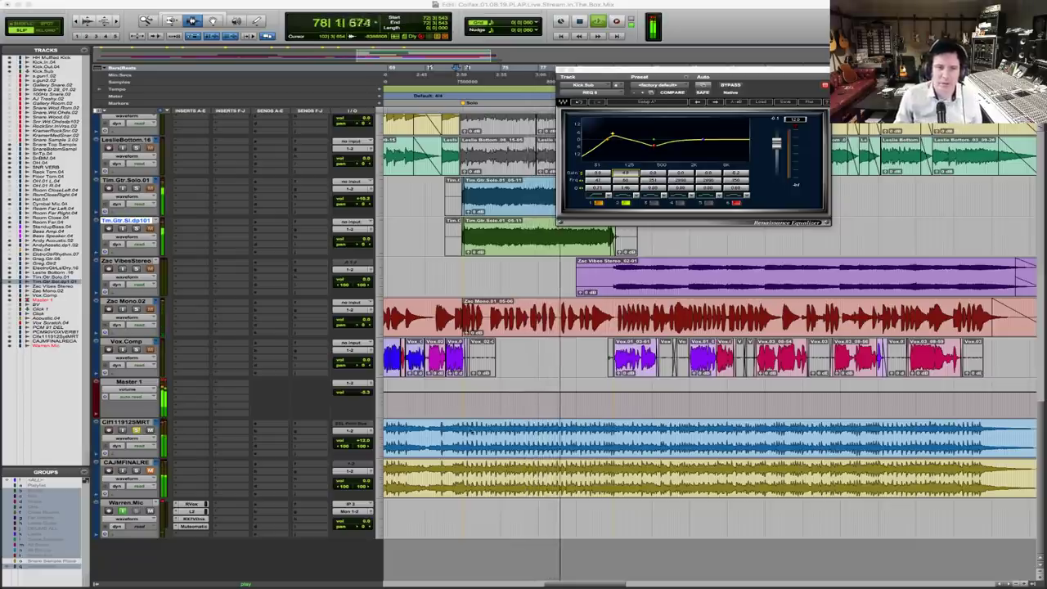
left_click(462, 429)
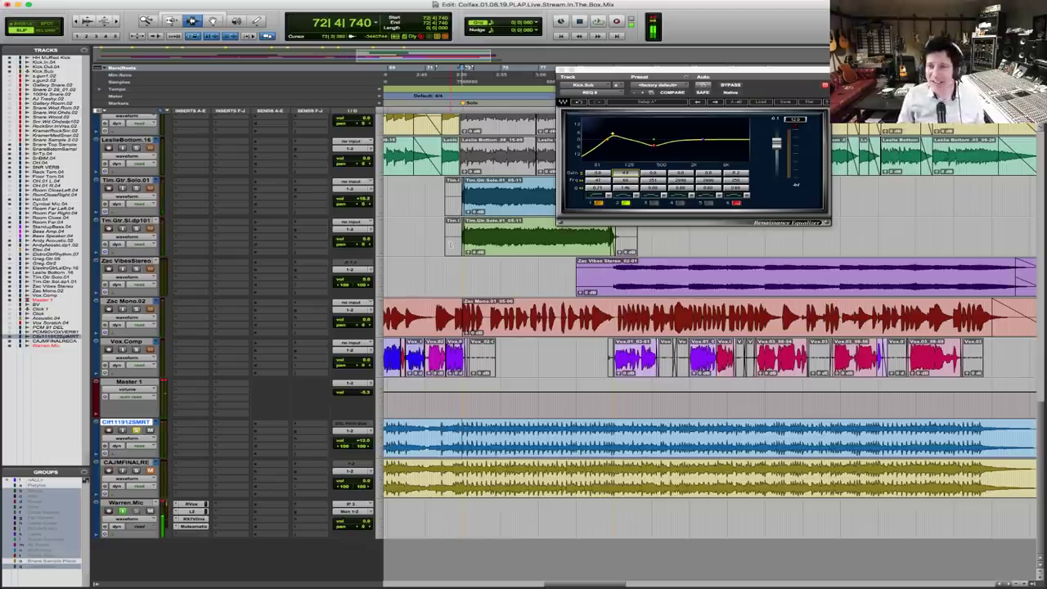
key("space")
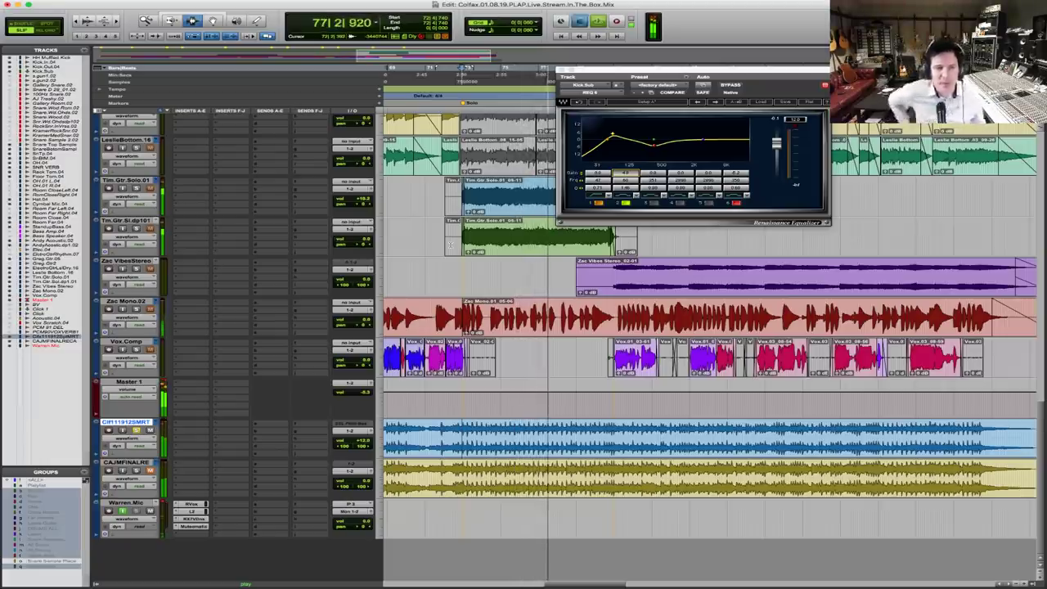
key("space")
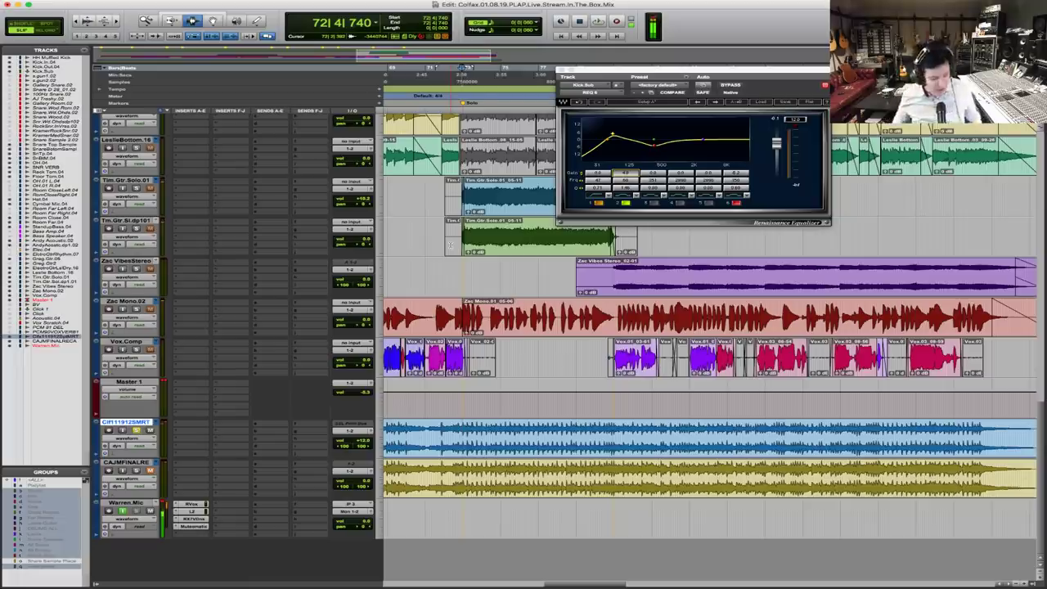
Take the Spitfire reference mix out of solo and snap the edit cursor to 2|1|000 at its clip's start in Grid mode
key("r")
key("r")
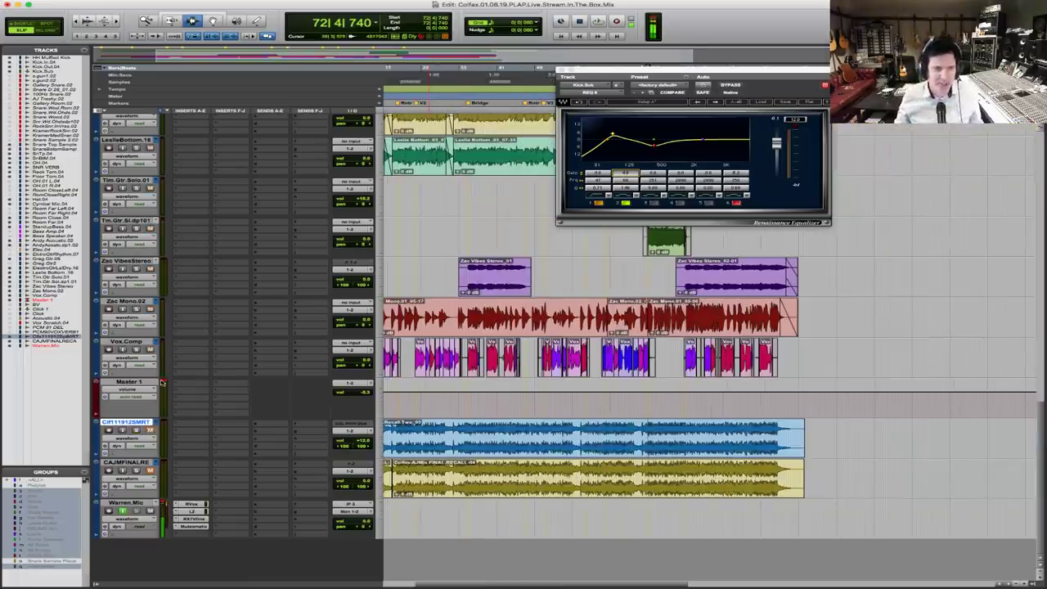
key("F5")
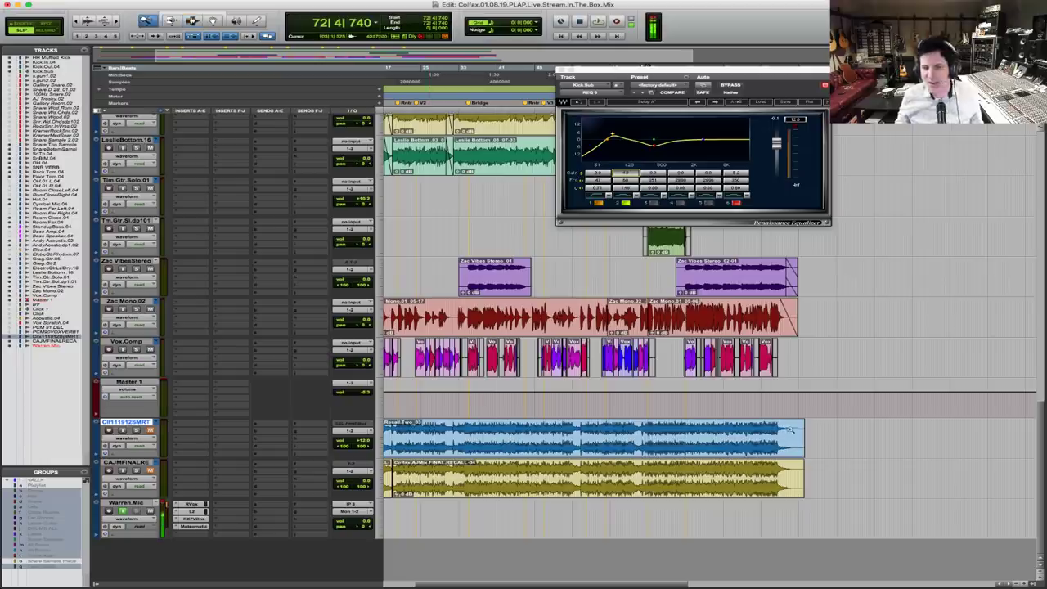
left_click(694, 420)
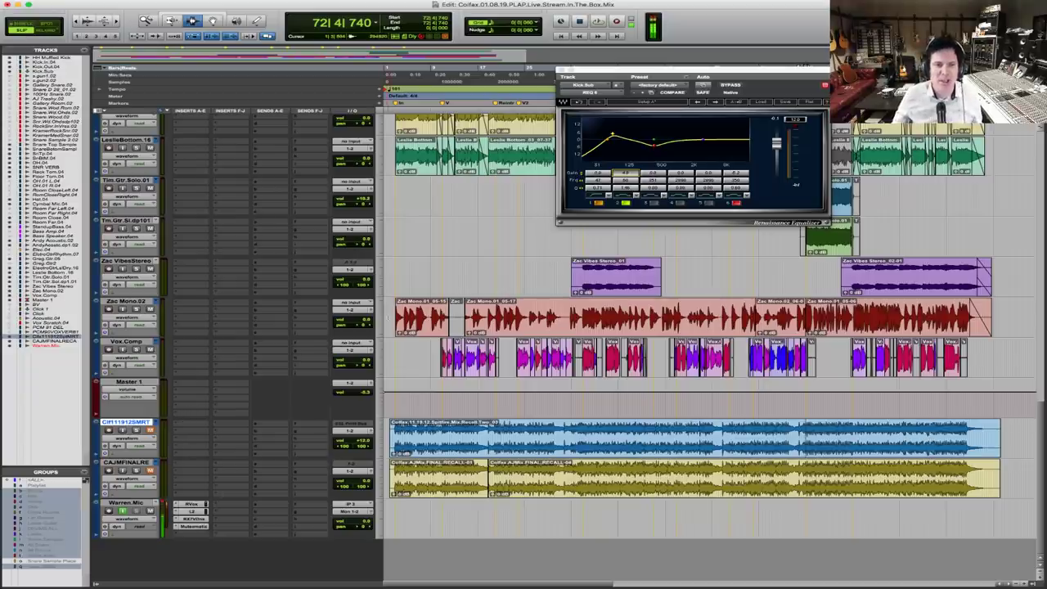
left_click(386, 327)
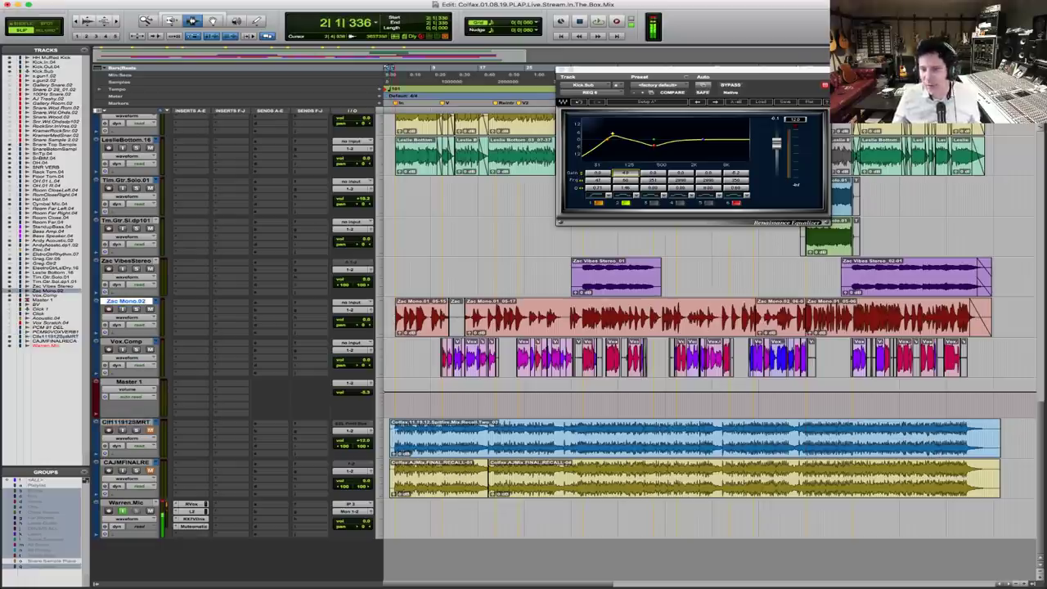
left_click(391, 430)
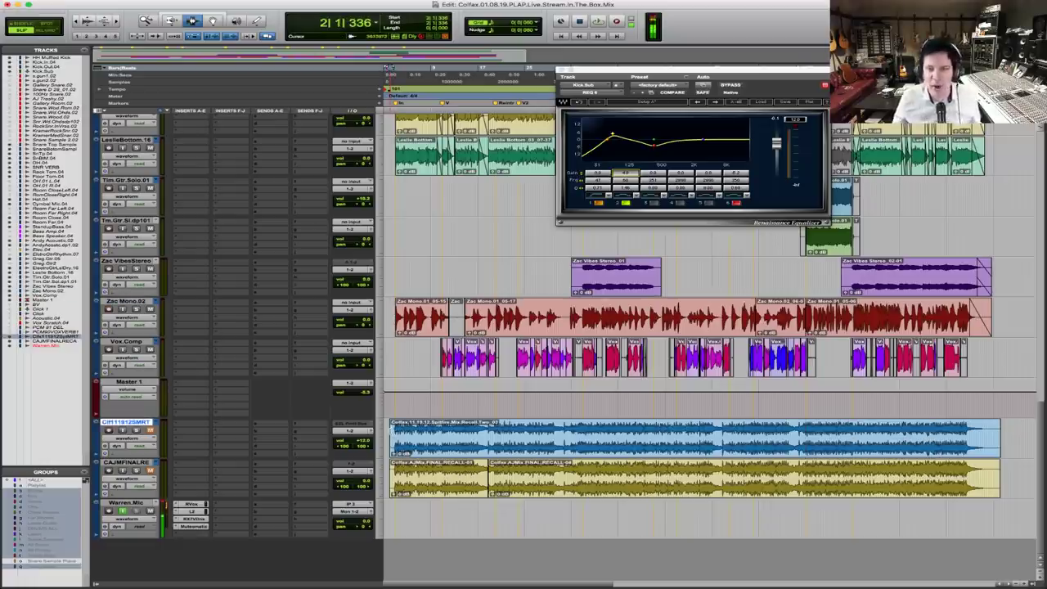
key("super+bracketright")
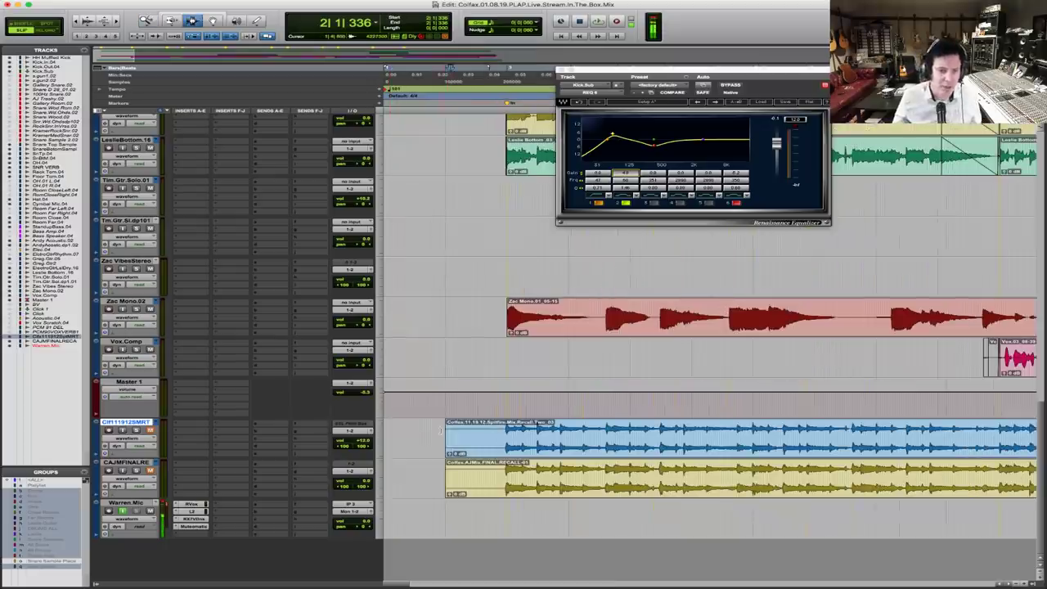
left_click(446, 426)
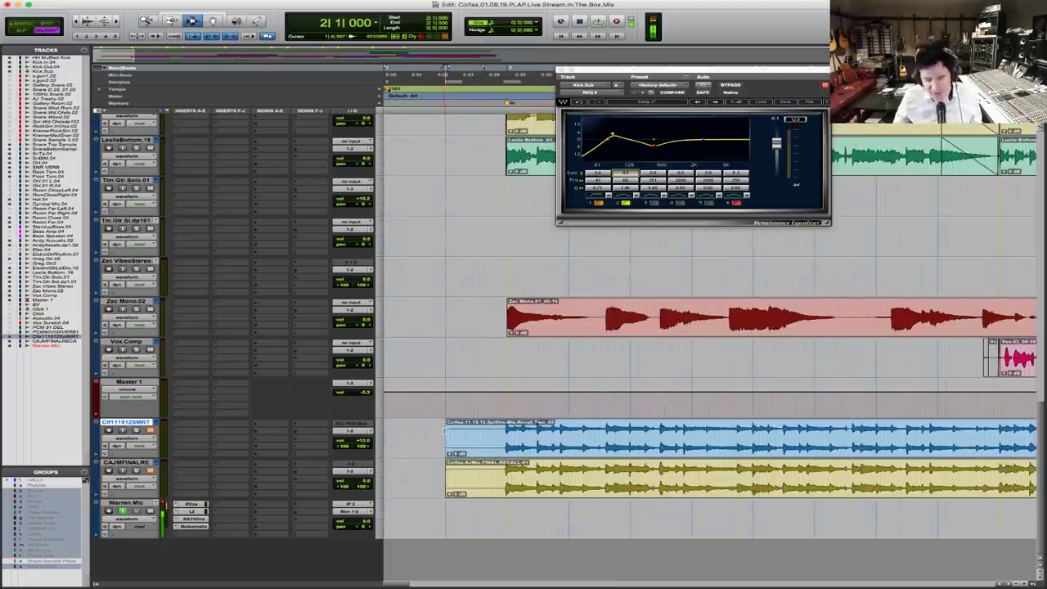
Examine the song's full arrangement across the bass, guitar, vibes and vocal tracks
scroll(447, 427, "up", 5)
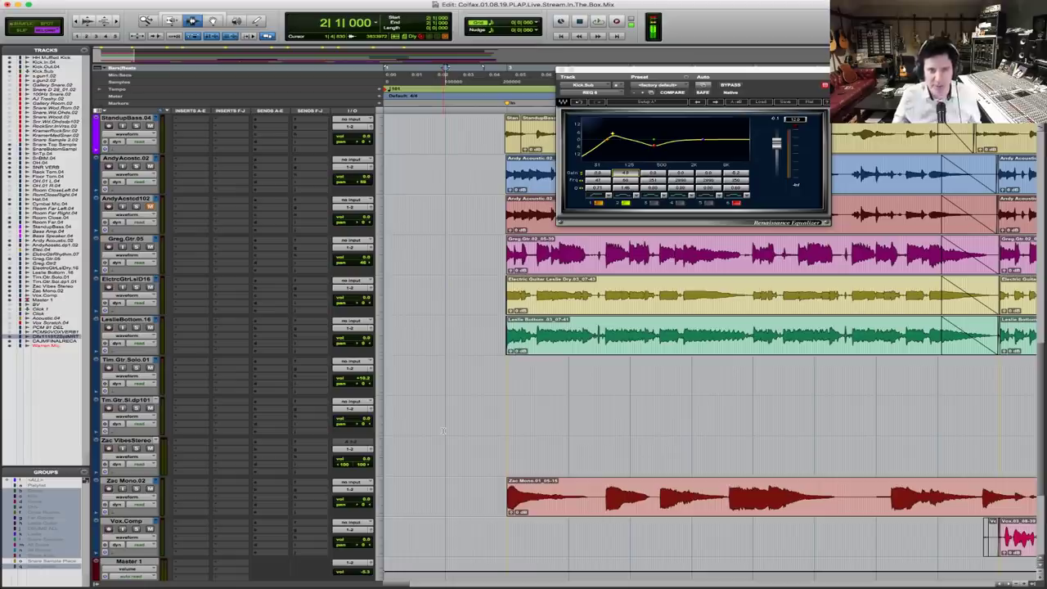
key("r")
key("r")
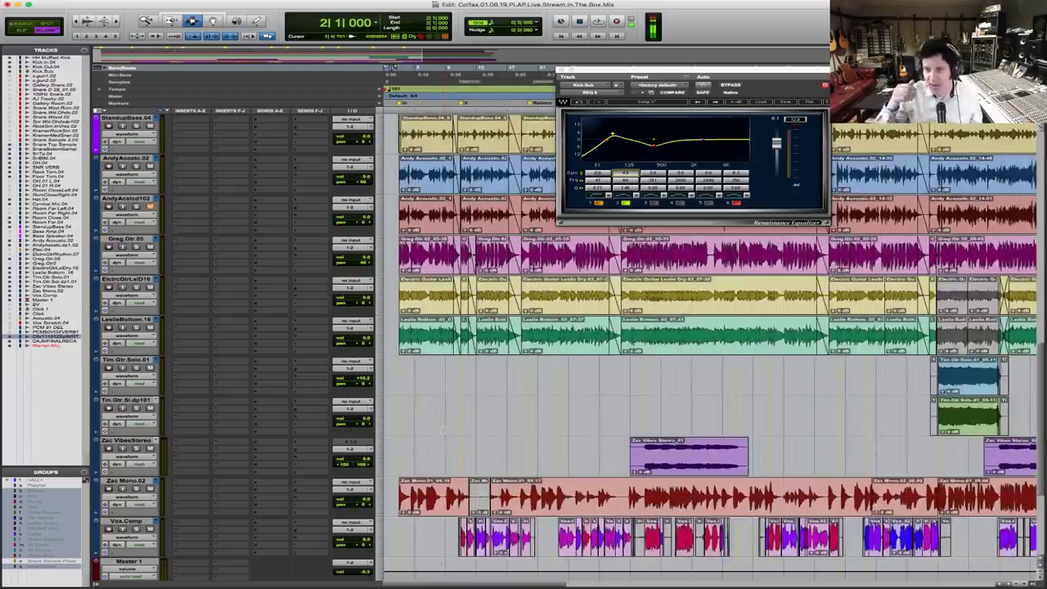
key("r")
key("r")
key("F5")
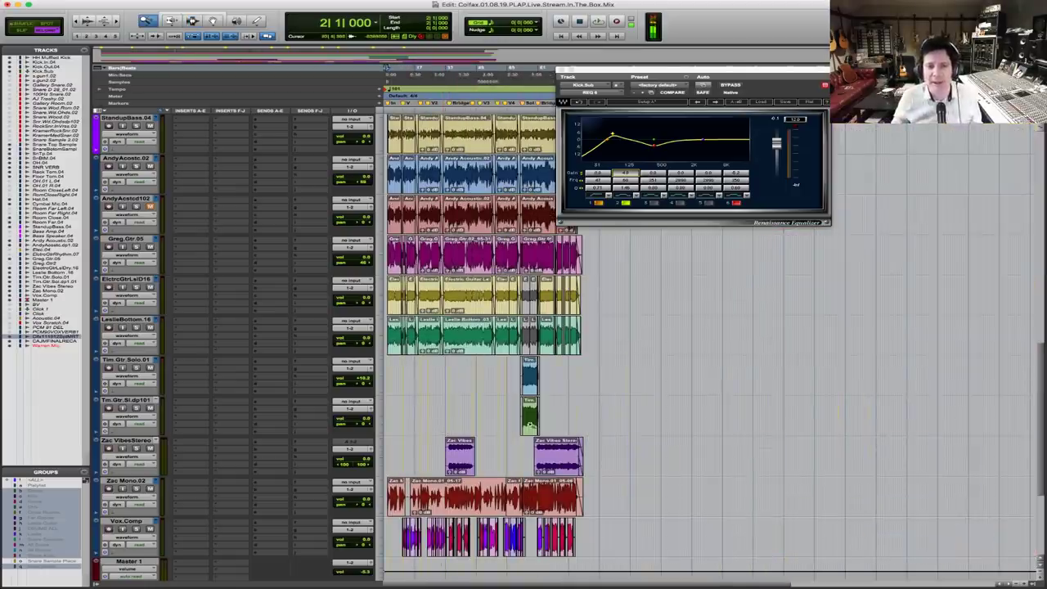
left_click_drag(609, 322, 251, 306)
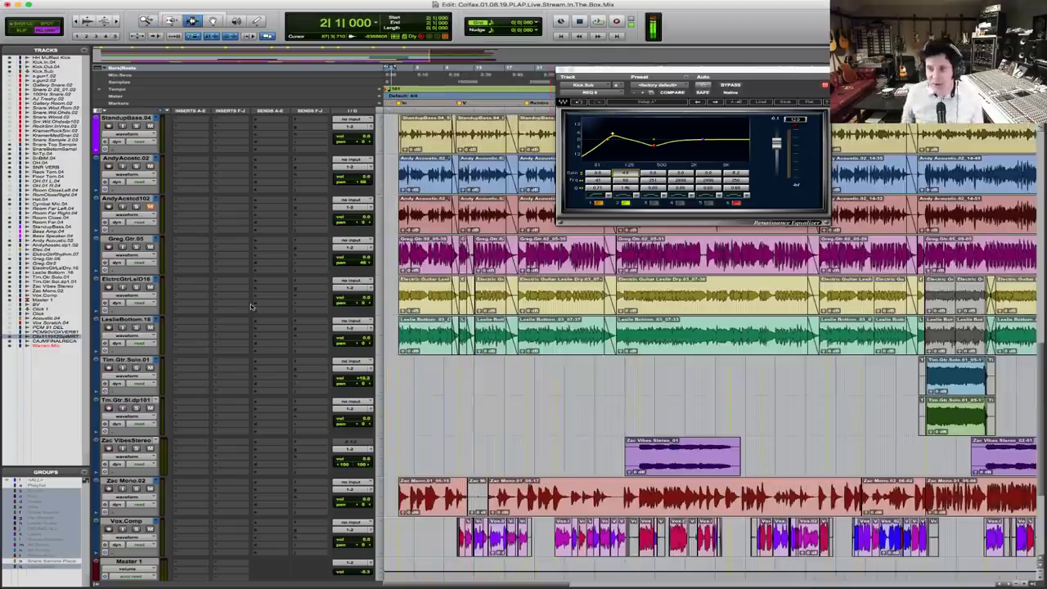
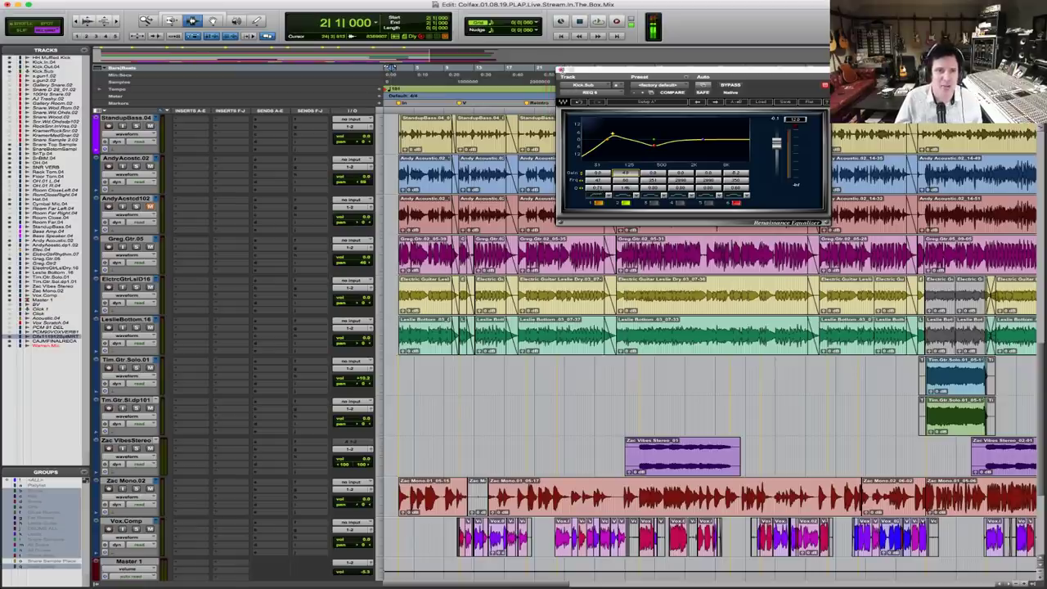
Play the soloed kick tracks from 1|1|000, close the Kick.Sub equalizer window, and stop playback
scroll(549, 294, "up", 10)
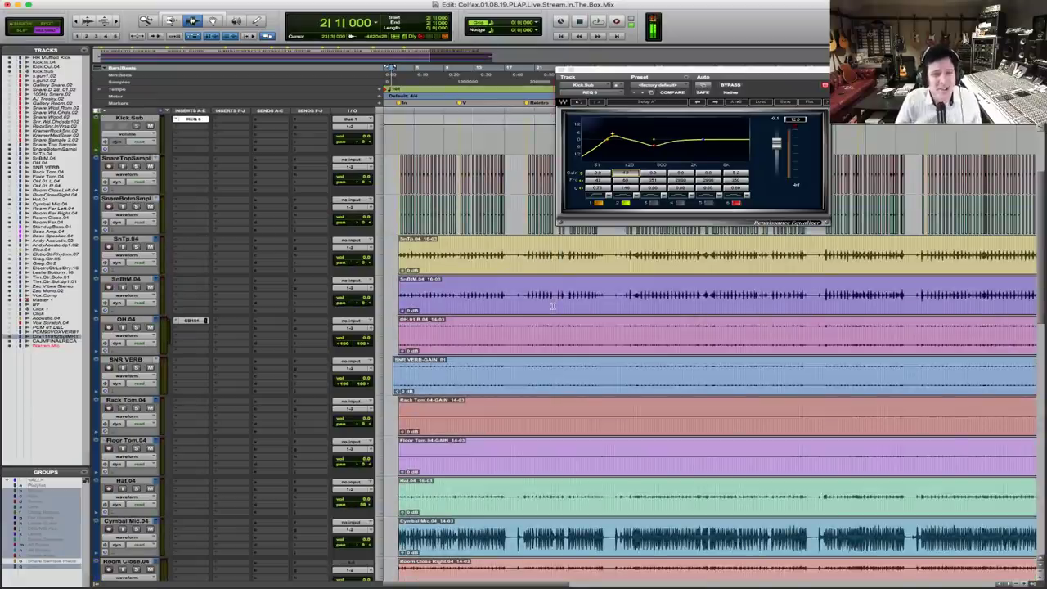
scroll(552, 305, "down", 15)
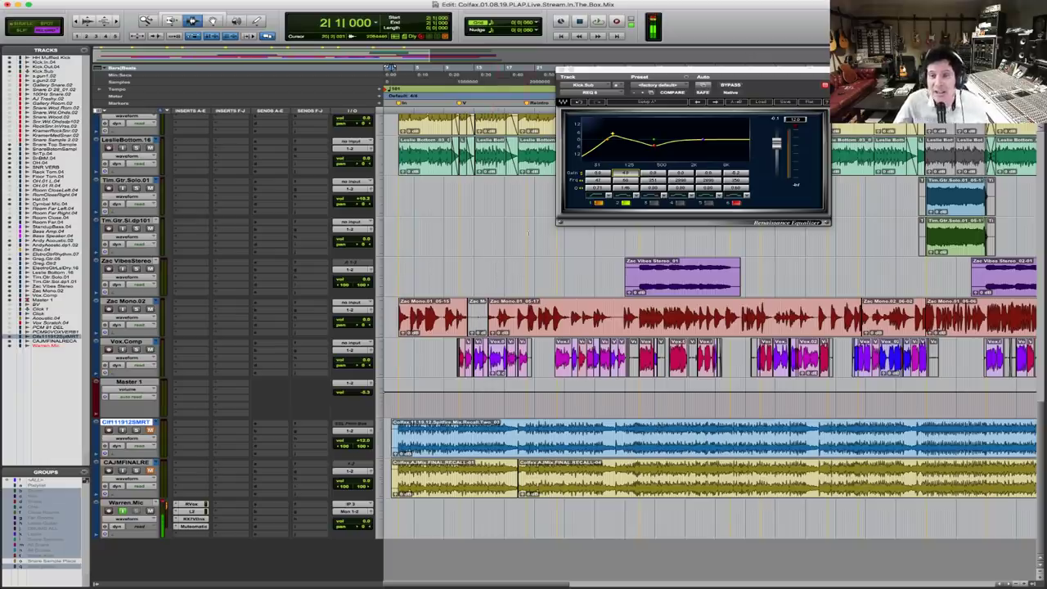
scroll(604, 342, "up", 20)
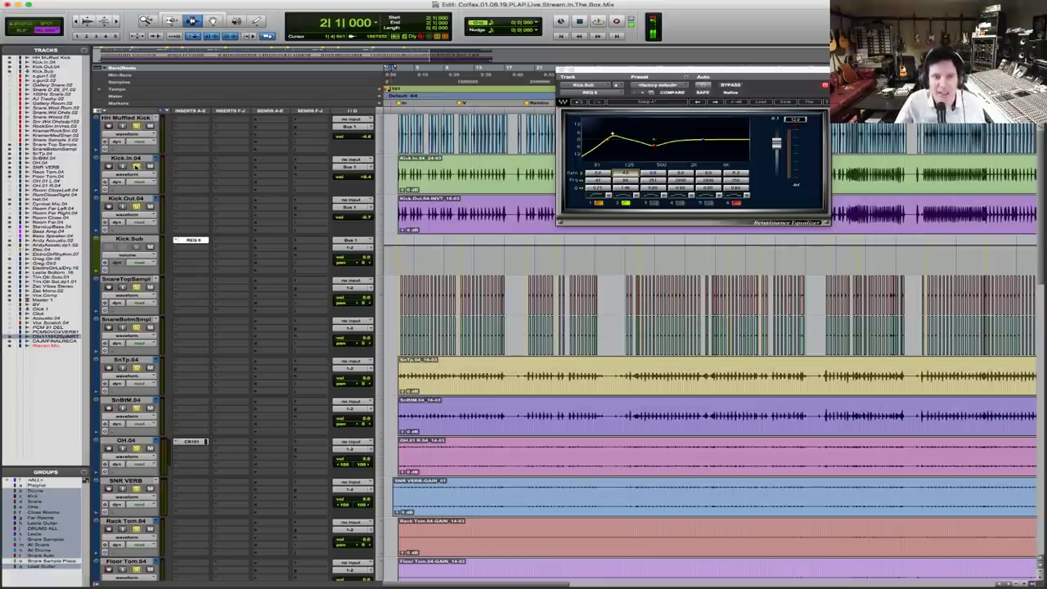
key("space")
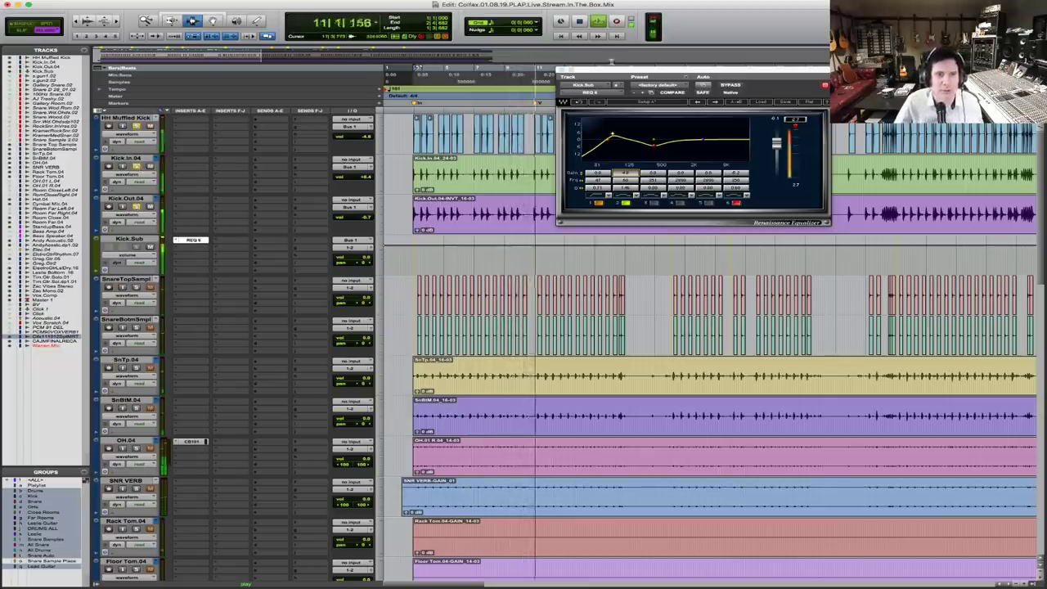
left_click(561, 72)
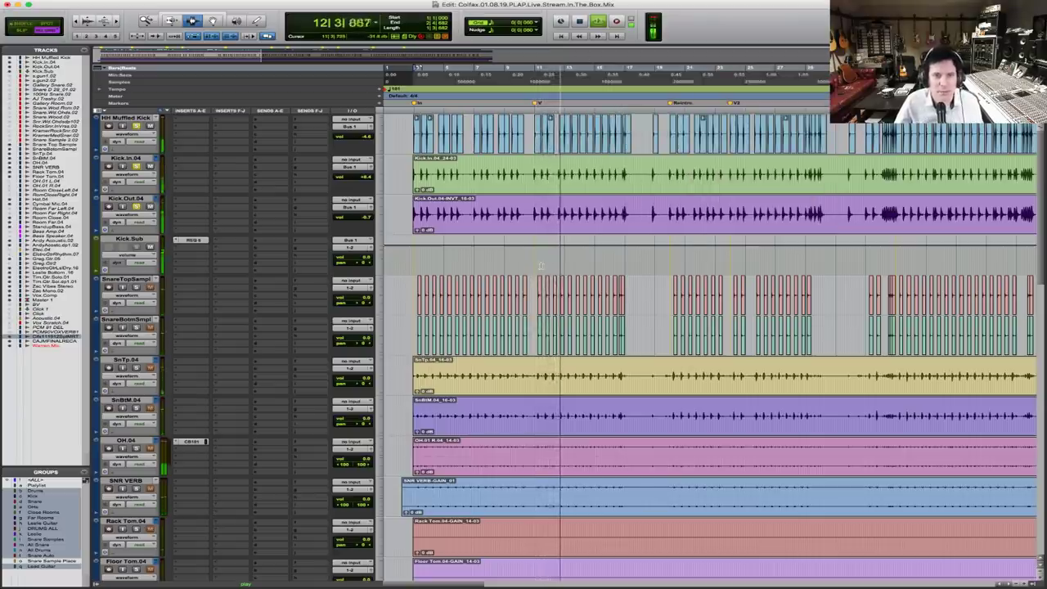
key("space")
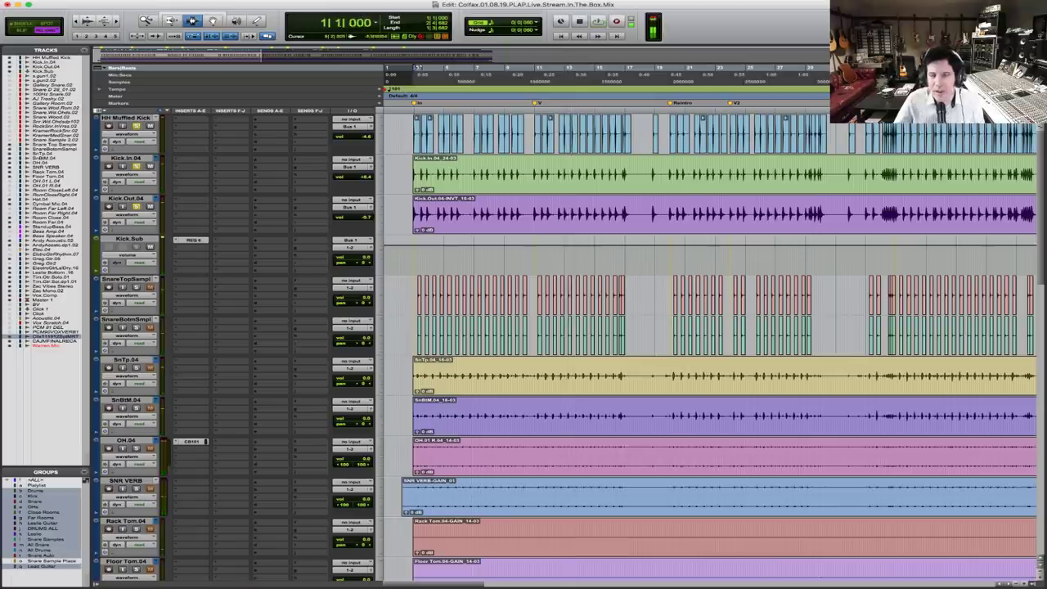
Reopen the REQ 6 equalizer on Kick.Sub, boost its fifth band to 3.2 dB, audition the kick, and close the equalizer
left_click(193, 240)
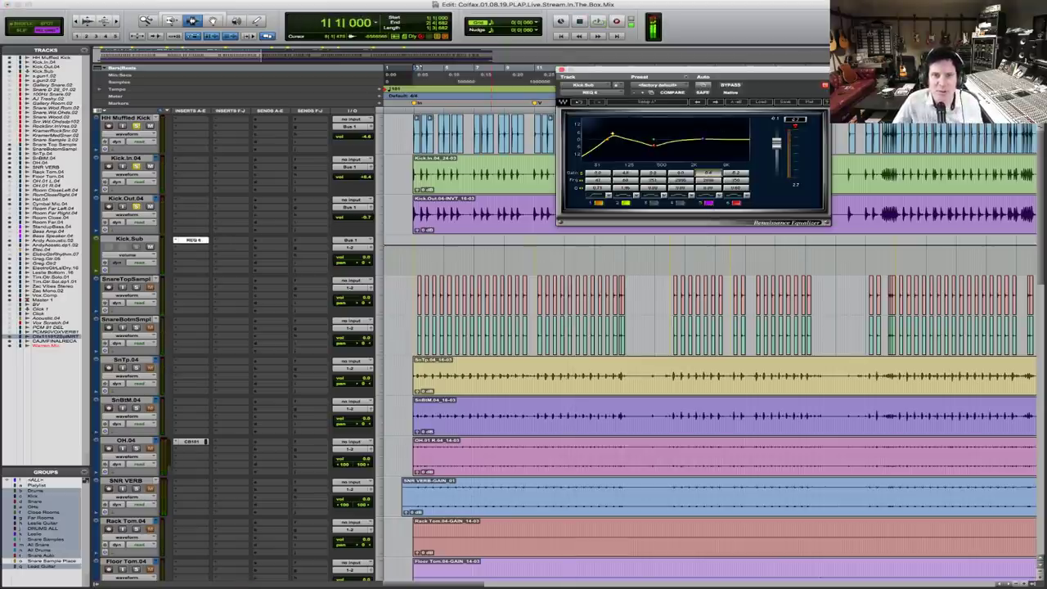
key("space")
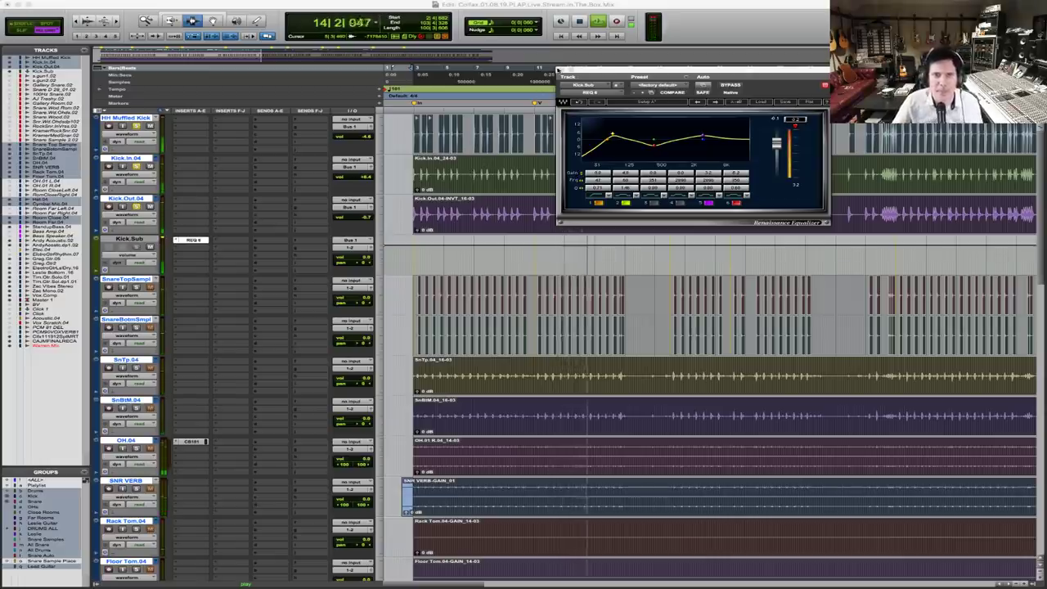
left_click(561, 71)
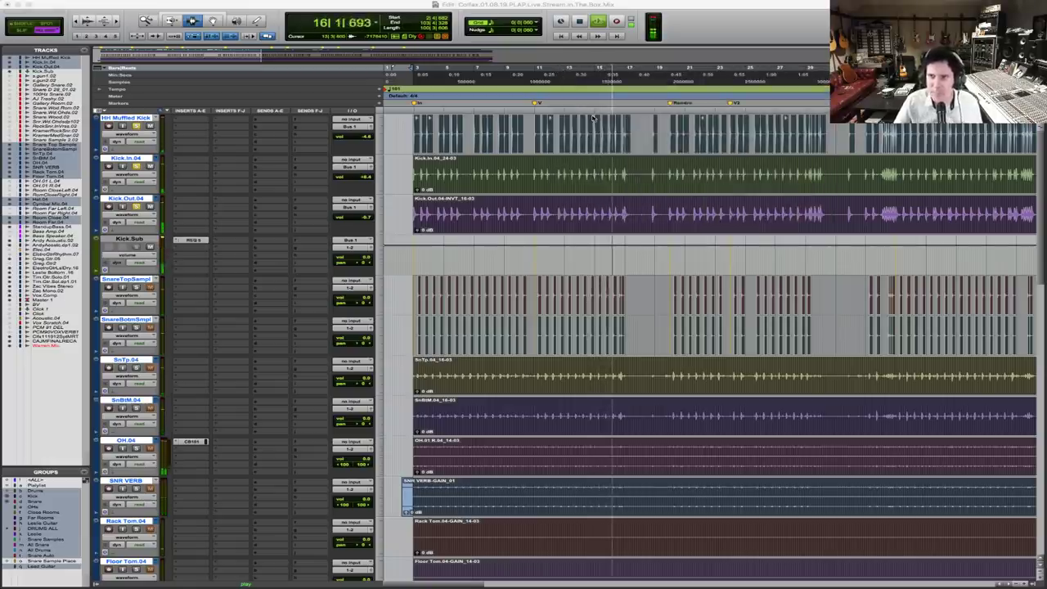
left_click(566, 67)
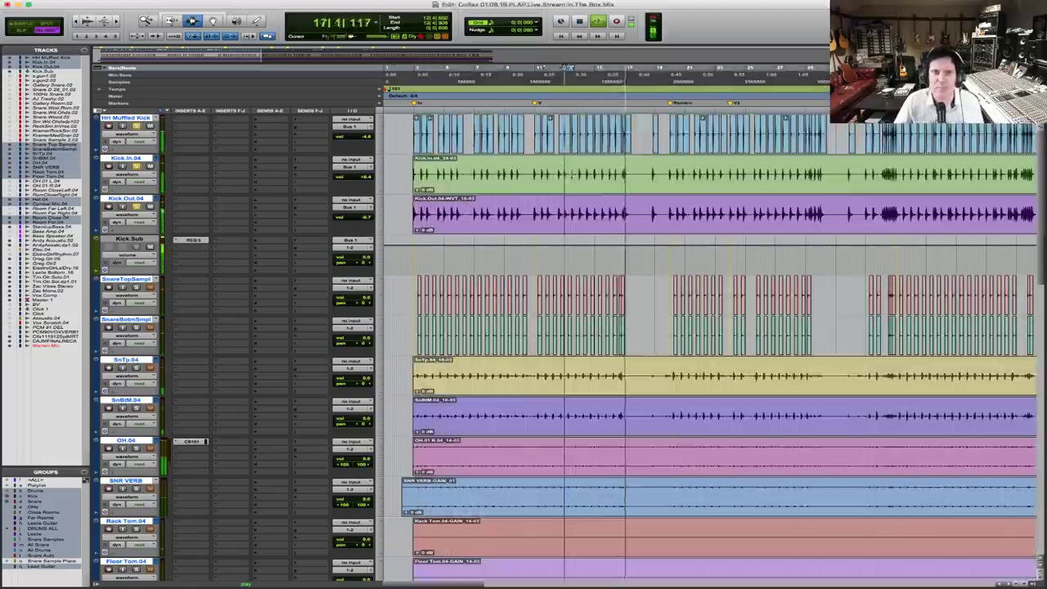
key("space")
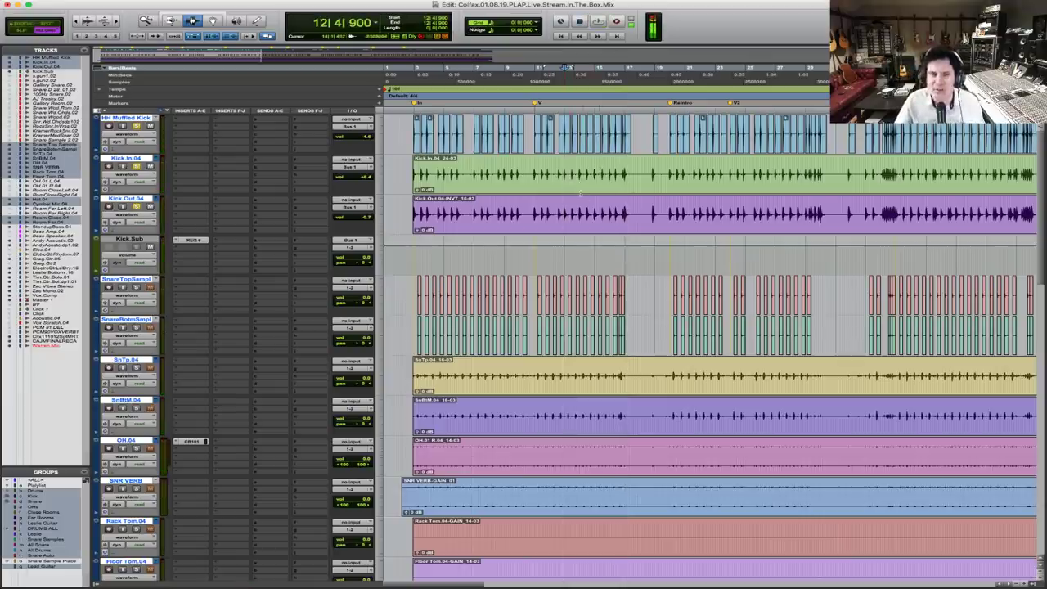
Audition the soloed kick tracks from the start of the drum clips at 2|4|682, then stop playback
left_click(576, 193)
key("space")
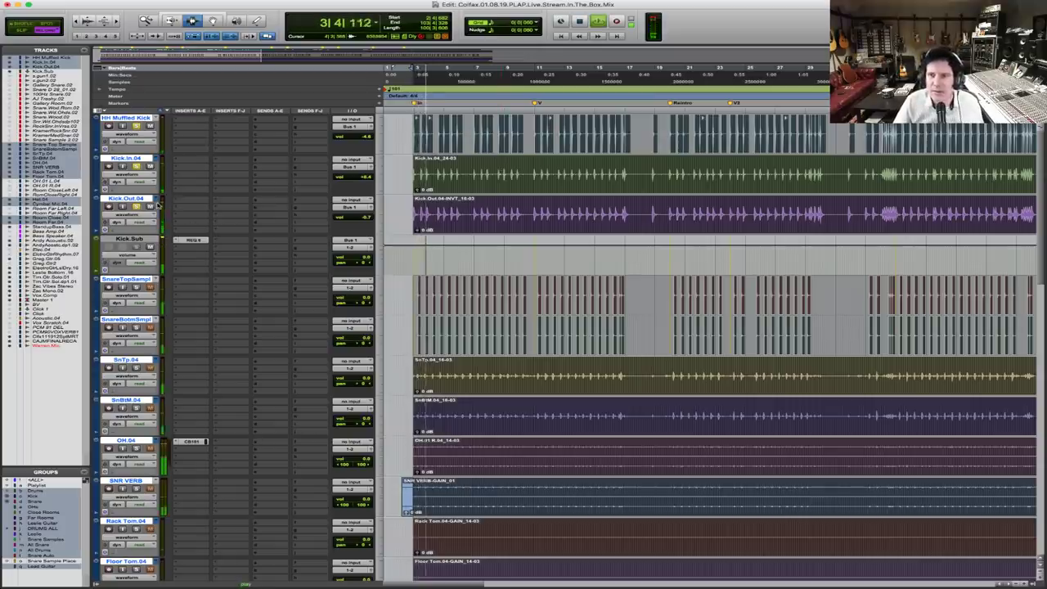
key("space")
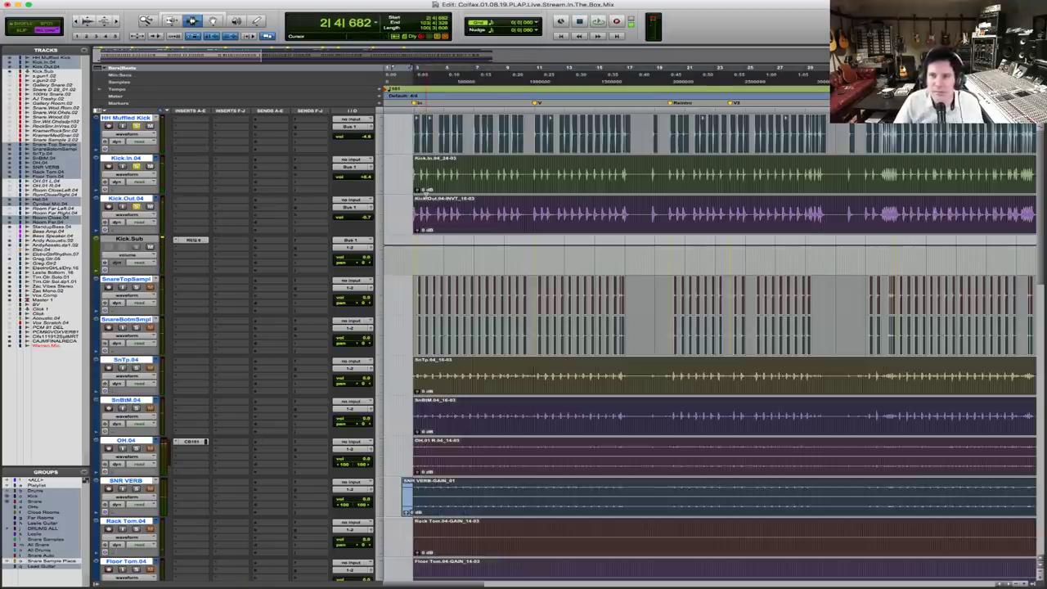
key("space")
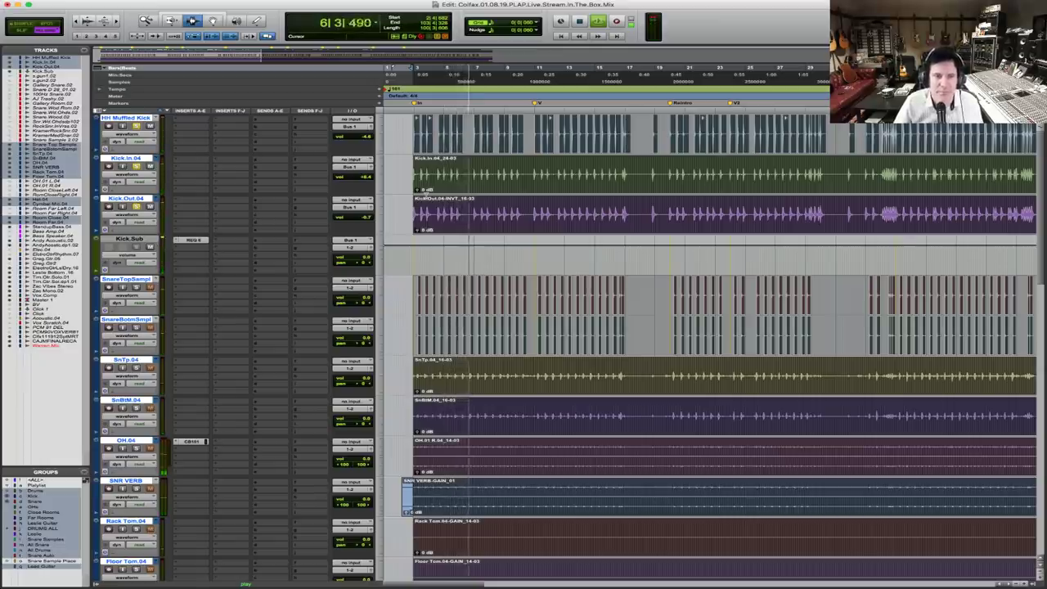
key("space")
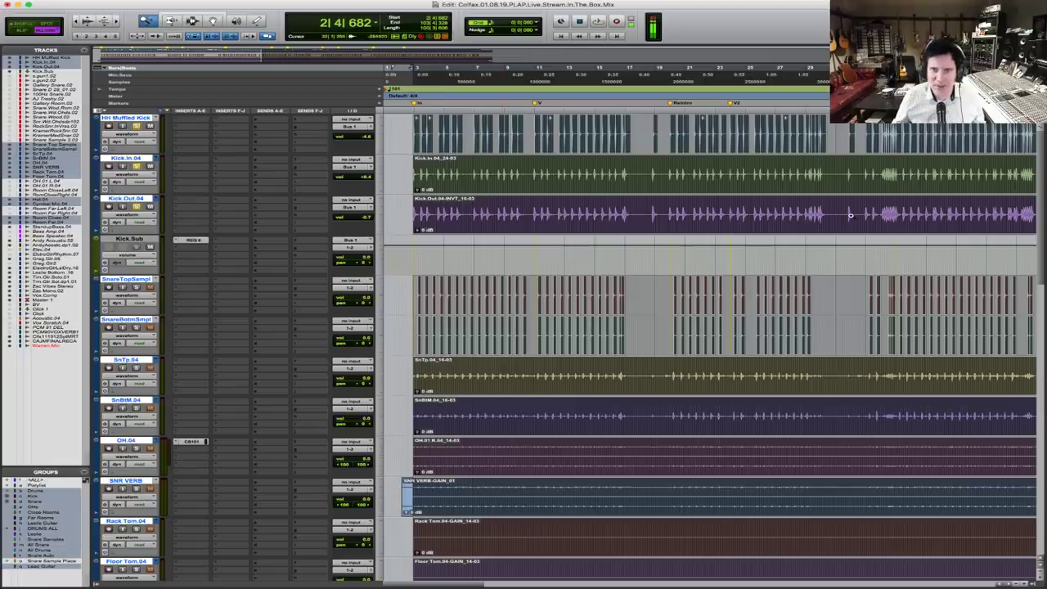
Place the edit cursor at 2|4|900, right at the first kick hit
scroll(395, 173, "up", 2, "alt")
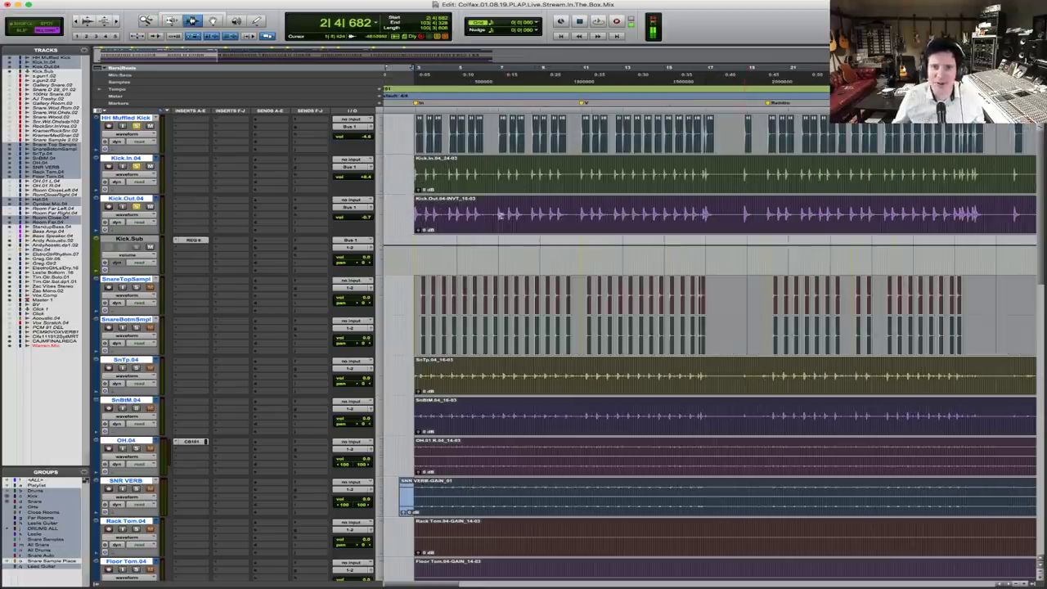
left_click_drag(412, 217, 563, 216)
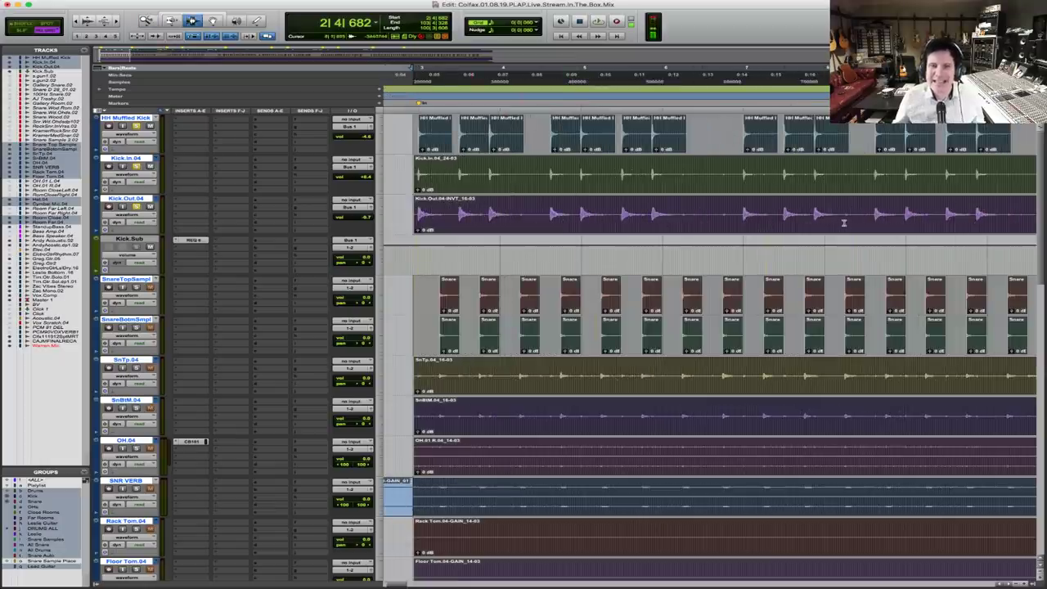
left_click(418, 206)
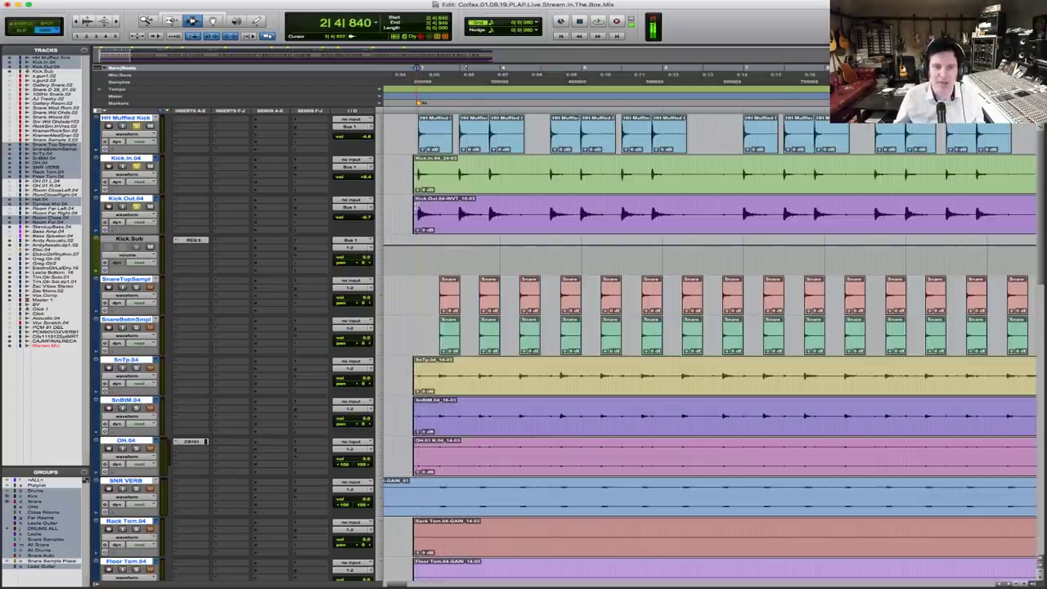
key("r")
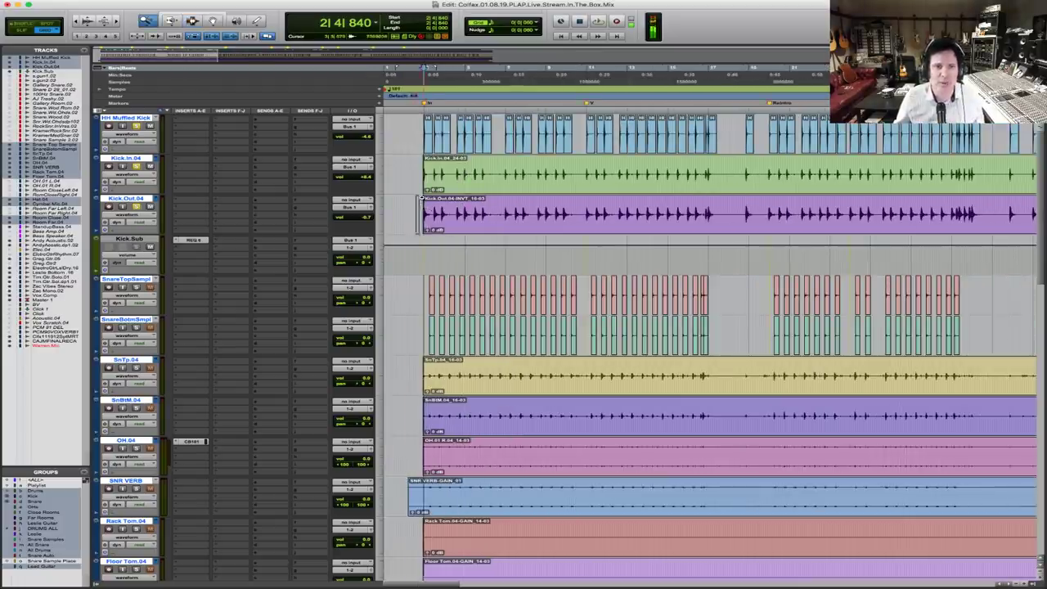
left_click(471, 202)
left_click(482, 261)
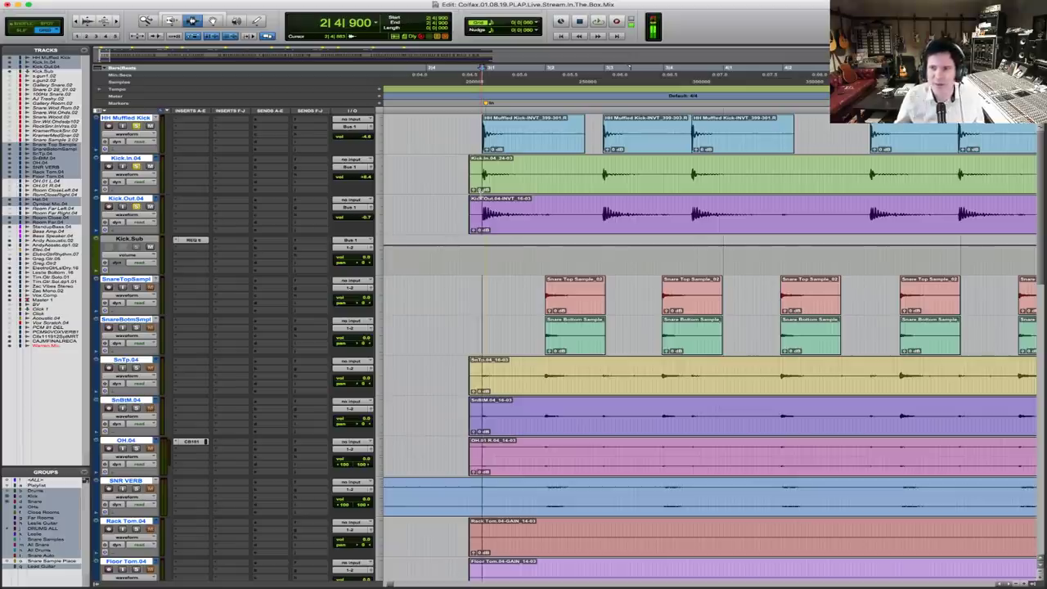
Play the kick from 2|4|900, solo SnTp.04 and SnBtM.04 as well, and audition kick and snare from 3|1|720
key("space")
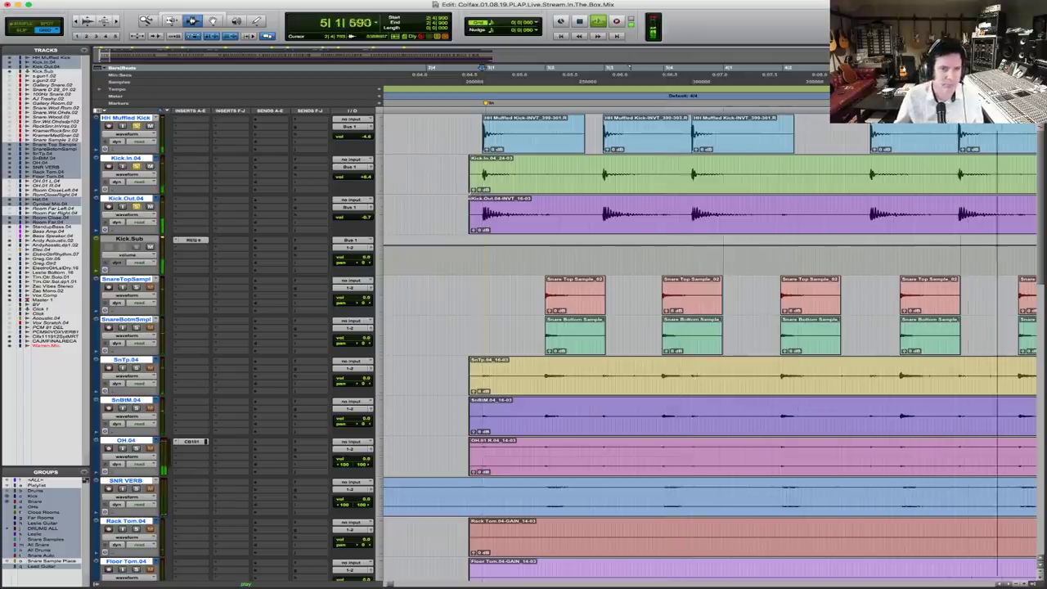
key("super+bracketleft")
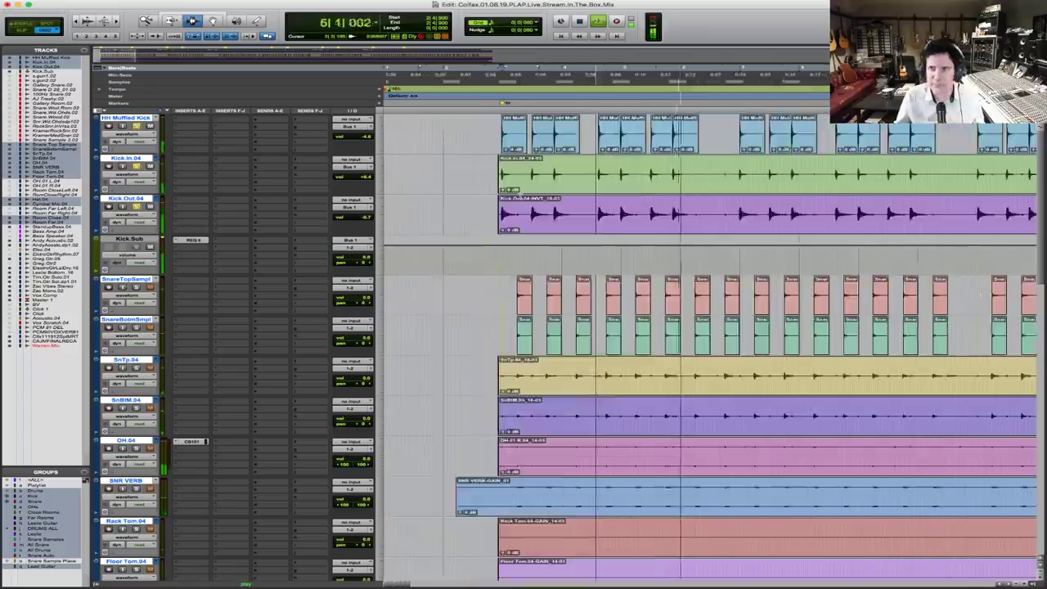
key("space")
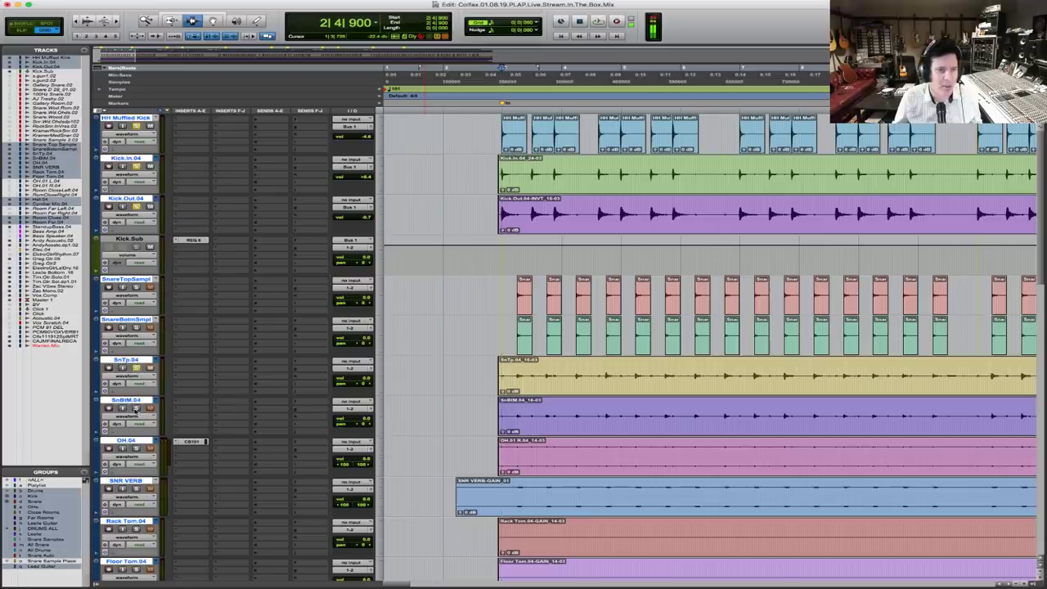
key("space")
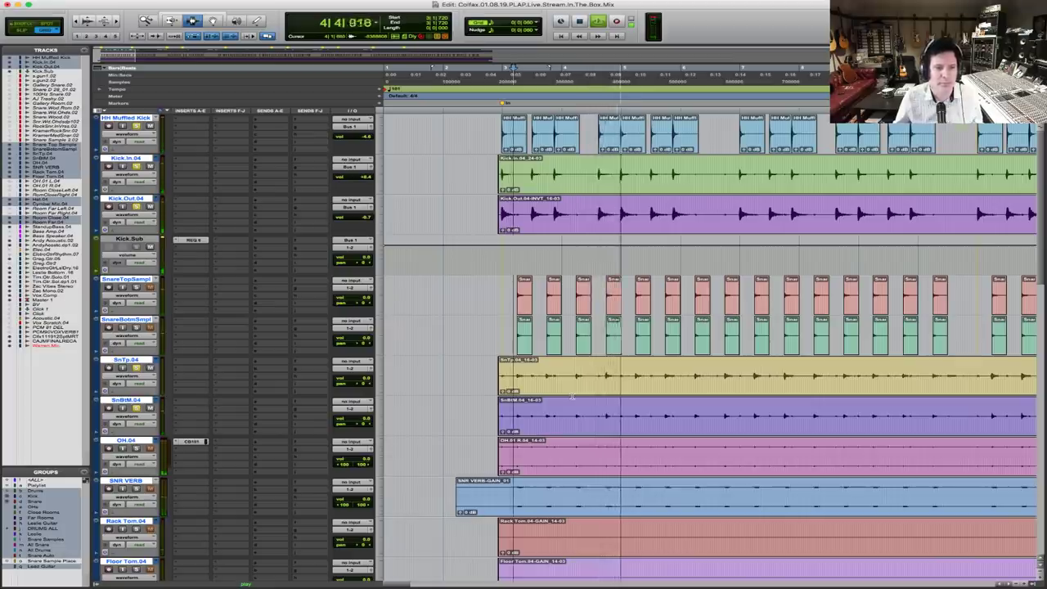
Select the grouped snare tracks SnTp.04 and SnBtM.04 and route both their outputs to Bus 2 (Mono)
scroll(287, 276, "down", 2)
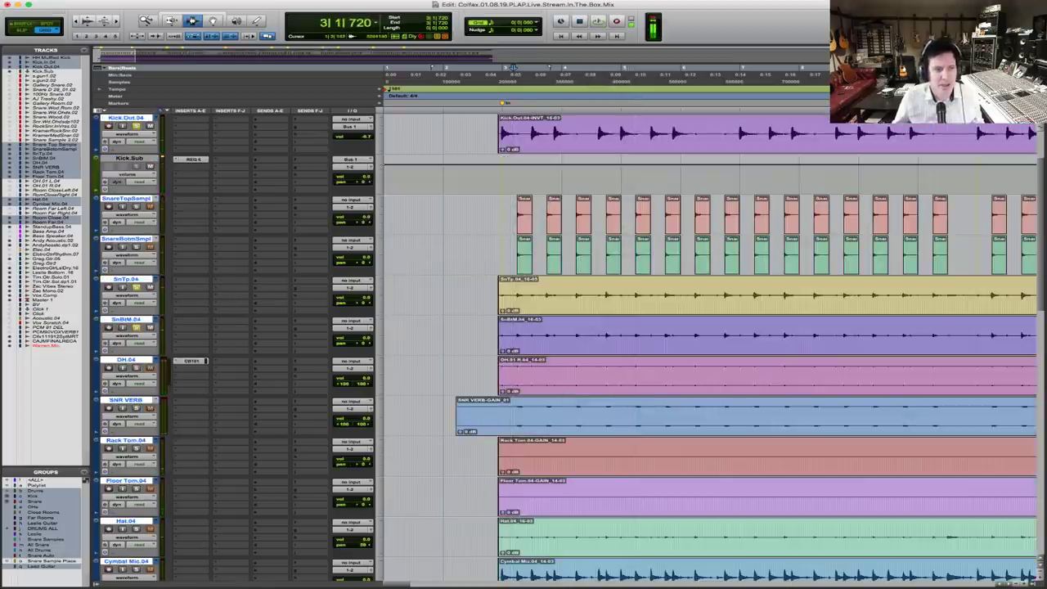
left_click(593, 299)
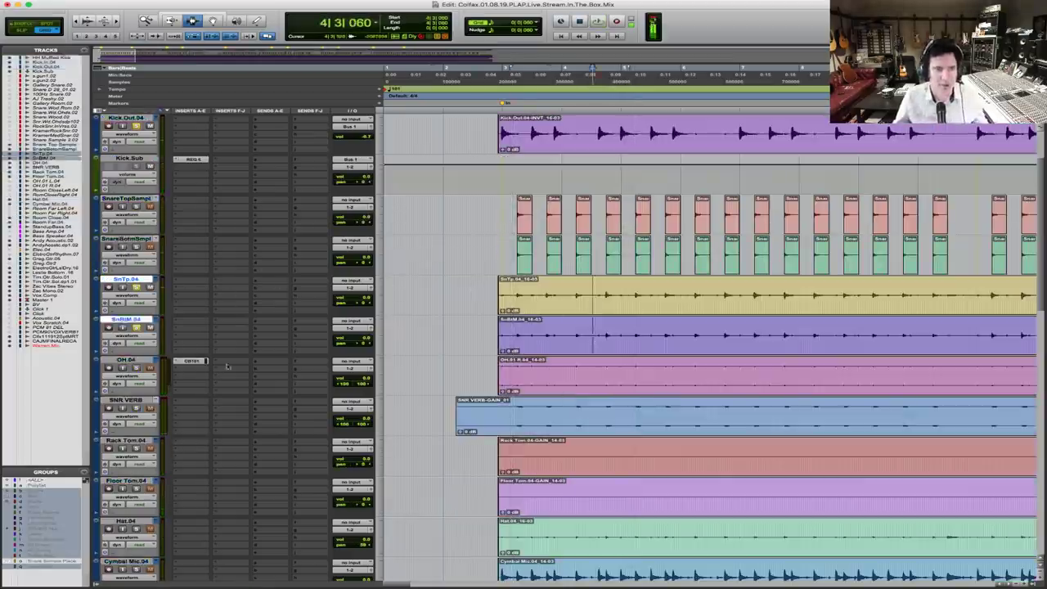
left_click(357, 291)
mouse_move(360, 296)
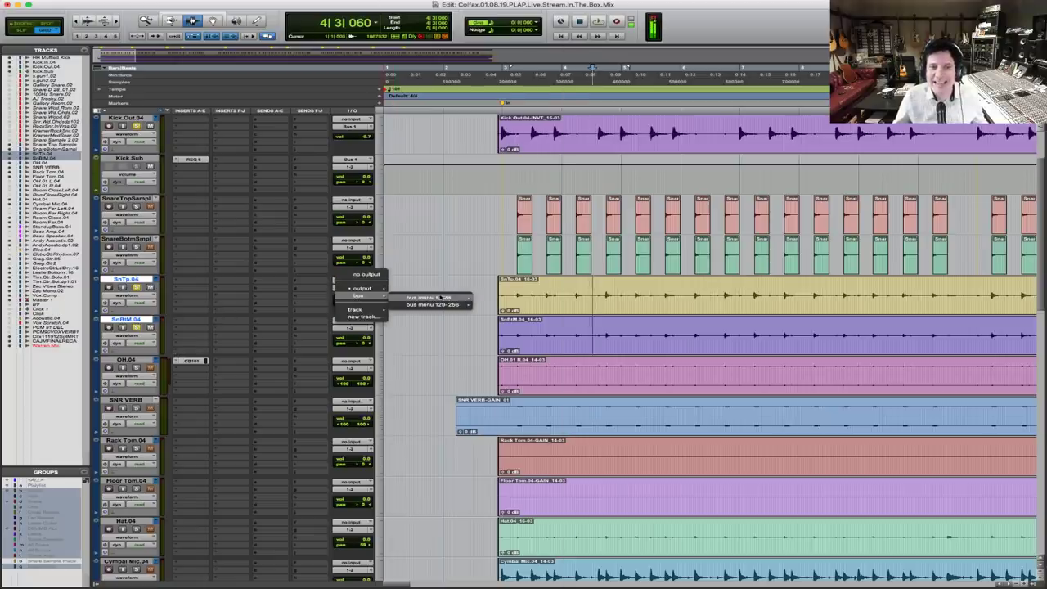
mouse_move(434, 297)
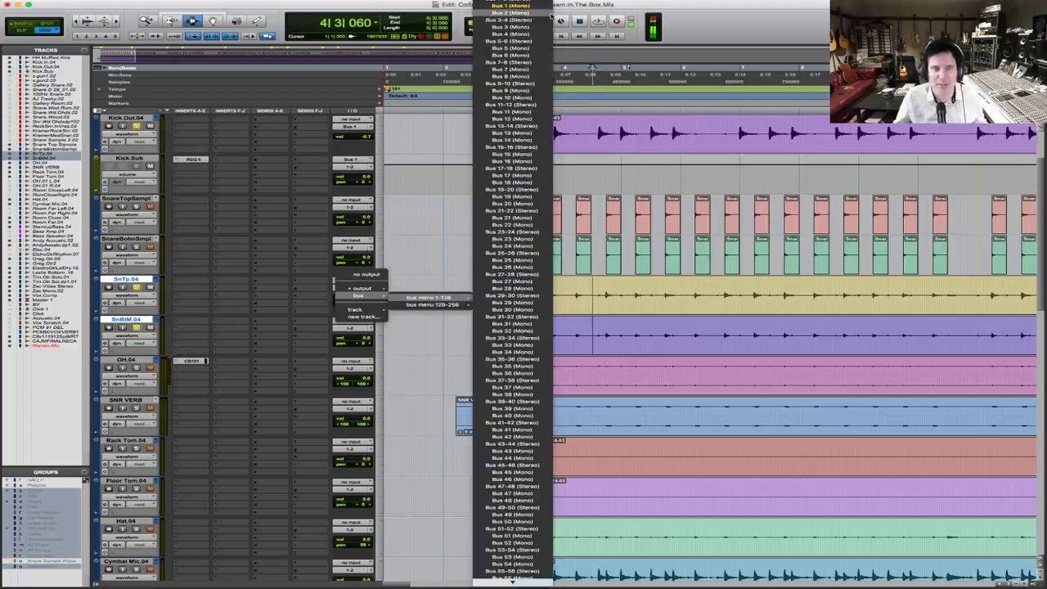
left_click(701, 275)
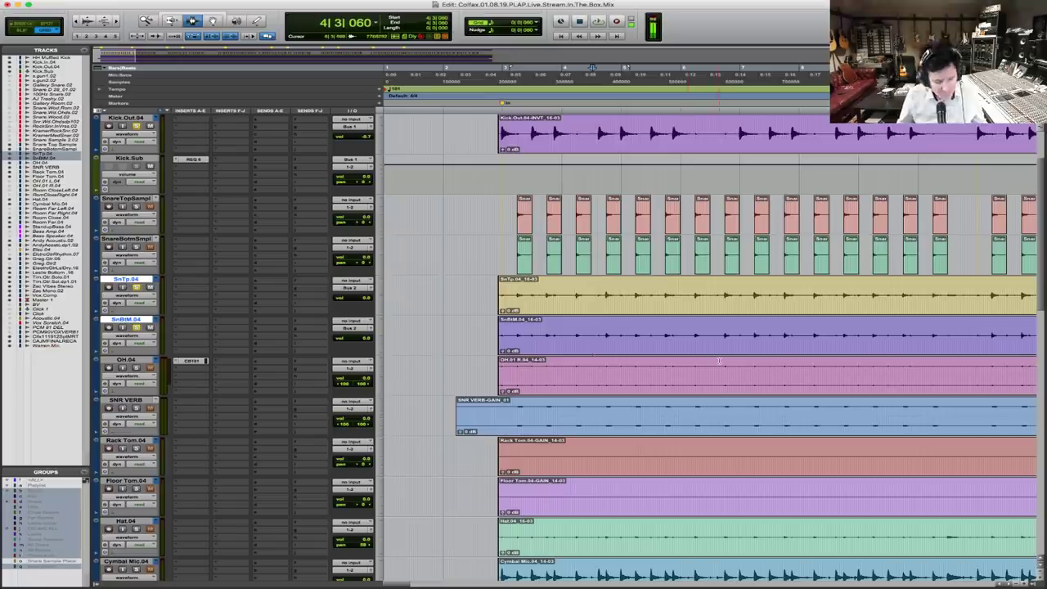
Create a mono aux track named Snare.Sub below SnBtM.04 with Bus 2 as its input
key("super+shift+n")
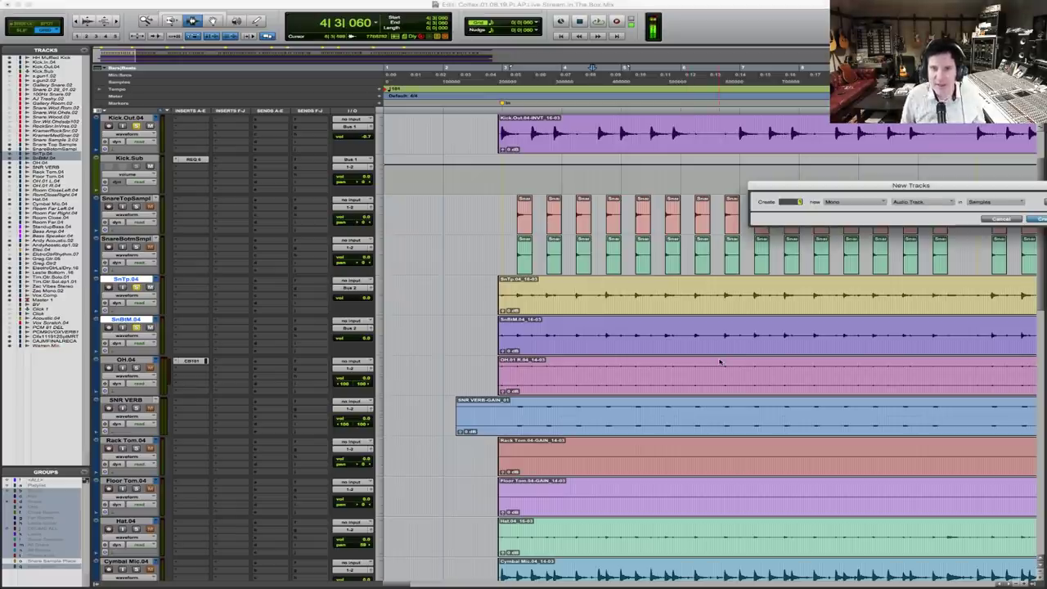
key("Return")
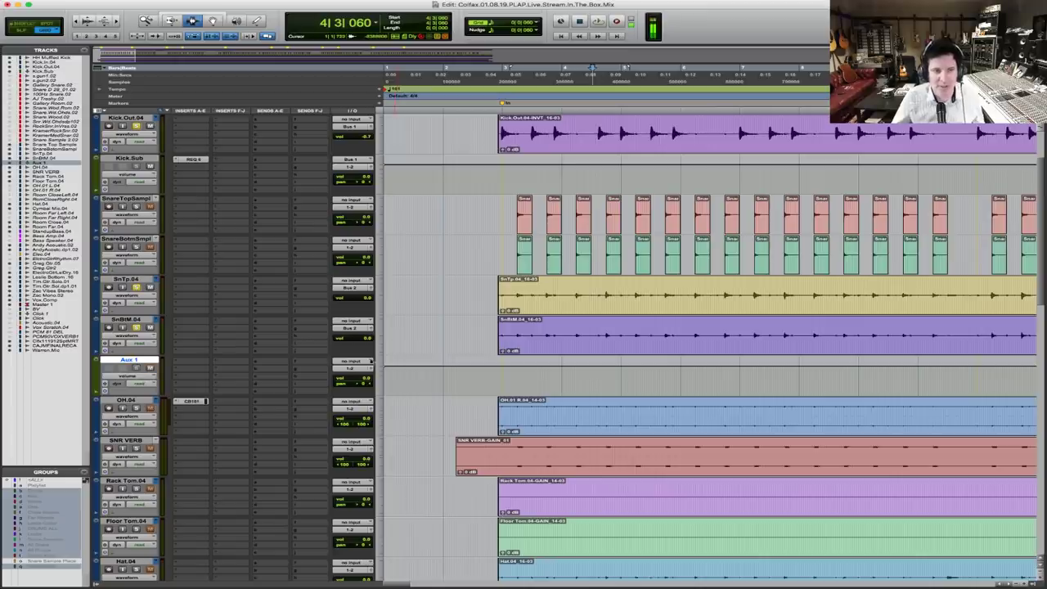
left_click(357, 361)
mouse_move(359, 385)
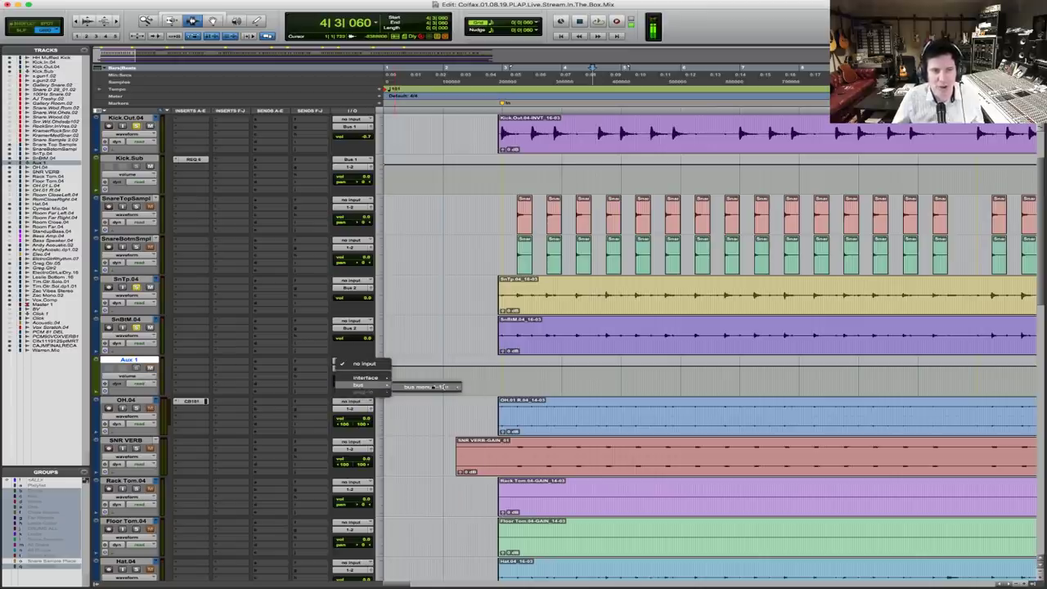
mouse_move(425, 386)
left_click(499, 12)
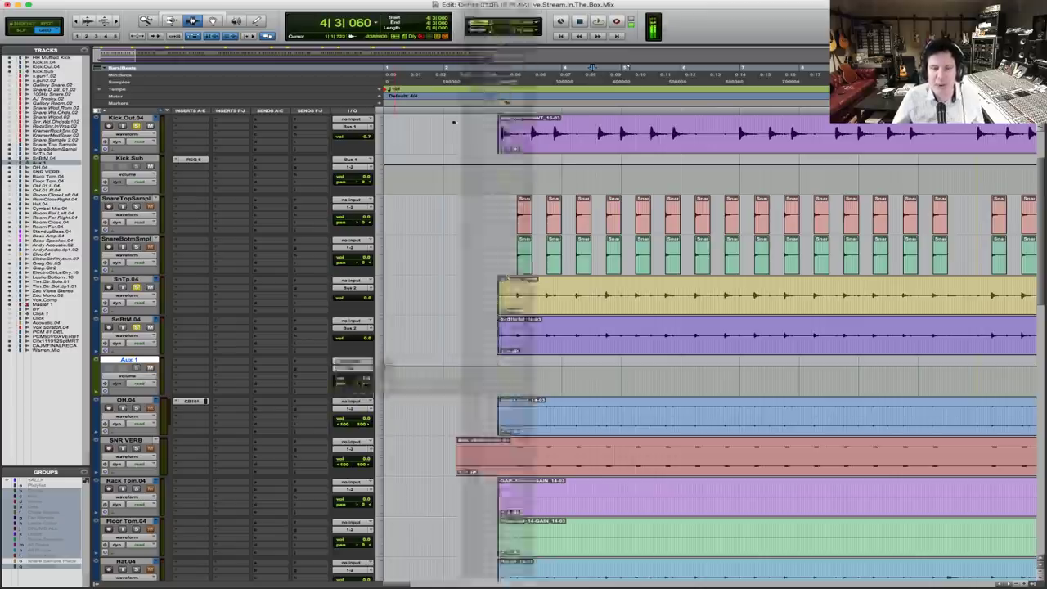
double_click(139, 361)
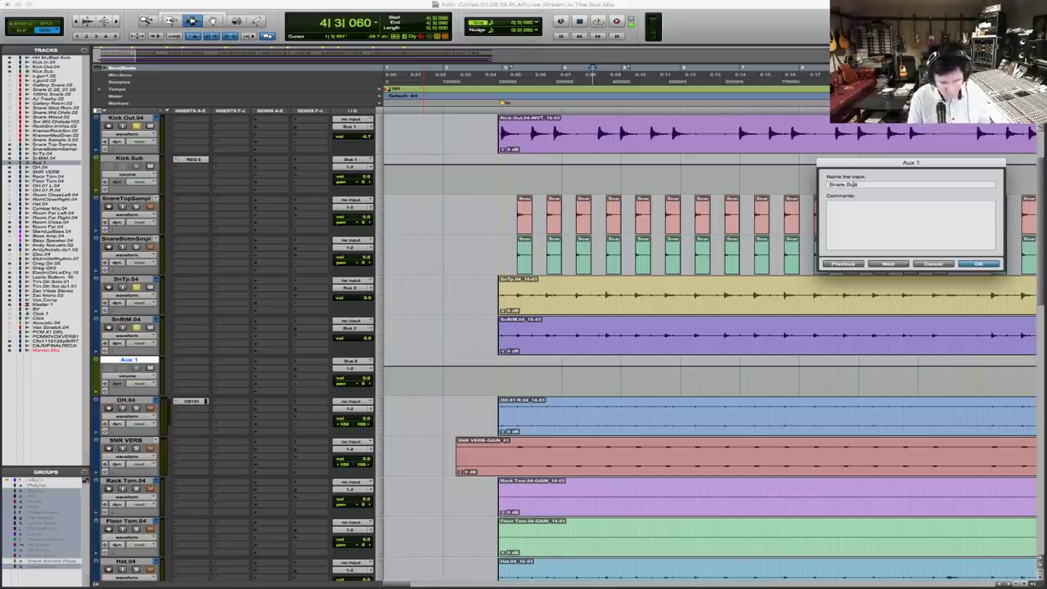
key("Return")
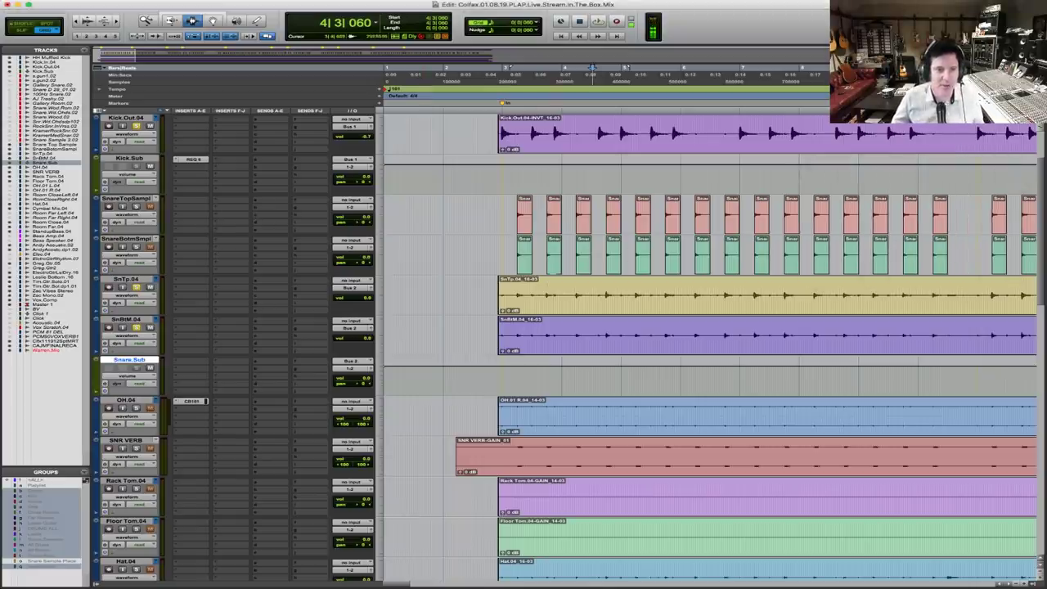
Audition the soloed kick and snare tracks from 3|1|900, playing the passage twice
left_click(517, 295)
key("space")
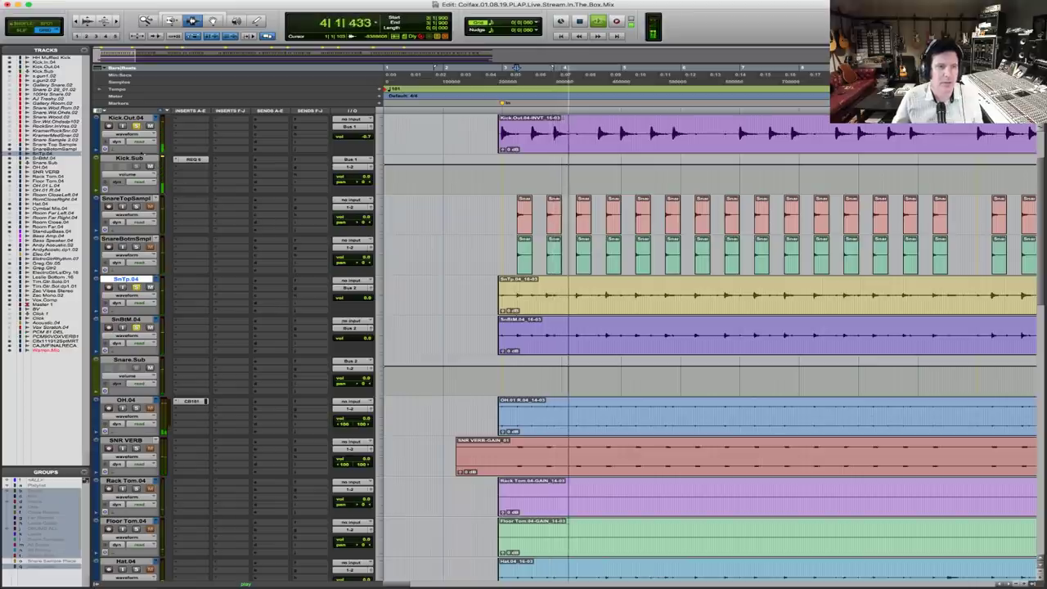
key("space")
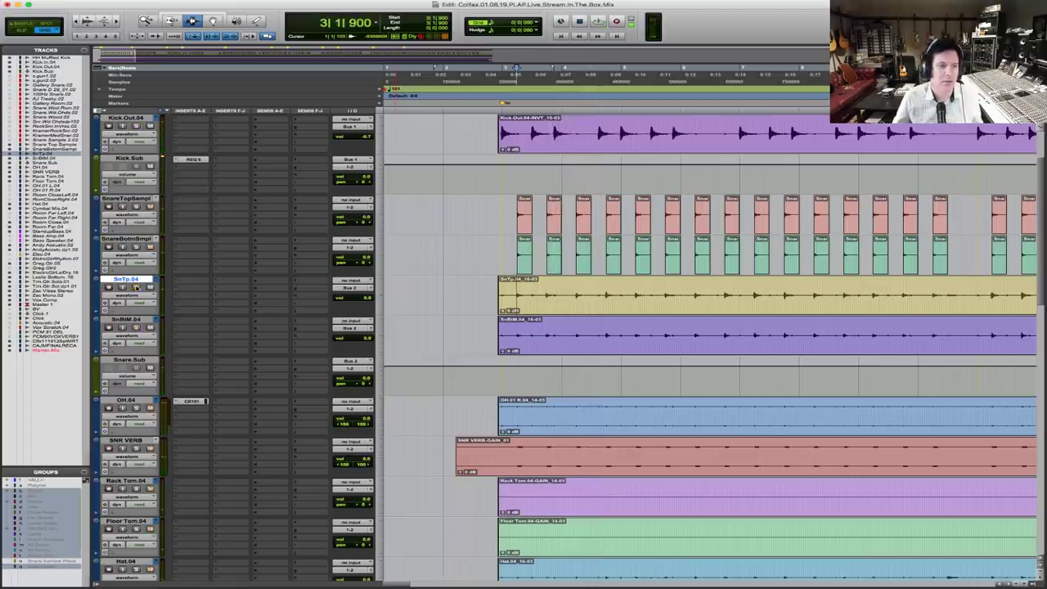
key("space")
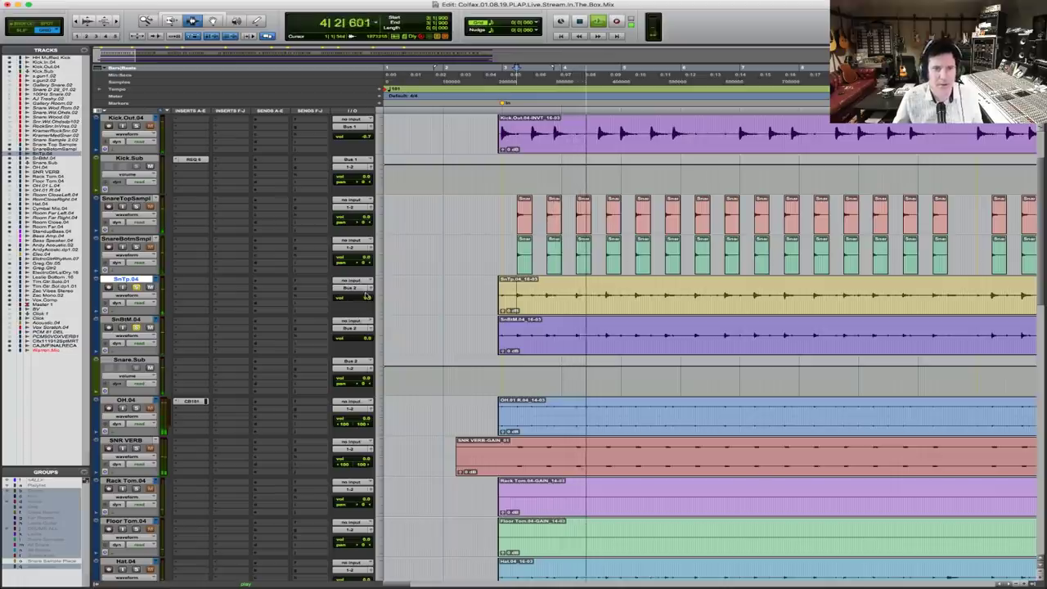
key("space")
Raise the volume of SnTp.04 to +7.8 dB and SnBtM.04 to +6.0 dB, and play the passage again
left_click_drag(367, 299, 362, 292)
left_click_drag(360, 334, 363, 329)
key("space")
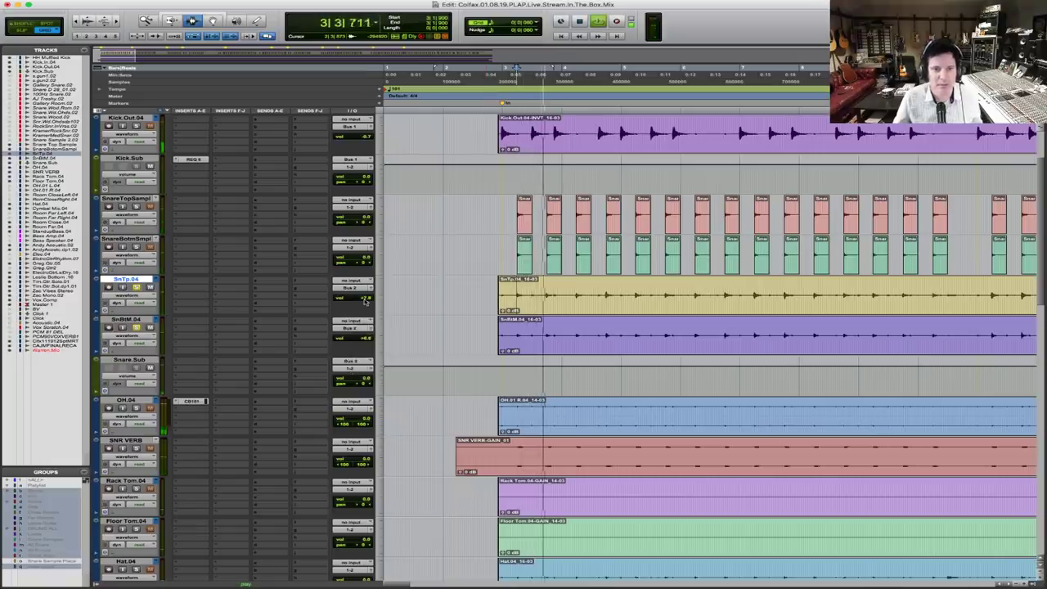
Audition the kick against the louder snare tracks through the intro, replaying from 5|3|780 with a wider section in view
key("r")
key("r")
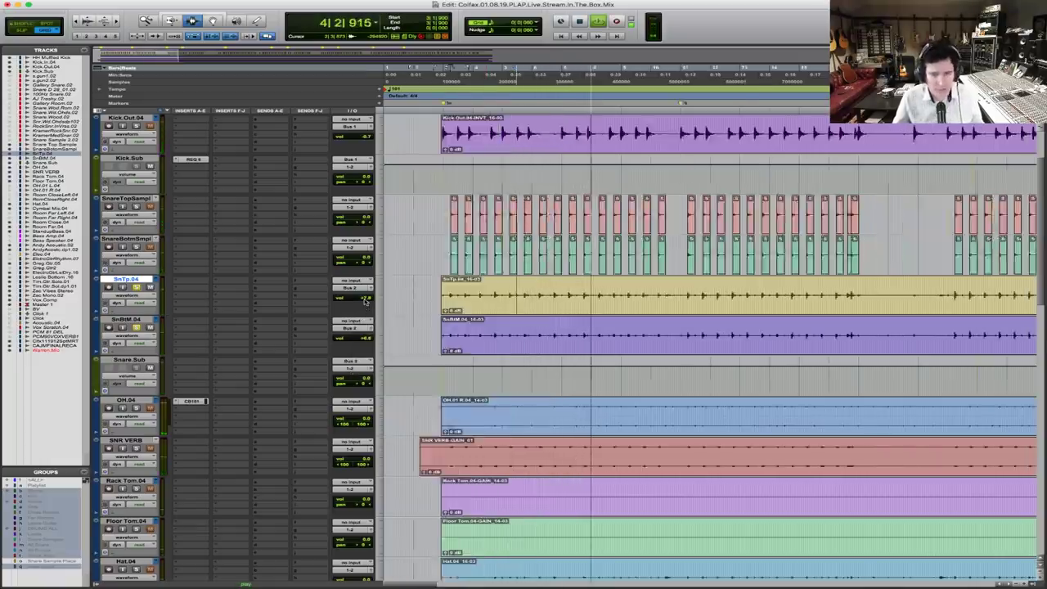
key("F5")
left_click(442, 296)
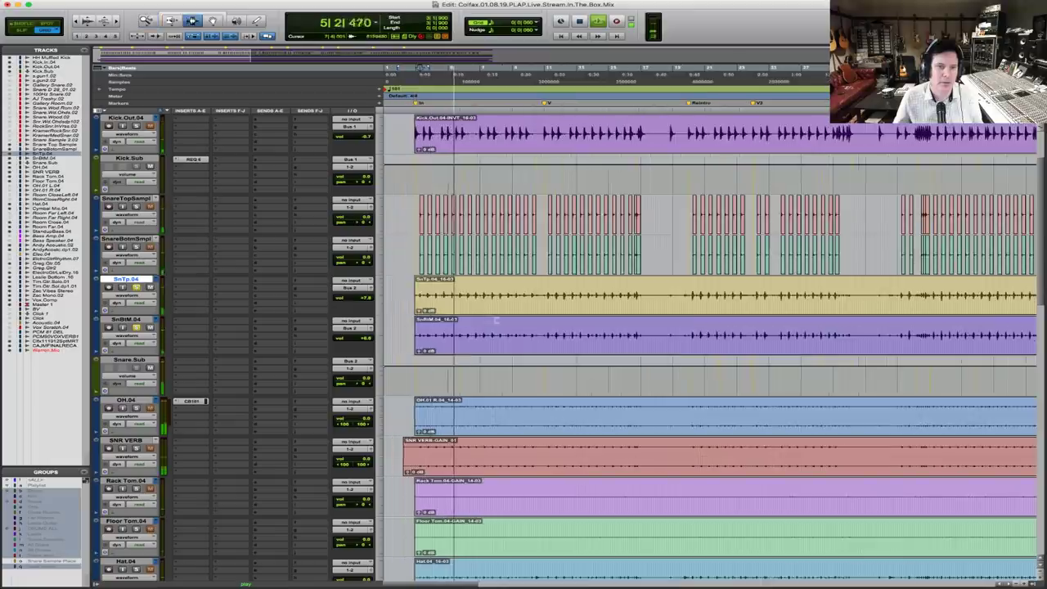
left_click(441, 296)
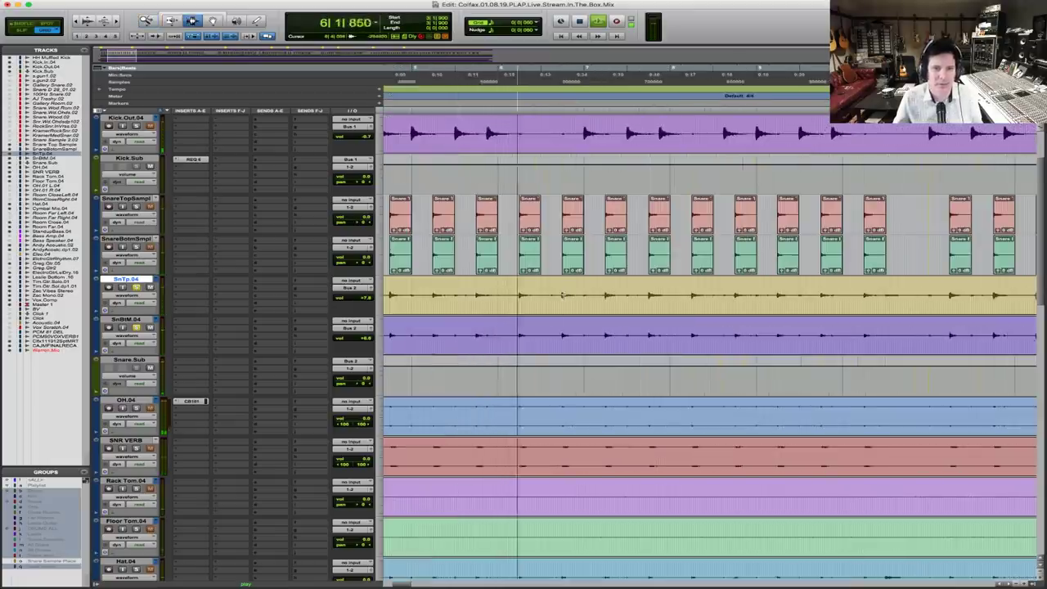
key("space")
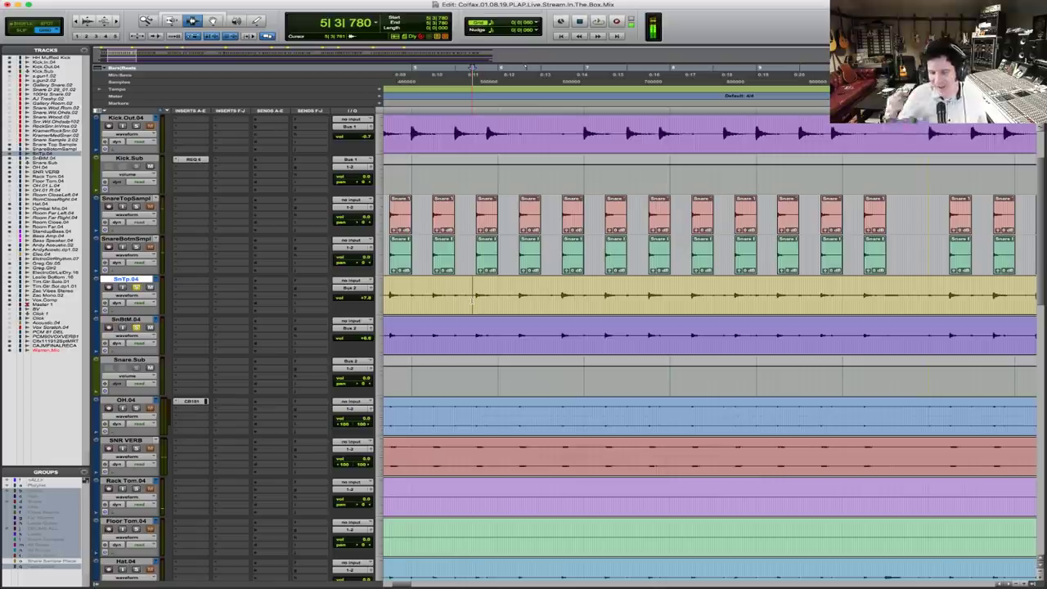
key("space")
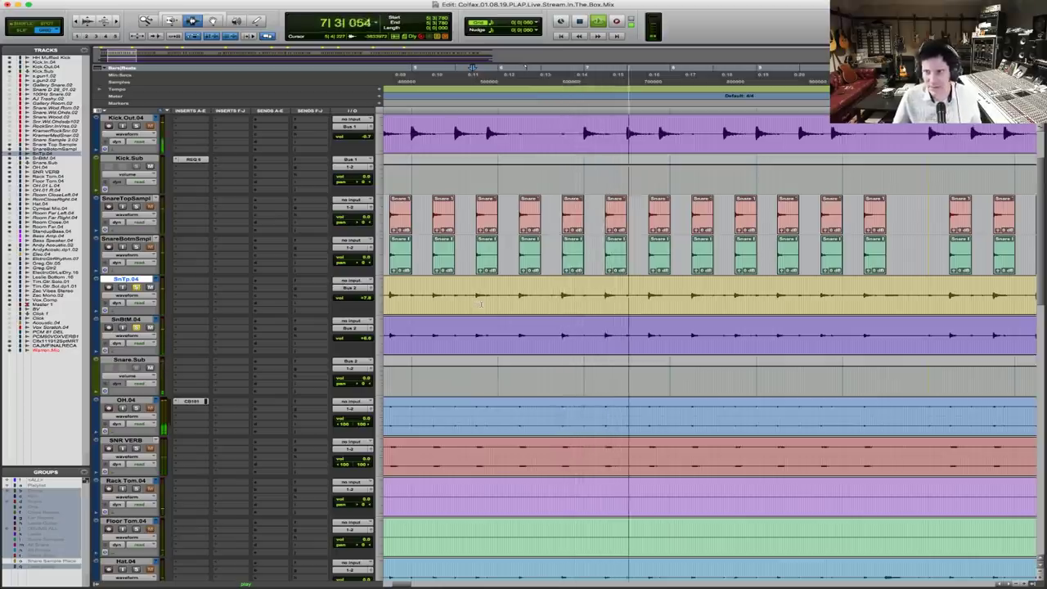
key("super+bracketleft")
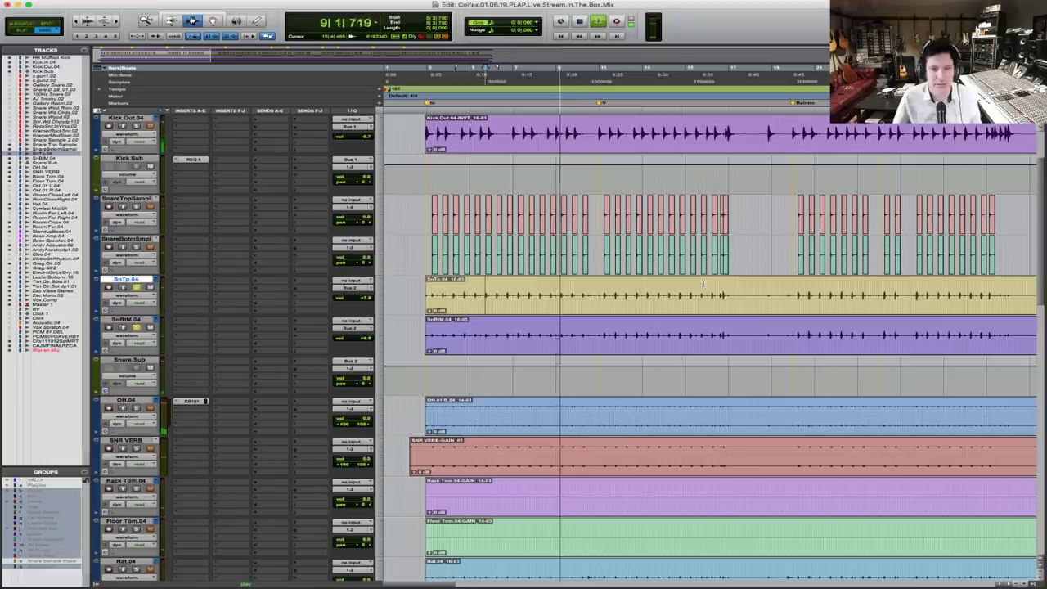
key("space")
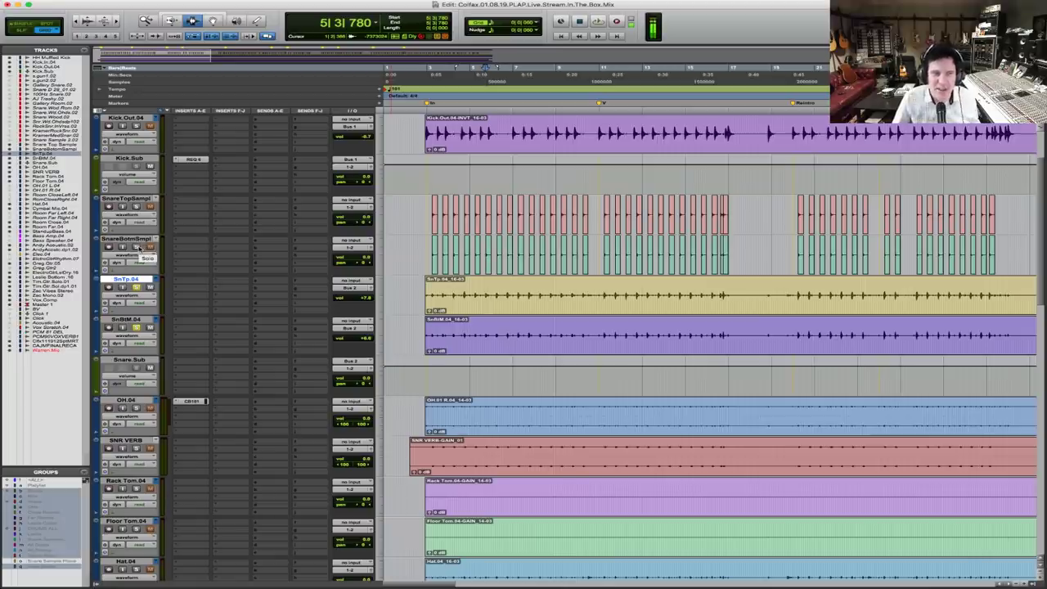
Route SnareTopSampl and SnareBotmSmpl to Bus 2 (Mono) and audition them unmuted and soloed with the live snare from 3|1|540
left_click_drag(411, 219, 566, 221)
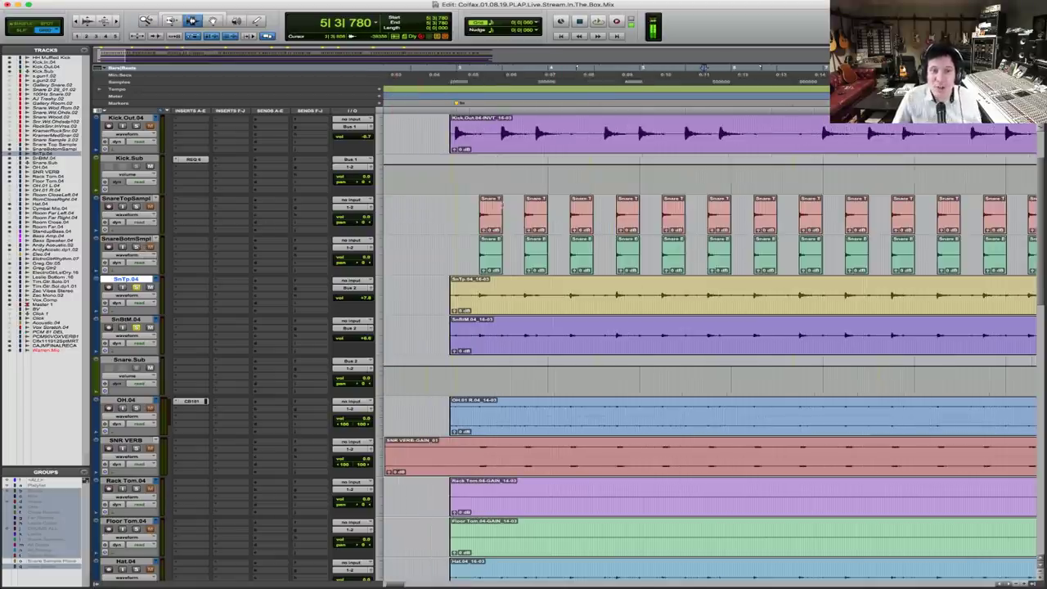
left_click(469, 214)
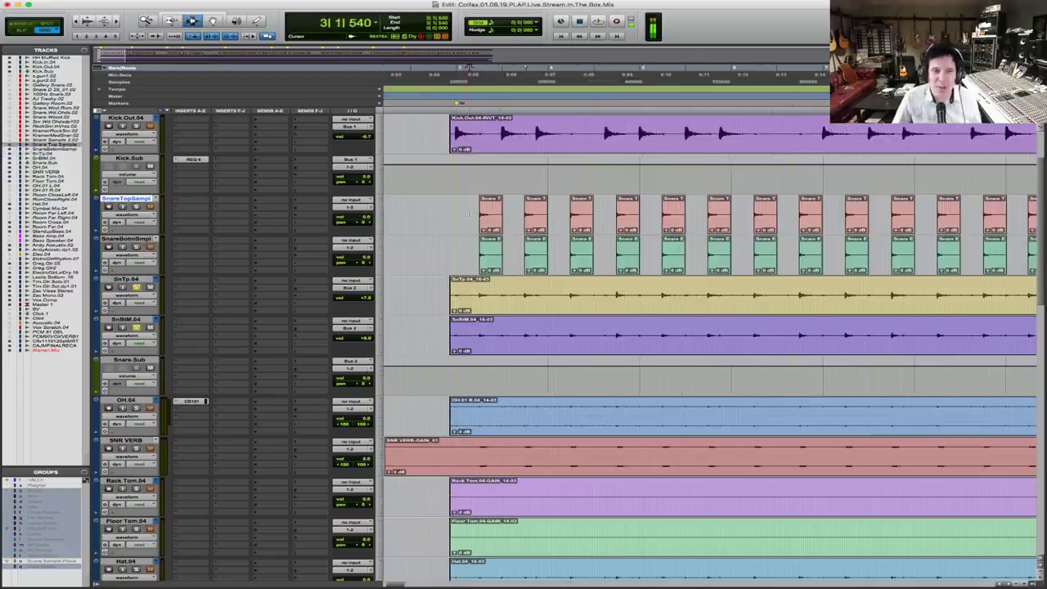
left_click(445, 246, "shift")
left_click(358, 209)
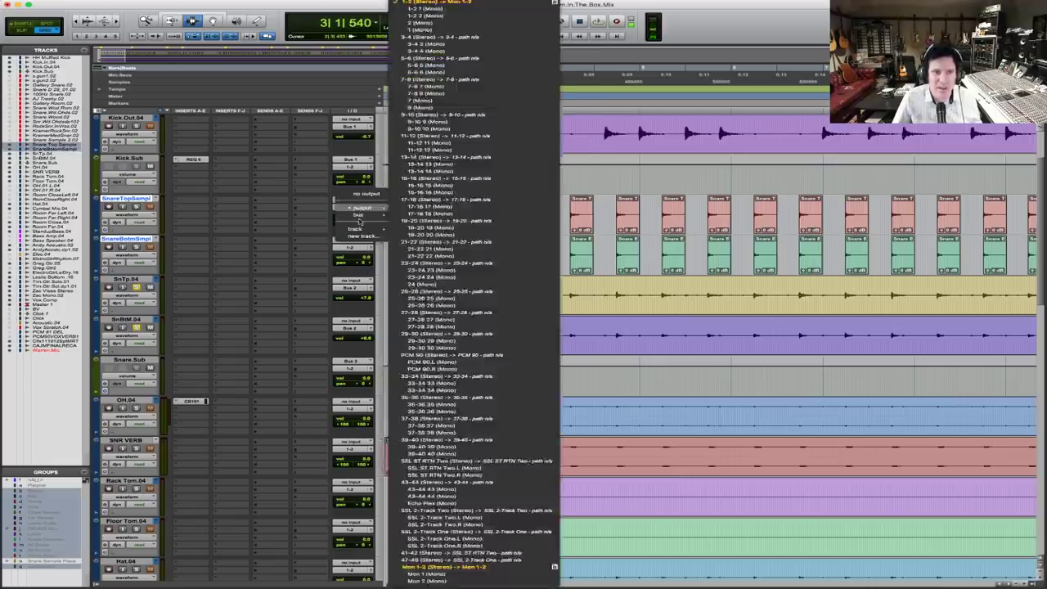
mouse_move(427, 216)
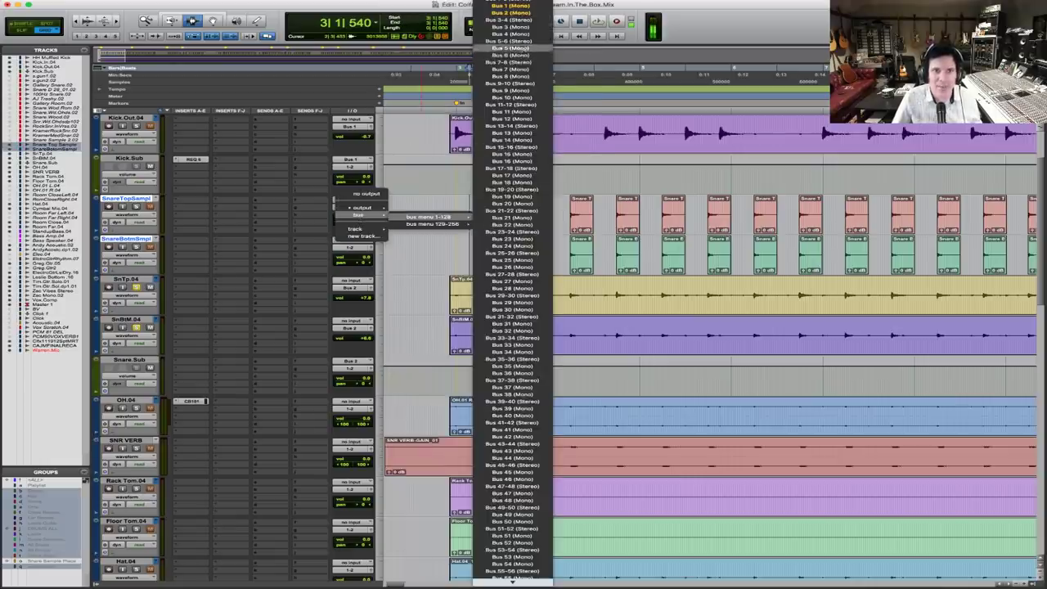
left_click(468, 67)
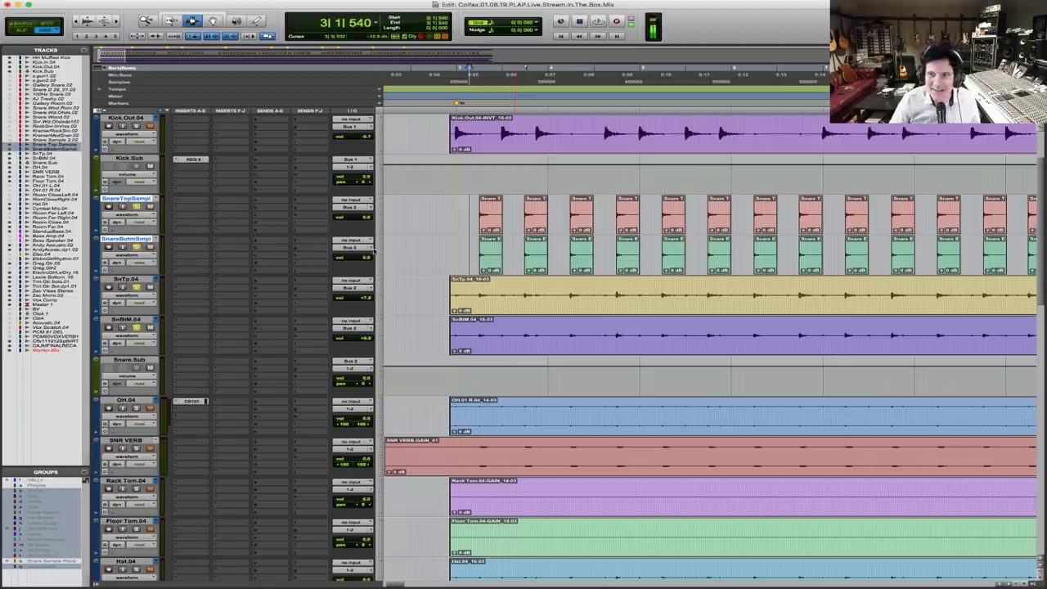
key("space")
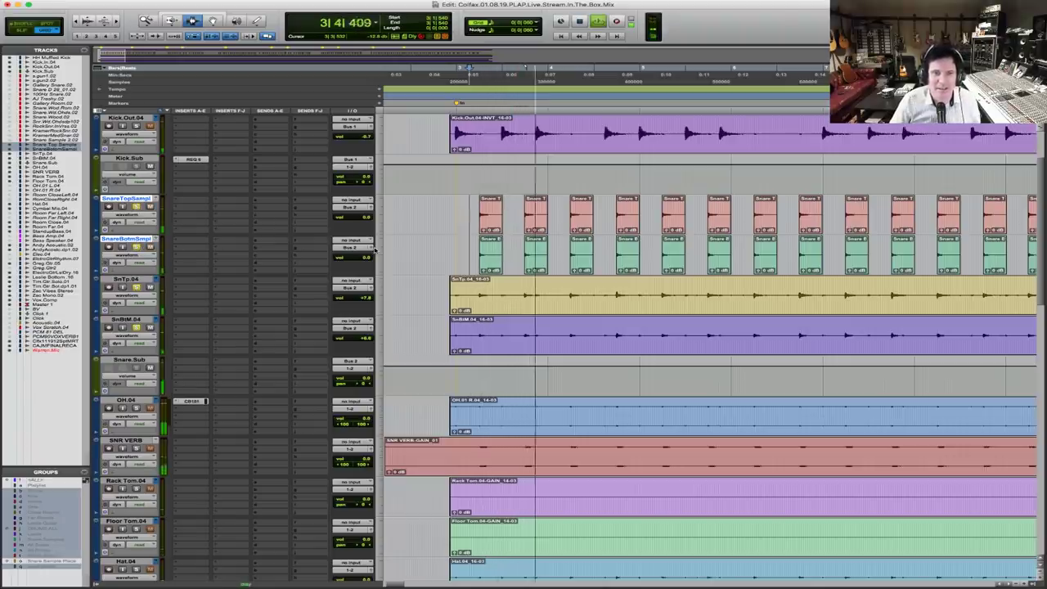
key("space")
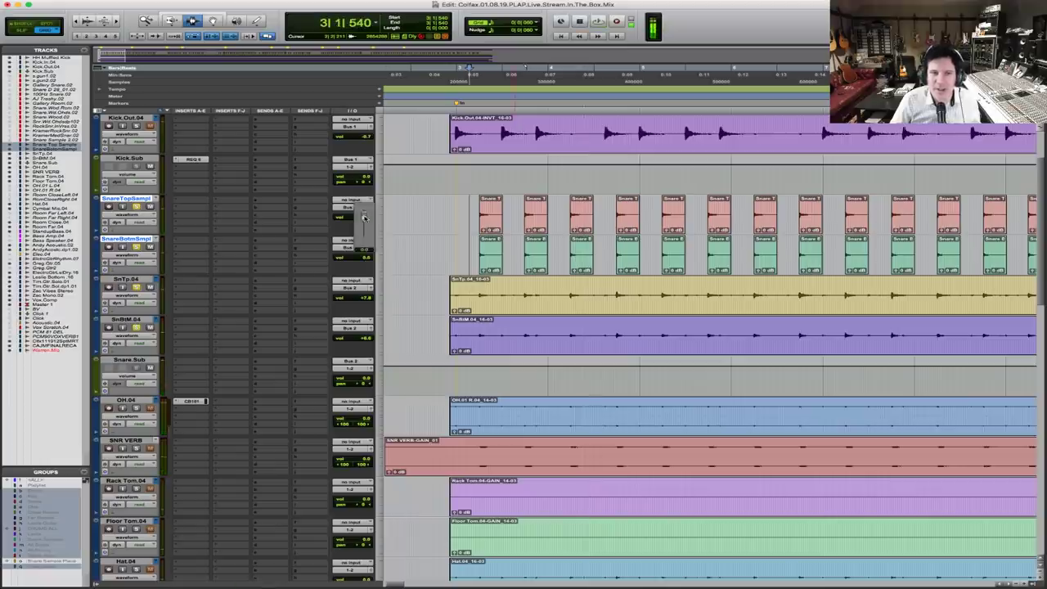
Raise the snare top sample track to +11.4 dB and the snare bottom sample track to +10.2 dB while auditioning playback
left_click_drag(364, 217, 367, 219)
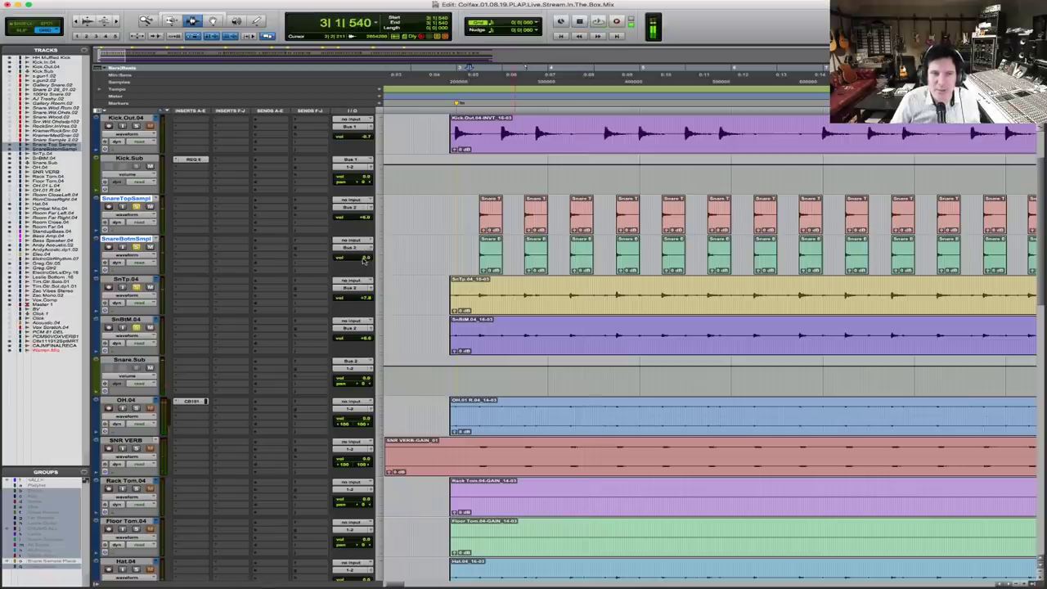
left_click_drag(364, 260, 362, 257)
key("space")
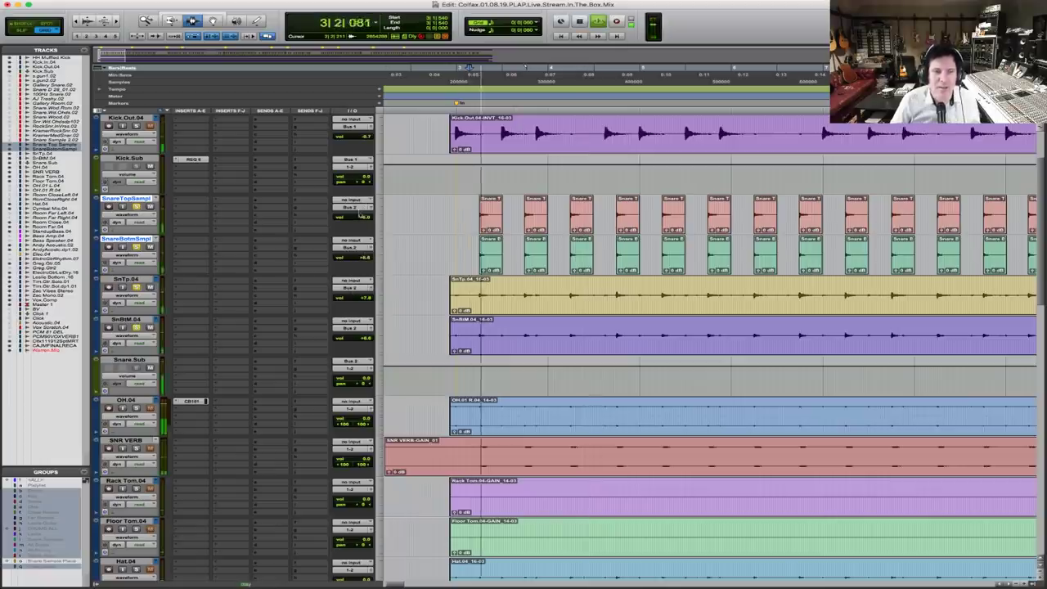
left_click_drag(358, 215, 358, 210)
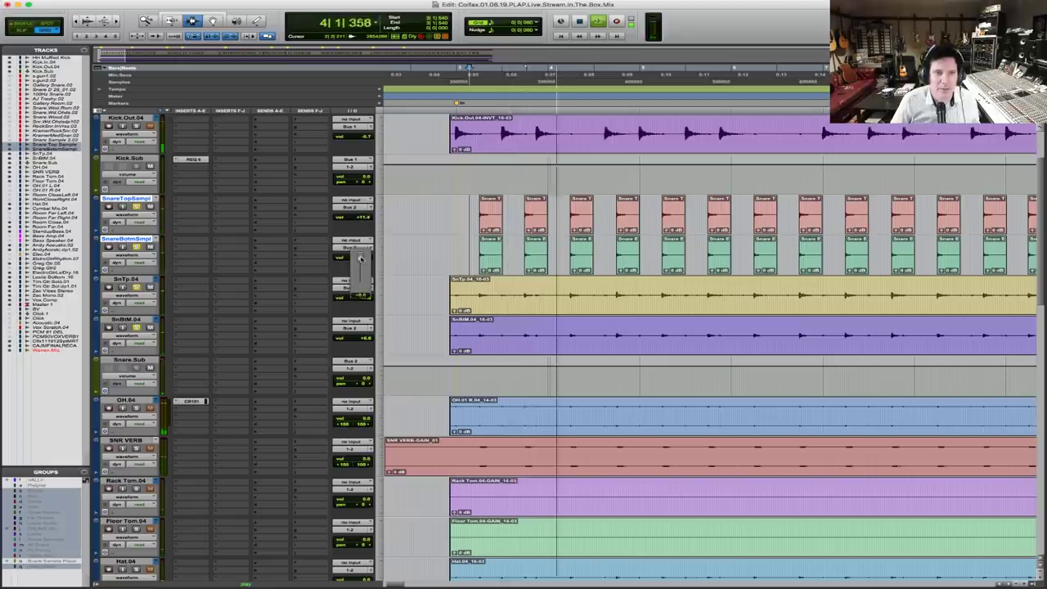
left_click_drag(360, 258, 361, 256)
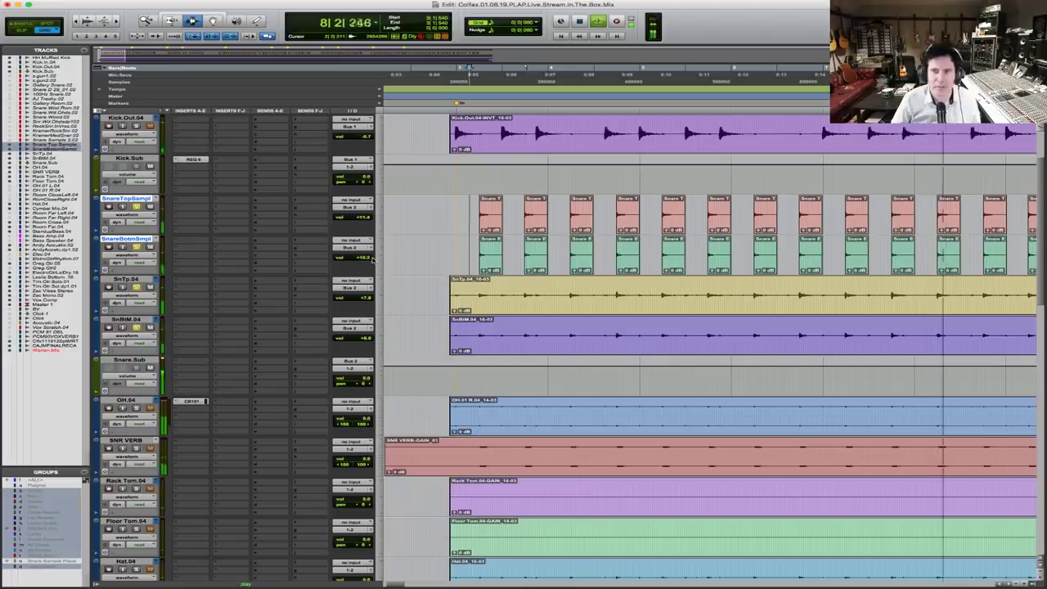
key("space")
Solo the HH Muffled Kick, Kick.In and Kick.Out tracks along with the snares and audition the combined drums
scroll(364, 238, "up", 2)
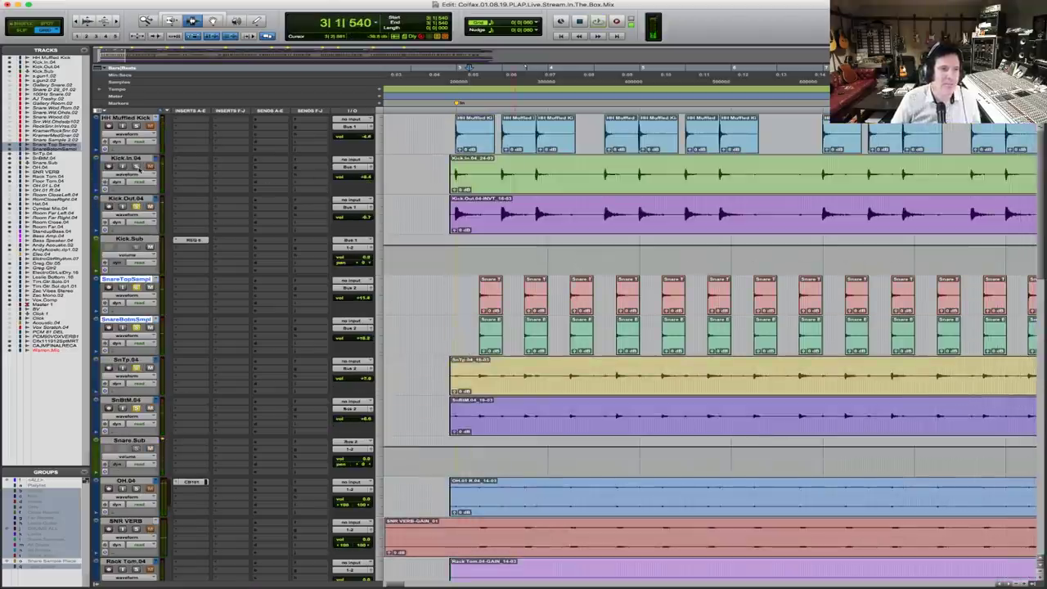
key("space")
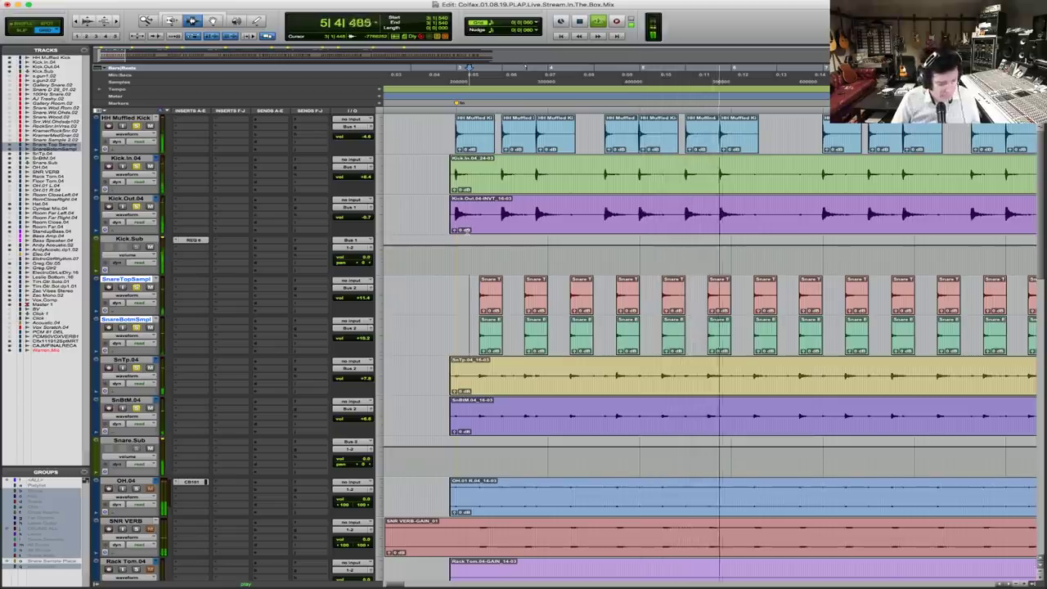
key("r")
key("r")
key("space")
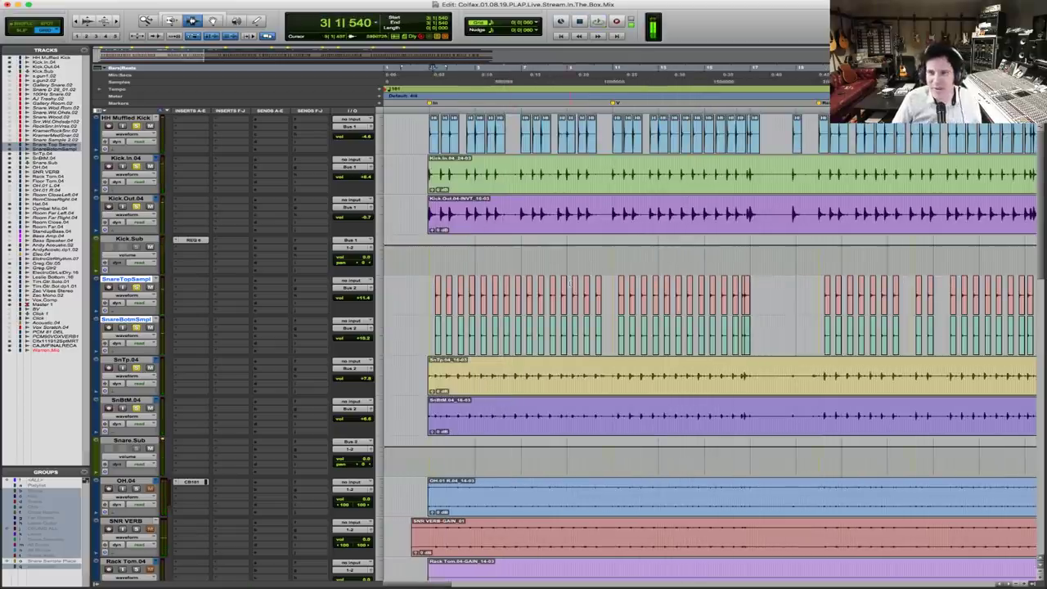
Place the playback position at 2|4|840, just before the first kick, and audition the kicks and snares together
left_click_drag(417, 307, 549, 318)
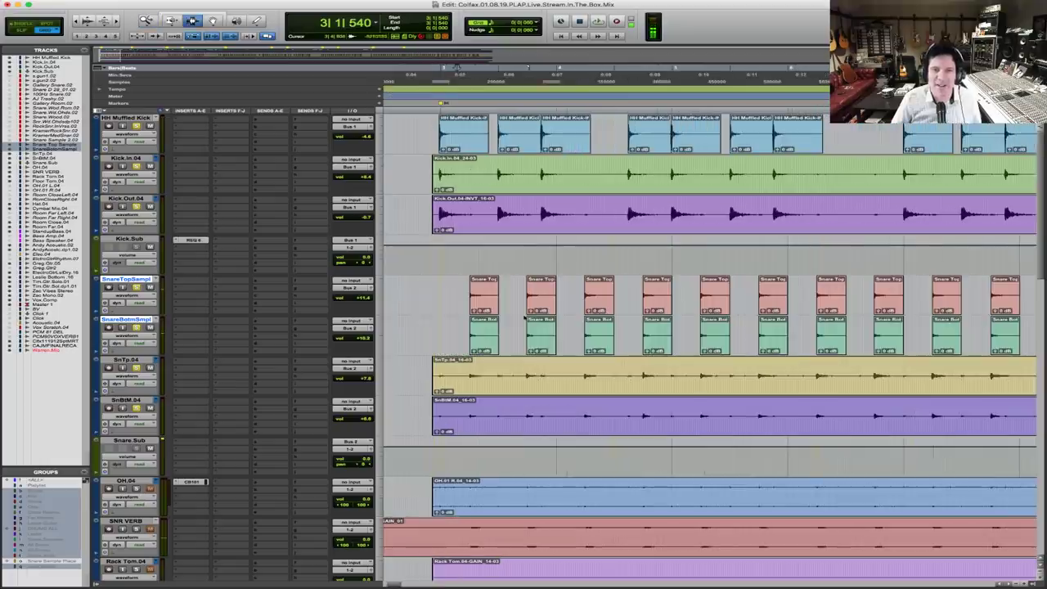
left_click(437, 328)
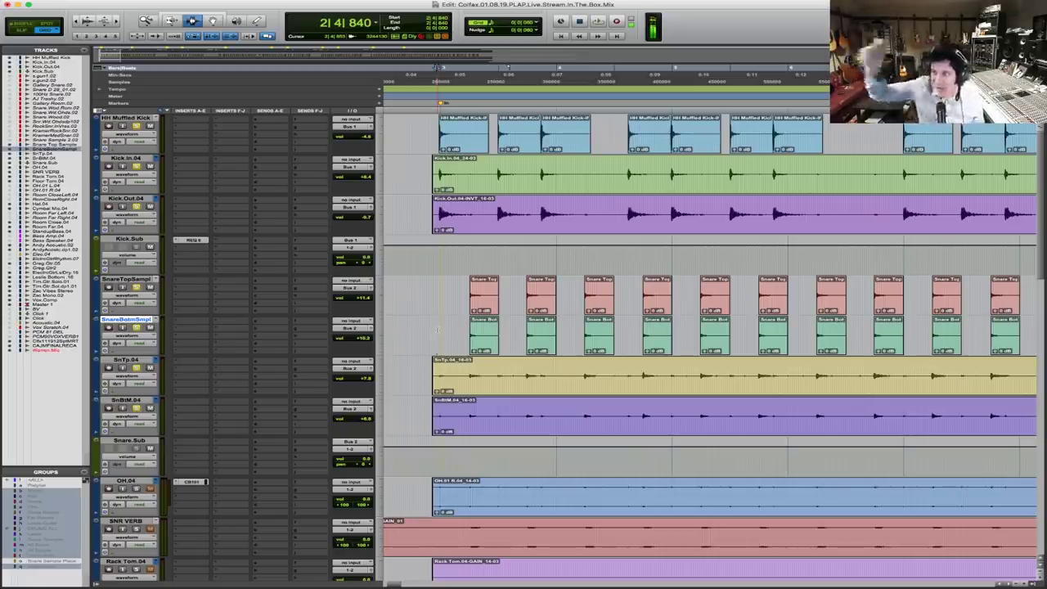
key("space")
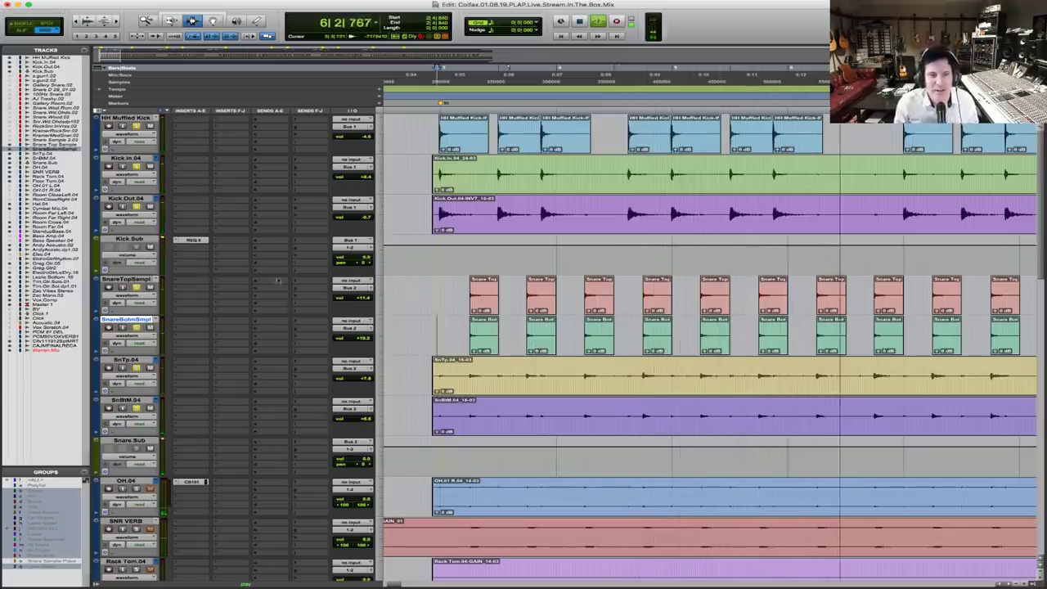
key("space")
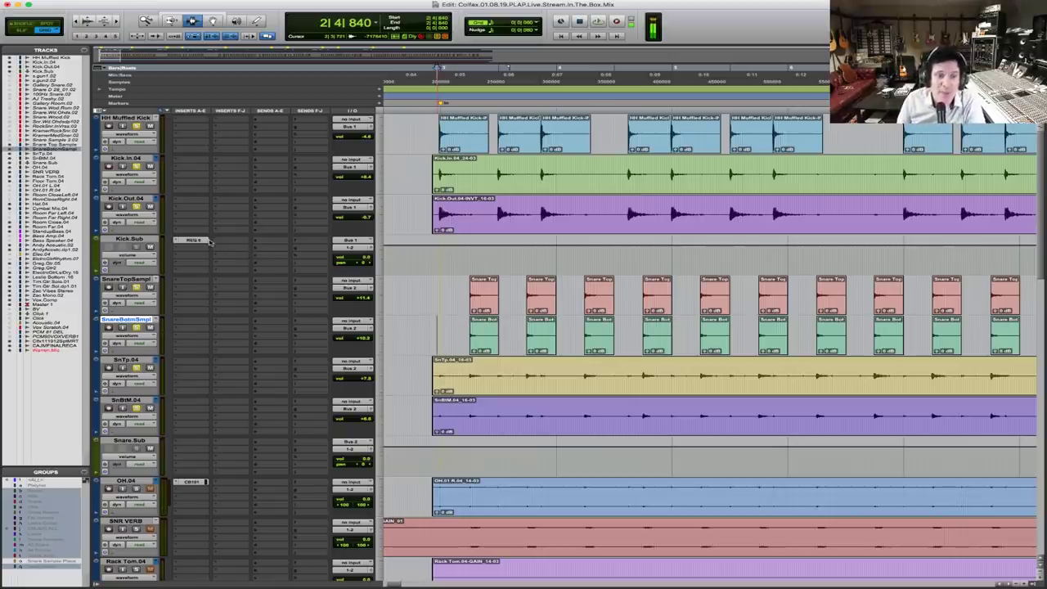
Open the REQ 6 equalizer on Kick.Sub to review its curve, and audition the kick and snare balance from 2|4|840
left_click(196, 241)
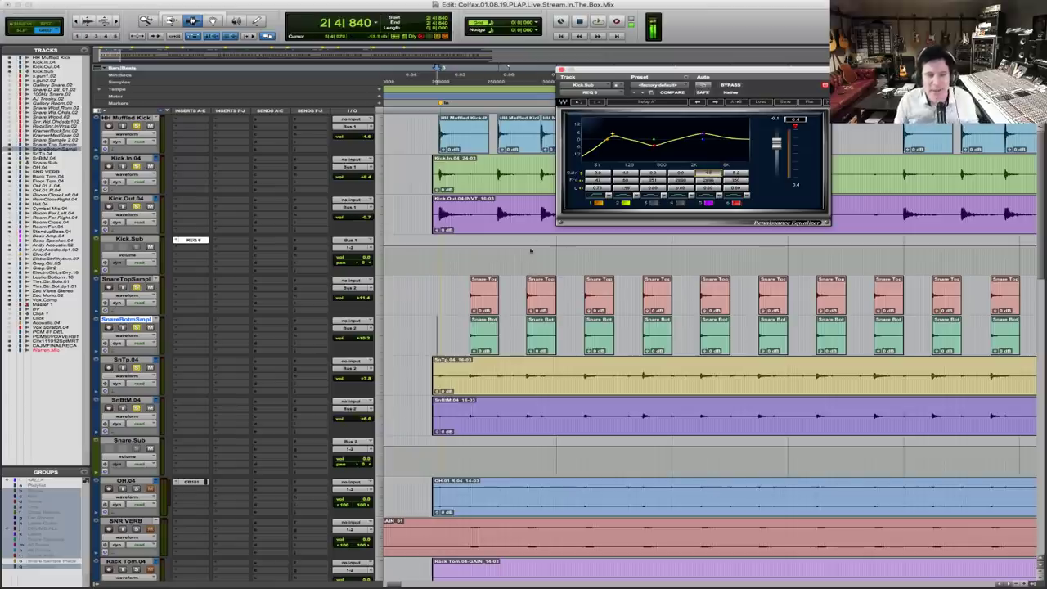
key("space")
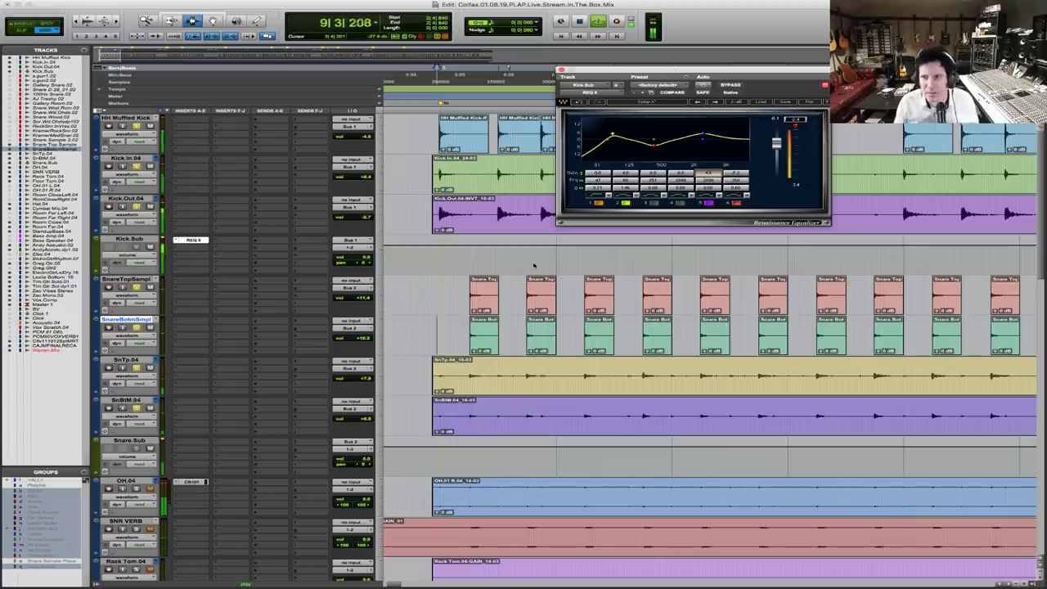
key("space")
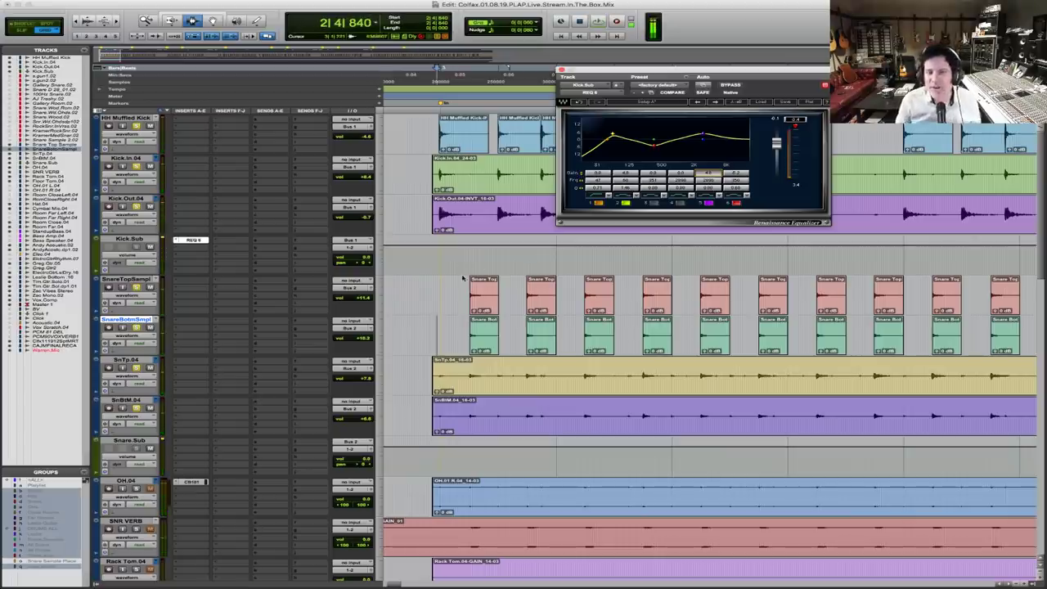
left_click(433, 173)
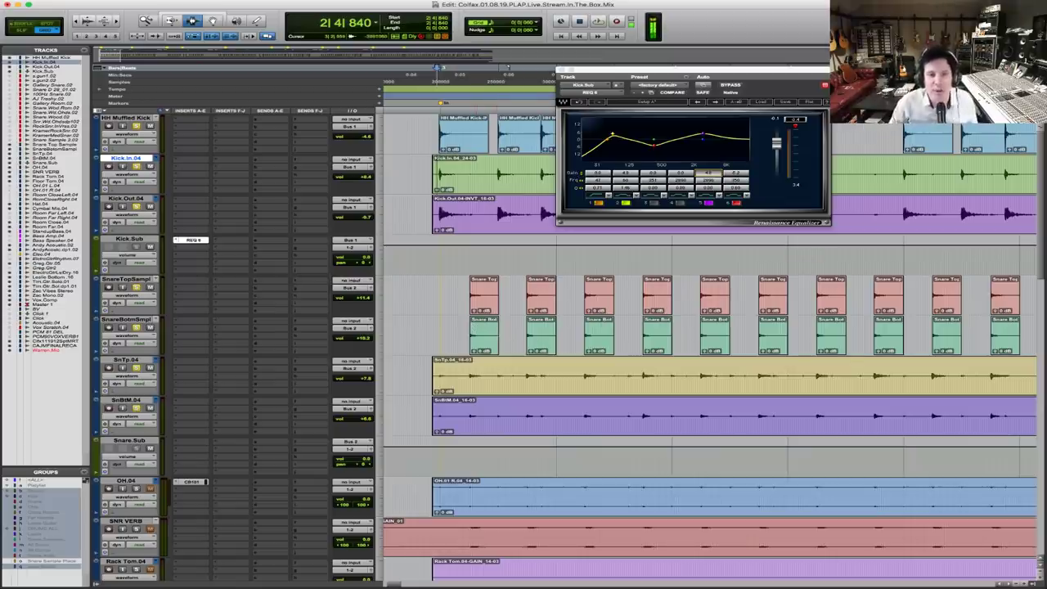
key("space")
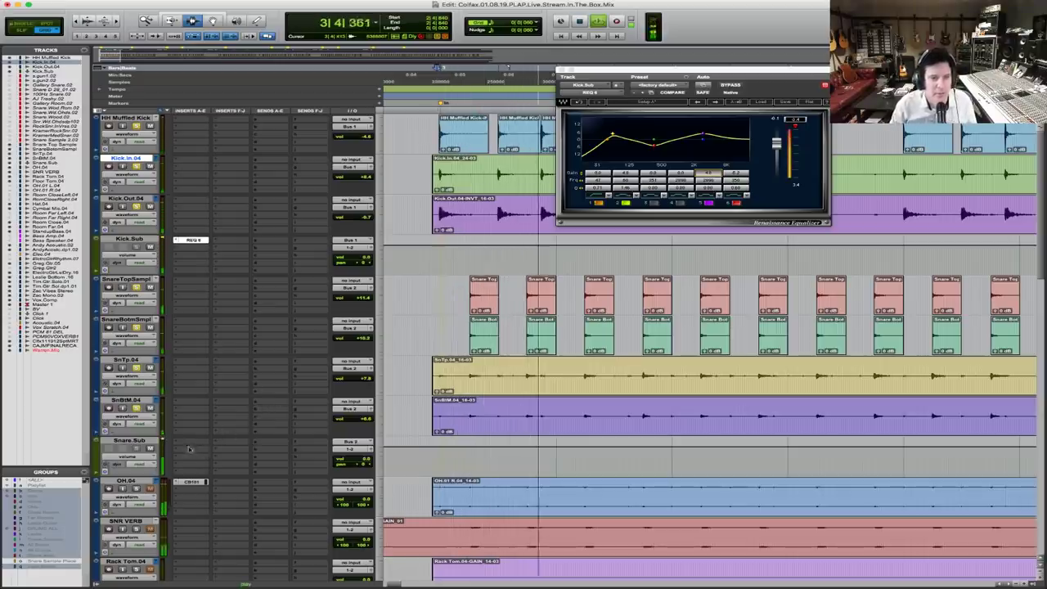
key("space")
Select SnTp.04 and SnBtM.04 at 3|1|780 and insert a mono CompressorBank CB101 on SnTp.04
left_click(470, 66)
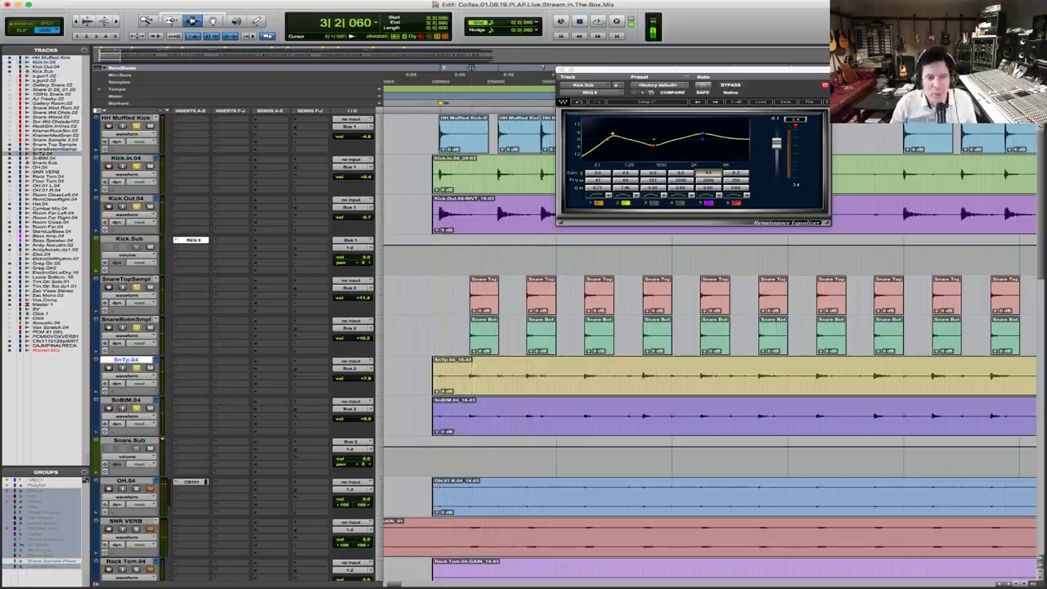
left_click(463, 411, "shift")
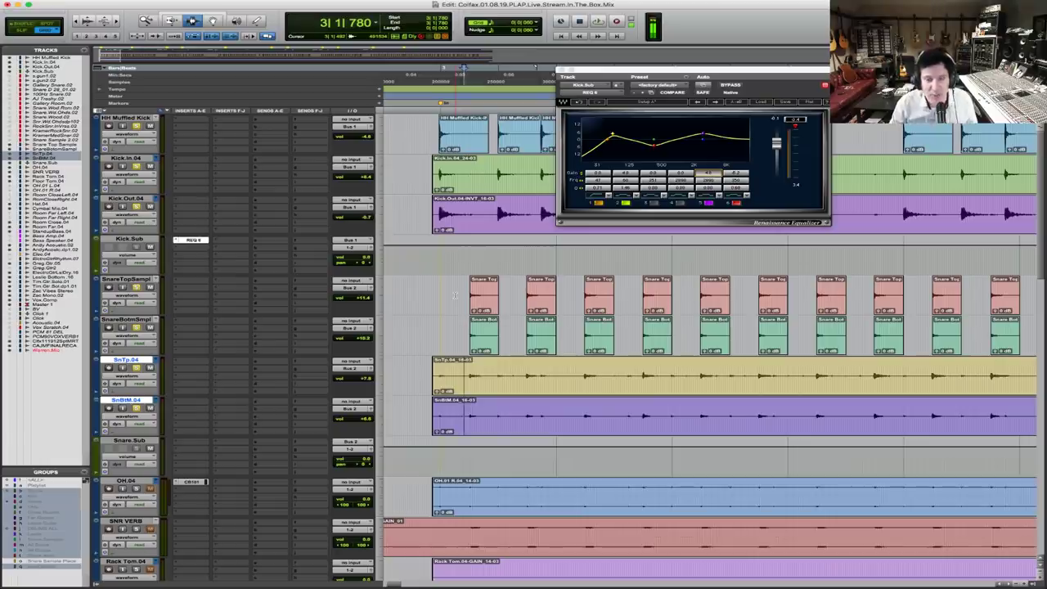
left_click(188, 363)
mouse_move(211, 378)
mouse_move(325, 285)
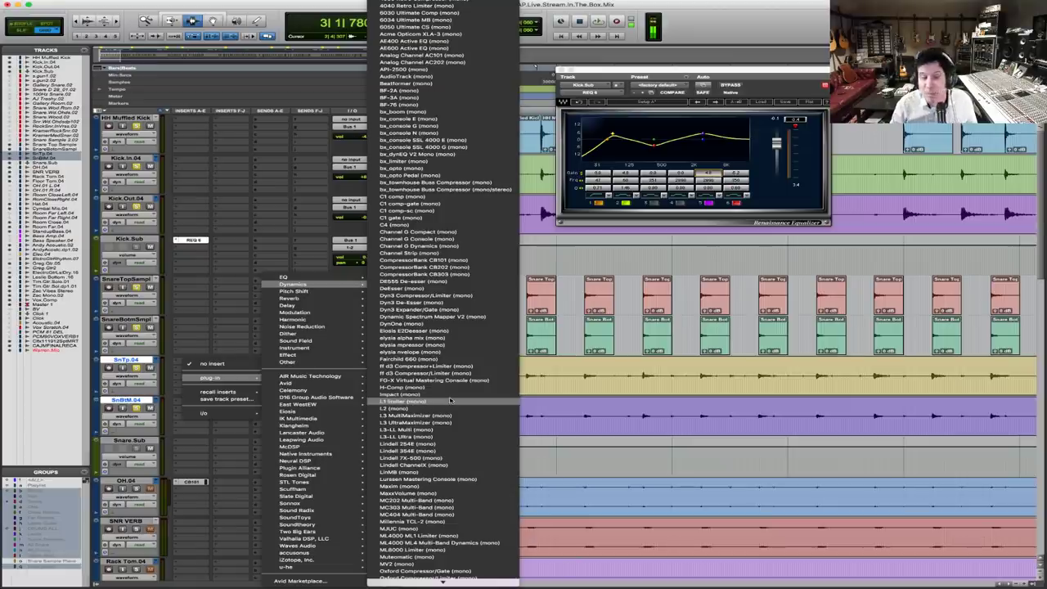
left_click(464, 260)
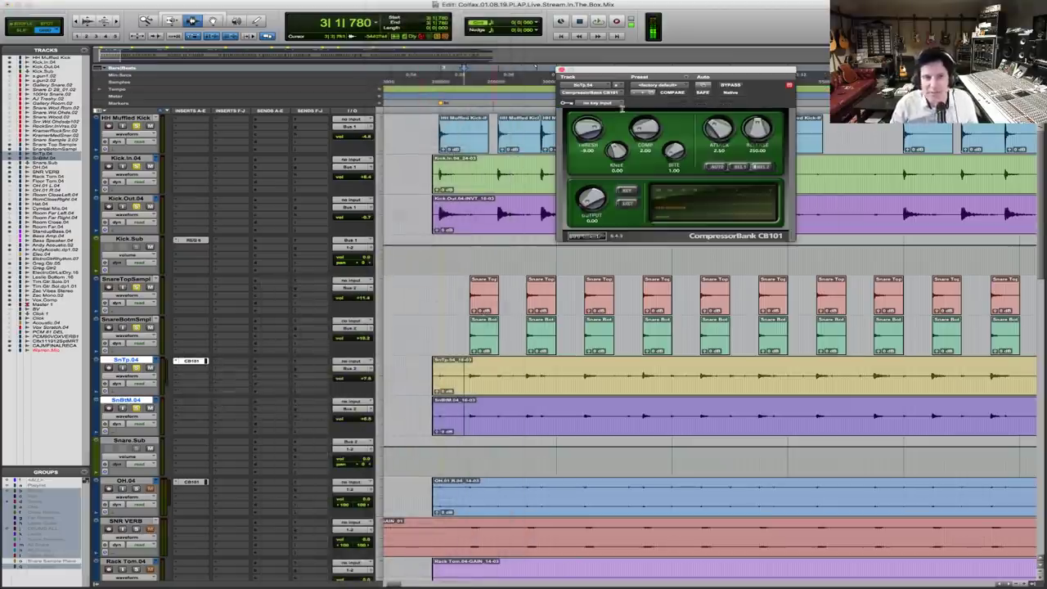
Set the SnTp.04 CB101 compressor's threshold to -28.97 and output to 4.80 during playback
key("space")
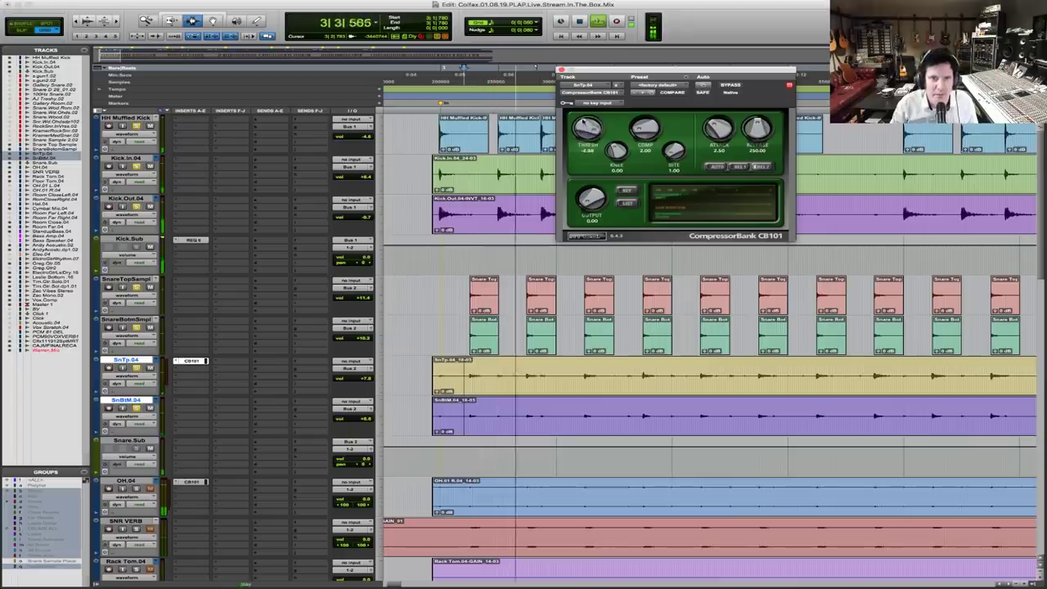
left_click_drag(584, 121, 571, 169)
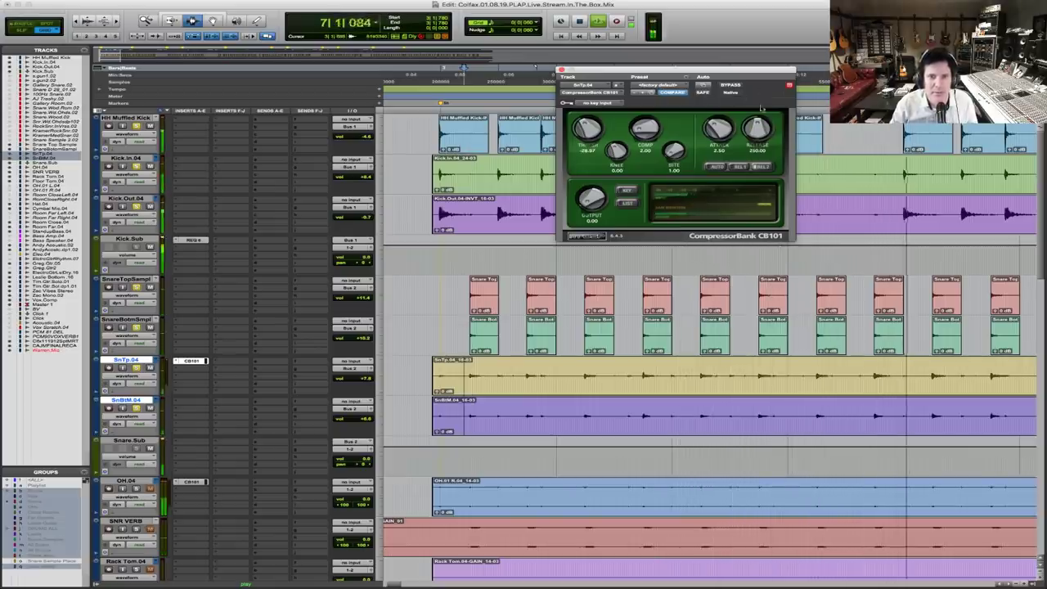
left_click_drag(589, 198, 582, 192)
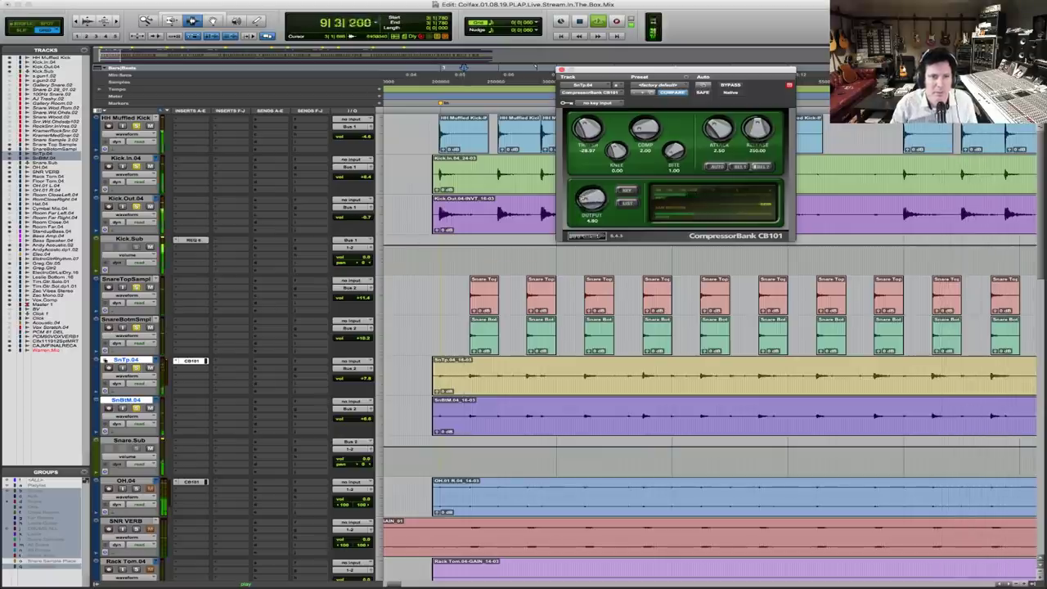
Copy the CB101 compressor from SnTp.04 to SnBtM.04 and audition both compressed snare tracks
key("space")
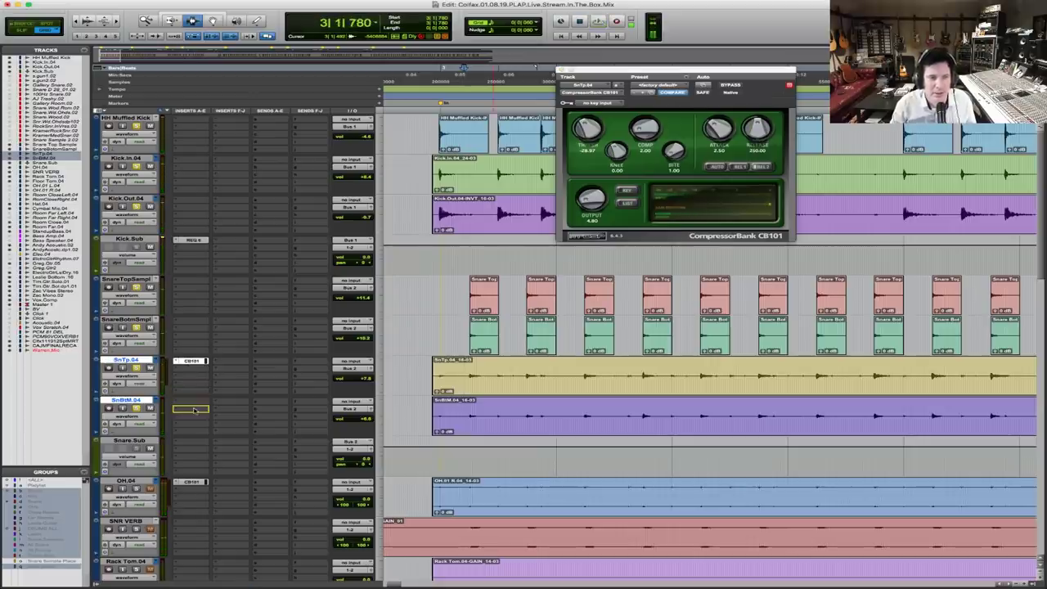
key("space")
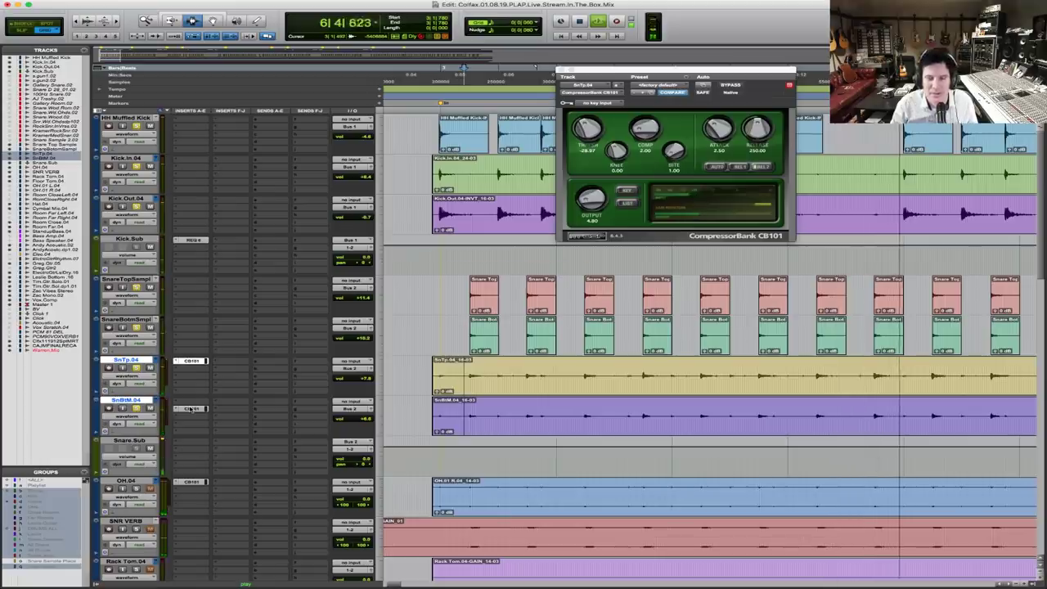
key("super+bracketleft")
key("super+bracketleft")
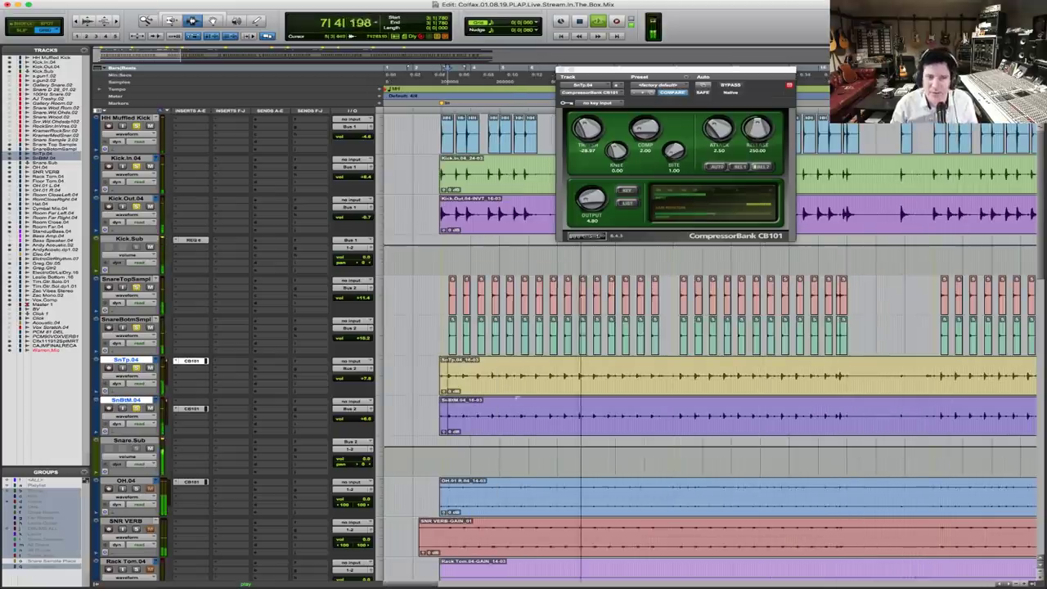
Insert a mono FilterBank E606 EQ on Snare.Sub and boost its low band by 3.72 at 97.97 Hz
left_click(183, 445)
mouse_move(216, 458)
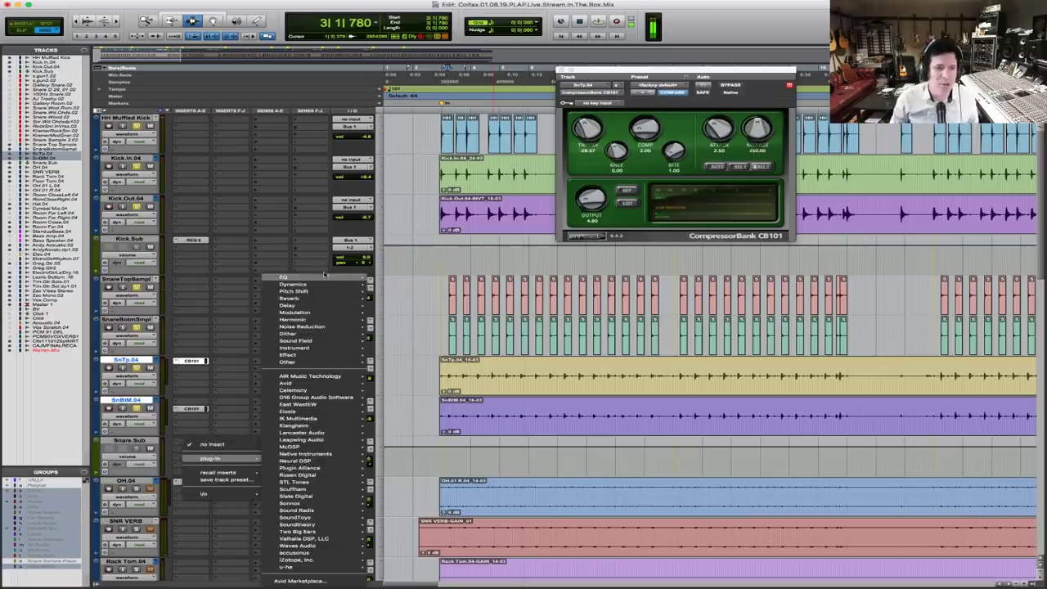
mouse_move(324, 278)
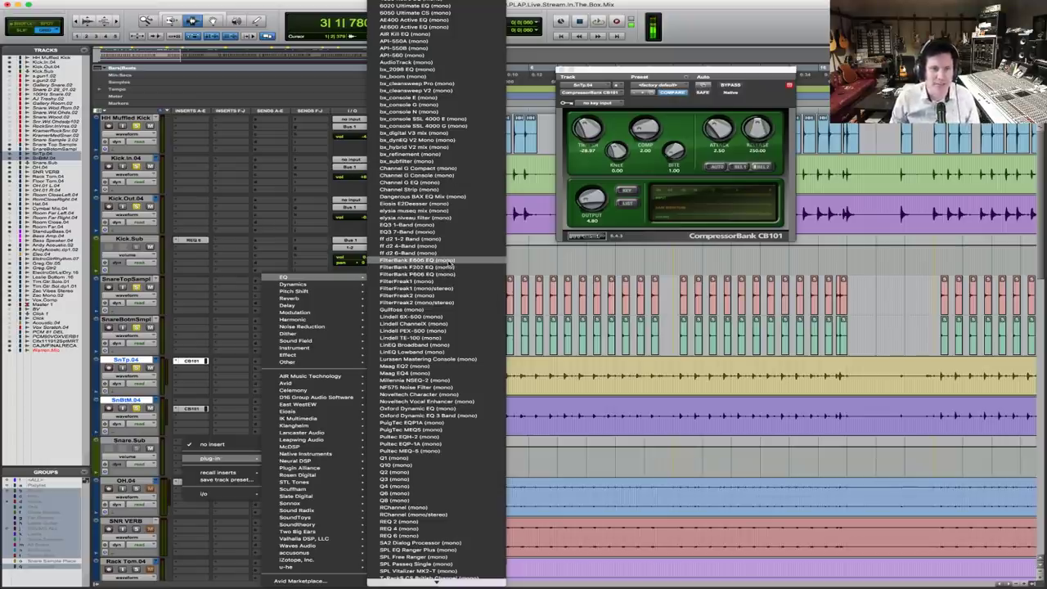
left_click(448, 261)
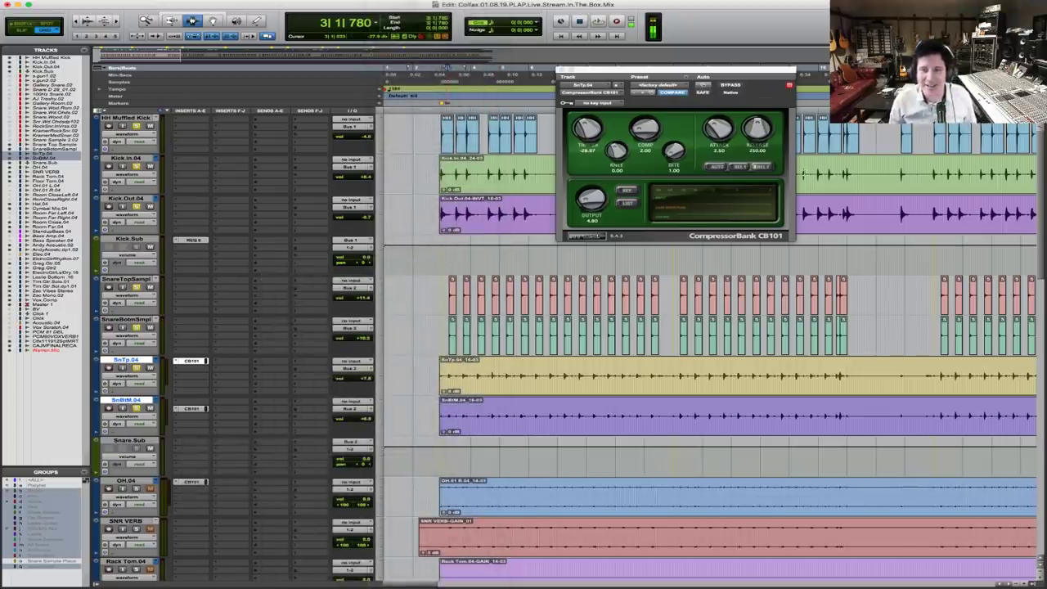
left_click_drag(714, 74, 701, 121)
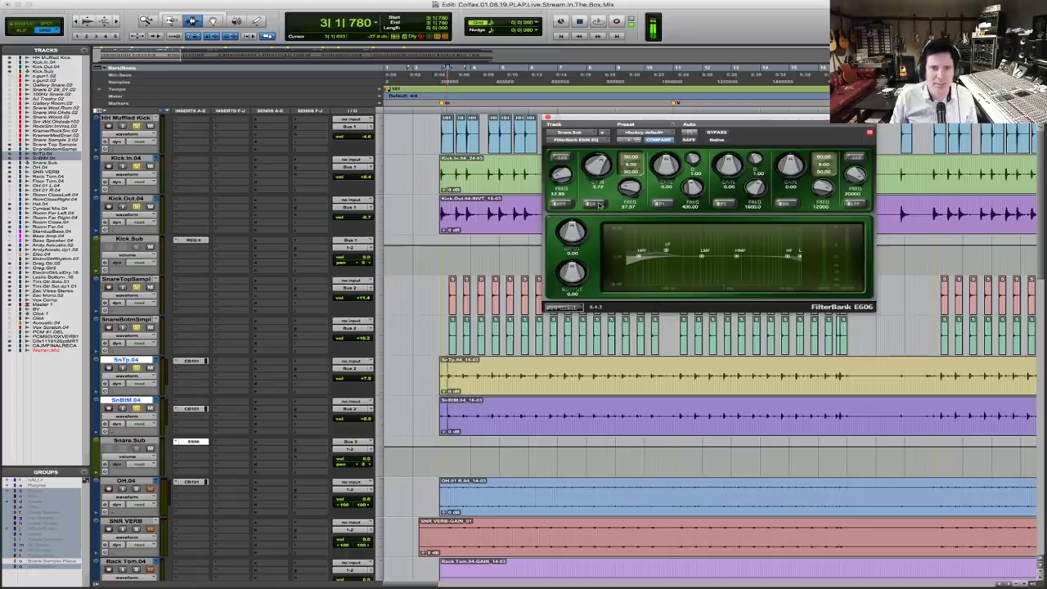
Set the Snare.Sub E606 low band to 7.20 at 111.45 Hz, high band to 5.76 near 4600 Hz, and output to -3.65
key("space")
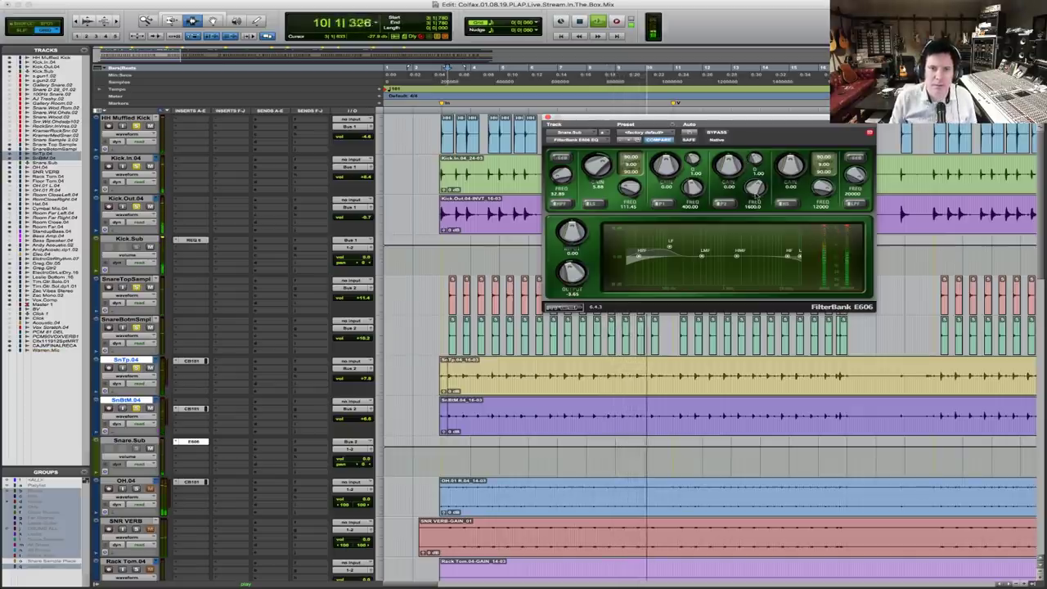
left_click_drag(822, 185, 822, 170)
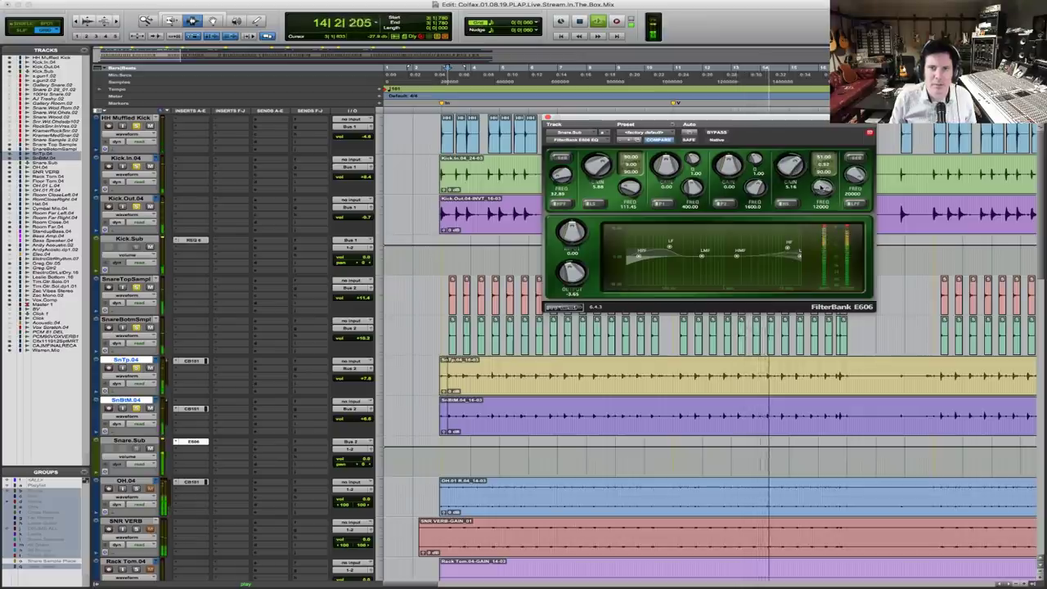
left_click_drag(821, 187, 769, 164)
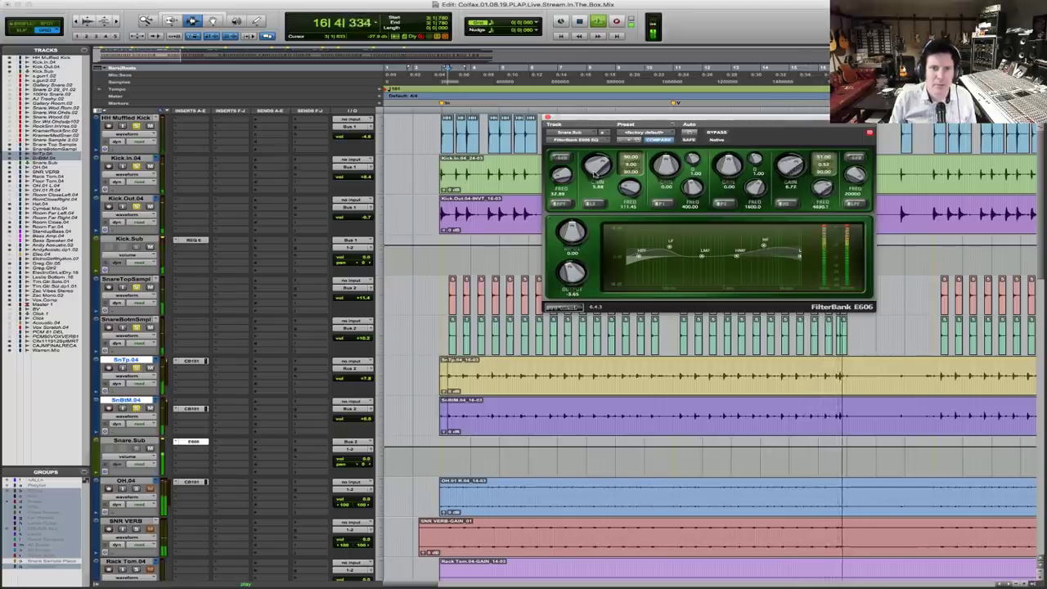
left_click_drag(597, 170, 597, 160)
key("space")
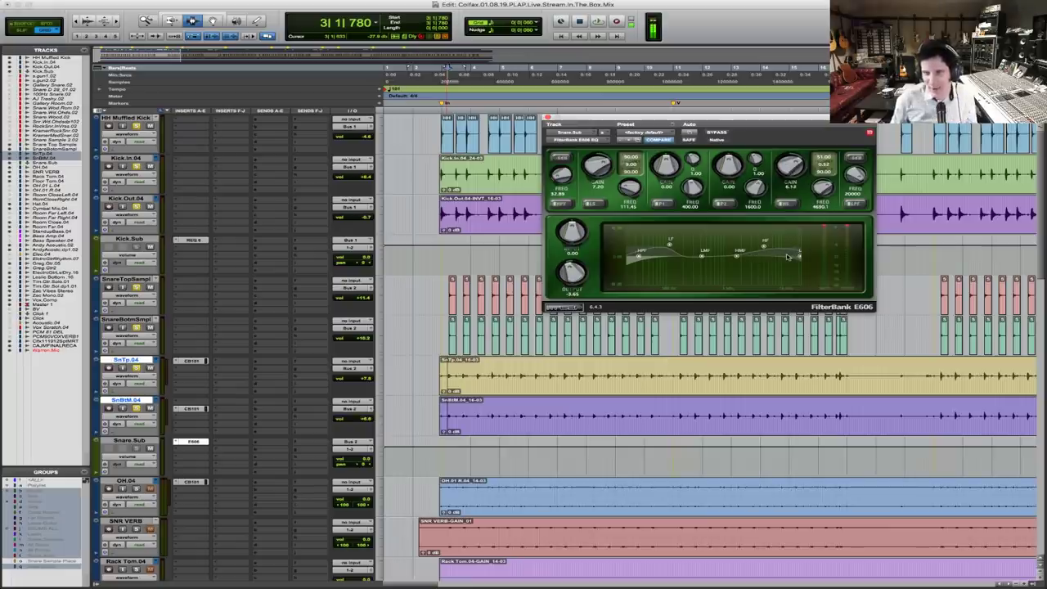
key("space")
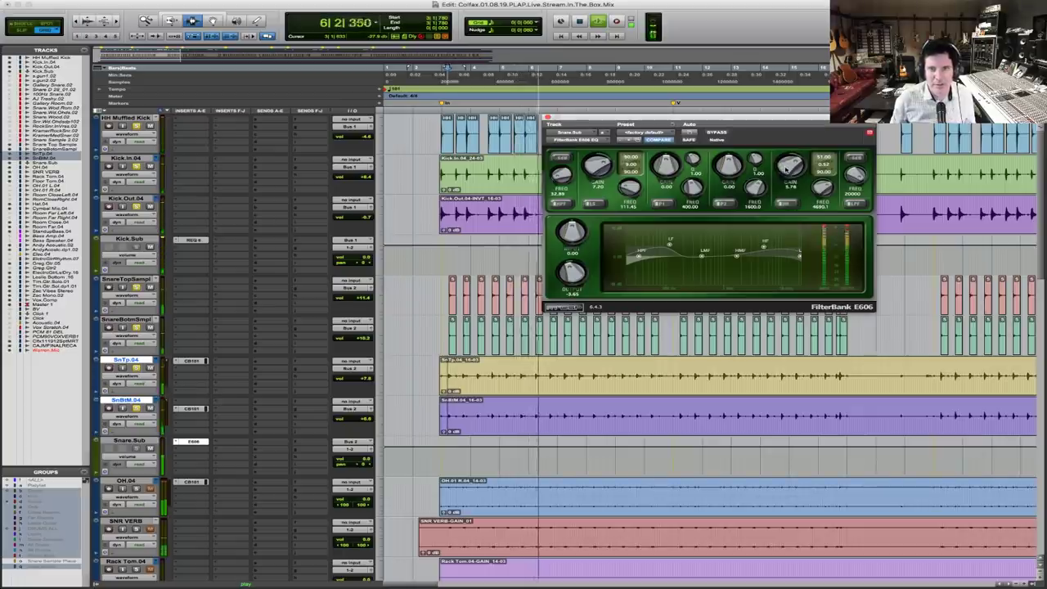
key("space")
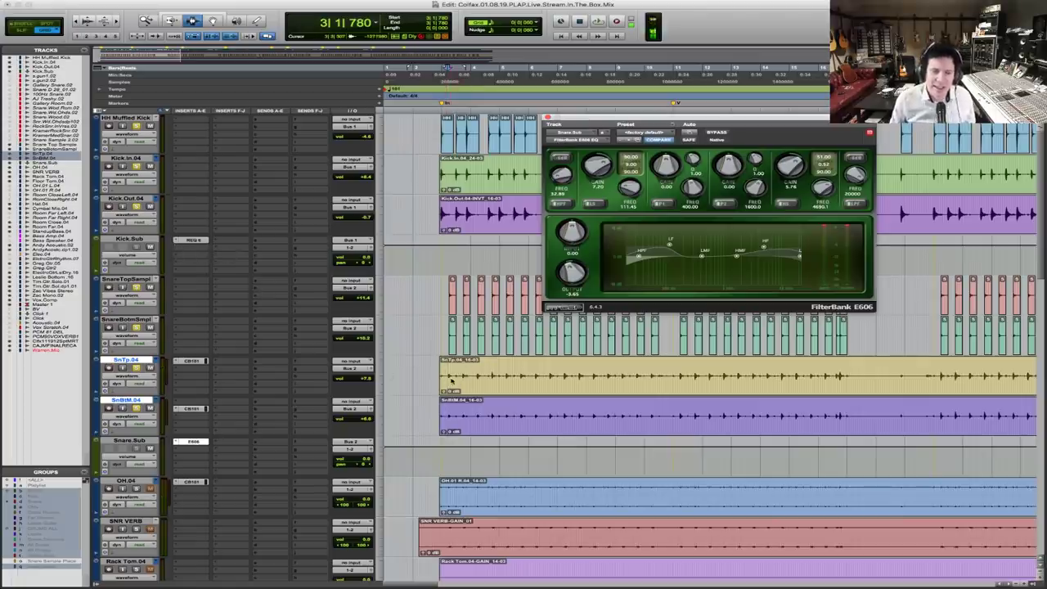
Solo OH.04 and lower its CB101 compressor's threshold to about -35 while playing the drums from 2|4|682
scroll(488, 404, "down", 3)
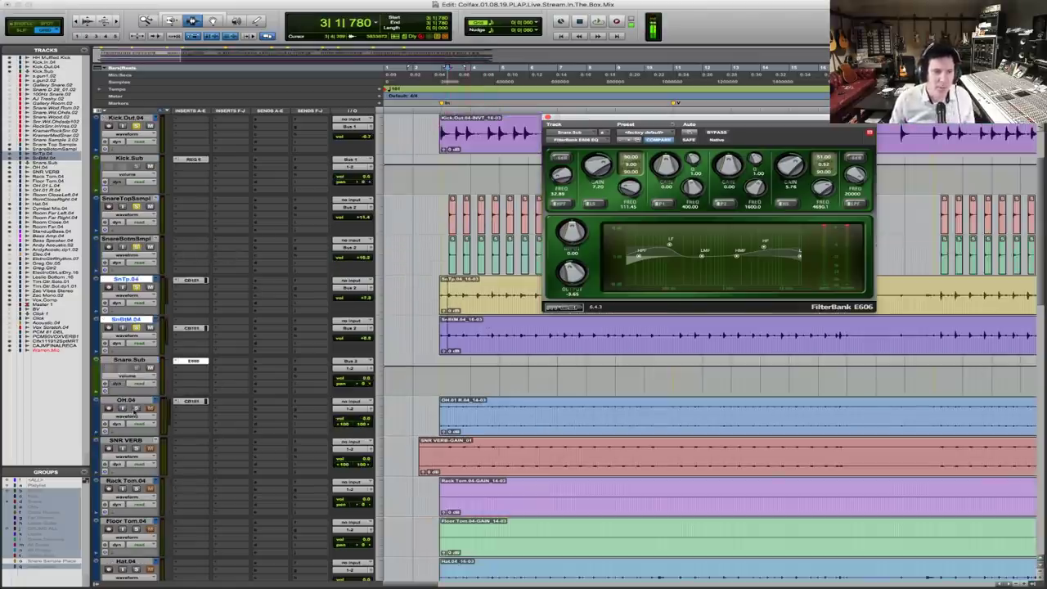
left_click(133, 409)
left_click(393, 422)
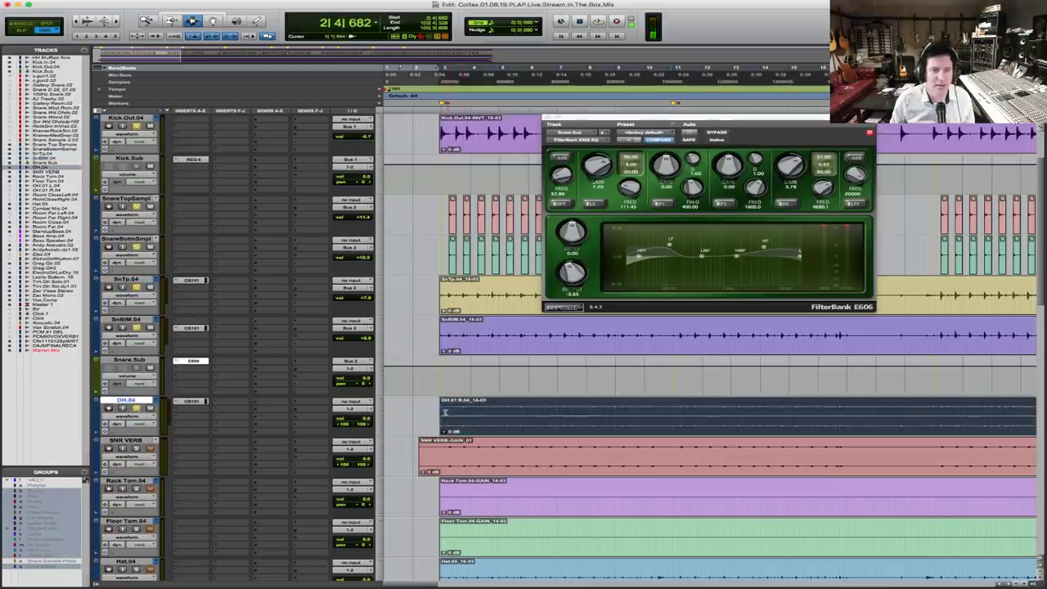
key("space")
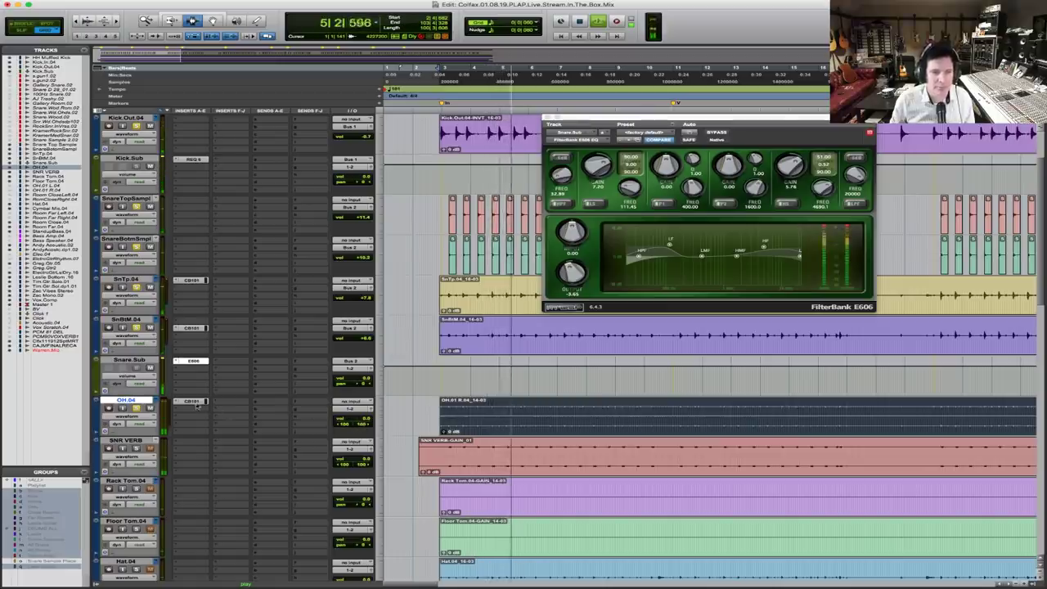
left_click(190, 401)
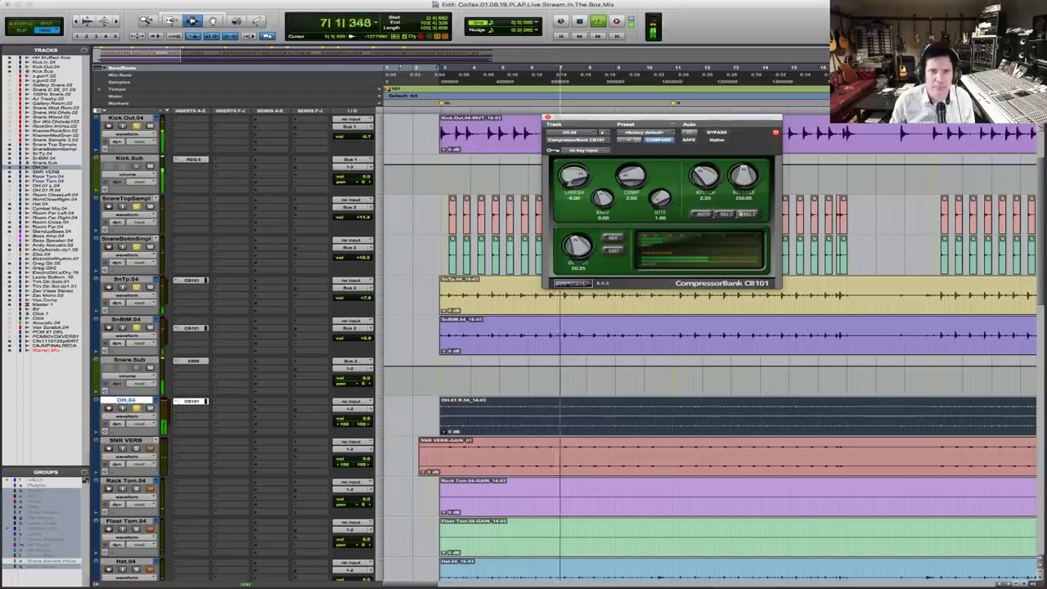
left_click_drag(571, 197, 575, 243)
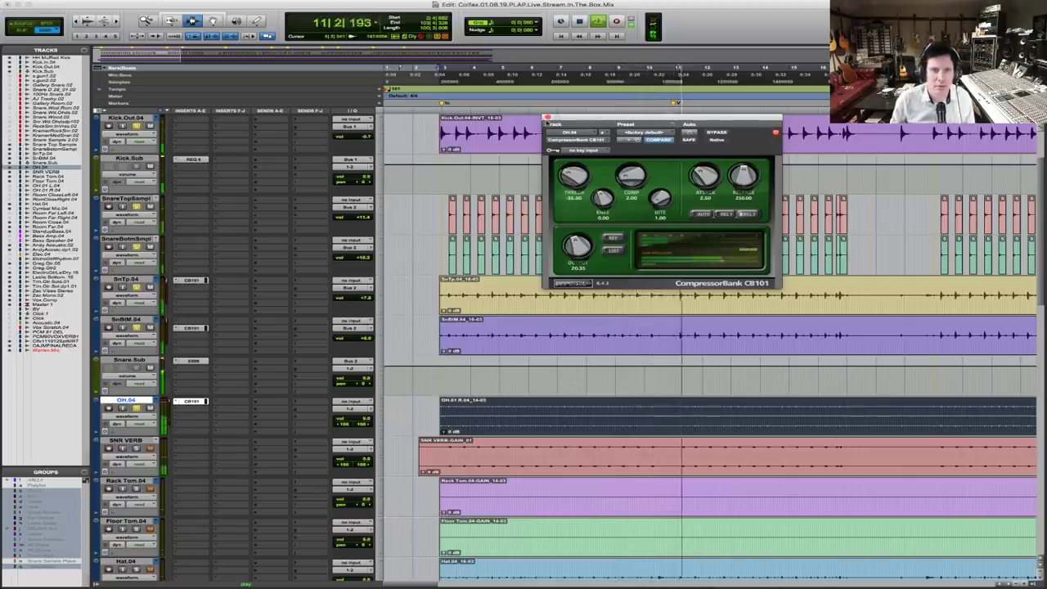
left_click(547, 117)
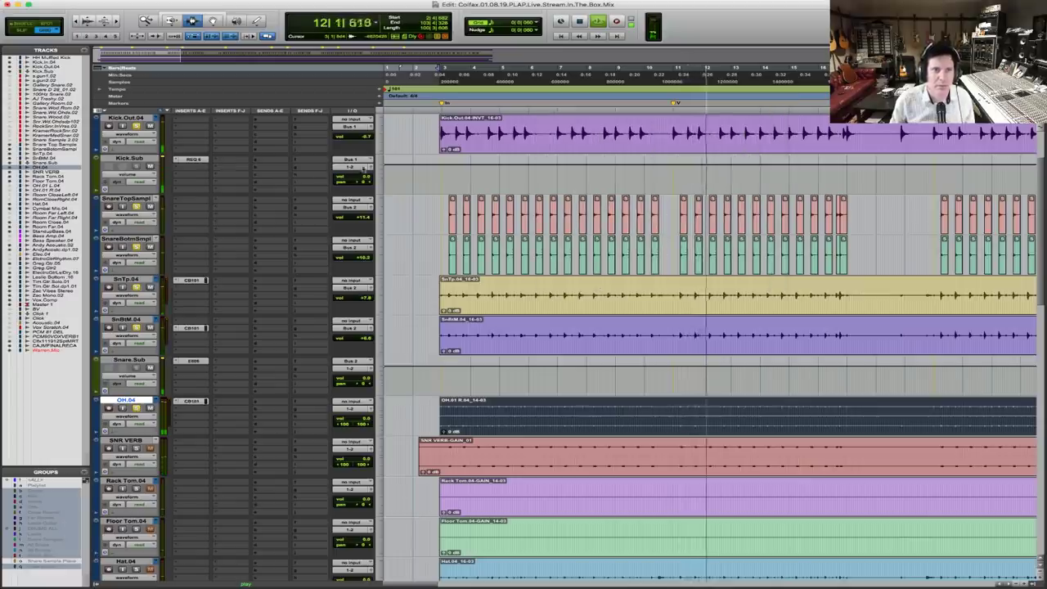
Raise the Kick.Sub volume to +3.6 and the Snare.Sub volume to +1.8 during playback
left_click(364, 177)
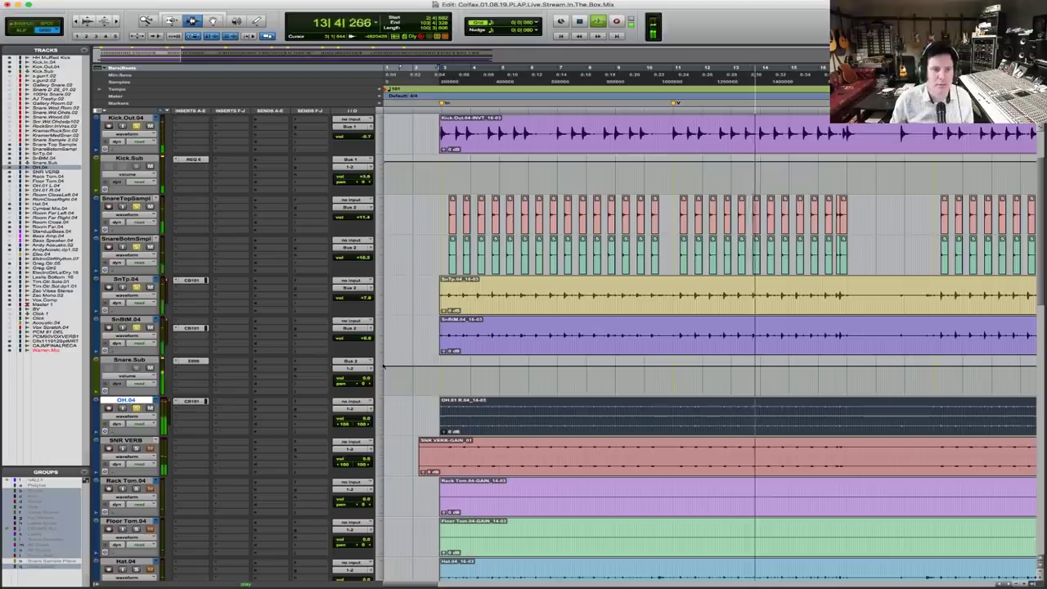
left_click(364, 381)
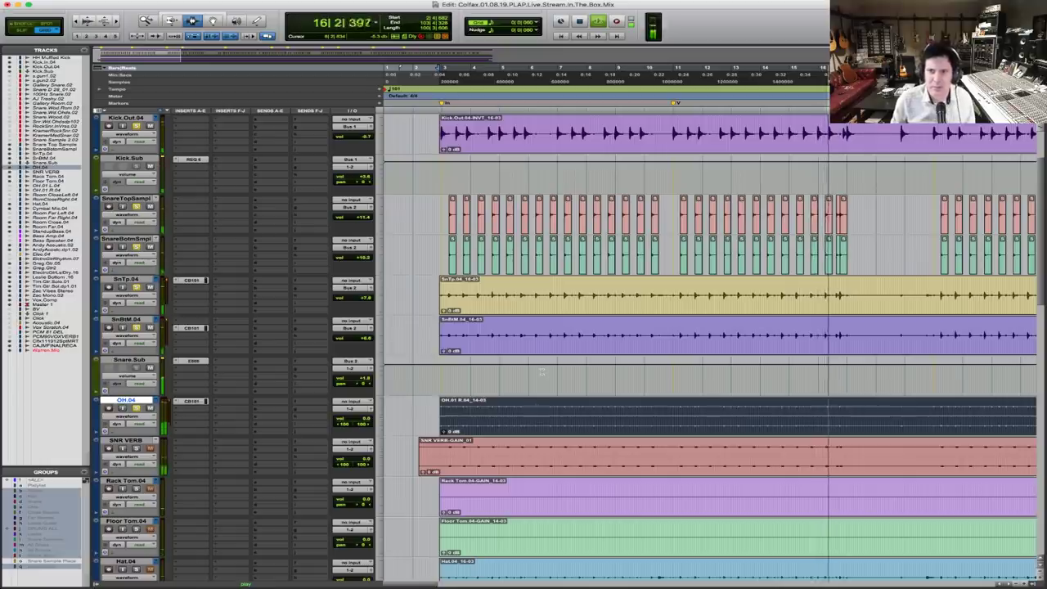
left_click(579, 22)
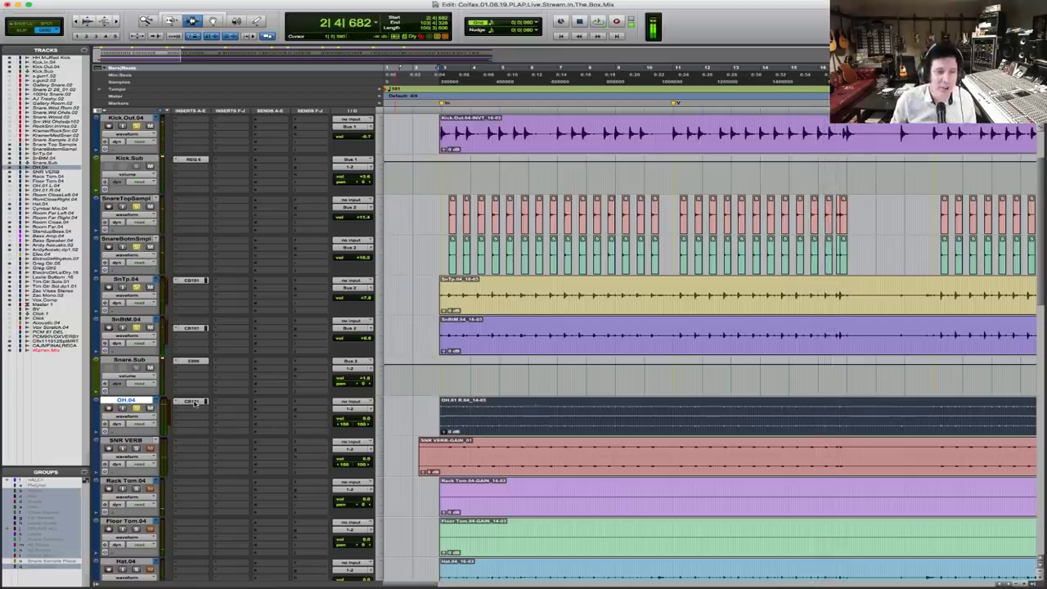
Review the OH.04 compressor and Snare.Sub EQ settings, and audition the kick, snare and overhead balance
left_click(180, 400)
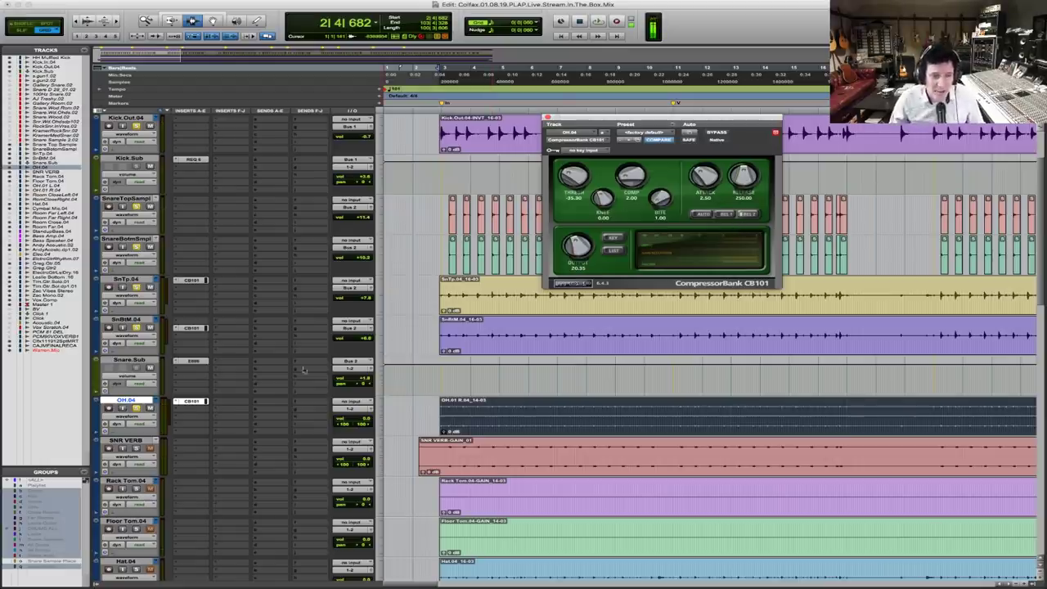
left_click(201, 360)
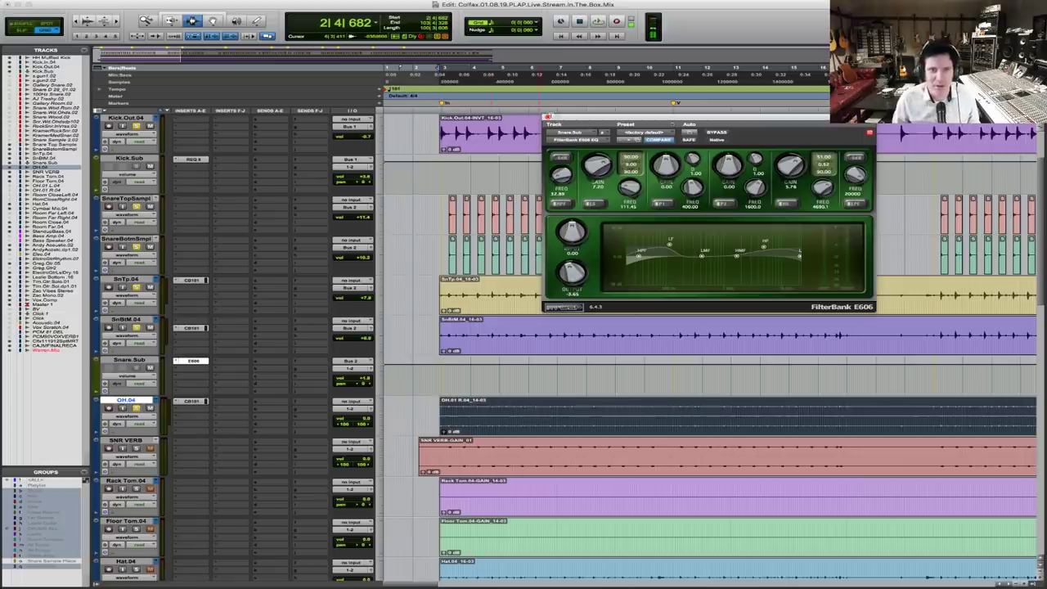
left_click(546, 116)
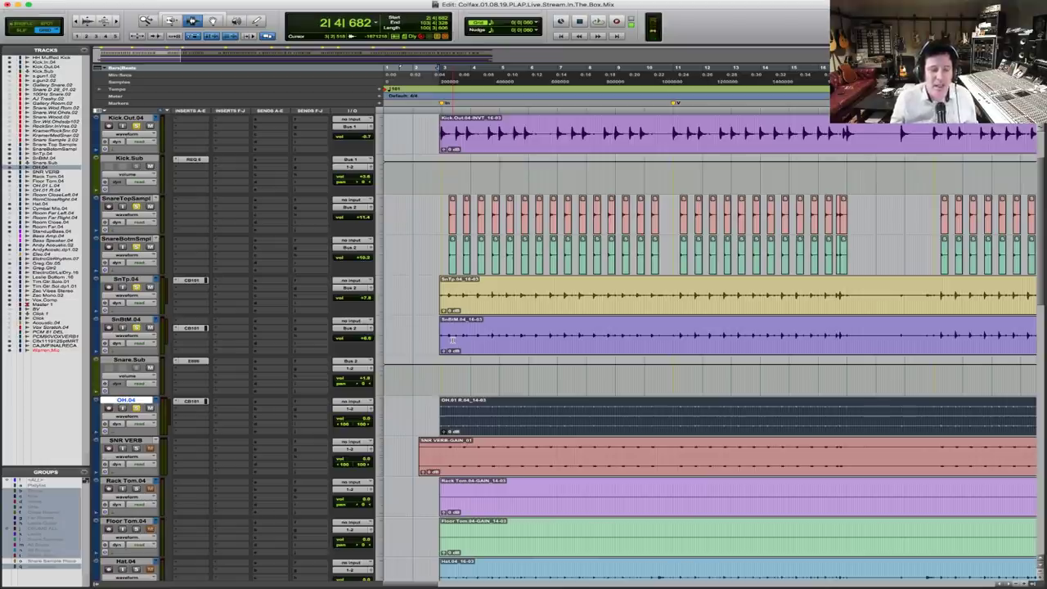
key("space")
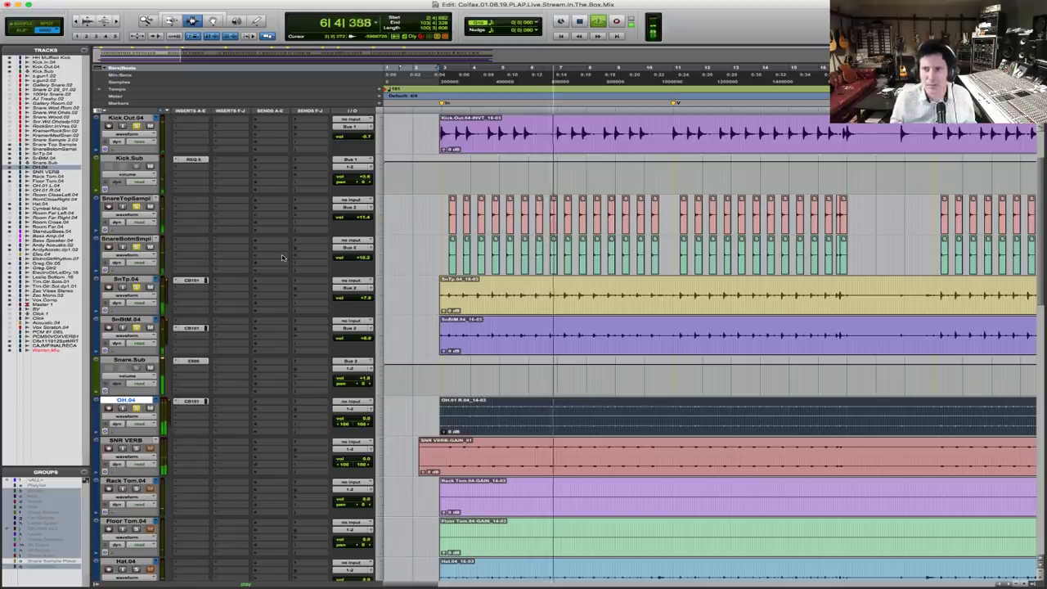
key("space")
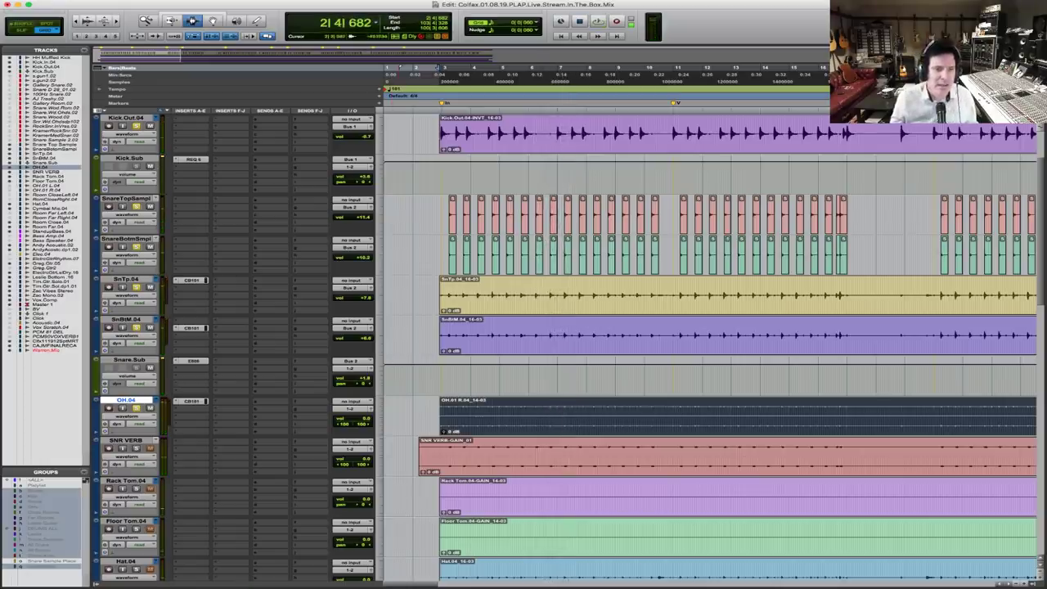
Check the level on the Master 1 track during playback and lower its volume to about -3 dB
scroll(537, 407, "down", 20)
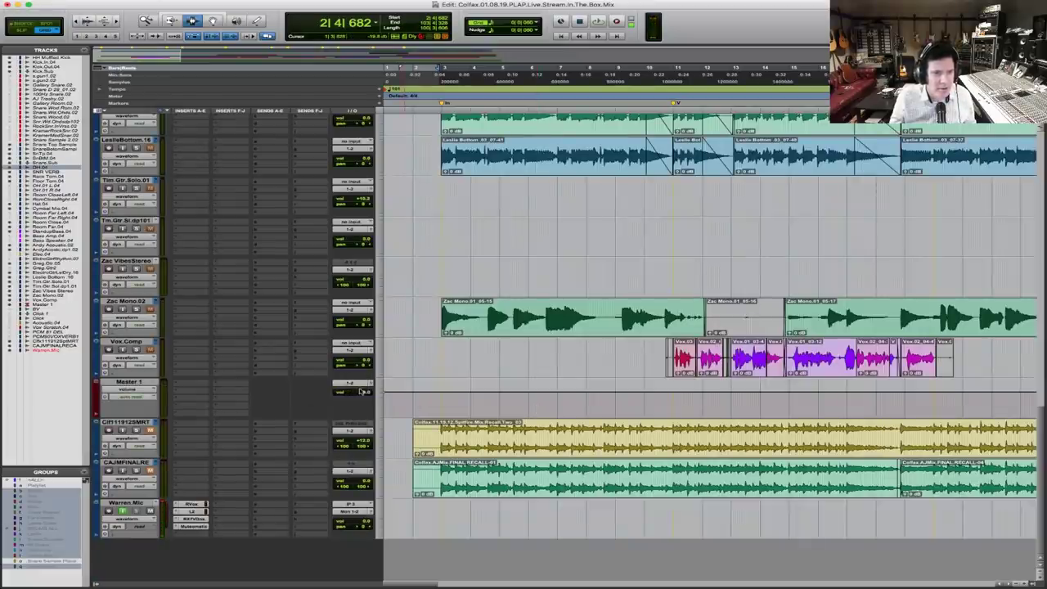
key("space")
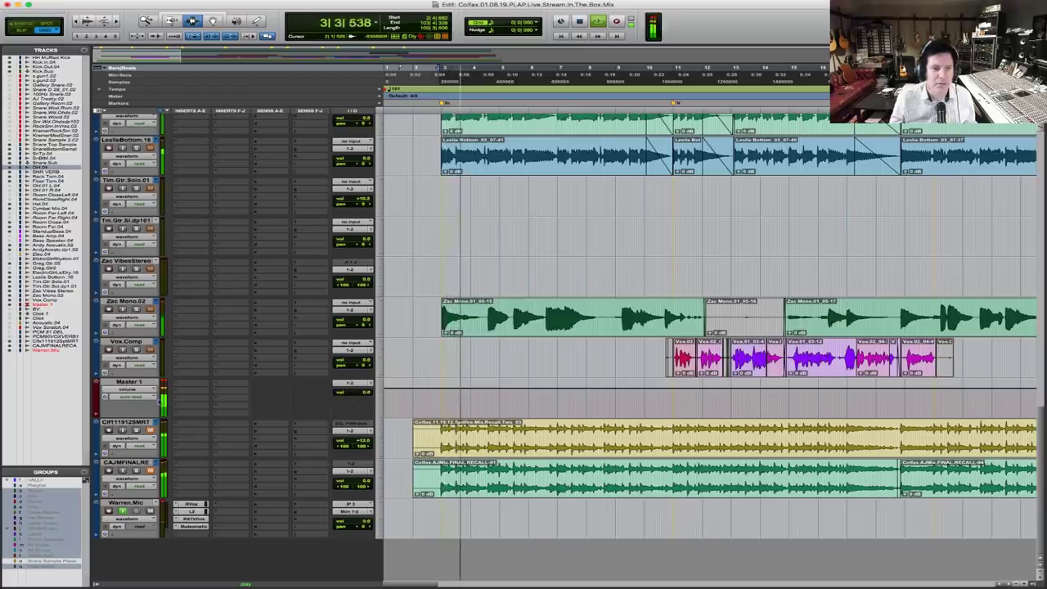
key("space")
left_click(358, 391)
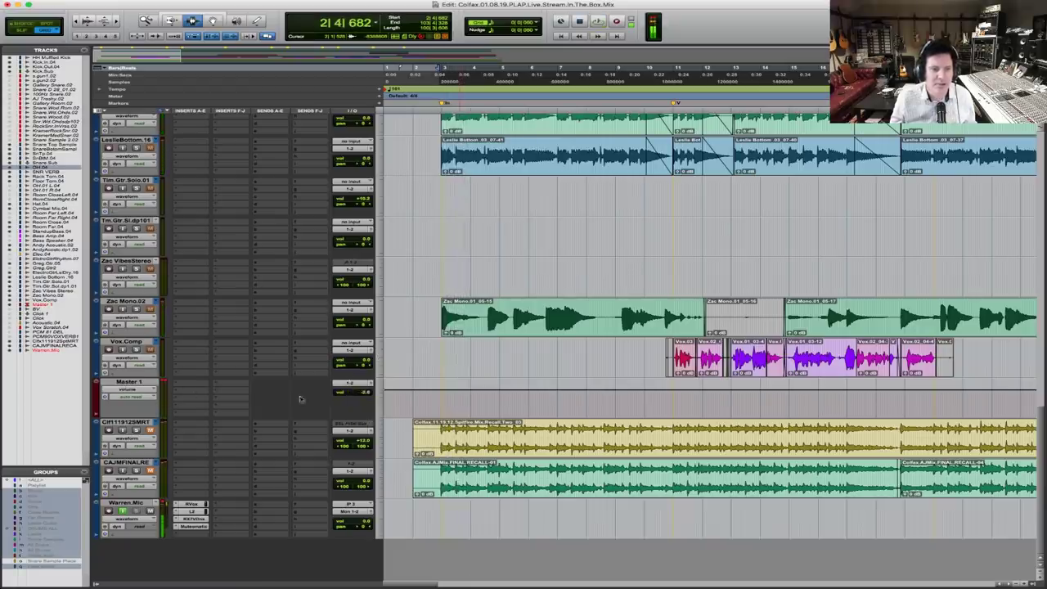
key("space")
scroll(471, 381, "up", 1)
scroll(471, 381, "up", 15)
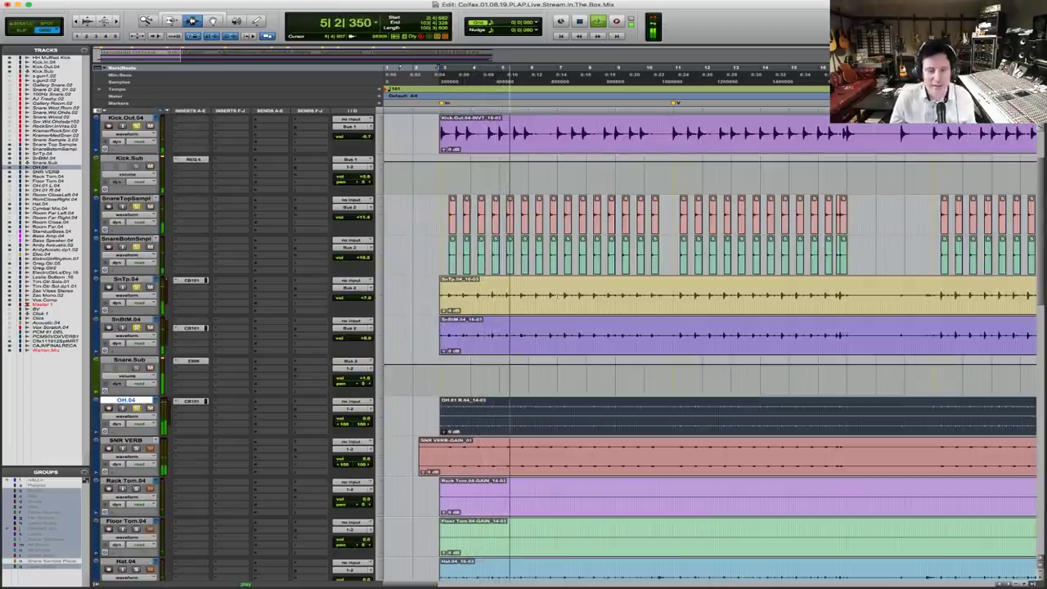
key("space")
Reduce the output of the CB101 compressor on OH.04 to 17.66 during playback
key("space")
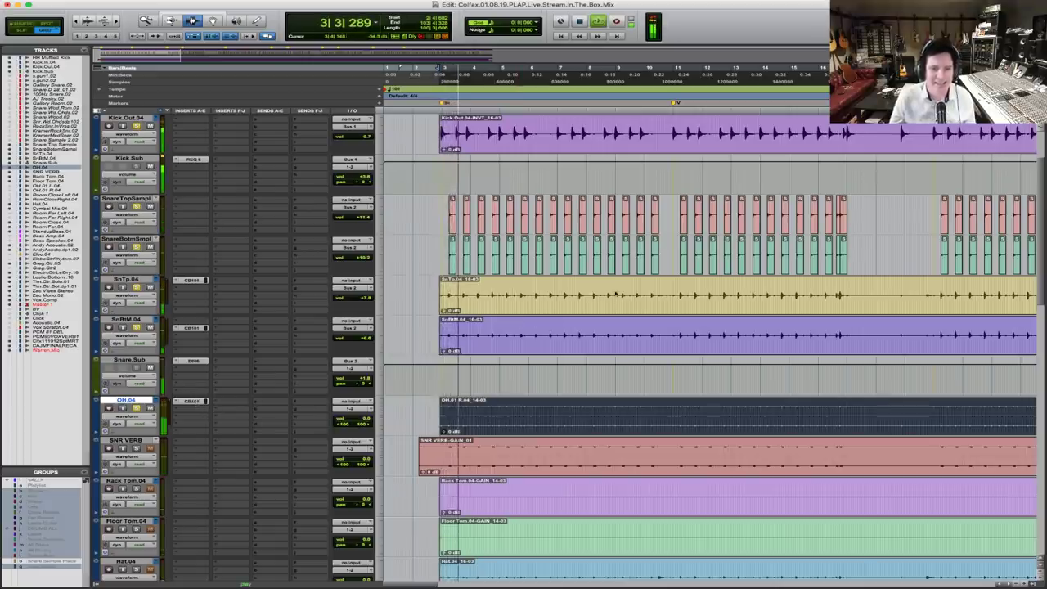
left_click(190, 401)
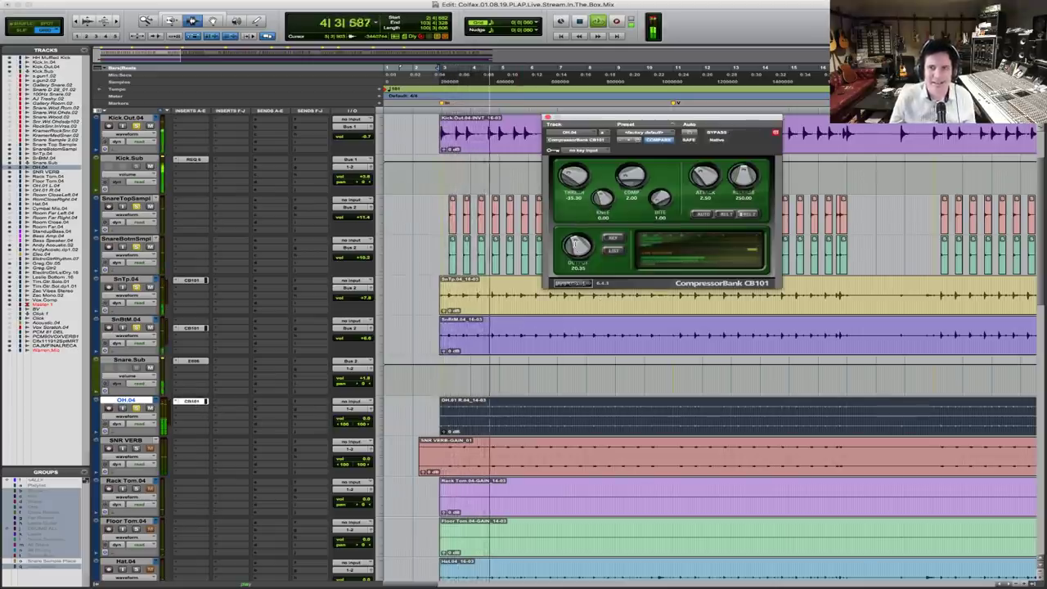
left_click_drag(575, 243, 576, 246)
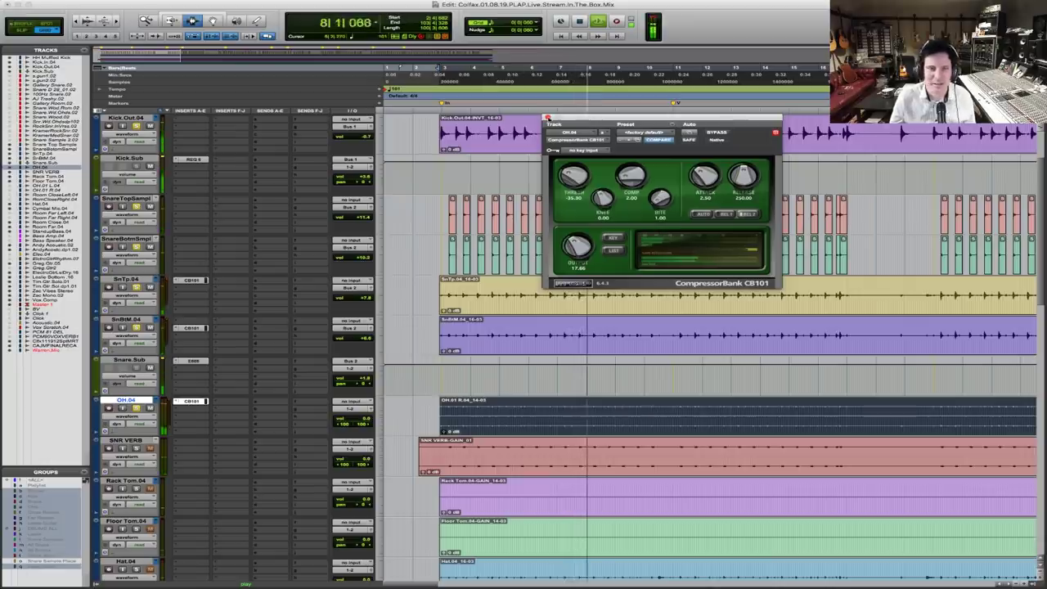
left_click(547, 119)
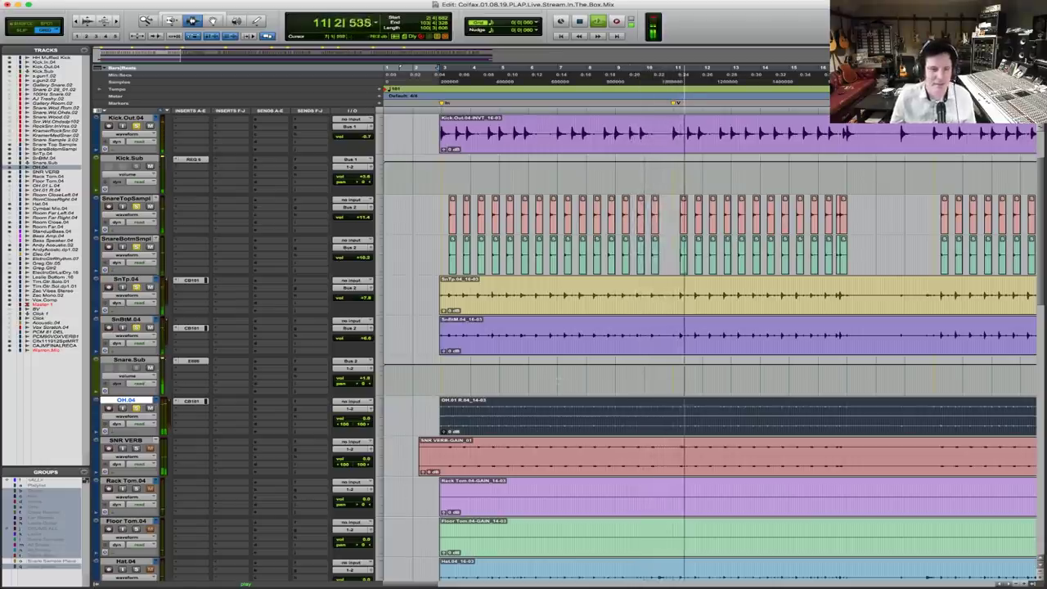
key("space")
Solo the SNR VERB track and audition it with the drums from 2|4|840
scroll(267, 266, "down", 10)
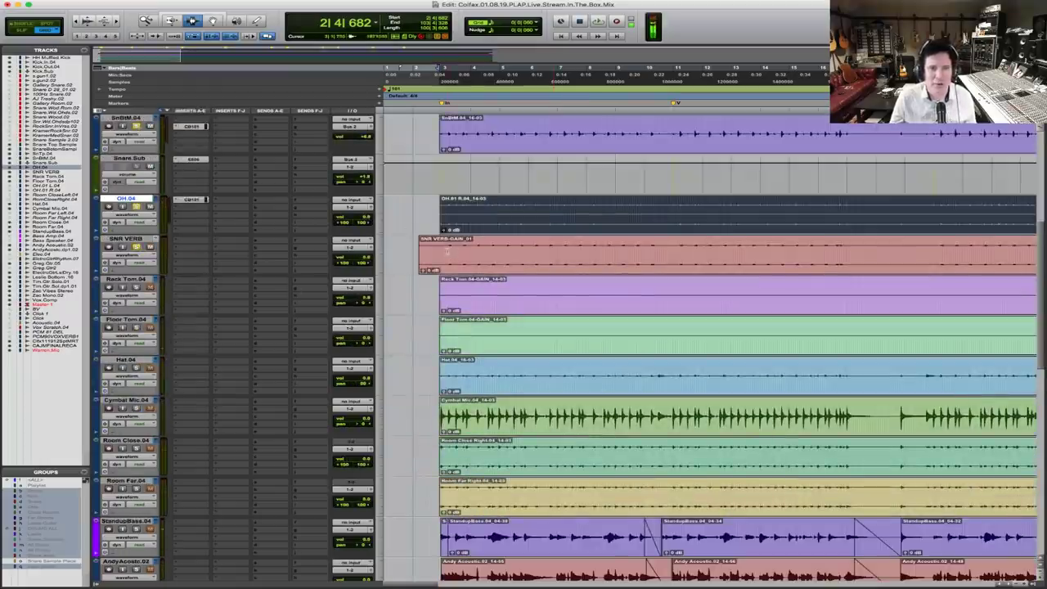
left_click(439, 251)
key("space")
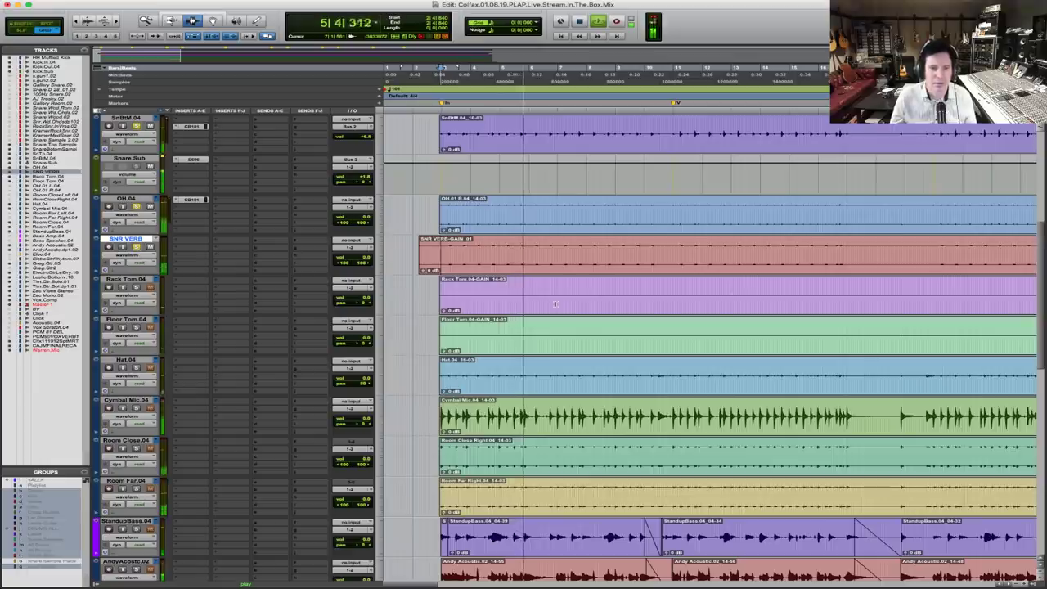
key("space")
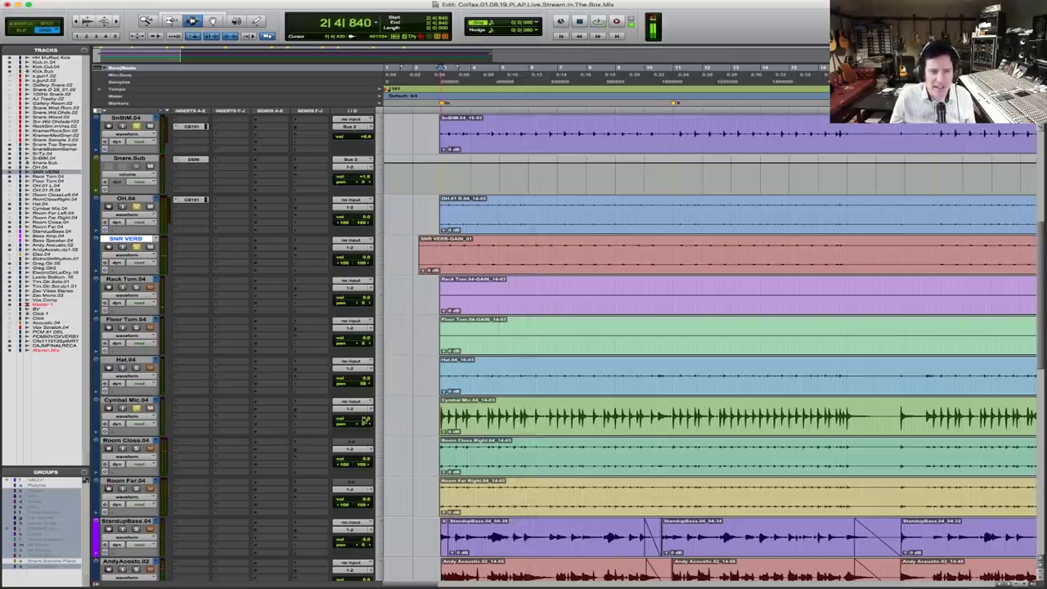
Lower the soloed Cymbal Mic.04 track's volume and adjust it by ear against the other drums during playback
left_click_drag(365, 420, 366, 437)
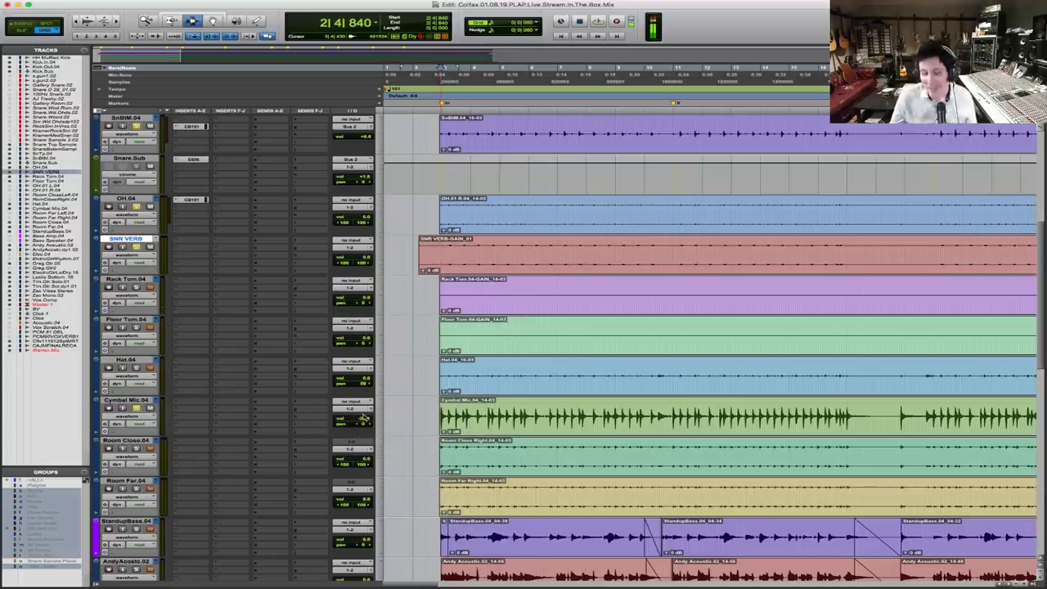
key("space")
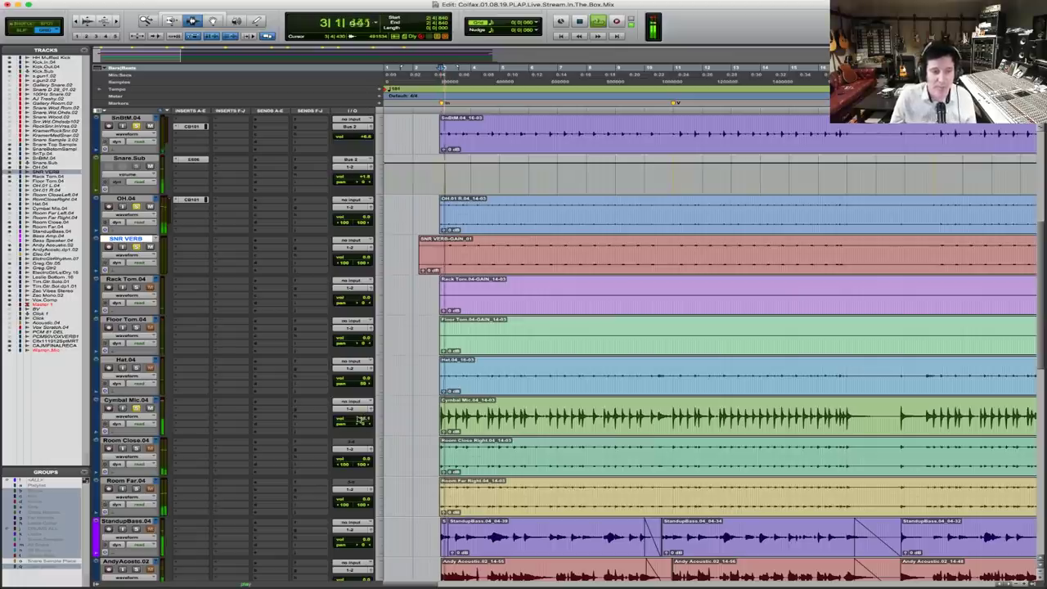
left_click_drag(360, 419, 358, 414)
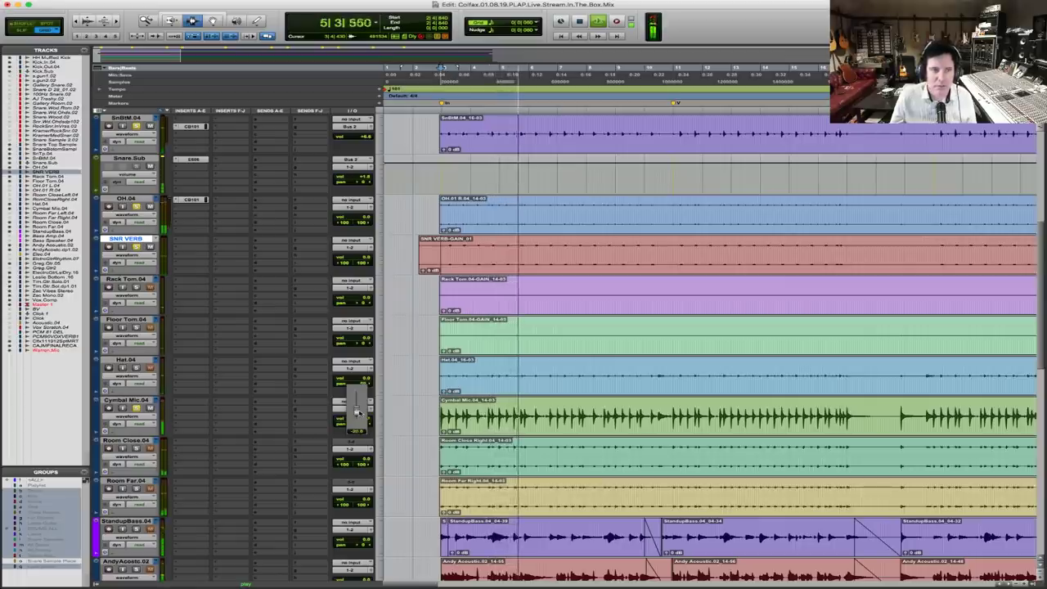
left_click_drag(356, 412, 364, 414)
key("space")
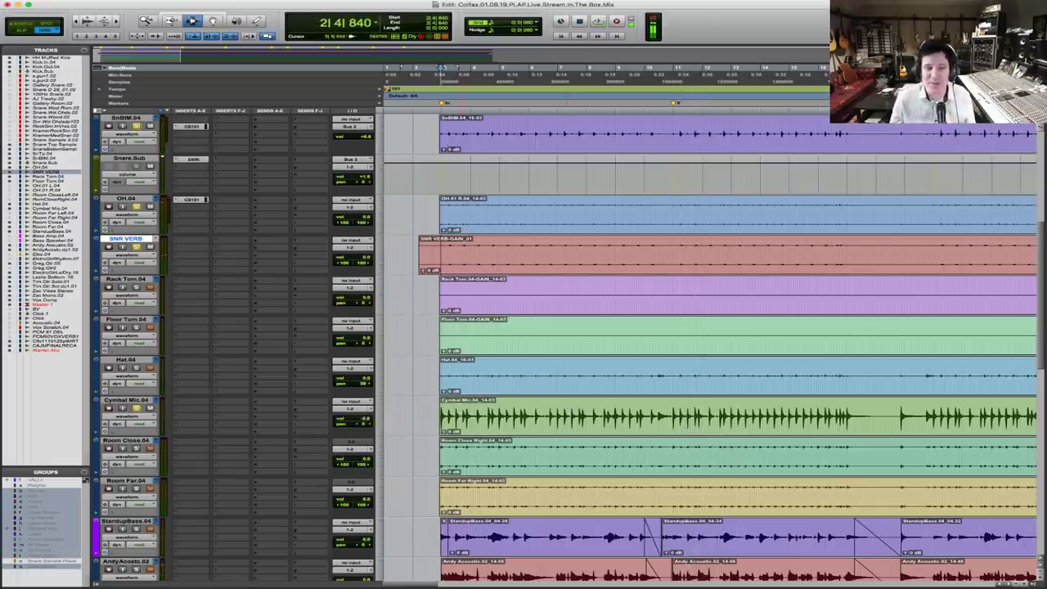
Try to remove the closing fade from the Cymbal Mic.04 clip and extend the clip's end beyond the other drum clips
left_click(460, 417)
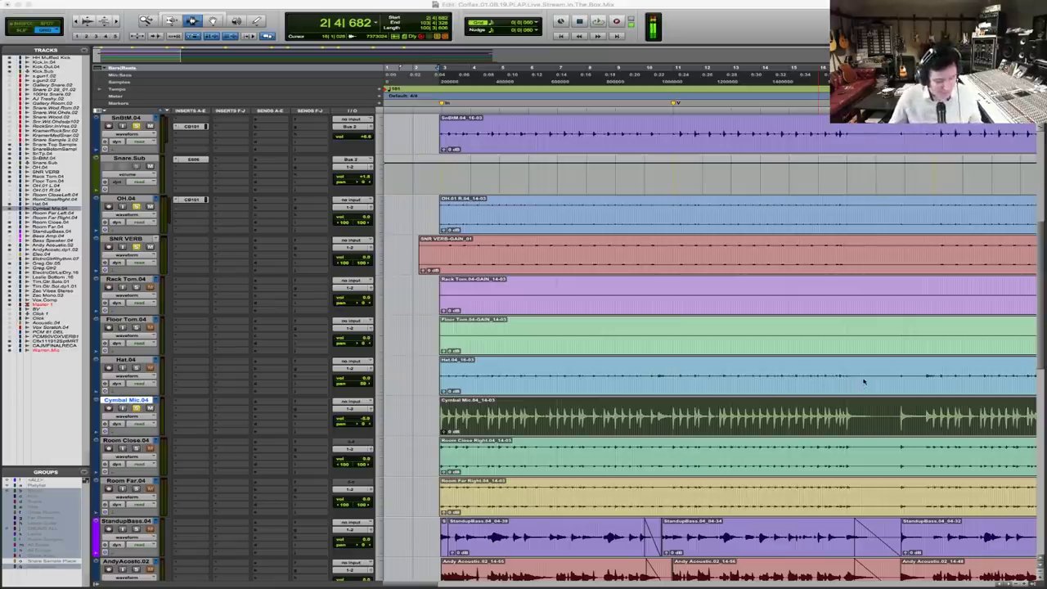
left_click(746, 411)
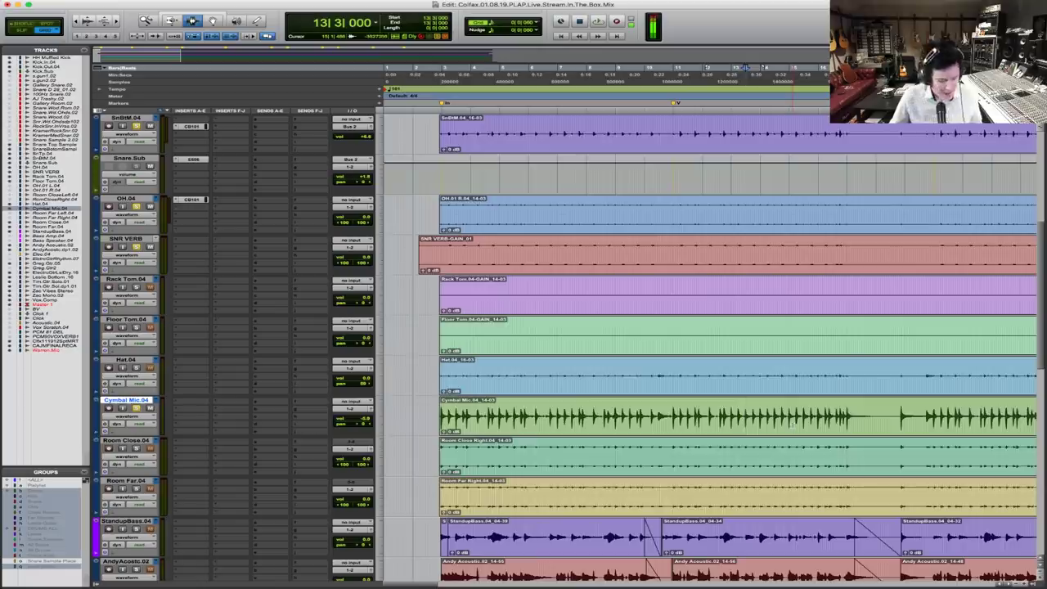
key("r")
key("r")
key("r")
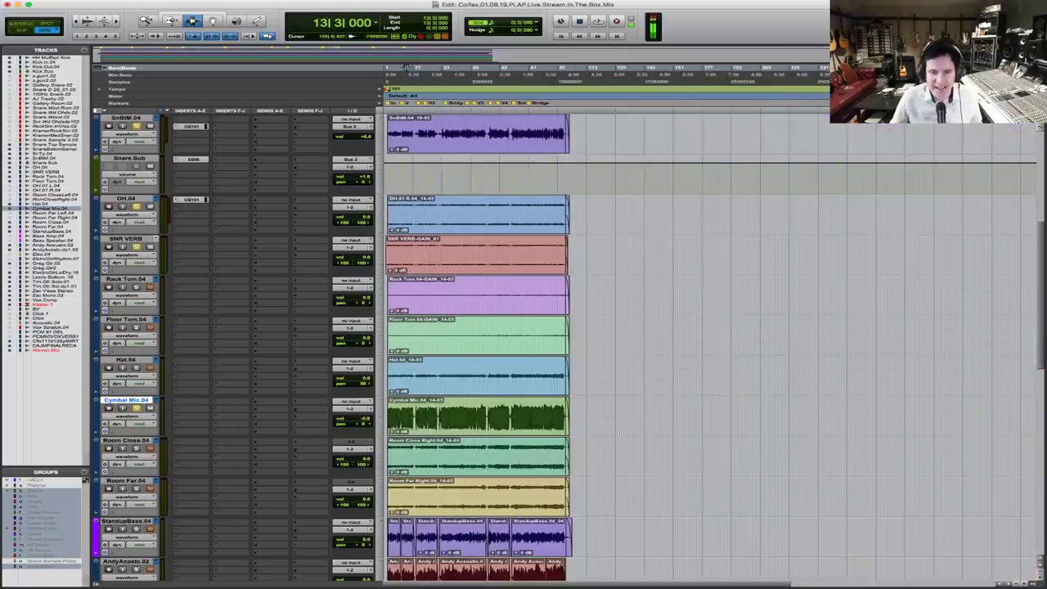
key("t")
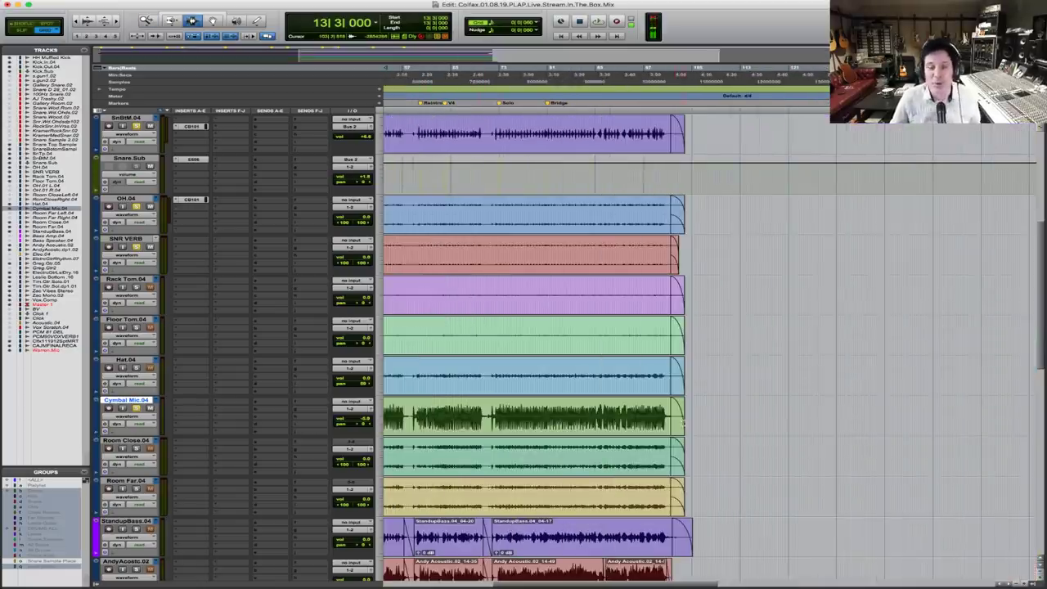
left_click(676, 418)
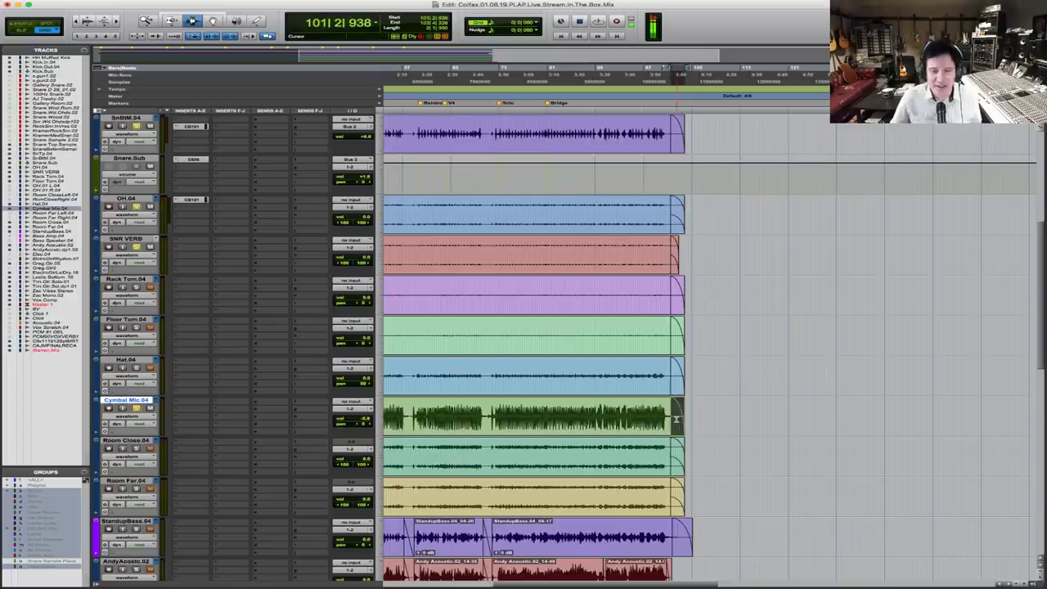
double_click(675, 419)
left_click(676, 418)
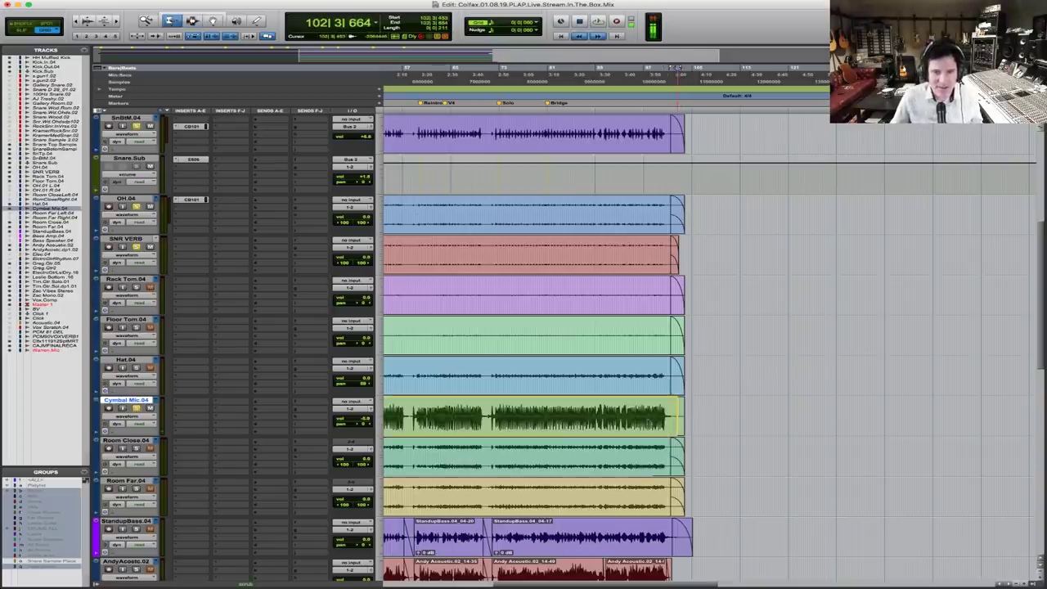
double_click(676, 419)
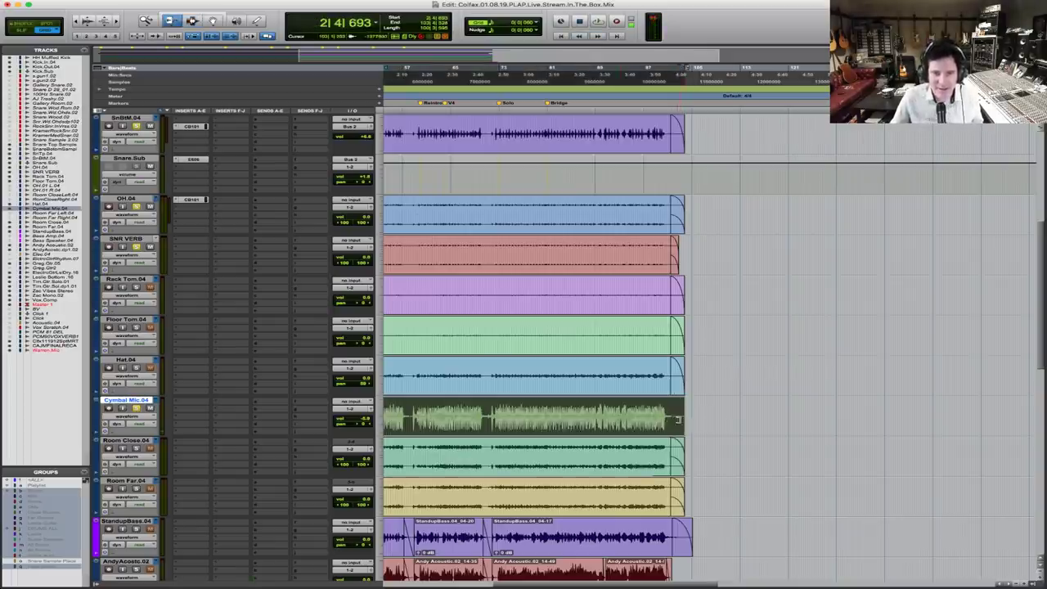
left_click_drag(677, 419, 701, 419)
key("F5")
left_click_drag(797, 430, 648, 419)
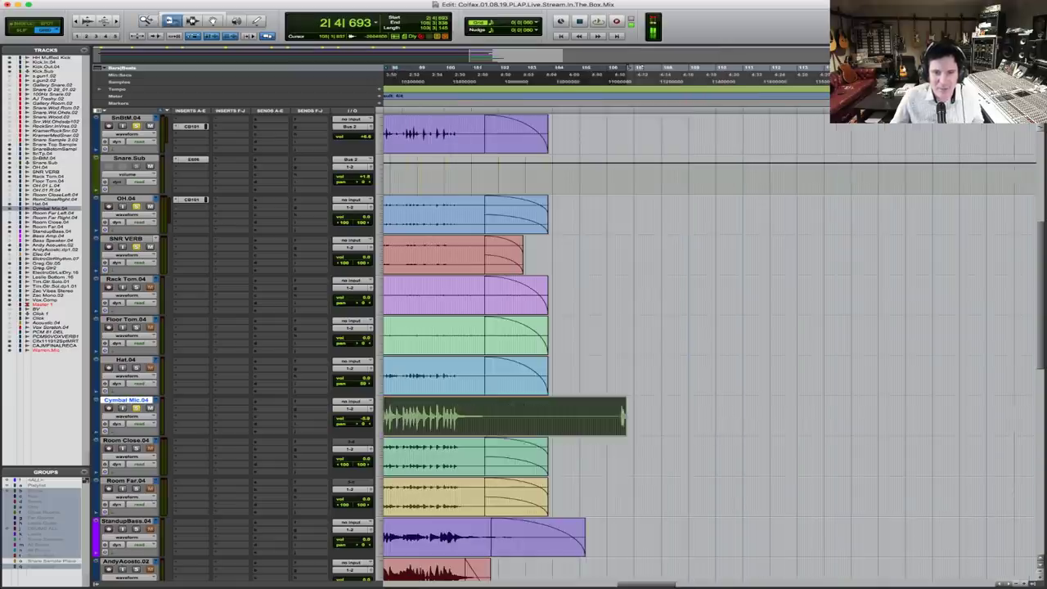
Audition a selection in the extended Cymbal Mic.04 tail, and undo the clip extension and fade removal
key("F7")
left_click_drag(529, 419, 600, 419)
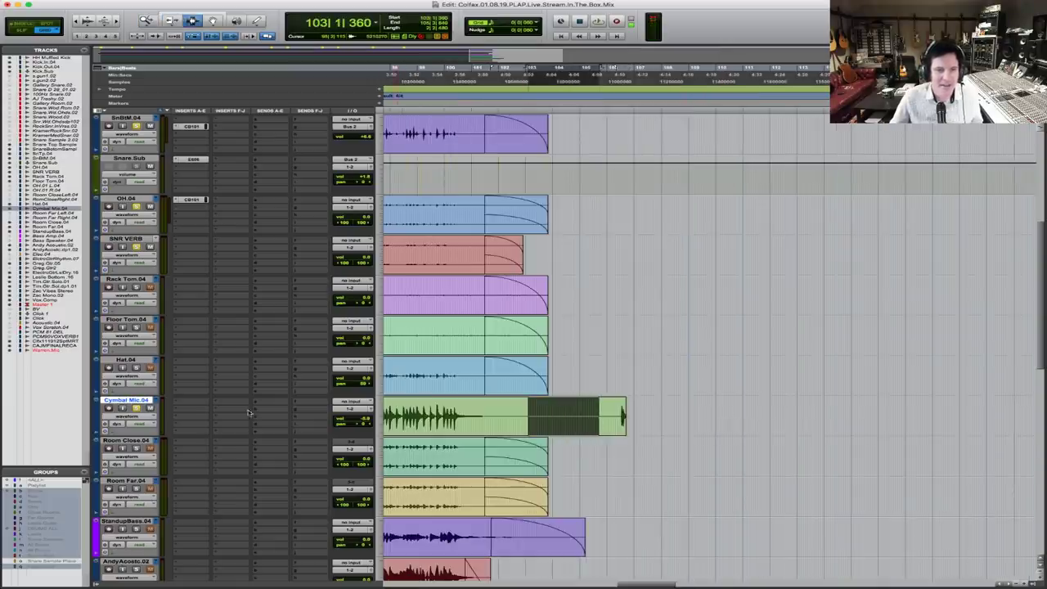
key("space")
left_click(360, 419)
left_click_drag(361, 419, 362, 403)
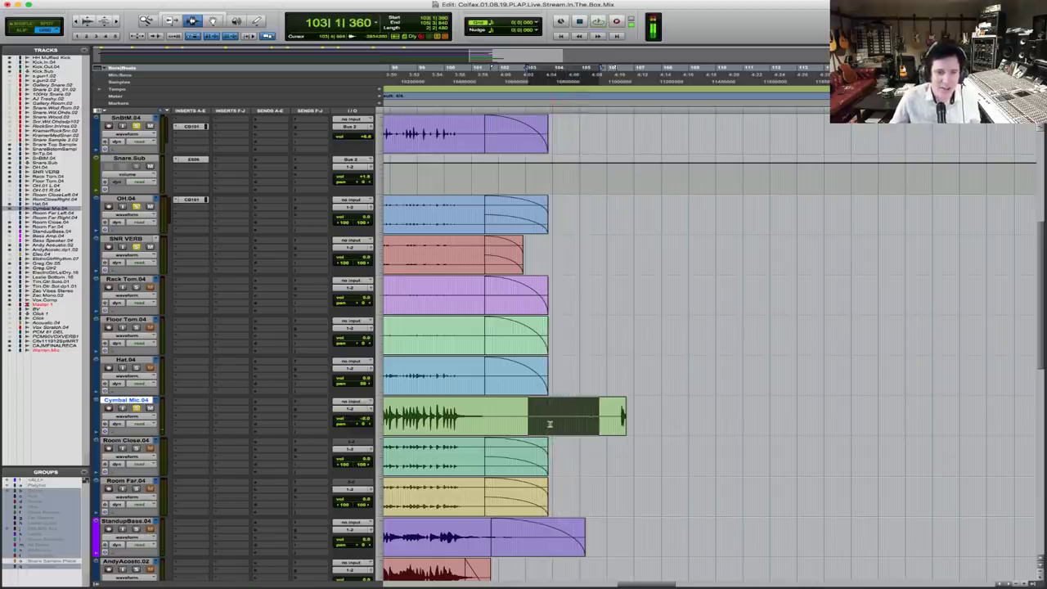
key("super+z")
key("super+z")
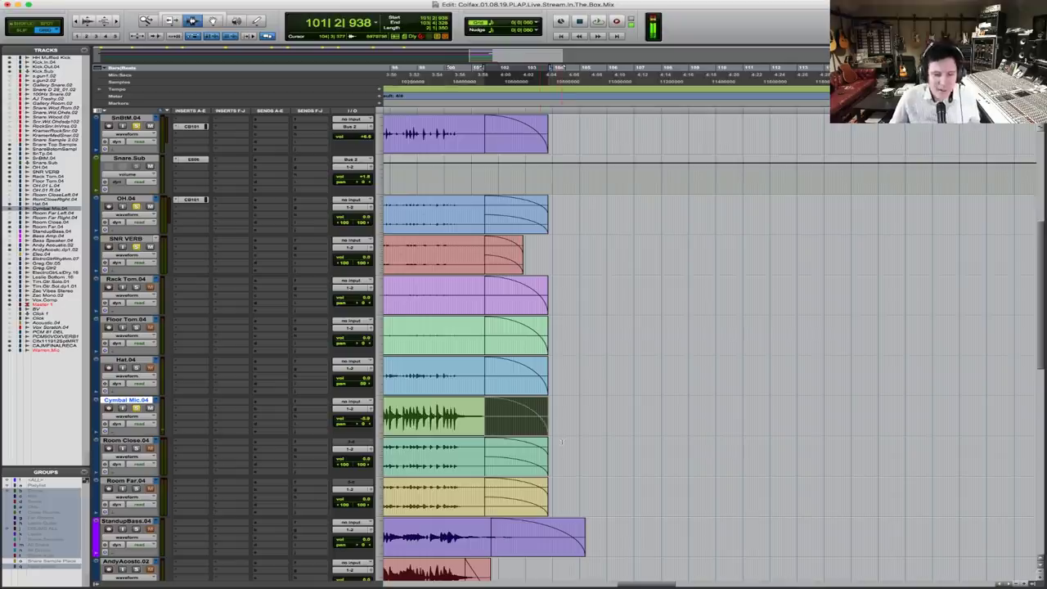
Select the whole Cymbal Mic.04 clip and audition the soloed drums from 2|4|682
key("alt+a")
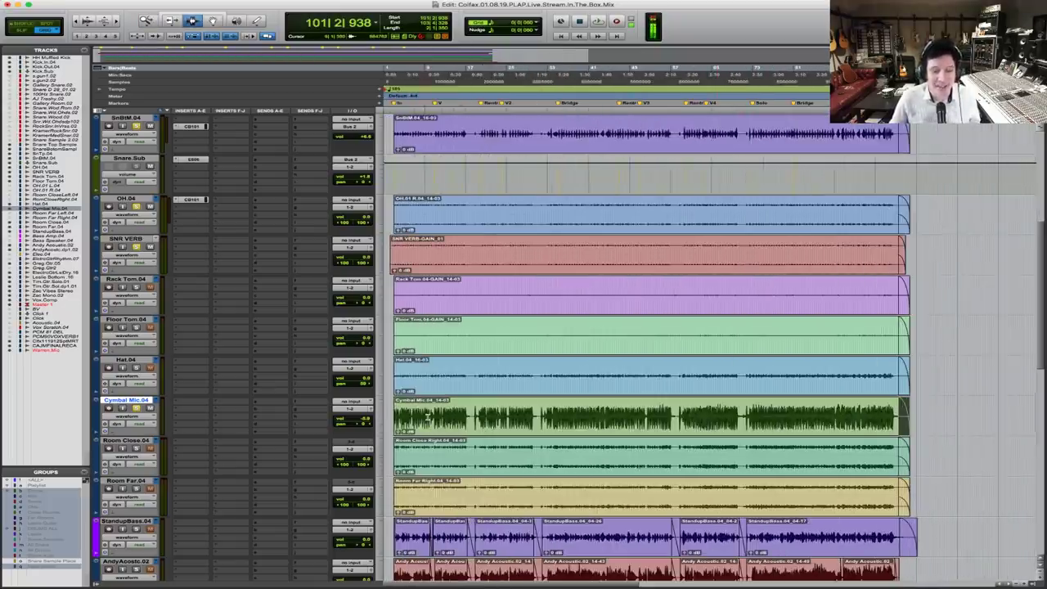
left_click(401, 416)
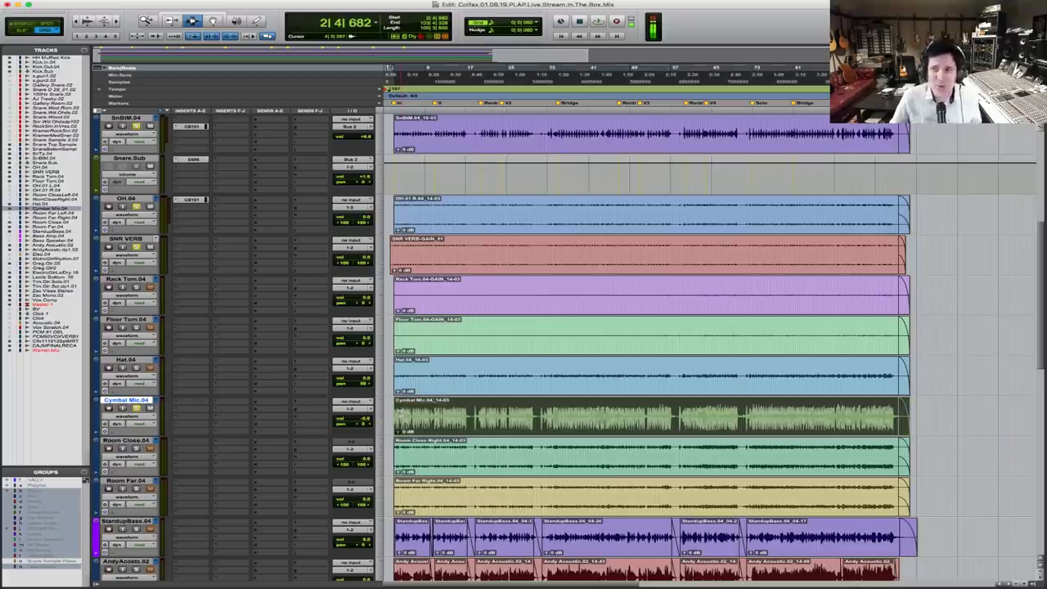
key("space")
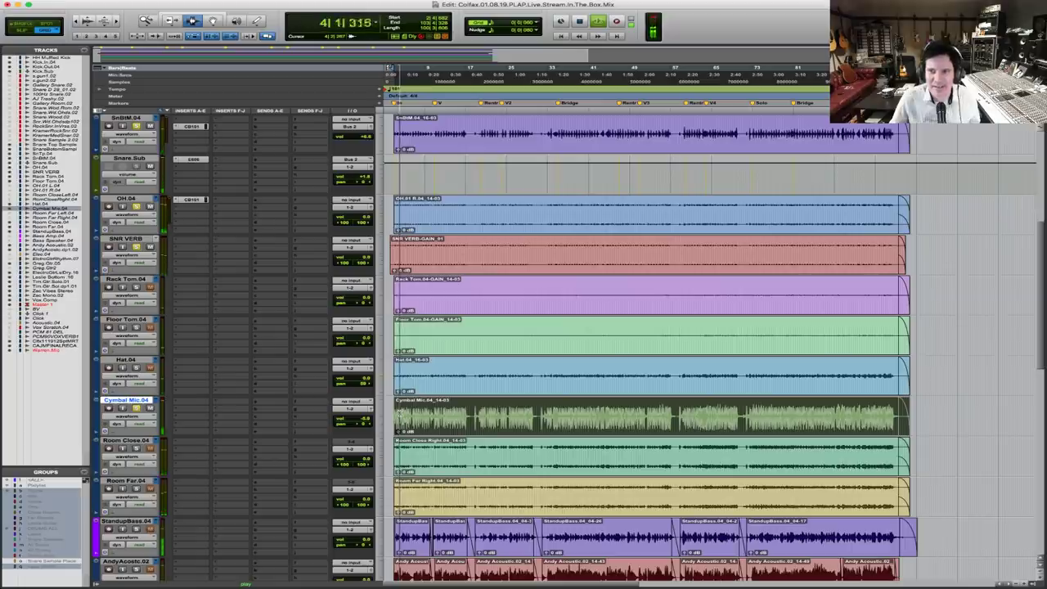
key("space")
key("space")
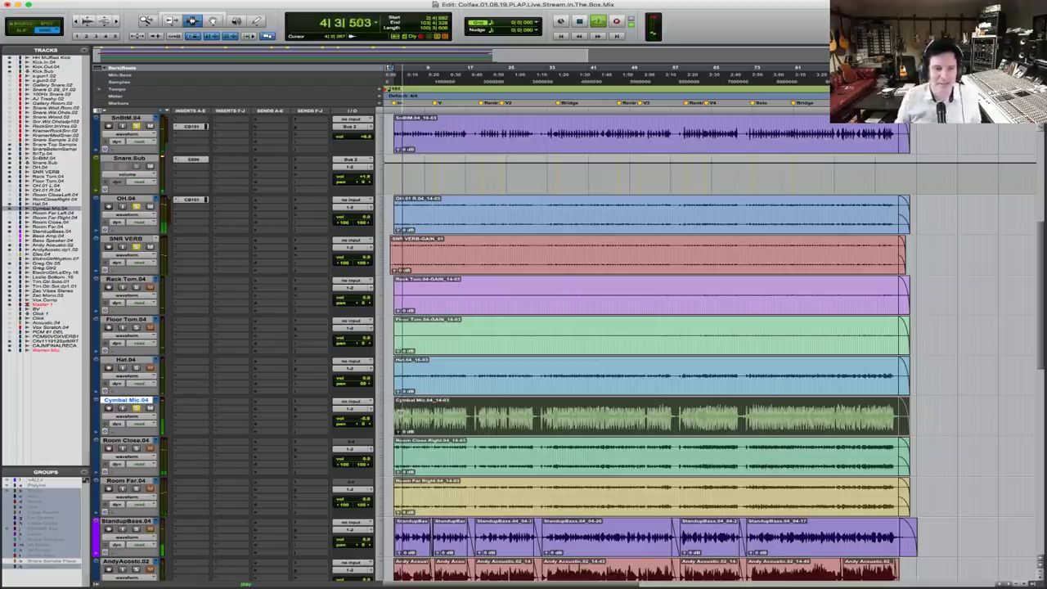
key("space")
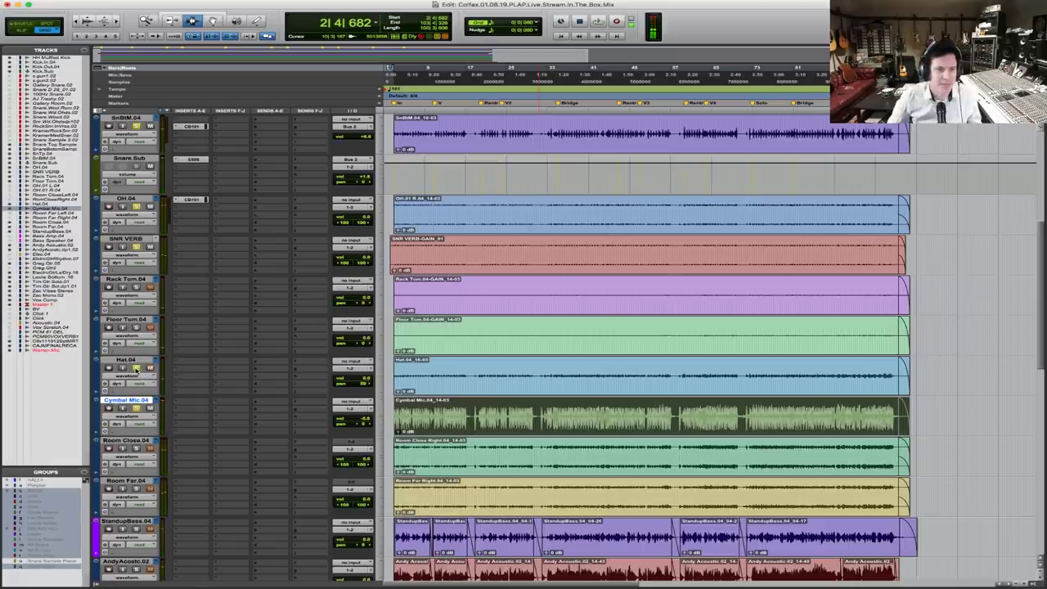
Raise the soloed Hat.04 track's volume during playback and locate the hi-hat part just before the verse
key("space")
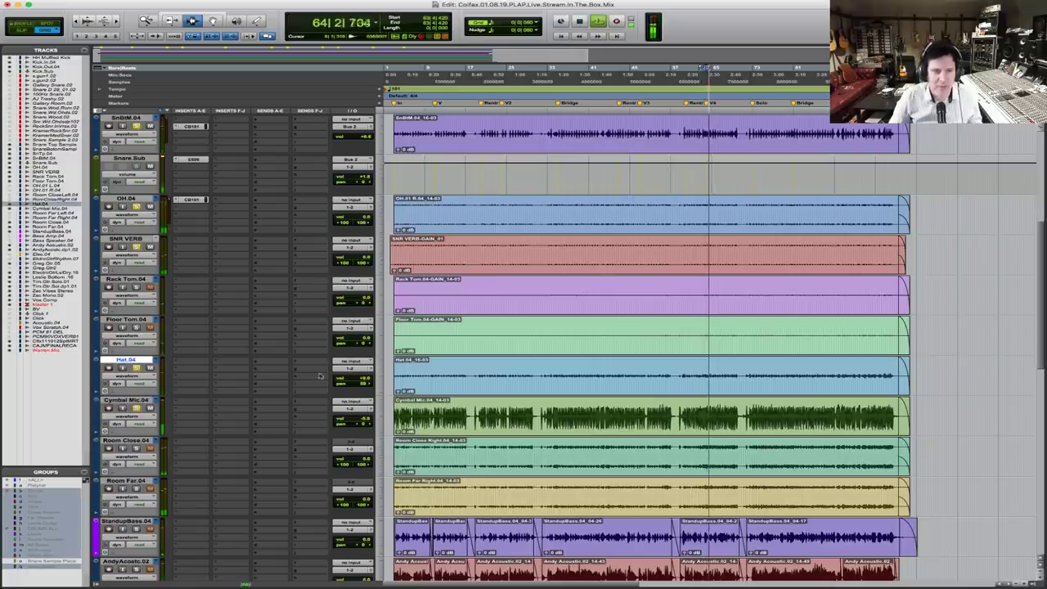
key("space")
key("F5")
left_click(425, 378)
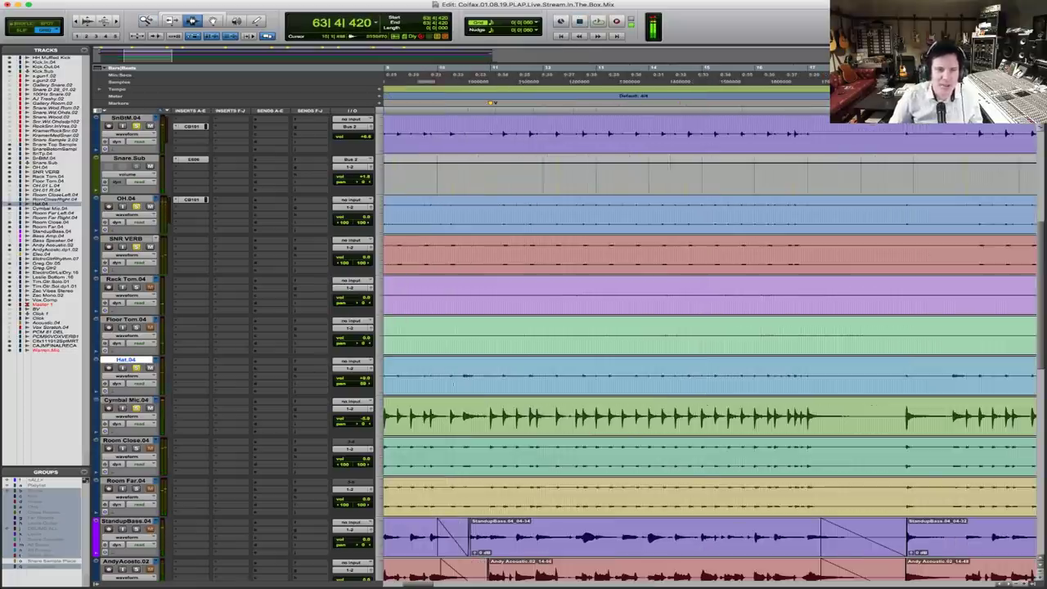
Play the hi-hat section from 10|1|480 and pan Hat.04 further right, to about 75
key("space")
left_click_drag(437, 377, 585, 377)
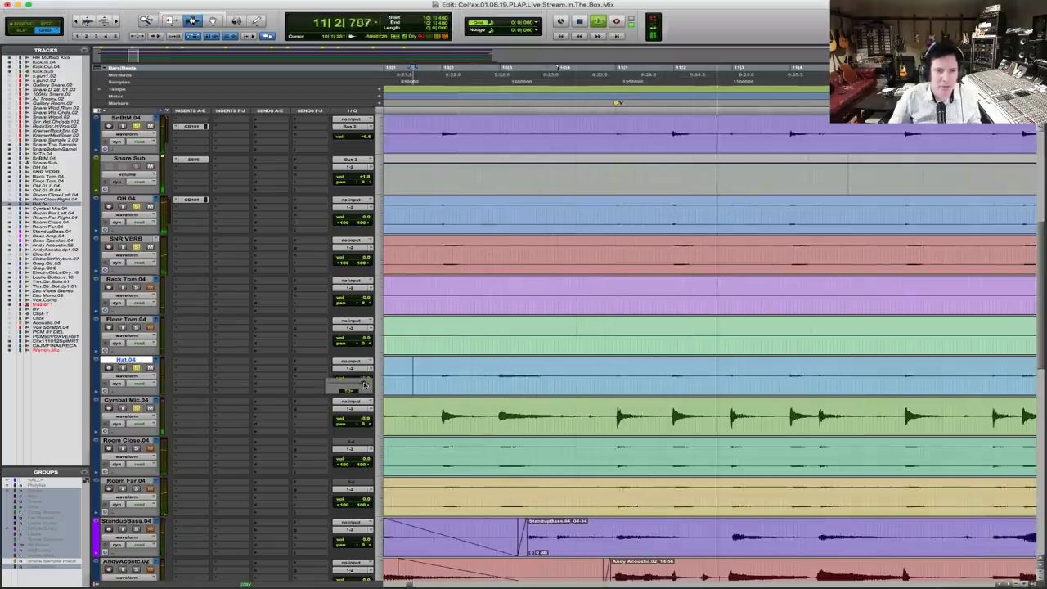
key("space")
key("space")
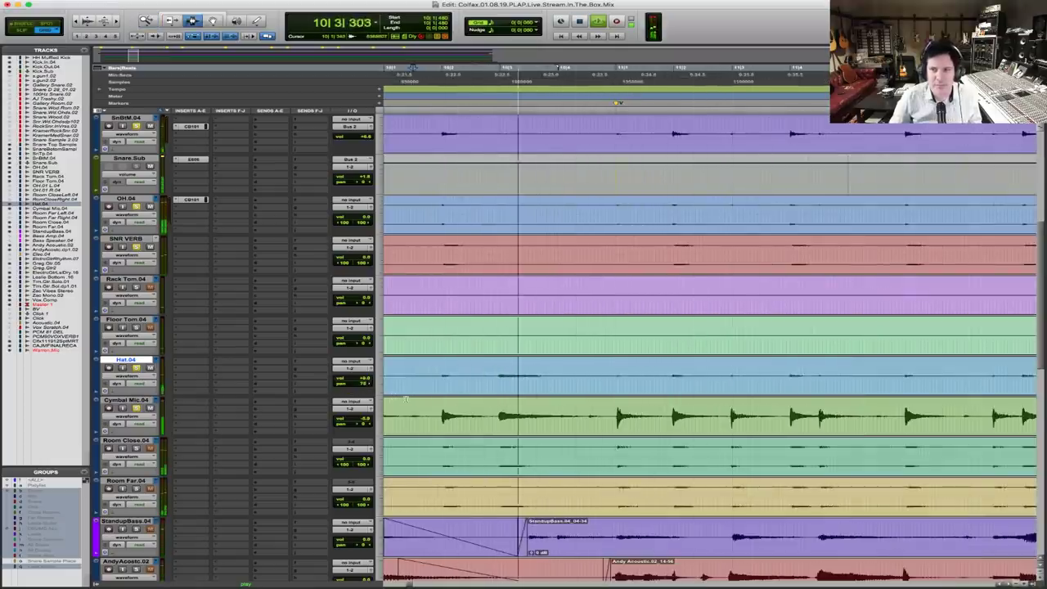
key("alt+r")
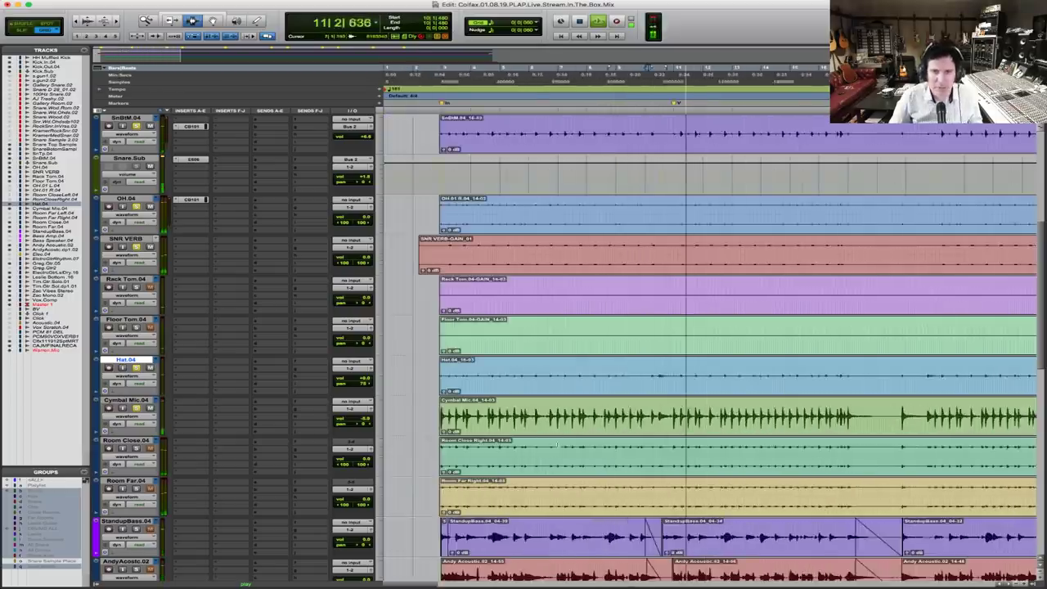
key("space")
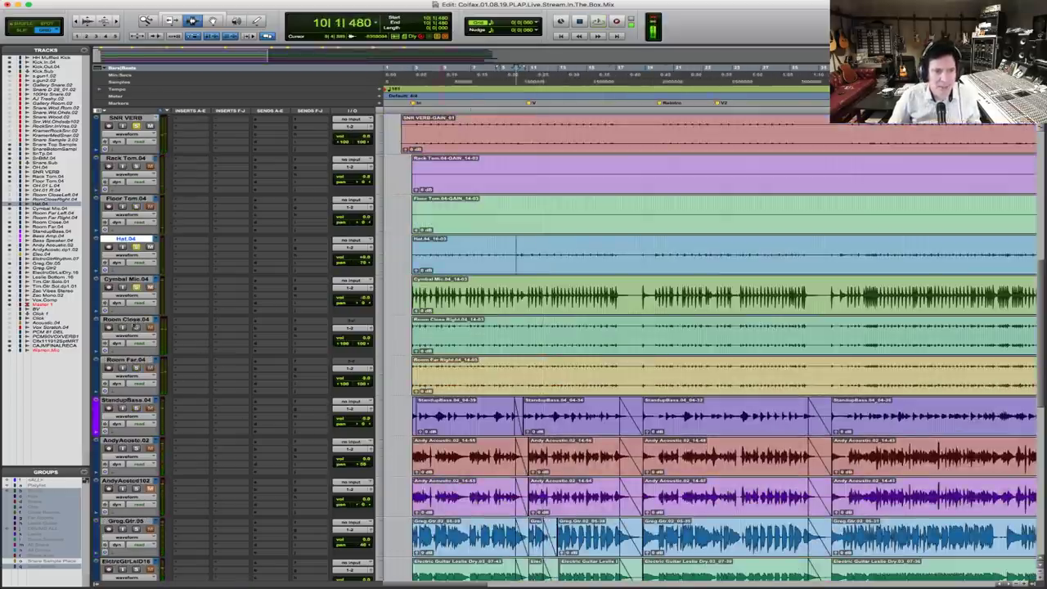
Solo Room Close.04 and Room Far.04 and raise their volumes to about +4.8 dB and +1.8 dB during playback
key("space")
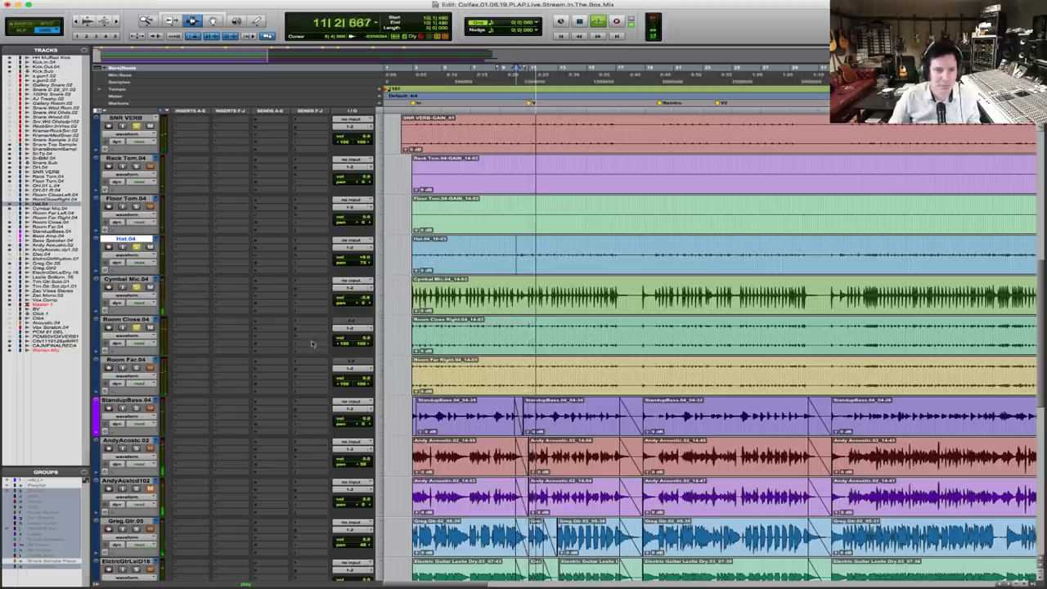
left_click_drag(353, 338, 356, 337)
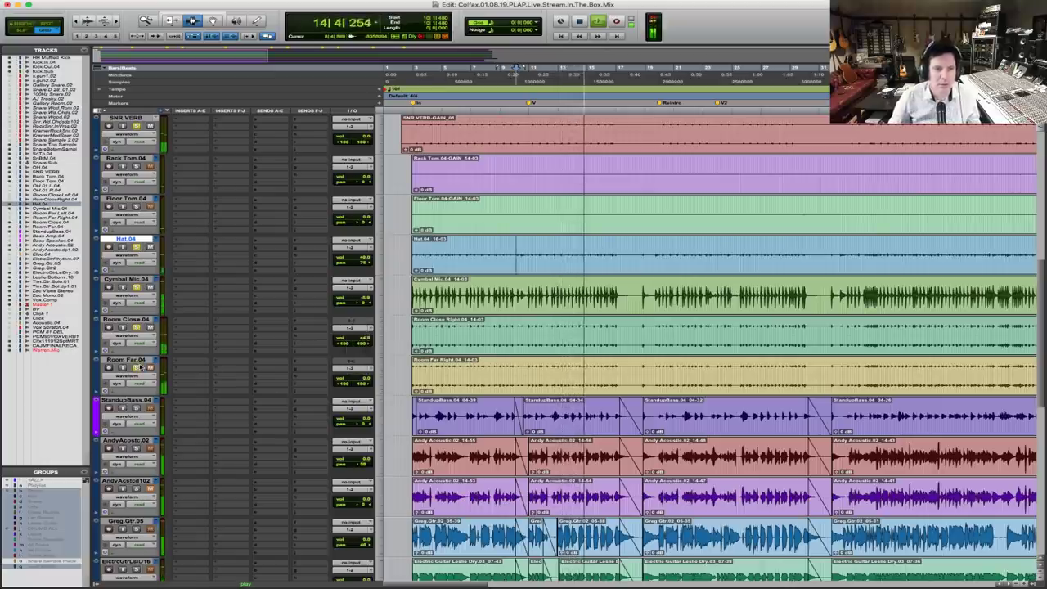
left_click_drag(360, 378, 360, 379)
key("space")
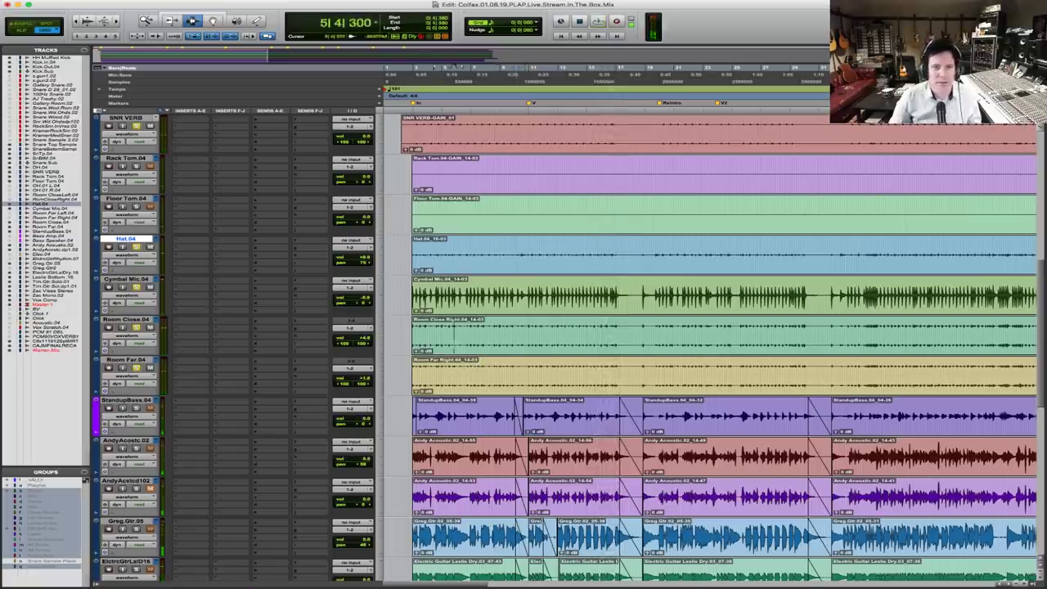
Solo Rack Tom.04 and Floor Tom.04 and audition the full drum kit from 2|4|682
left_click(453, 343)
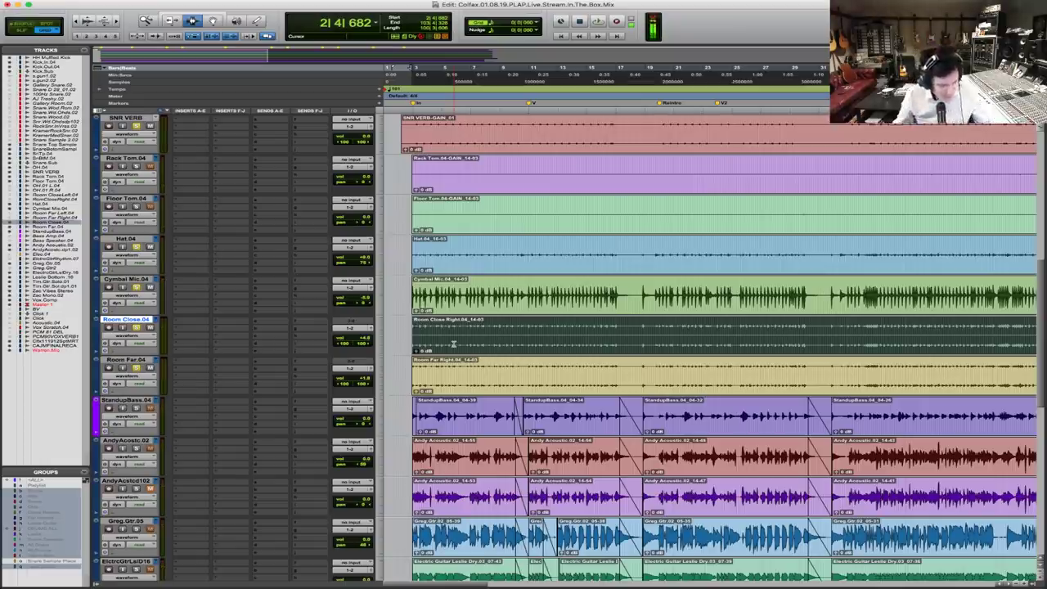
left_click(136, 247)
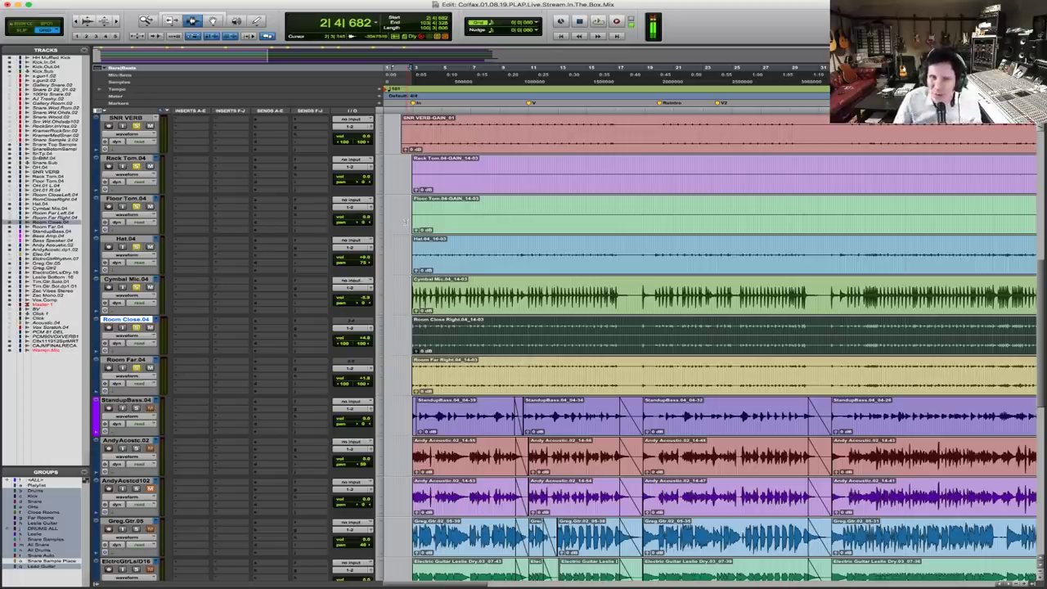
key("space")
key("F5")
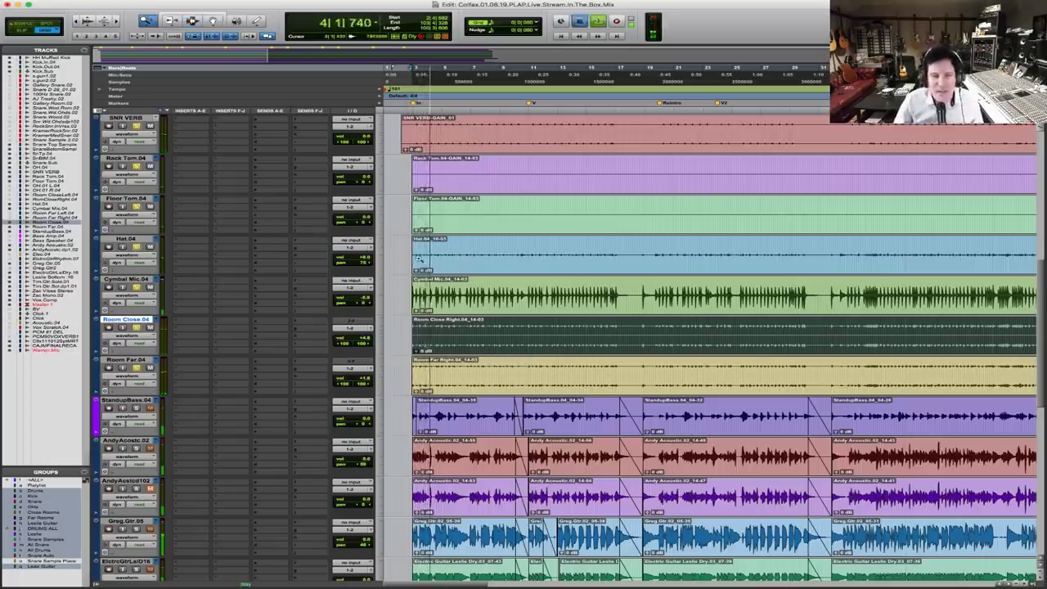
key("space")
Play the drums from 2|4|600 and raise the Snare.Sub volume by ear against the rest of the kit
scroll(712, 343, "up", 5)
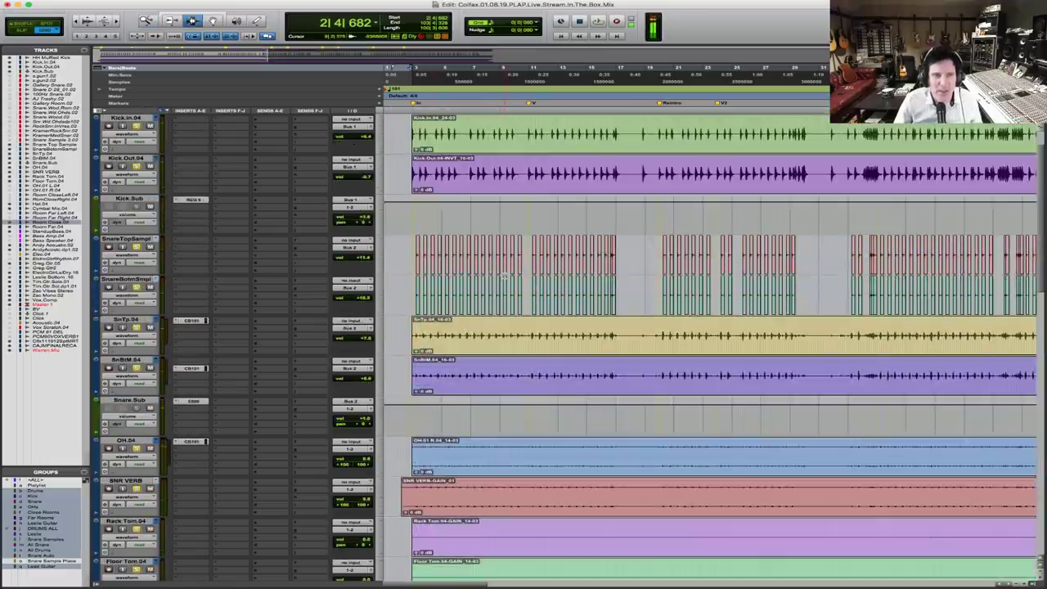
left_click(415, 67)
scroll(415, 67, "up", 1)
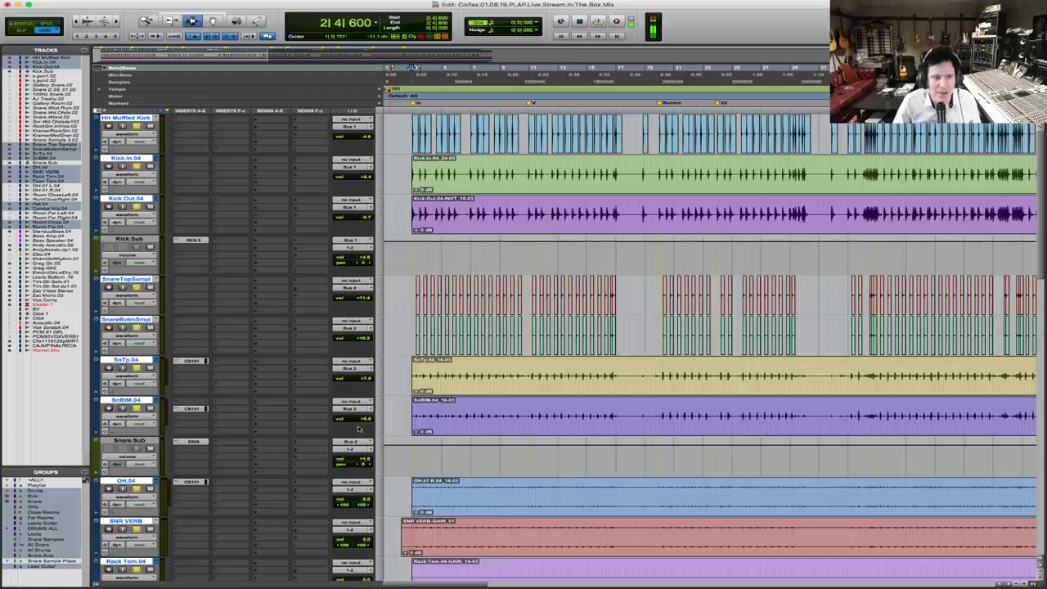
left_click(358, 458)
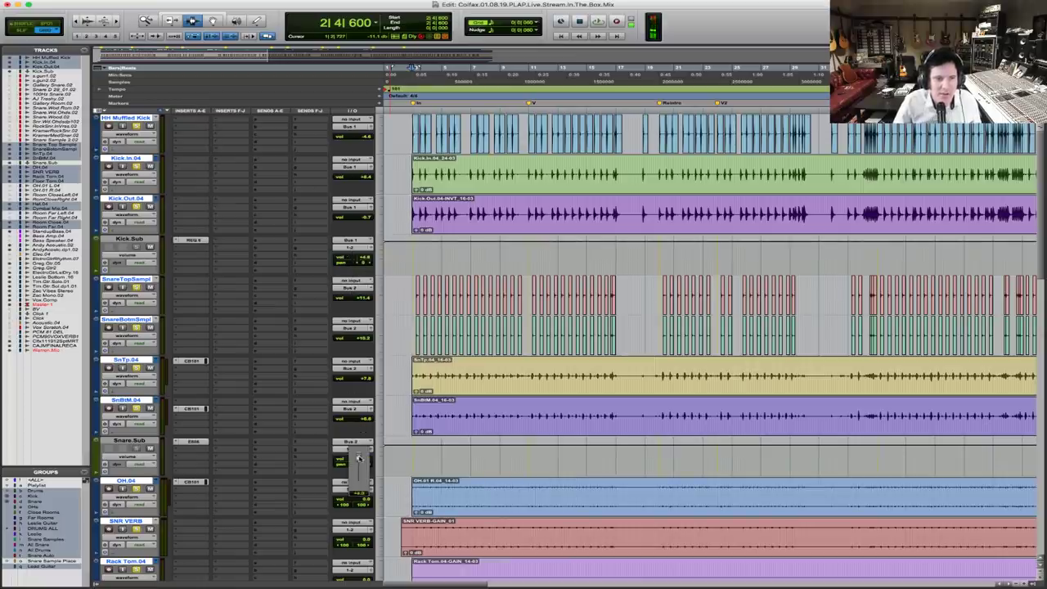
key("space")
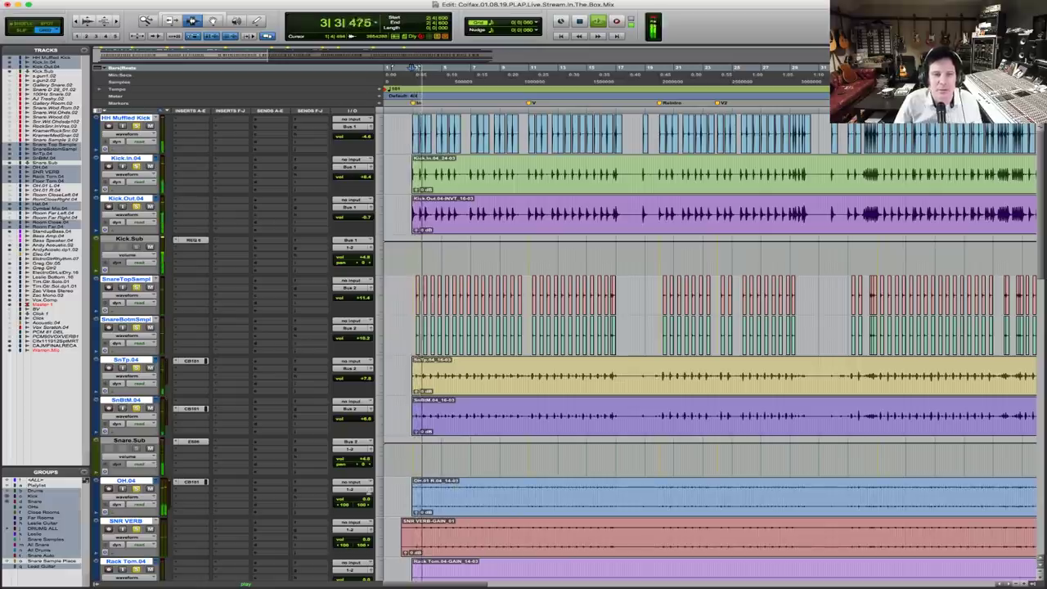
left_click(363, 459)
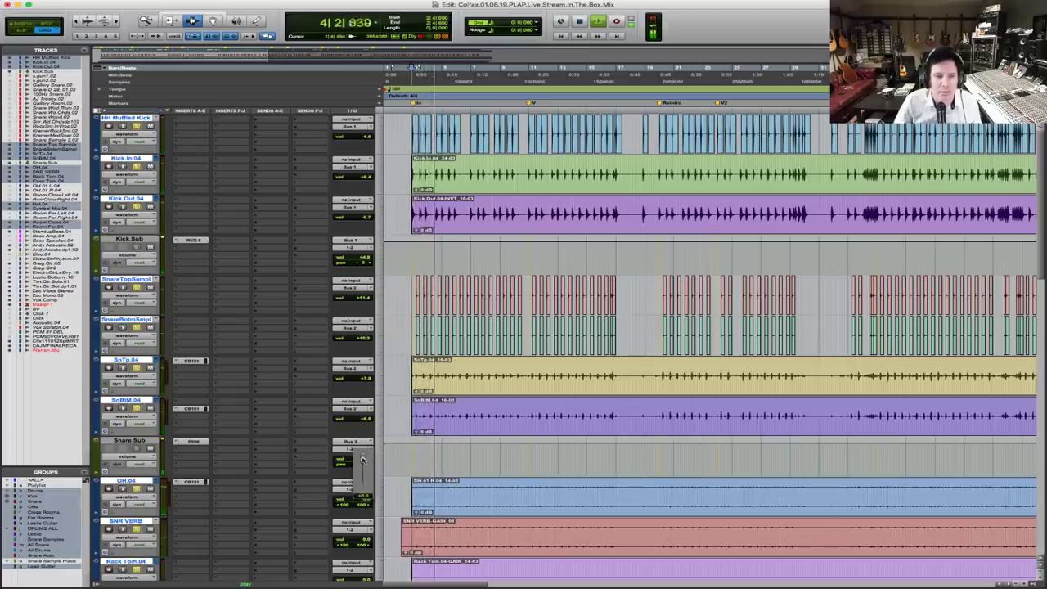
left_click_drag(363, 460, 362, 458)
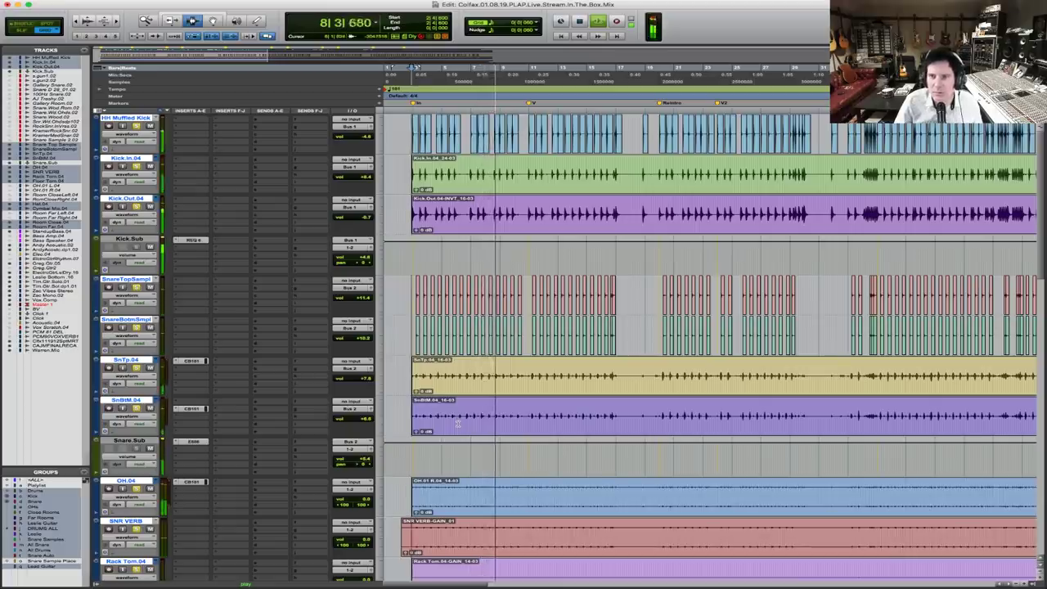
scroll(458, 423, "down", 4)
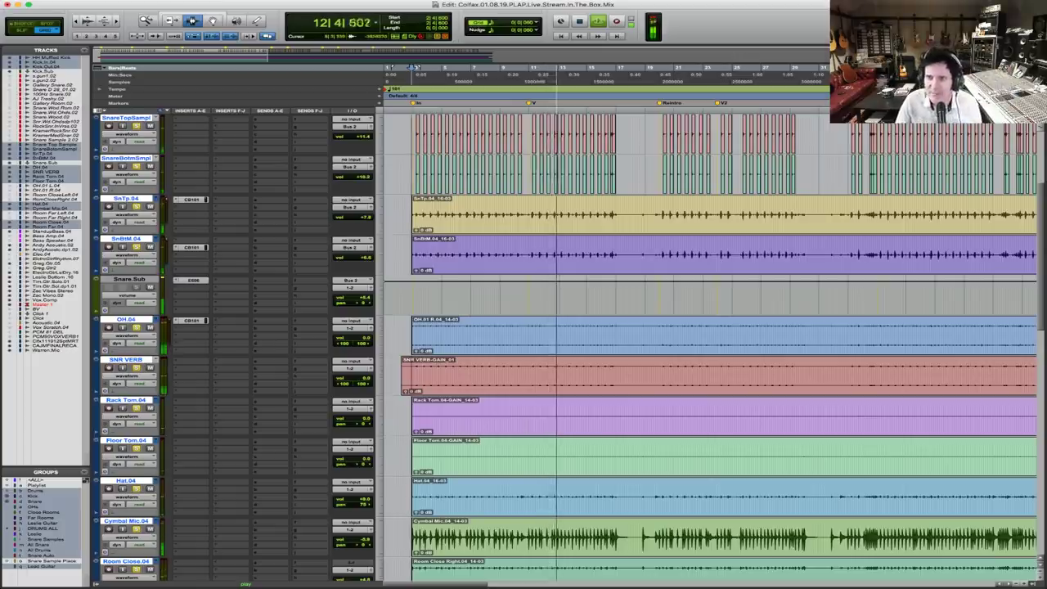
Play the drums briefly from 2|4|600 while reviewing the hat, cymbal and room mic tracks
key("space")
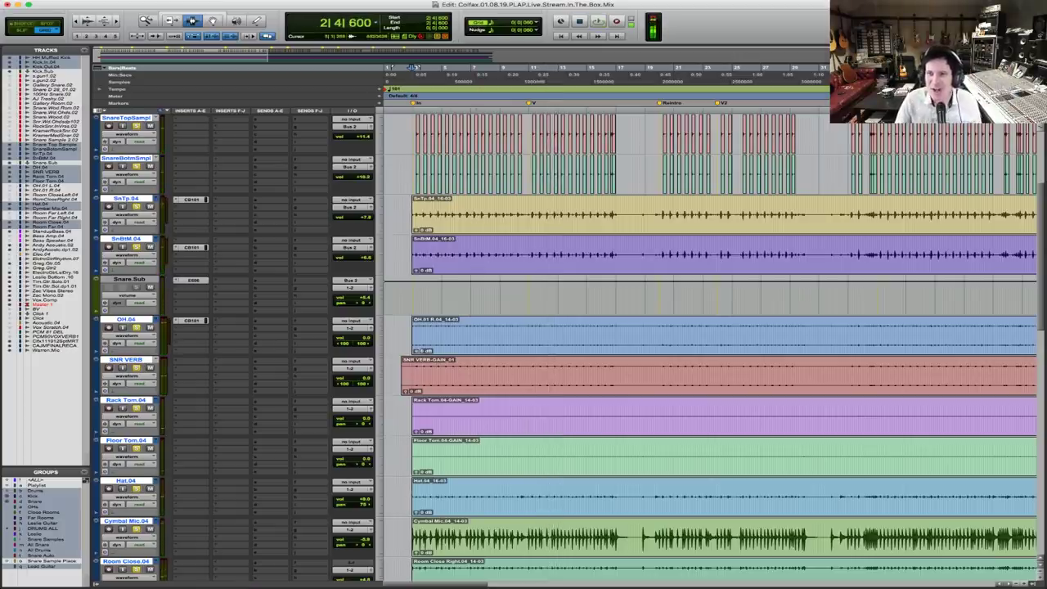
scroll(402, 390, "down", 2)
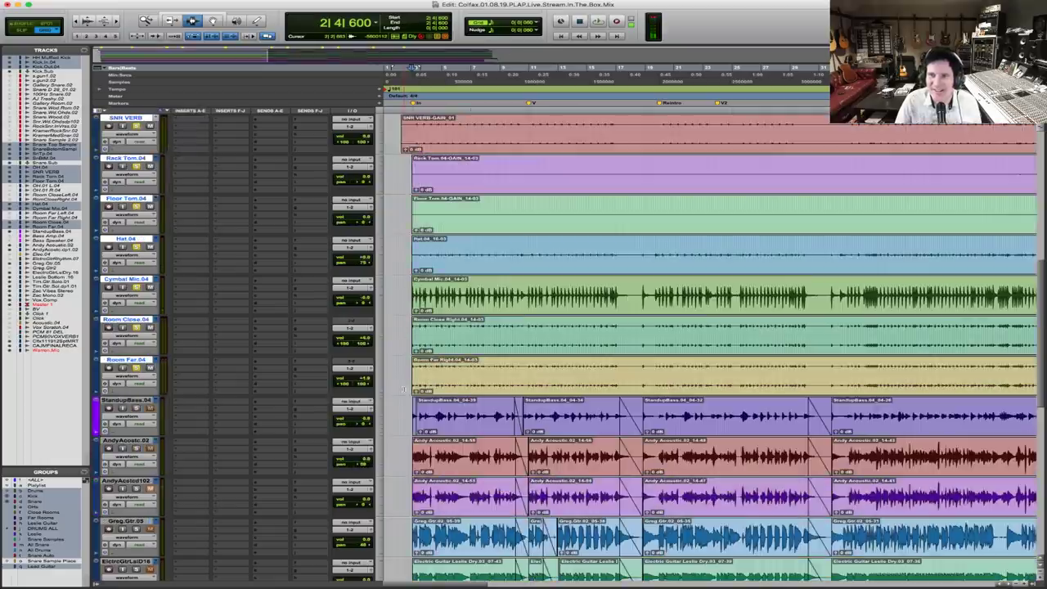
key("space")
scroll(402, 390, "down", 3)
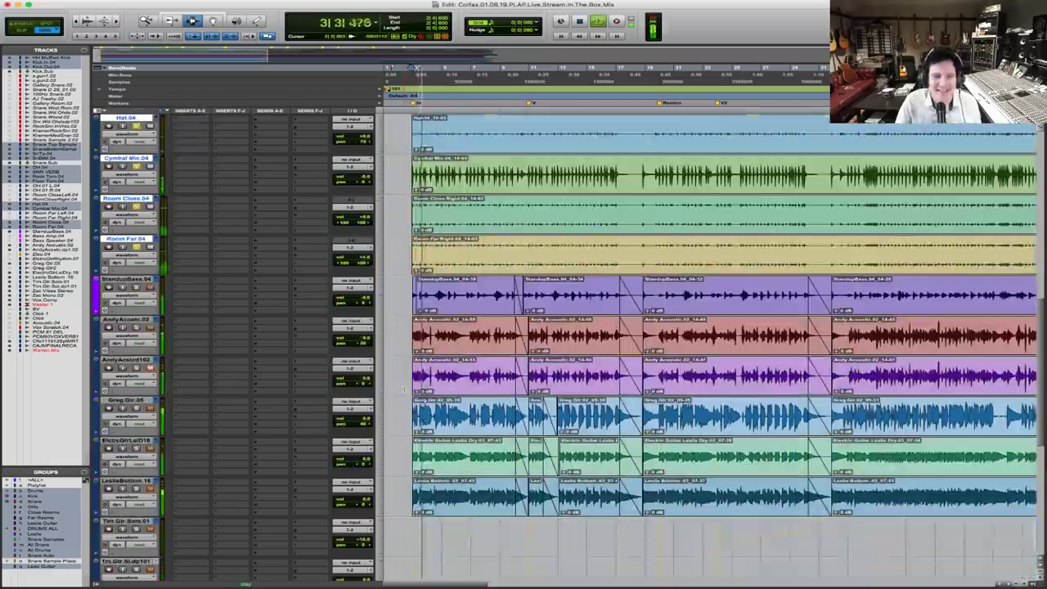
key("space")
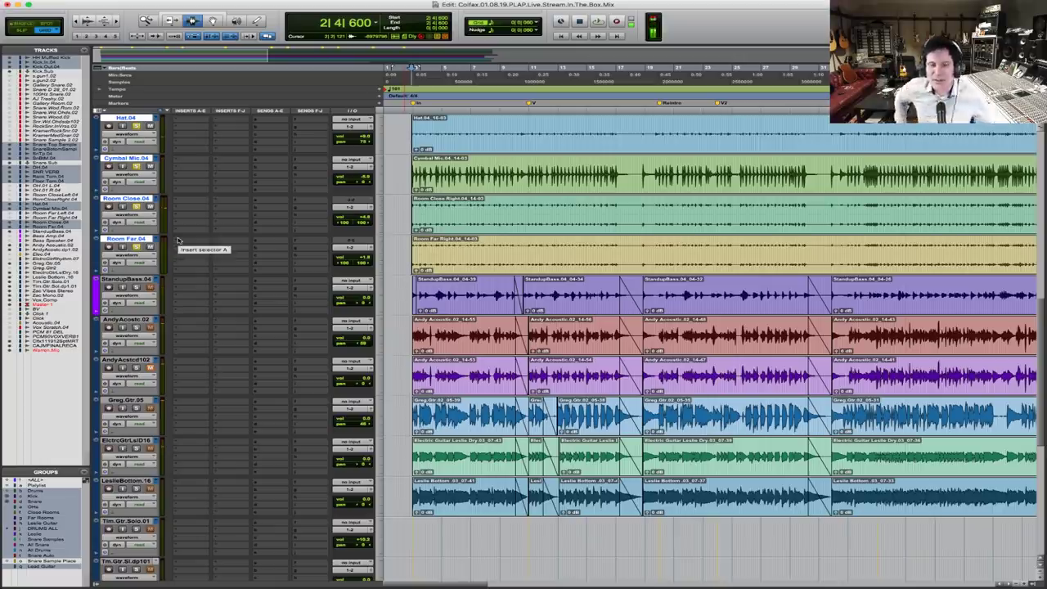
Route the outputs of the Kick.Sub and Snare.Sub tracks to the stereo Bus 3-4
scroll(364, 258, "up", 10)
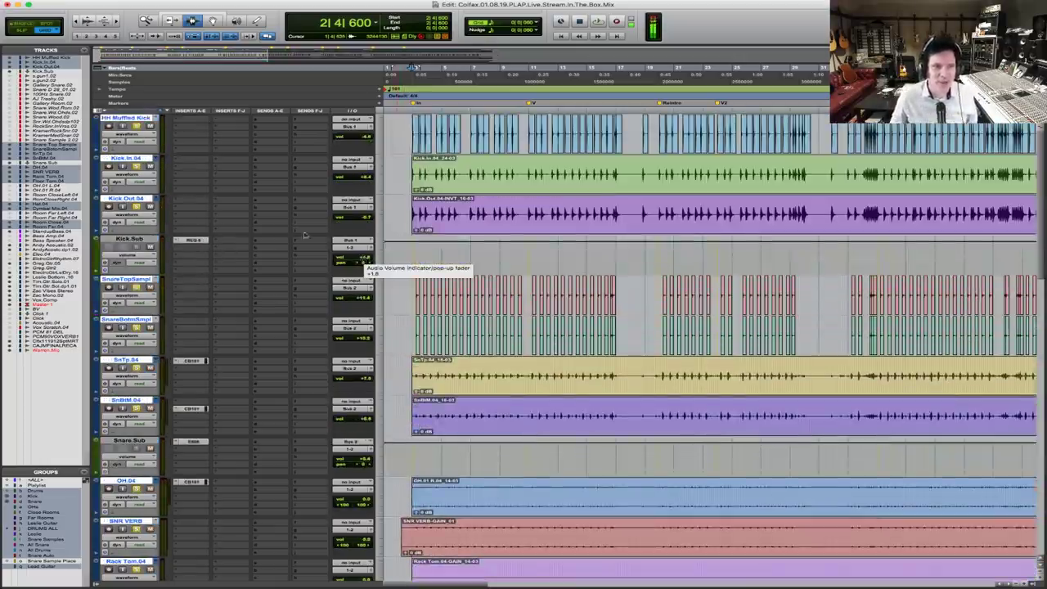
left_click(356, 249)
mouse_move(352, 258)
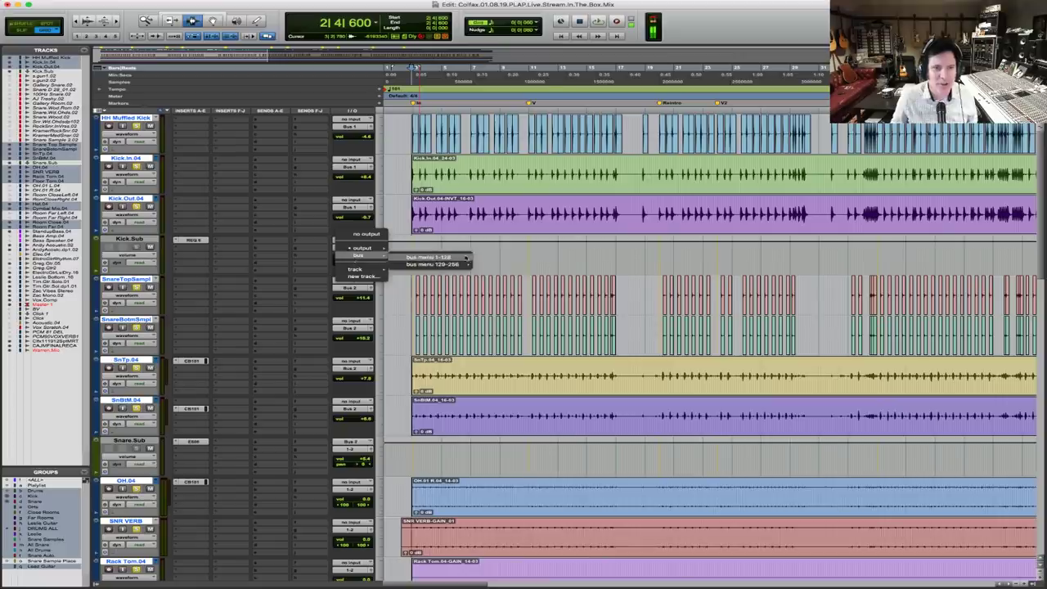
mouse_move(427, 257)
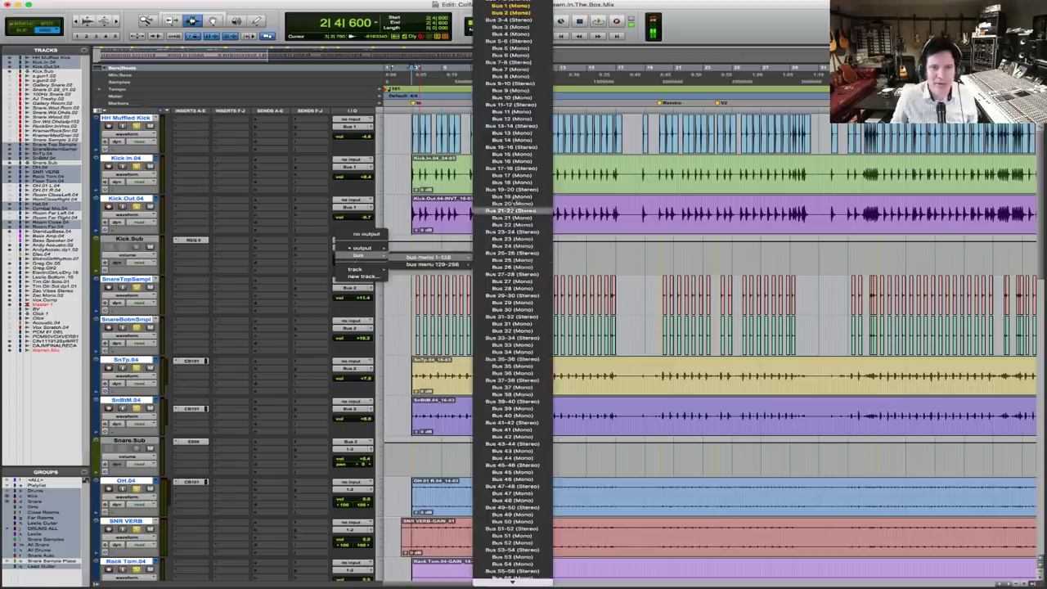
left_click(524, 20)
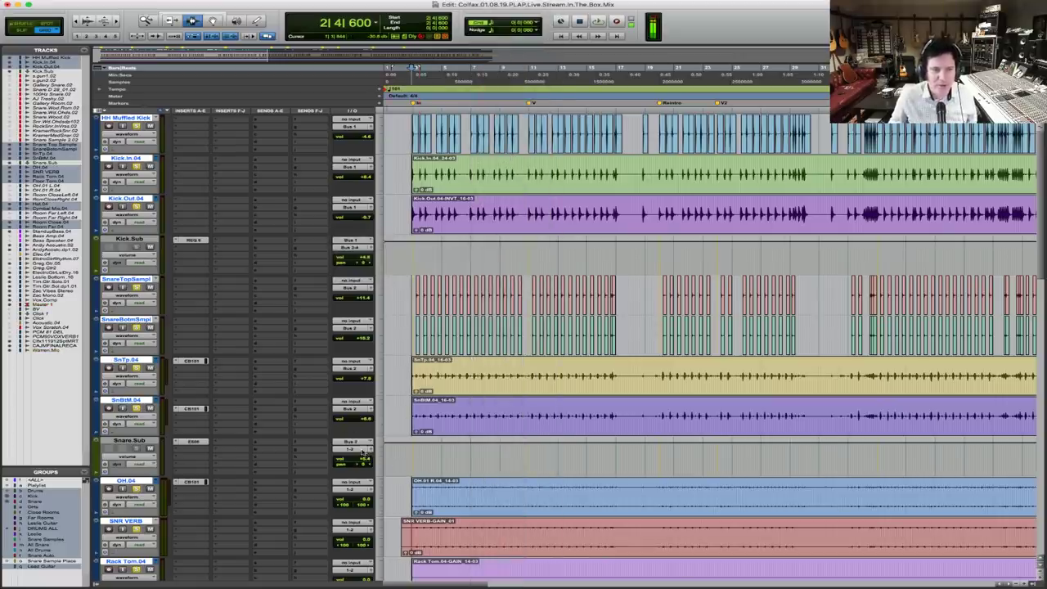
left_click(352, 448)
mouse_move(360, 456)
mouse_move(442, 459)
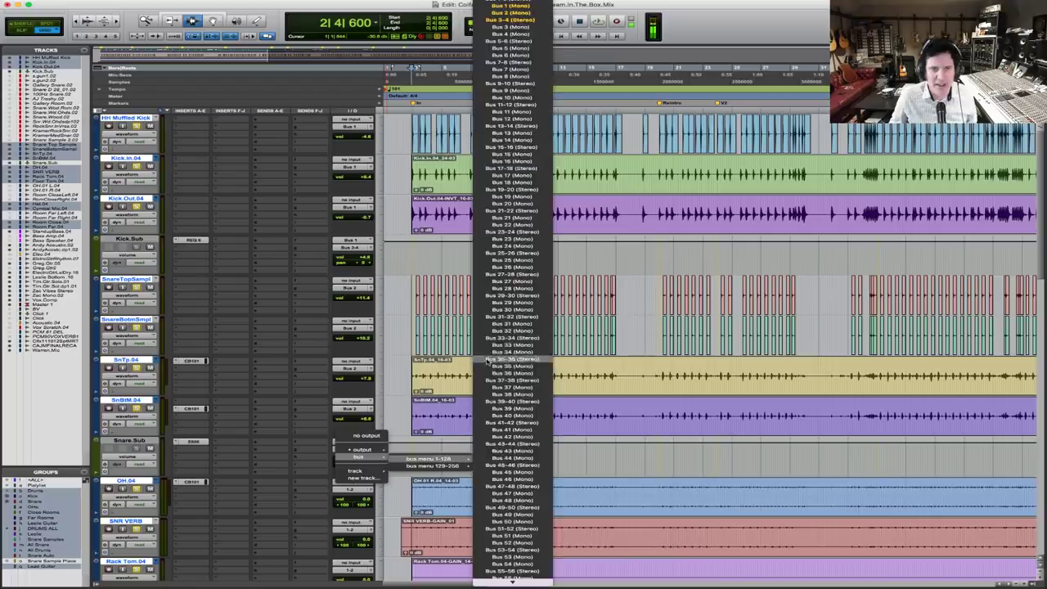
left_click(511, 12)
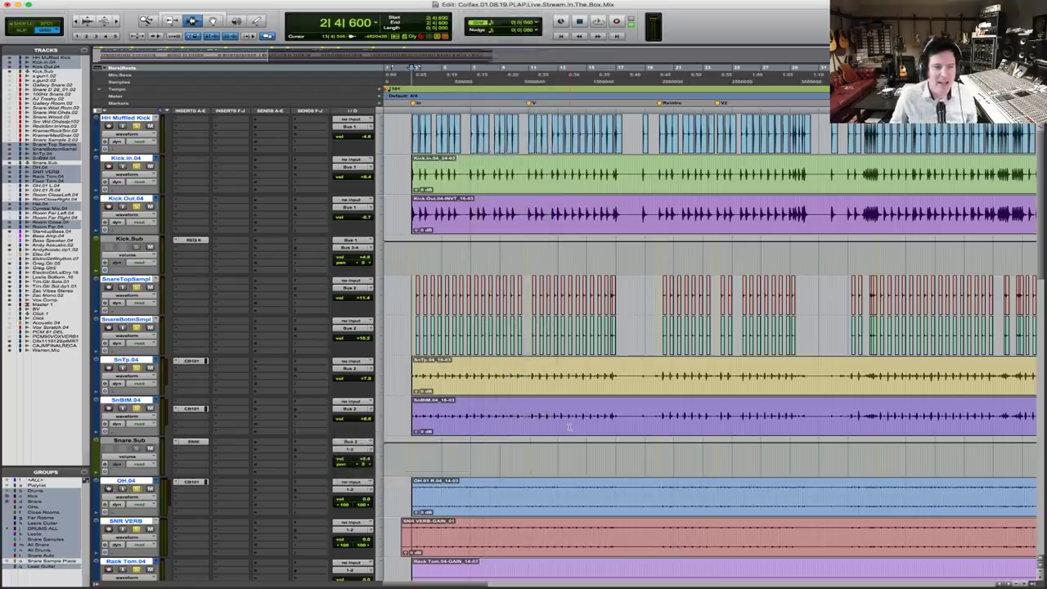
Insert a stereo REQ 2 equalizer in the first insert slot of Room Close.04
scroll(711, 344, "down", 10)
scroll(711, 344, "down", 4)
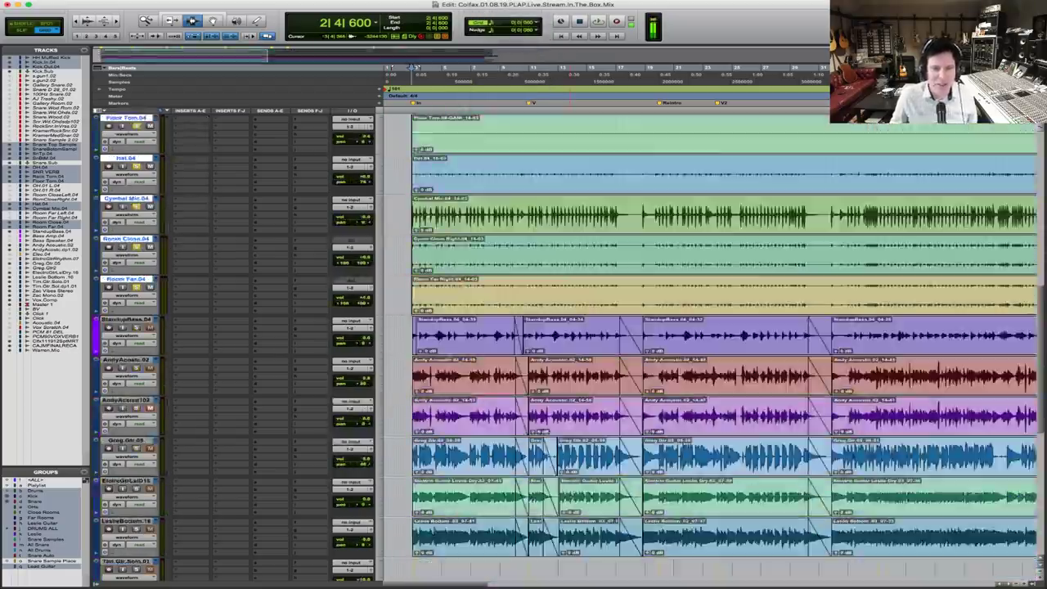
left_click(186, 244)
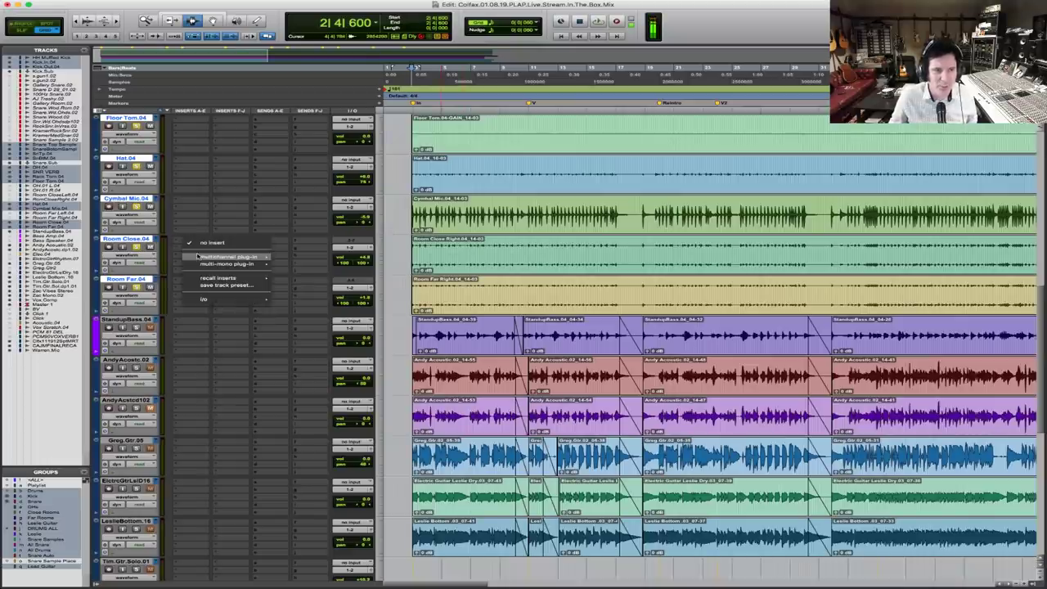
mouse_move(233, 255)
mouse_move(306, 249)
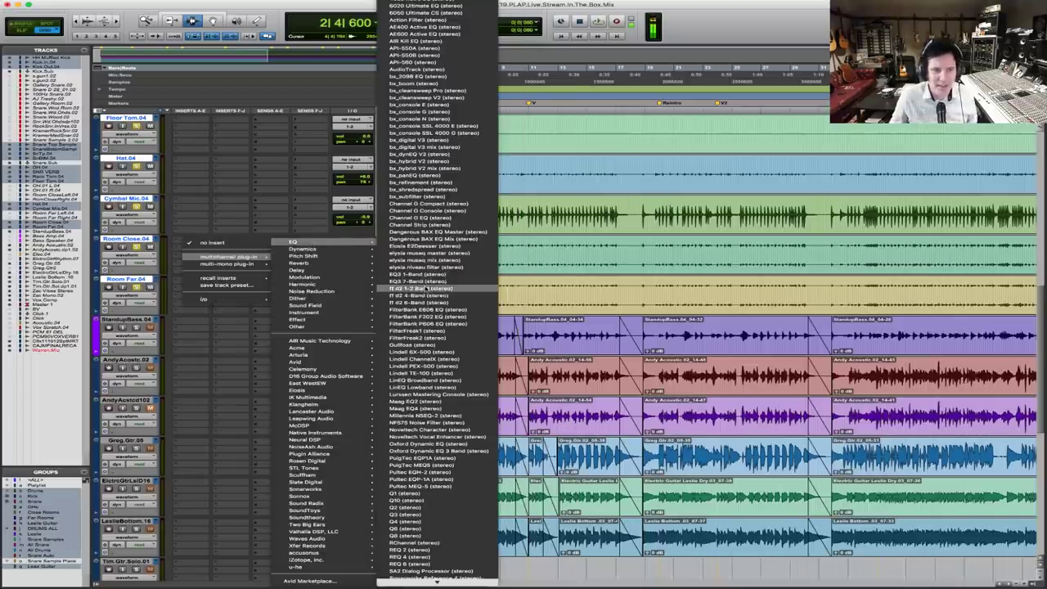
left_click(434, 550)
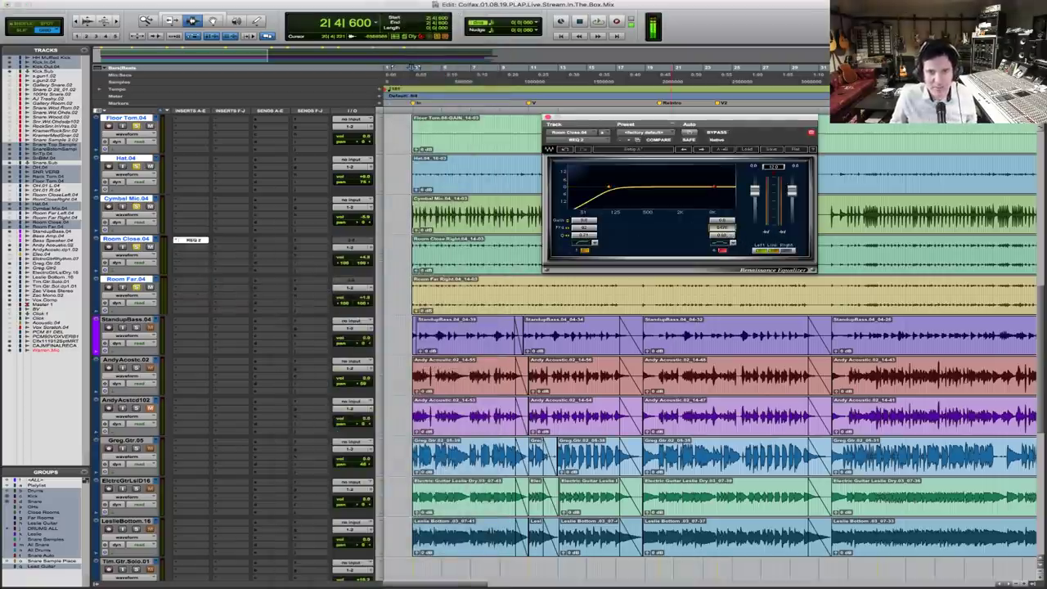
Set the Room Close.04 equalizer to a slight cut at about 350 Hz and raise the low-cut frequency
left_click(729, 232)
type("150")
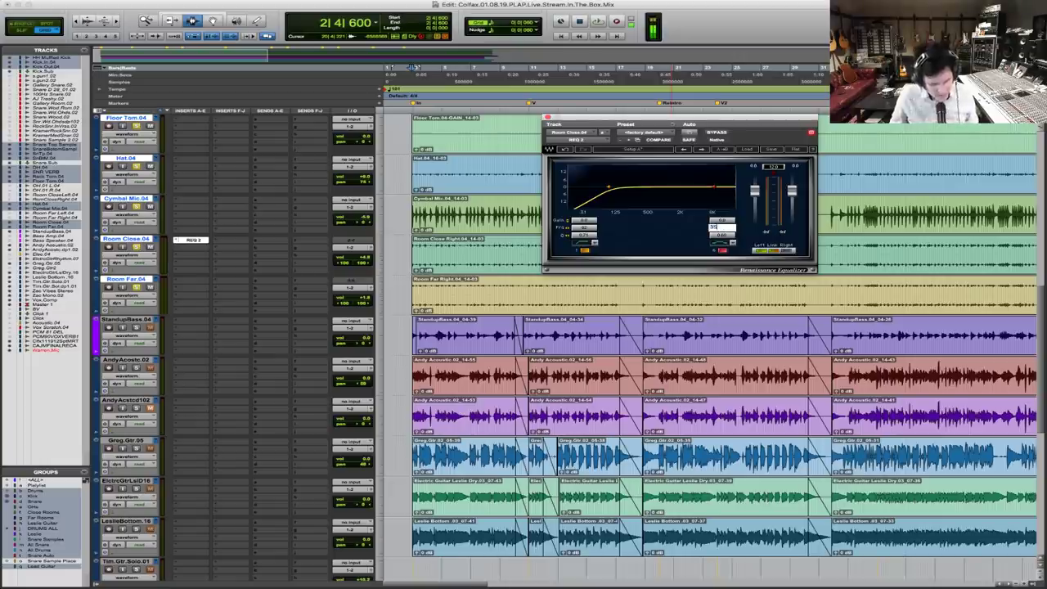
key("Return")
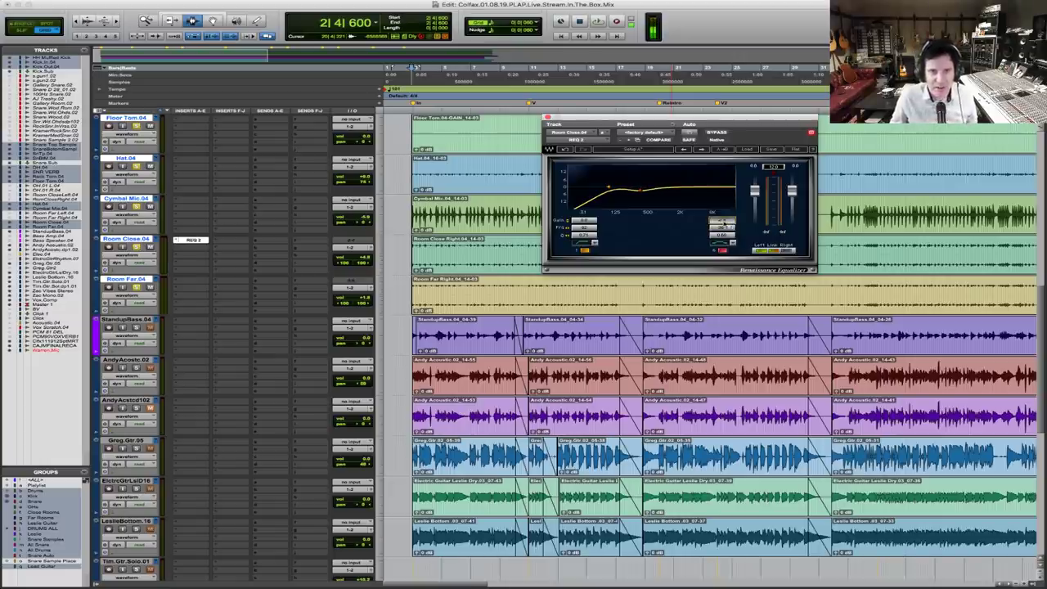
left_click(586, 232)
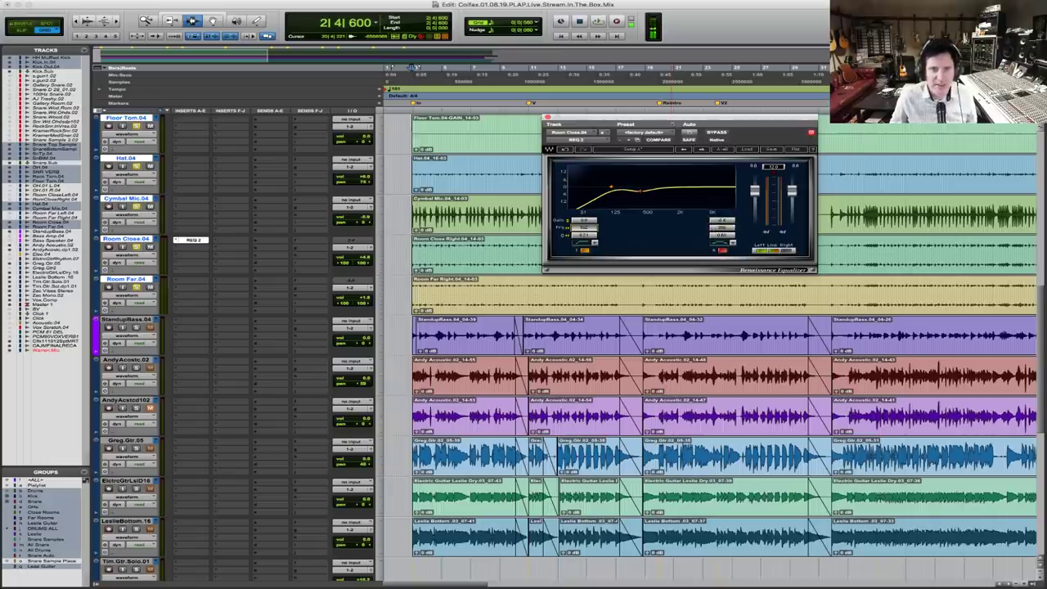
Copy the REQ 2 equalizer from Room Close.04 to Room Far.04 and to OH.04 below its existing insert
left_click_drag(186, 242, 190, 280)
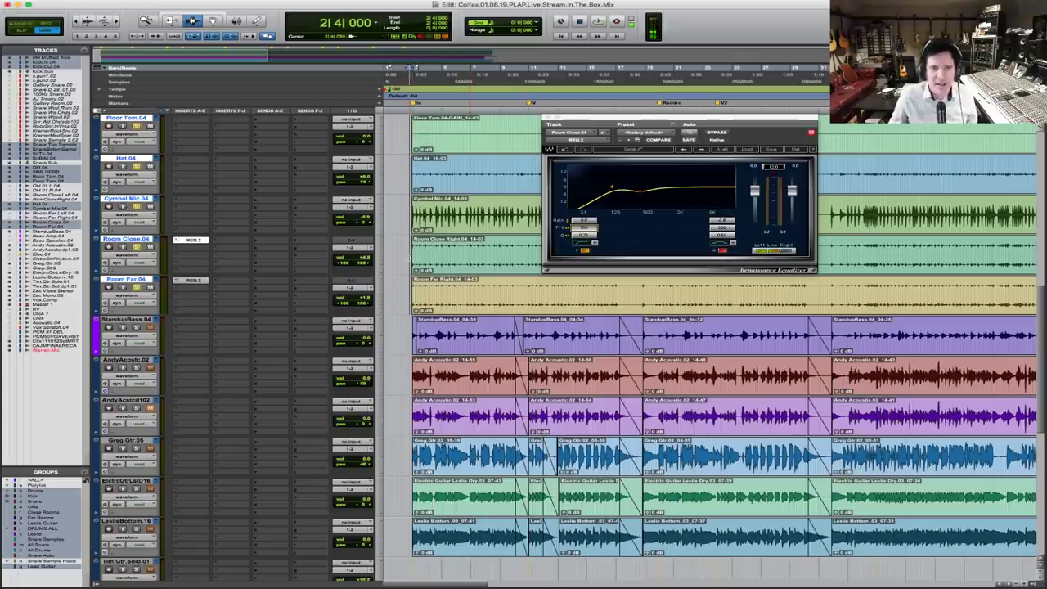
key("super+w")
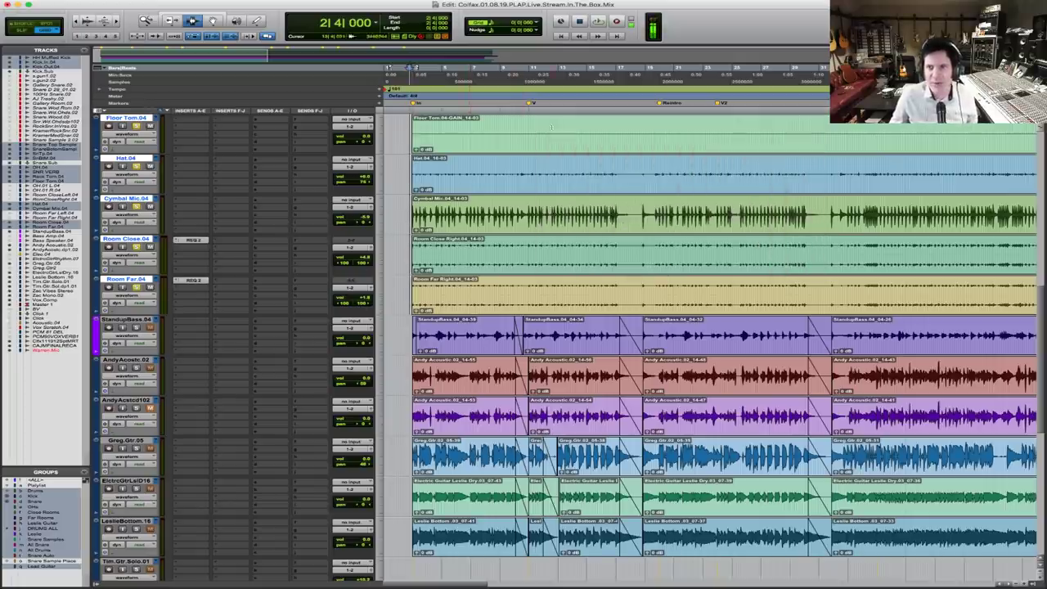
scroll(522, 249, "up", 8)
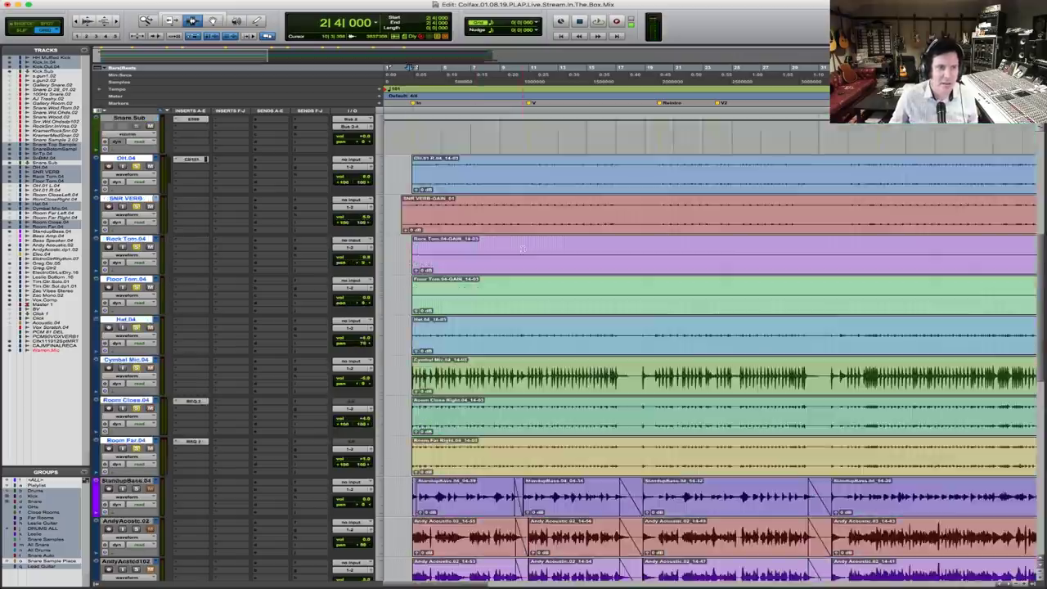
scroll(522, 249, "down", 4)
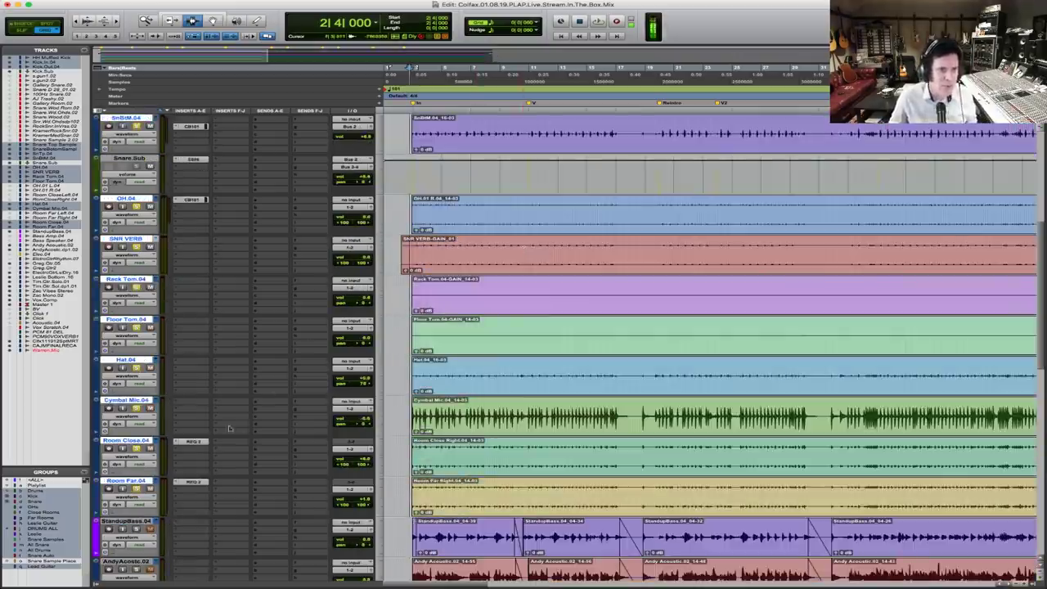
left_click_drag(184, 217, 186, 218)
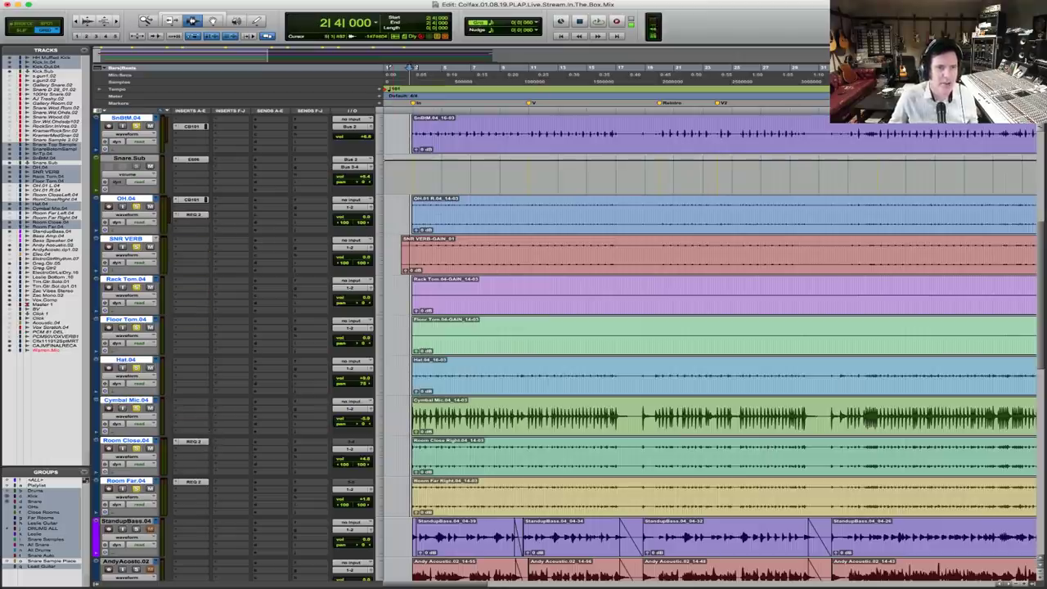
Select the tracks from OH.04 through Room Far.04 and route all their outputs to stereo Bus 3-4
left_click(125, 199)
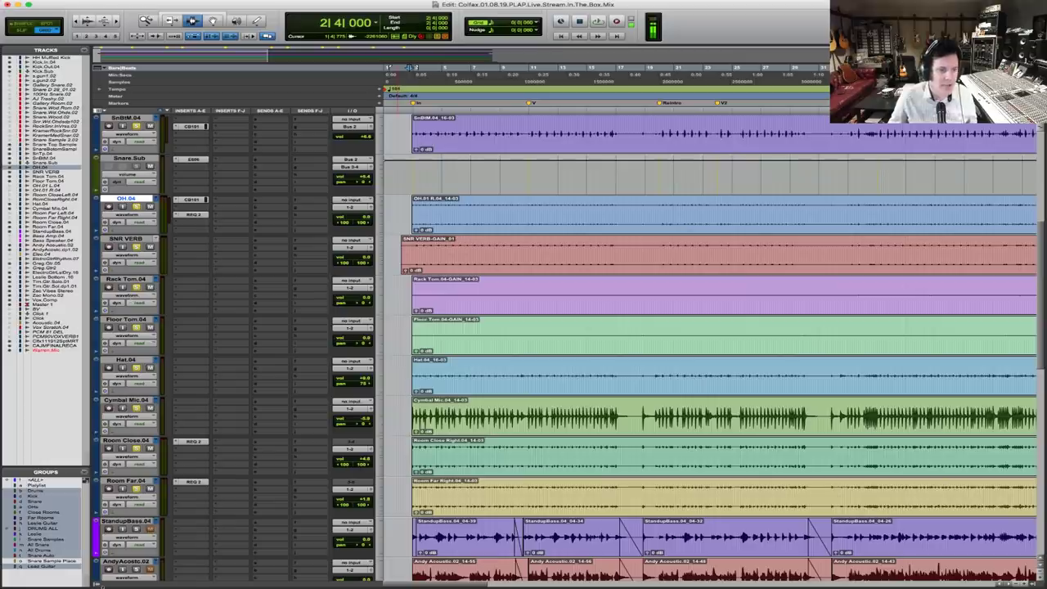
left_click(131, 482, "shift")
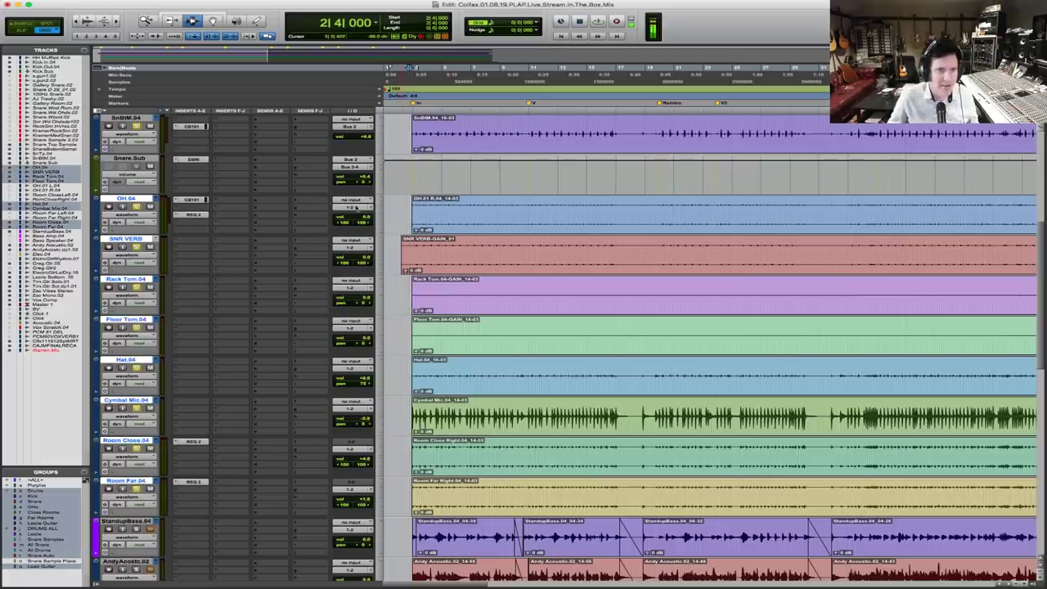
left_click(354, 208)
mouse_move(364, 214)
mouse_move(446, 216)
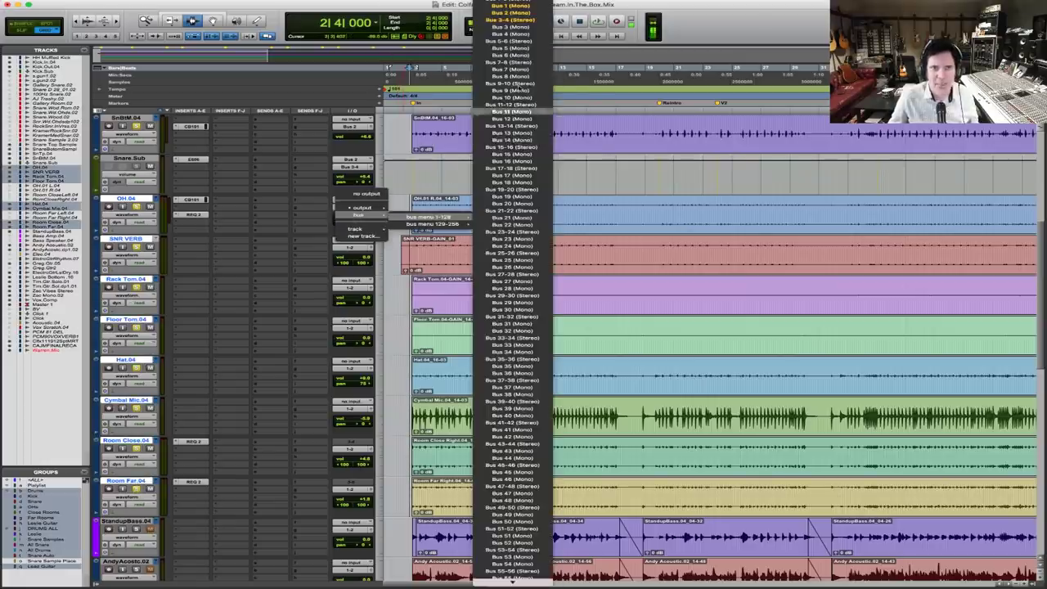
left_click(507, 20, "alt+shift")
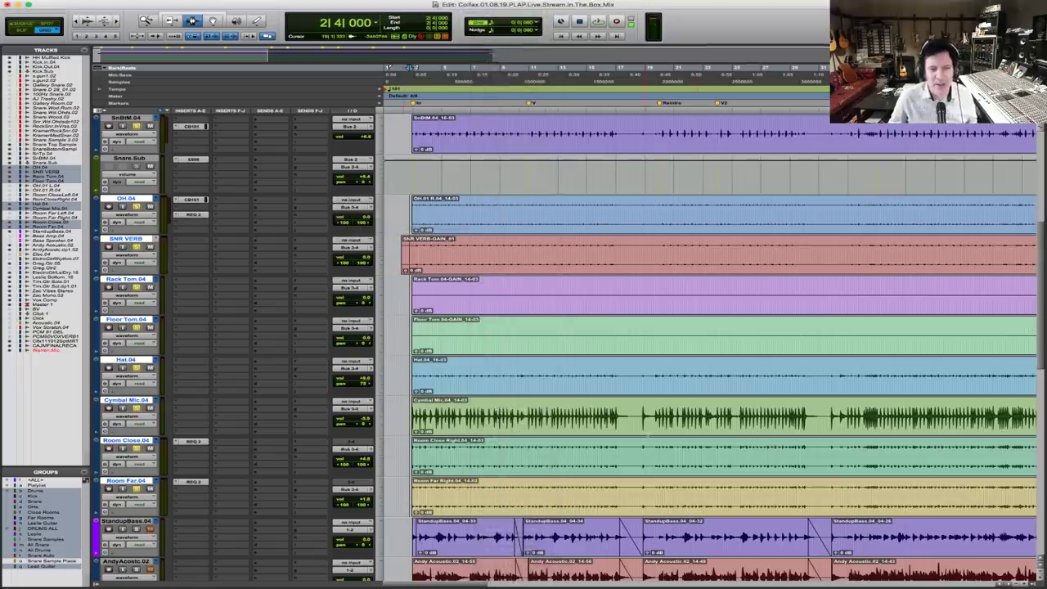
Create one stereo aux input track below Room Far.04 and name it Drum.Bus
scroll(648, 436, "down", 5)
key("super+shift+n")
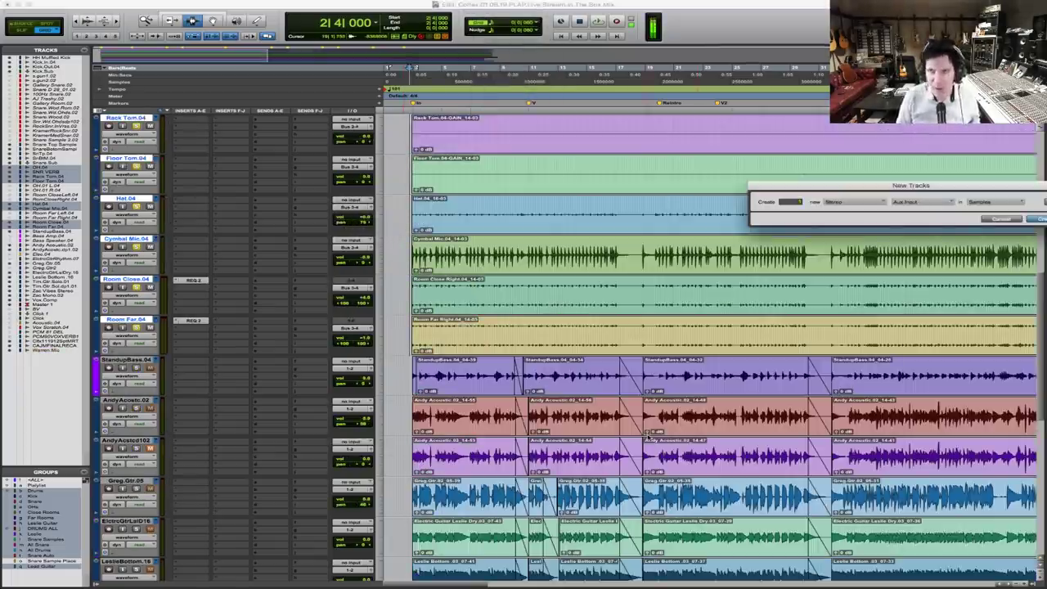
key("Return")
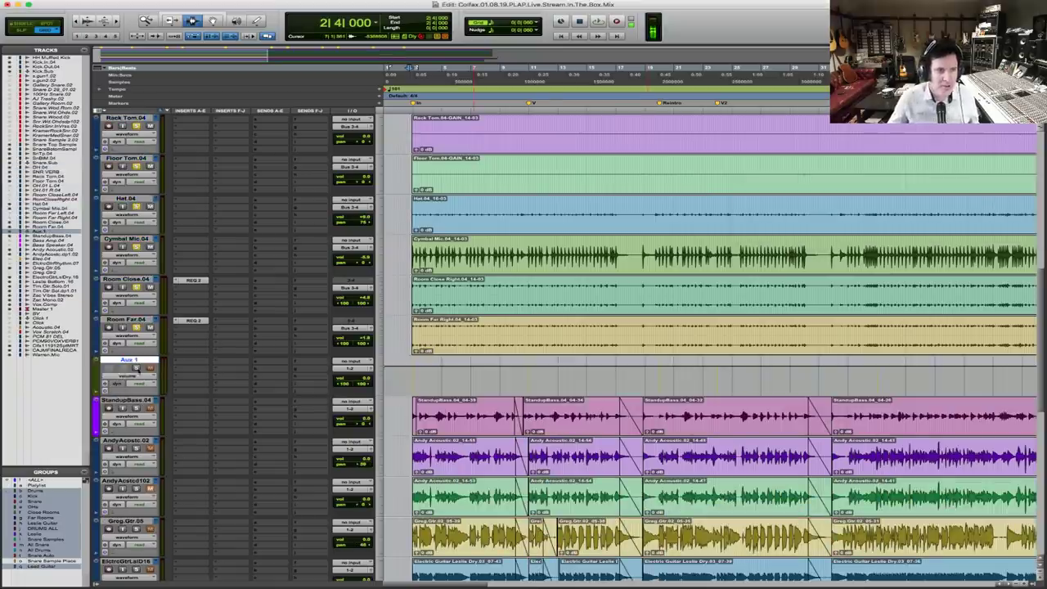
double_click(136, 361)
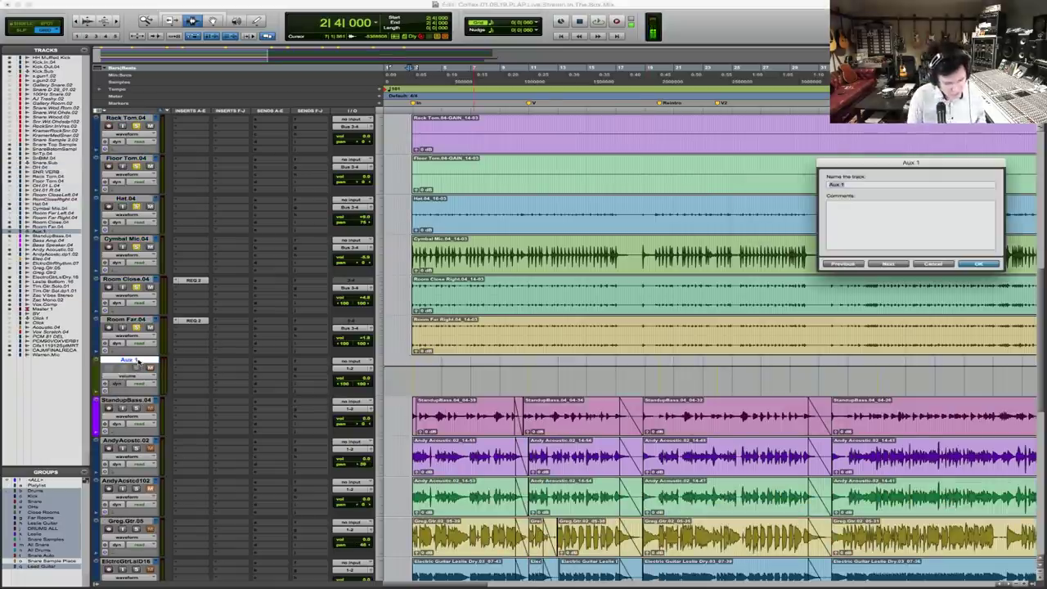
type("Drum")
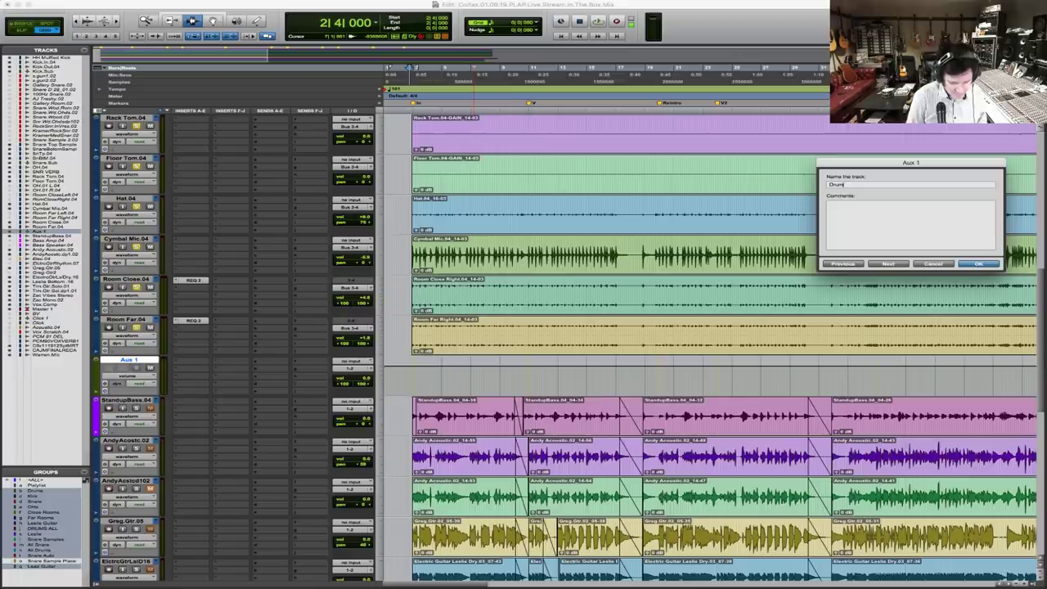
type(" Bus")
key("Return")
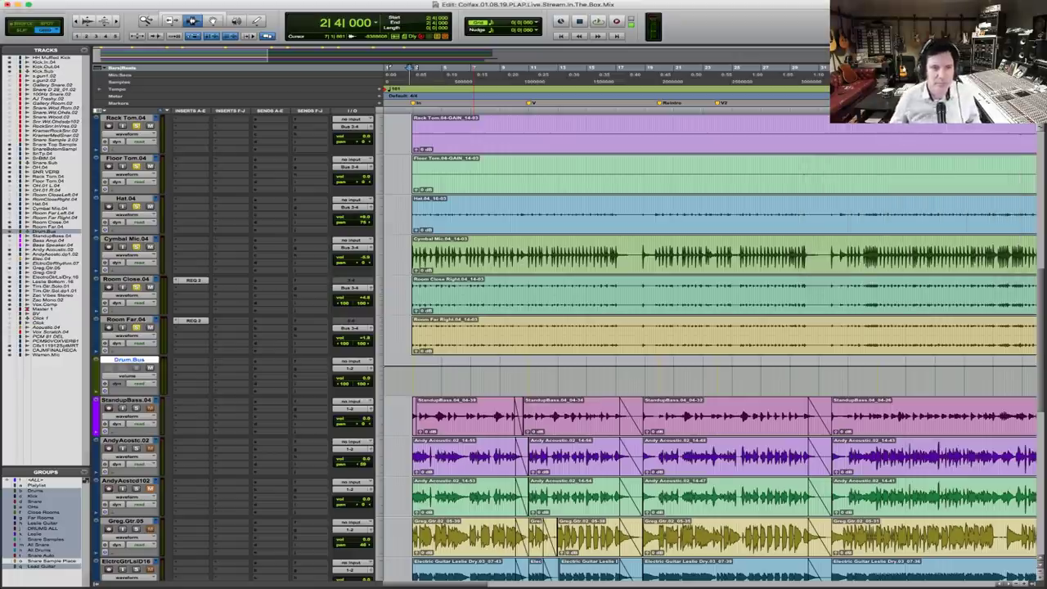
Set the input of the Drum.Bus track to stereo Bus 3-4
left_click(365, 369)
mouse_move(360, 385)
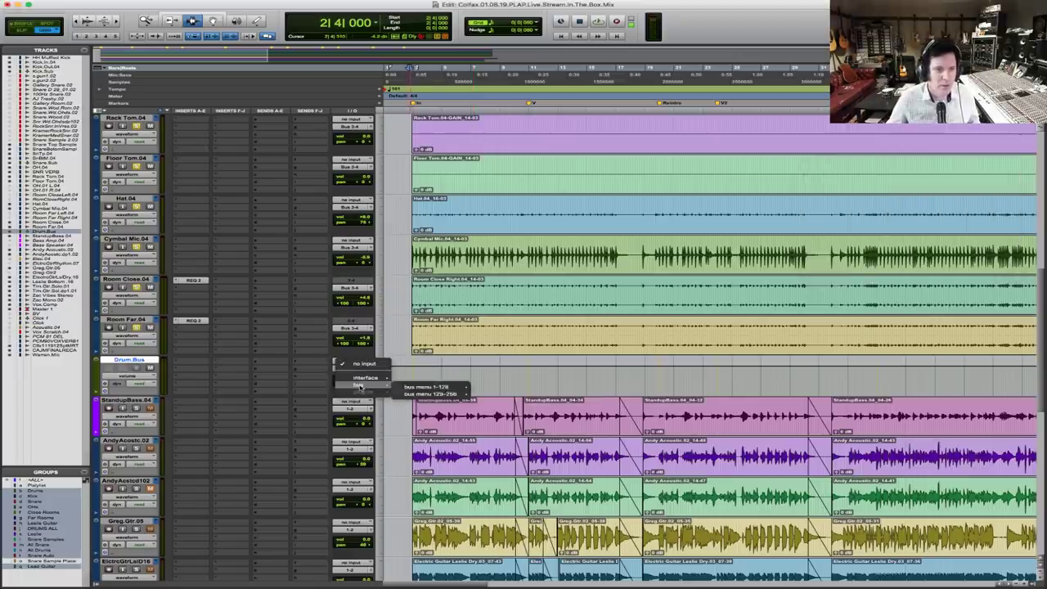
mouse_move(428, 386)
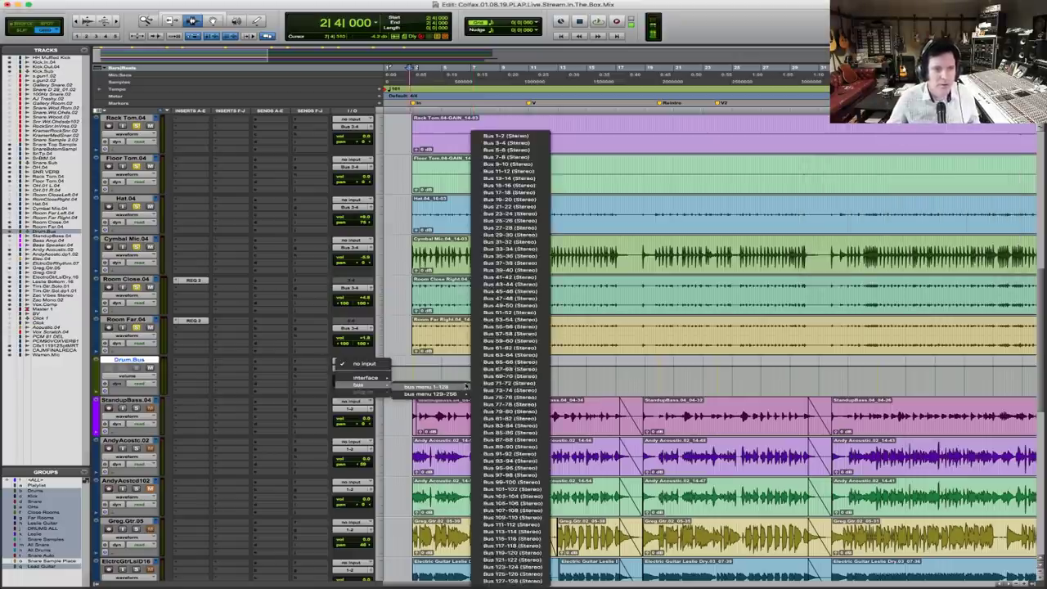
left_click(507, 143)
Select the grouped drum clips and play them from 2|4|682 to check the signal through Drum.Bus
left_click(442, 250)
key("space")
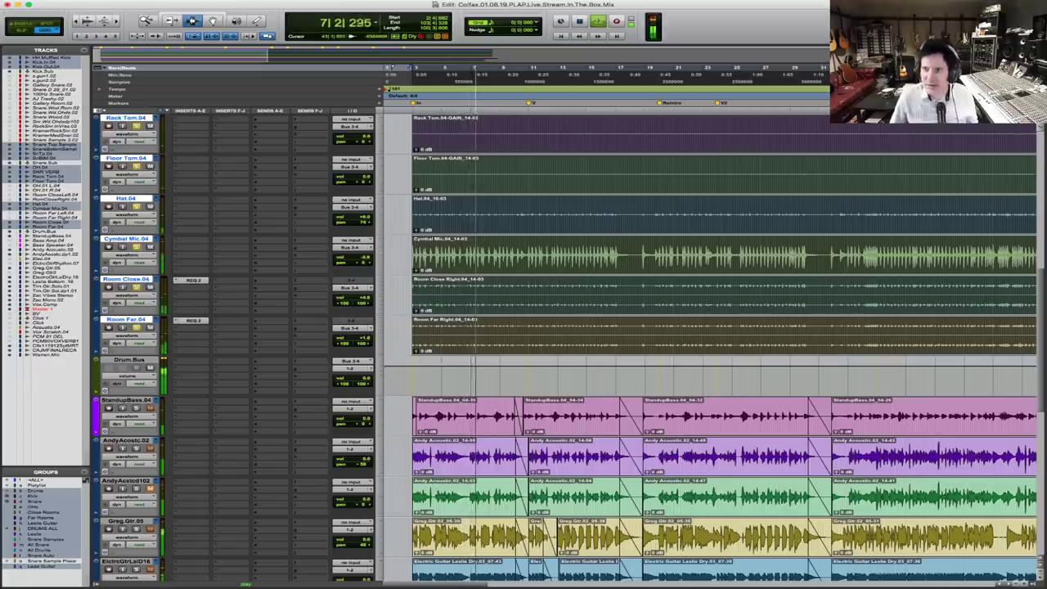
key("space")
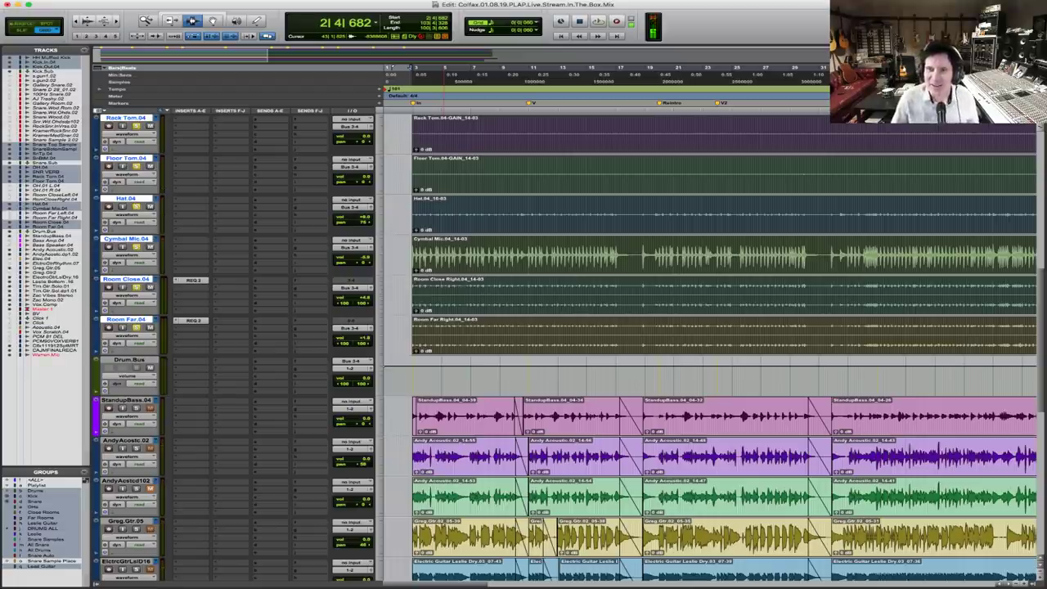
Play the soloed drum tracks from 2|4|682 to check their level and sound through Drum.Bus
key("space")
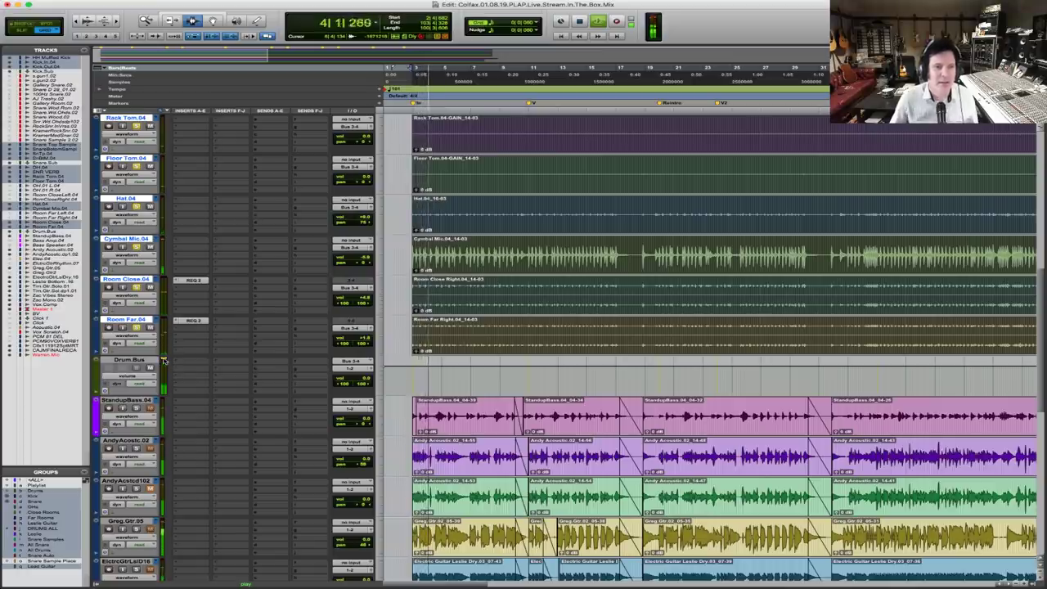
key("space")
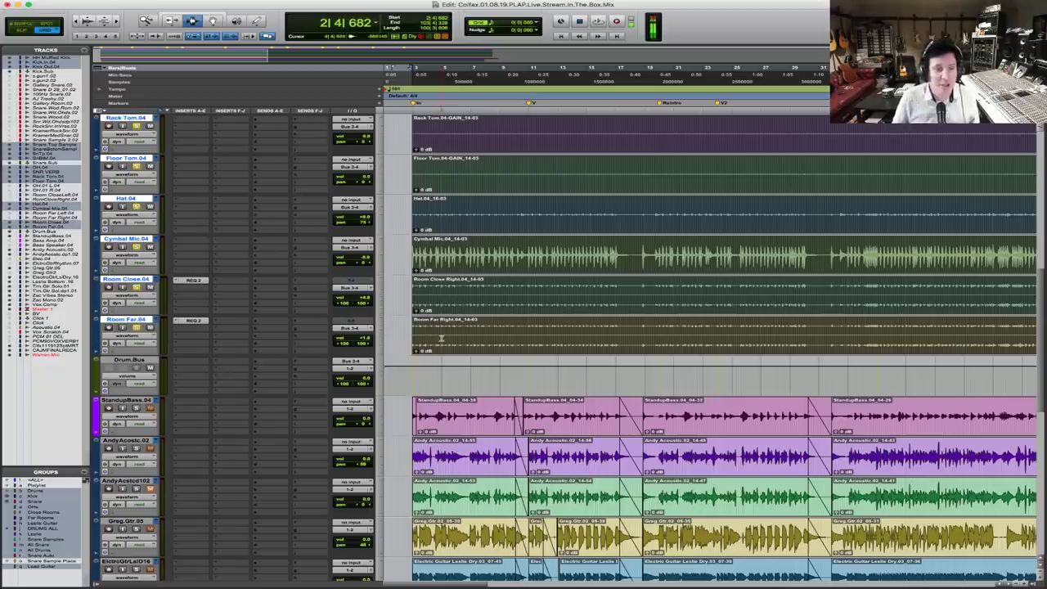
key("space")
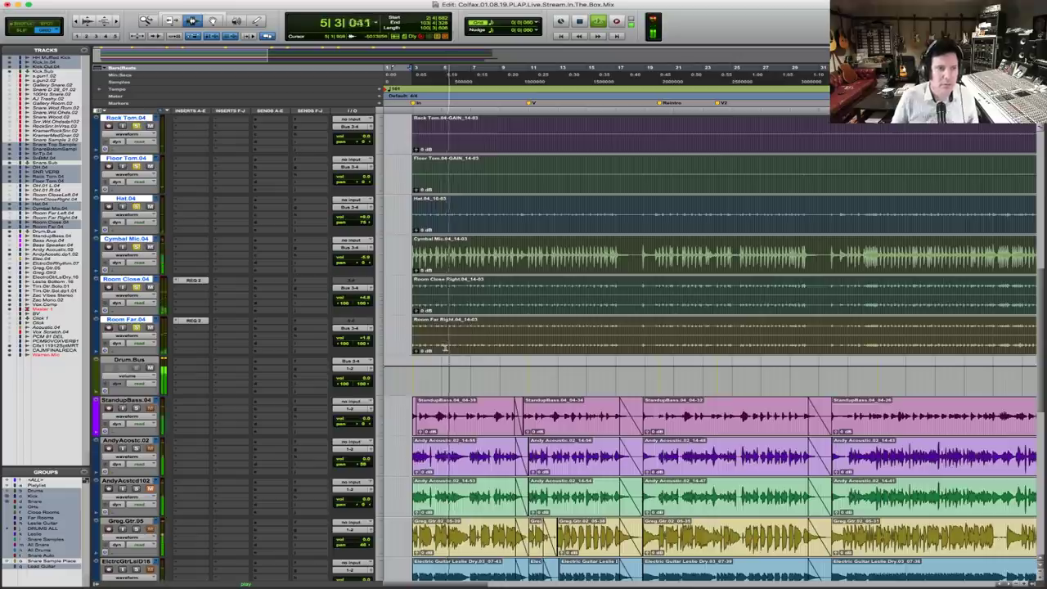
scroll(459, 330, "up", 5)
key("space")
In the Snare.Sub FilterBank E606 EQ, set the high-band gain to 3.72 and the high-pass frequency to 51.17 Hz
scroll(459, 330, "up", 1)
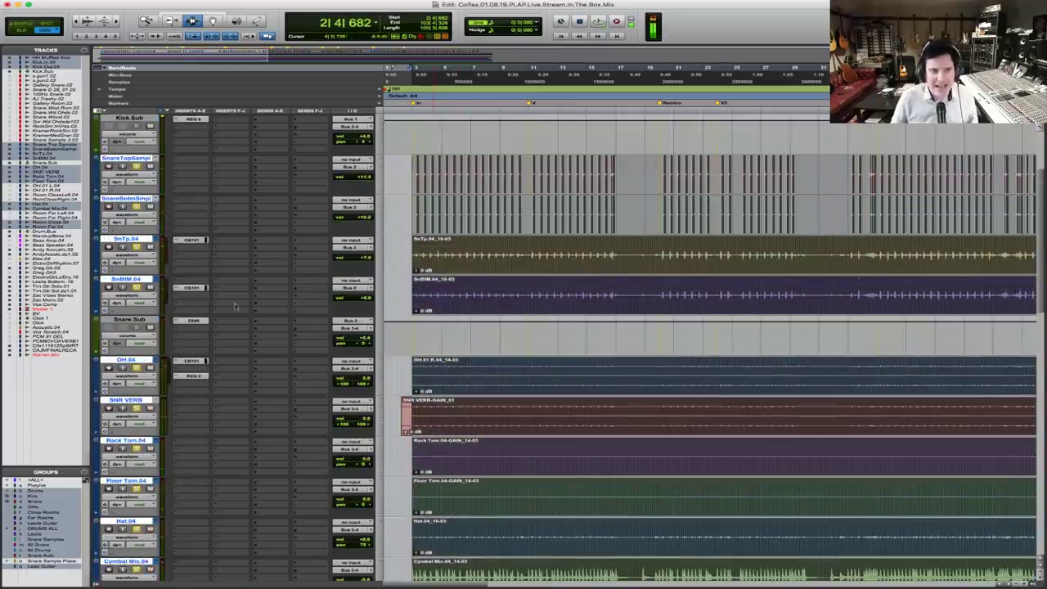
left_click(191, 321)
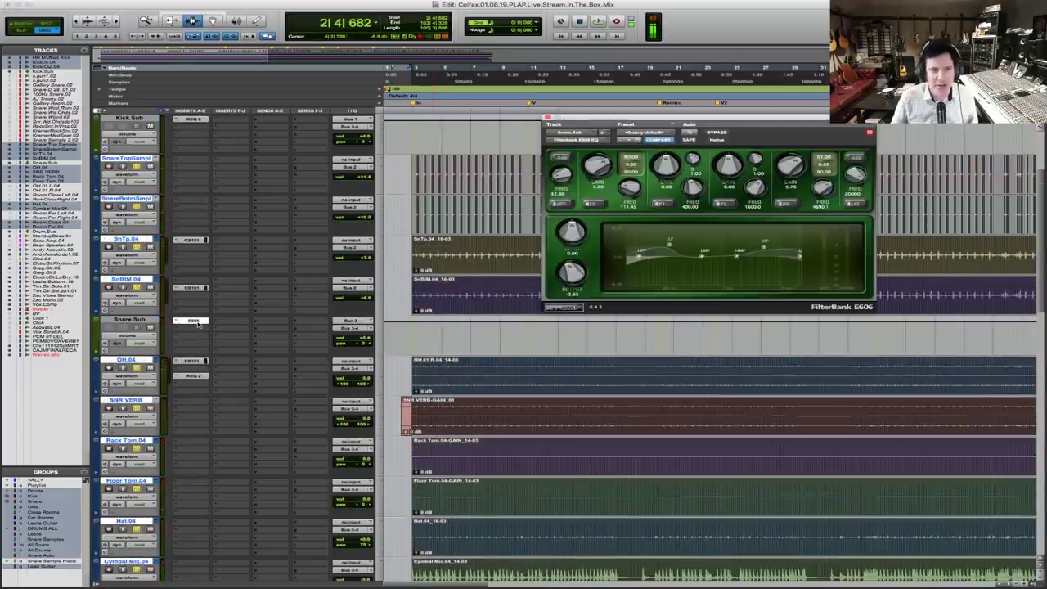
left_click_drag(791, 175, 789, 178)
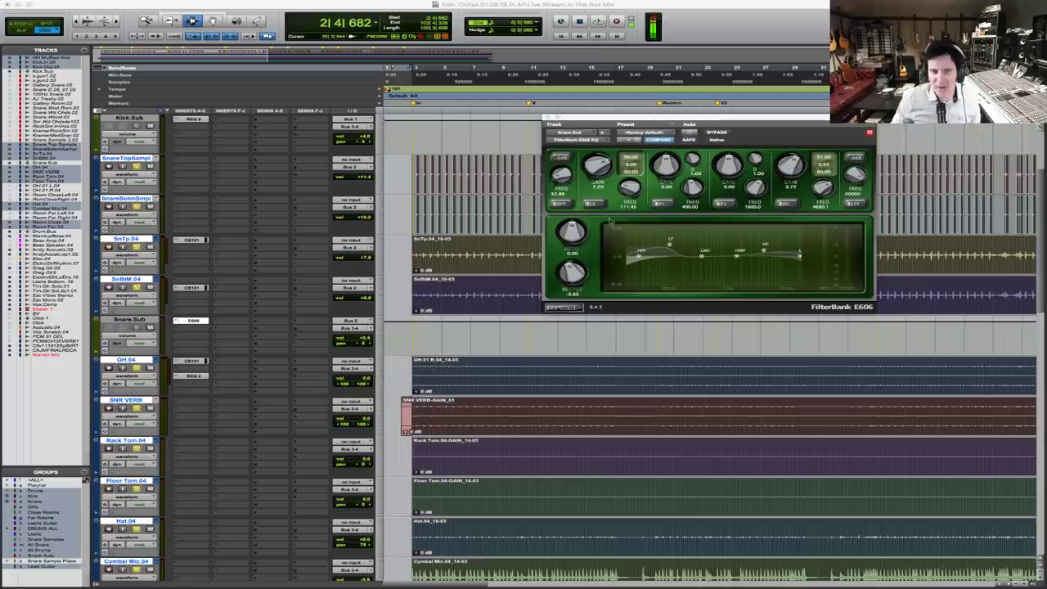
left_click_drag(561, 182, 560, 176)
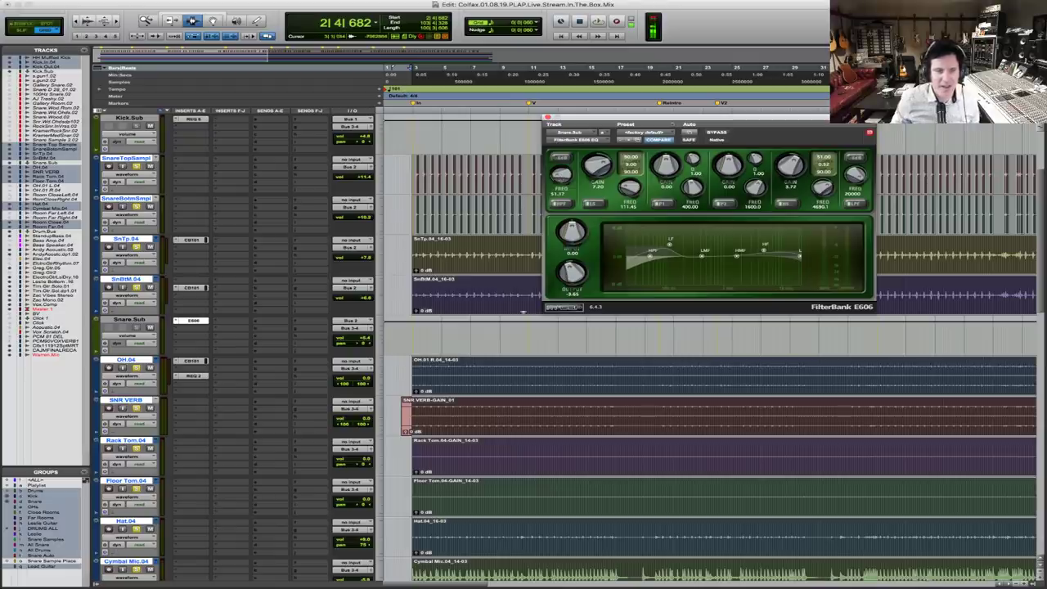
Audition the drums from 2|4|682 with the adjusted snare EQ and check the Drum.Bus level
scroll(545, 340, "down", 3)
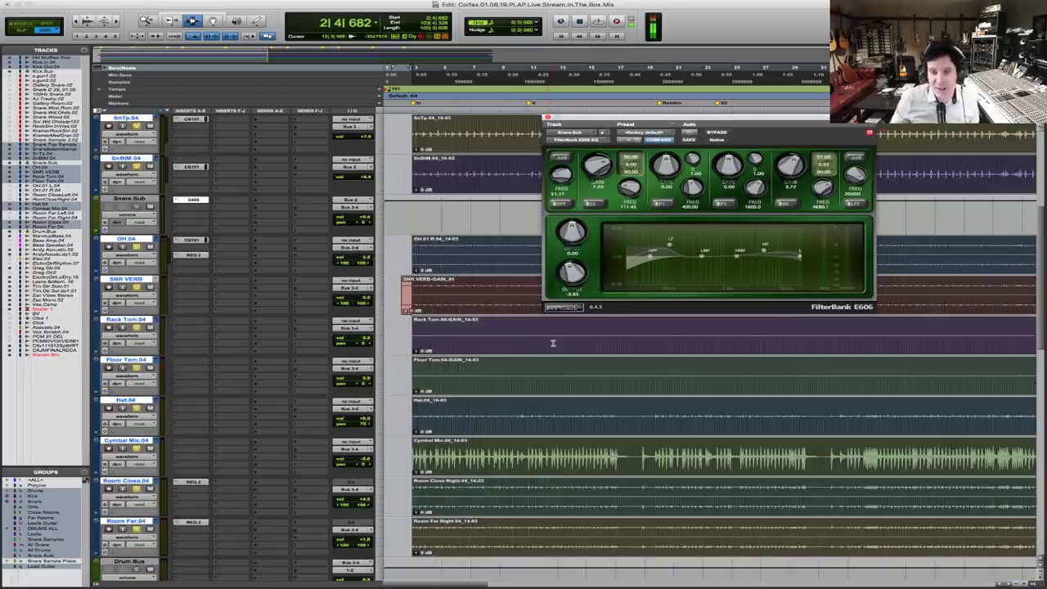
key("space")
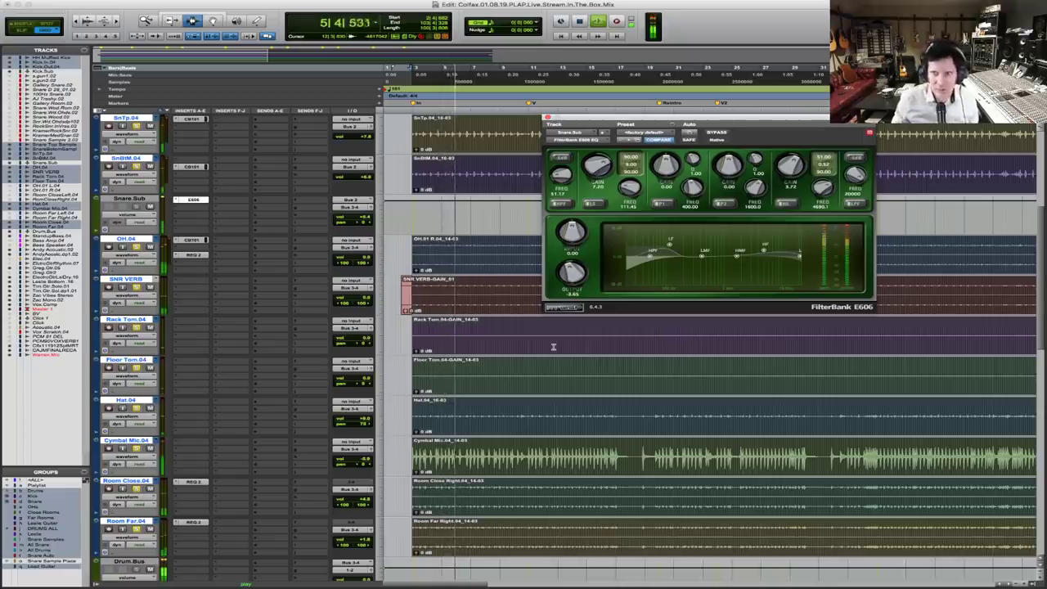
key("space")
scroll(477, 396, "down", 4)
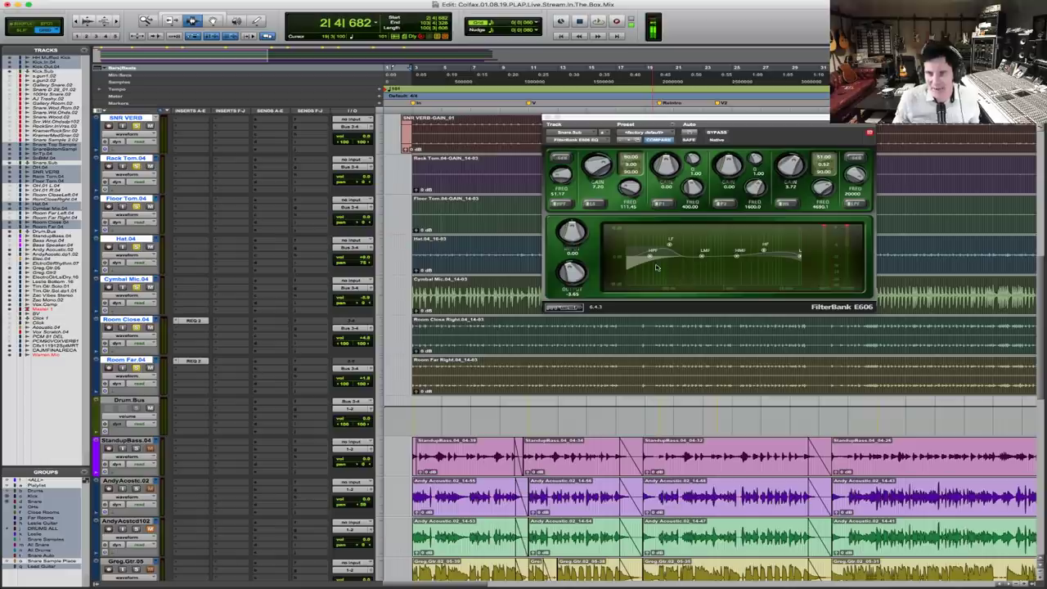
key("space")
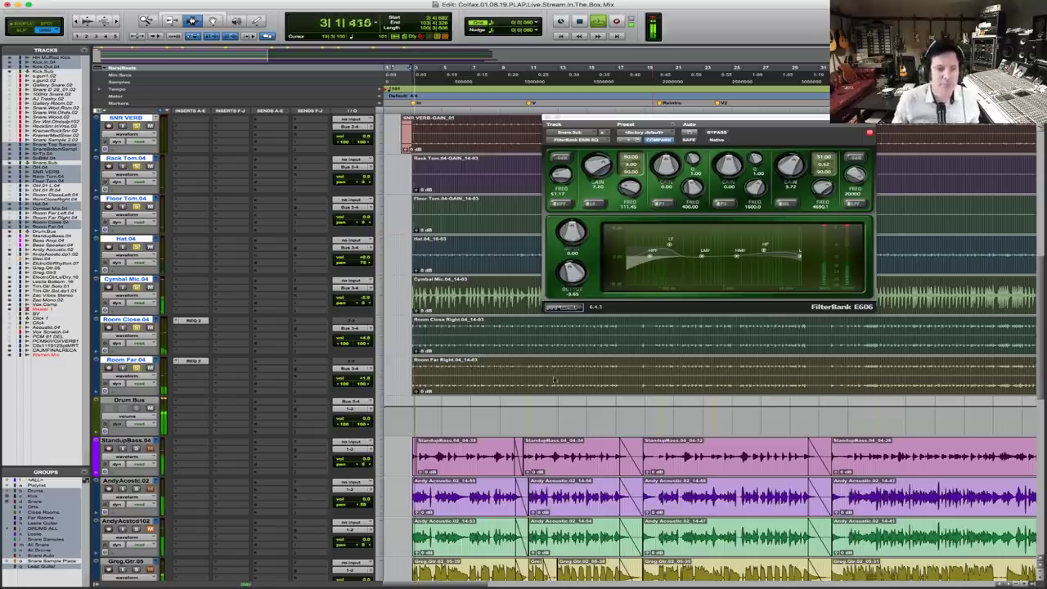
key("space")
Insert the stereo multichannel FilterBank E606 EQ in the first insert slot of Drum.Bus
left_click(194, 405)
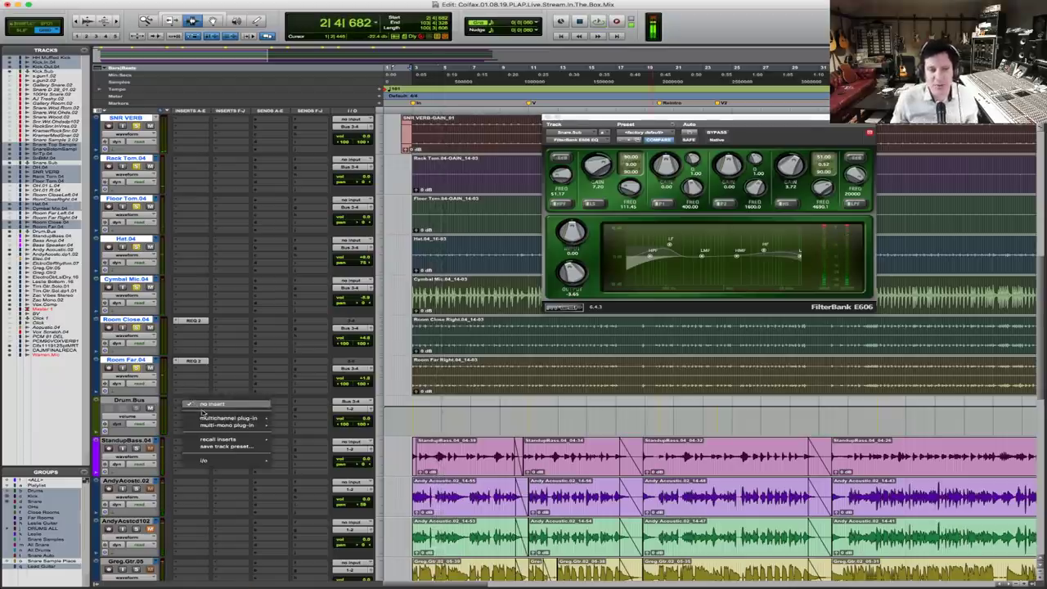
mouse_move(206, 417)
mouse_move(325, 240)
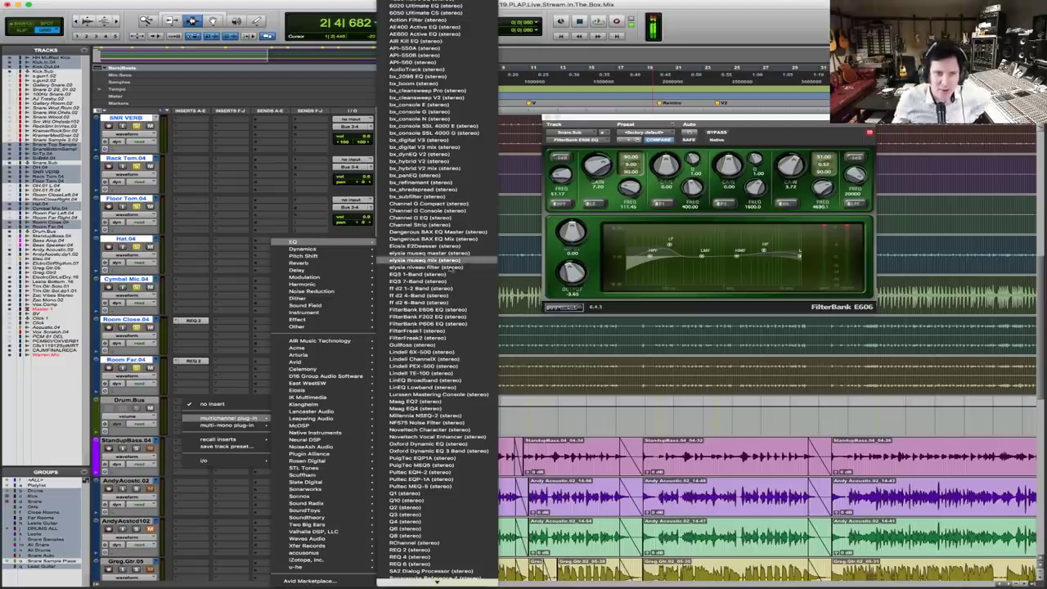
left_click(363, 103)
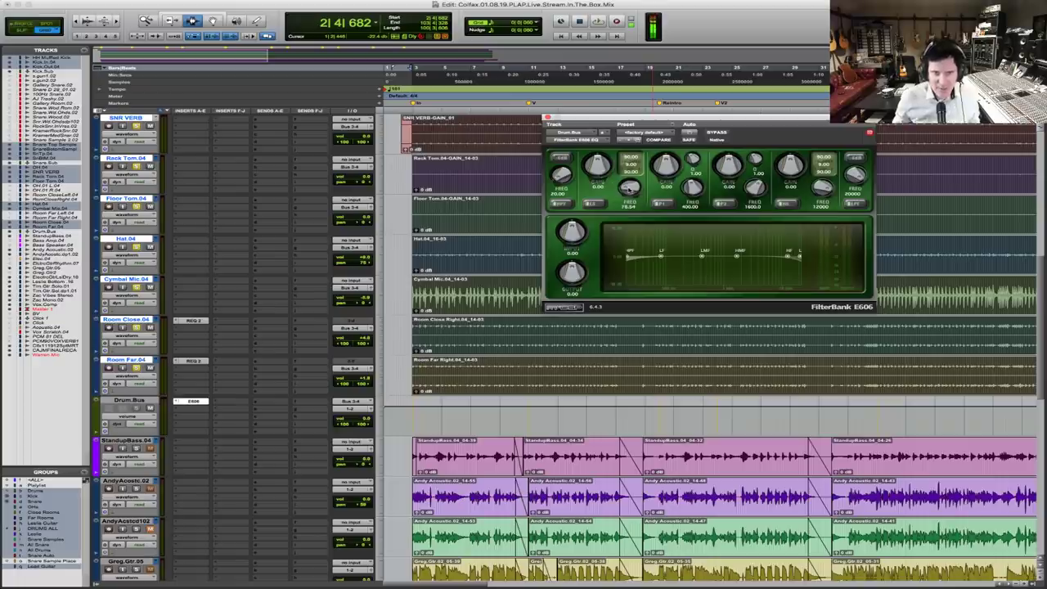
Set the drum bus EQ's low band to 62.96 Hz with a gain of 2.16, and audition it
left_click(629, 186)
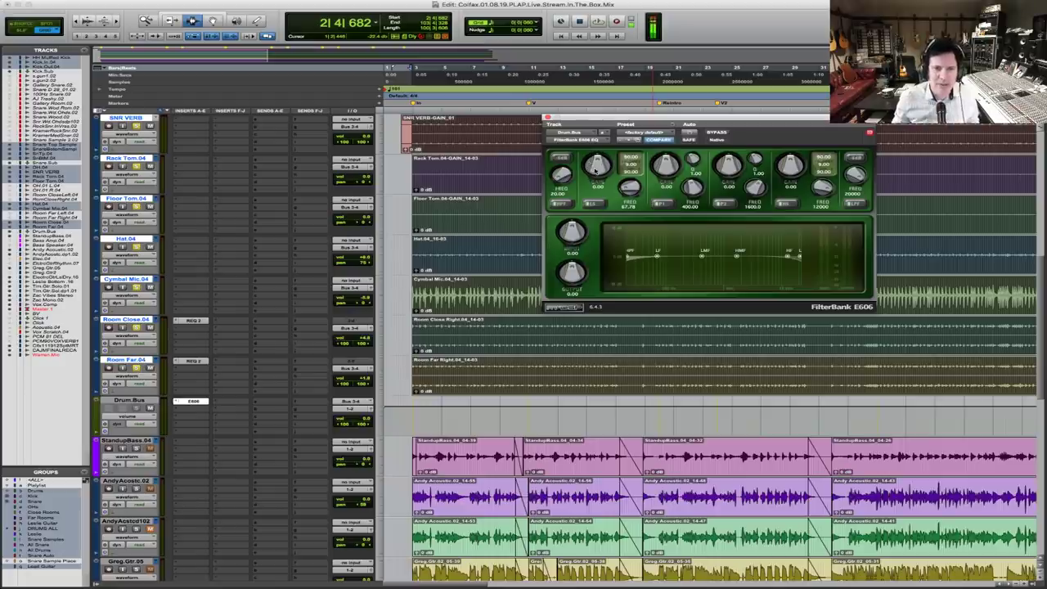
left_click_drag(598, 166, 627, 189)
key("space")
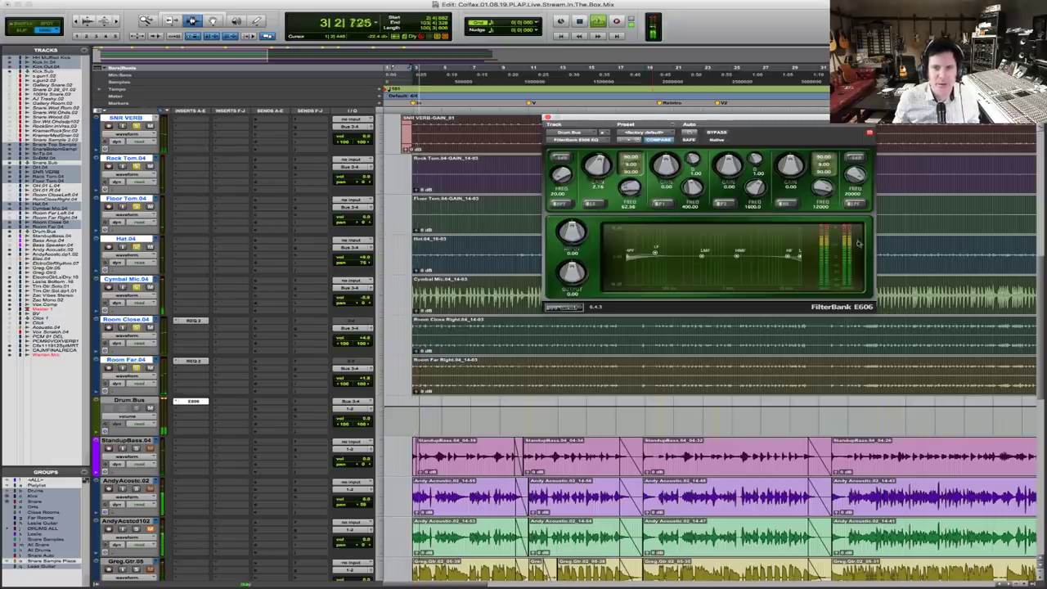
key("space")
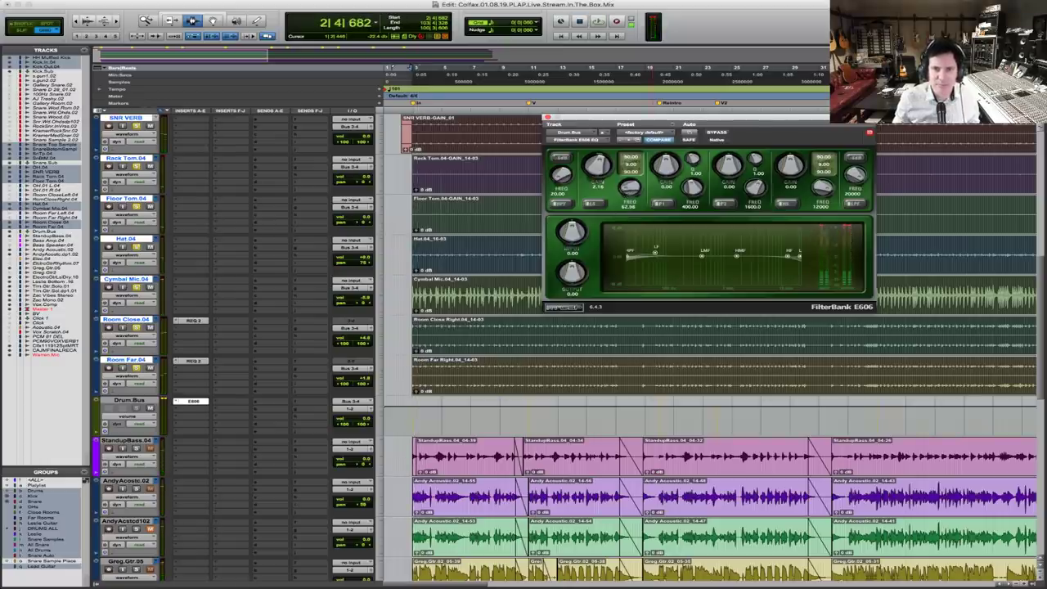
Boost the drum bus EQ's 12000 Hz high band to a gain of 4.32, audition it and close the plug-in
left_click_drag(795, 174, 795, 156)
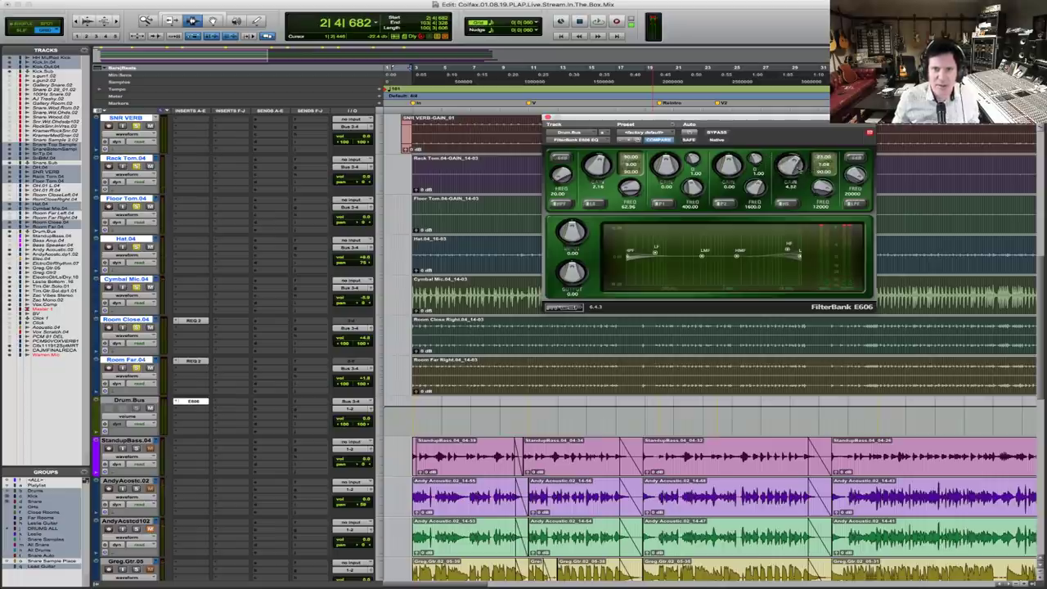
key("space")
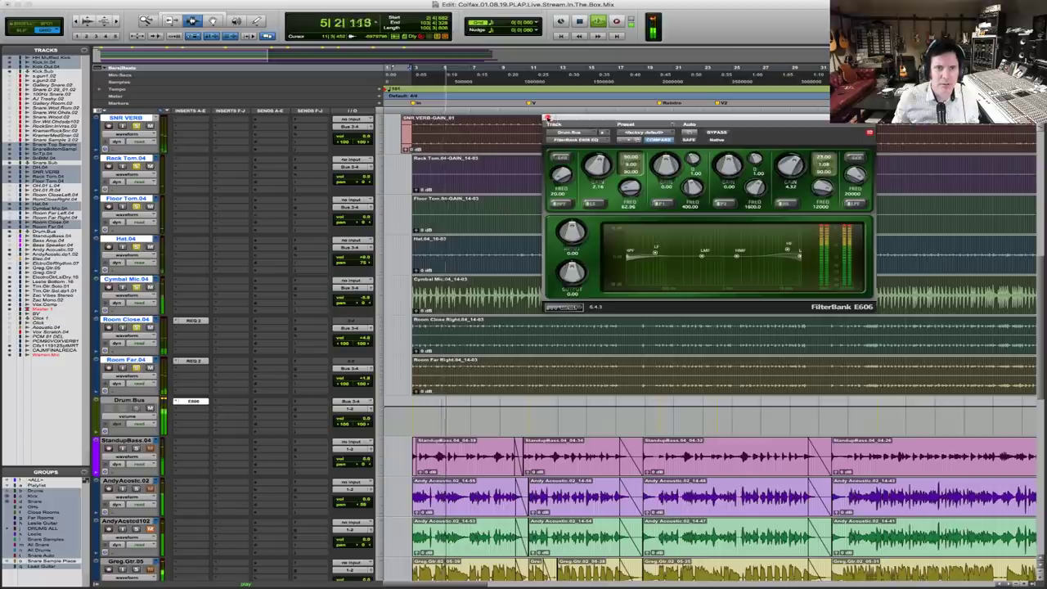
left_click(547, 118)
key("space")
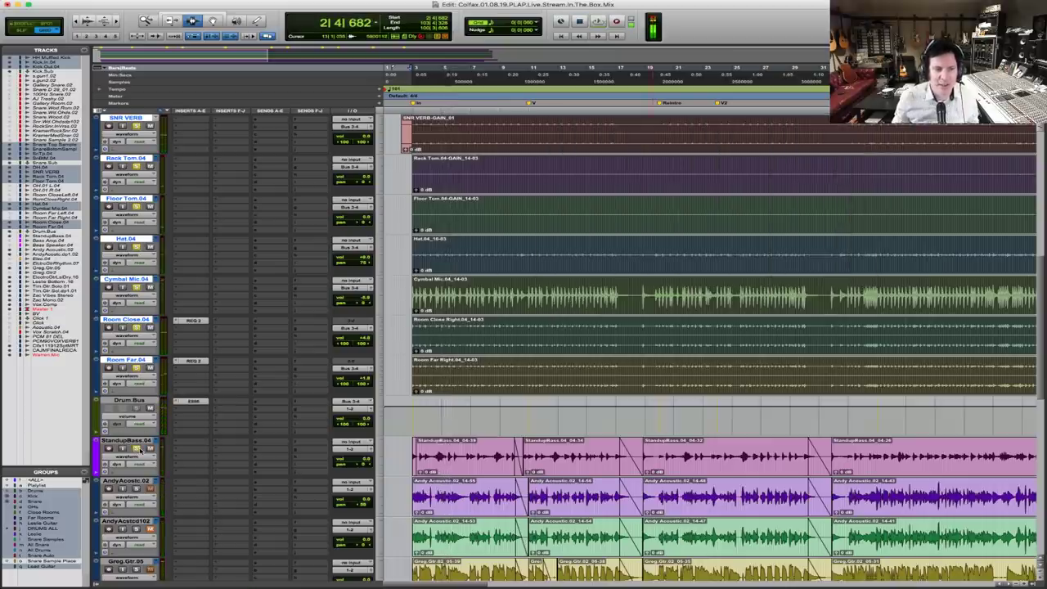
Play the standup bass together with the drums and raise the StandupBass.04 volume to +6.7 dB
key("space")
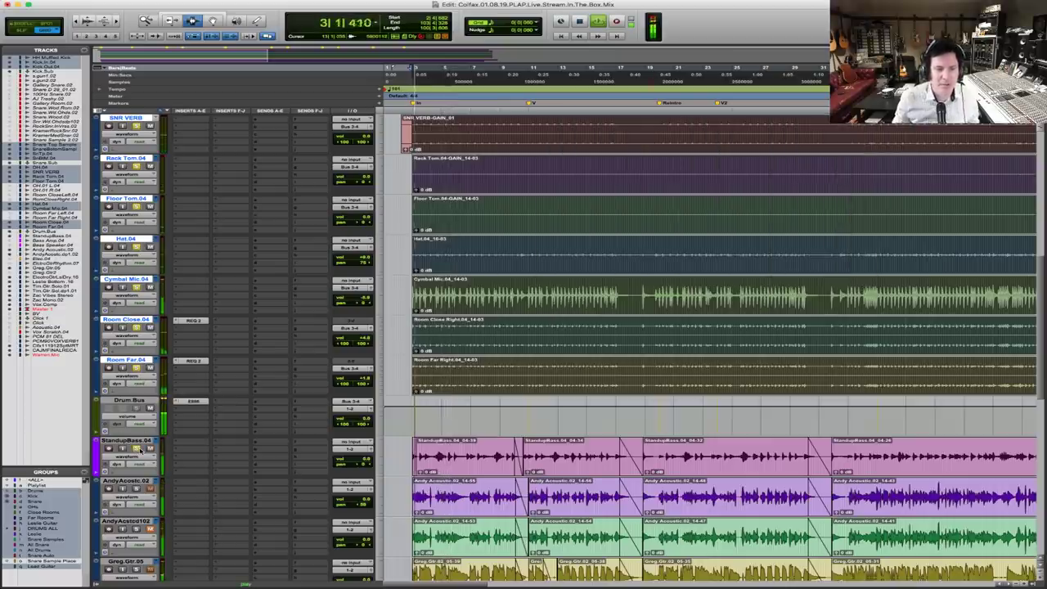
left_click(360, 458)
left_click_drag(360, 458, 360, 452)
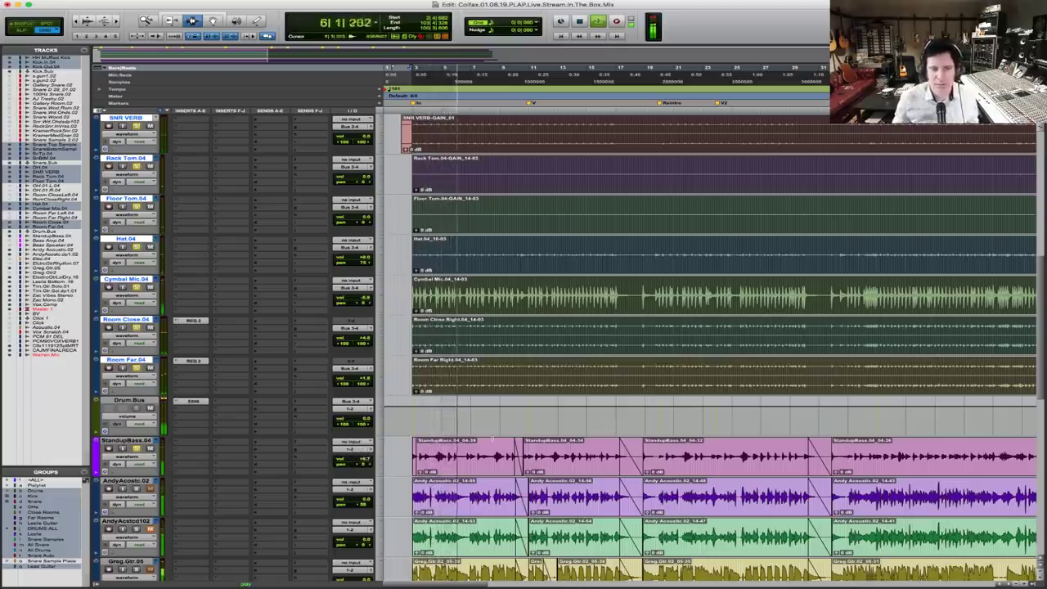
key("space")
Zoom in on the first StandupBass.04 clip and play from 2|4|360 to check the bass against the drums
left_click(455, 456)
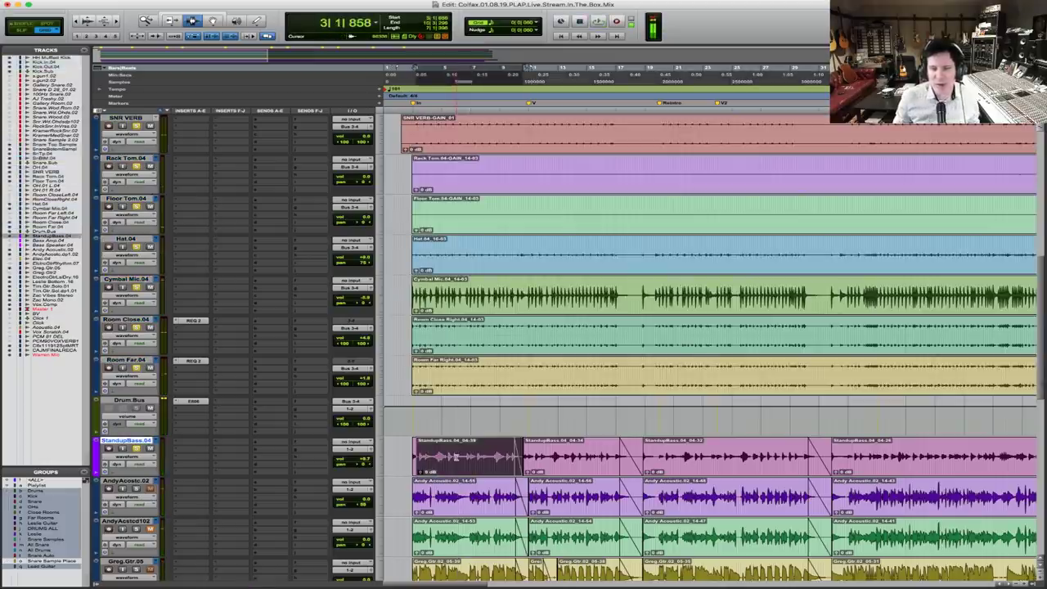
key("alt+f")
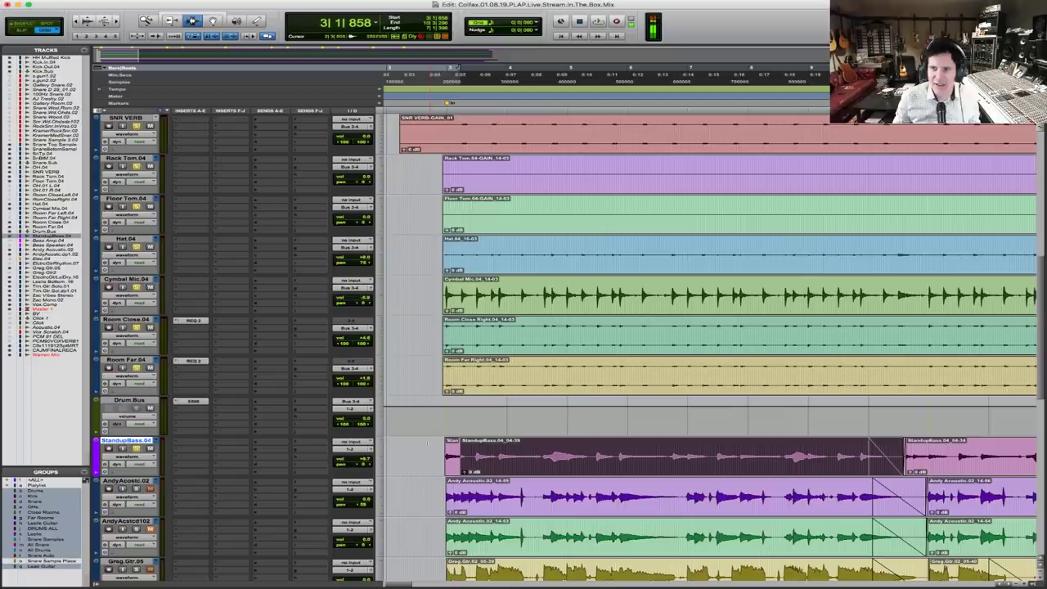
left_click(422, 448)
key("space")
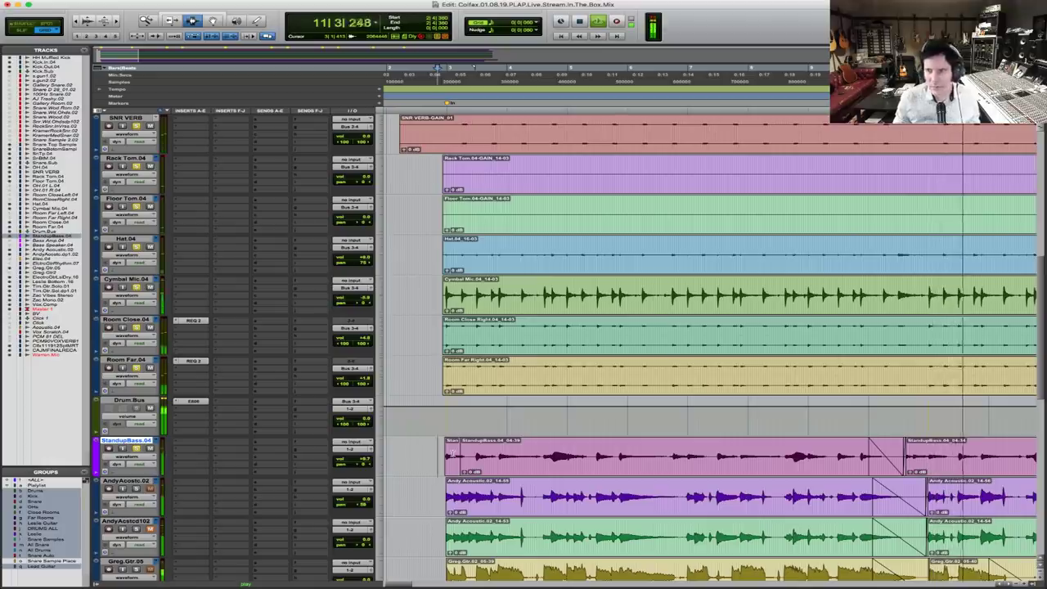
key("r")
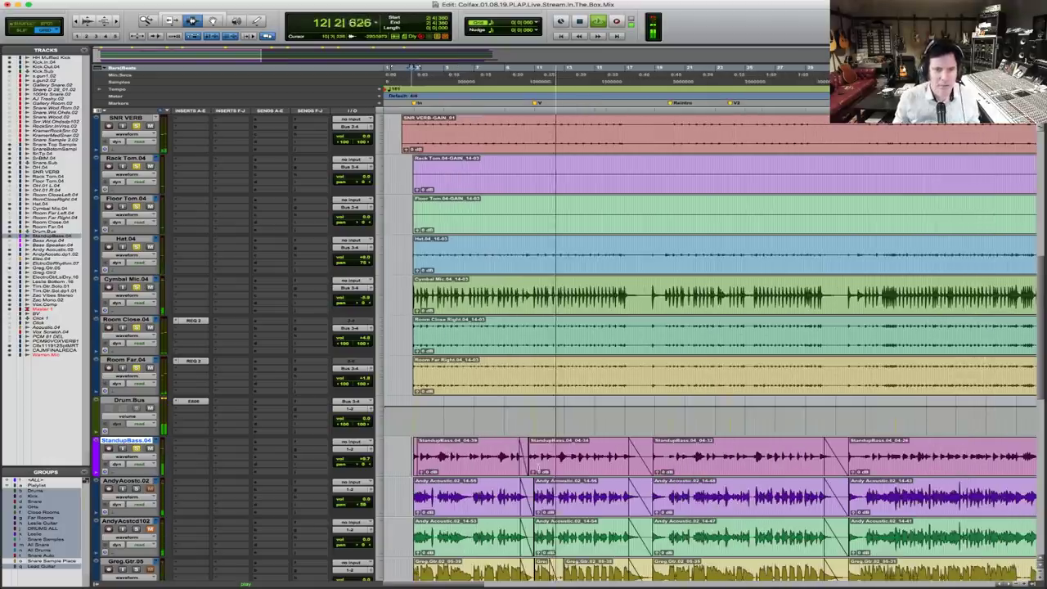
key("t")
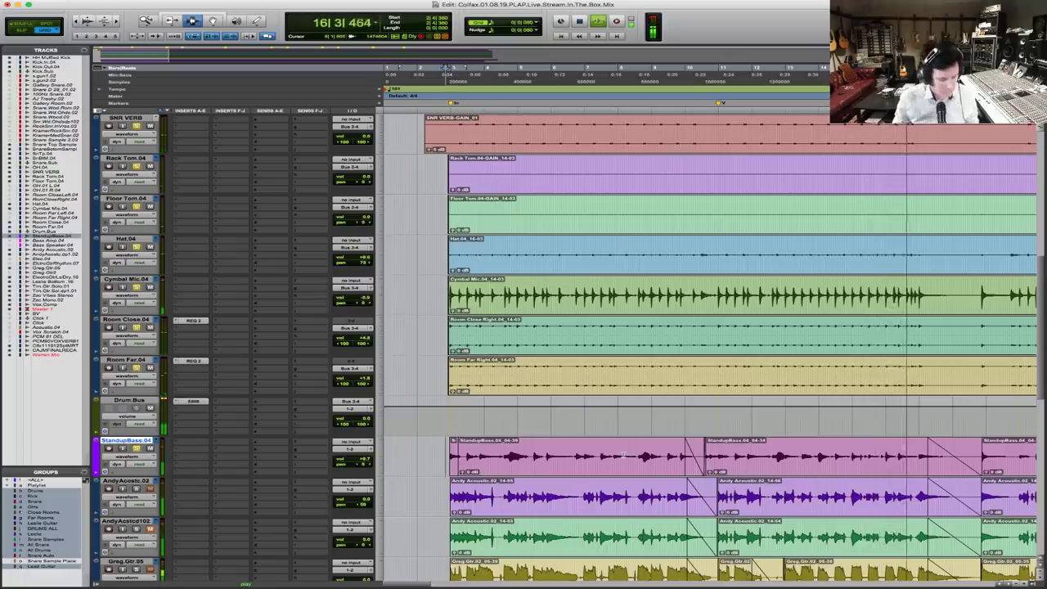
key("super+bracketleft")
key("super+bracketright")
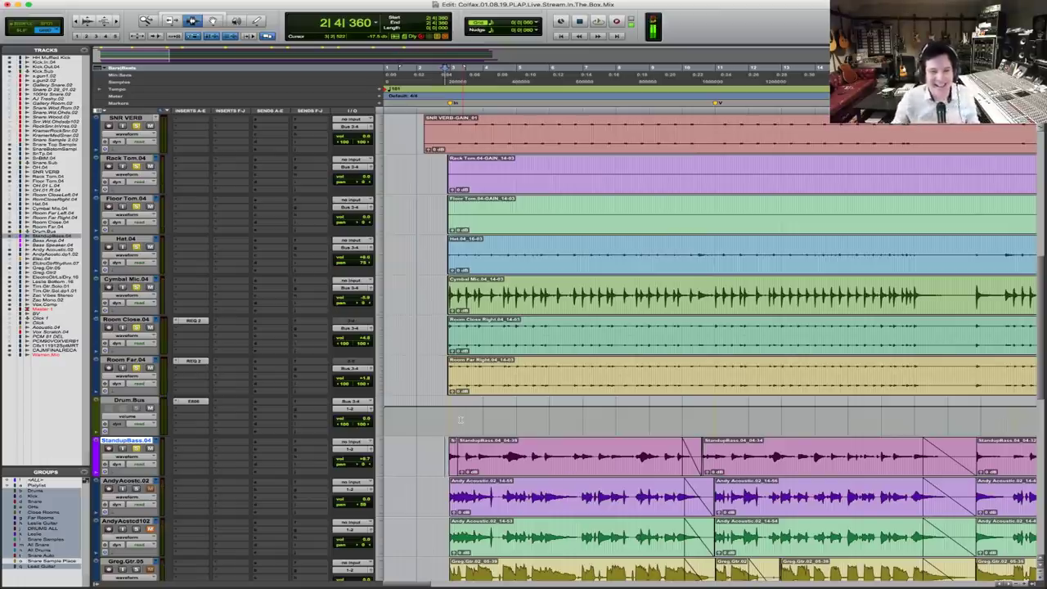
Duplicate the Drum.Bus track once, including its inserts, sends, automation and group assignments, placed after the original
left_click(141, 400)
key("alt+shift+d")
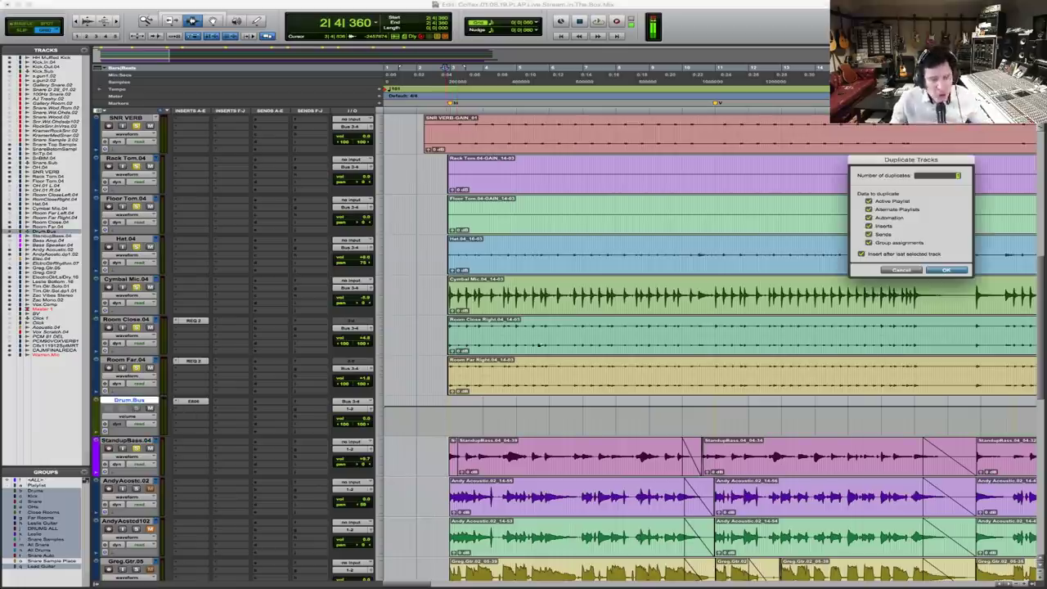
left_click(947, 271)
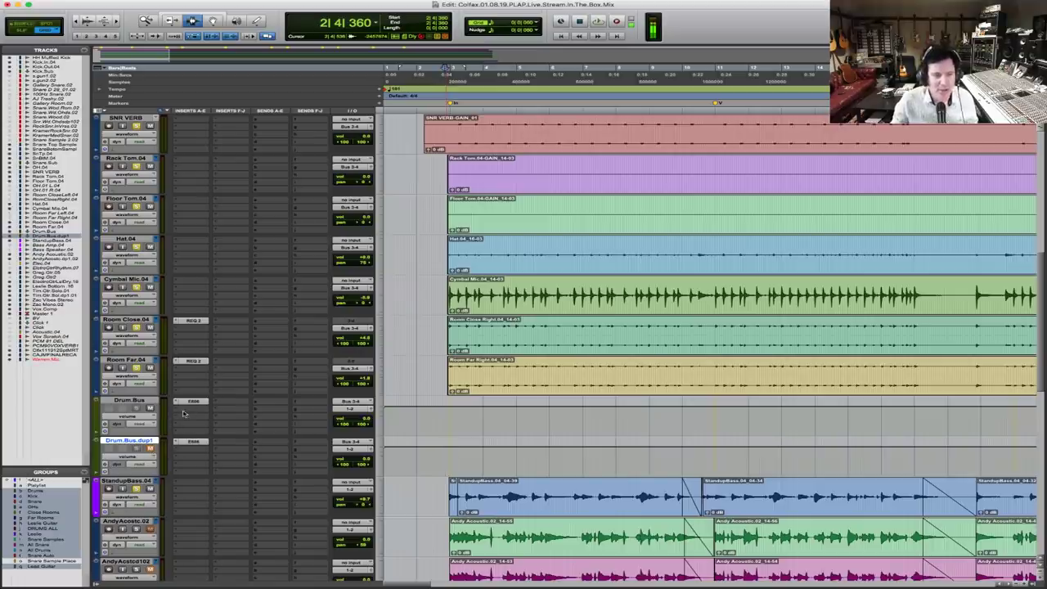
Rename the duplicated drum bus track as Drum.Bus.Parallel
double_click(143, 440)
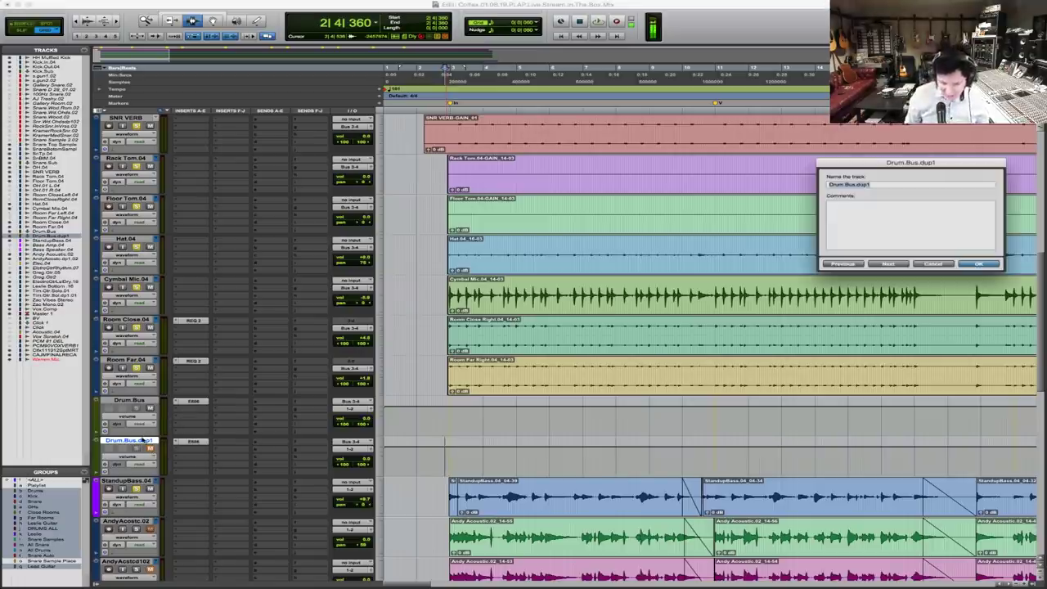
key("Right")
key("BackSpace")
key("BackSpace")
key("BackSpace")
key("BackSpace")
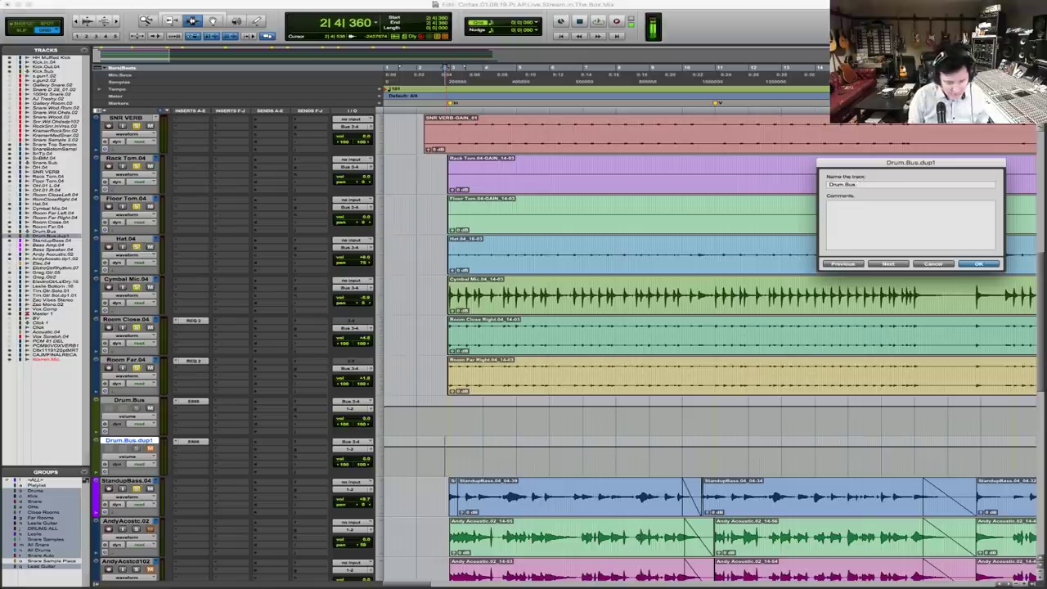
type("Para")
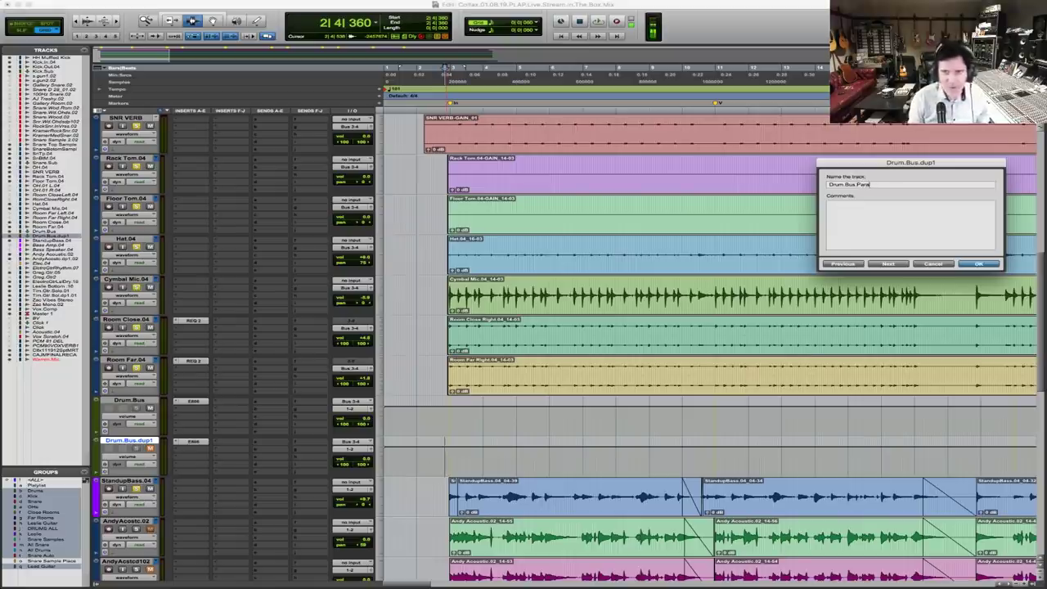
type("llel")
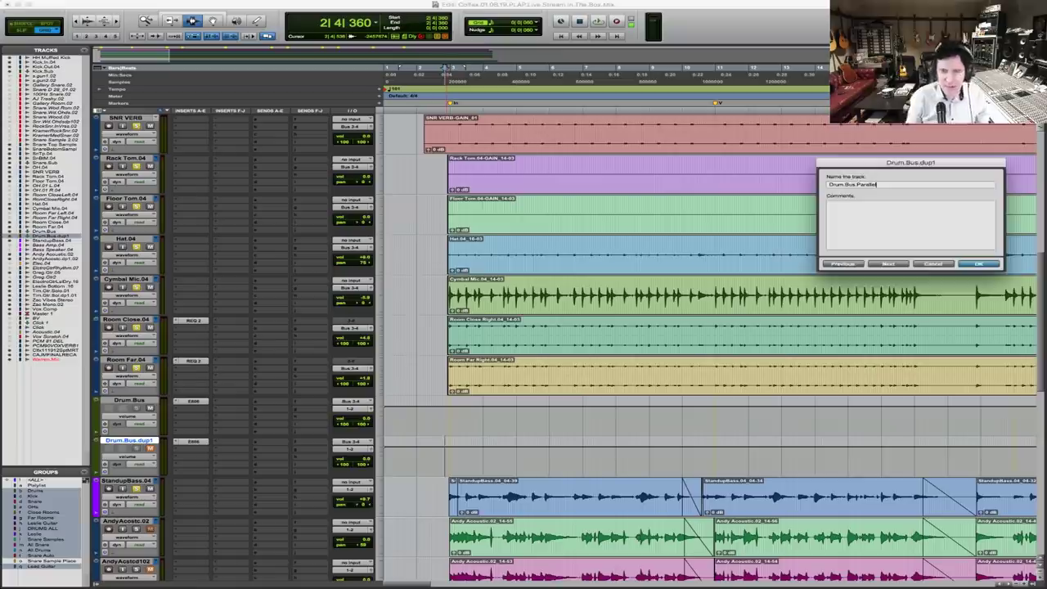
key("Return")
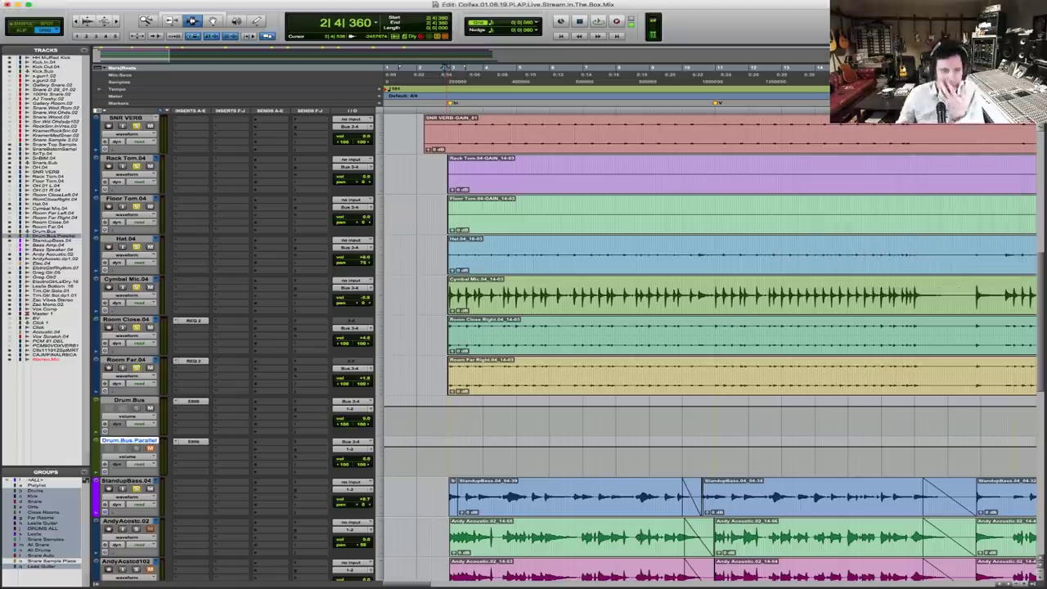
Insert the stereo TR5 VC-670 compressor in the second insert slot of Drum.Bus and move its window to the middle of the session
left_click(185, 411)
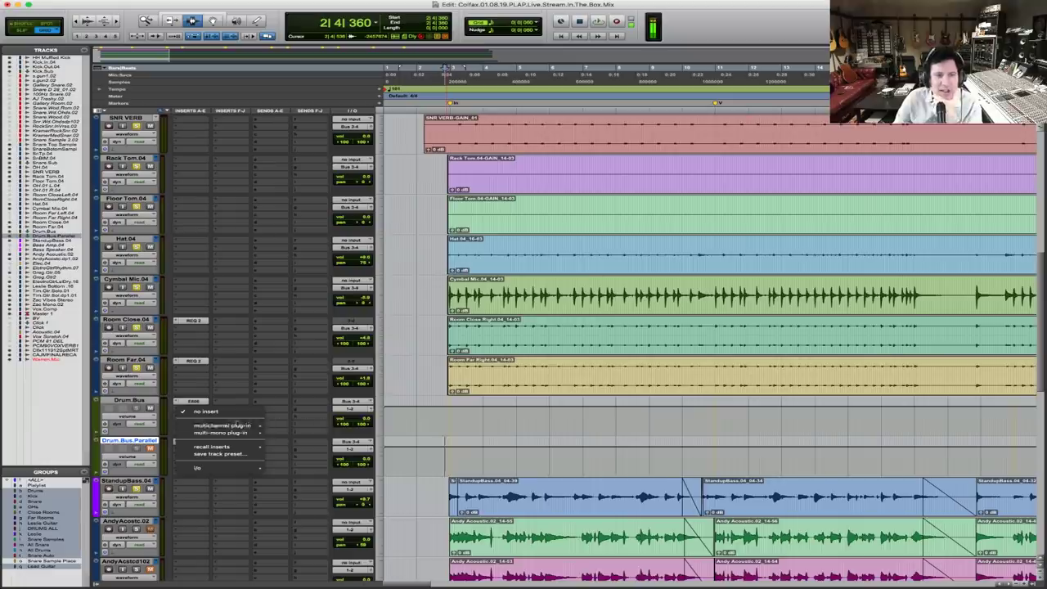
mouse_move(217, 426)
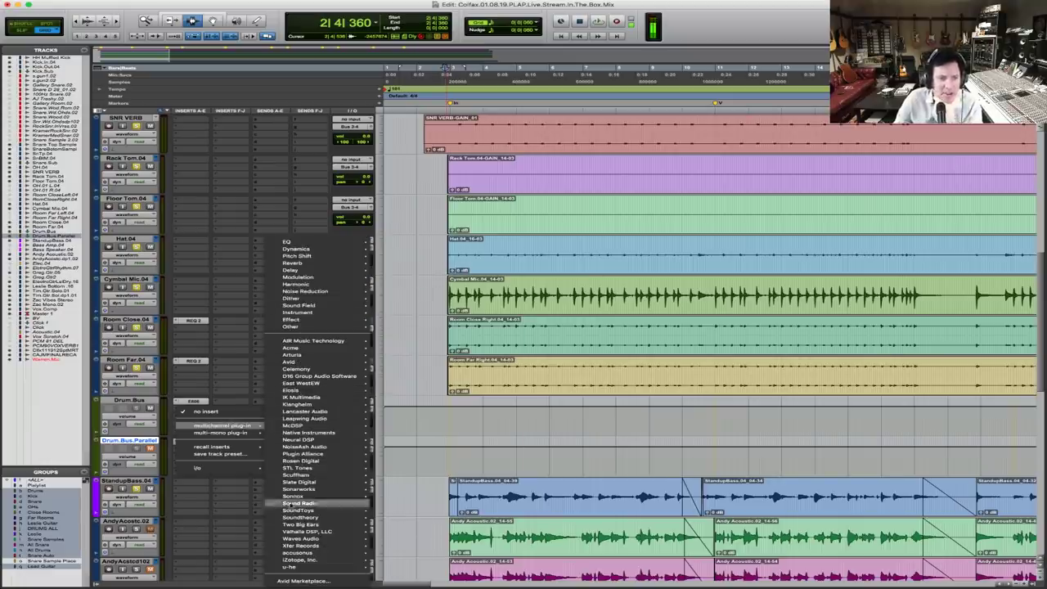
mouse_move(302, 397)
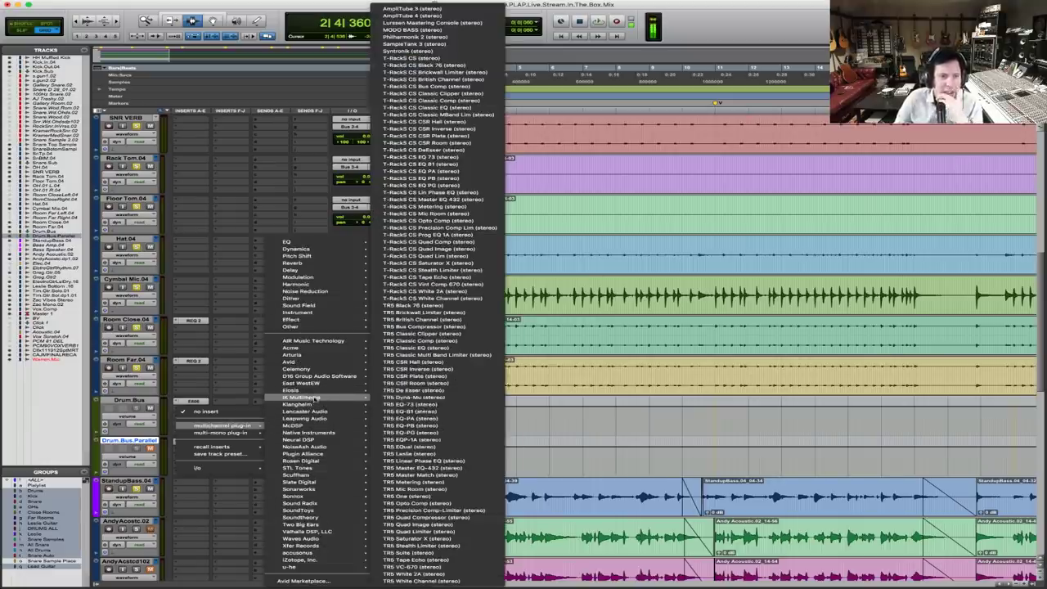
left_click(442, 581)
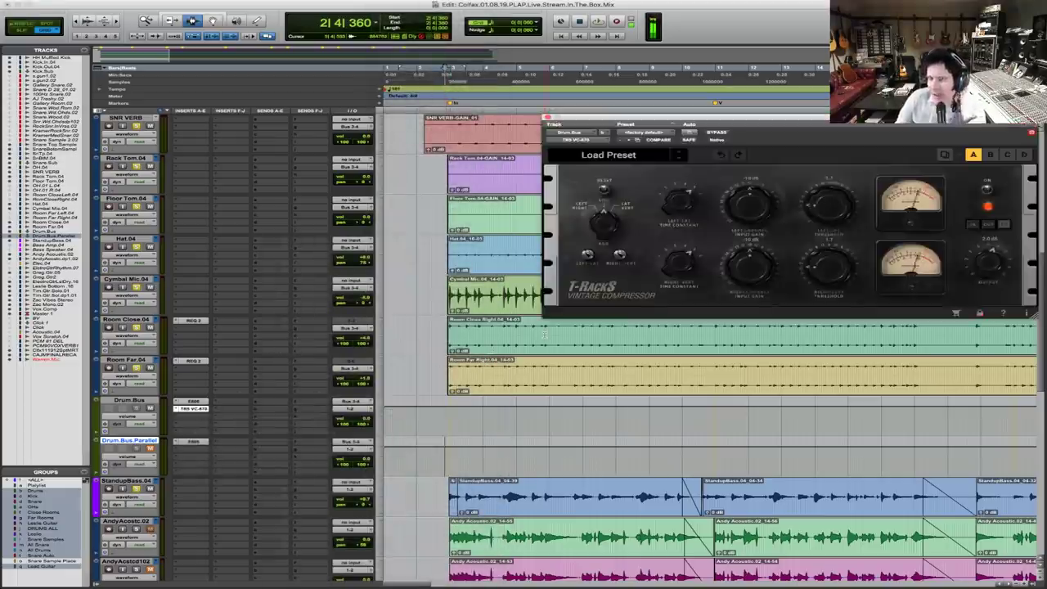
left_click_drag(796, 118, 605, 159)
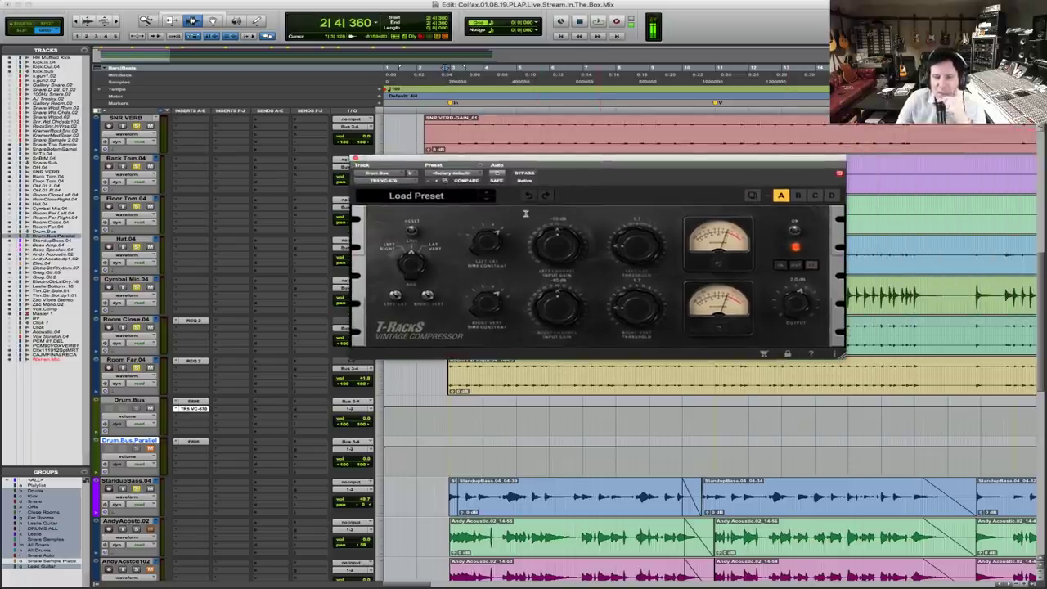
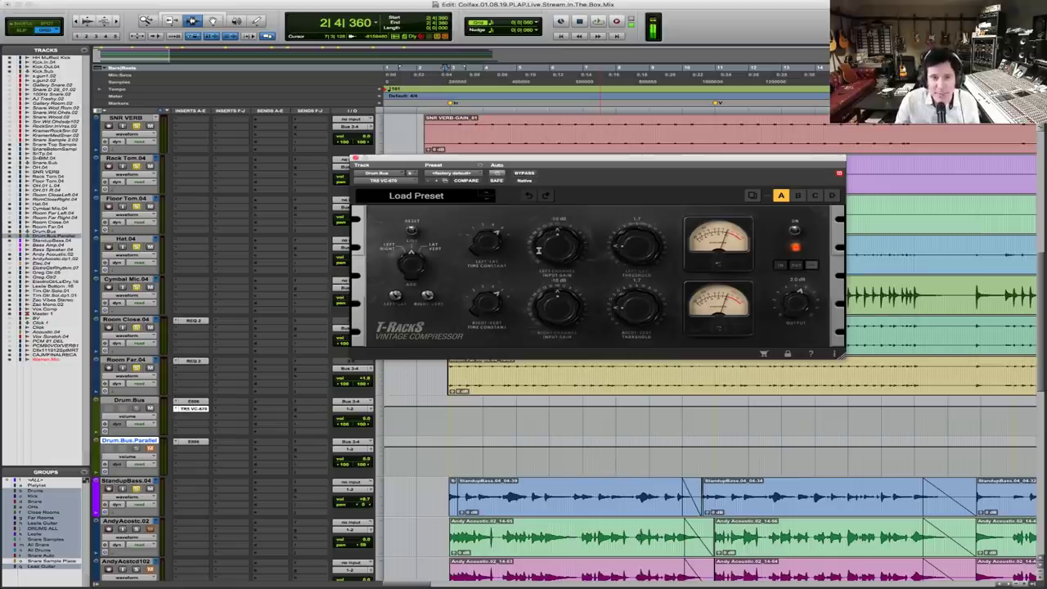
Play the drums, compare the VC-670 with and without bypass, and lower its left and right channel input gain to -11 dB
key("space")
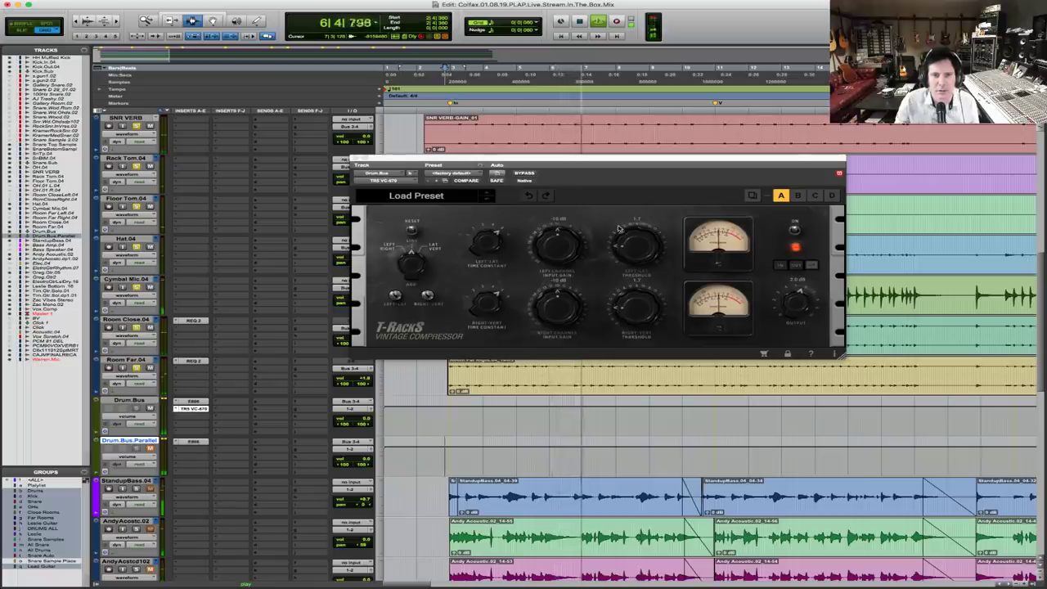
left_click(524, 174)
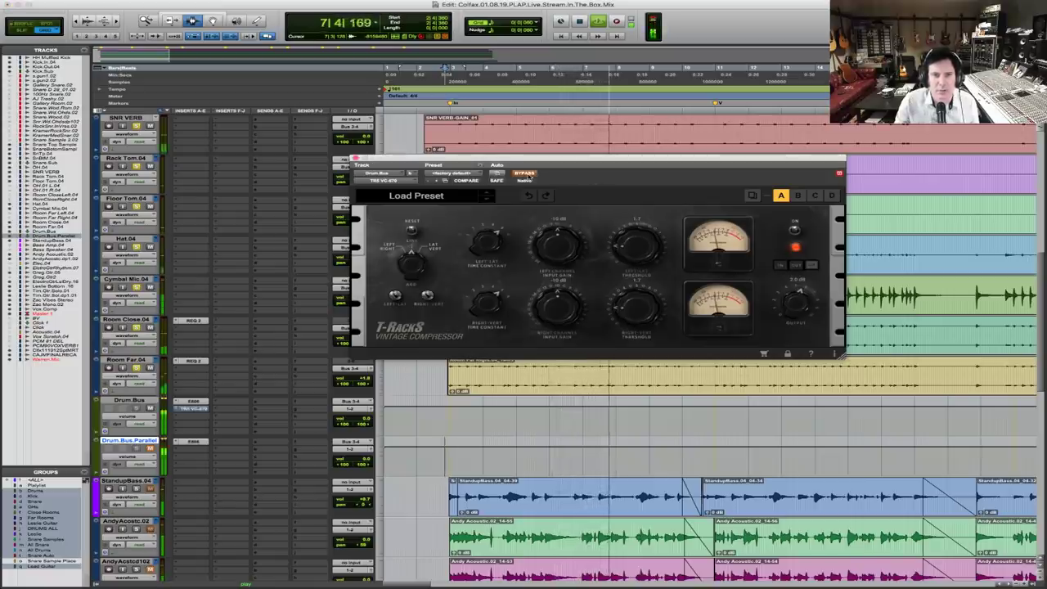
left_click(526, 174)
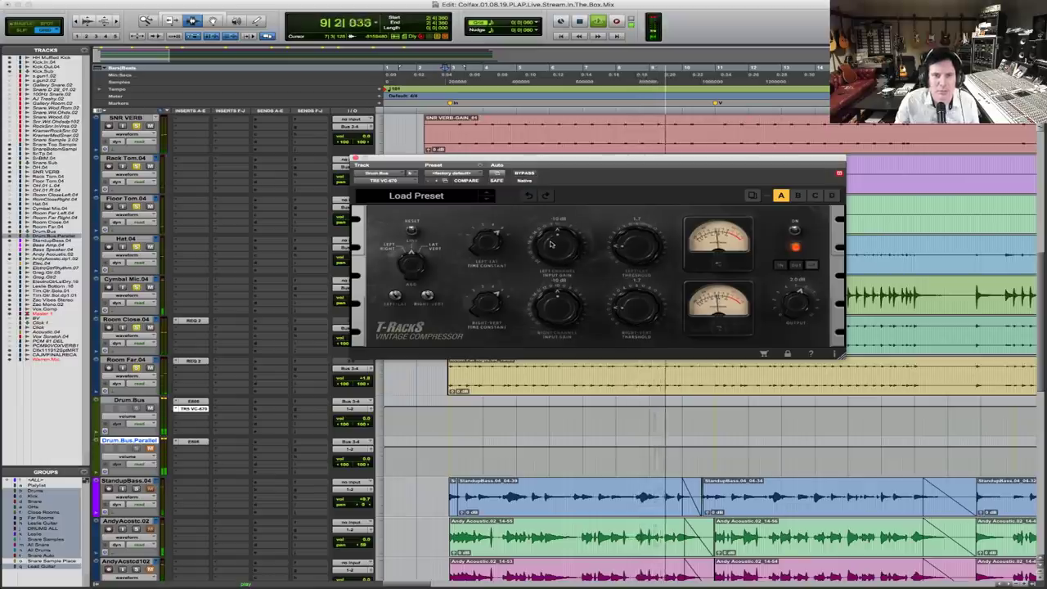
left_click_drag(551, 243, 550, 313)
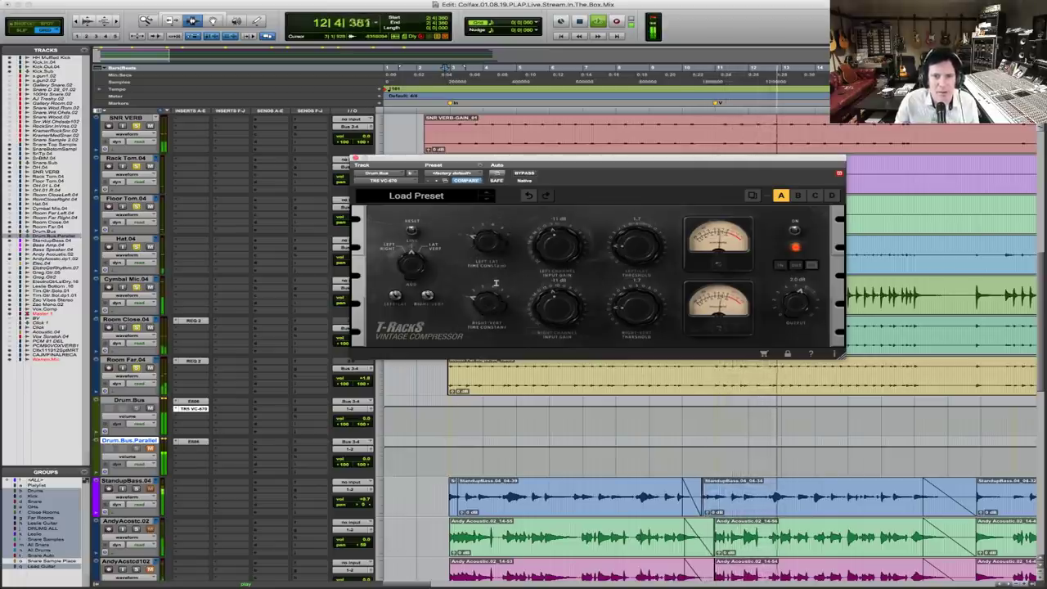
key("space")
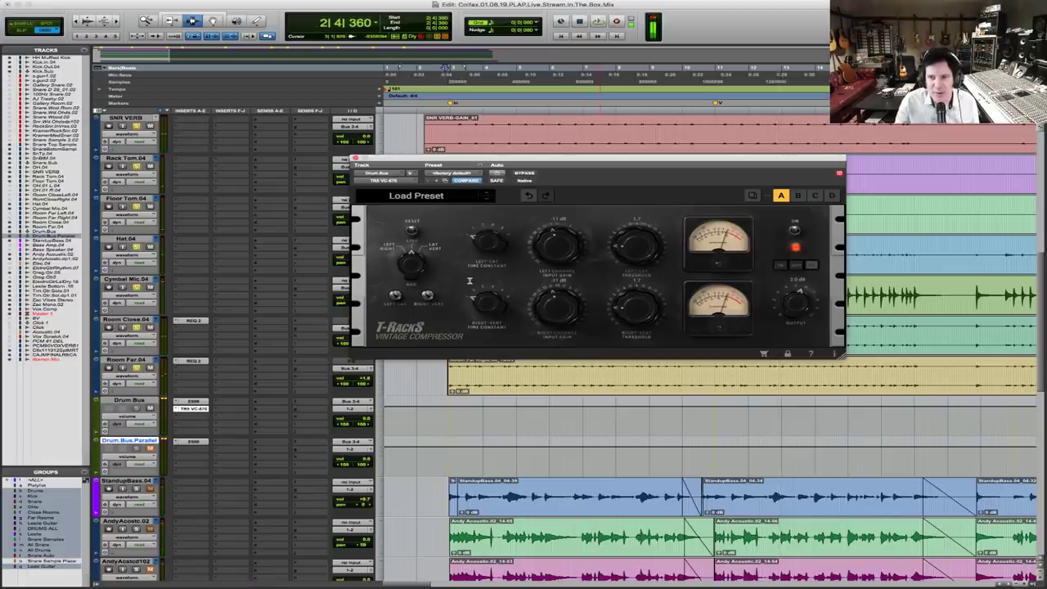
Audition the opening bars from 2|4|360 twice in short bursts to hear the compressed drum bus
key("space")
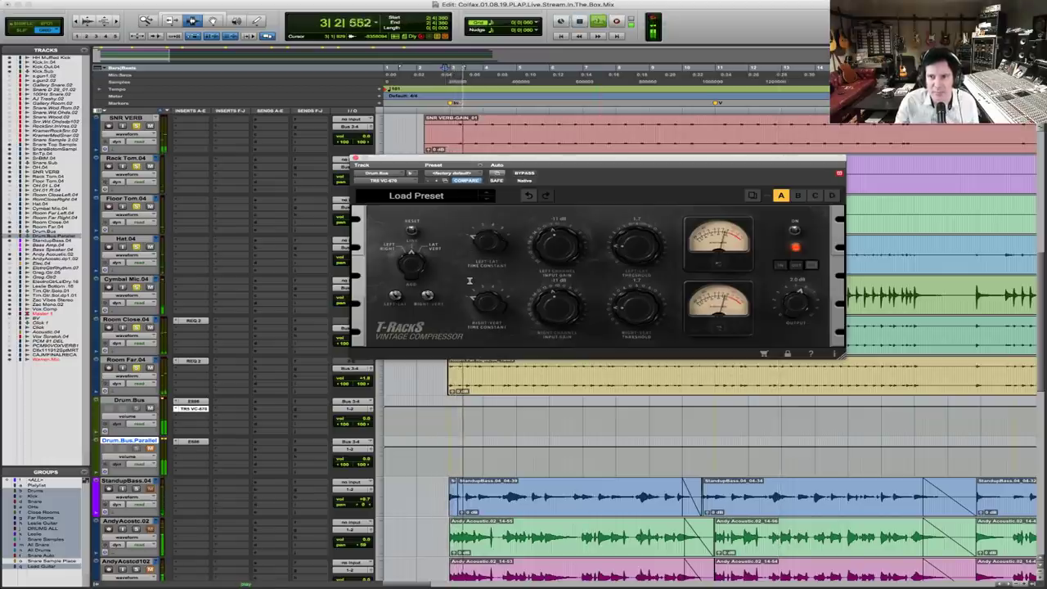
key("space")
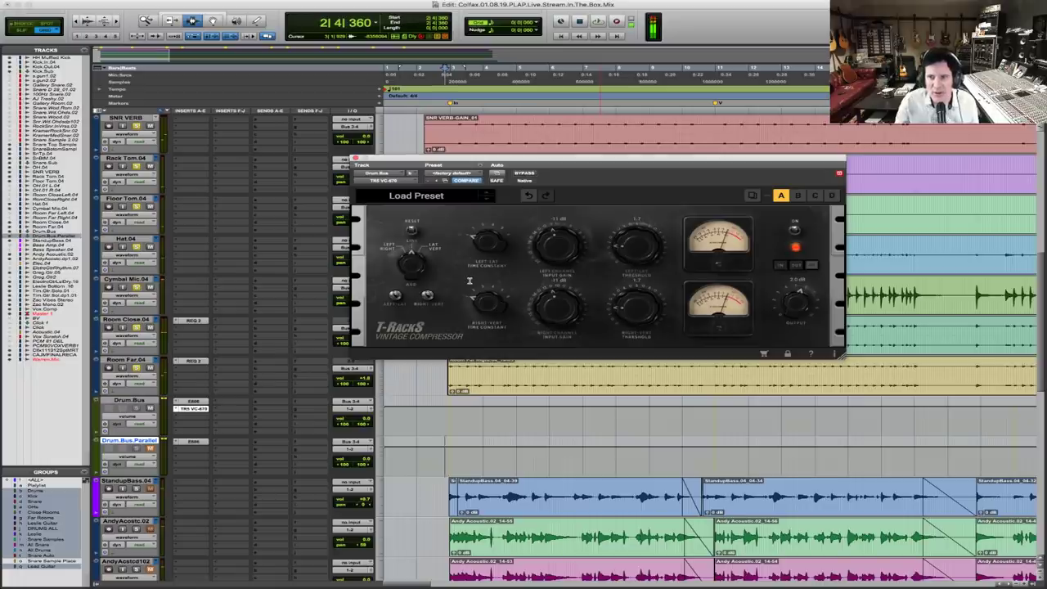
key("space")
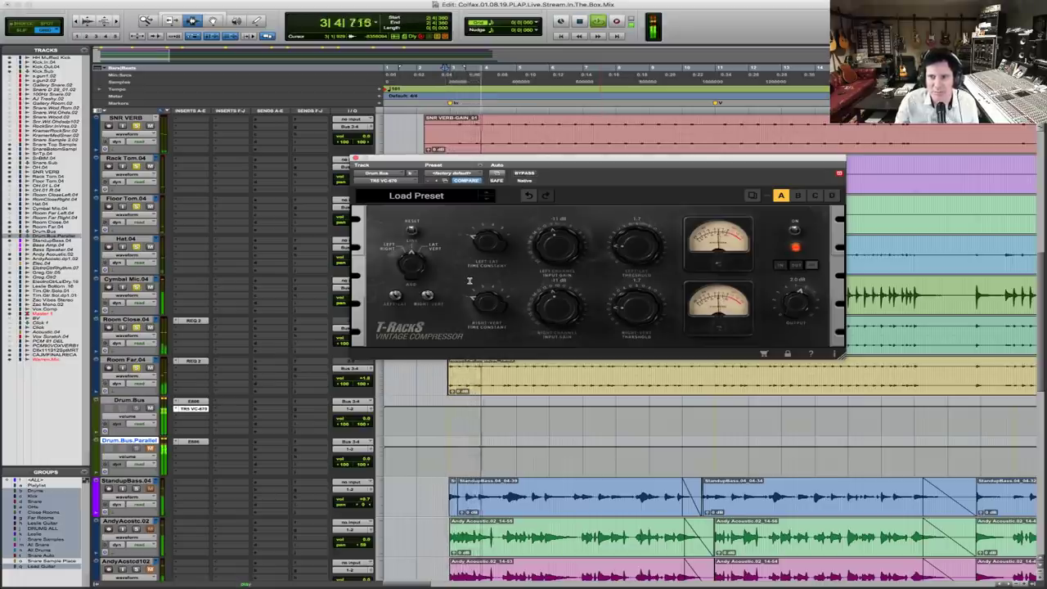
key("space")
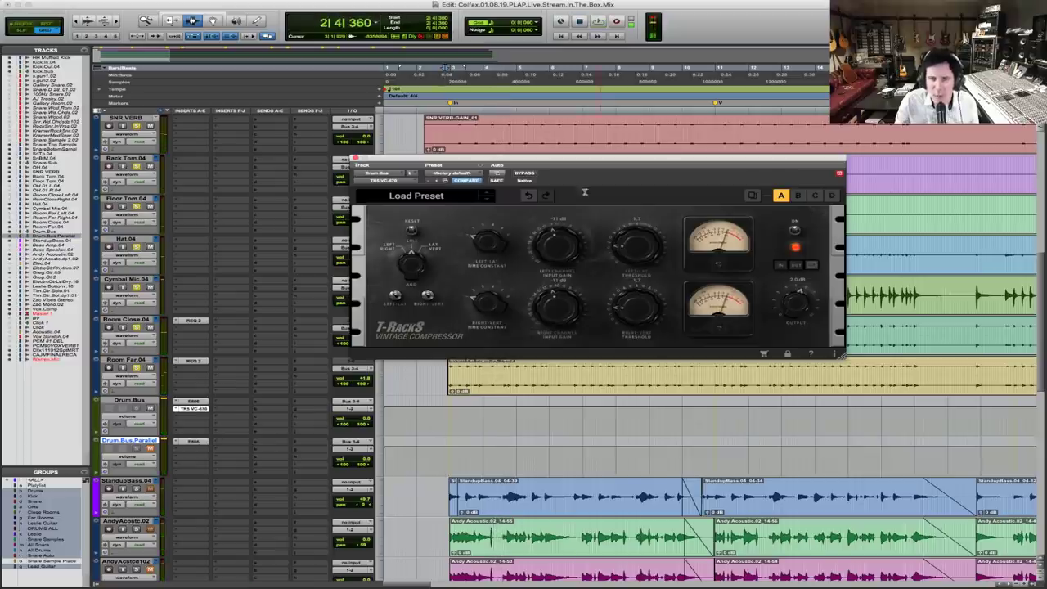
Raise the VC-670 output to about 5 dB during playback, matching its level against the bypassed drum bus
key("space")
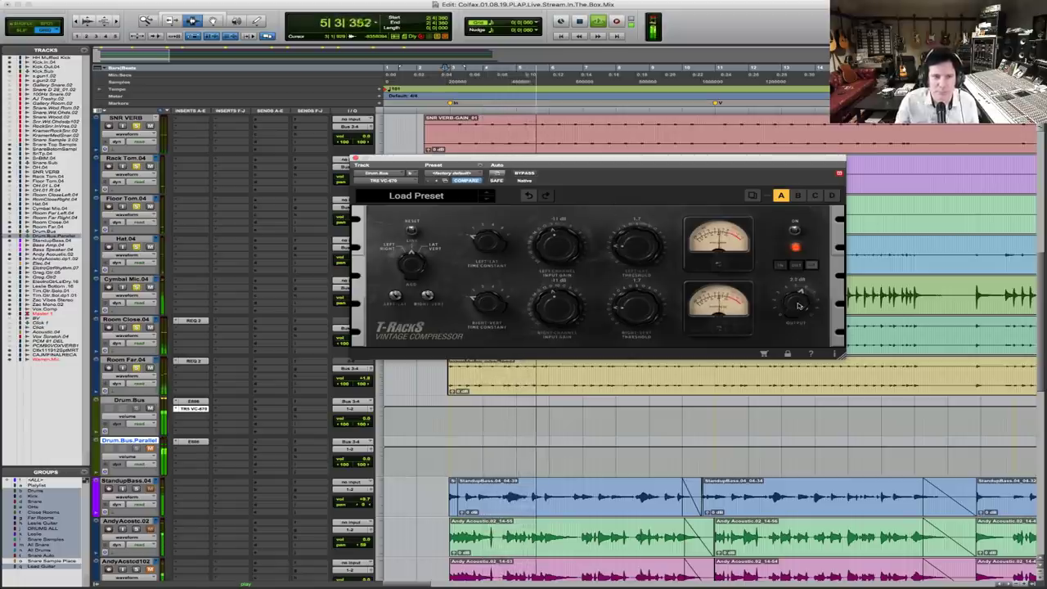
left_click(525, 174)
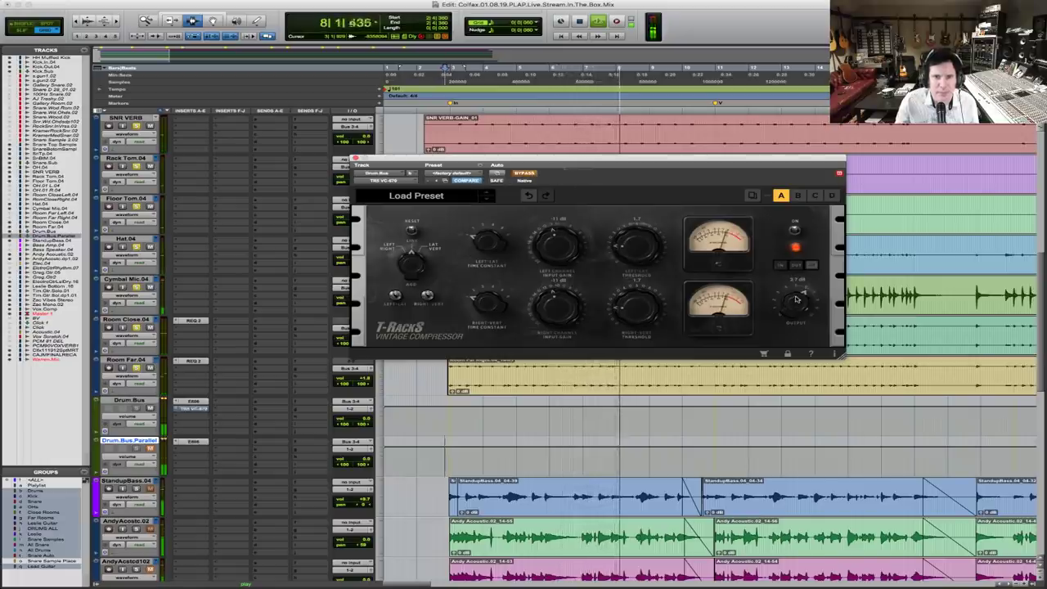
left_click(529, 175)
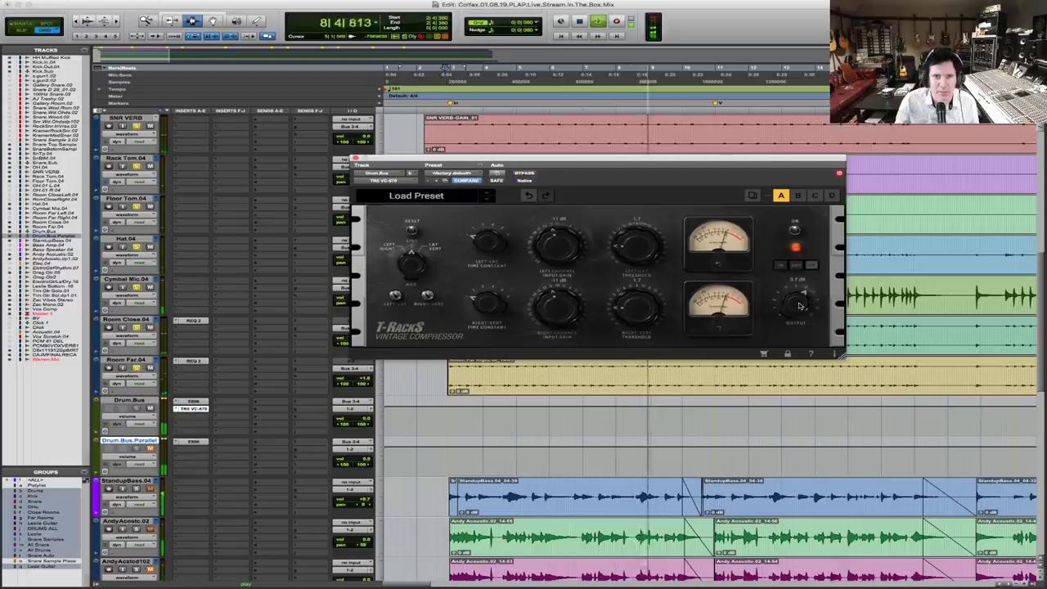
left_click_drag(795, 309, 805, 298)
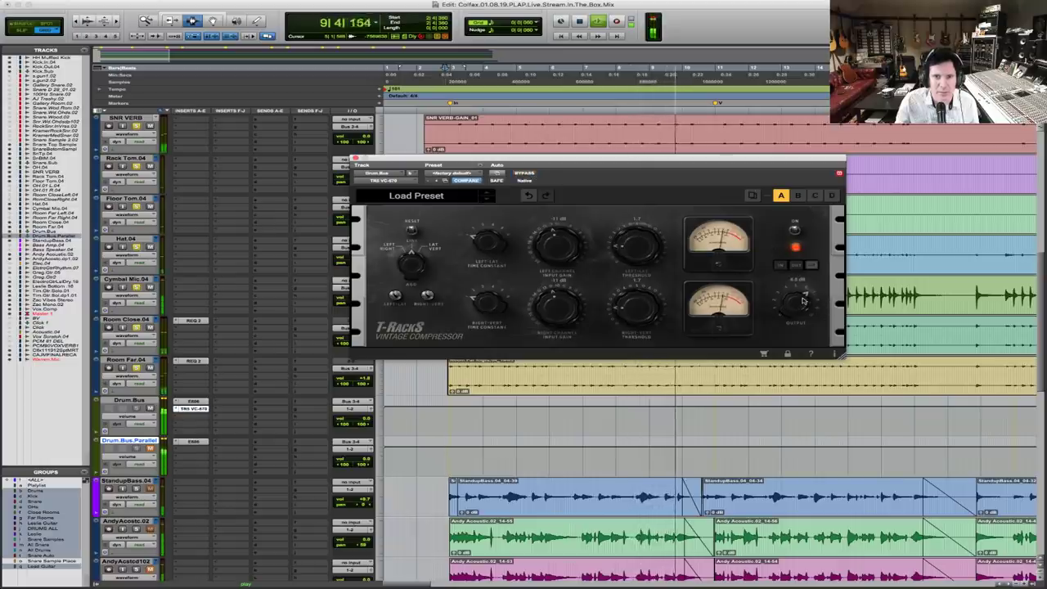
left_click(525, 174)
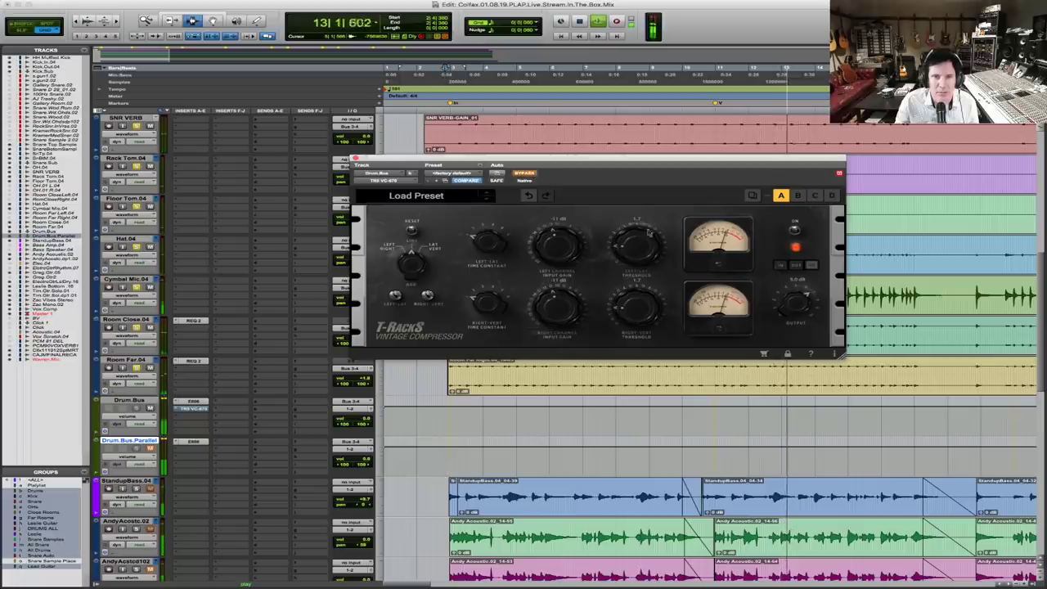
left_click(525, 173)
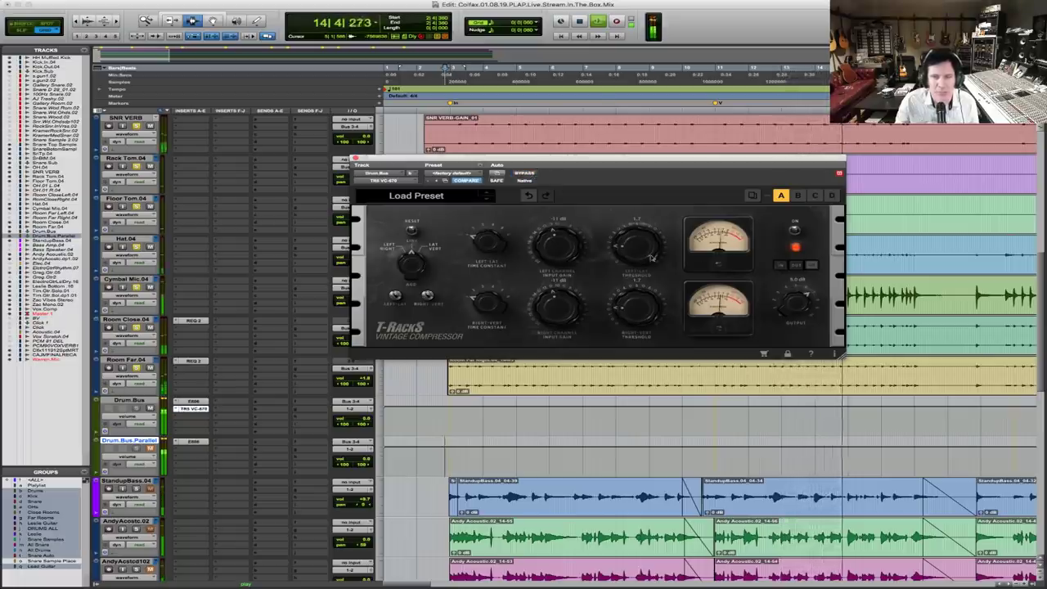
key("space")
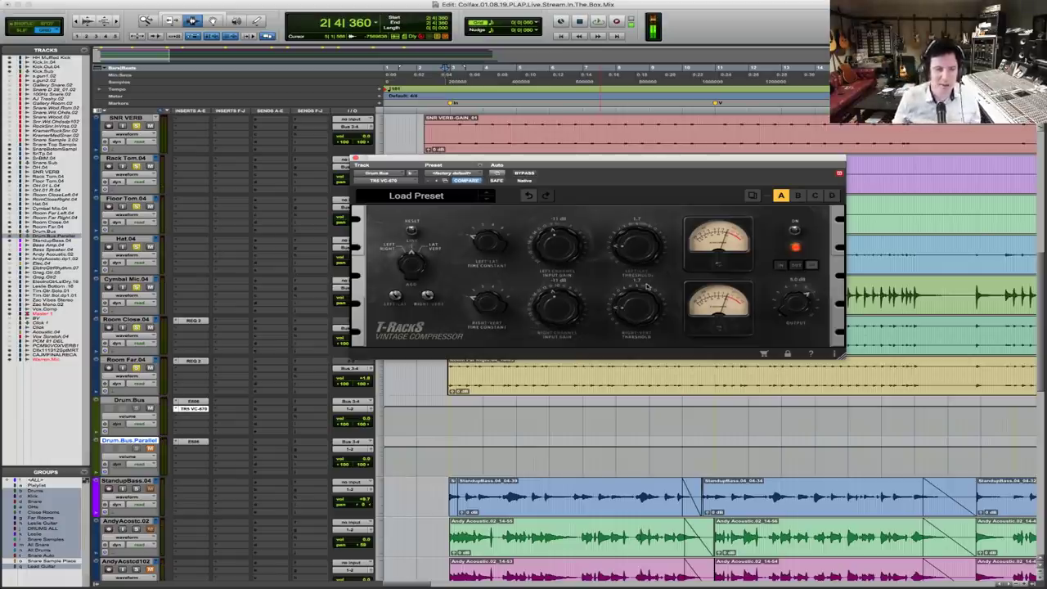
key("space")
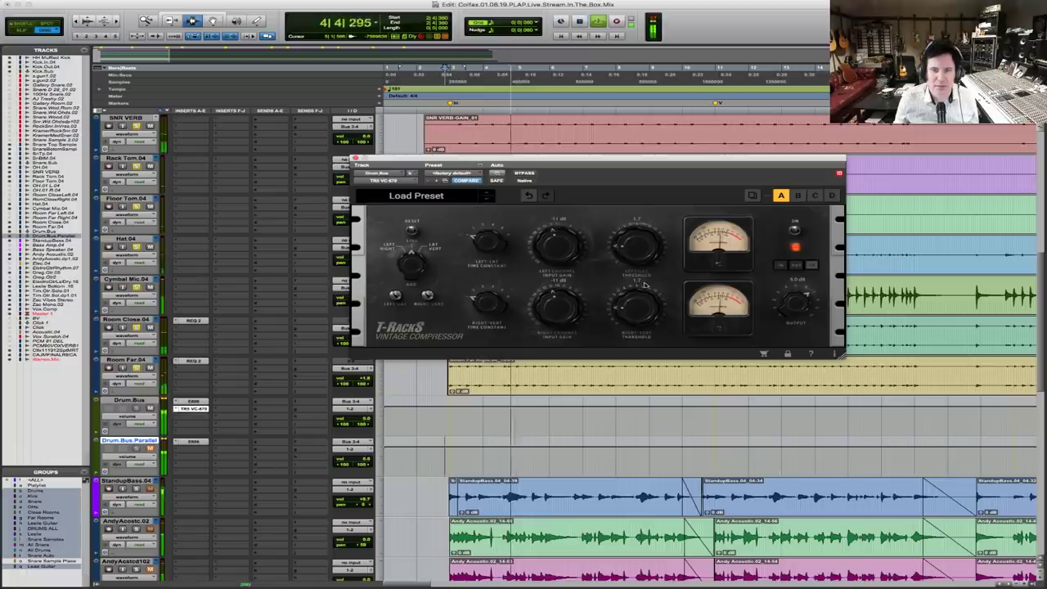
key("space")
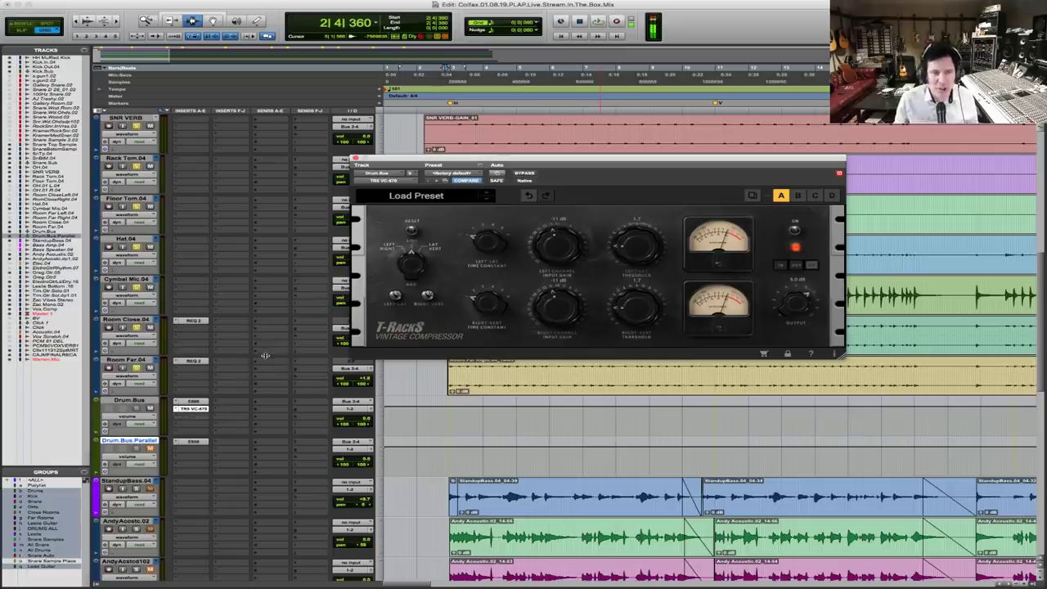
Close the VC-670 window and assign send A on the Snare.Sub track to Bus 5-6 (Stereo)
scroll(324, 392, "up", 4)
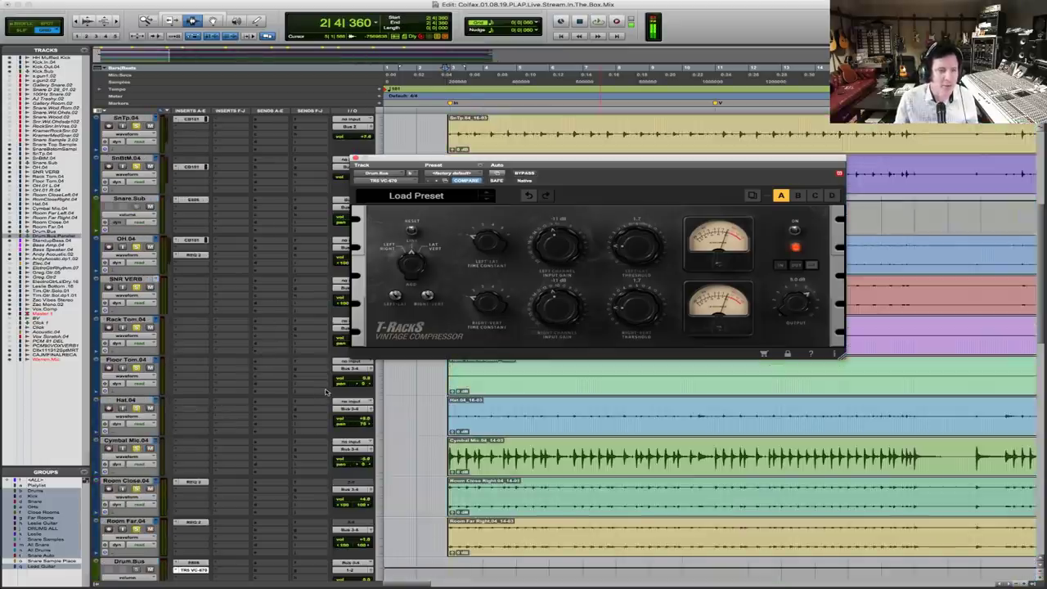
left_click(354, 158)
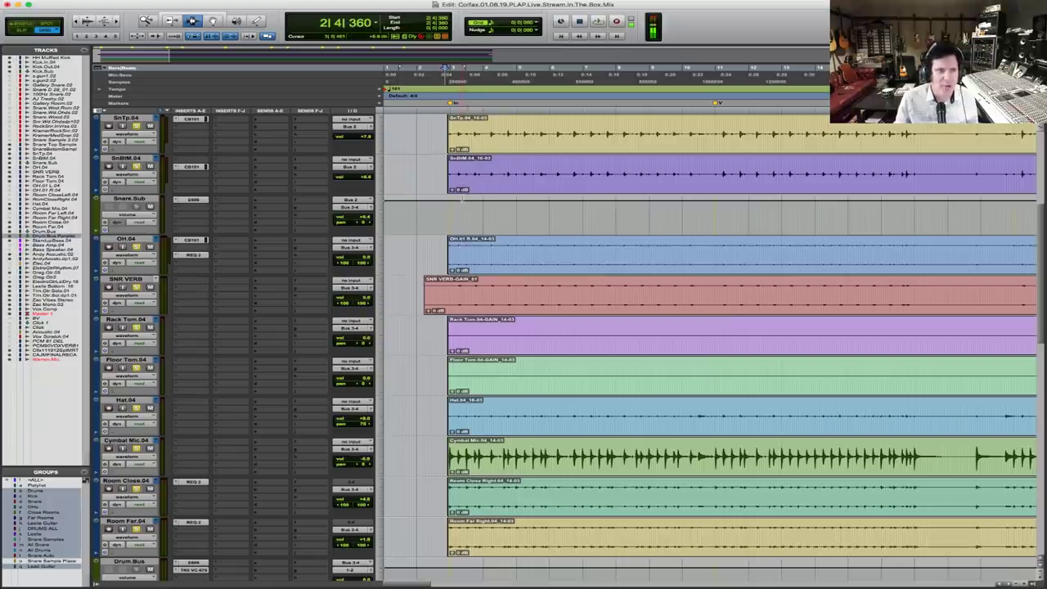
left_click(273, 203)
mouse_move(285, 223)
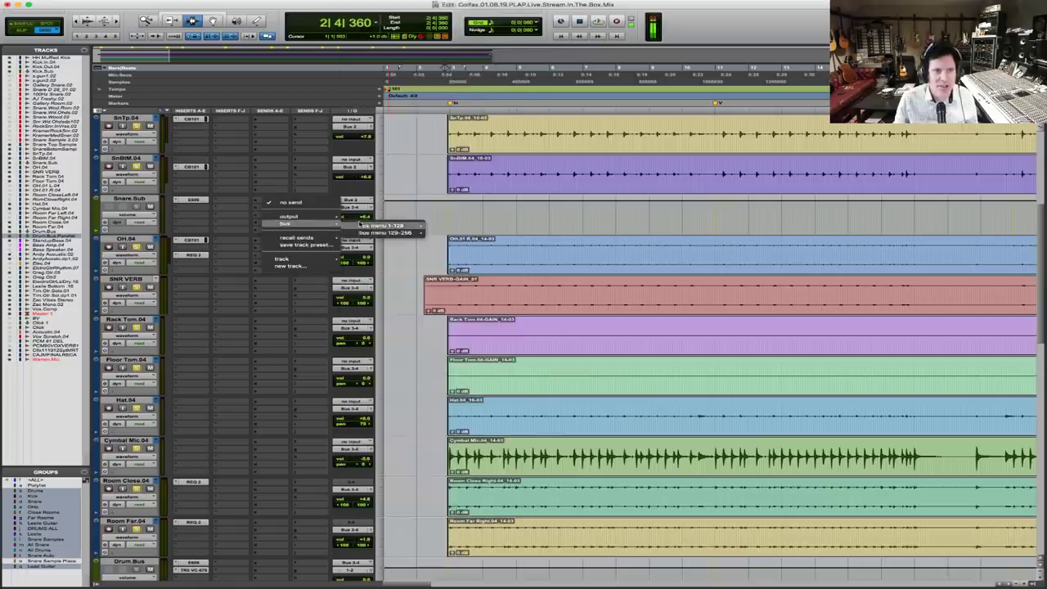
mouse_move(373, 226)
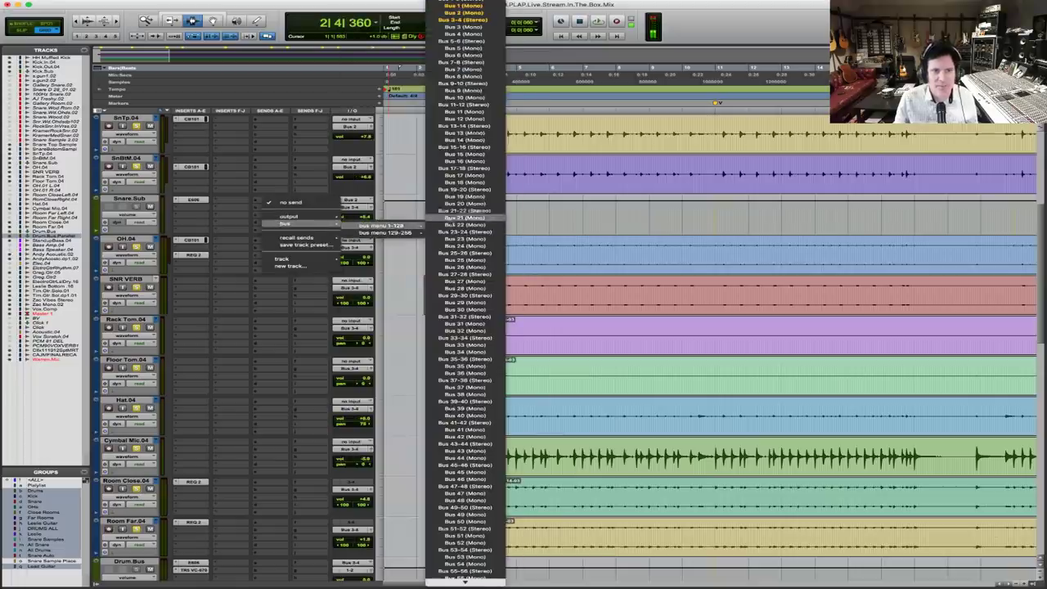
left_click(483, 41)
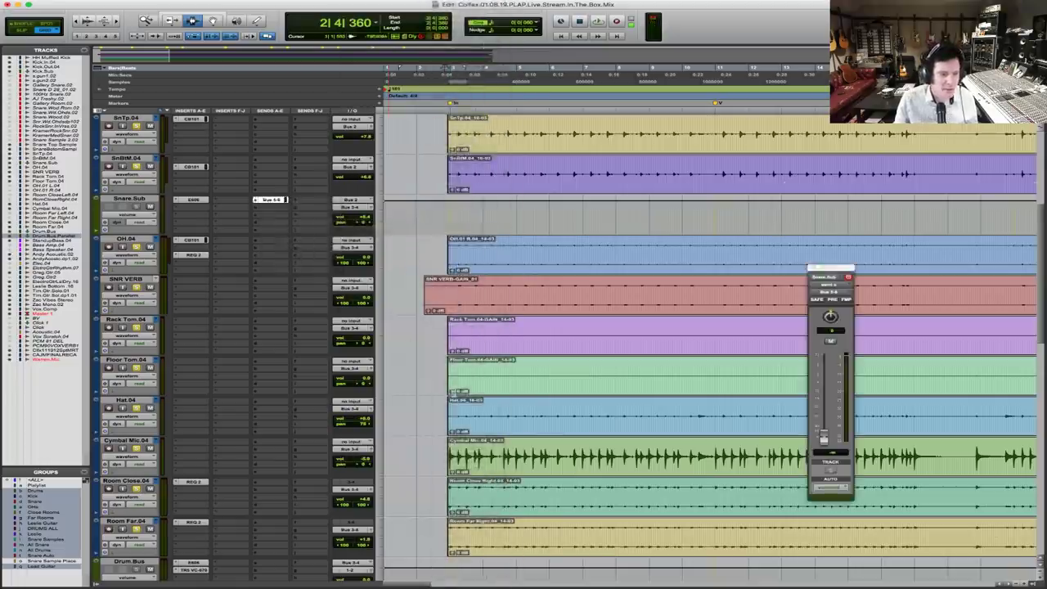
Check the VC-670 on Drum.Bus and make the Snare.Sub send to Bus 5-6 inactive
scroll(198, 572, "down", 1)
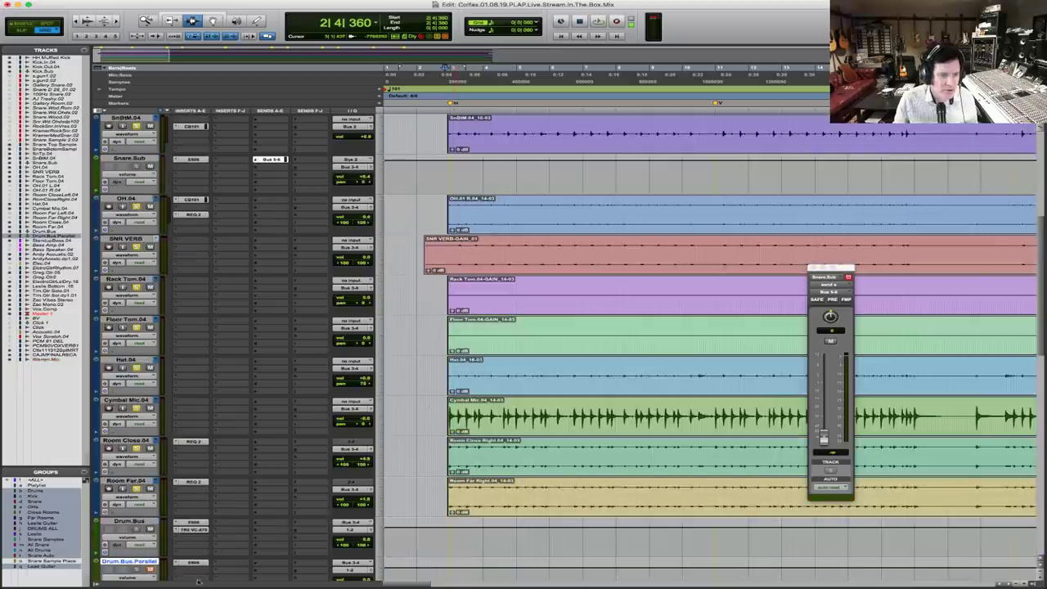
left_click(193, 530)
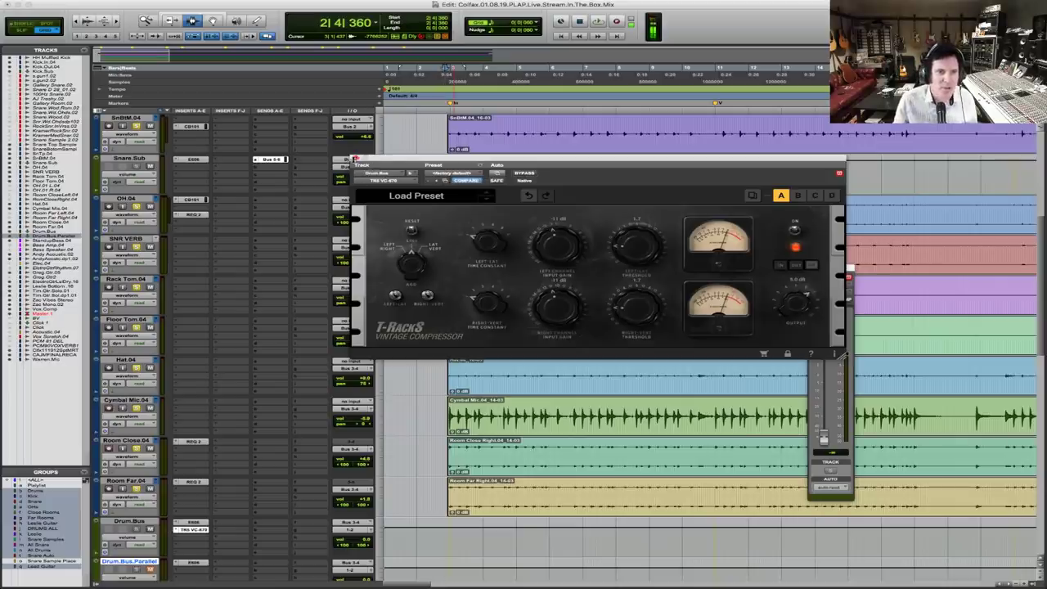
left_click(356, 158)
left_click(265, 160, "ctrl+super")
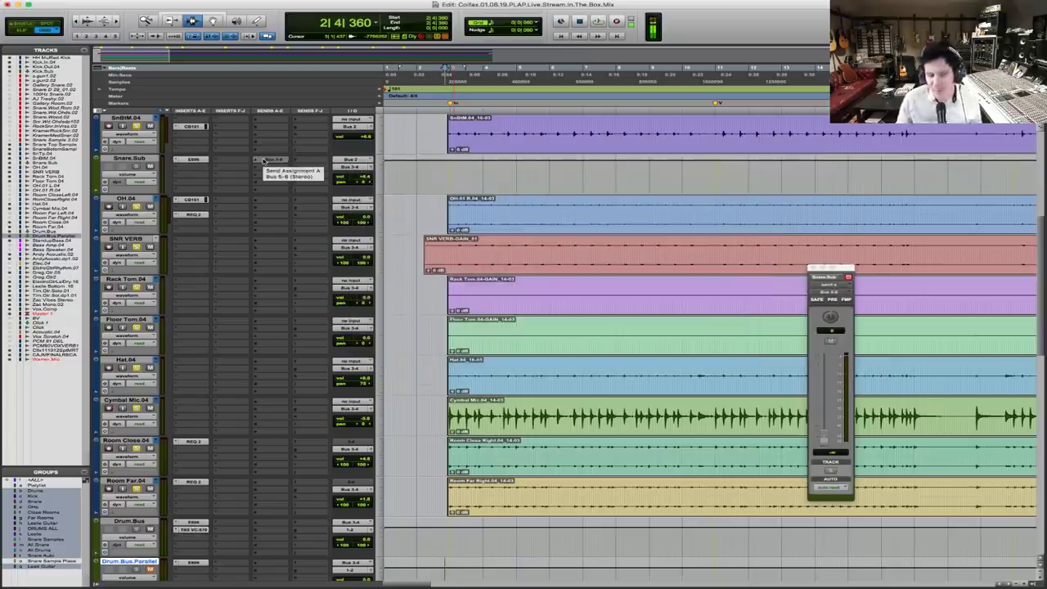
Replace the VC-670 in the second insert slot of Drum.Bus with the stereo Fairchild 670
scroll(276, 495, "down", 2)
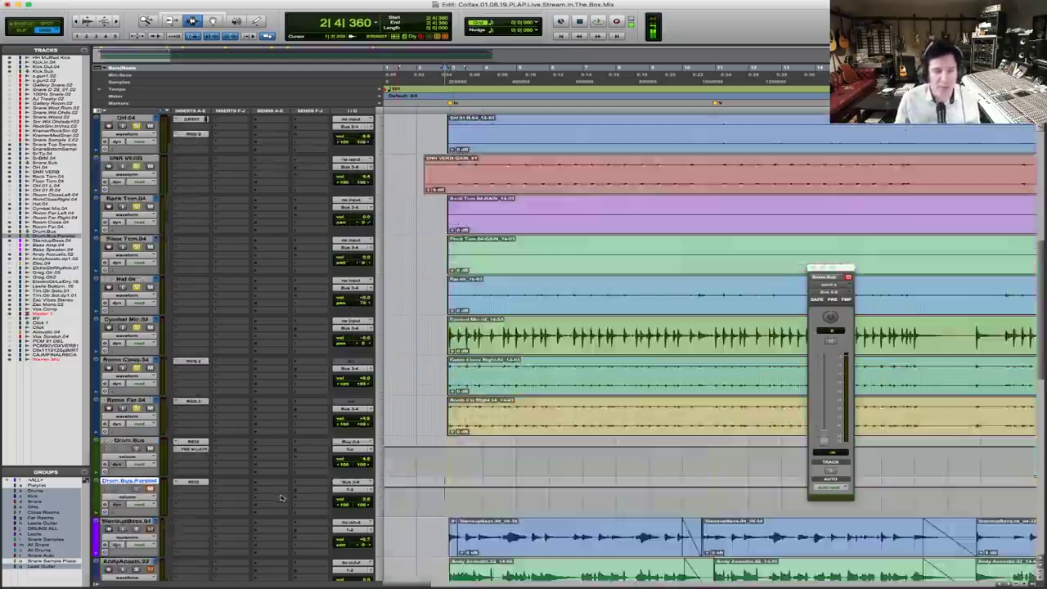
left_click(174, 449)
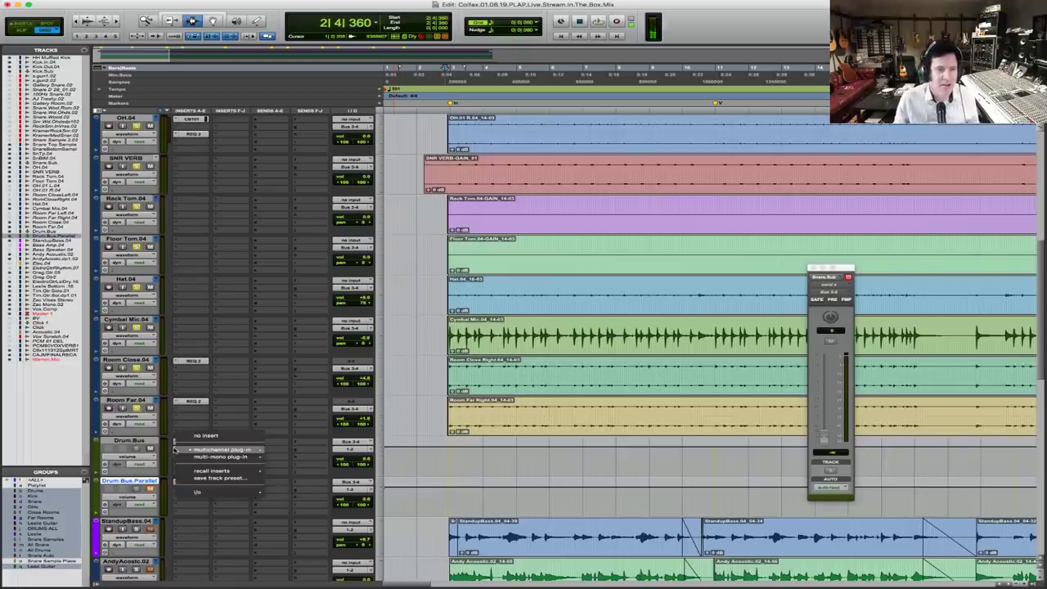
mouse_move(216, 448)
mouse_move(329, 299)
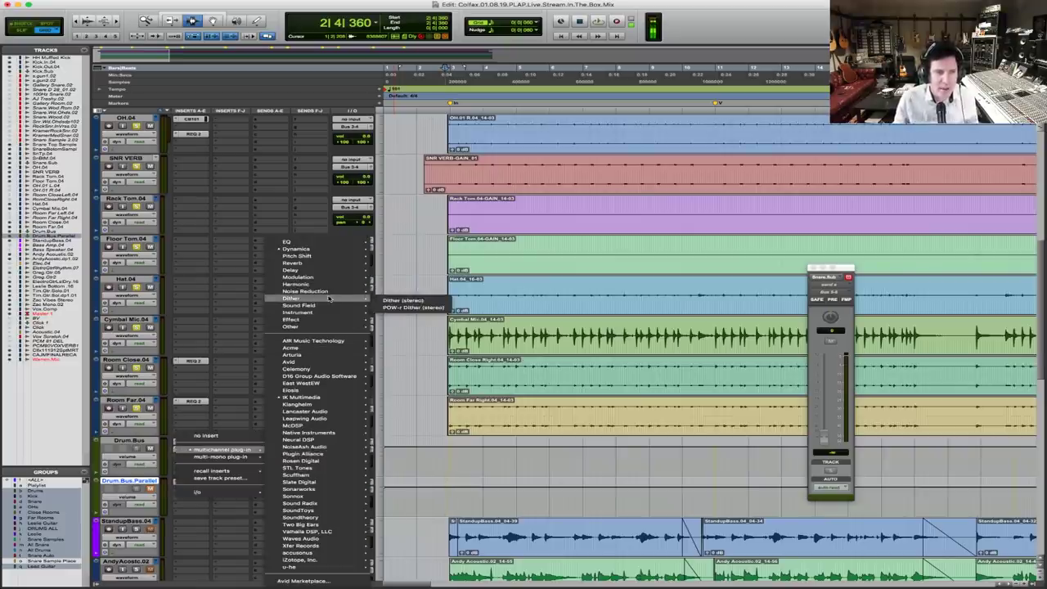
mouse_move(359, 250)
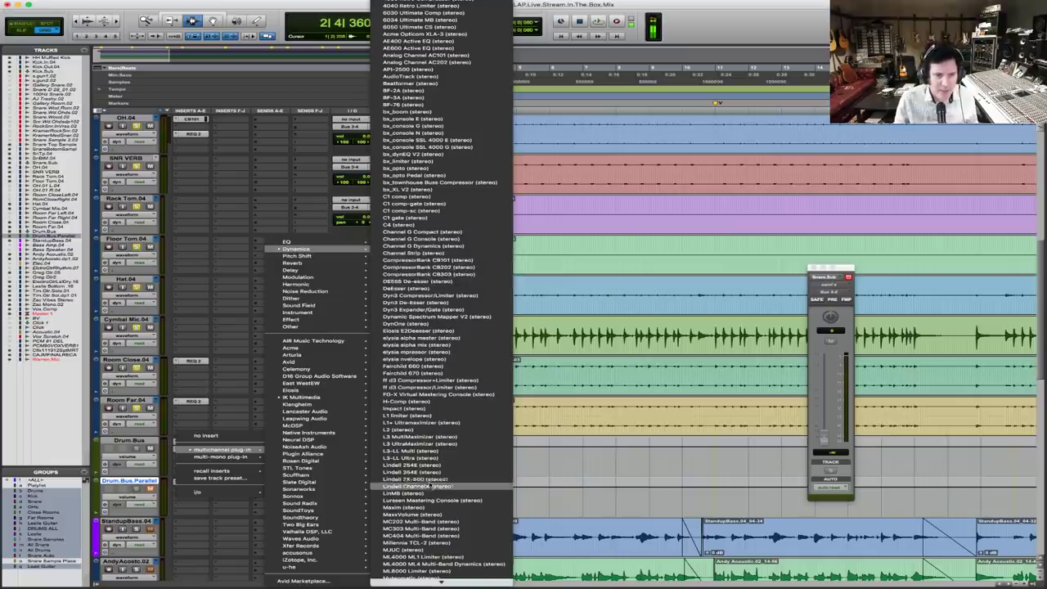
scroll(418, 484, "down", 3)
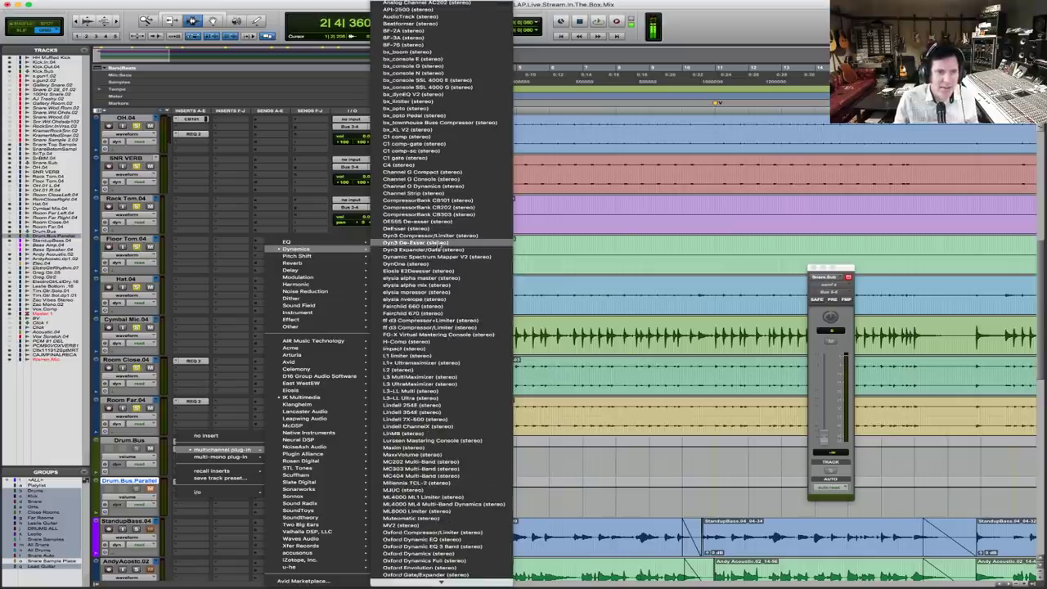
left_click(452, 316)
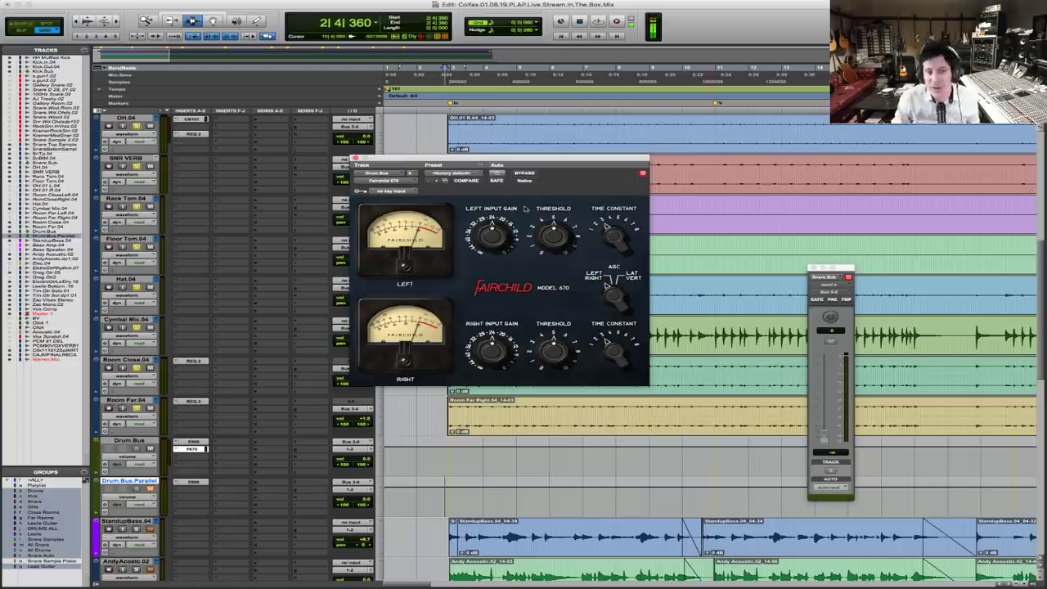
Play the drums from 2|4|360 and toggle the Fairchild 670's bypass to compare the compressed and dry sound
key("space")
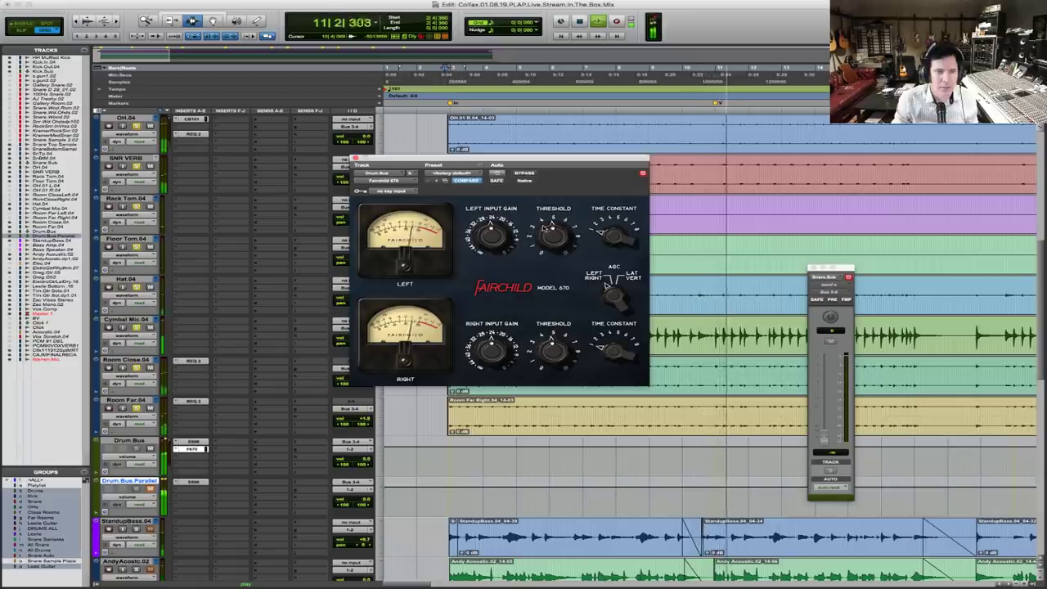
left_click(527, 172)
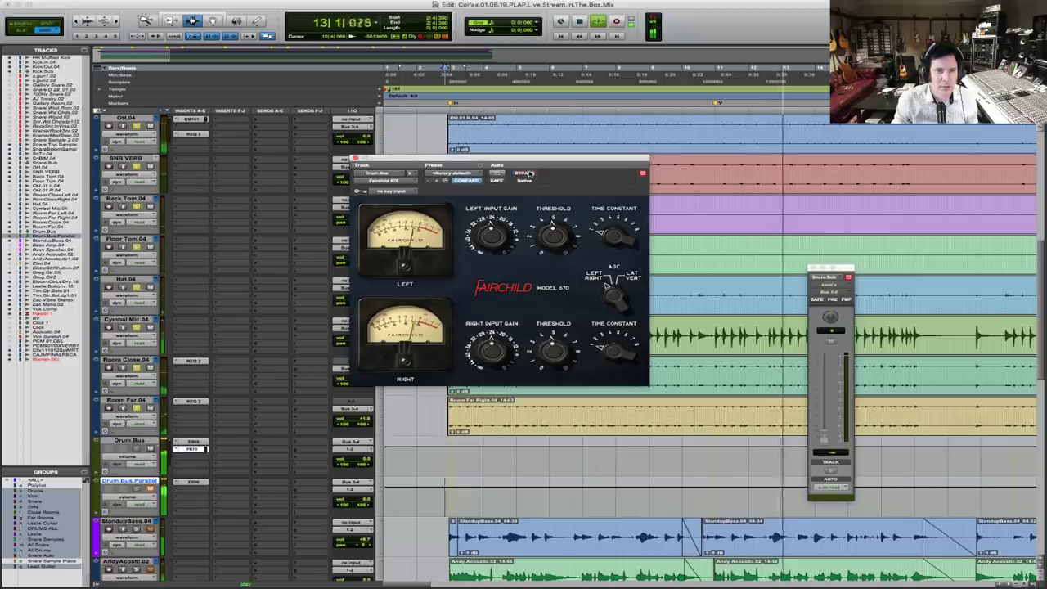
left_click(527, 172)
key("space")
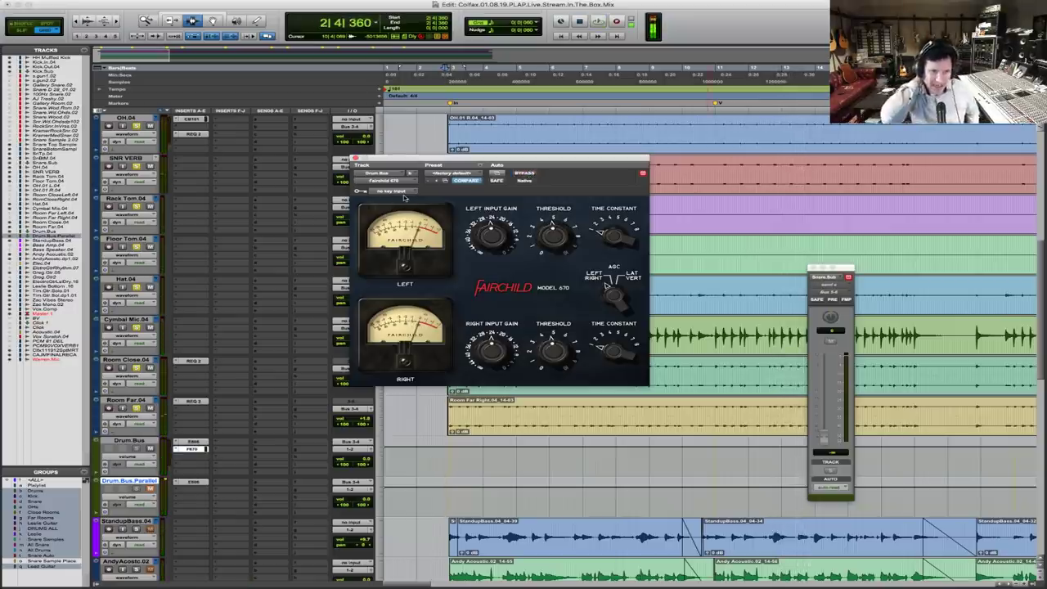
Swap the Fairchild 670 on Drum.Bus for the Waves Audio VComp (stereo)
left_click(175, 450)
mouse_move(237, 449)
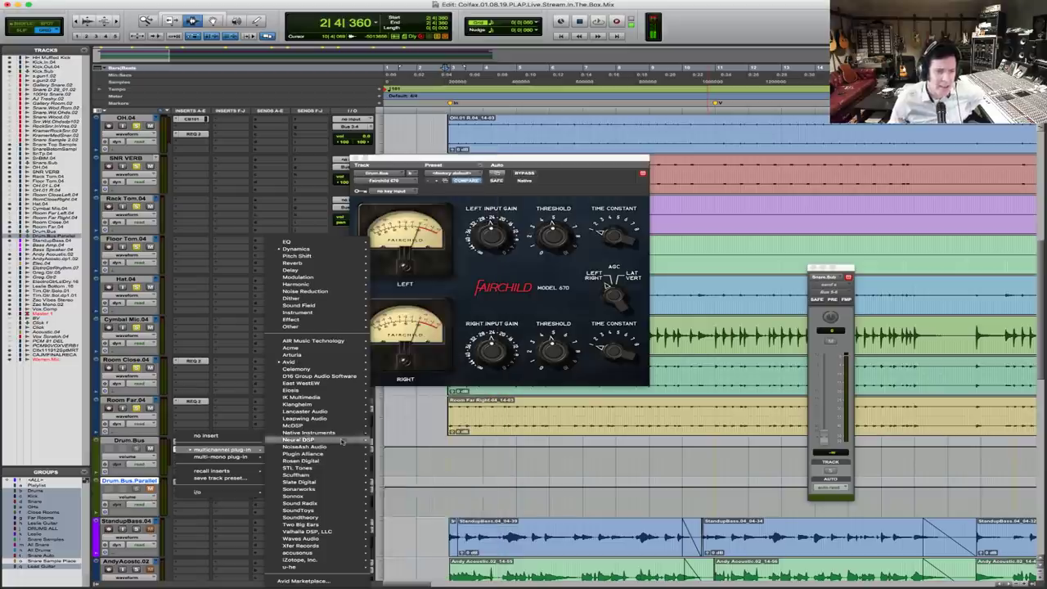
mouse_move(315, 484)
mouse_move(315, 539)
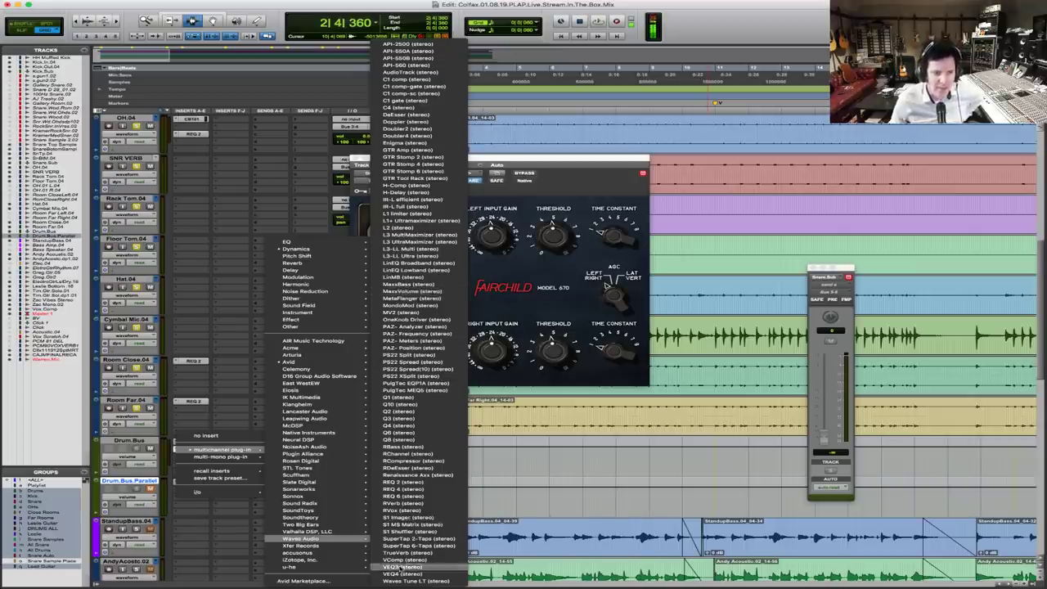
left_click(405, 559)
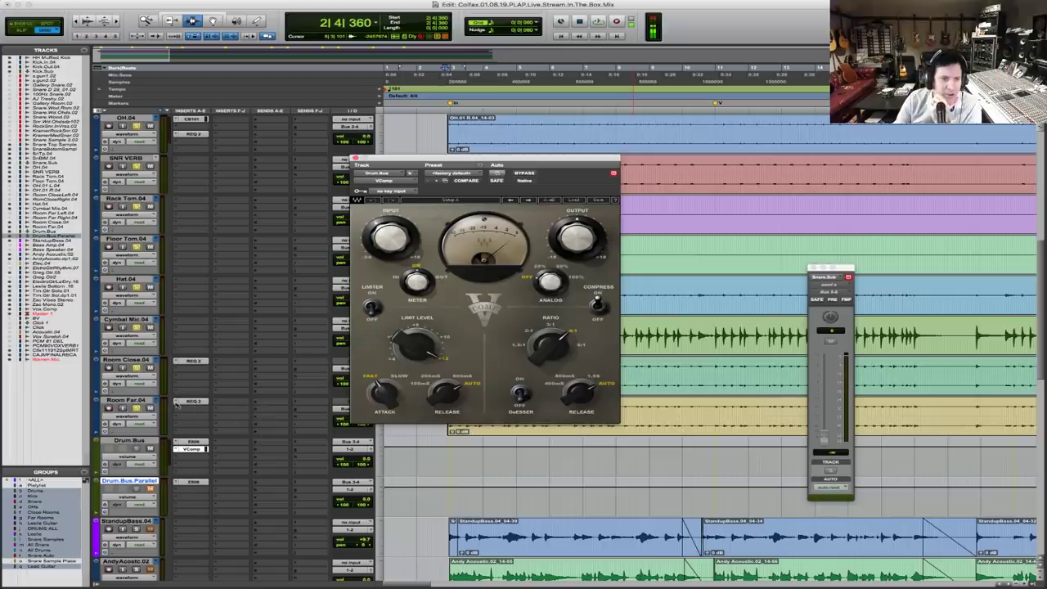
Replace VComp on Drum.Bus with the stereo elysia mpressor and audition it briefly from 2|4|360
left_click(176, 451)
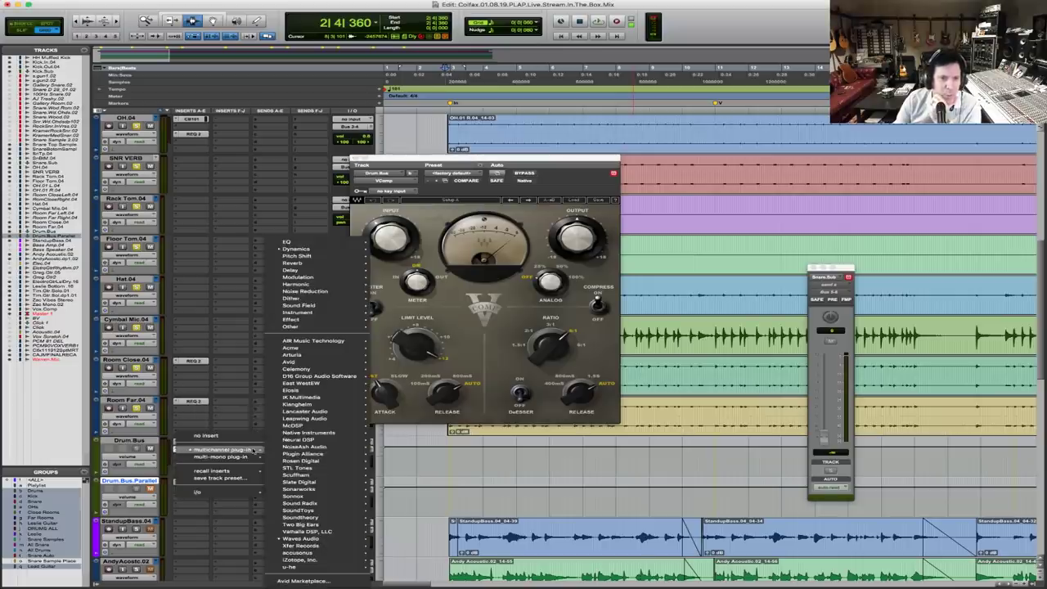
mouse_move(296, 249)
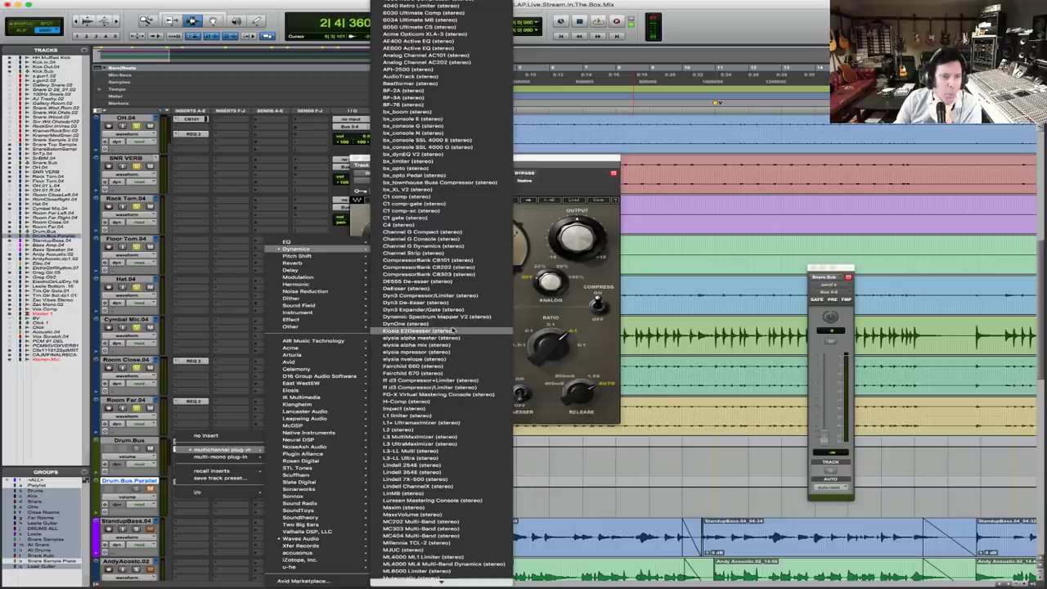
key("Escape")
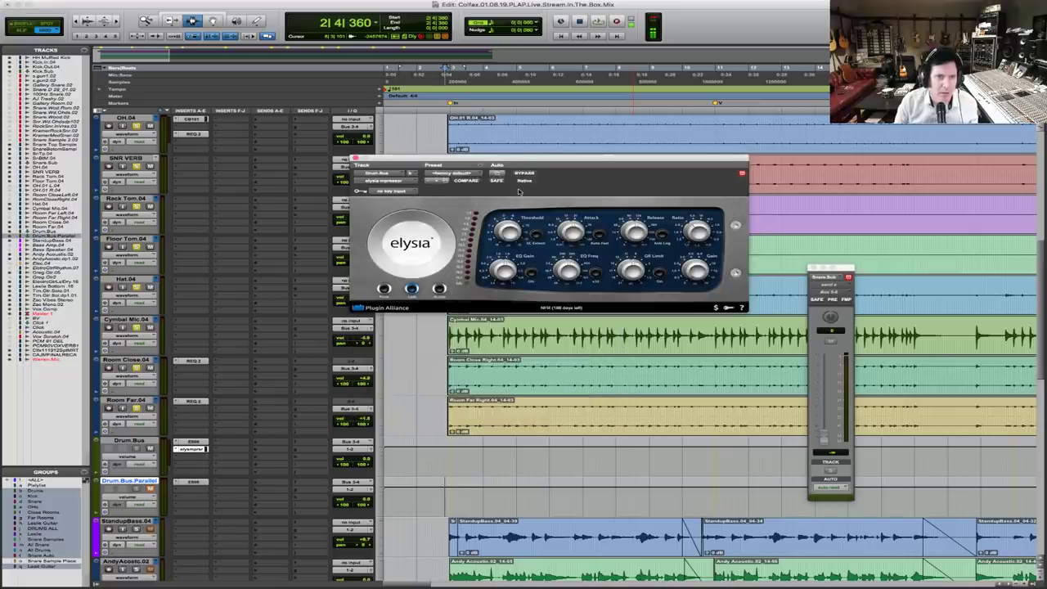
key("space")
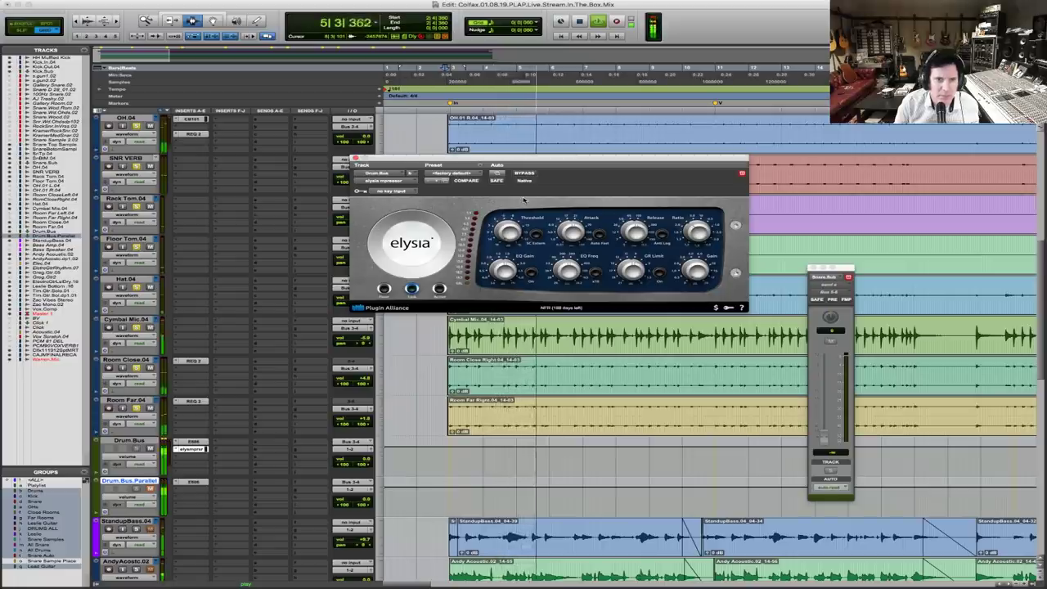
key("space")
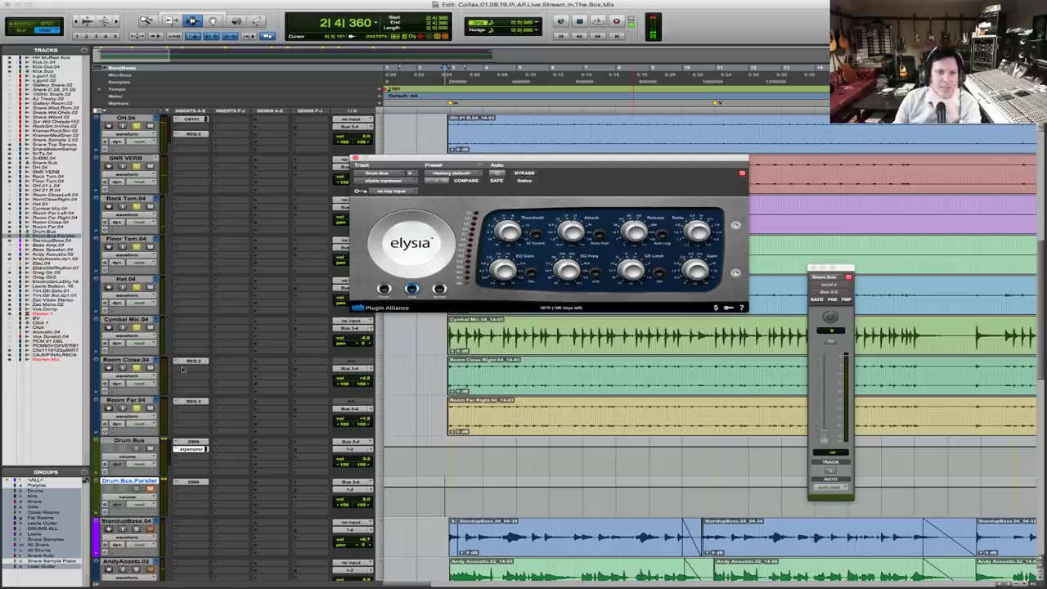
Replace the elysia mpressor on Drum.Bus with the stereo Oxford Compressor/Limiter
left_click(175, 449)
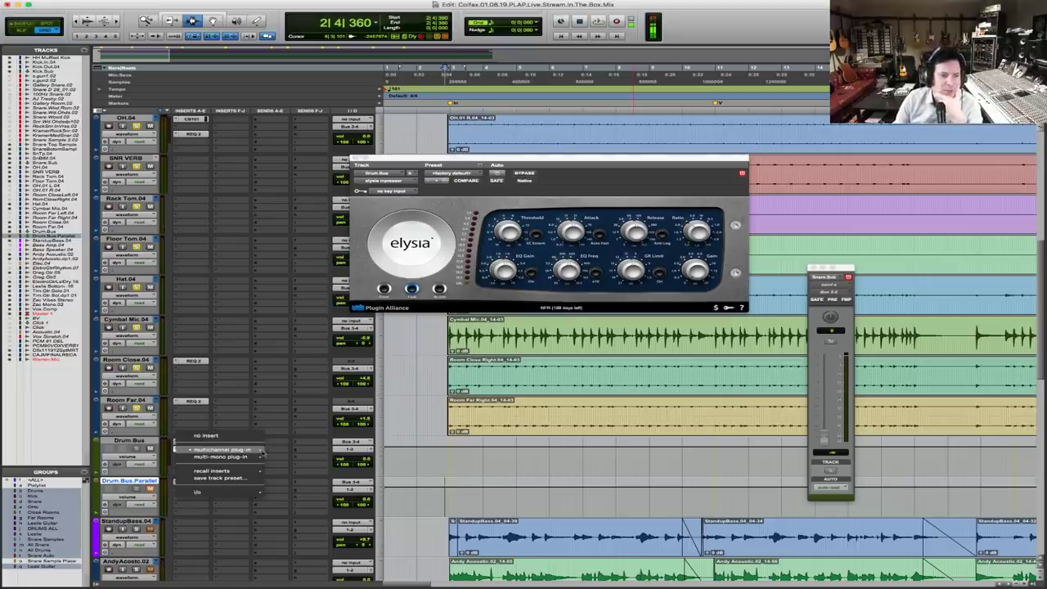
mouse_move(312, 286)
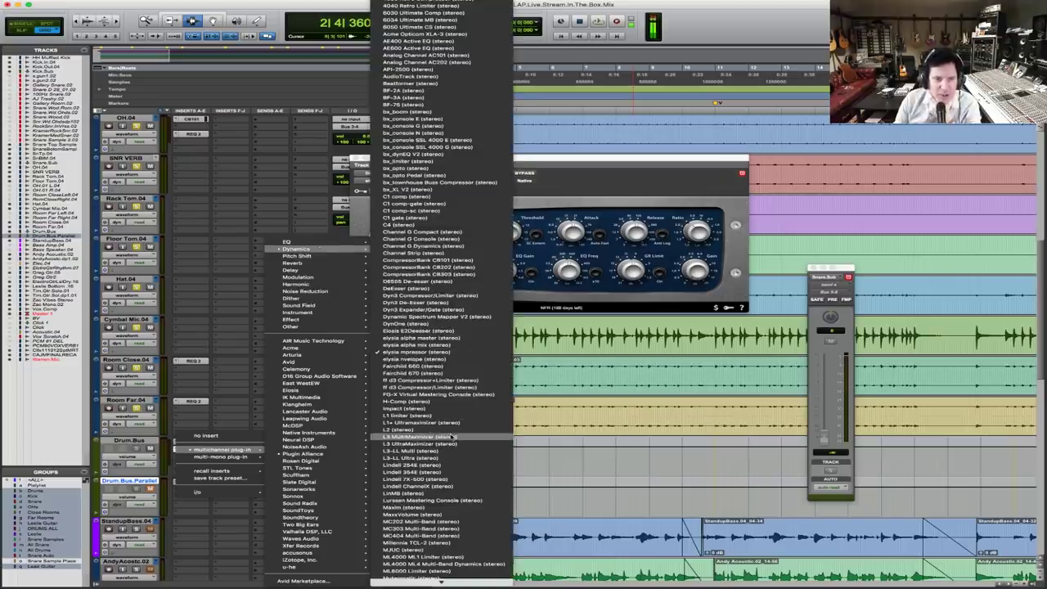
scroll(458, 569, "down", 3)
scroll(448, 577, "down", 1)
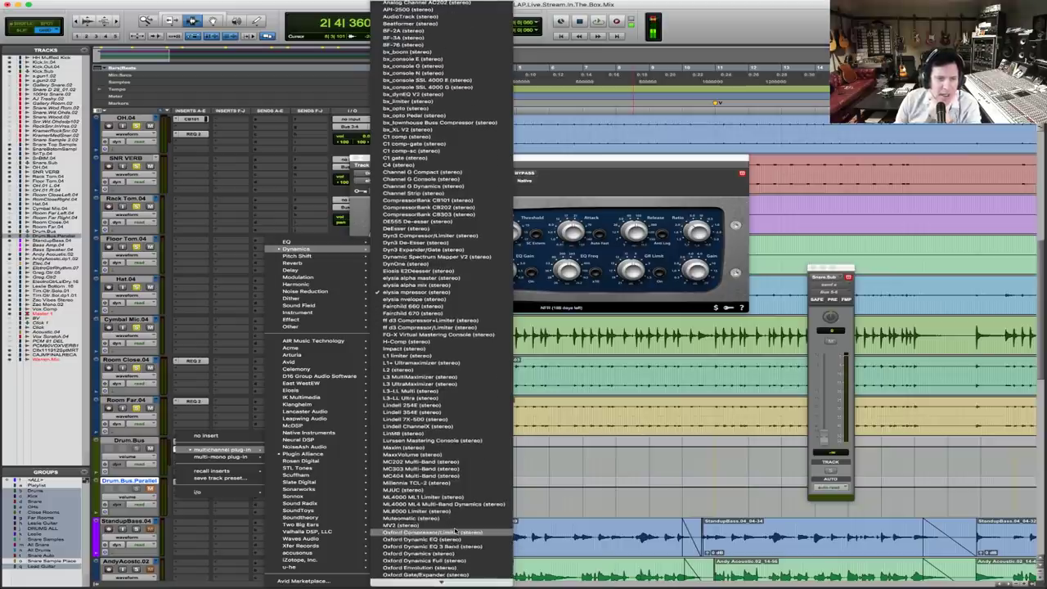
key("Escape")
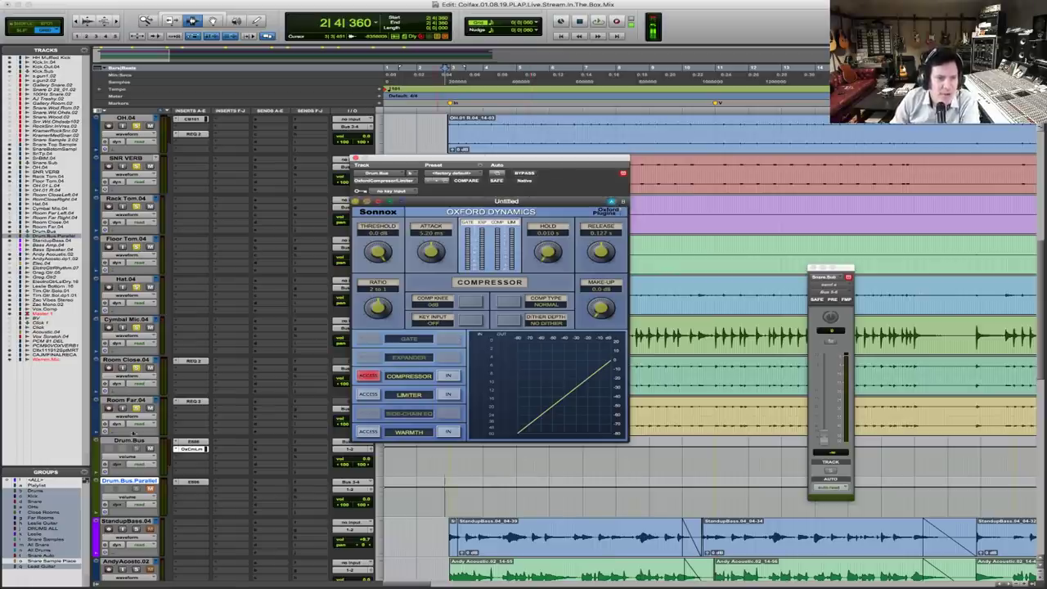
Browse the stereo dynamics plug-ins for another Drum.Bus compressor, leave the insert unchanged and close the Oxford Compressor/Limiter window
left_click(175, 449)
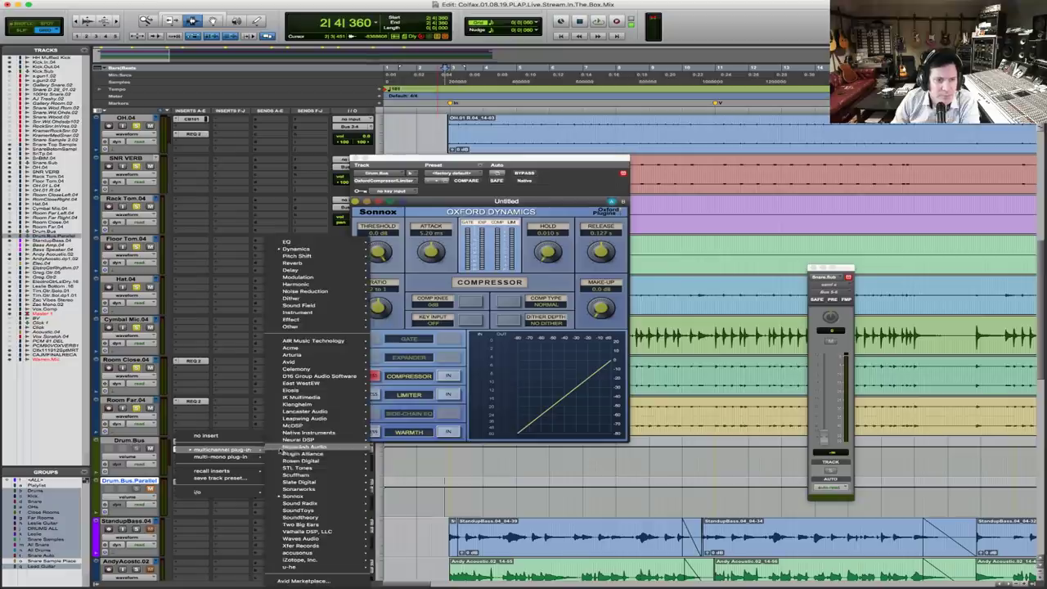
mouse_move(309, 497)
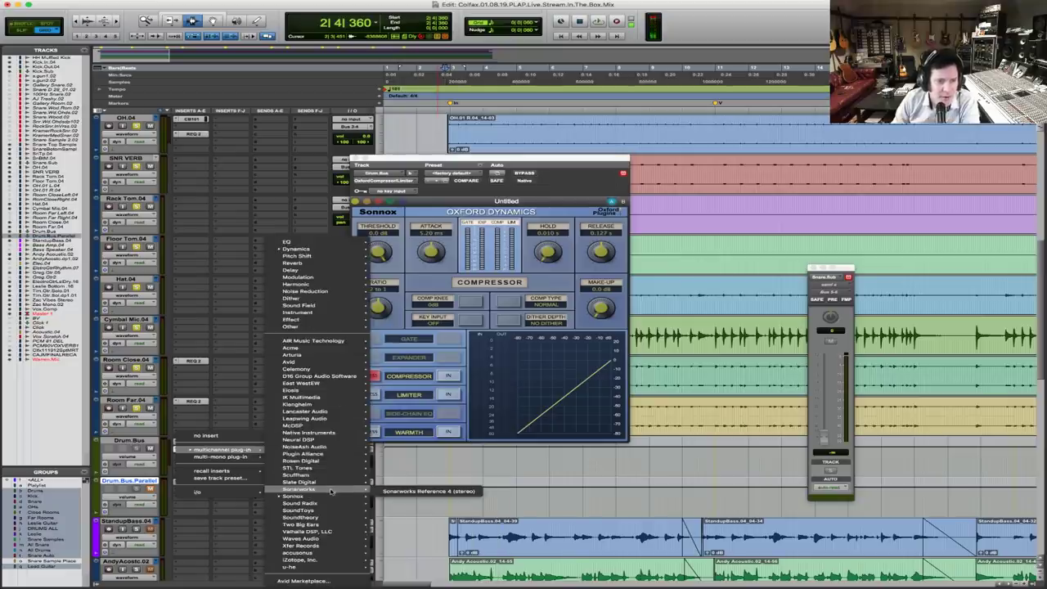
mouse_move(332, 538)
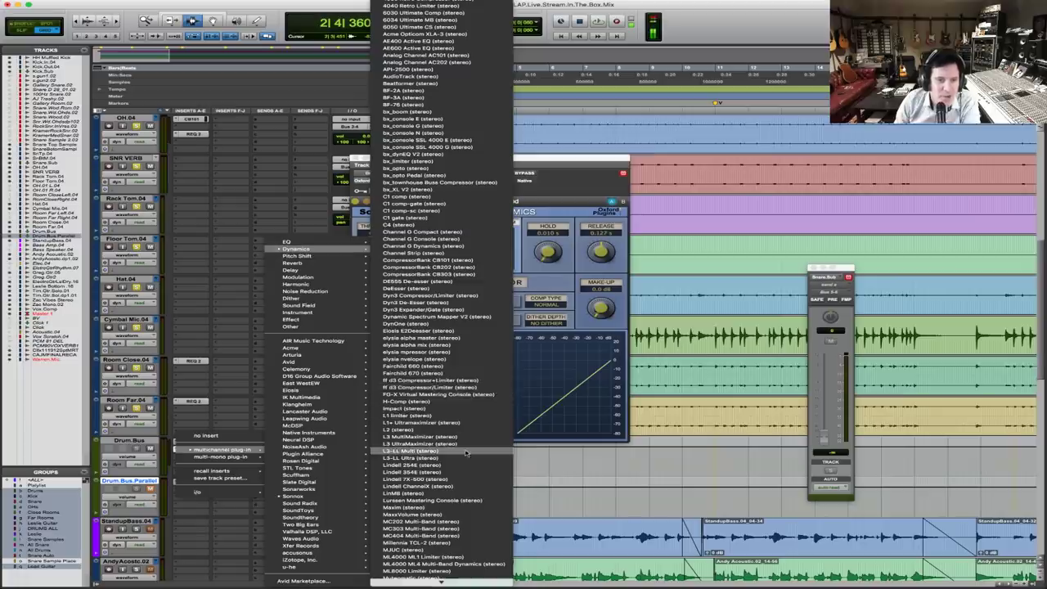
mouse_move(442, 575)
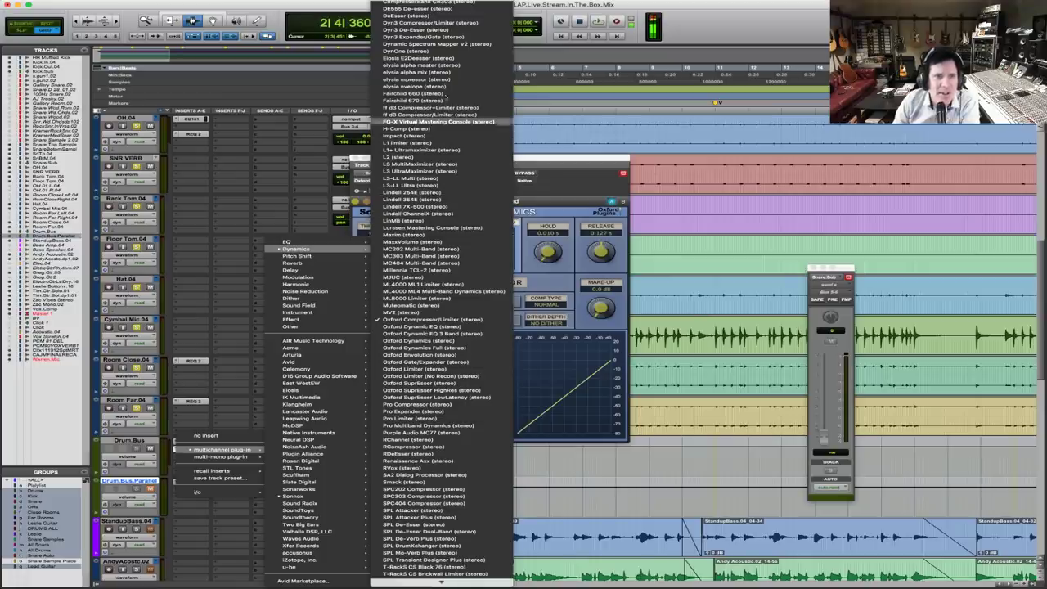
scroll(434, 123, "up", 5)
scroll(462, 153, "up", 5)
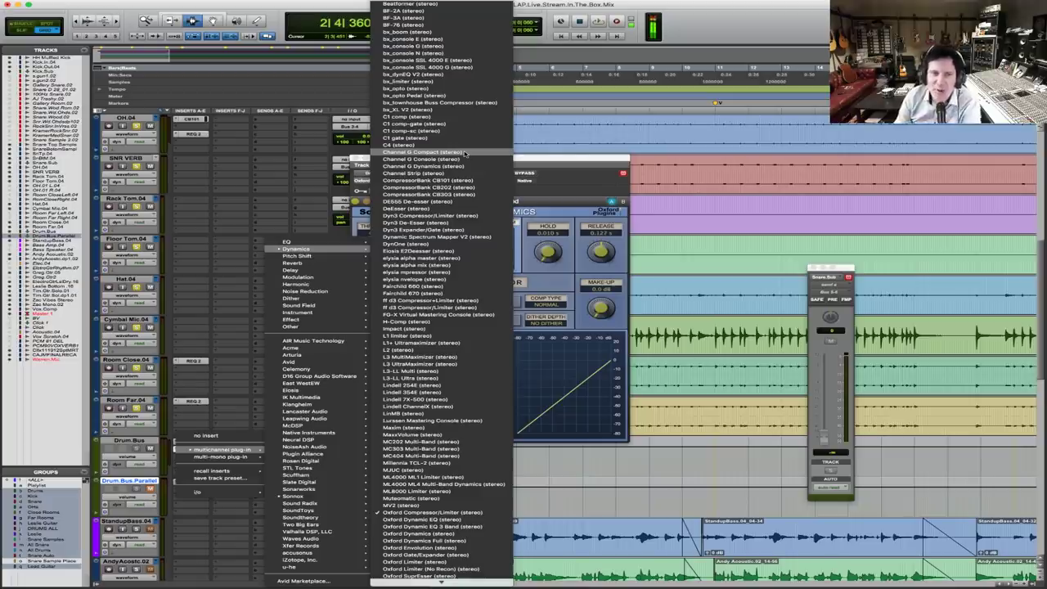
key("Escape")
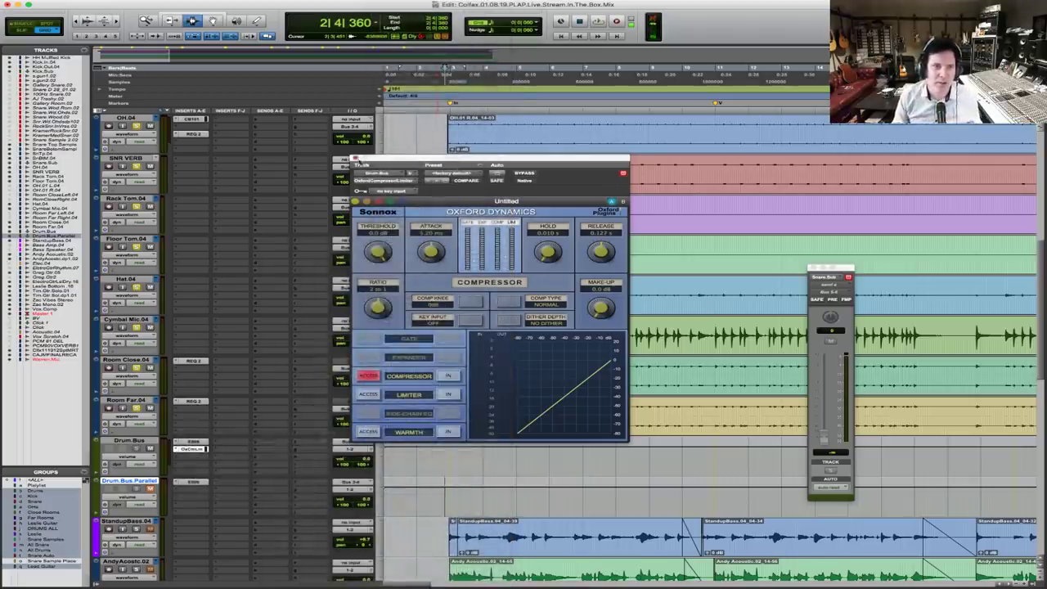
left_click(358, 162)
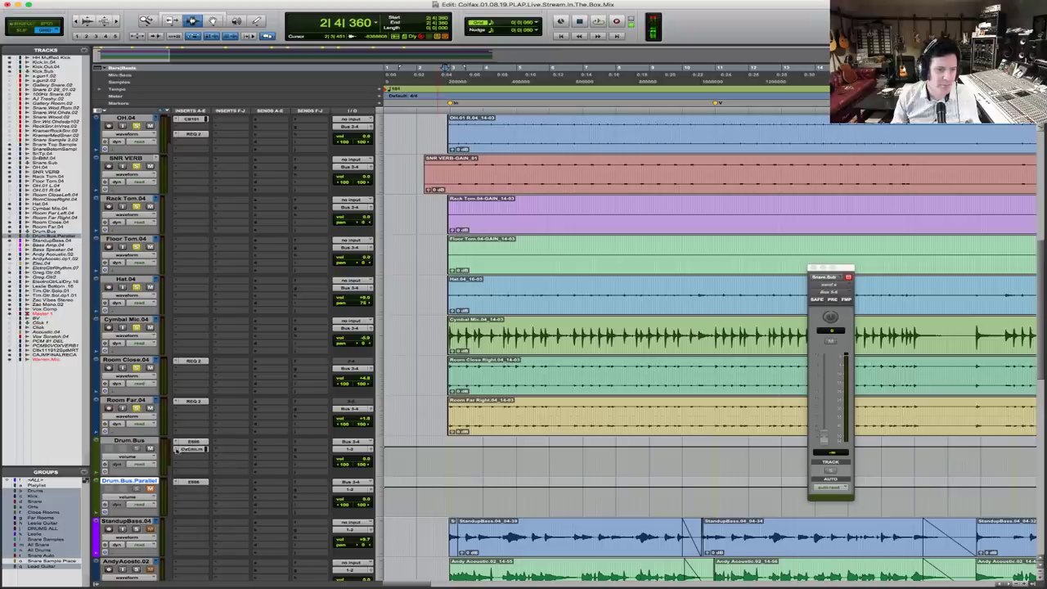
Replace the Oxford Compressor/Limiter on Drum.Bus with the Avid Fairchild 670 (stereo)
left_click(175, 448)
mouse_move(315, 455)
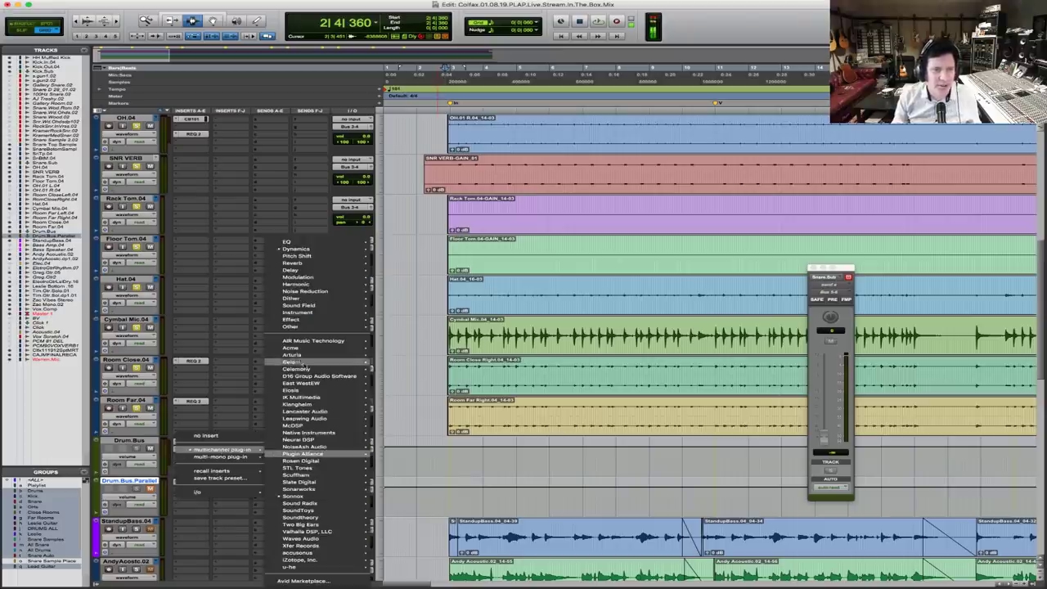
mouse_move(372, 249)
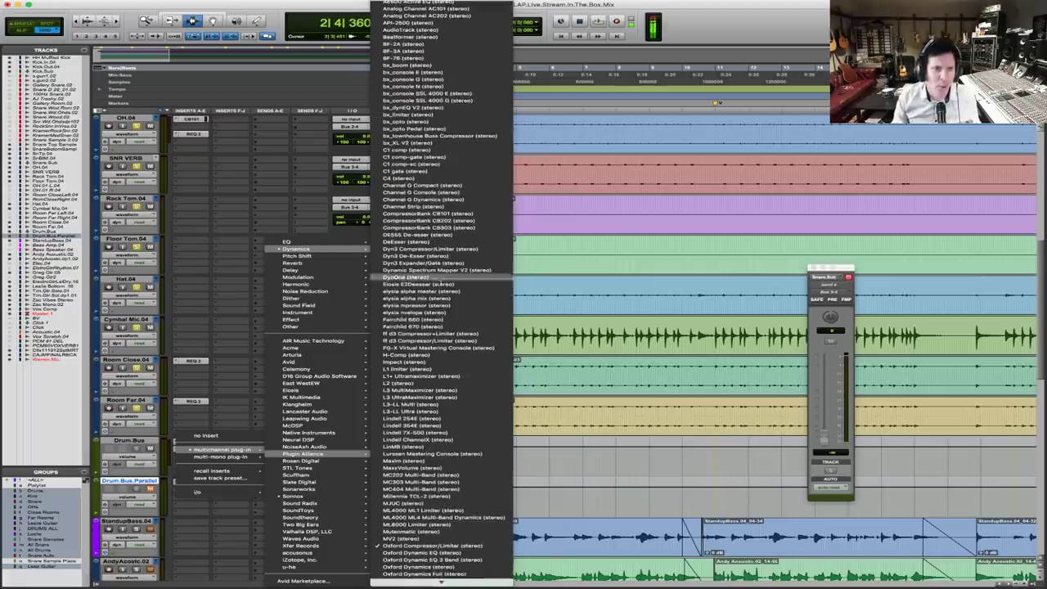
scroll(458, 490, "down", 5)
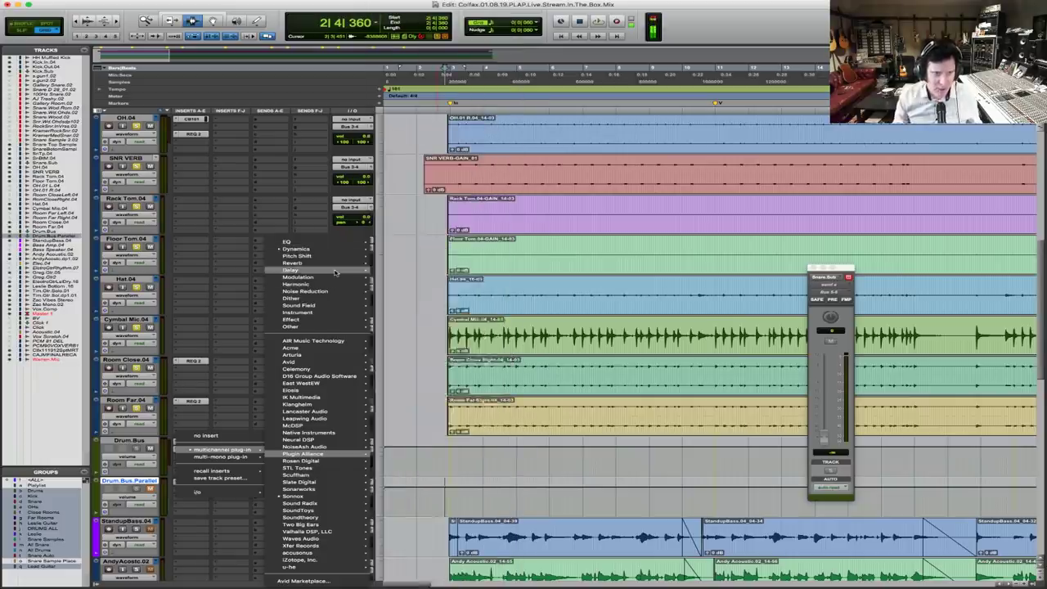
mouse_move(351, 376)
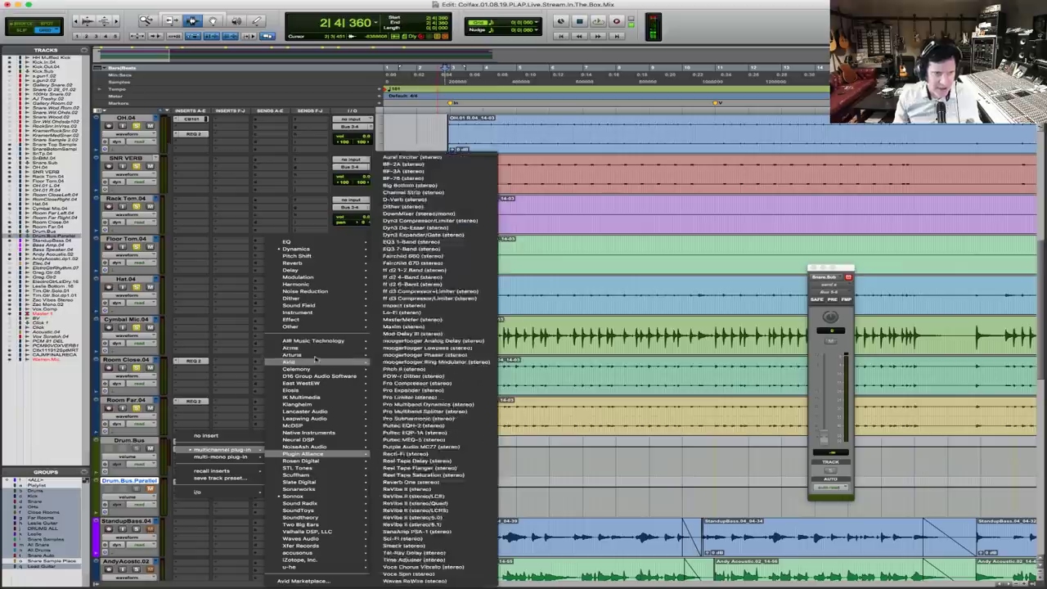
mouse_move(296, 362)
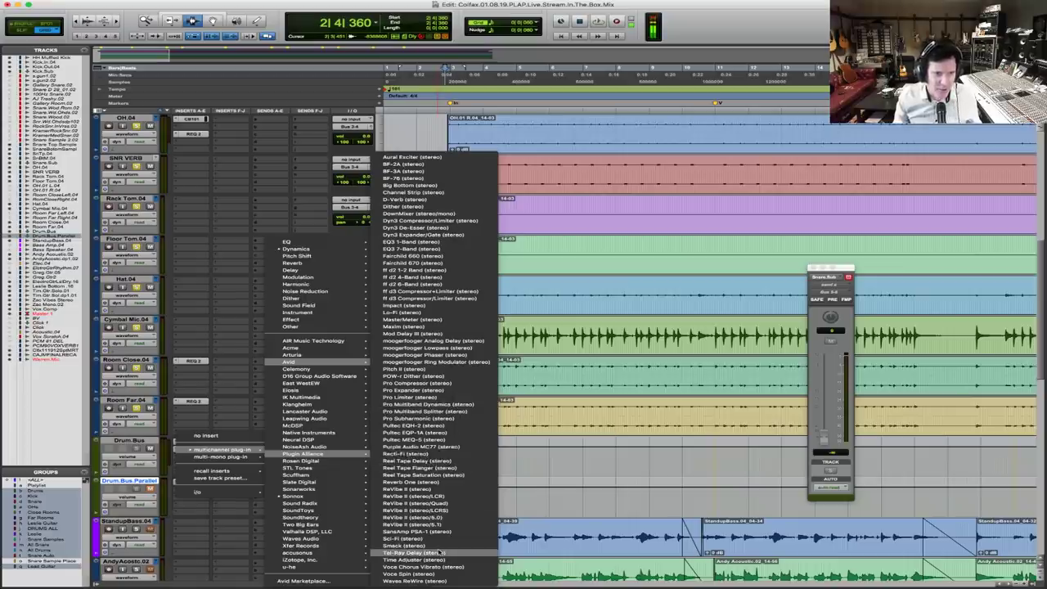
left_click(485, 265)
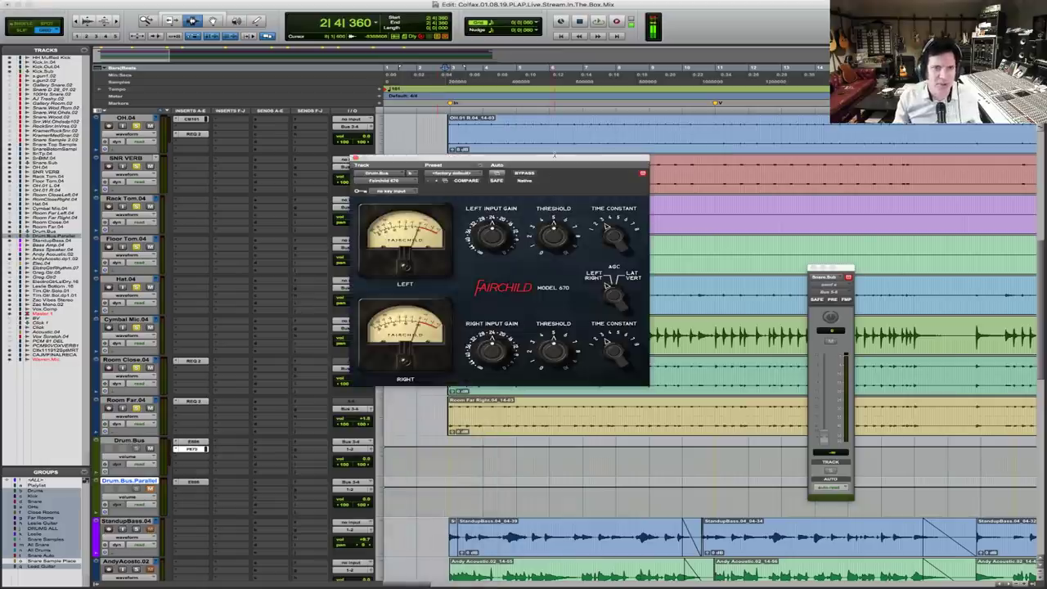
Set the key input of the Fairchild 670 on Drum.Bus to Bus 3 (Mono) and audition it briefly
left_click_drag(555, 155, 655, 224)
left_click(492, 260)
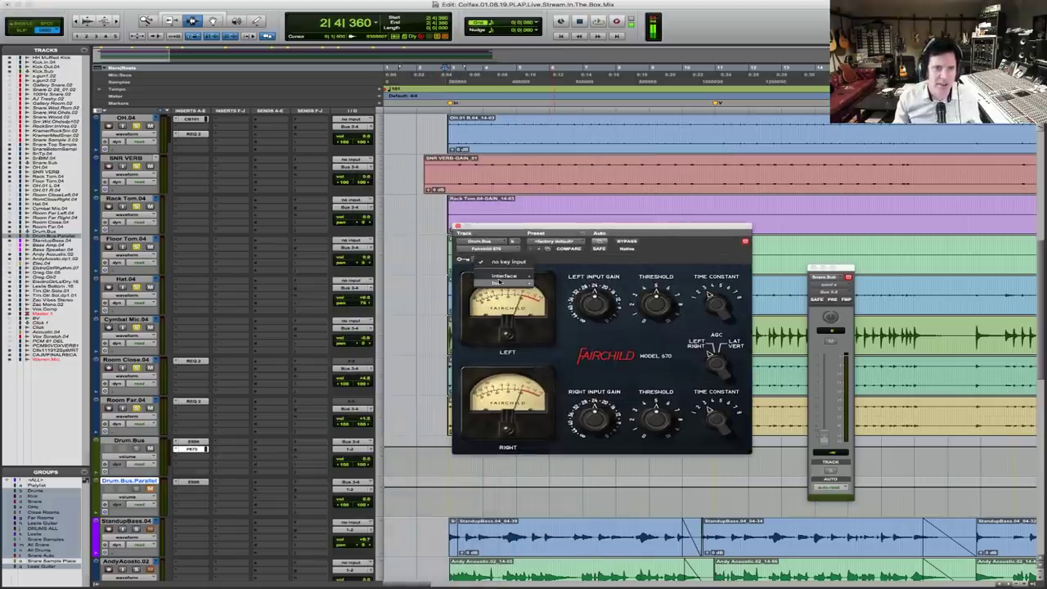
mouse_move(500, 282)
mouse_move(572, 285)
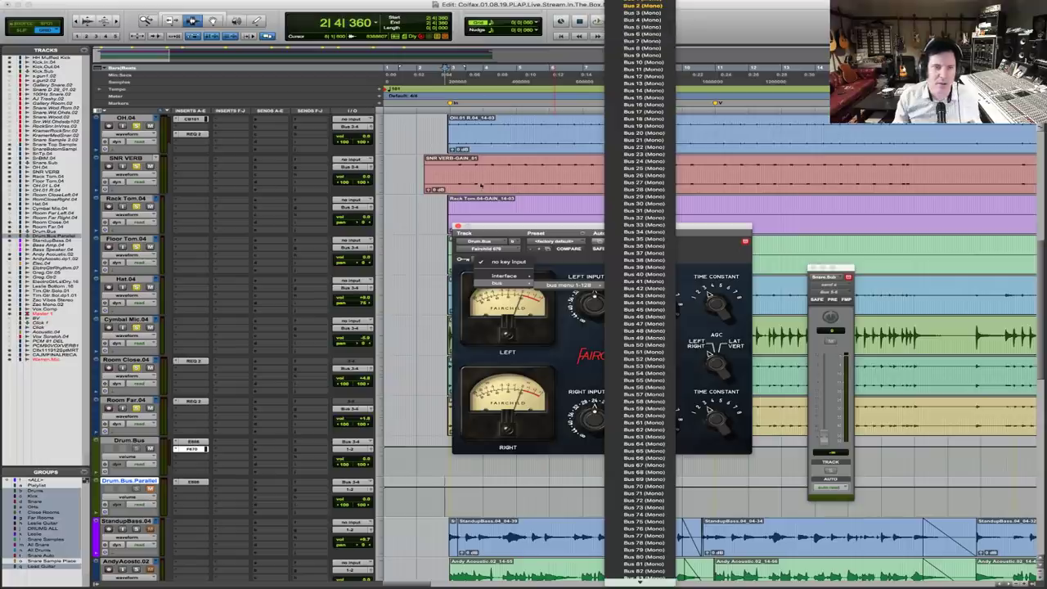
left_click(642, 12)
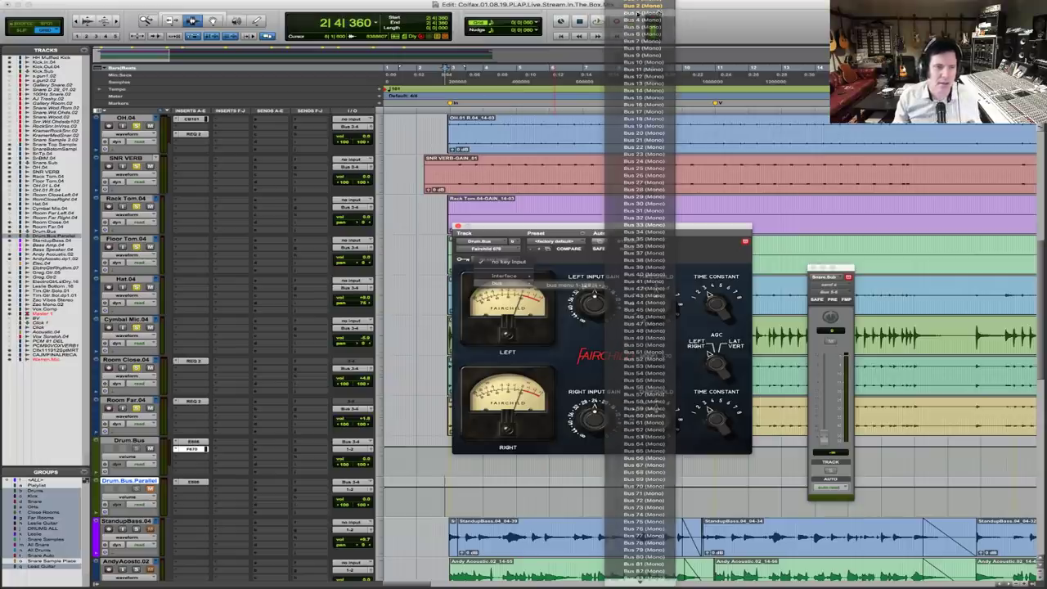
key("space")
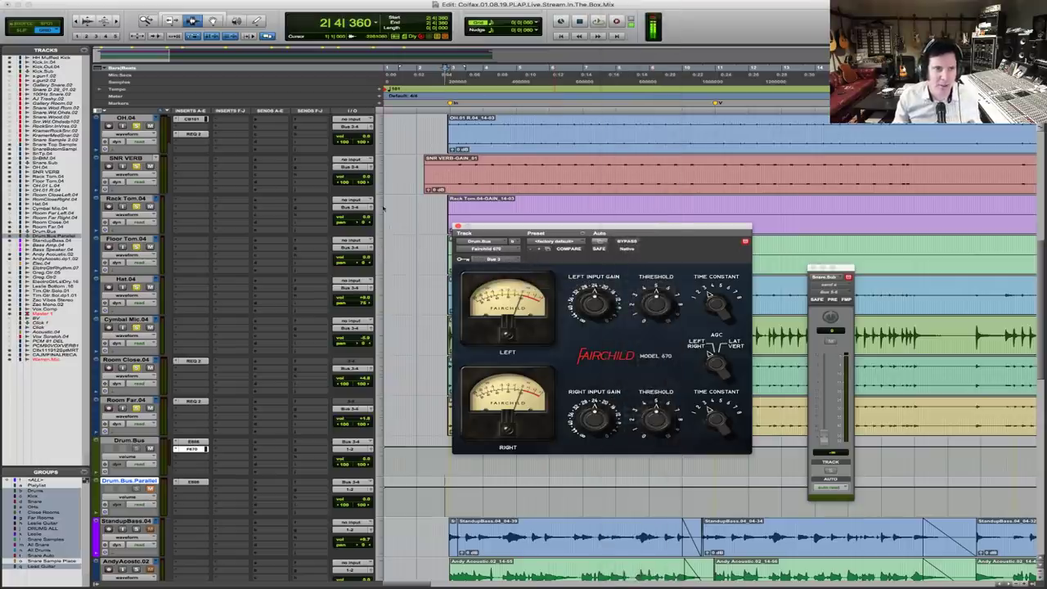
key("space")
Reassign the first send on Snare.Sub to Bus 5 (Mono)
scroll(360, 260, "up", 4)
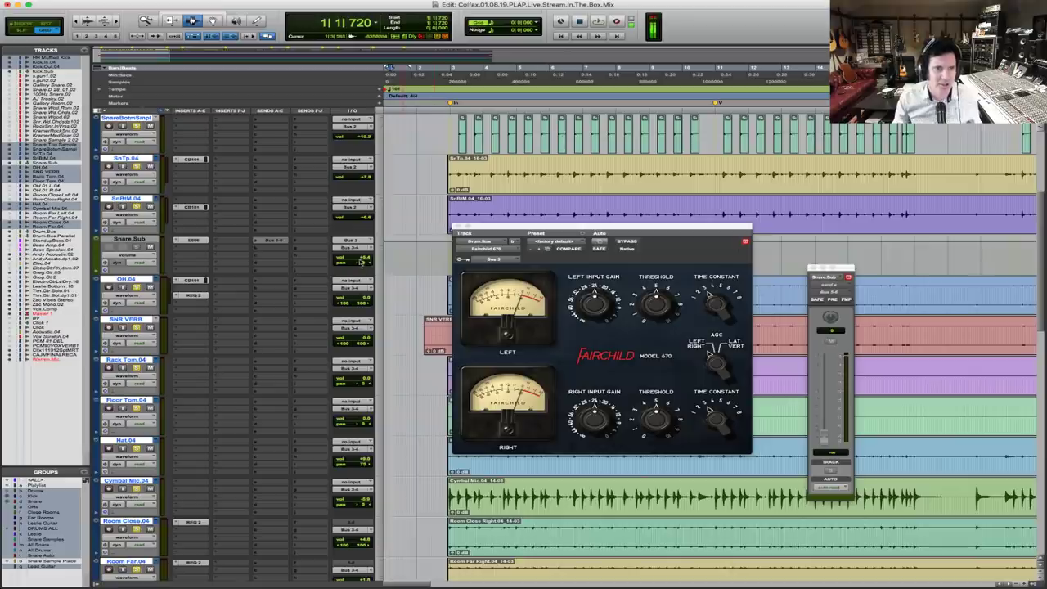
left_click(255, 242)
mouse_move(278, 248)
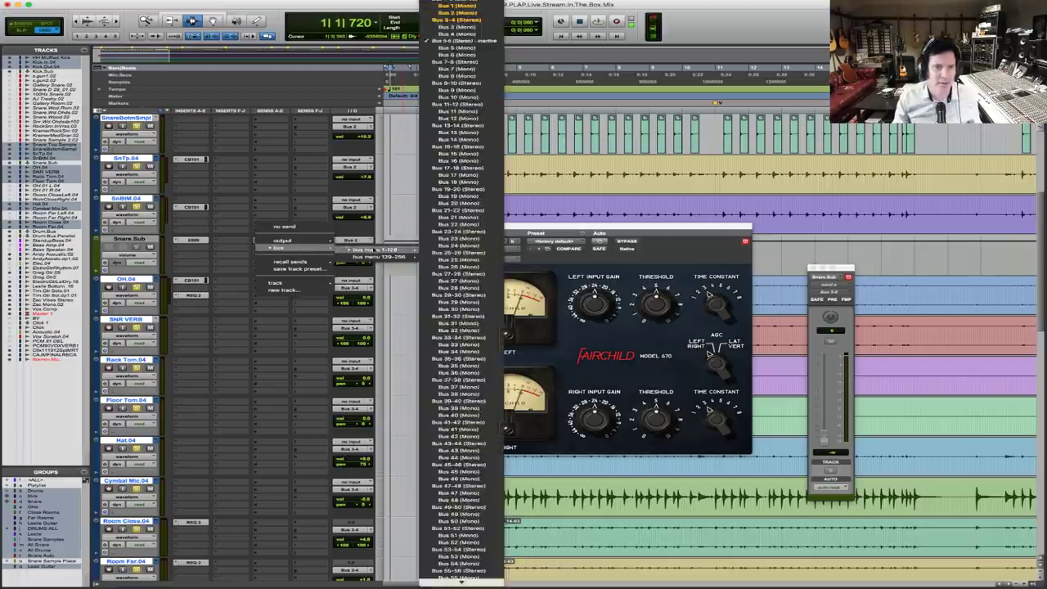
left_click(472, 54)
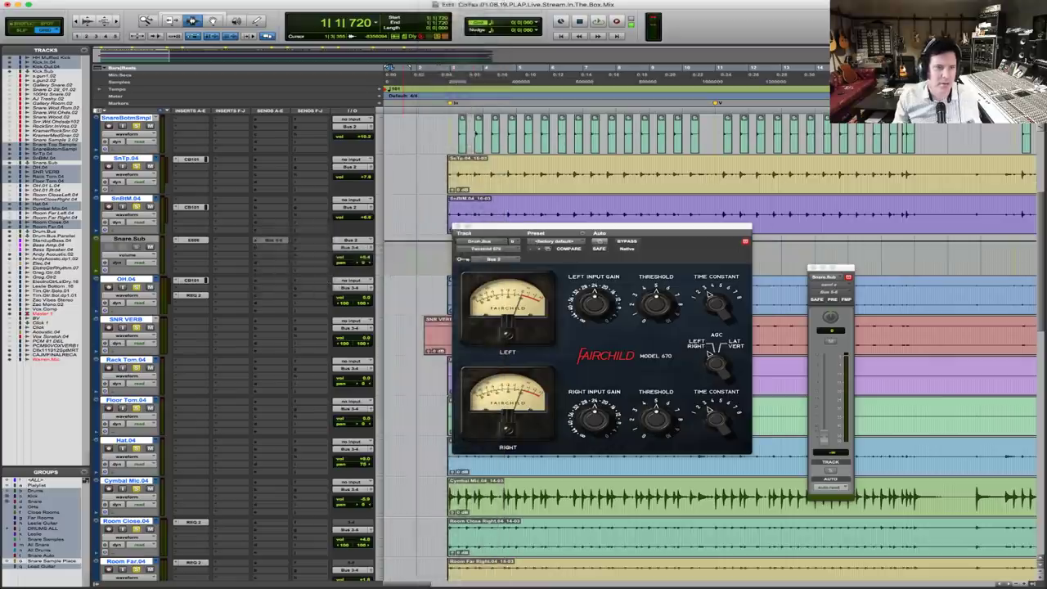
Key the Fairchild 670 on Drum.Bus from Bus 5 (Mono), close its window and place the playback start at 2|3|900
left_click(503, 261)
mouse_move(565, 261)
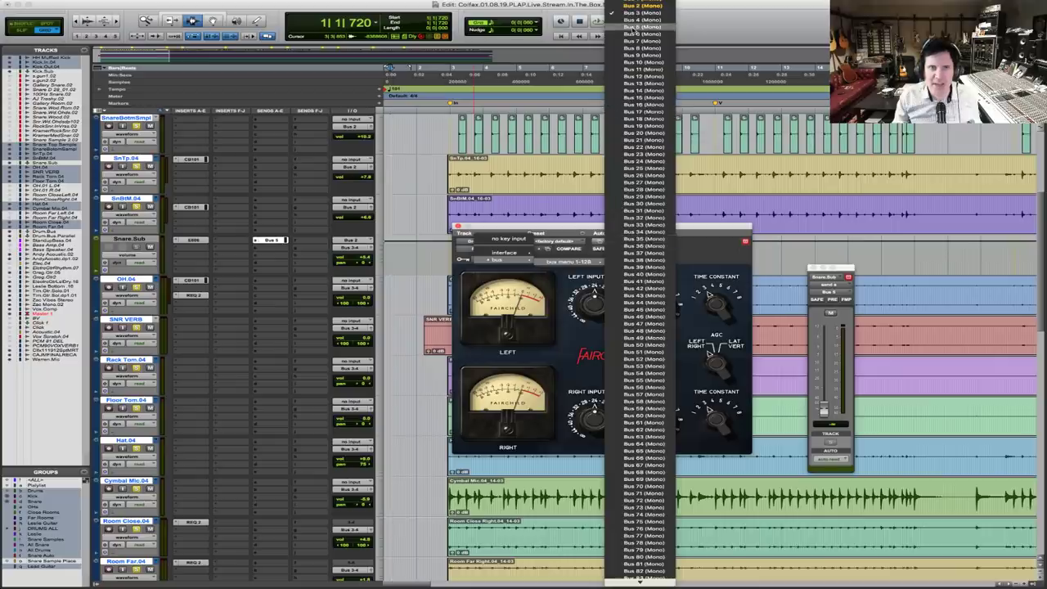
left_click(642, 27)
scroll(361, 279, "down", 10)
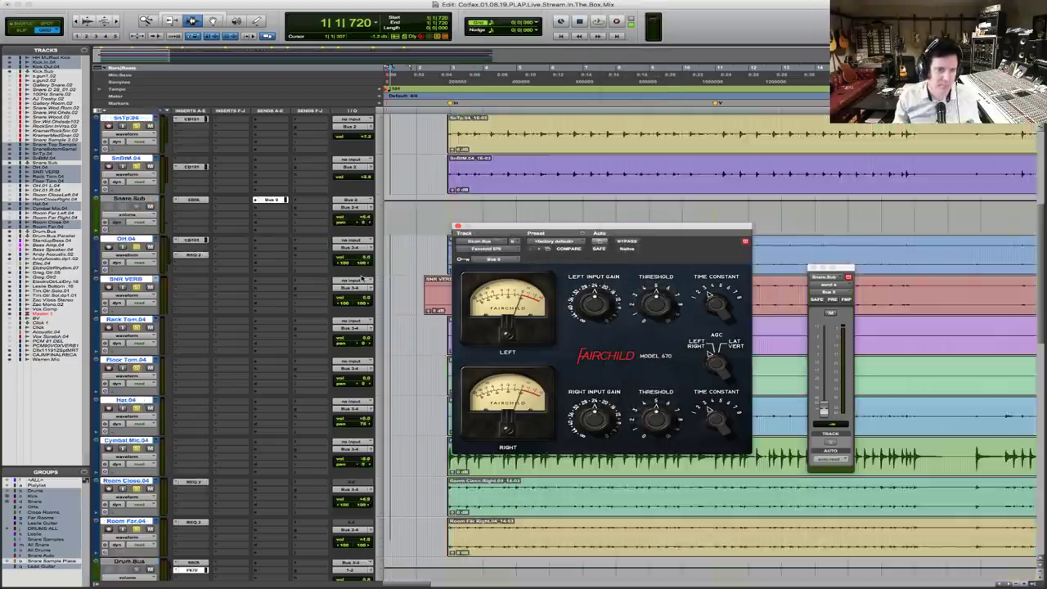
left_click(459, 228)
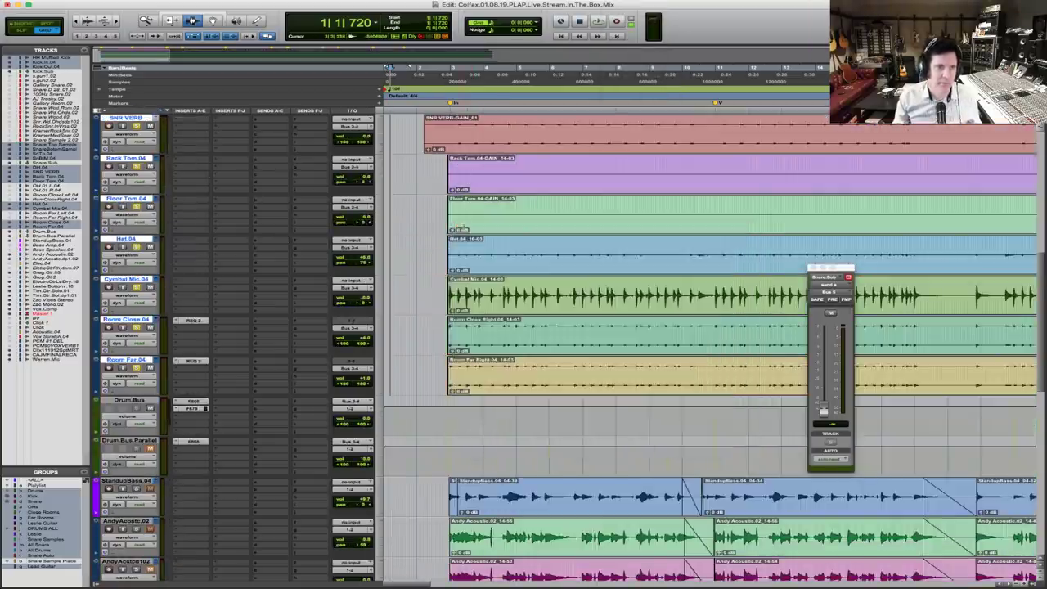
left_click(441, 246)
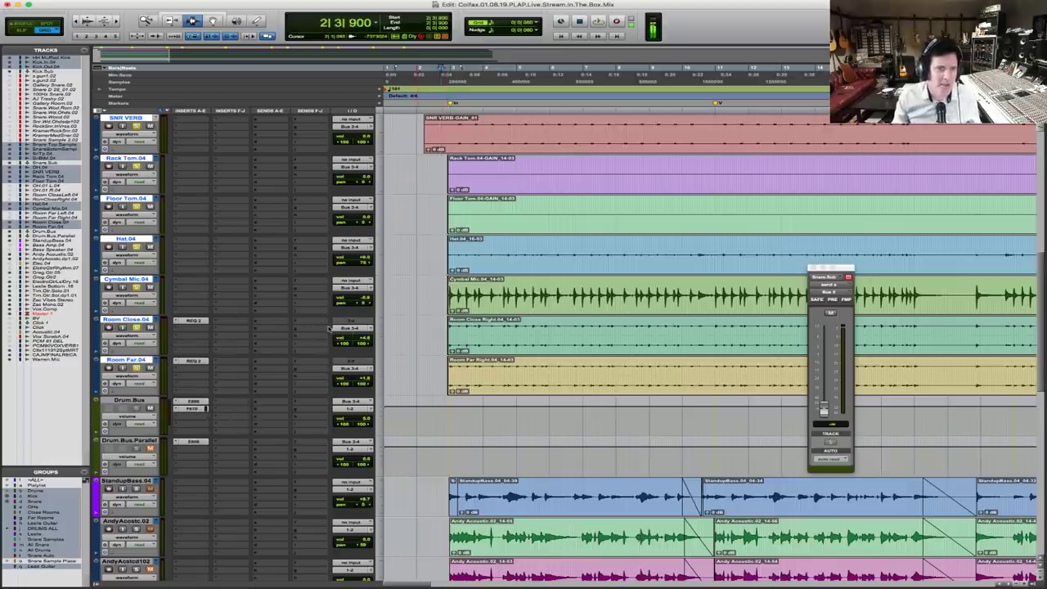
Add a Bus 5 (Mono) send on OH.04 and set the Bus 5 send levels of OH.04 and Snare.Sub to 0.0 dB
scroll(245, 270, "up", 3)
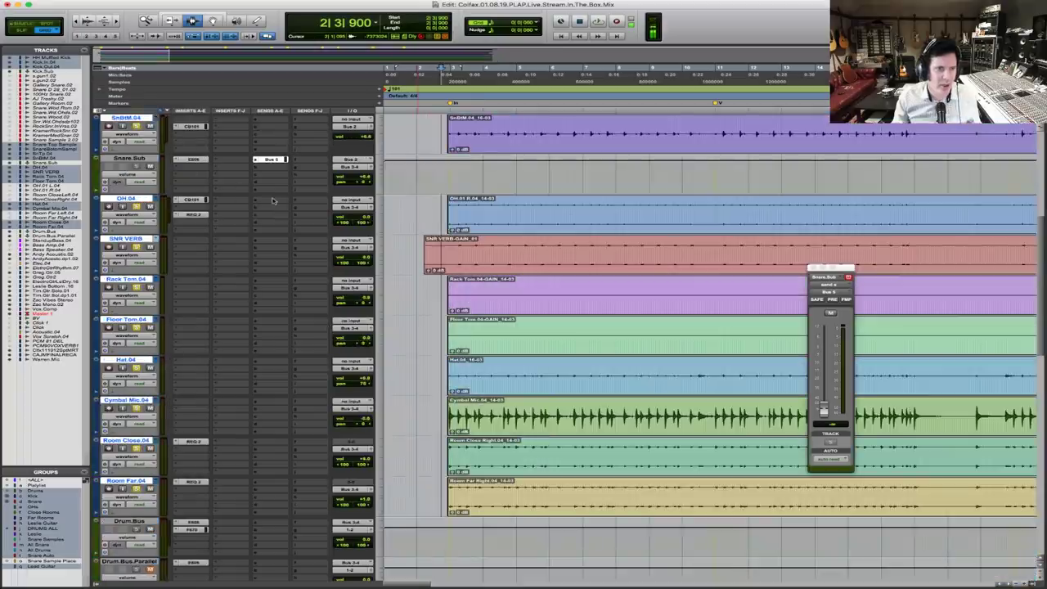
left_click(277, 202)
mouse_move(290, 223)
mouse_move(408, 225)
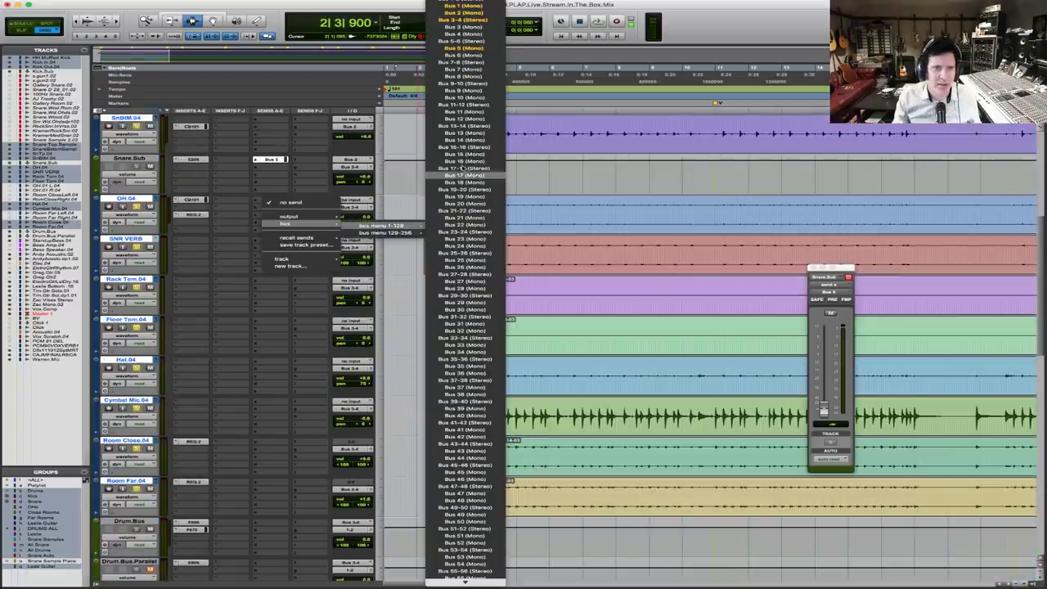
left_click(270, 198)
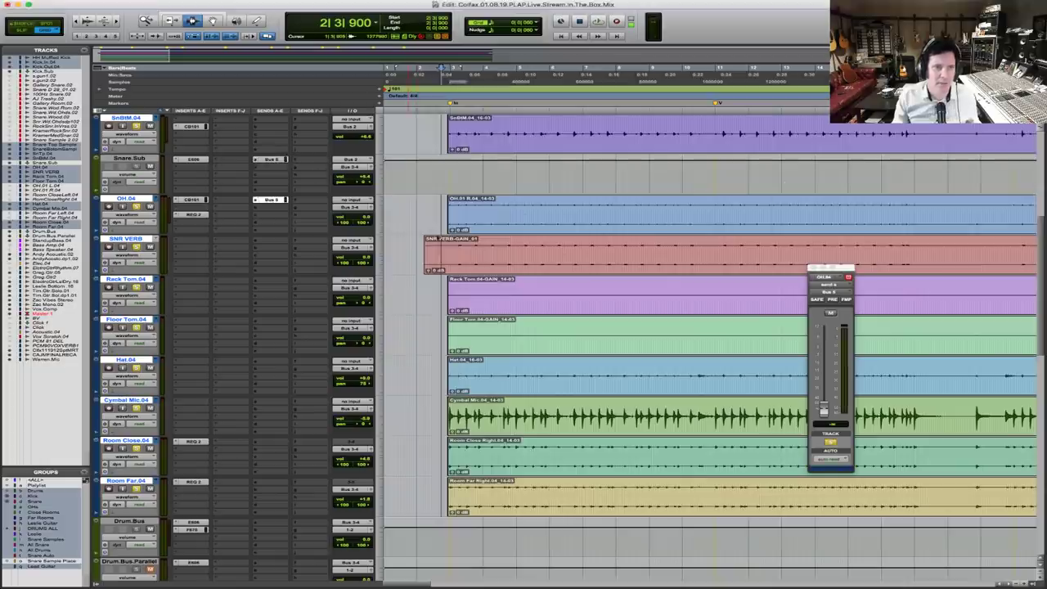
left_click(824, 409, "alt")
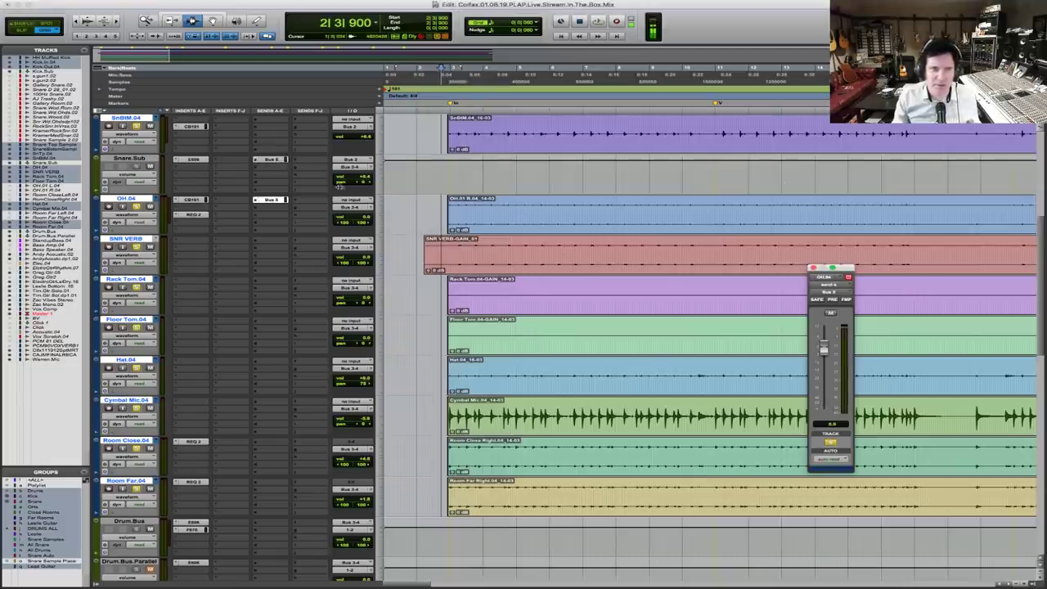
left_click(275, 159)
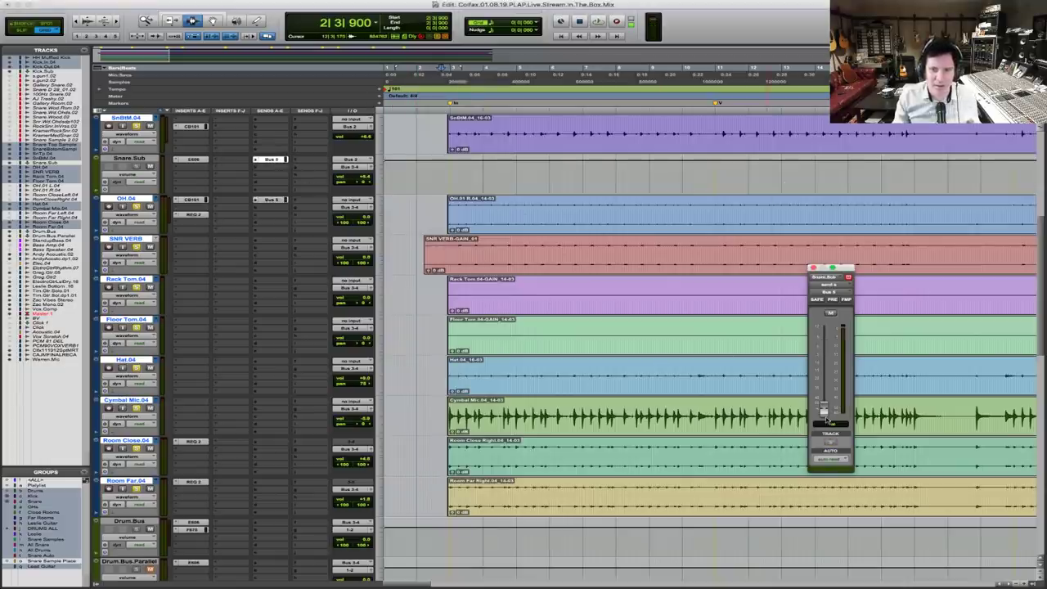
Reopen the Fairchild 670 on Drum.Bus and adjust its input gain, threshold and time constant settings during playback
scroll(708, 314, "down", 2)
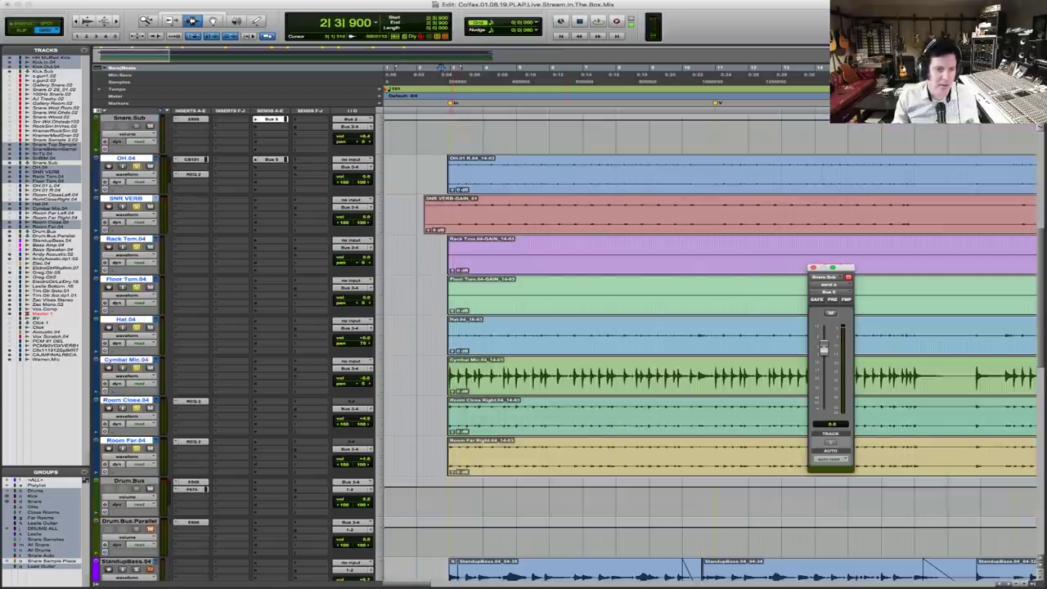
left_click(195, 489)
key("space")
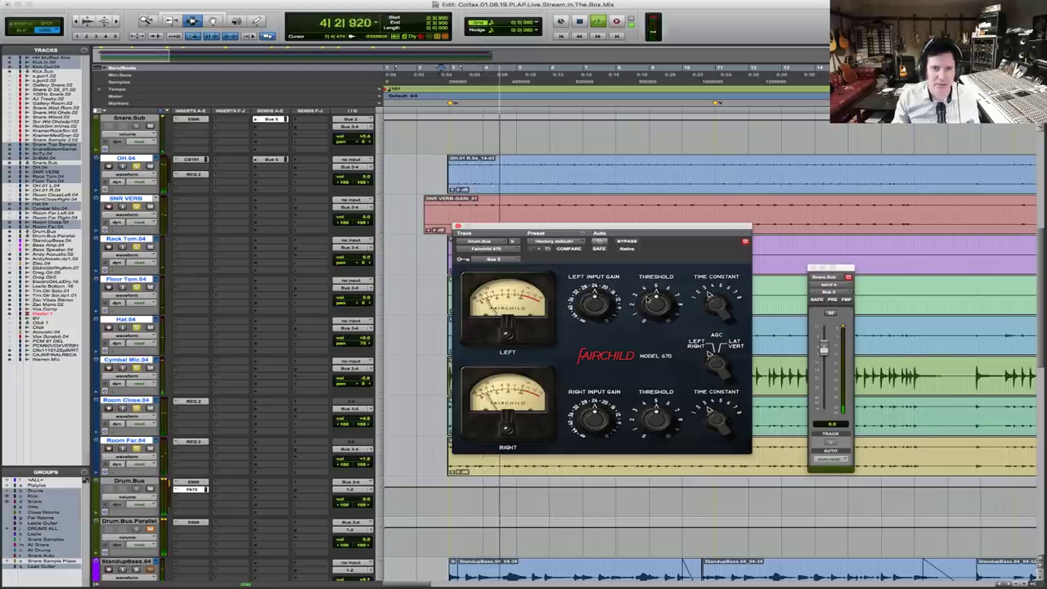
left_click_drag(594, 303, 596, 294)
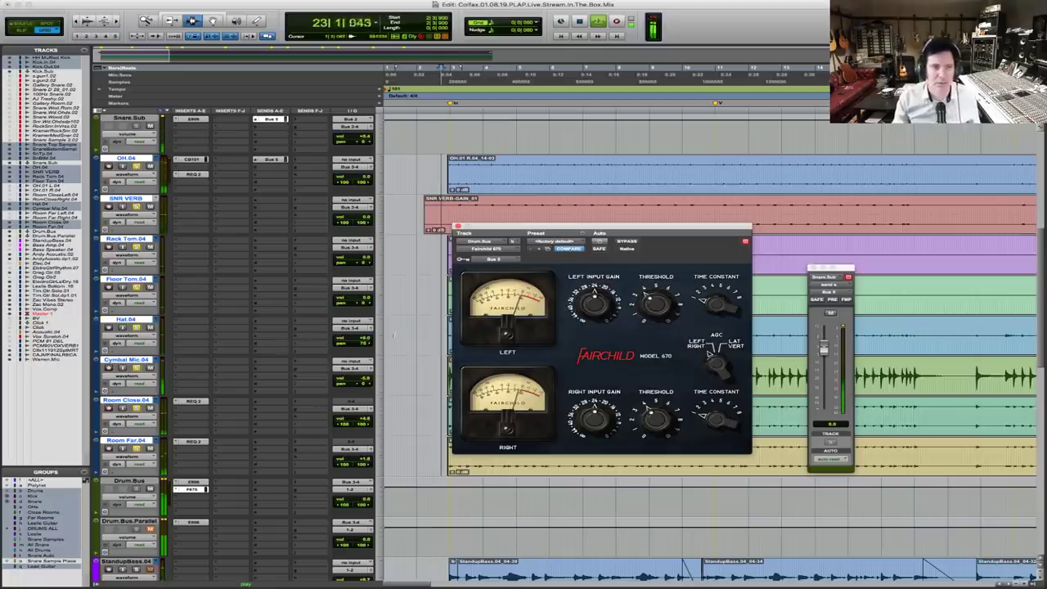
Pan Rack Tom.04 to 24 and Floor Tom.04 to about 35 on the opposite side, and stop playback
left_click(362, 262)
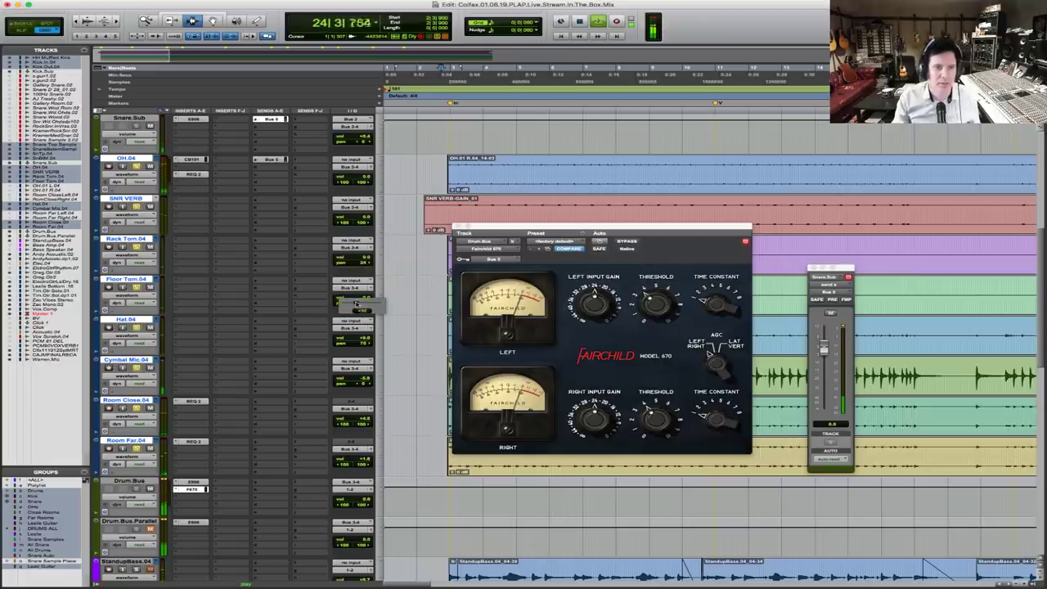
left_click_drag(355, 304, 356, 303)
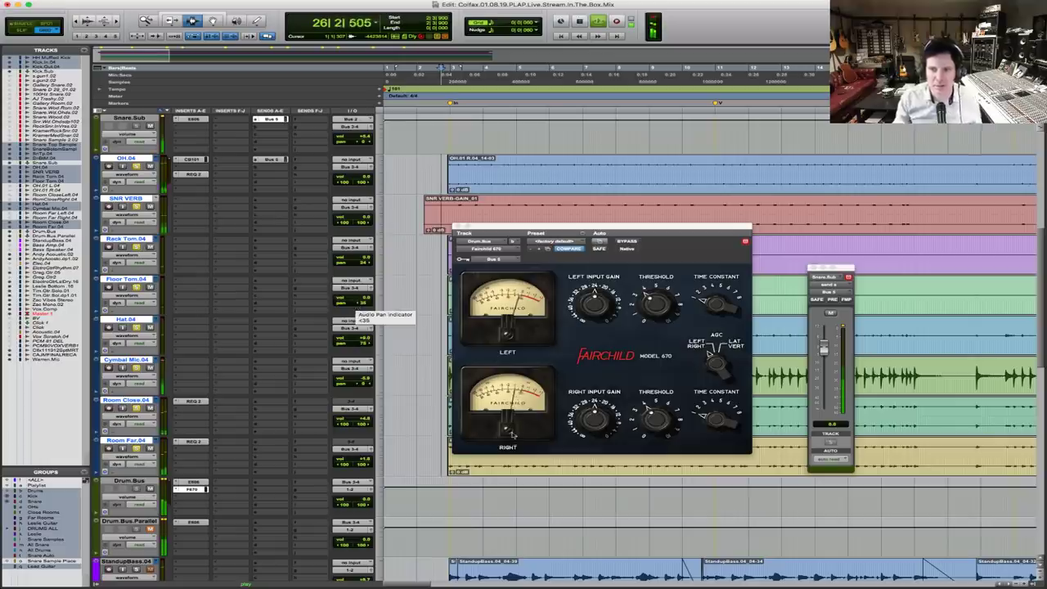
key("space")
Place the playback start at 2|4|682 and audition the compressed drum bus briefly
left_click(450, 169)
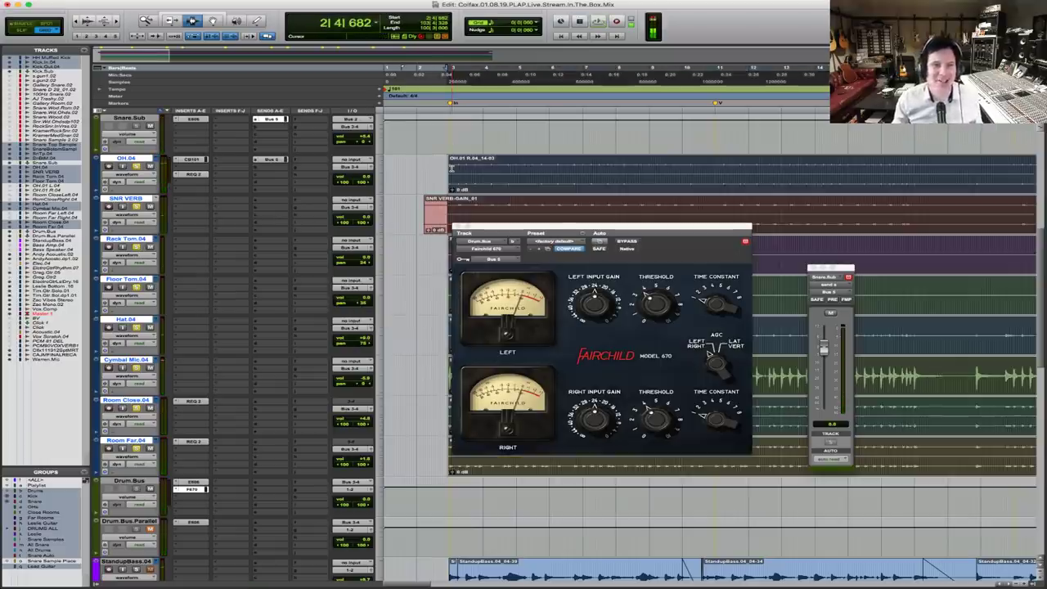
key("space")
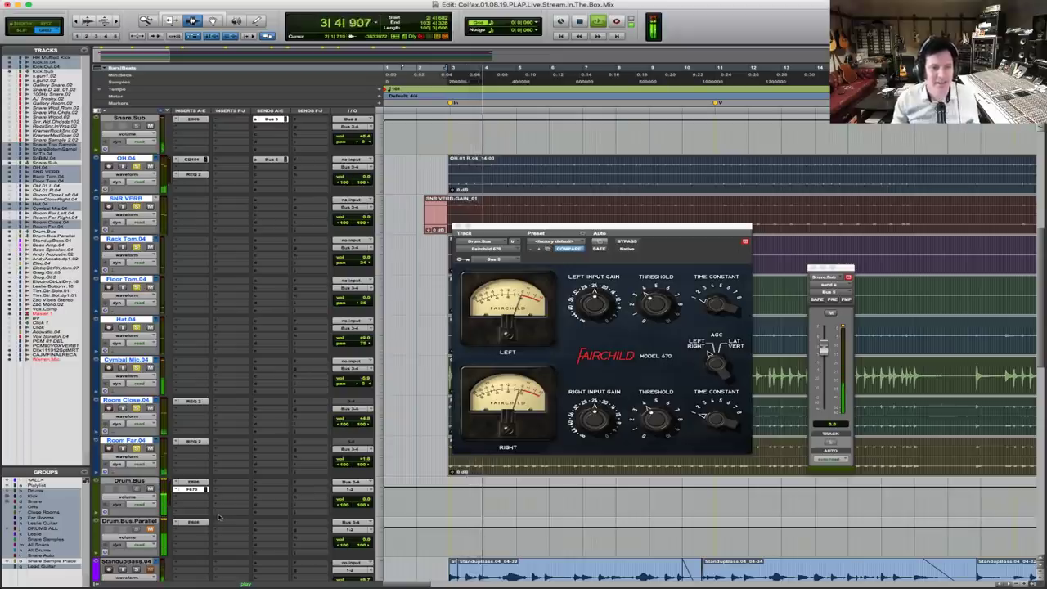
key("space")
Copy the Fairchild 670 from Drum.Bus to Drum.Bus.Parallel and set the copy to no key input
left_click(133, 481)
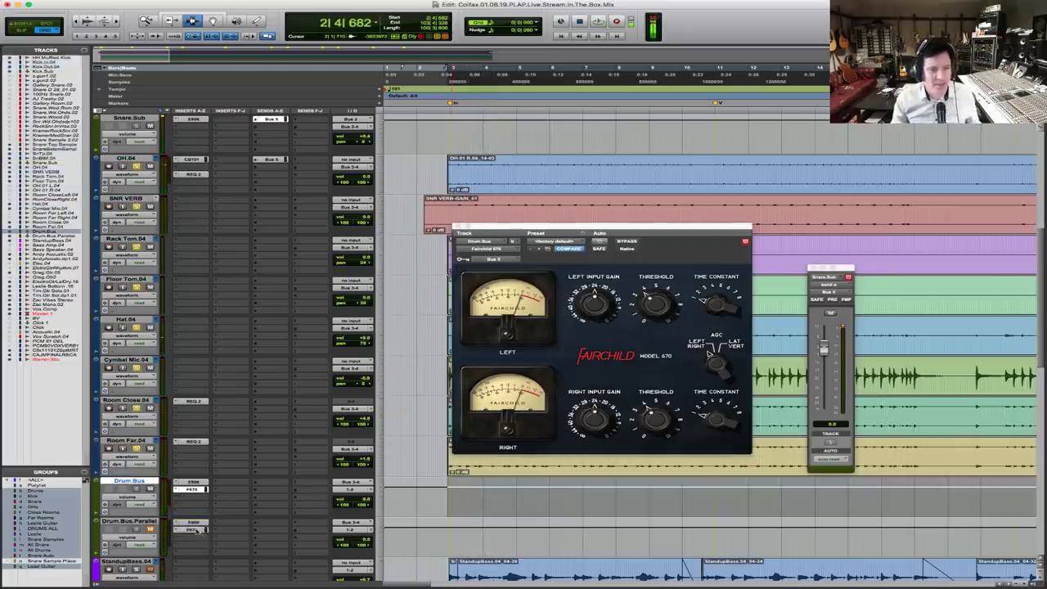
left_click(194, 529)
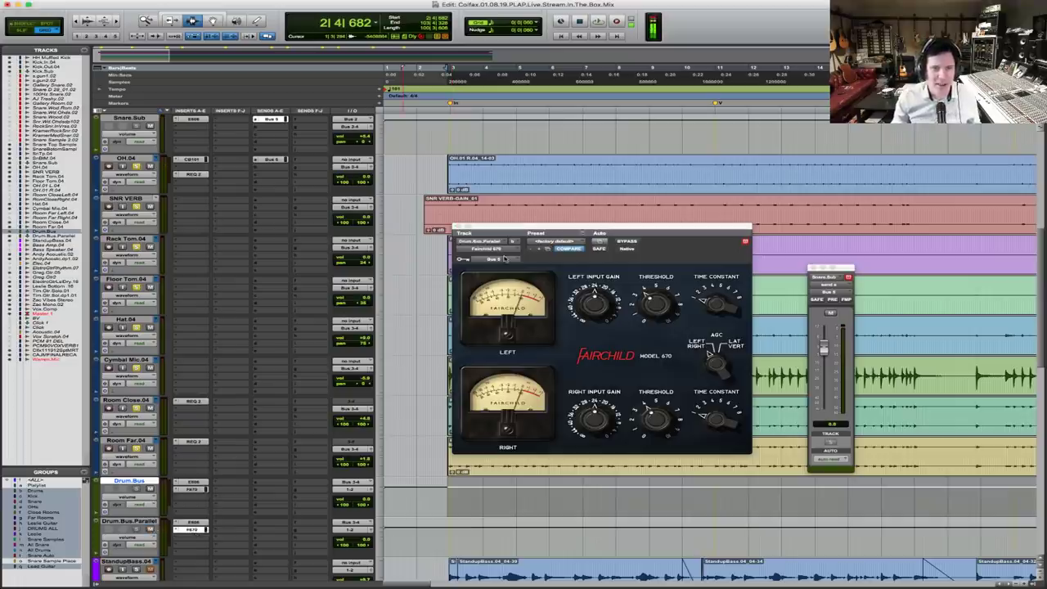
left_click(505, 258)
left_click(513, 239)
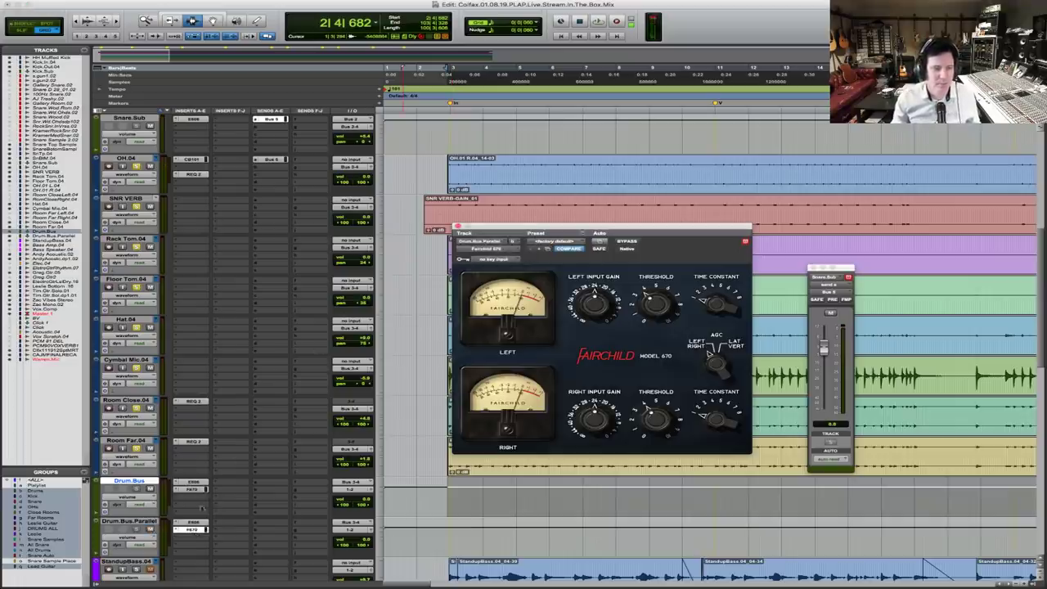
Mute Drum.Bus and adjust the input gains and thresholds of the Fairchild 670 on Drum.Bus.Parallel during playback
left_click(150, 488)
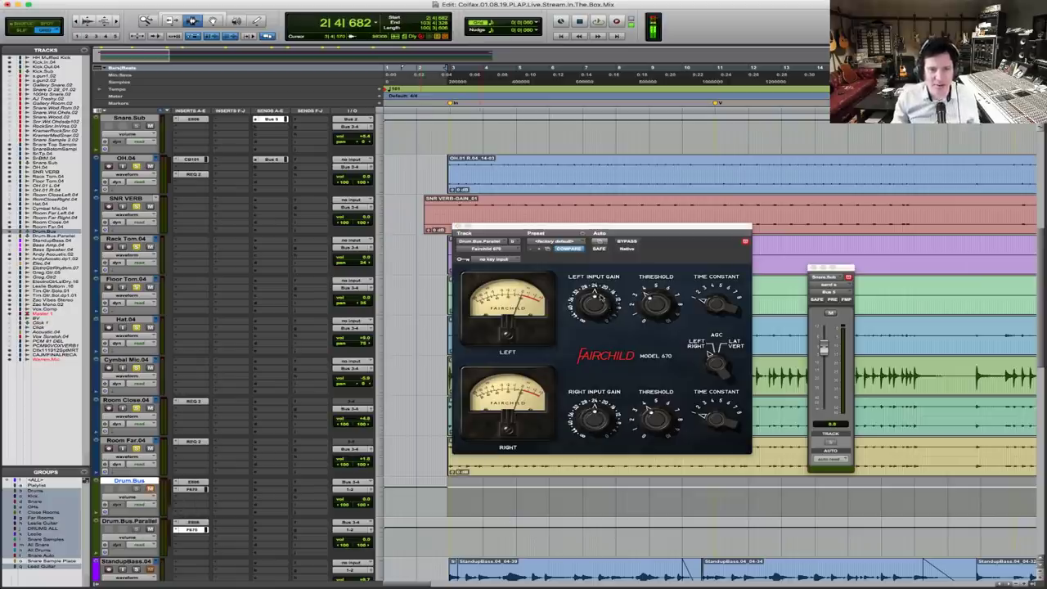
key("space")
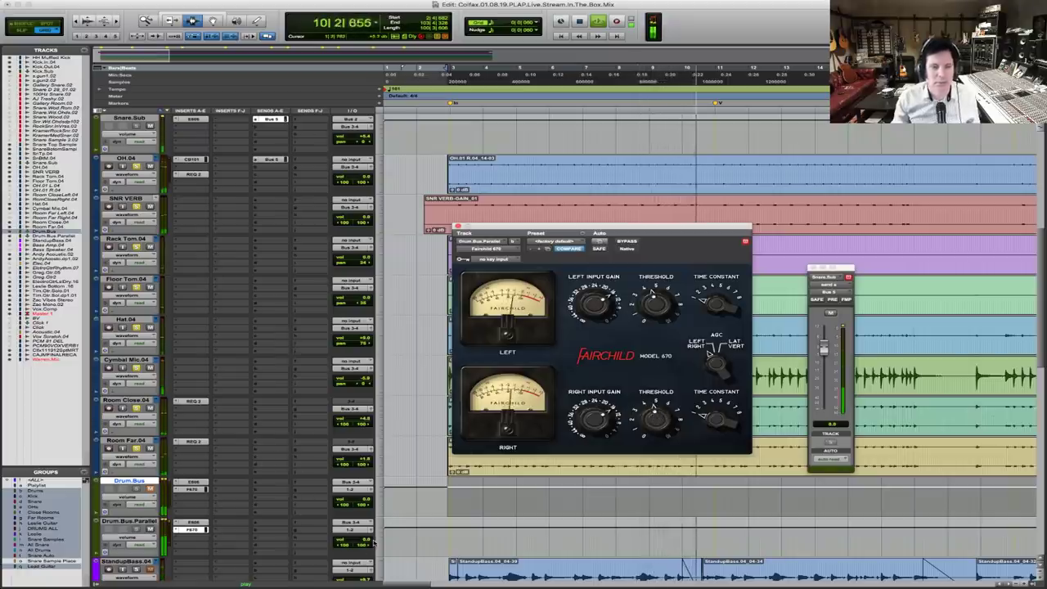
Open the FilterBank E606 on Drum.Bus.Parallel, unmute Drum.Bus and blend the parallel bus in at -11.2 dB during playback
left_click(195, 522)
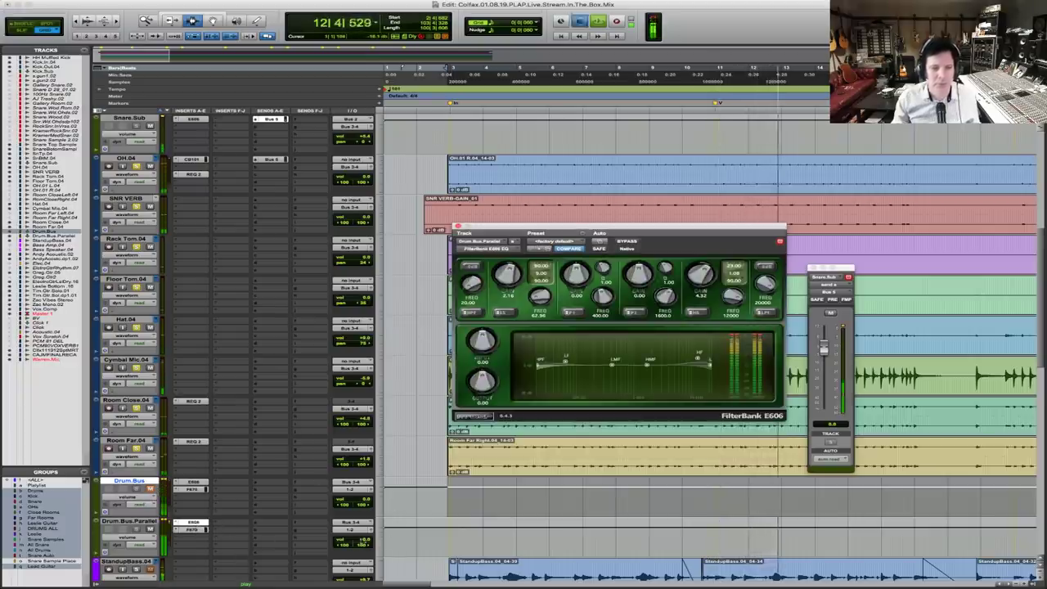
key("space")
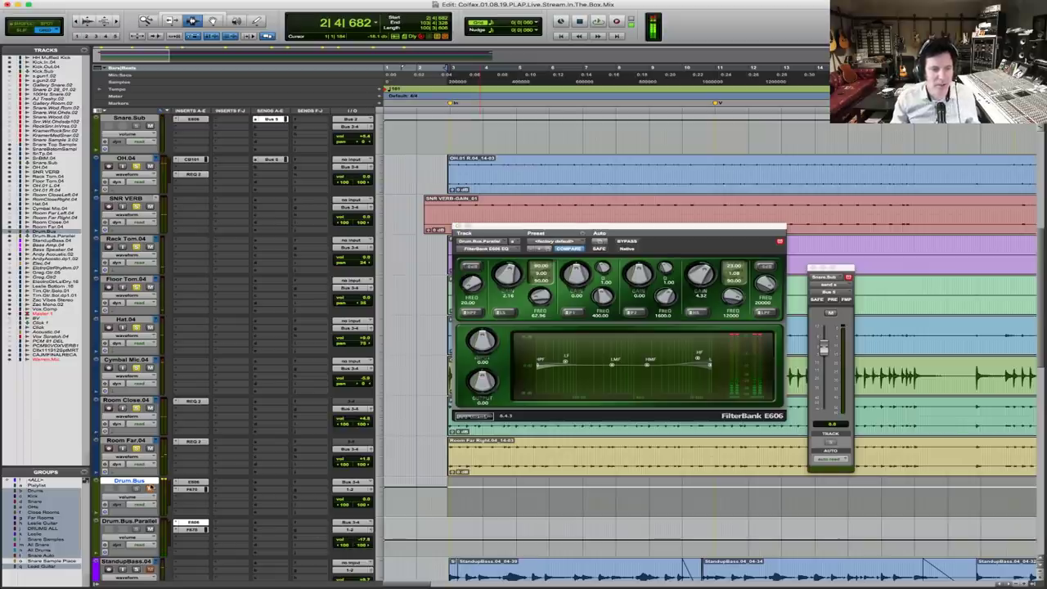
key("space")
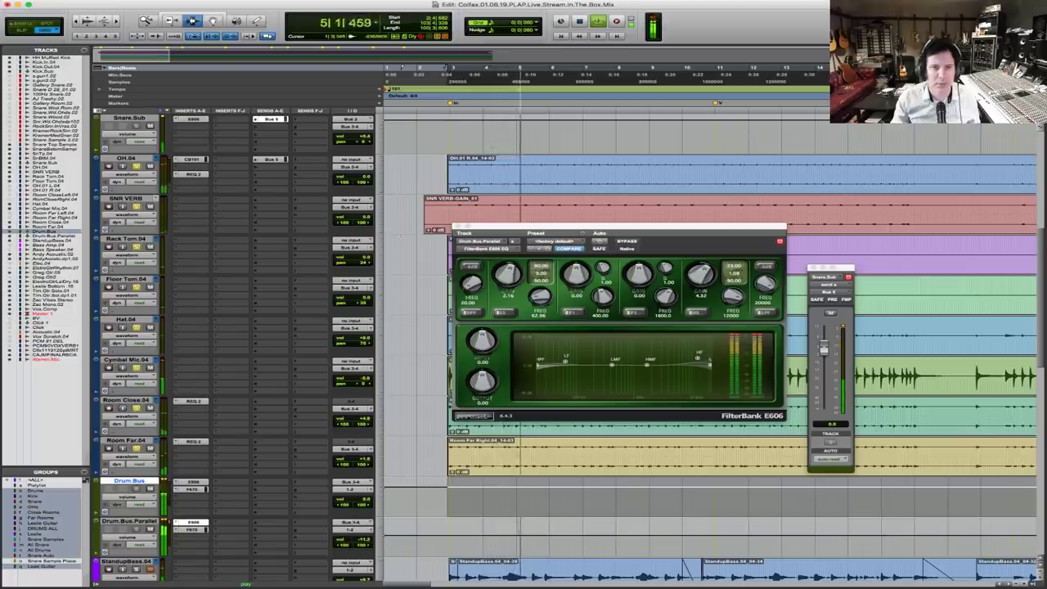
Close the FilterBank E606 and Snare.Sub send windows, stop playback and place the playback start at 2|4|840
key("super+w")
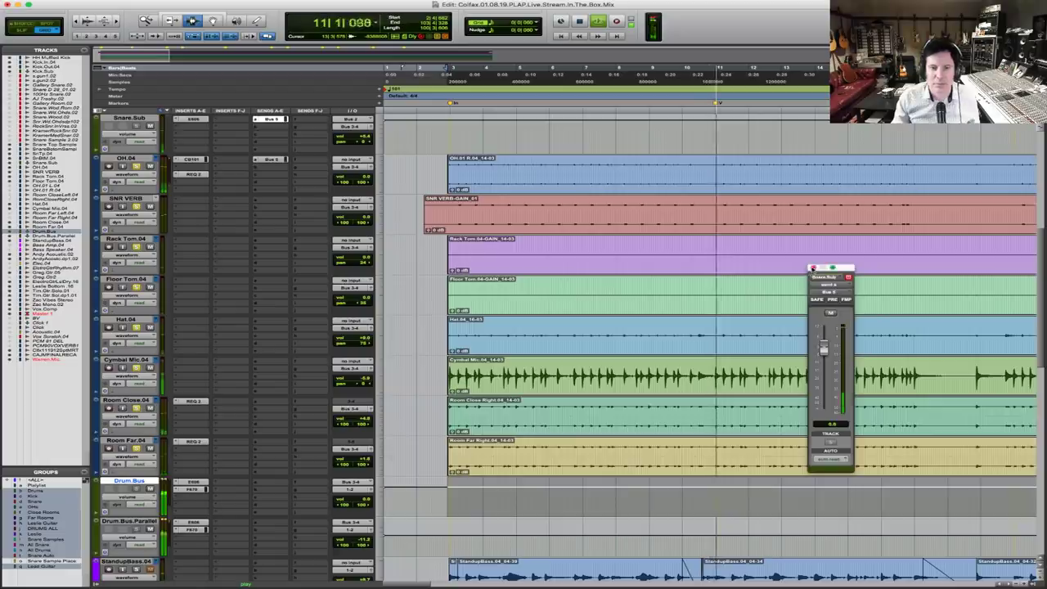
key("super+w")
scroll(164, 281, "down", 6)
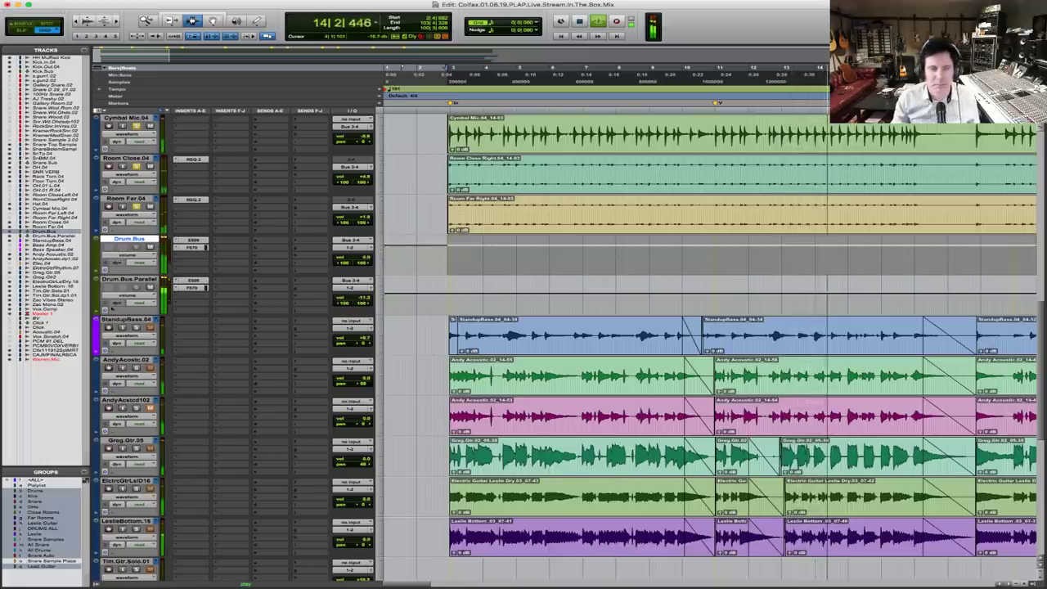
key("space")
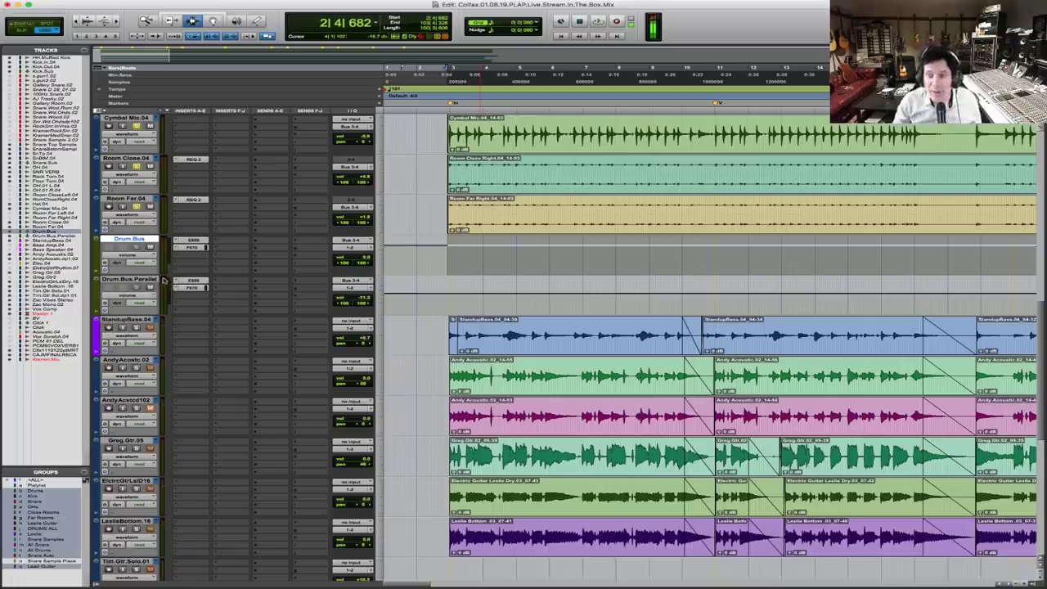
left_click(448, 211)
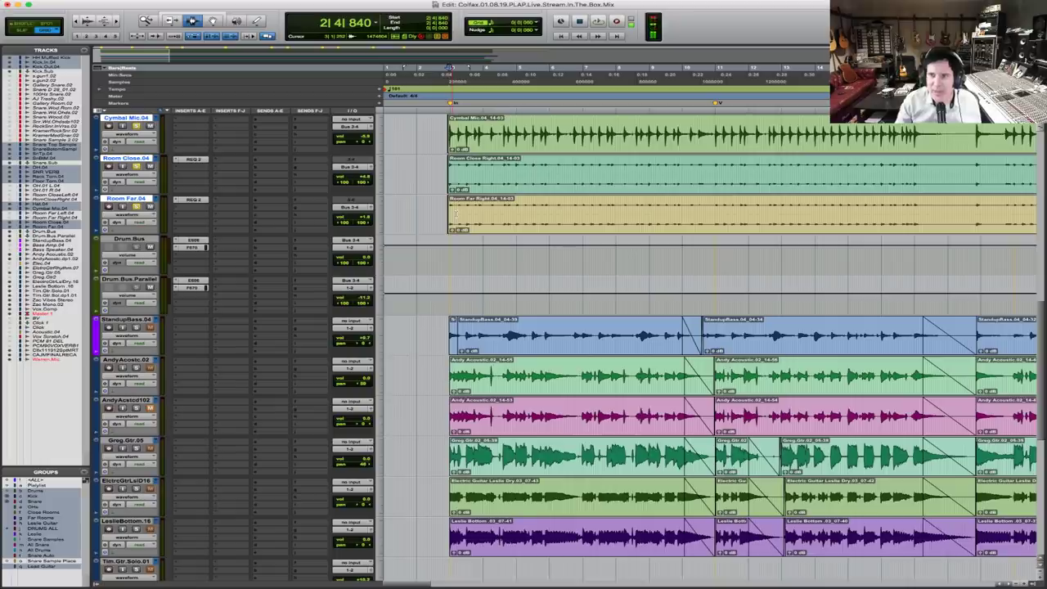
Play the song from 2|4|840, adjust the Master 1 volume during playback and stop
key("space")
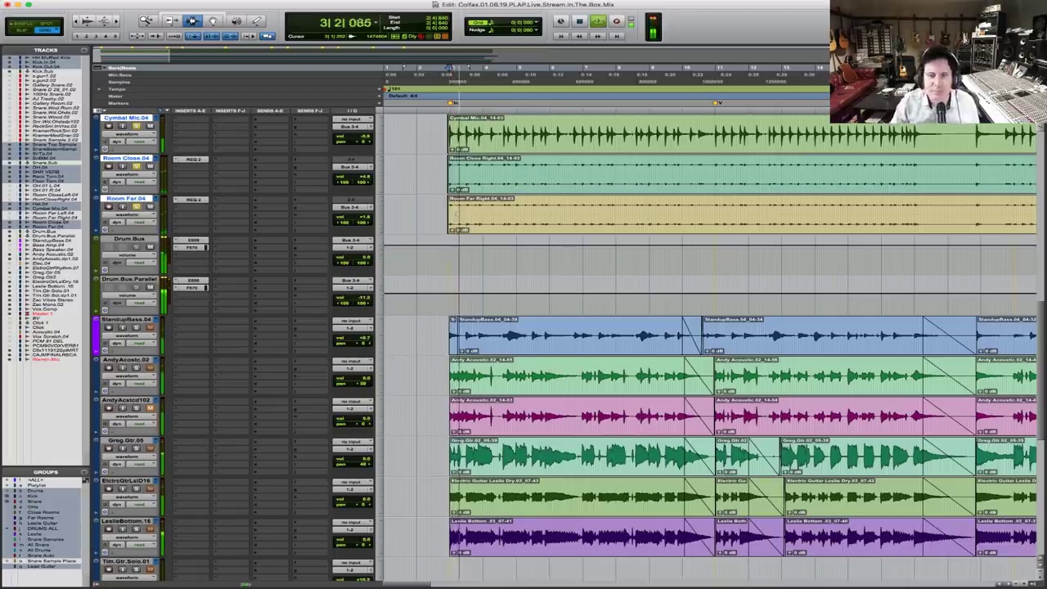
scroll(355, 572, "down", 5)
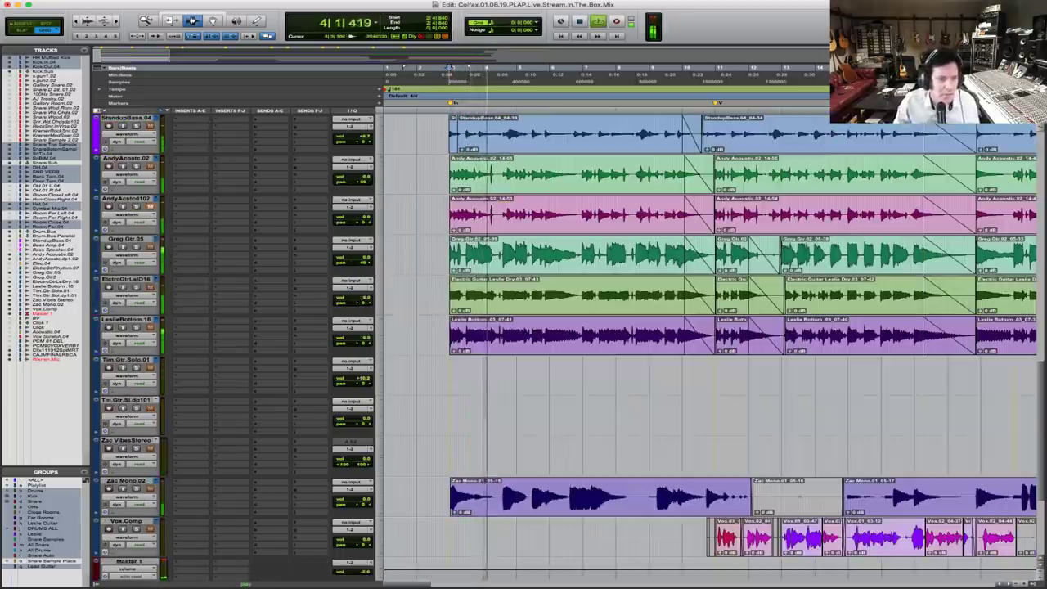
left_click_drag(355, 572, 356, 560)
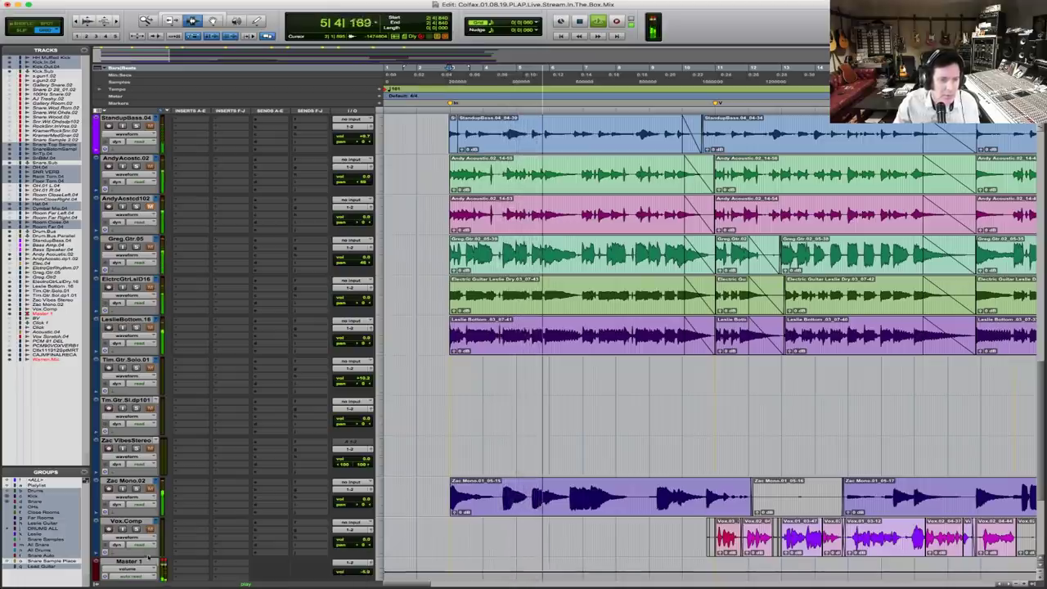
scroll(509, 433, "up", 6)
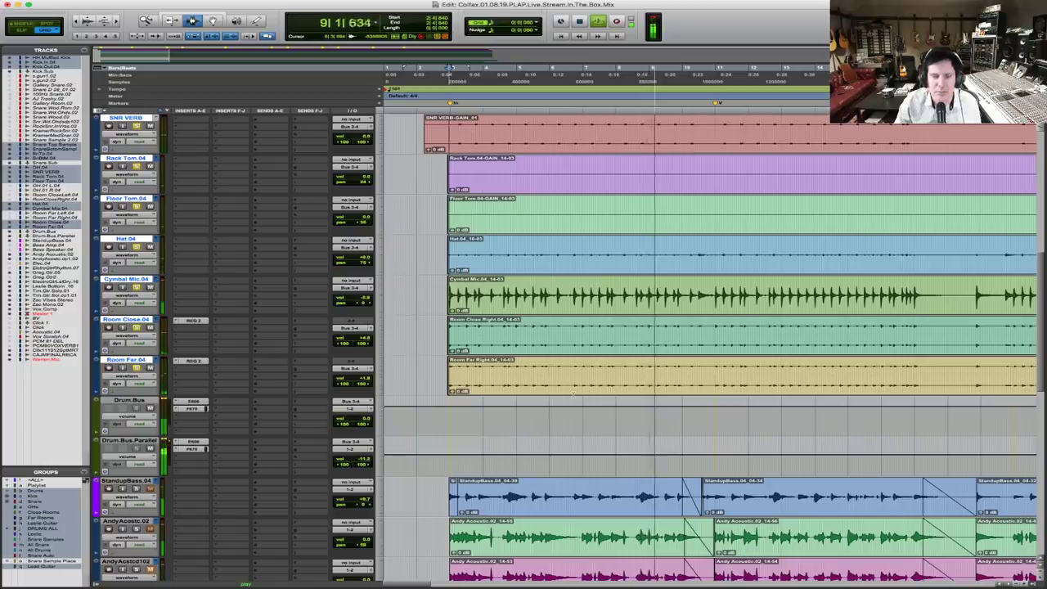
key("space")
scroll(487, 441, "down", 4)
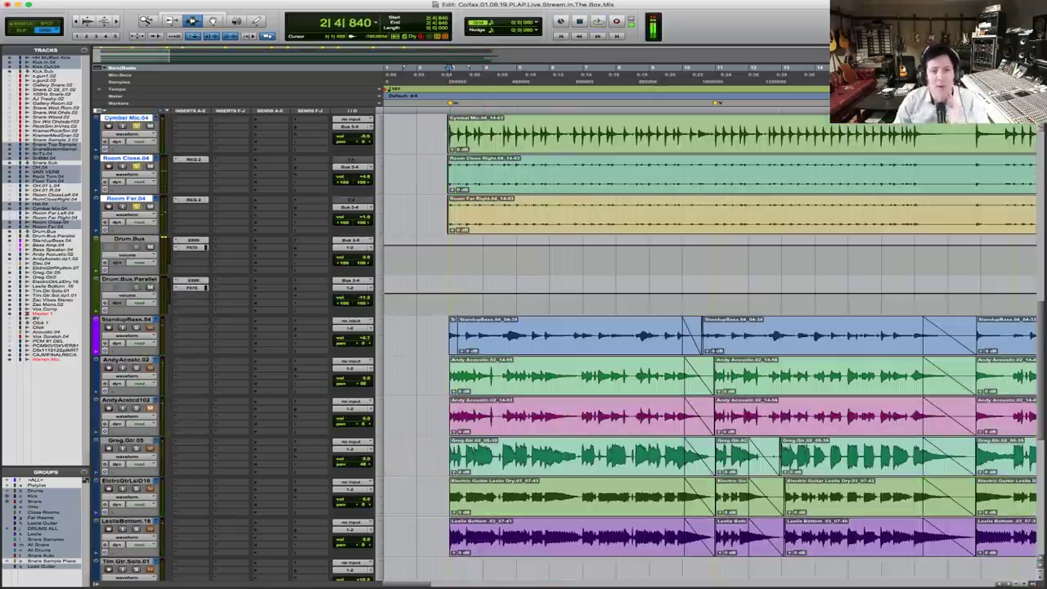
Duplicate the StandupBass.04 track once with all its data, inserting the copy after the selected track
triple_click(455, 335)
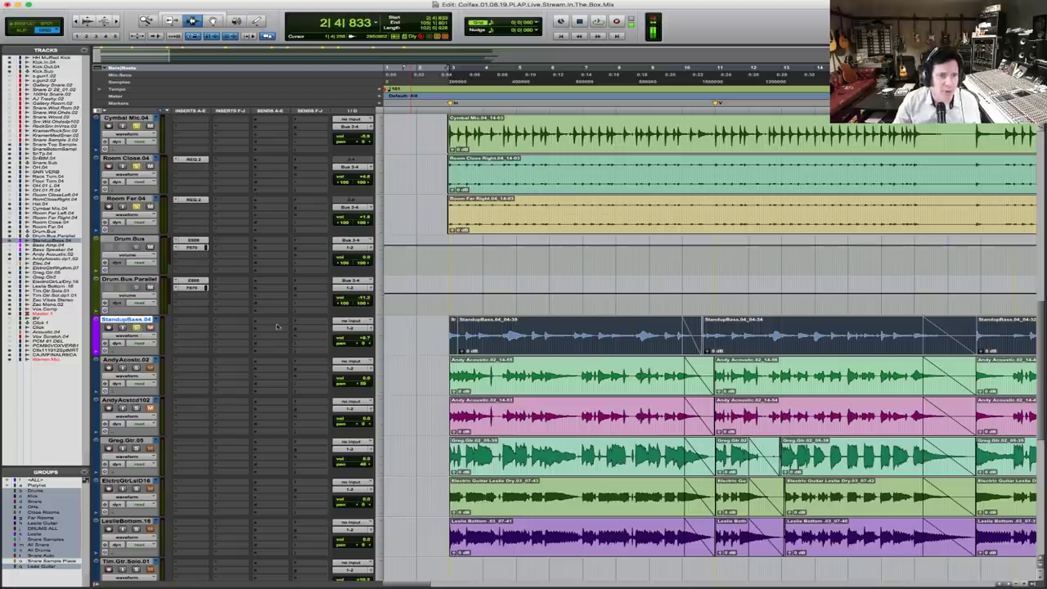
left_click(187, 324)
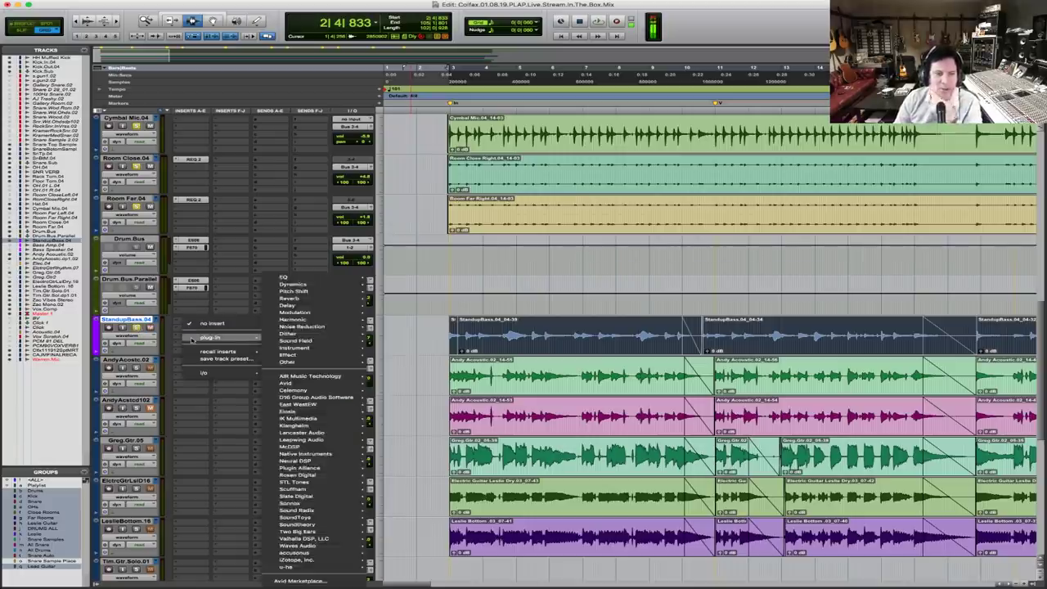
left_click(134, 326)
key("alt+shift+d")
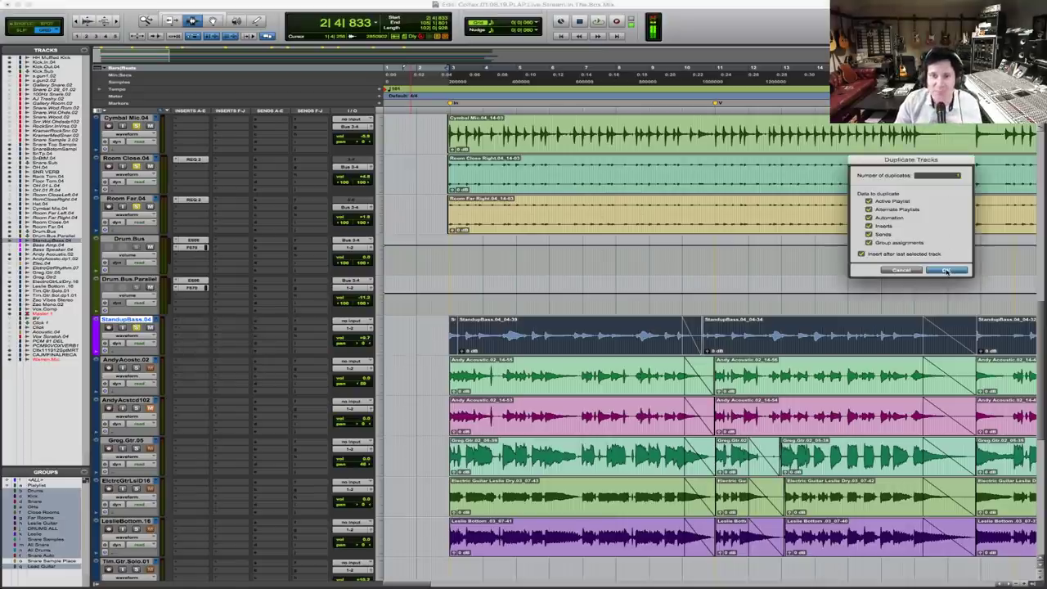
left_click(946, 271)
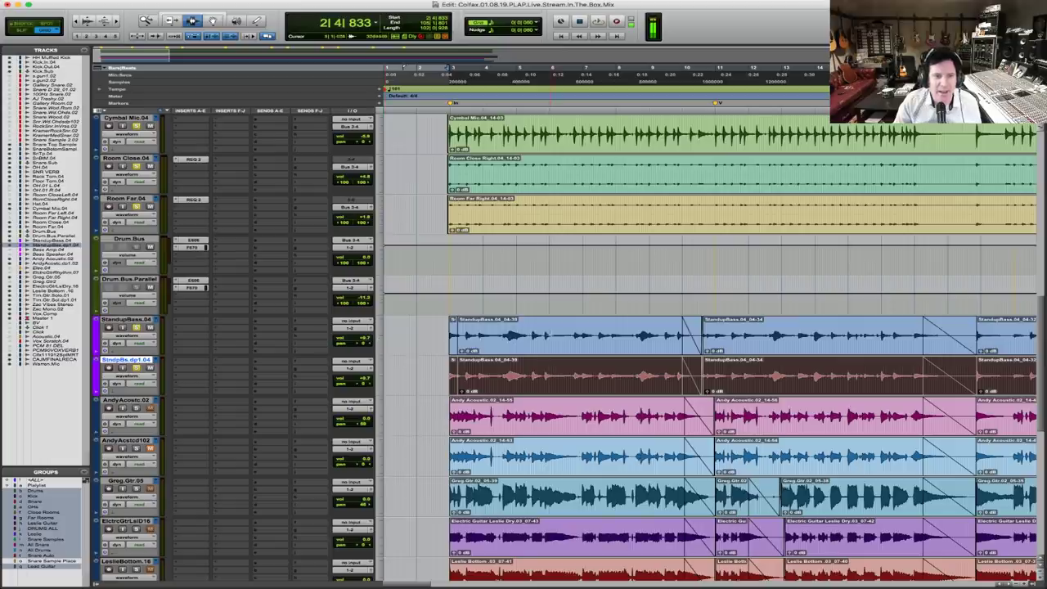
Route the outputs of StandupBass.04 and its duplicate to Bus 7 (Mono)
left_click(547, 331, "shift")
left_click(367, 328)
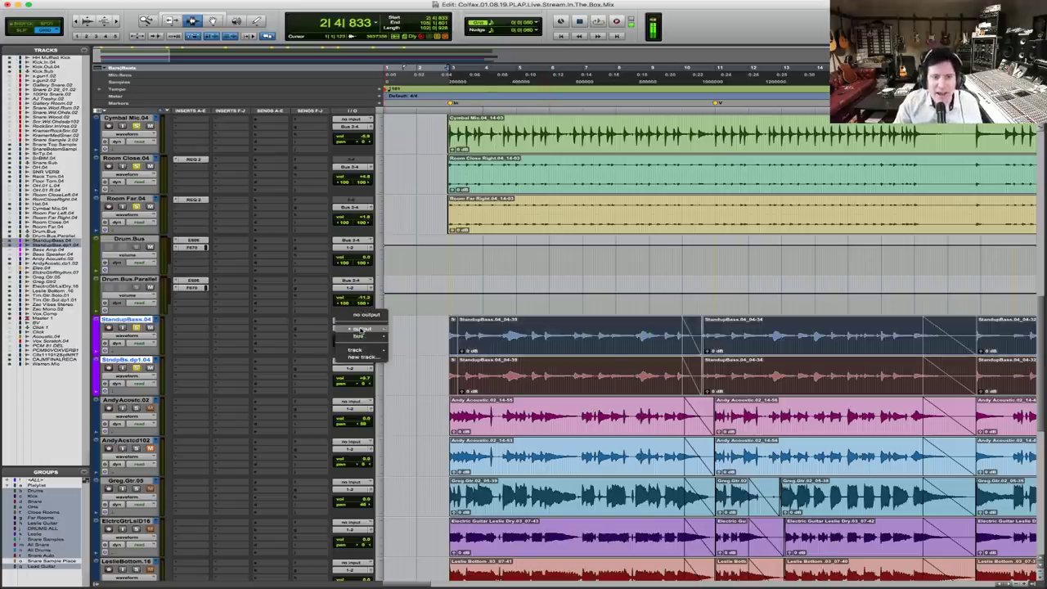
mouse_move(364, 337)
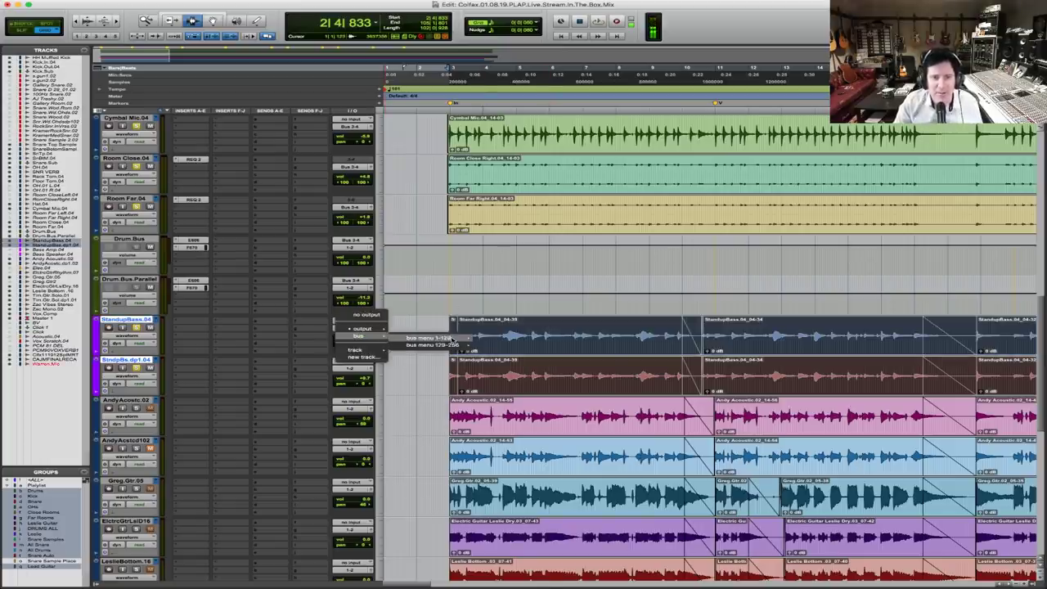
mouse_move(450, 338)
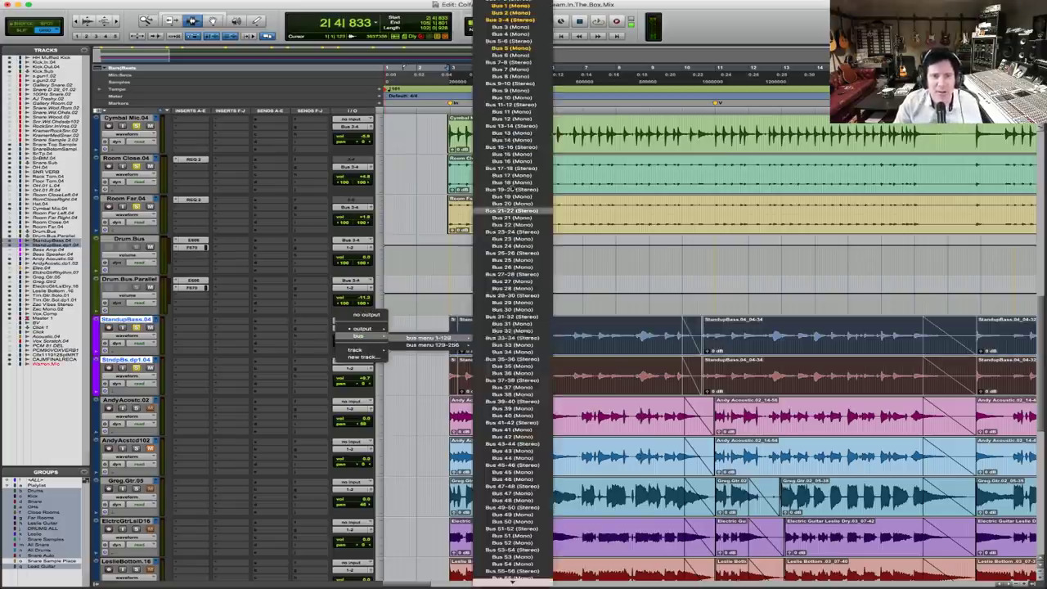
left_click(515, 69)
Create a mono aux input track below the duplicated bass track and name it Bass.Sub
key("super+shift+n")
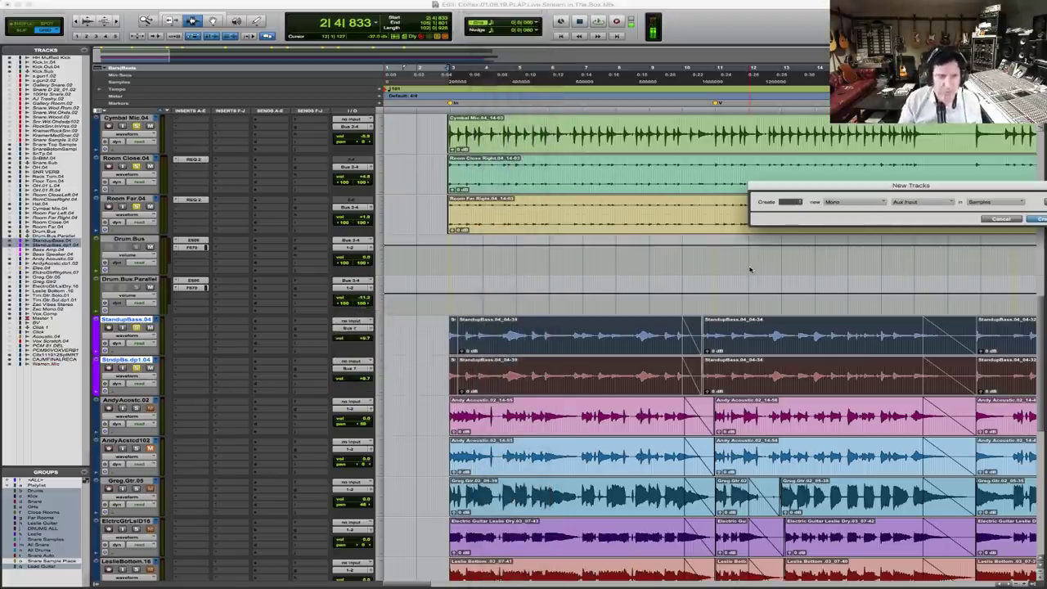
key("Return")
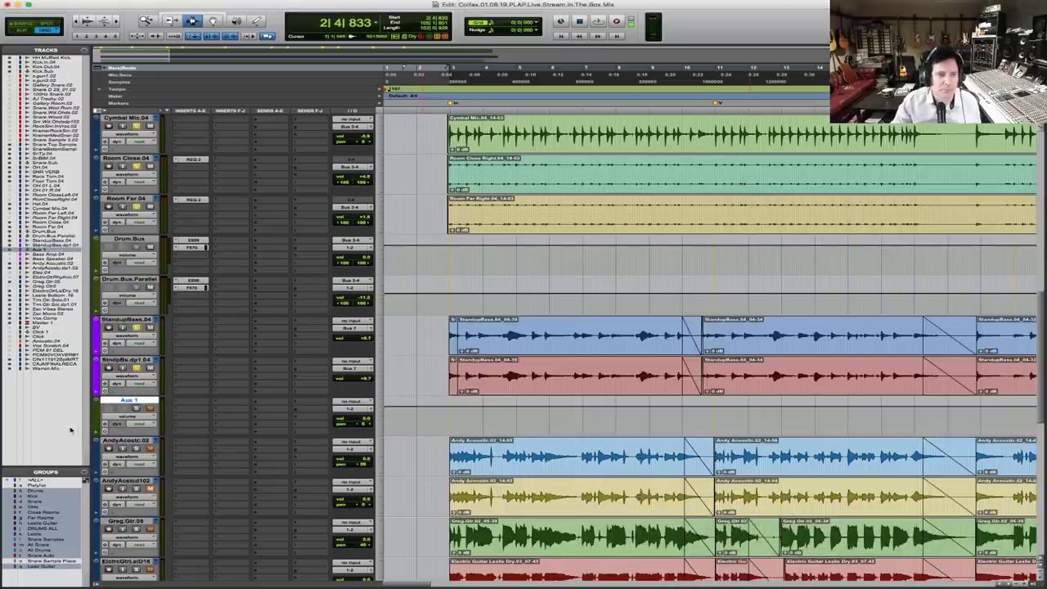
double_click(129, 400)
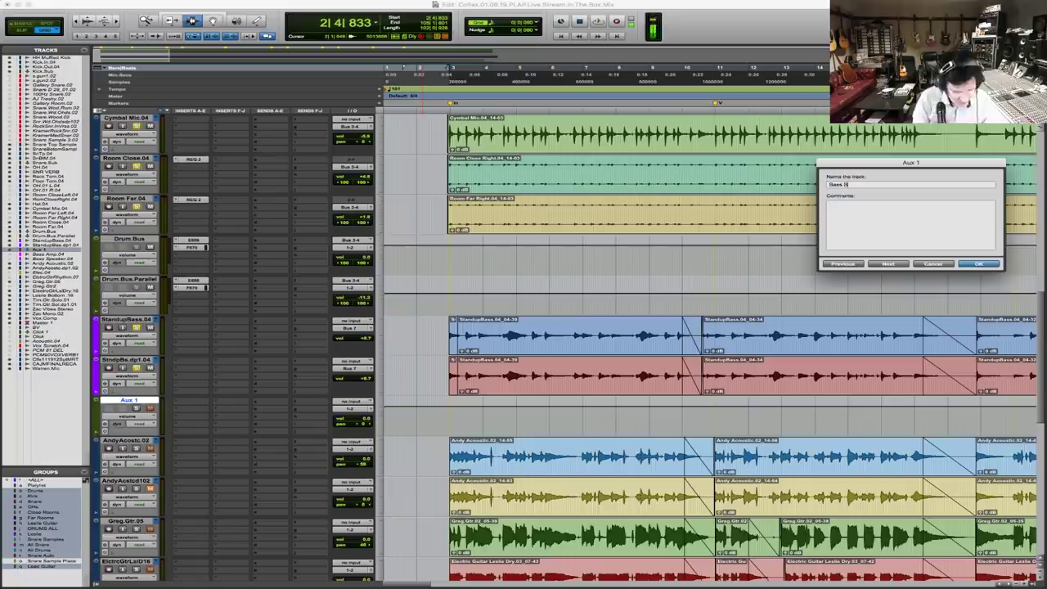
key("Return")
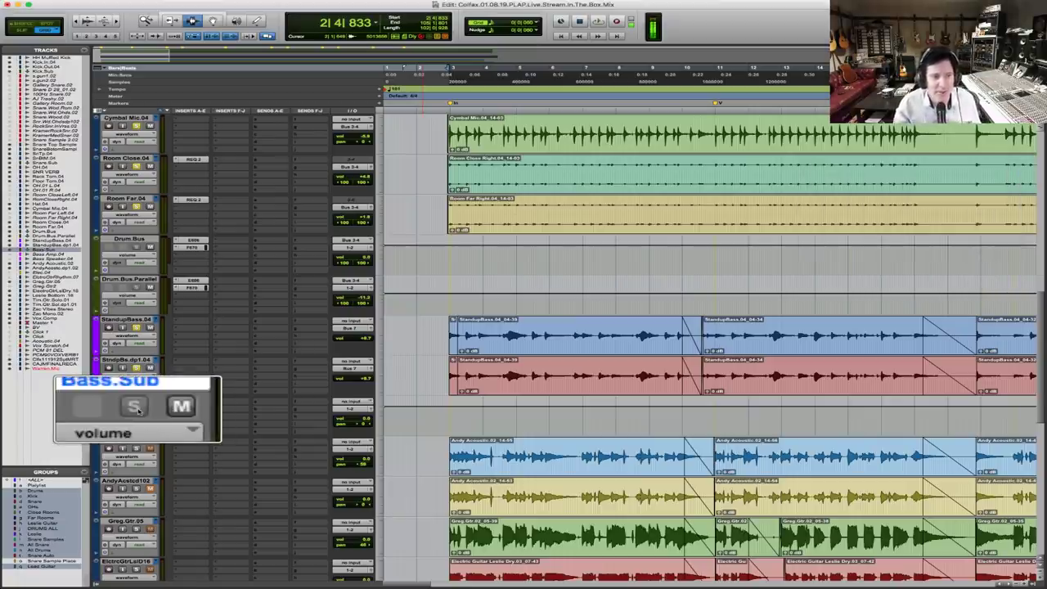
Solo-safe Bass.Sub and set its input to Bus 7 (Mono)
left_click(359, 402)
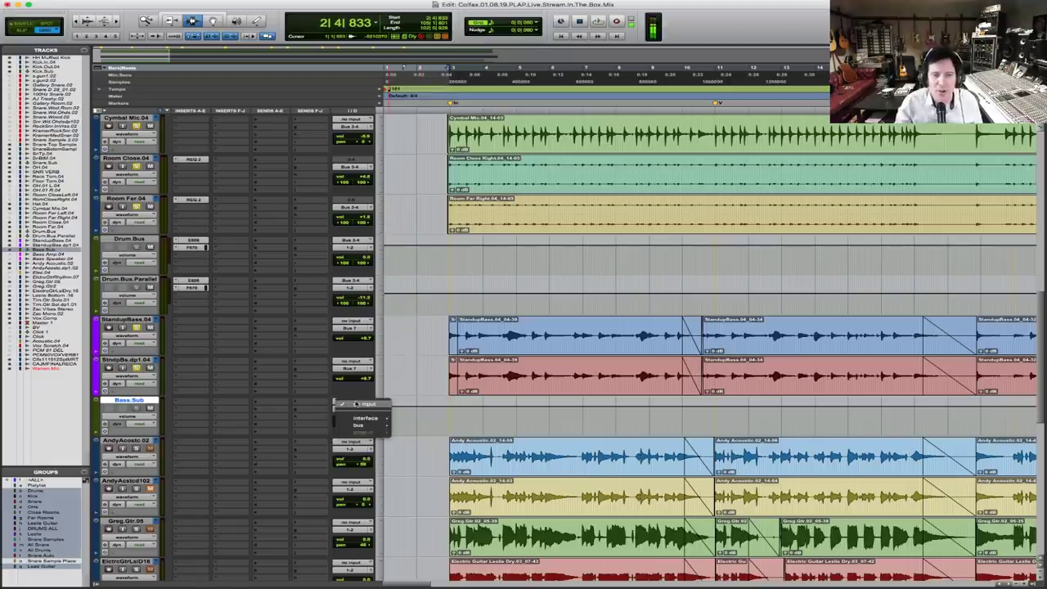
mouse_move(384, 427)
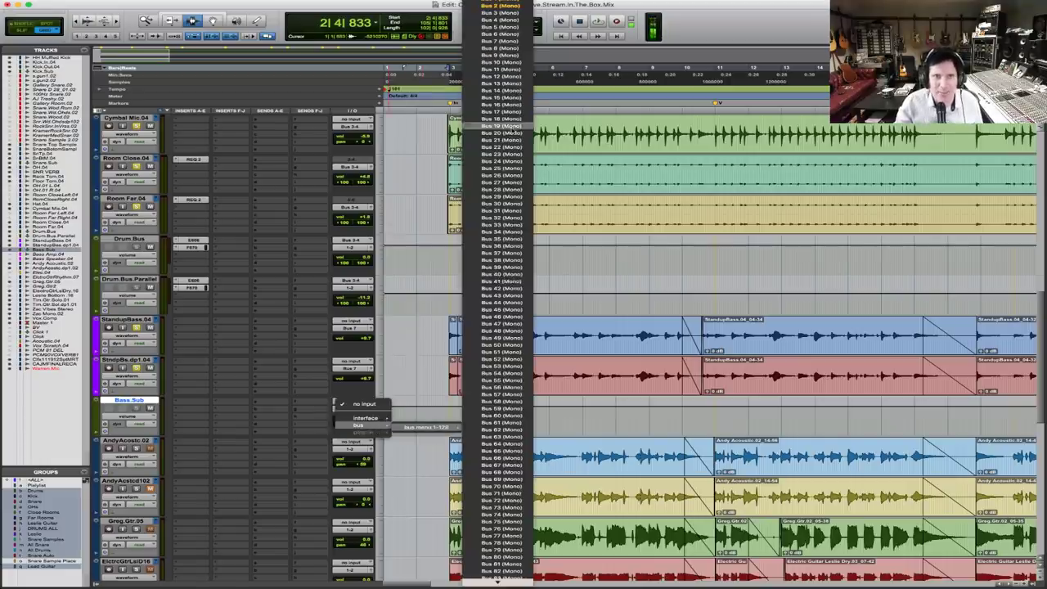
left_click(520, 41)
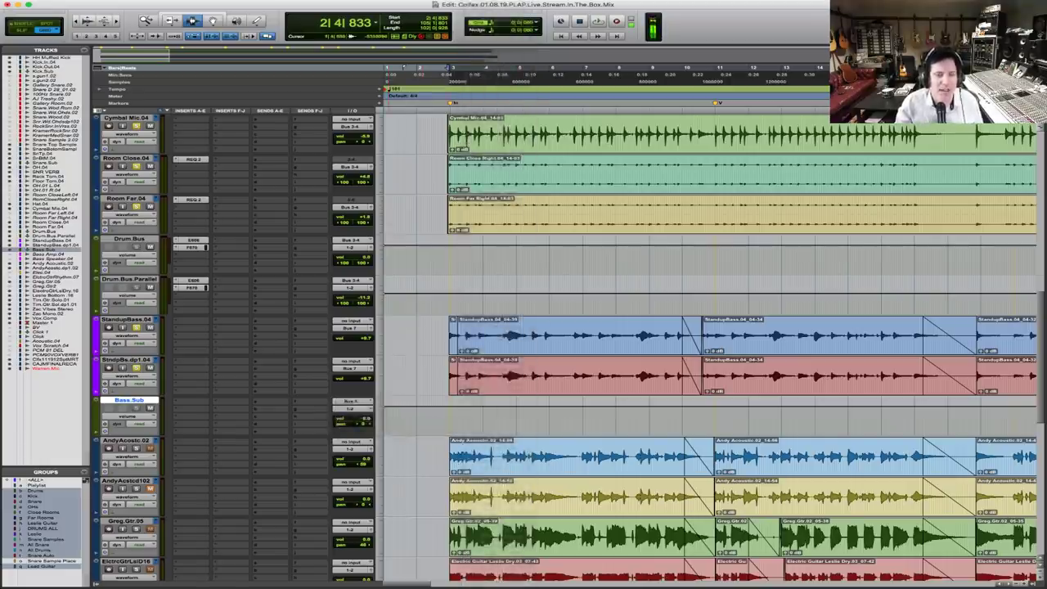
Insert a mono REQ 2 on StandupBass.04, low-pass it at about 250 Hz and audition the result
left_click(474, 353)
triple_click(450, 340)
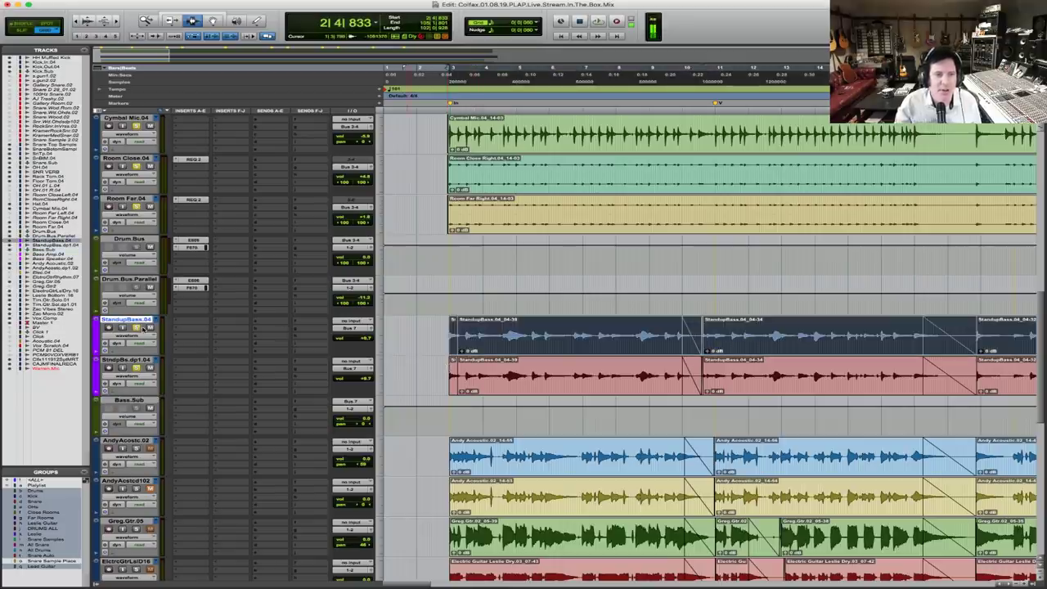
left_click(189, 323)
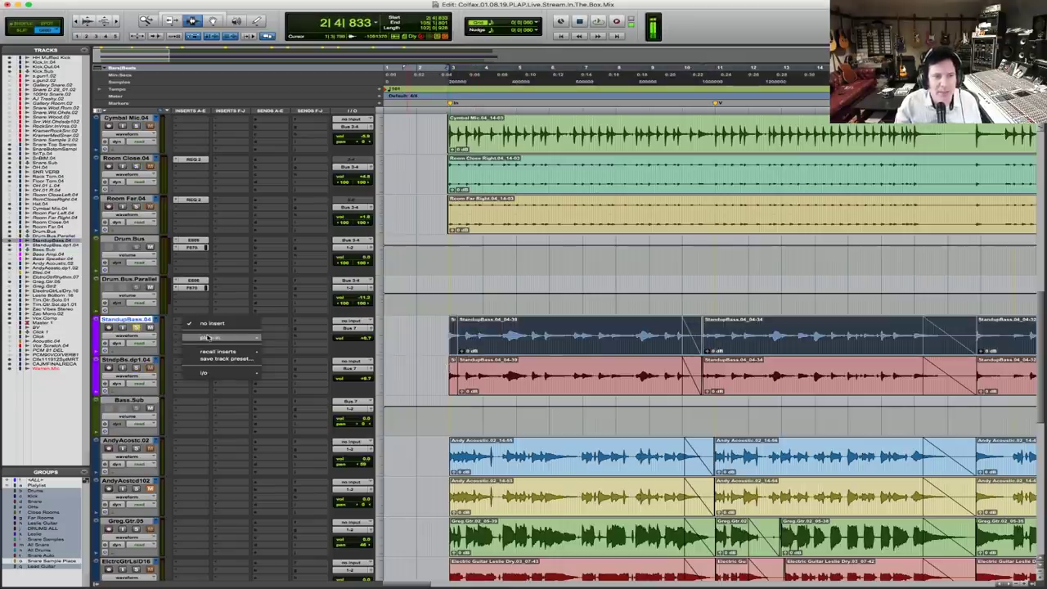
mouse_move(245, 336)
mouse_move(360, 281)
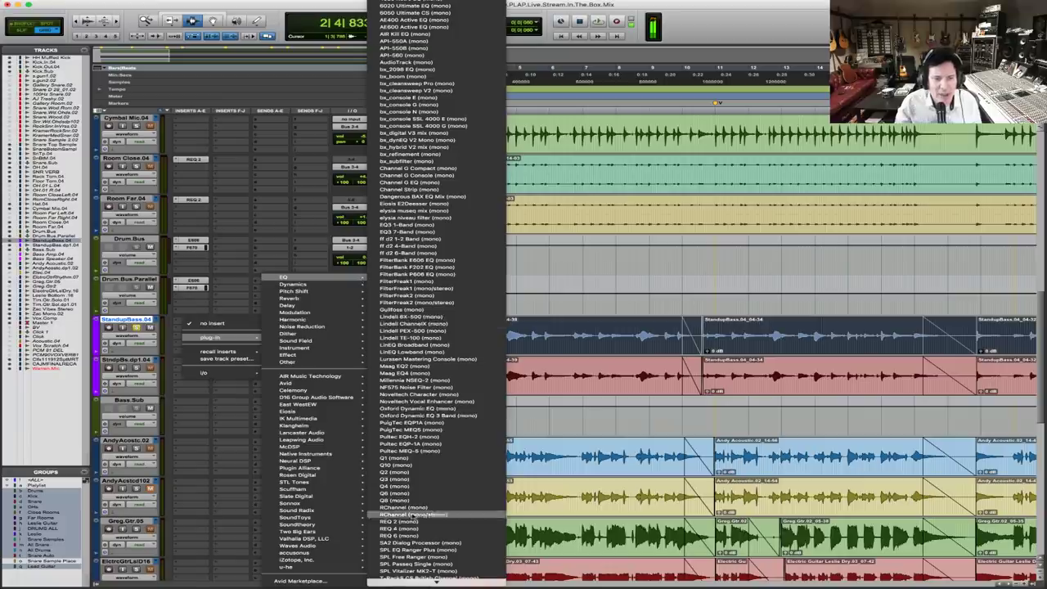
left_click(428, 425)
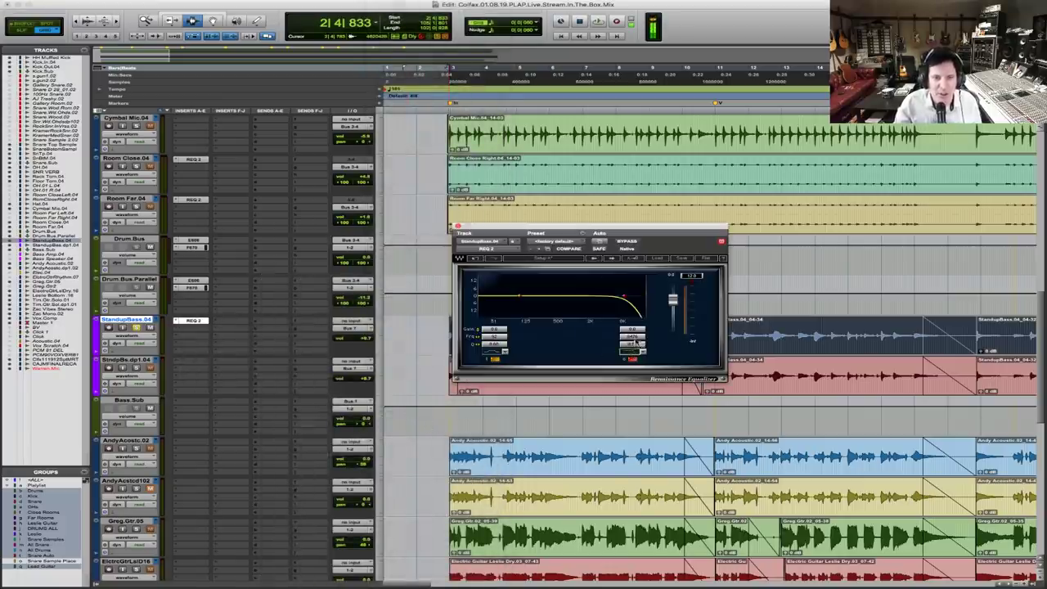
left_click_drag(604, 295, 557, 295)
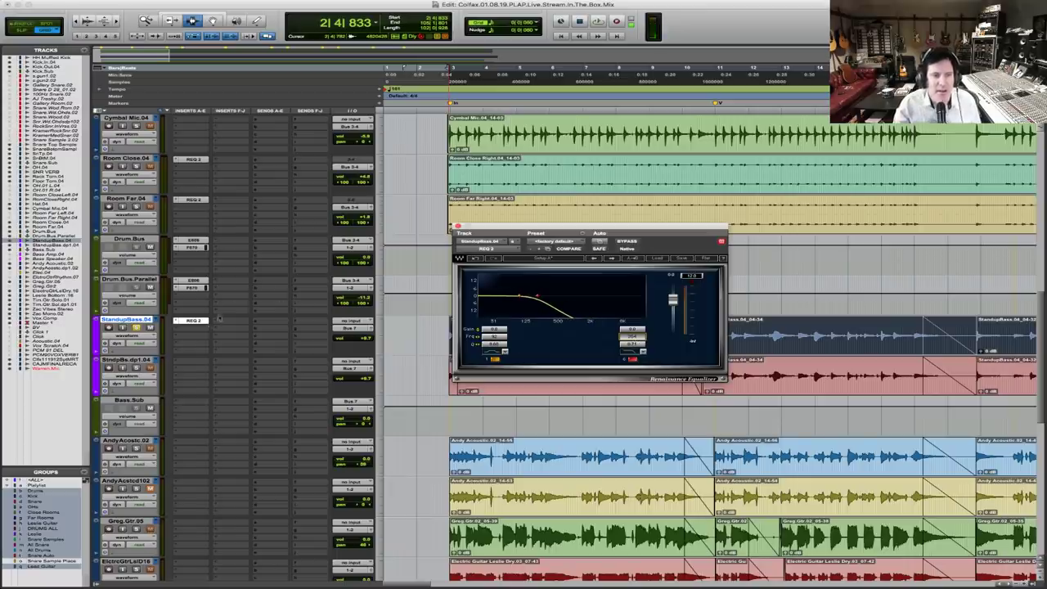
key("space")
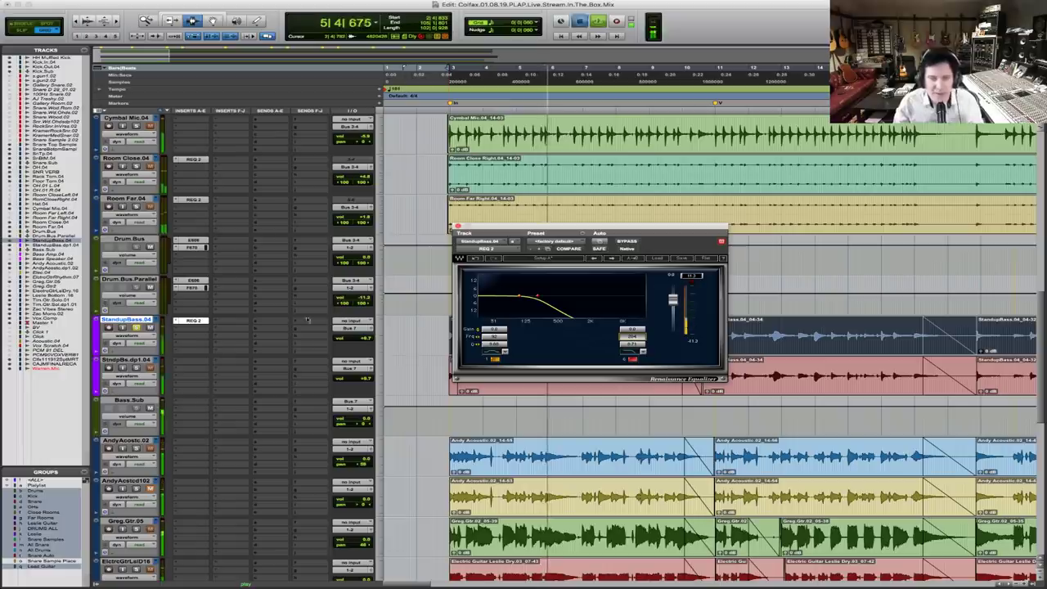
key("space")
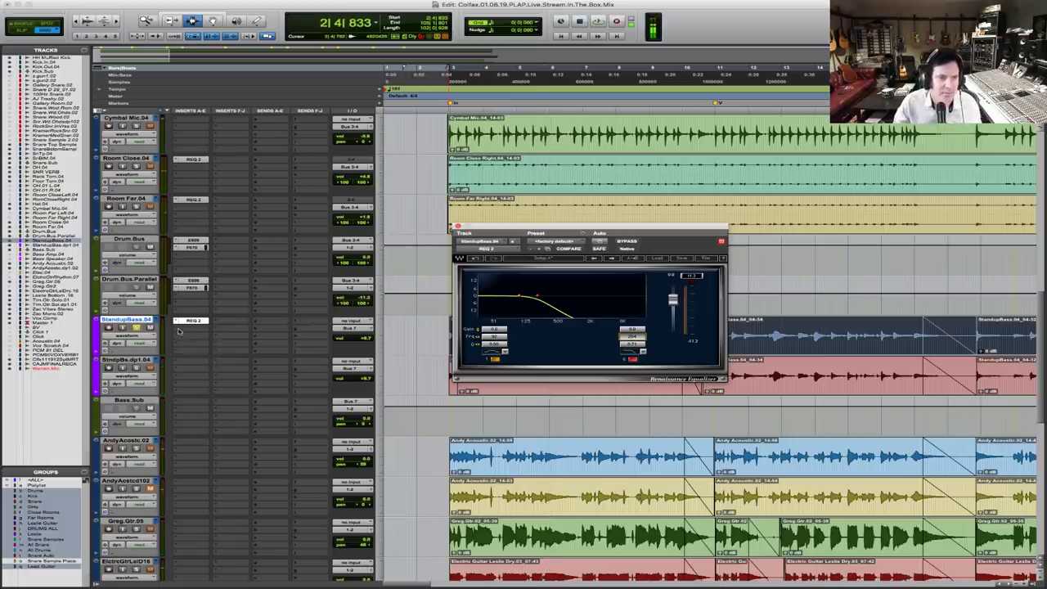
Insert a mono C4 on StandupBass.04, solo its low band with the low crossover at 250 Hz and audition it
left_click(179, 330)
mouse_move(204, 344)
mouse_move(334, 285)
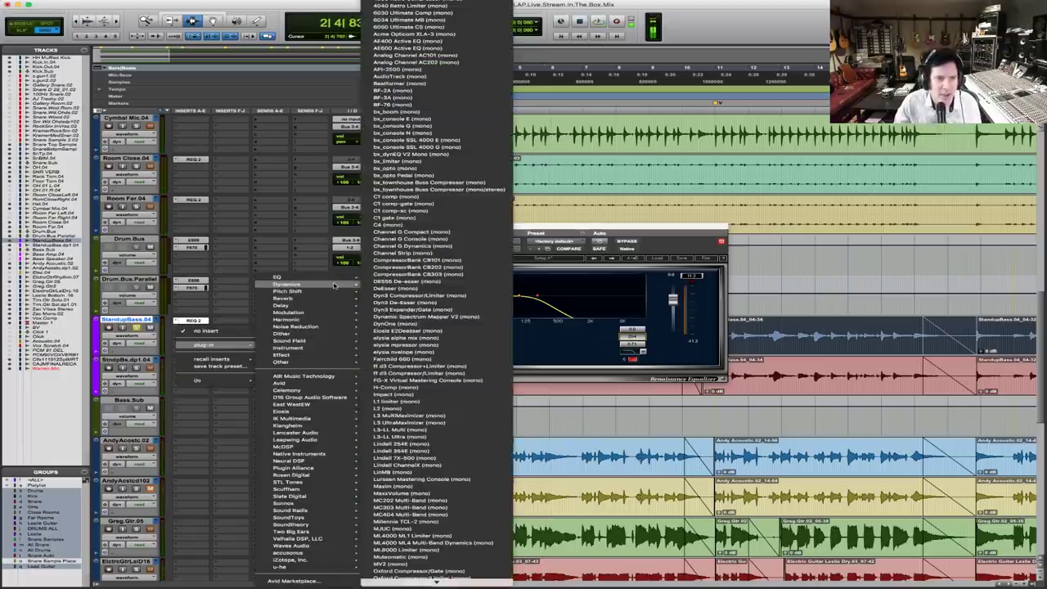
left_click(460, 222)
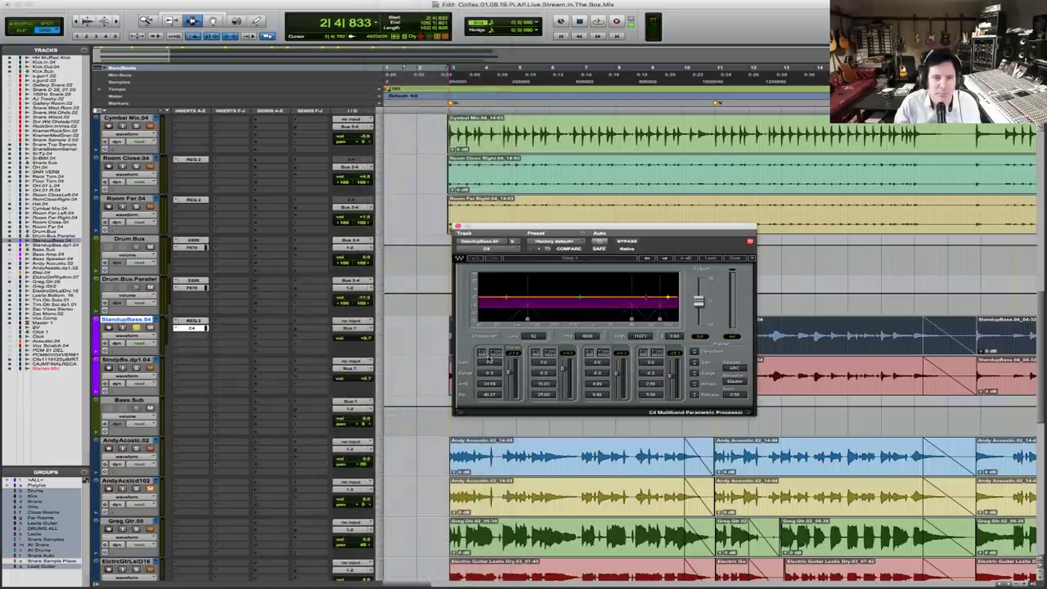
left_click(480, 353)
left_click_drag(534, 337, 534, 323)
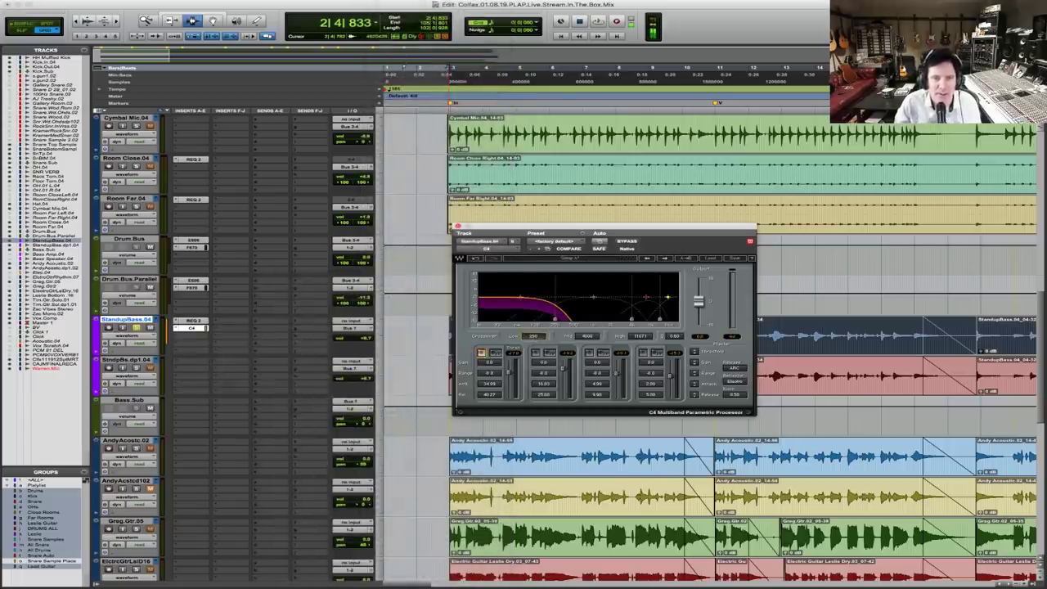
key("space")
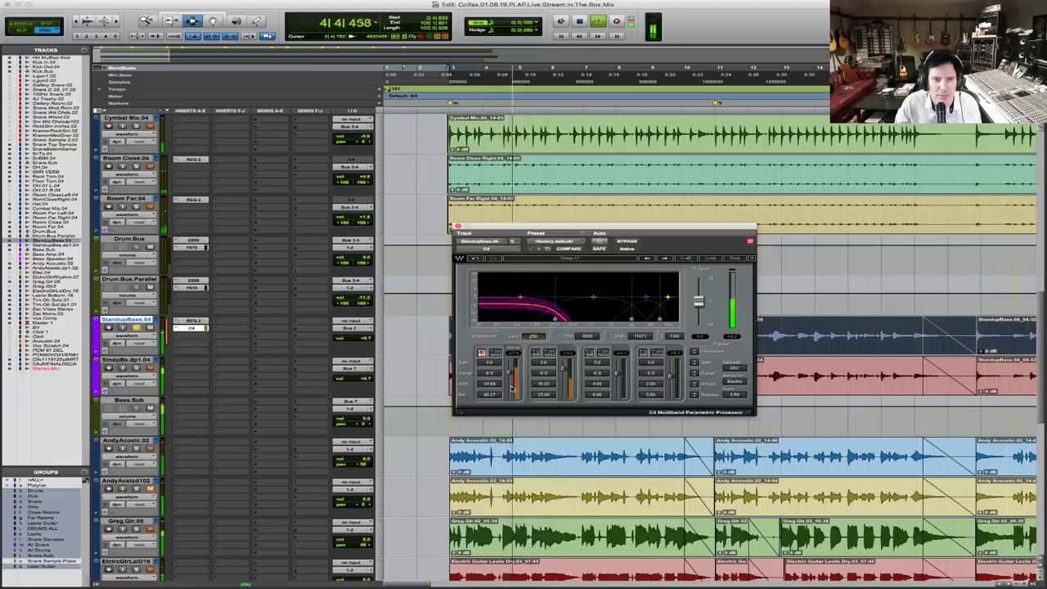
key("space")
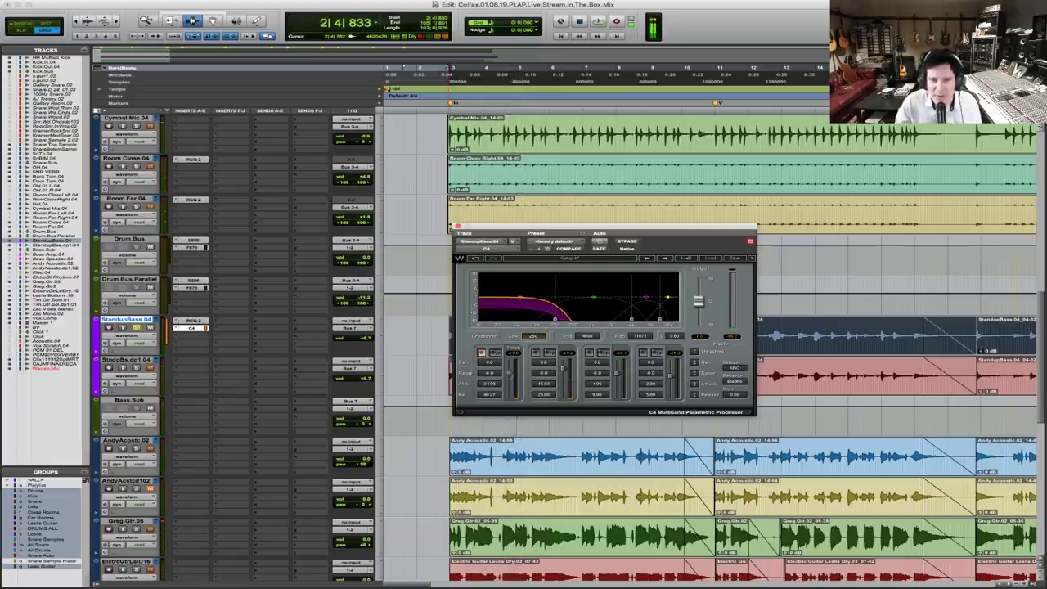
Raise StandupBass.04 to +12.0 dB and Bass.Sub to +4.2 dB while auditioning the bass from the intro
key("space")
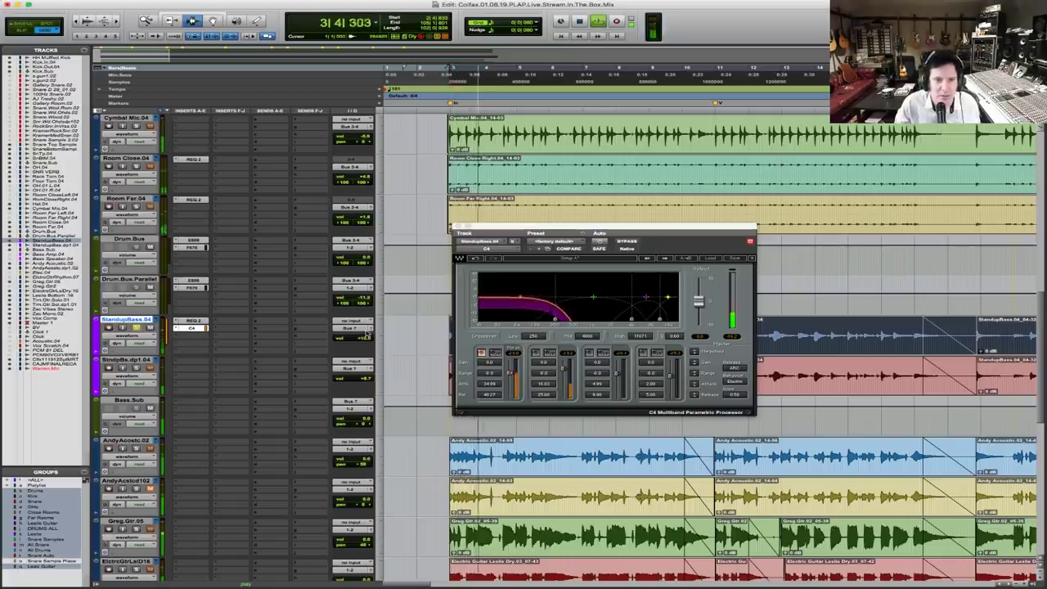
left_click(365, 413)
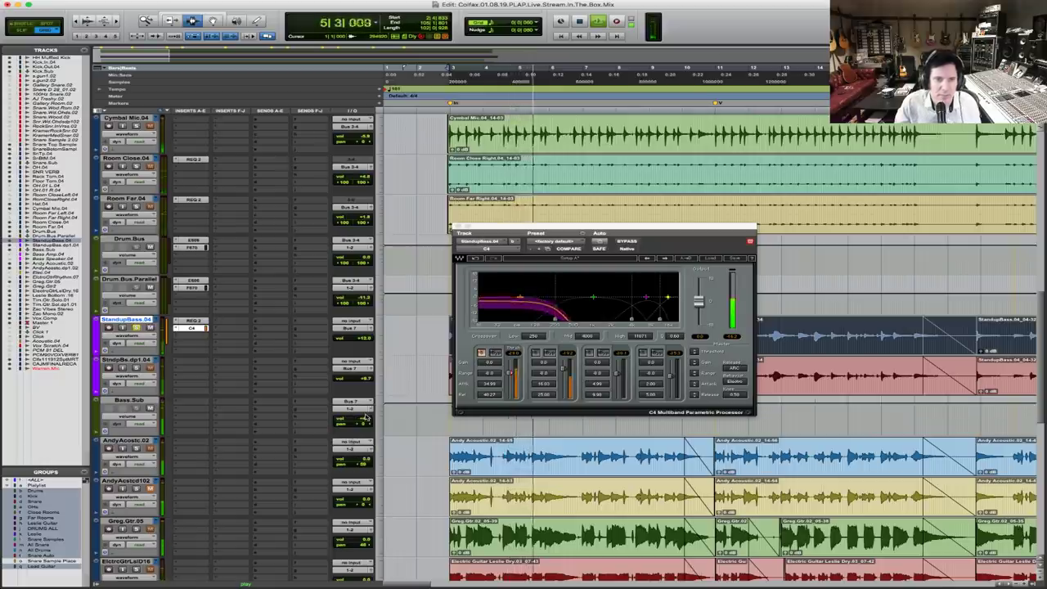
key("space")
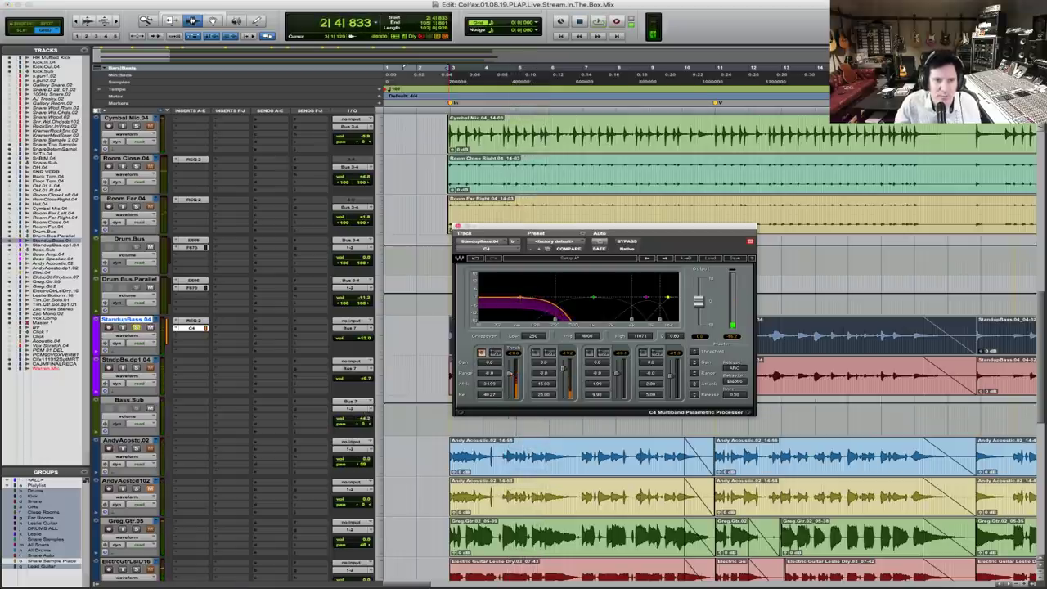
key("space")
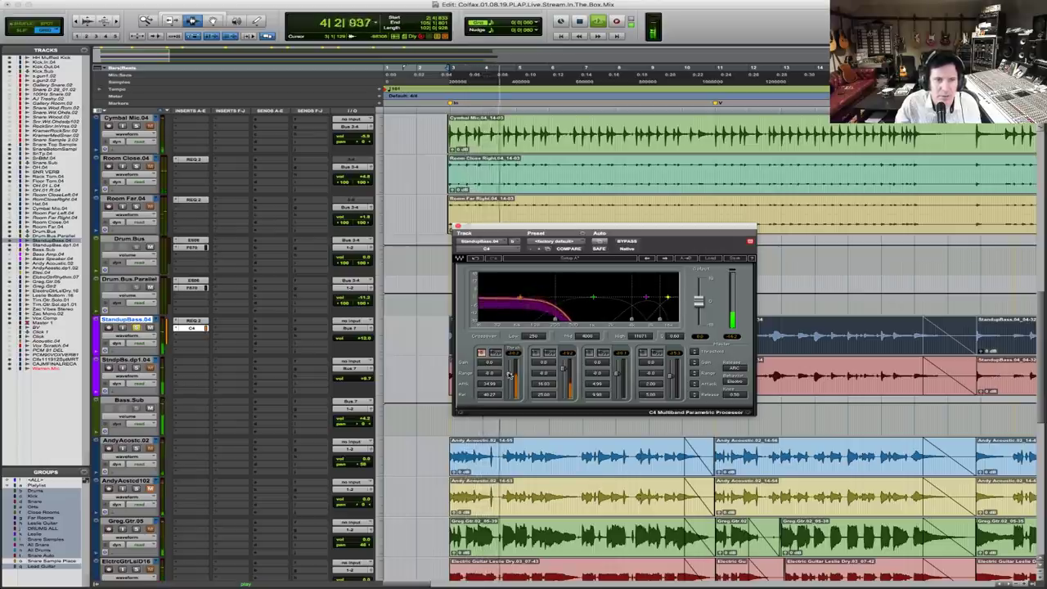
key("space")
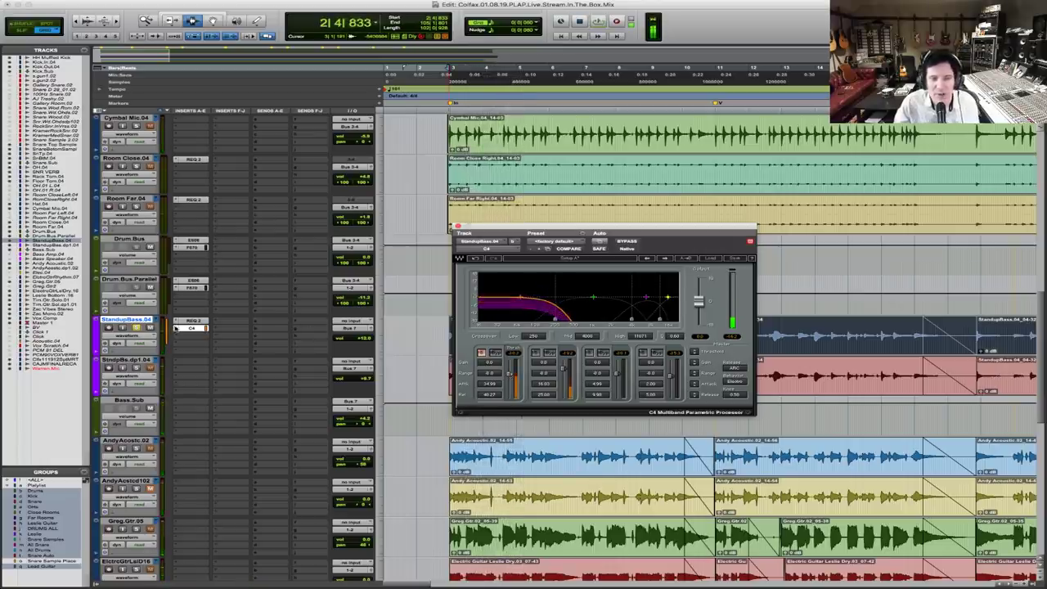
Duplicate the C4 into the next insert slot on StandupBass.04, audition it, and reset the track's volume to 0.0 dB
left_click(192, 328)
left_click(197, 337)
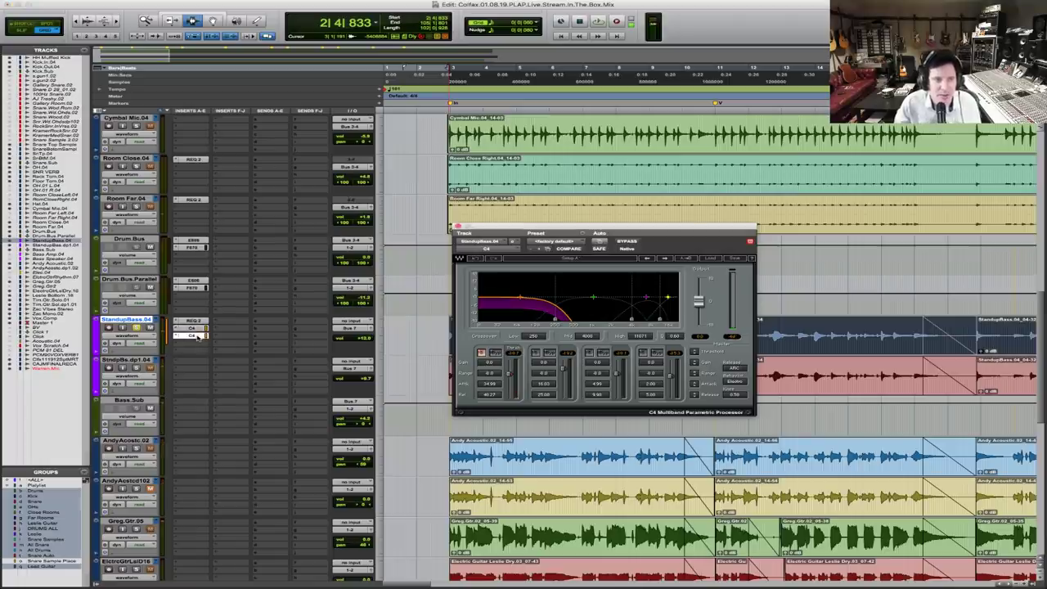
key("space")
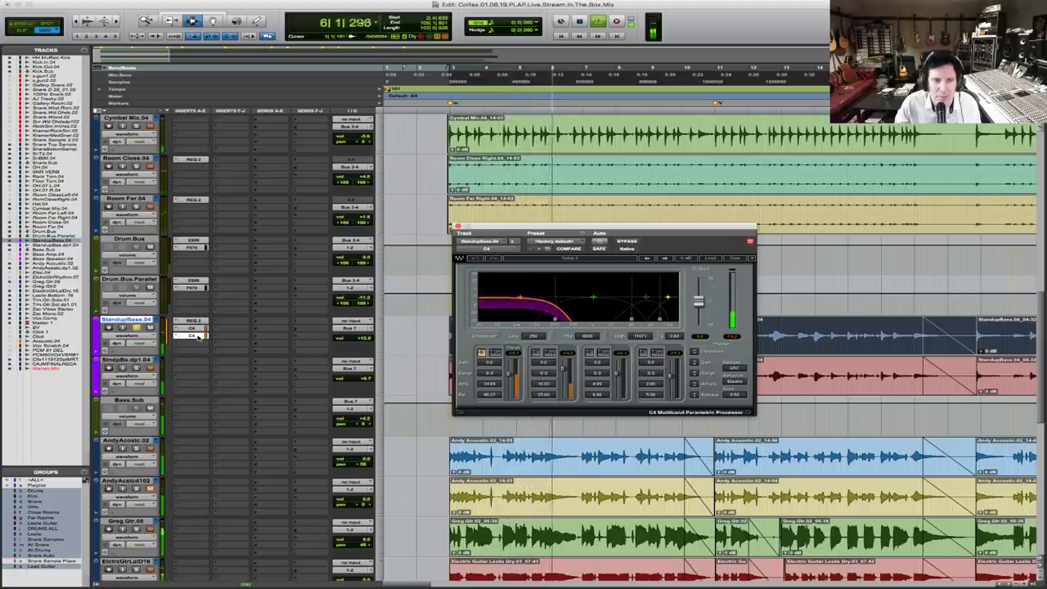
key("space")
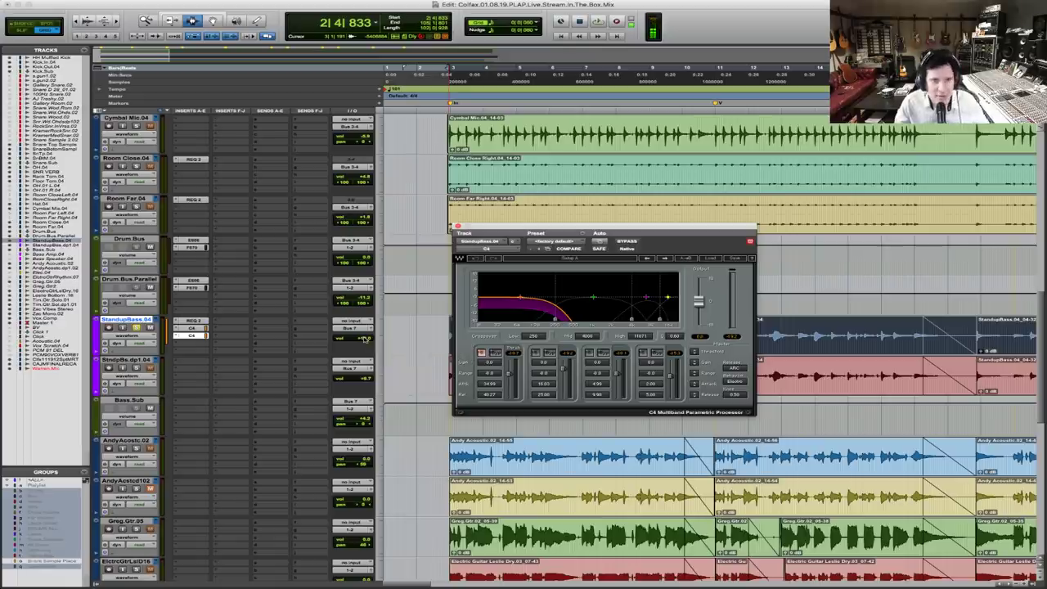
left_click(365, 338, "alt")
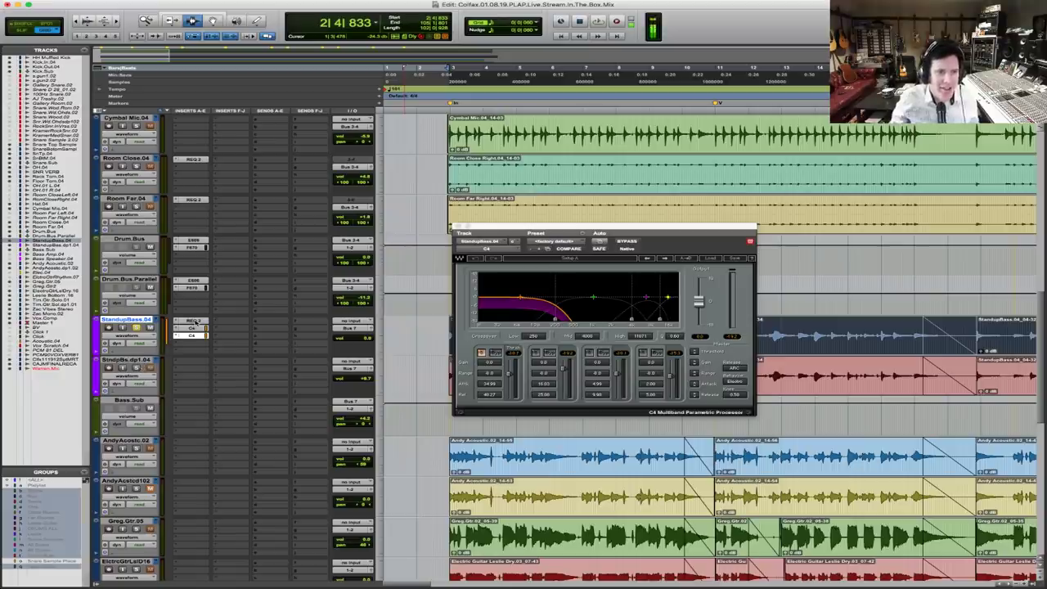
Copy the REQ 2 from StandupBass.04 to StndpBs.dp1.04, change it to a high-pass filter, solo that track and audition the split bass
left_click(194, 322)
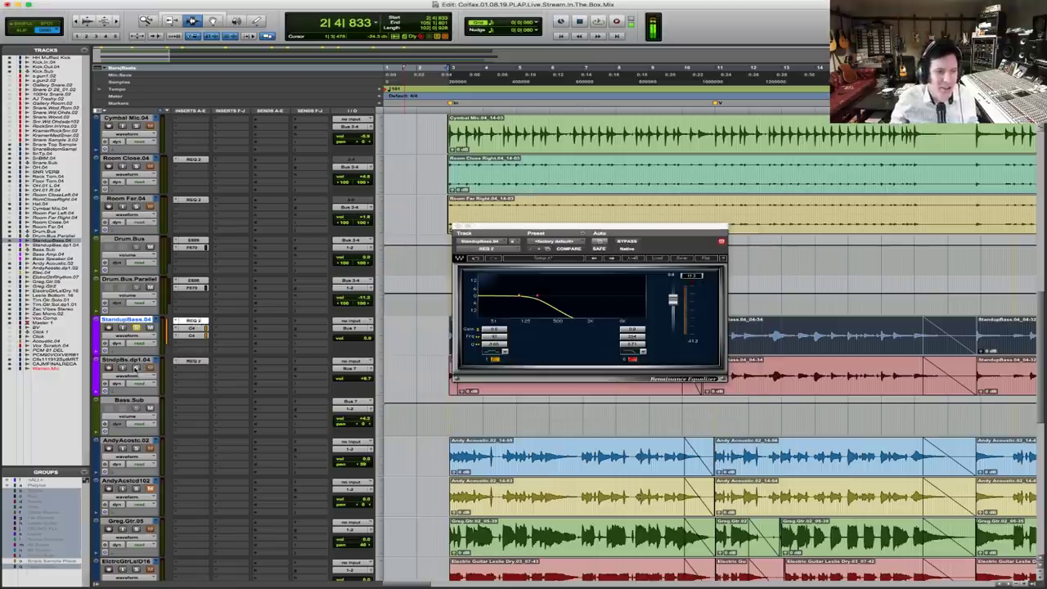
left_click(191, 361)
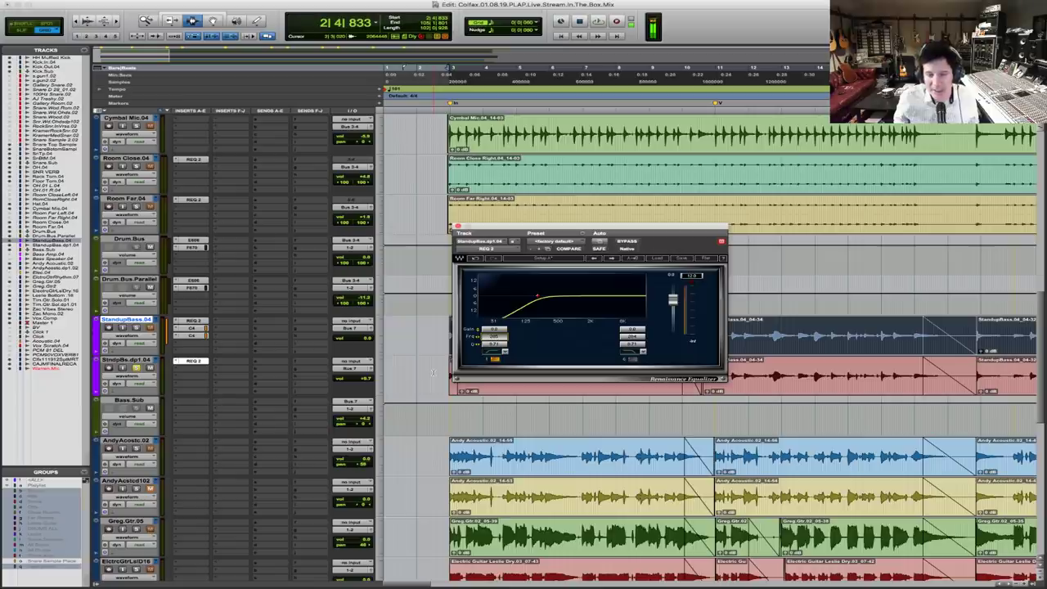
key("space")
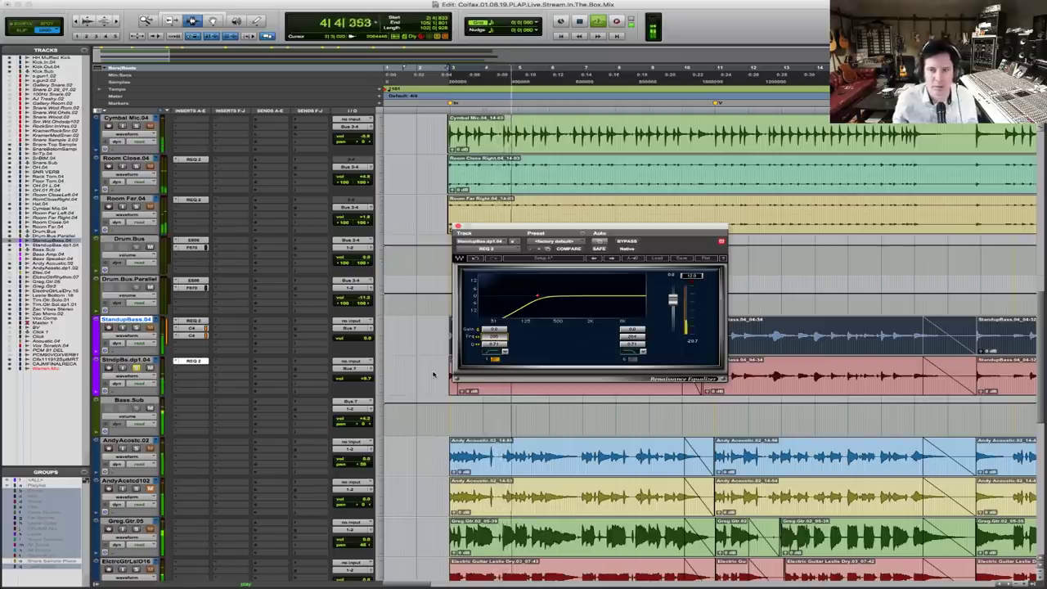
key("space")
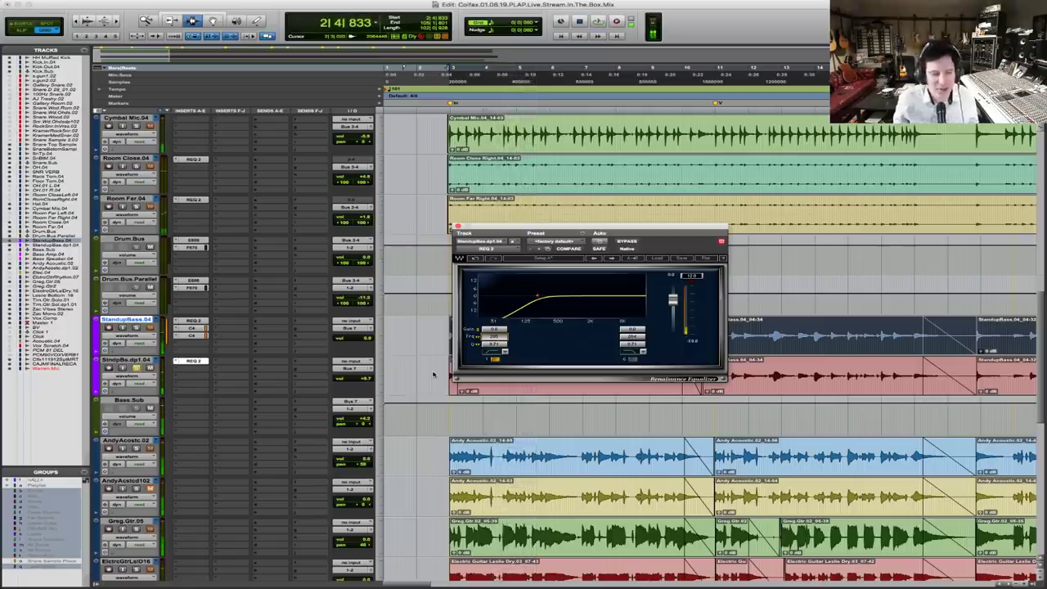
key("space")
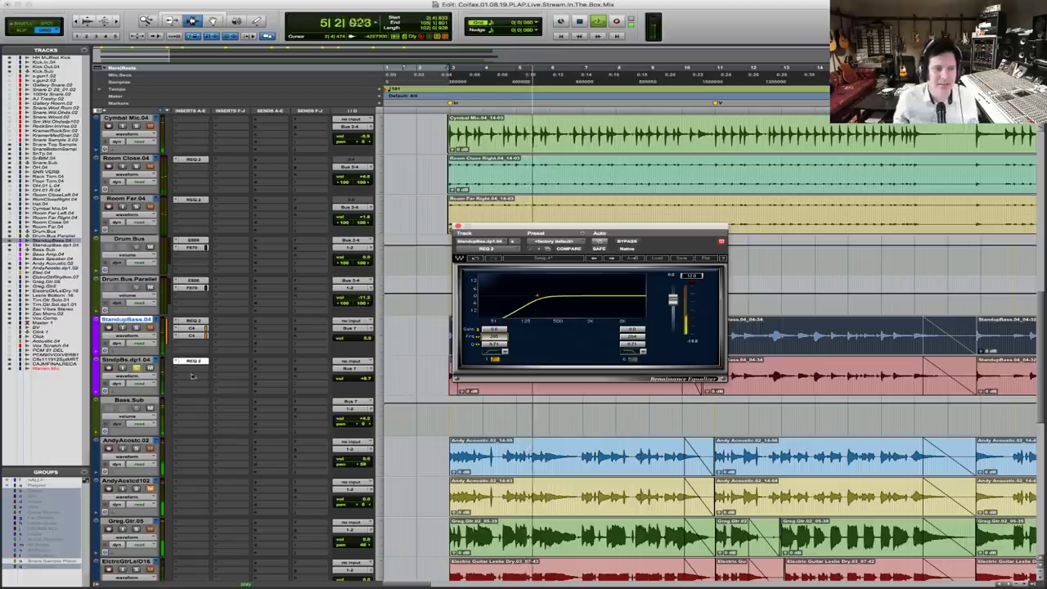
key("space")
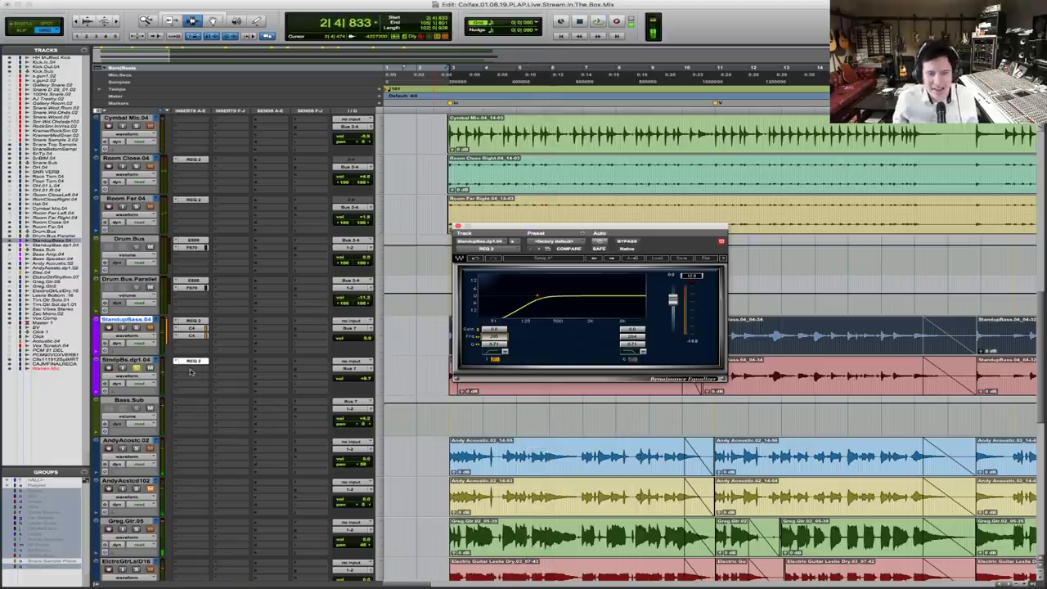
Insert a mono TR5 Black 76 limiter from IK Multimedia after the REQ 2 on StndpBs.dp1.04
left_click(190, 374)
mouse_move(220, 385)
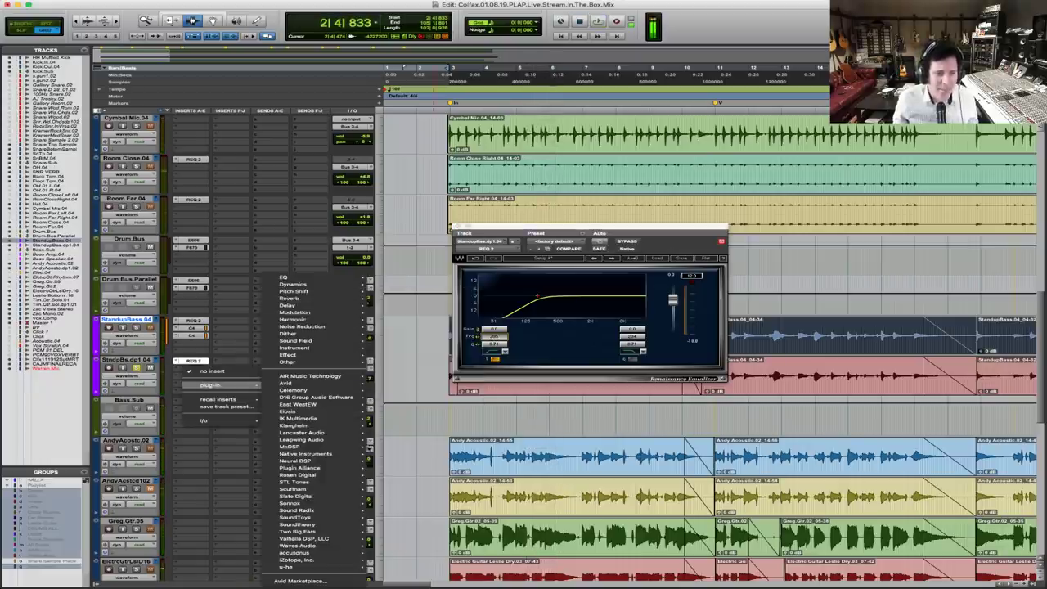
mouse_move(344, 419)
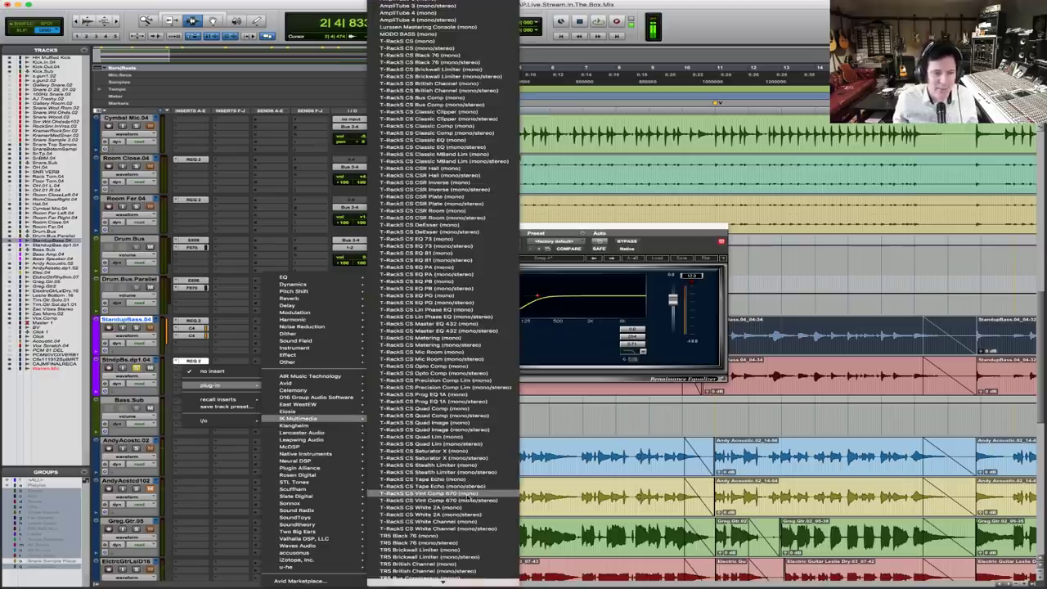
left_click(709, 329)
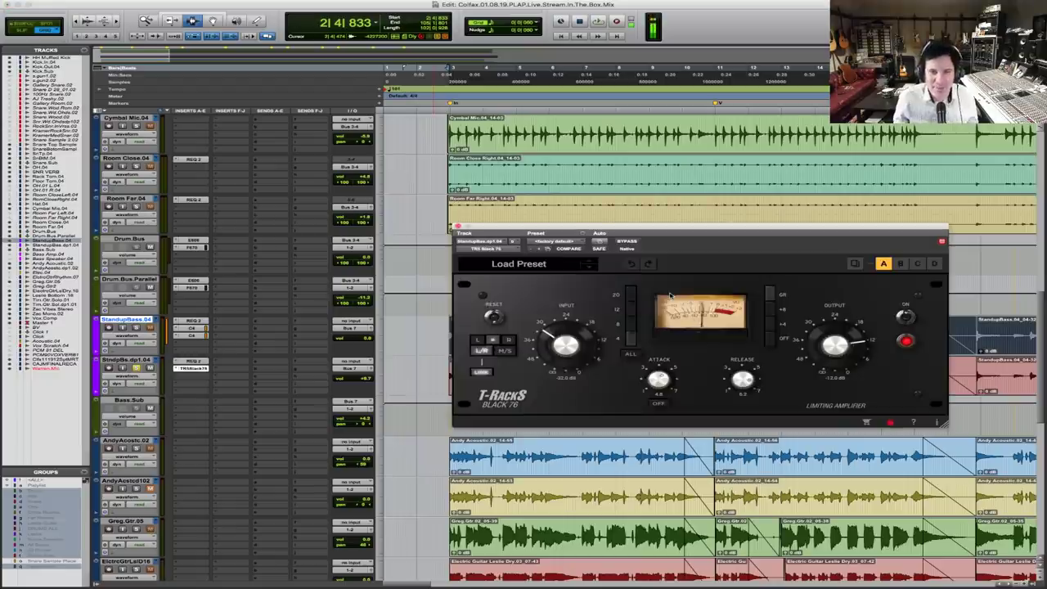
During playback, set the Black 76's attack to 4.7, release to 7.0, input to about -15 dB and output to about -20 dB
key("space")
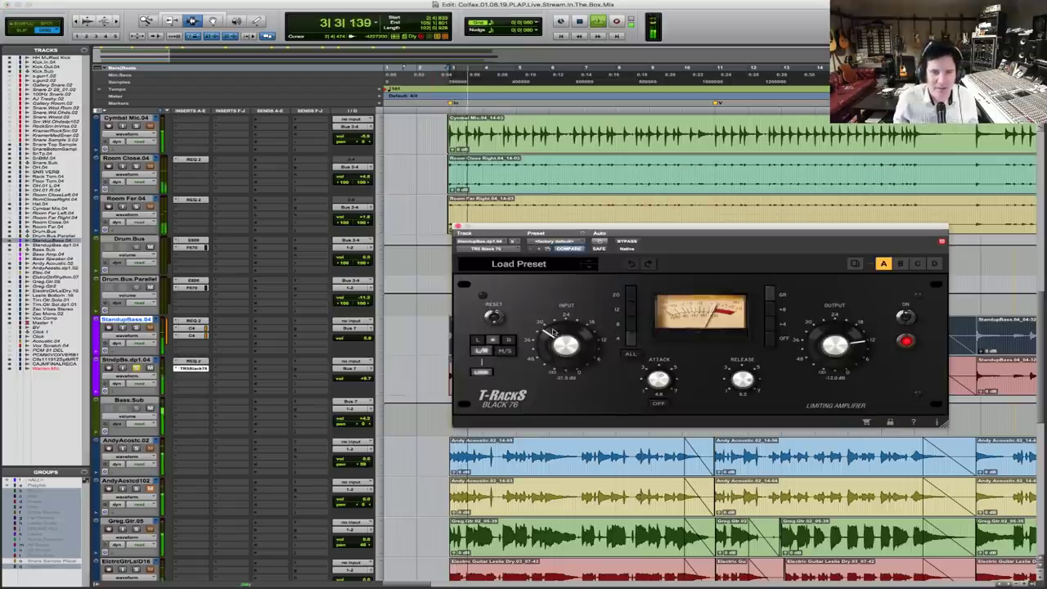
left_click_drag(554, 328, 556, 337)
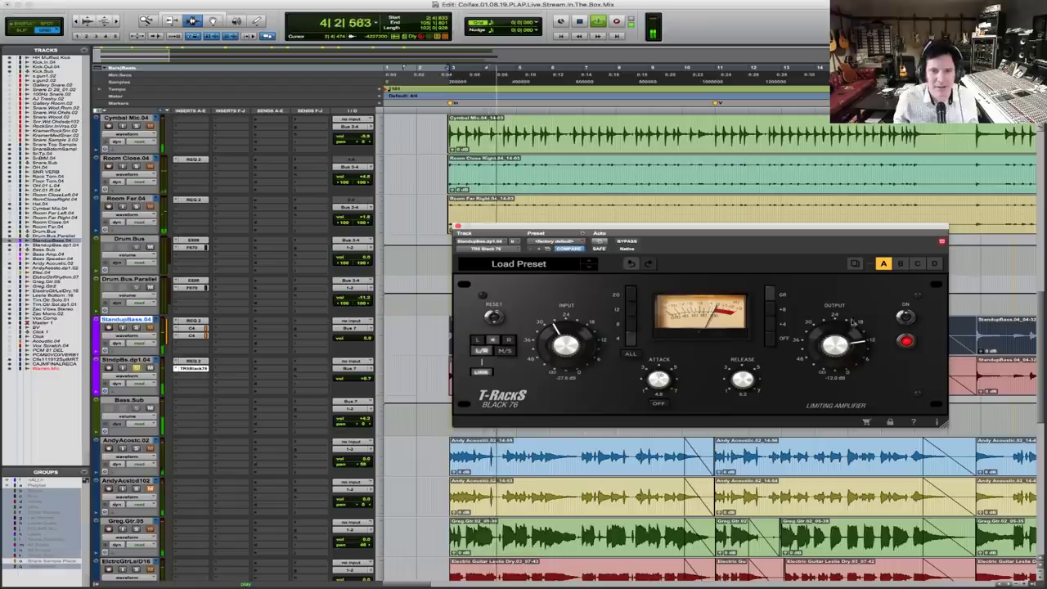
left_click_drag(763, 375, 760, 366)
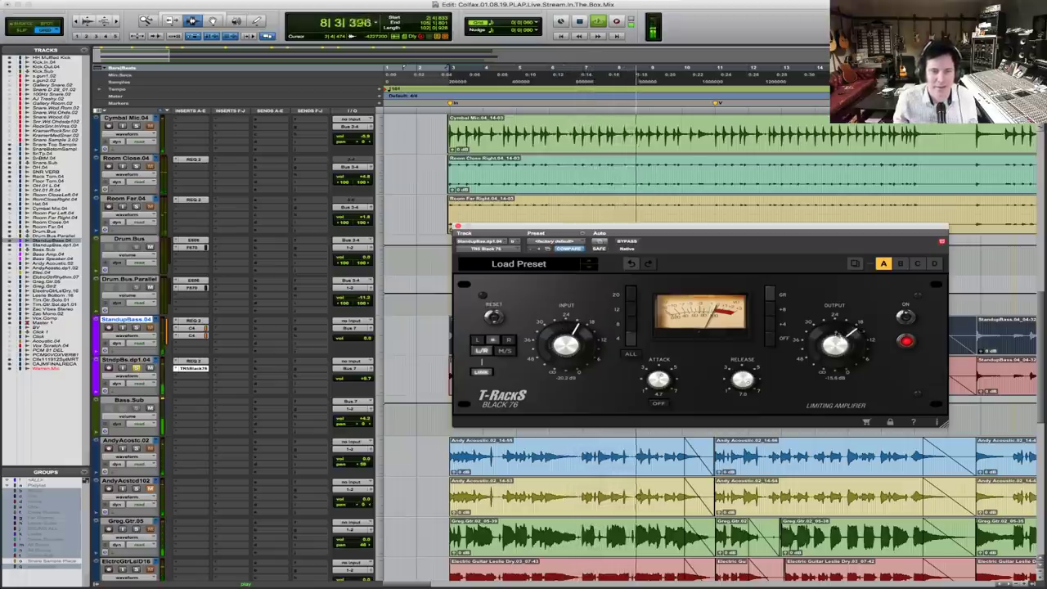
key("space")
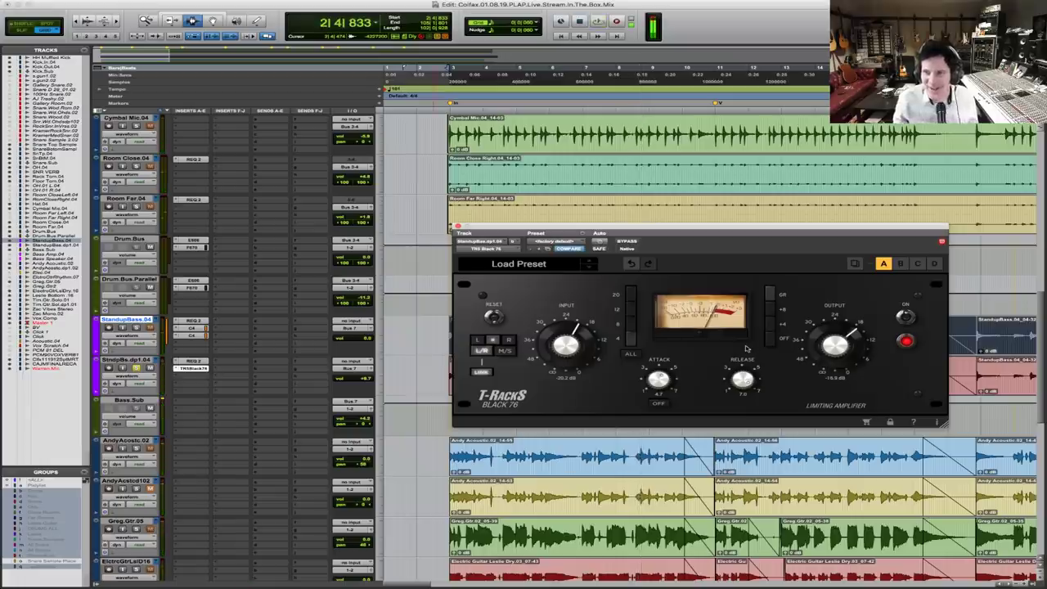
key("space")
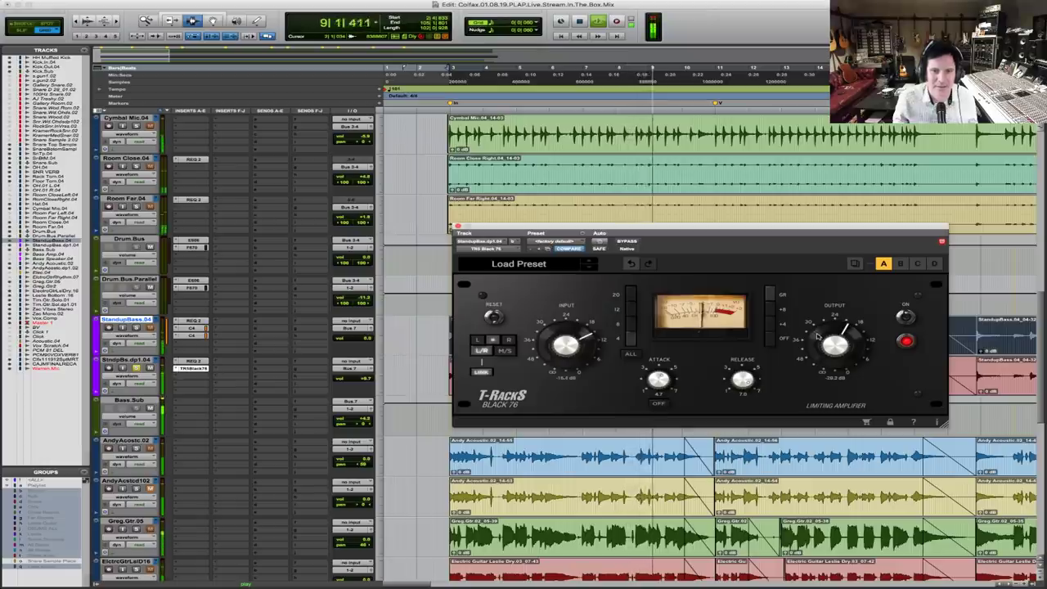
Solo StandupBass.04, balance its volume against the duplicate bass track at +1.8, and close the Black 76 window
left_click(141, 328)
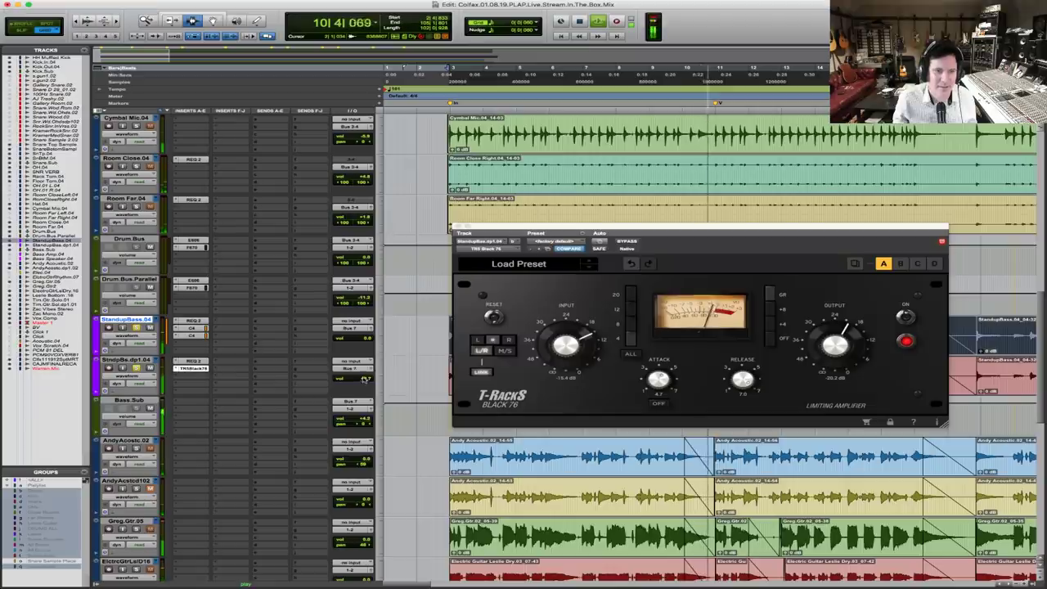
left_click_drag(357, 380, 357, 401)
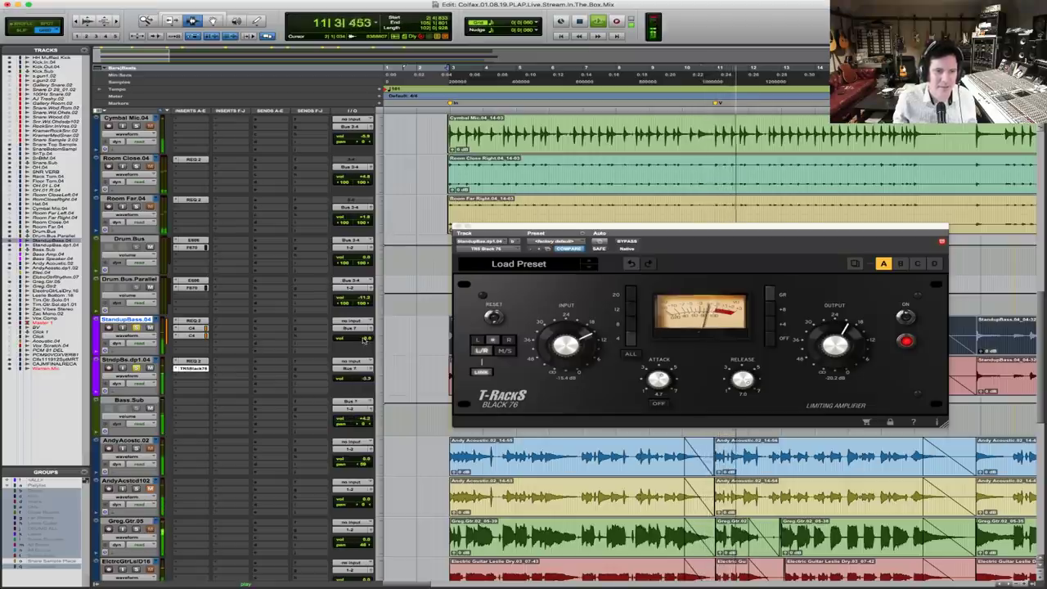
left_click_drag(364, 339, 363, 323)
left_click_drag(366, 378, 360, 384)
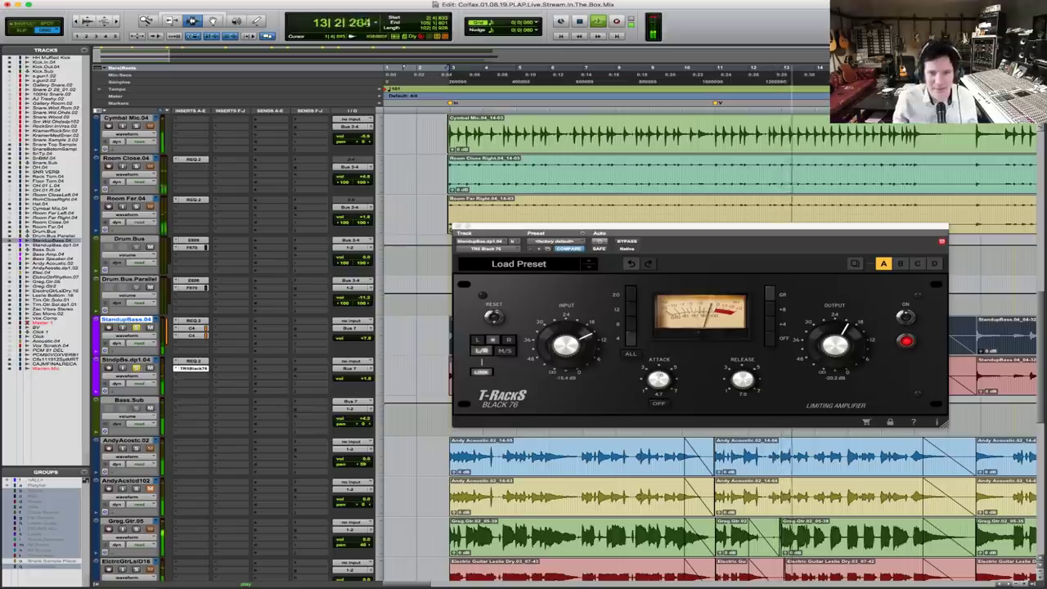
left_click(456, 226)
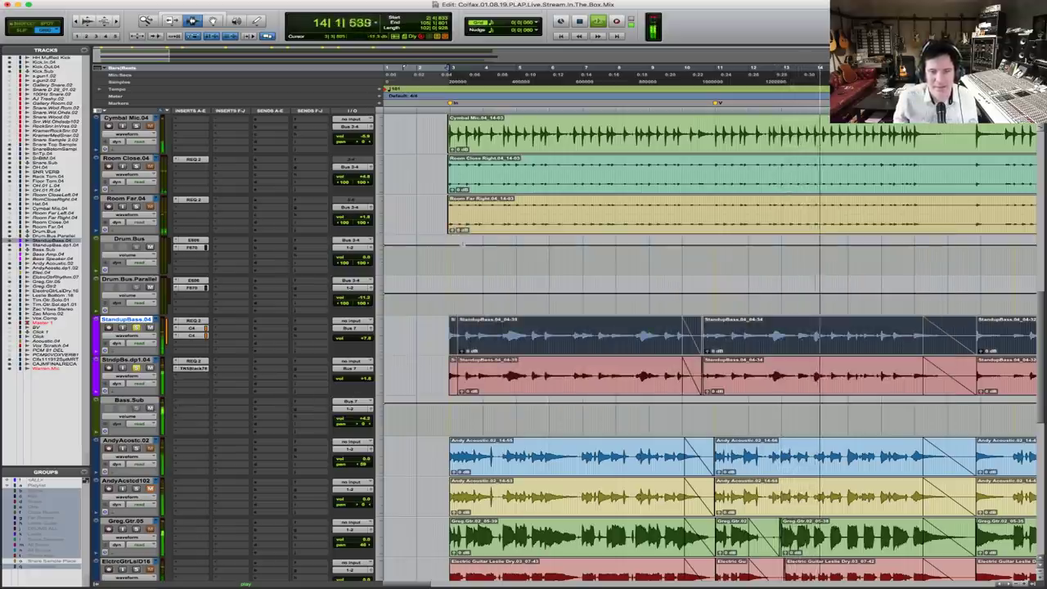
key("space")
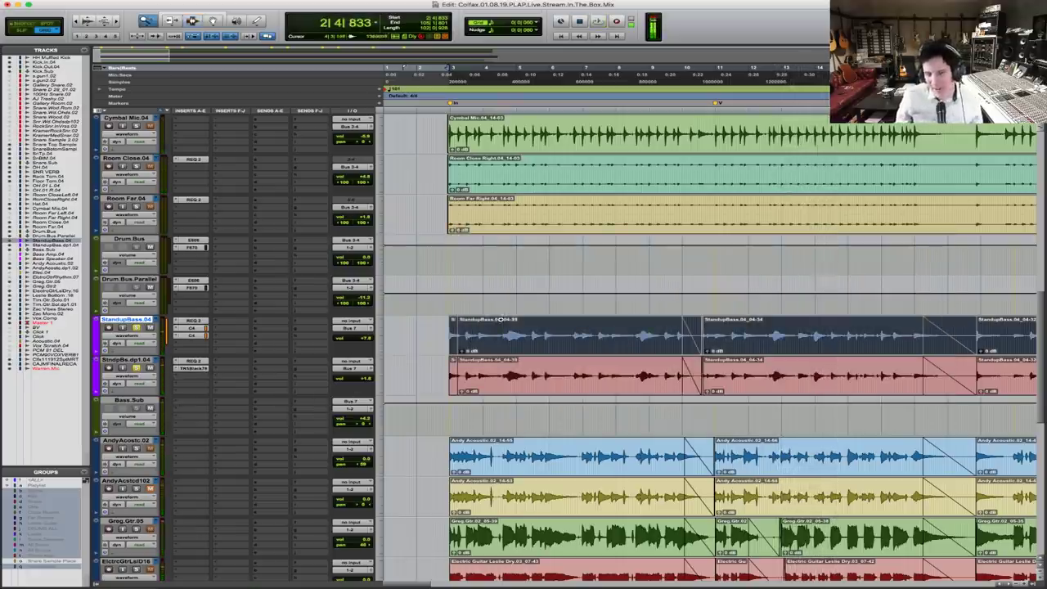
Zoom in on the start of the bass clips and raise StandupBass.04's volume to +10.2 during playback
left_click_drag(415, 343, 587, 352)
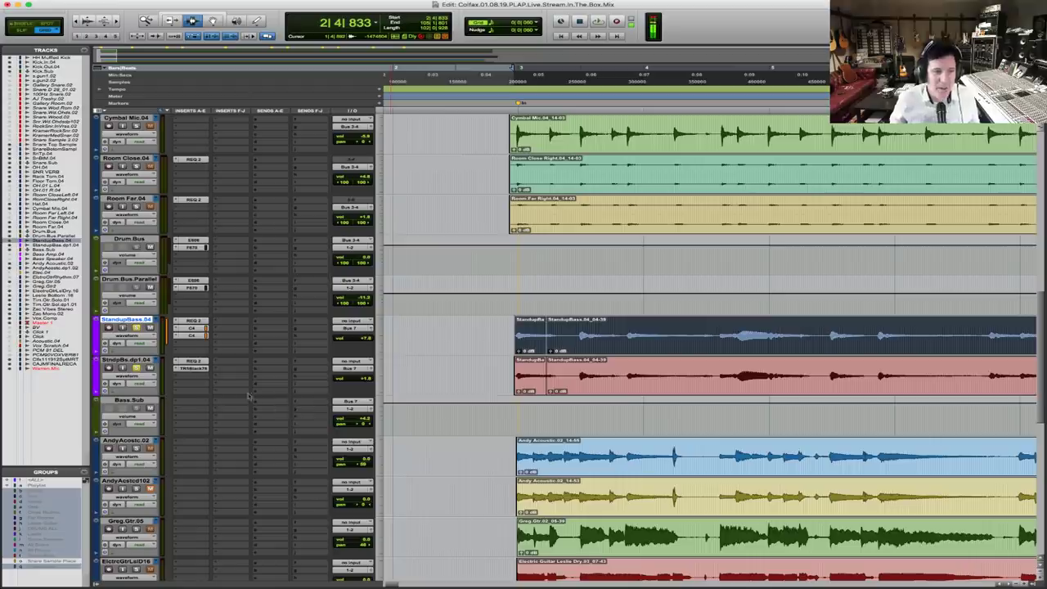
key("space")
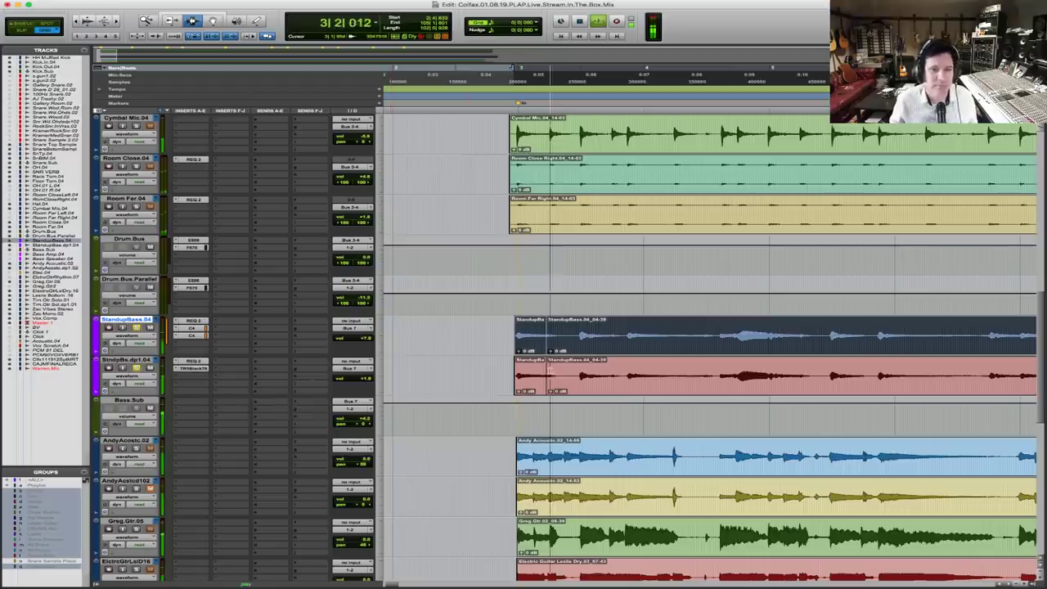
left_click(356, 337)
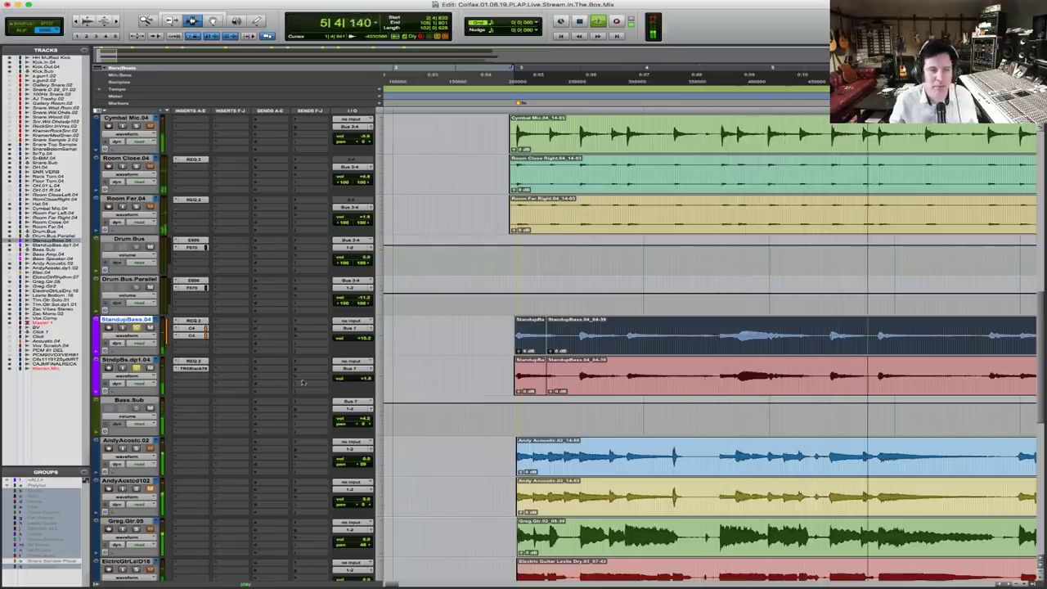
key("space")
Insert a mono REQ 2 equalizer on Bass.Sub and turn its low band into a high-pass filter
left_click(193, 403)
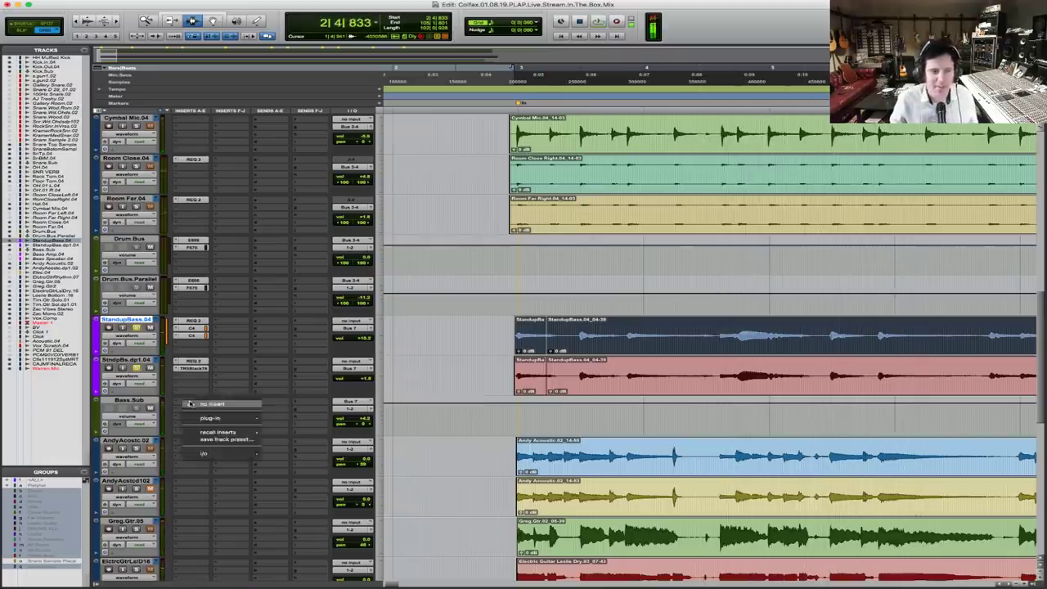
mouse_move(204, 419)
mouse_move(307, 285)
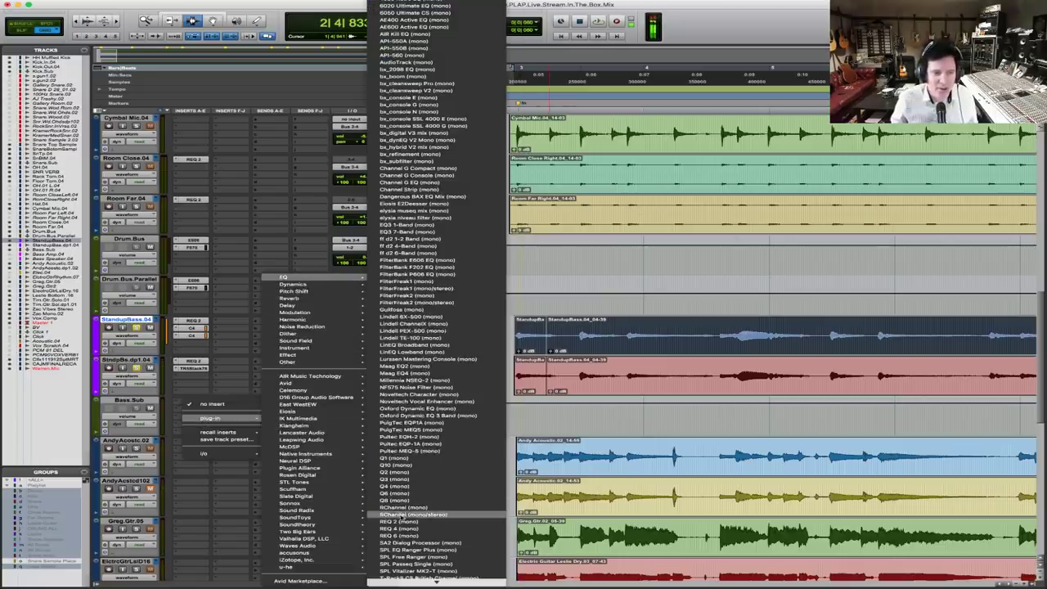
left_click(400, 521)
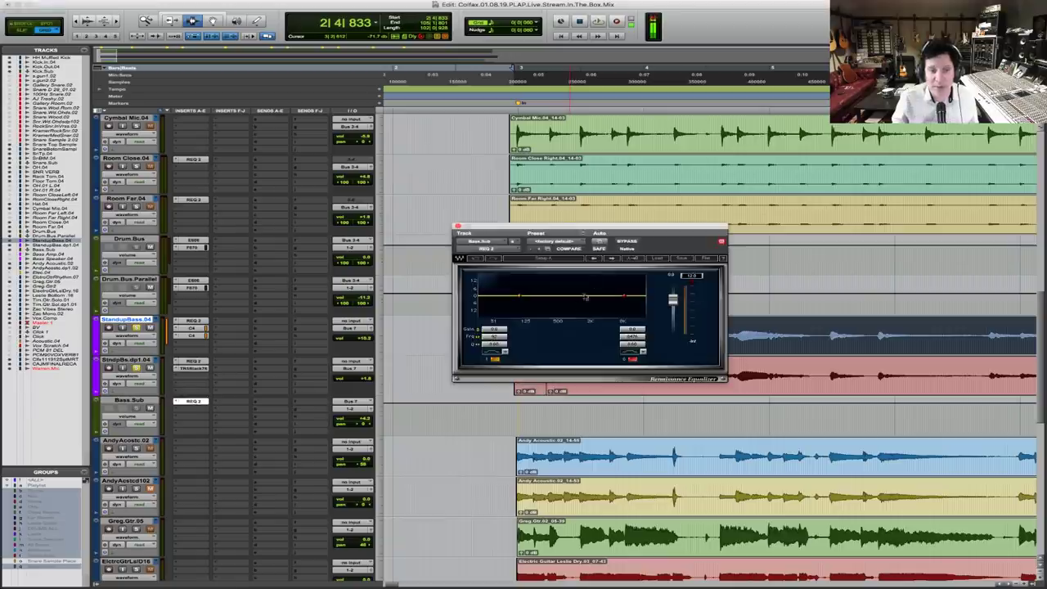
left_click(490, 354)
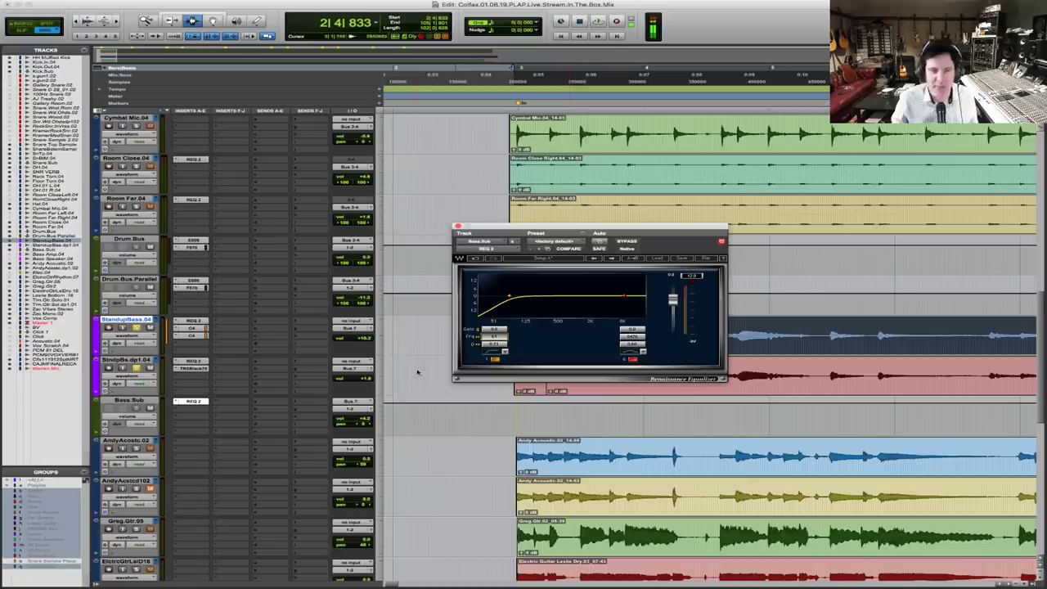
Insert mono RBass on Bass.Sub after the equalizer, lower its intensity, and audition the bass
left_click(177, 409)
mouse_move(216, 425)
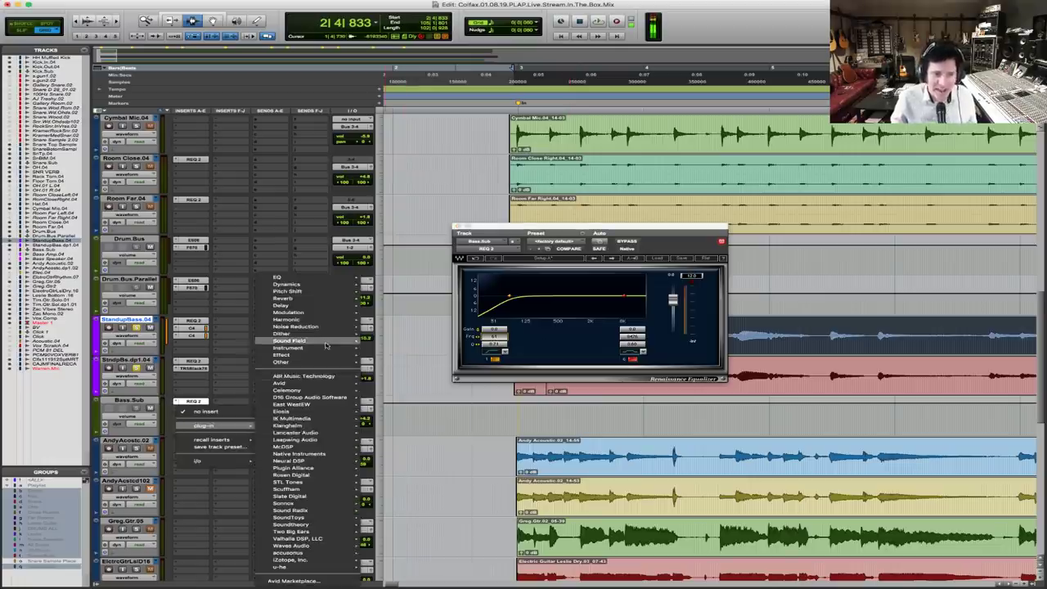
mouse_move(324, 363)
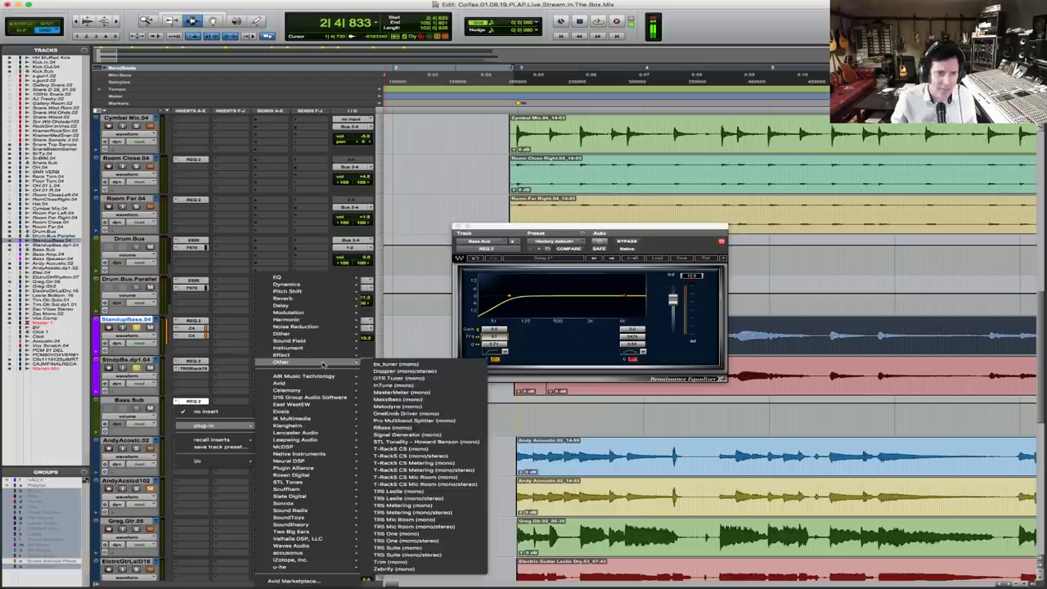
left_click(415, 428)
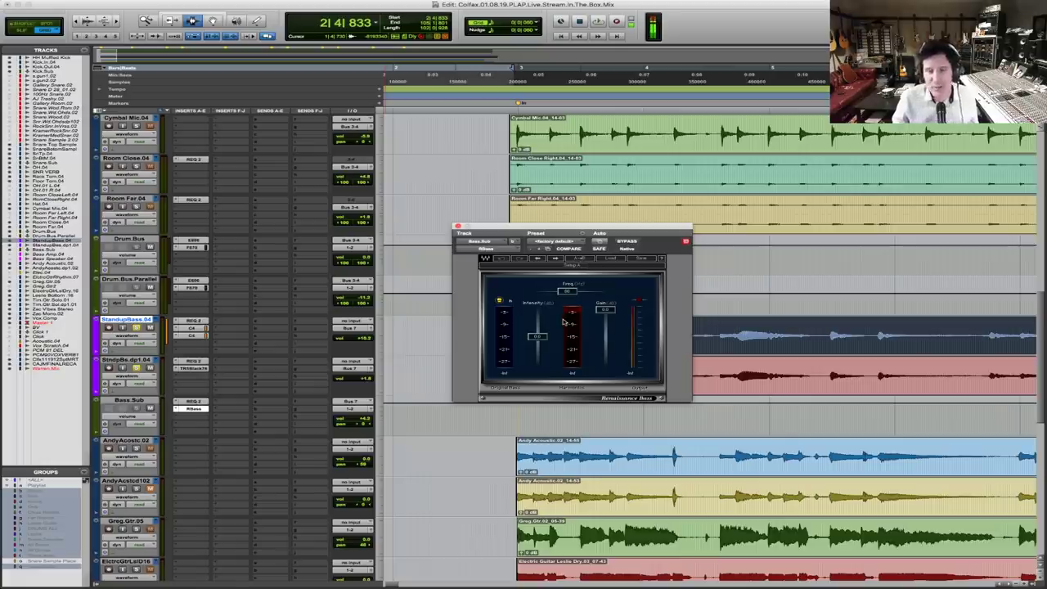
left_click_drag(538, 342, 537, 348)
key("space")
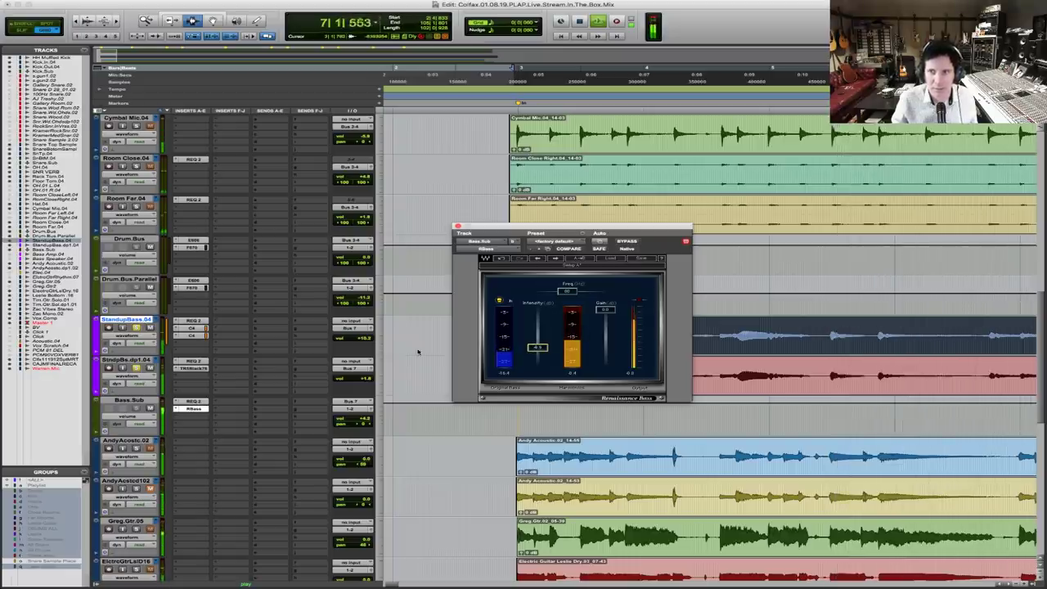
key("space")
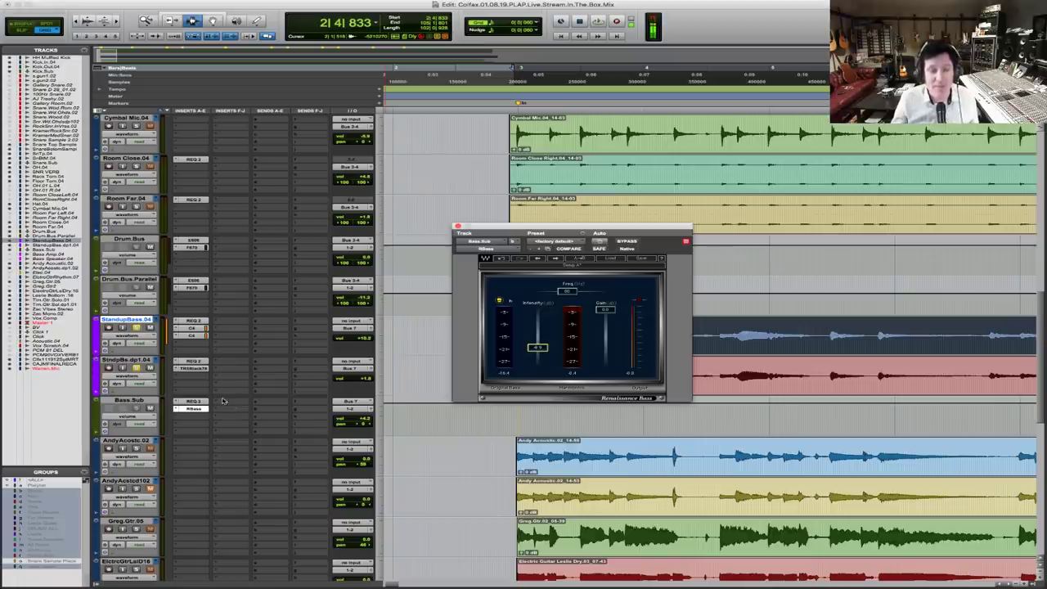
Insert mono MV2 as Bass.Sub's third plug-in, raise its low level and lower its high level during playback
left_click(182, 422)
mouse_move(225, 433)
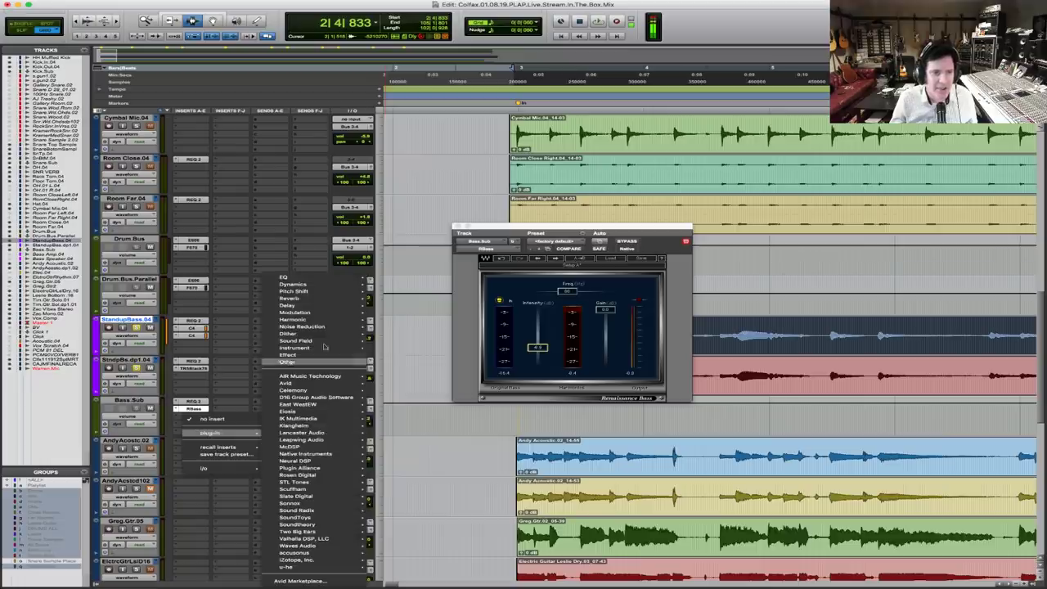
mouse_move(316, 360)
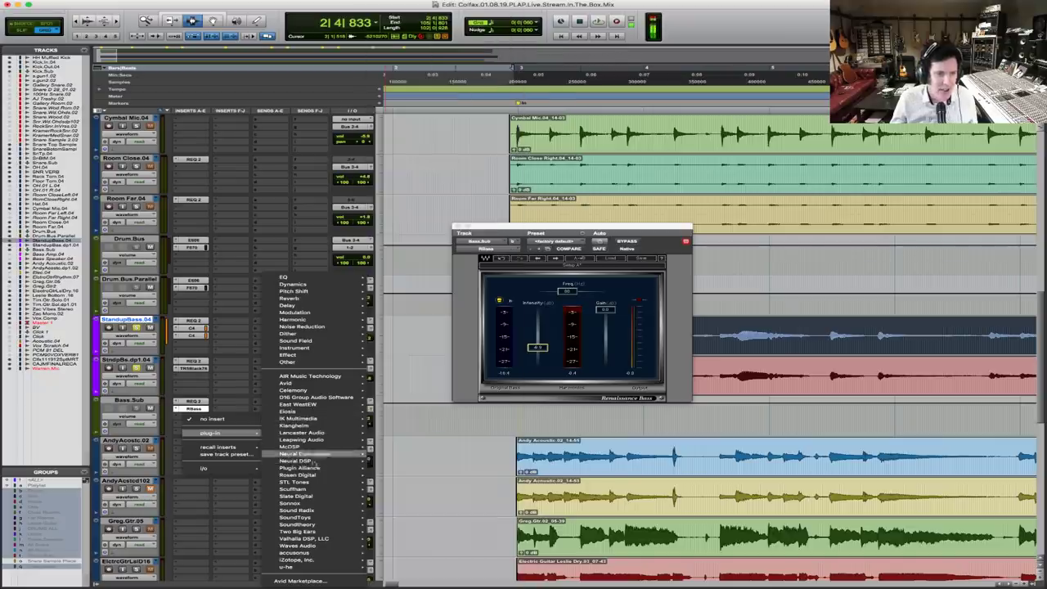
mouse_move(307, 497)
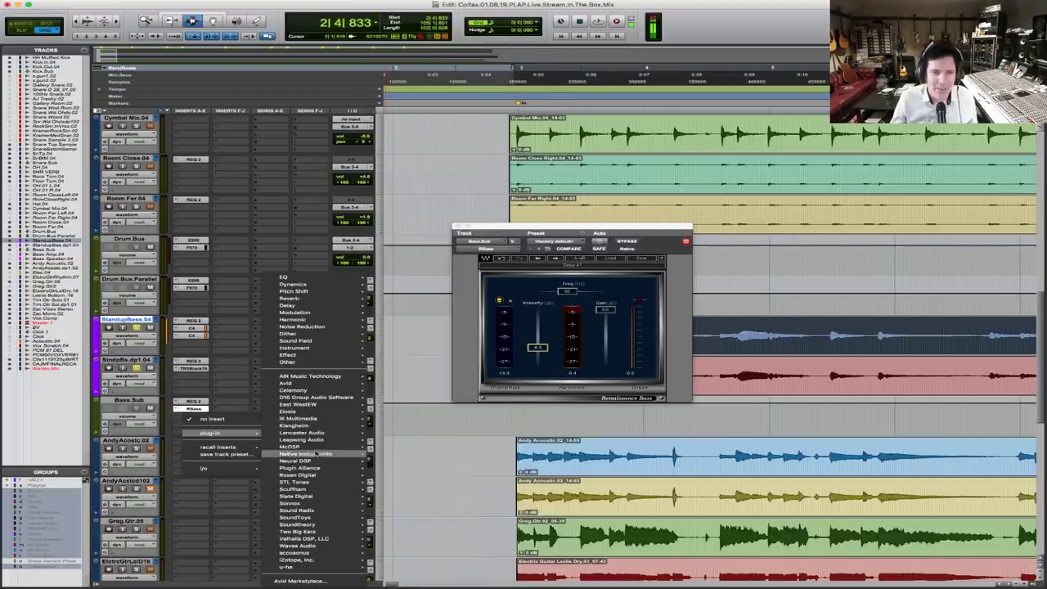
mouse_move(311, 413)
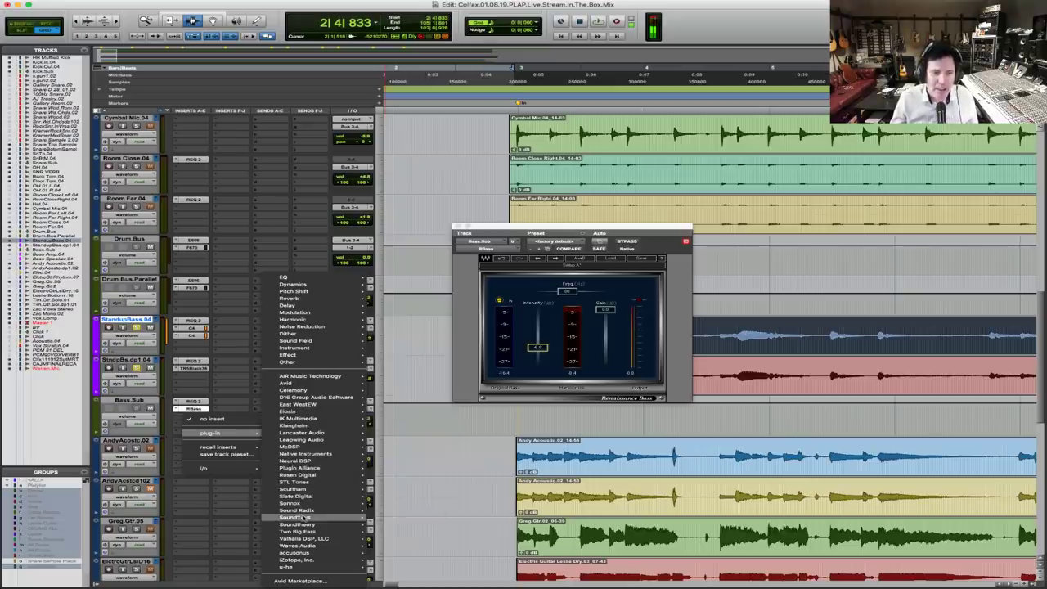
mouse_move(303, 546)
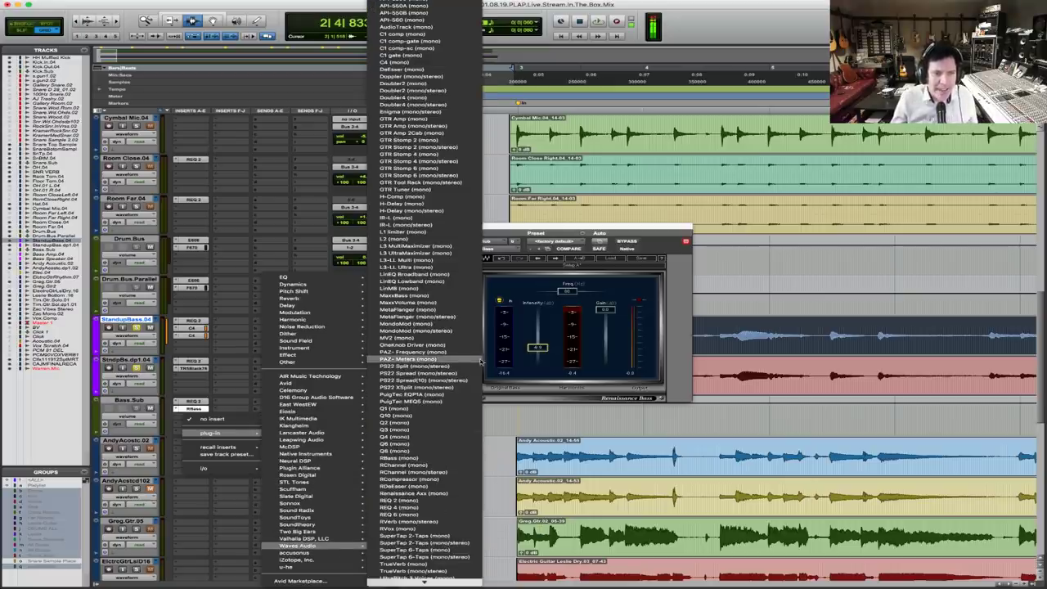
left_click(563, 357)
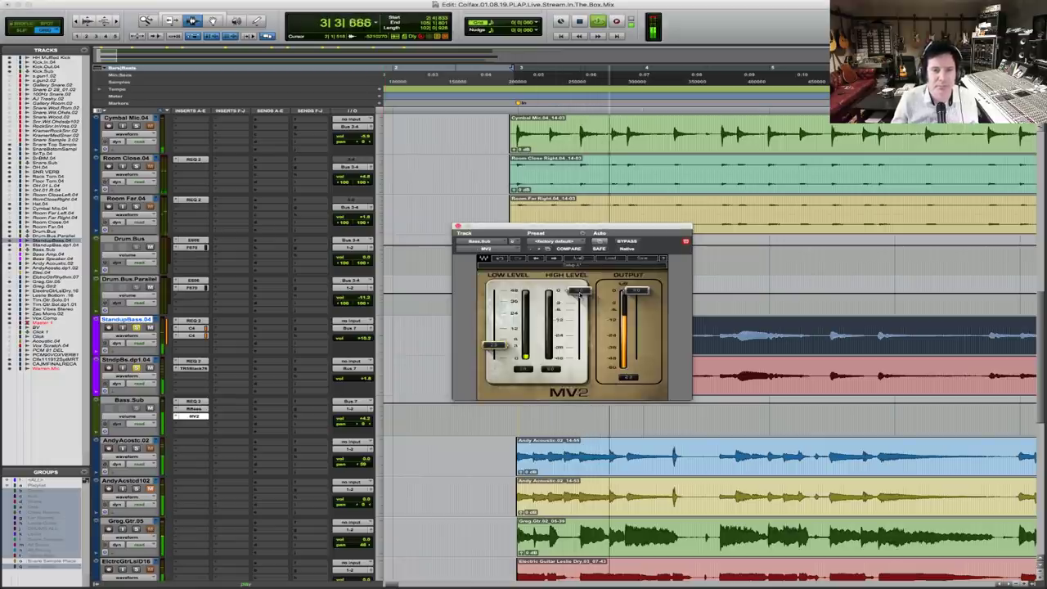
left_click_drag(579, 293, 575, 305)
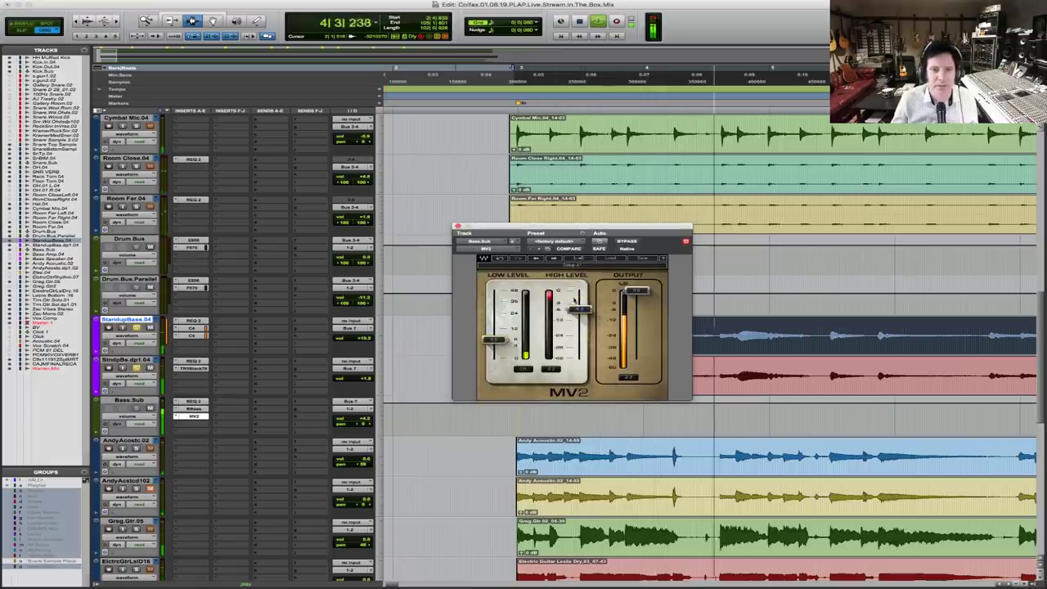
Solo the grouped drum tracks along with the bass and lower the MV2 output slightly
left_click(137, 207)
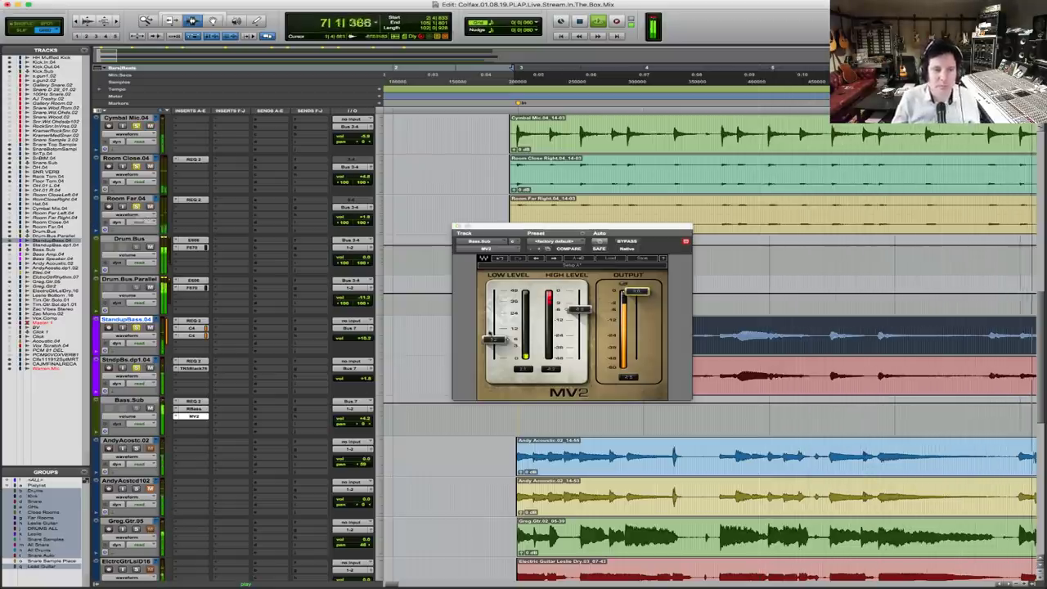
left_click(493, 337)
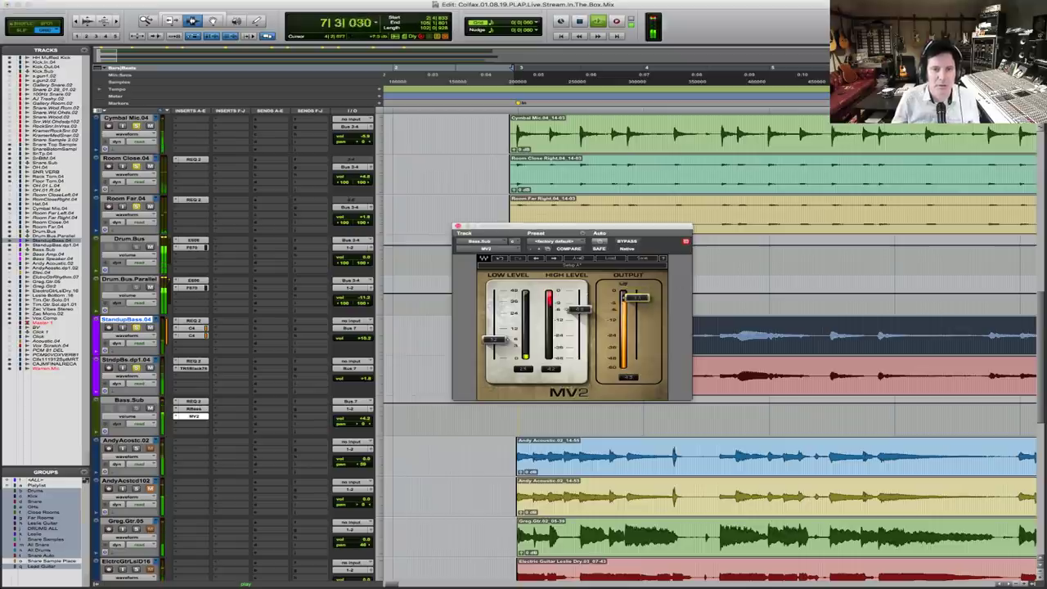
Set the Bass.Sub volume to +1.8 against the drums and close the MV2 window
left_click(364, 419)
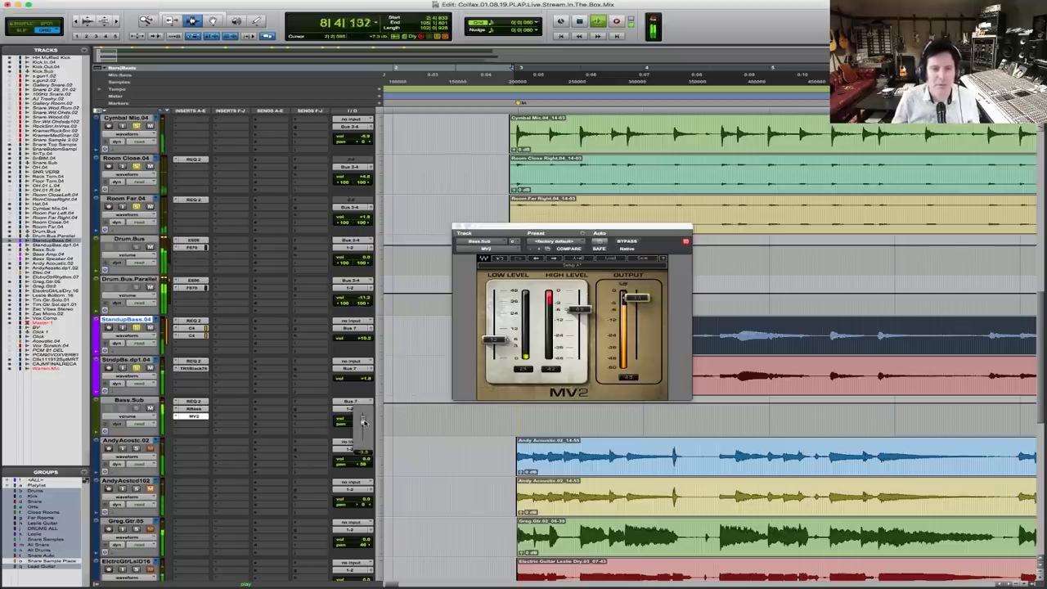
left_click_drag(364, 419, 365, 417)
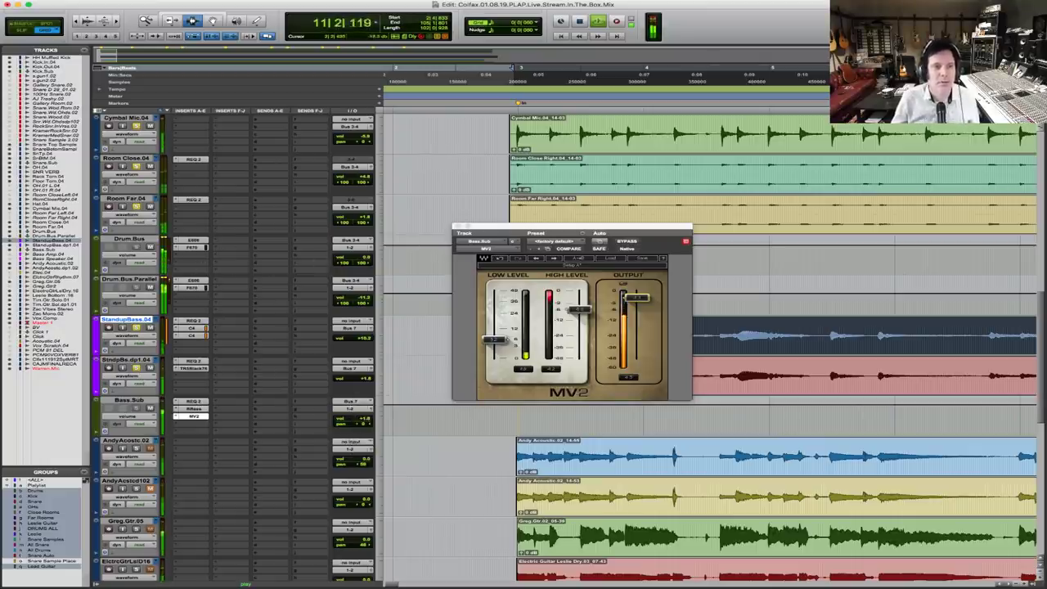
left_click(458, 227)
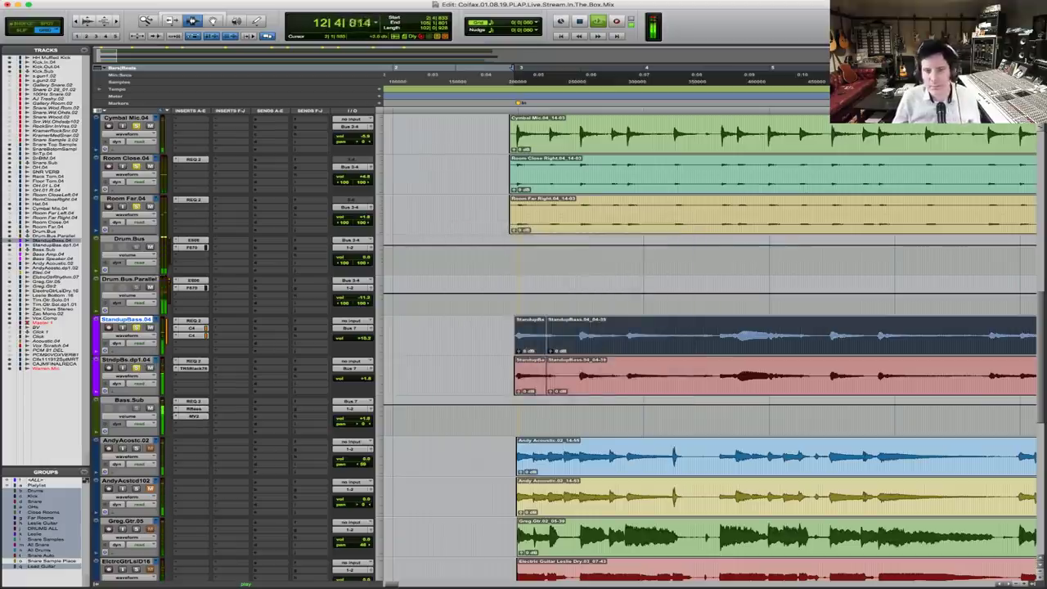
Insert a stereo L2 limiter on Drum.Bus after the Fairchild 670 and lower its threshold and output ceiling
left_click(194, 256)
mouse_move(233, 271)
mouse_move(327, 250)
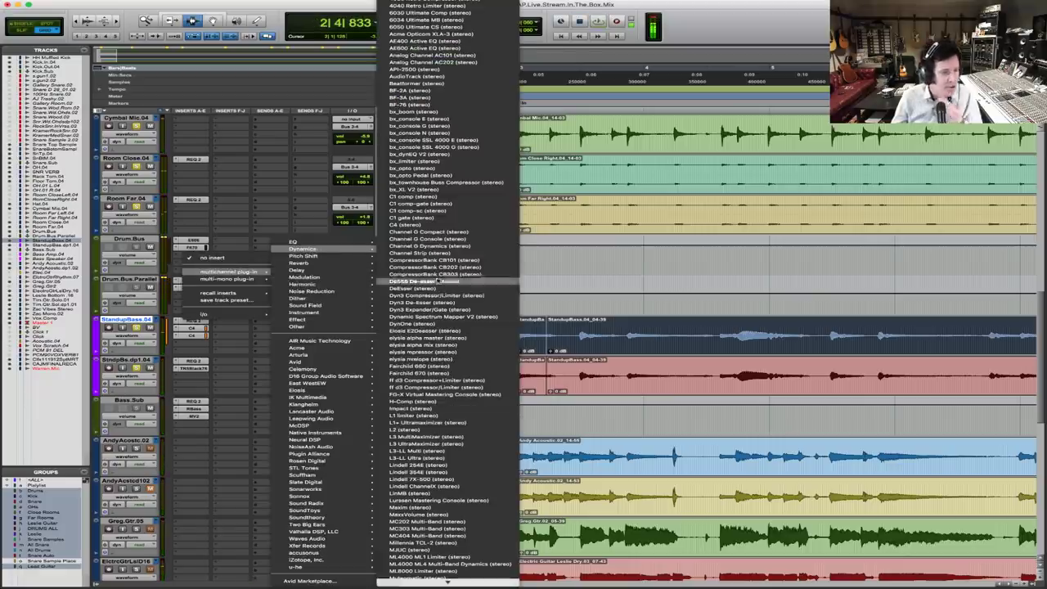
left_click(415, 431)
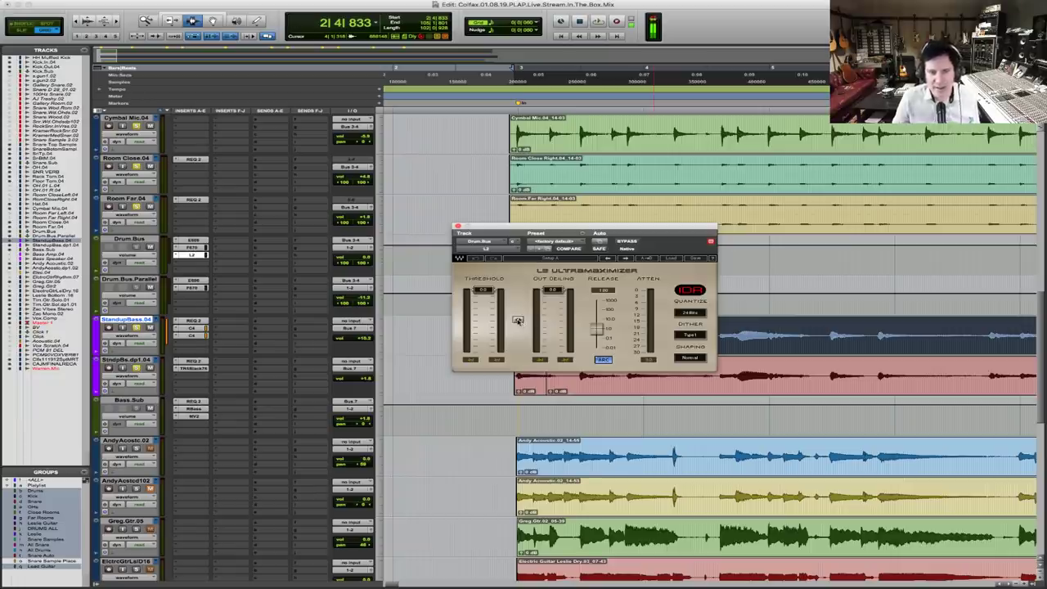
key("space")
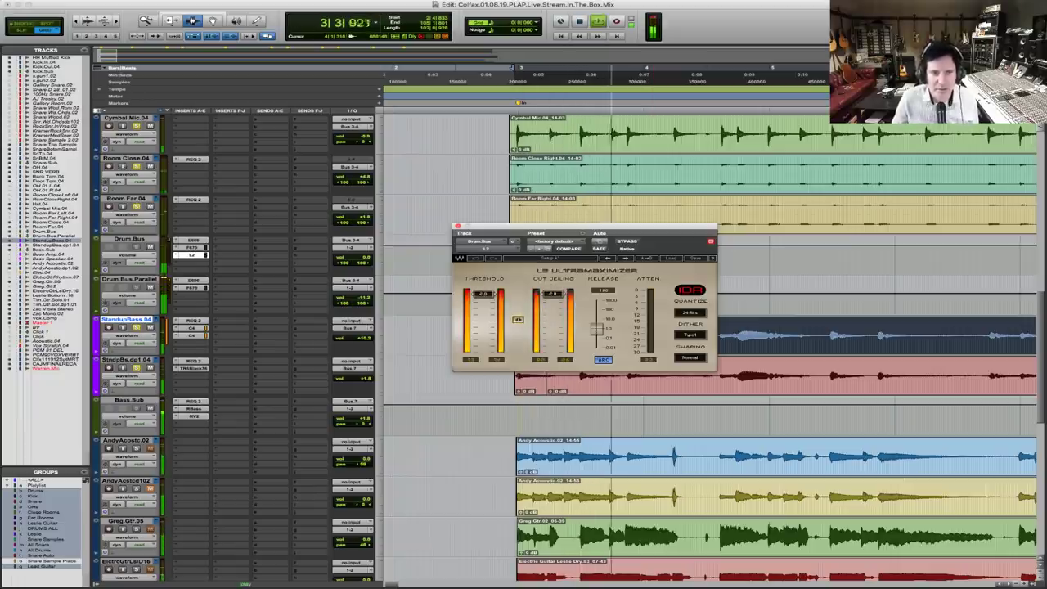
Check Drum.Bus's Fairchild 670 against its L2, copy the L2 to Drum.Bus.Parallel, and lower the copy's threshold
left_click(195, 248)
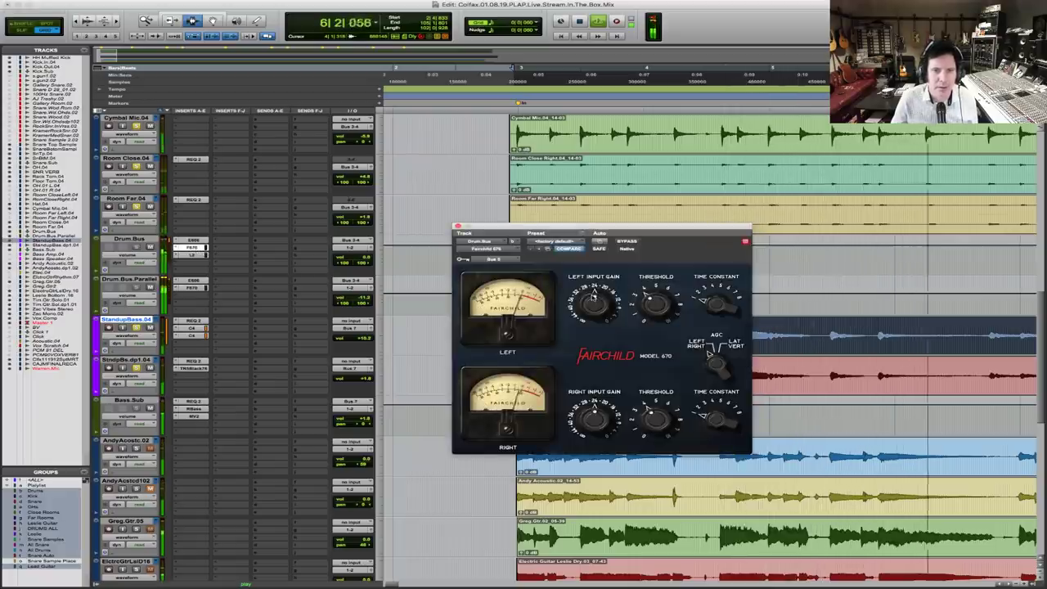
left_click(195, 256)
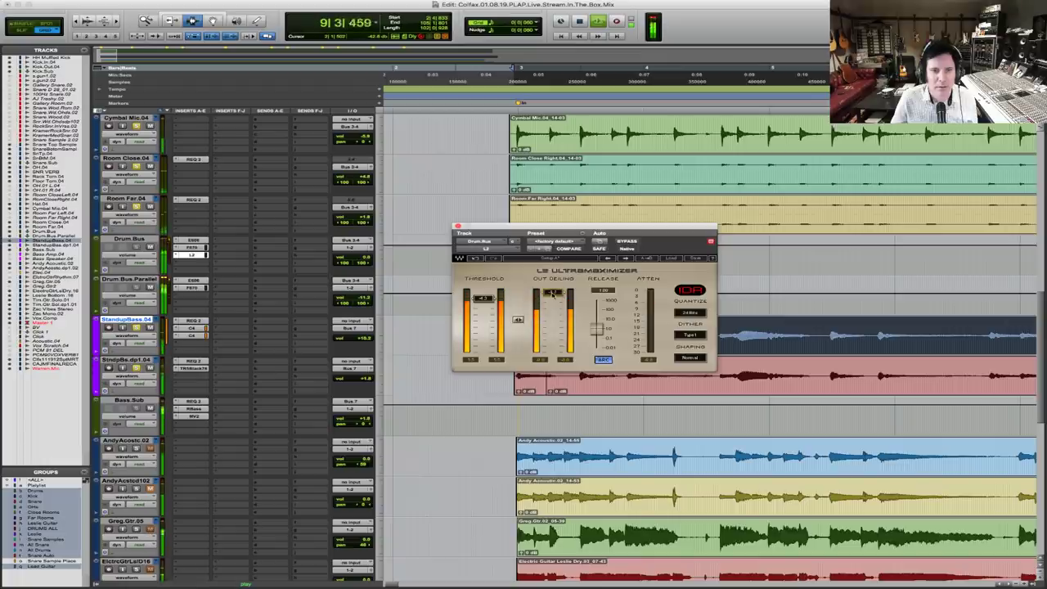
left_click(198, 290)
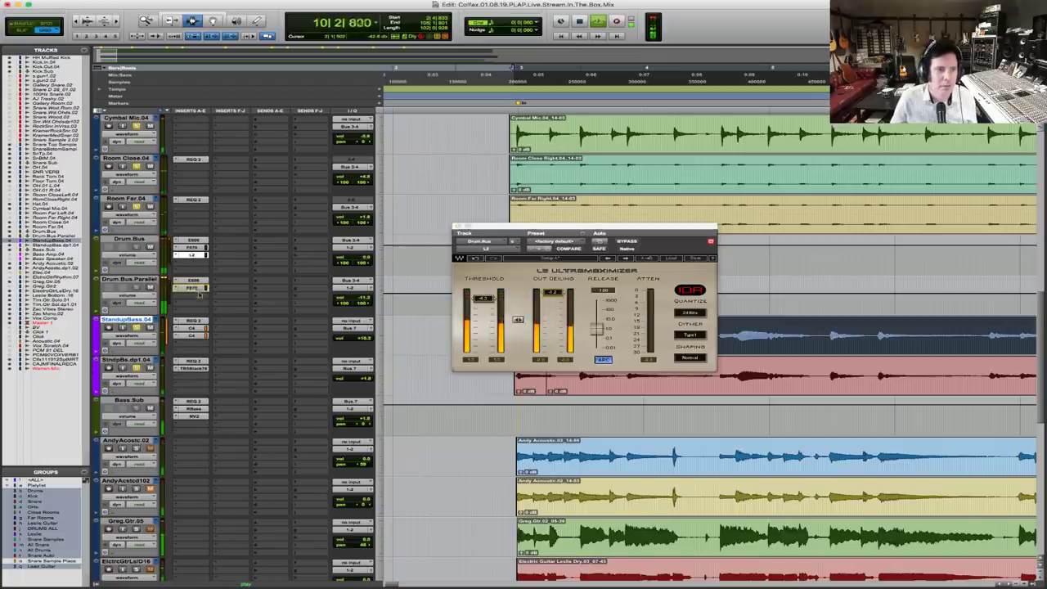
left_click(197, 290)
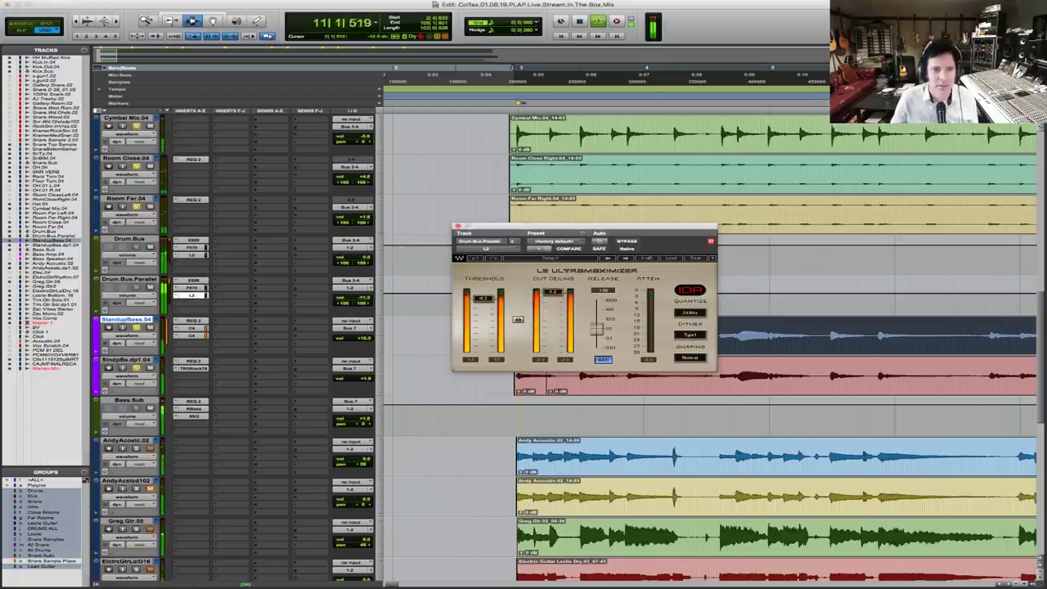
left_click_drag(555, 292, 558, 292)
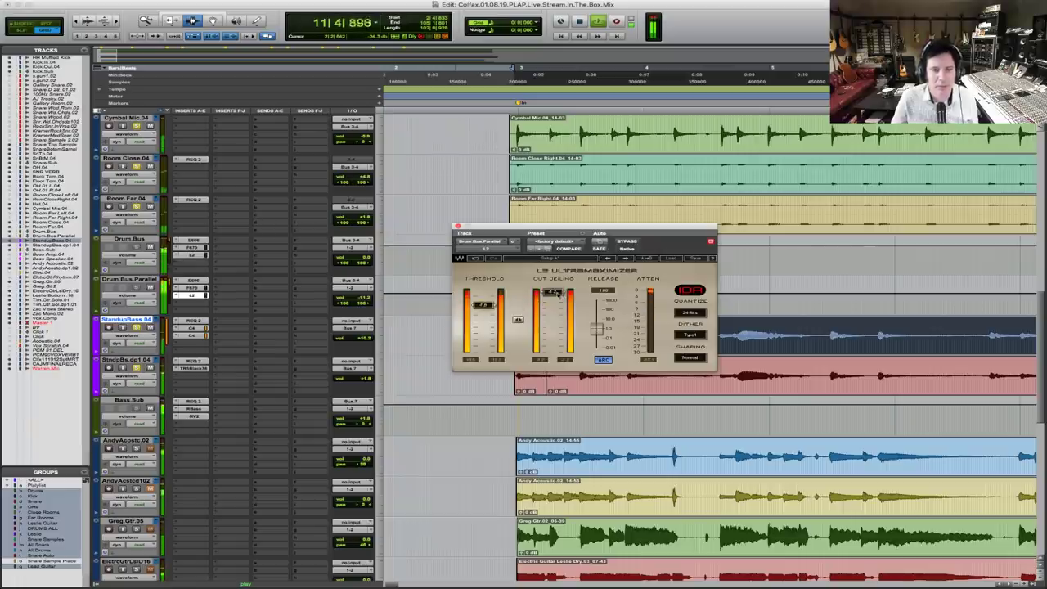
left_click(457, 226)
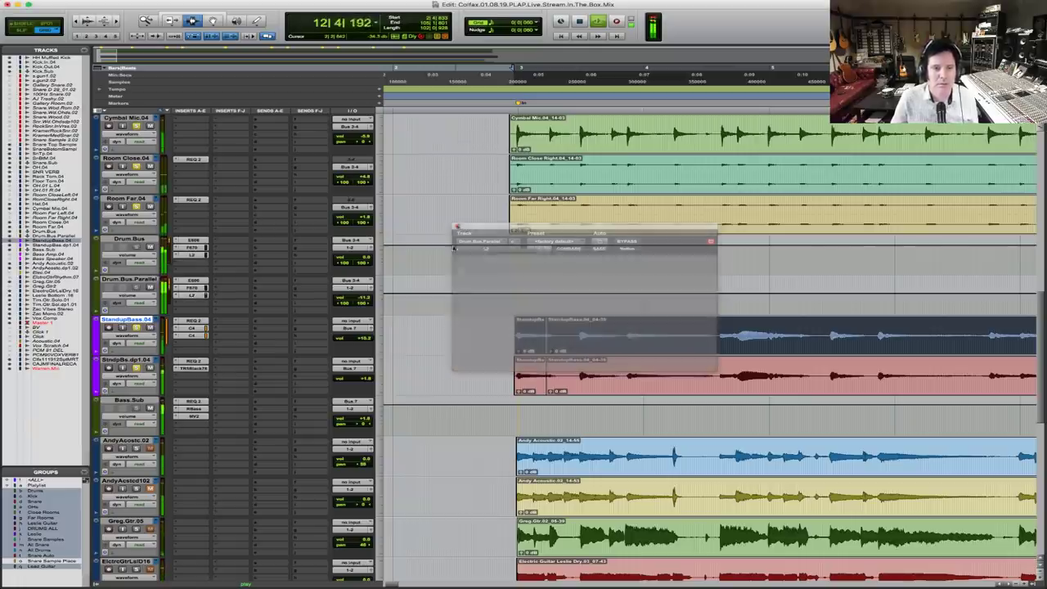
key("space")
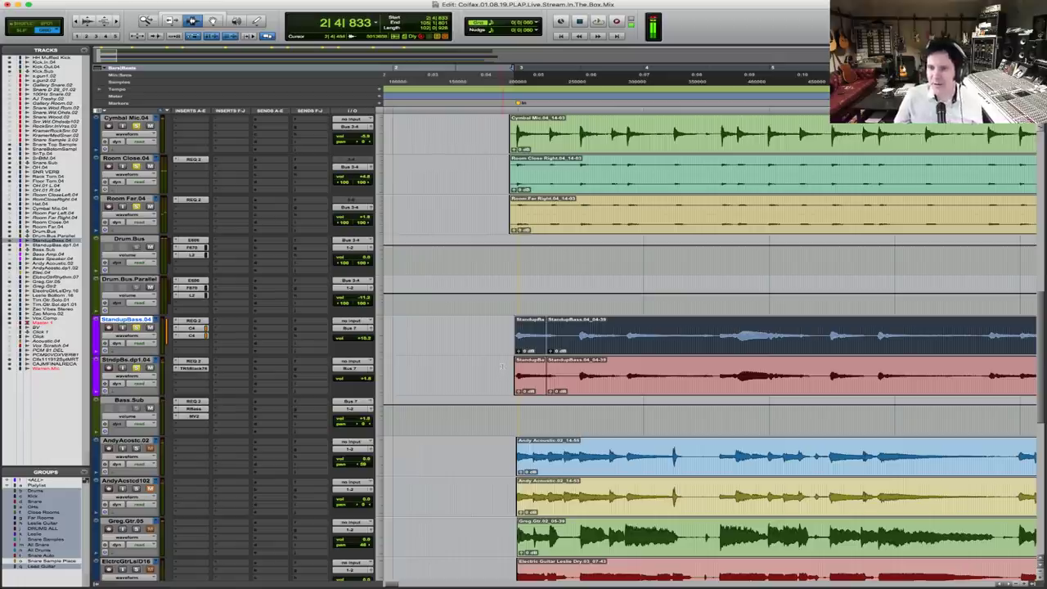
Solo the first Andy acoustic guitar track with the drums and bass, raise its volume, and audition it from just before bar 3
left_click(529, 375)
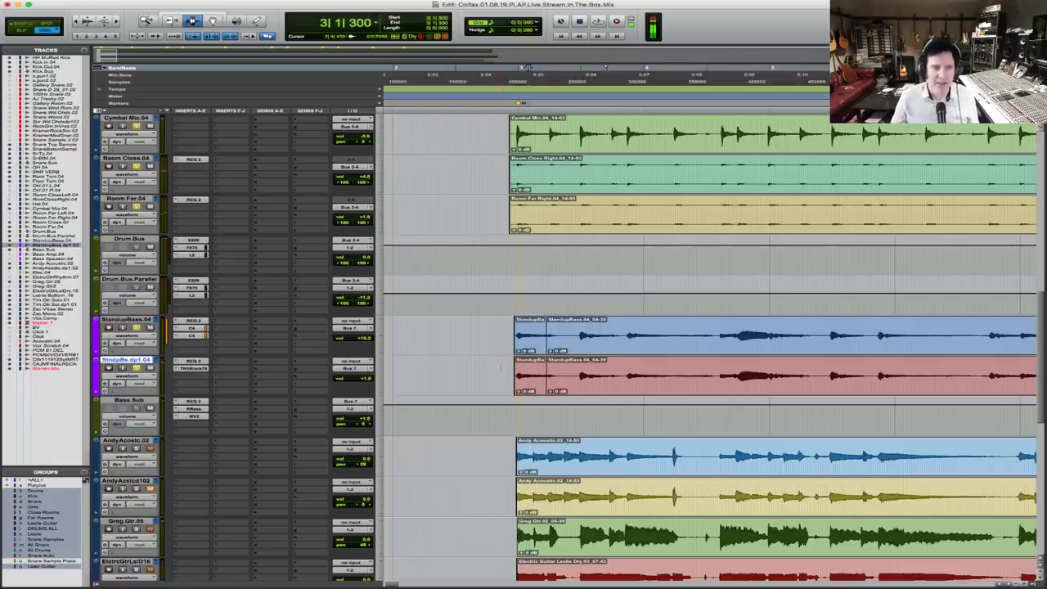
left_click(501, 375)
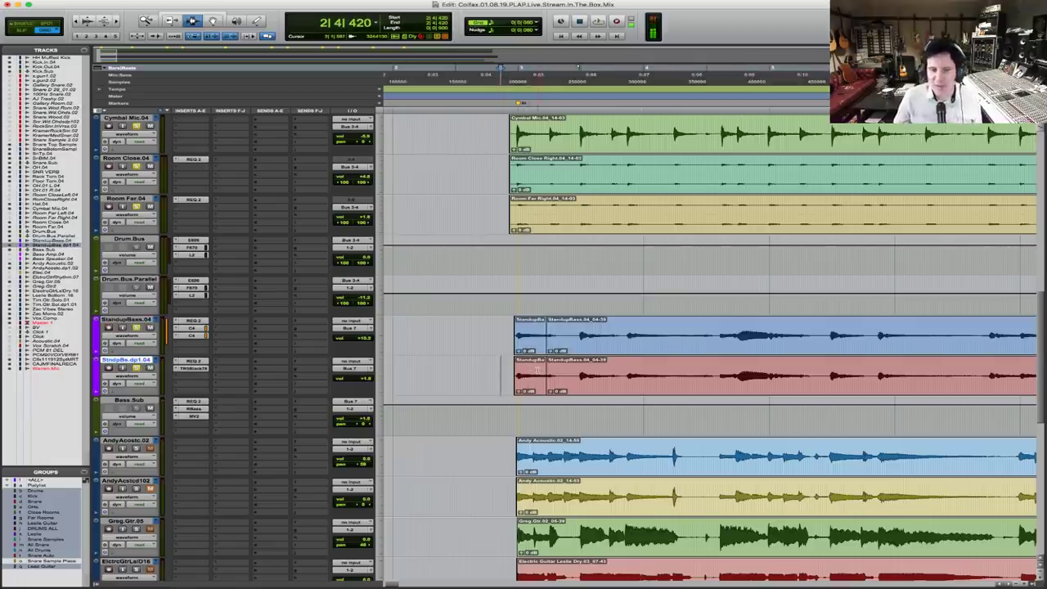
scroll(537, 370, "down", 2)
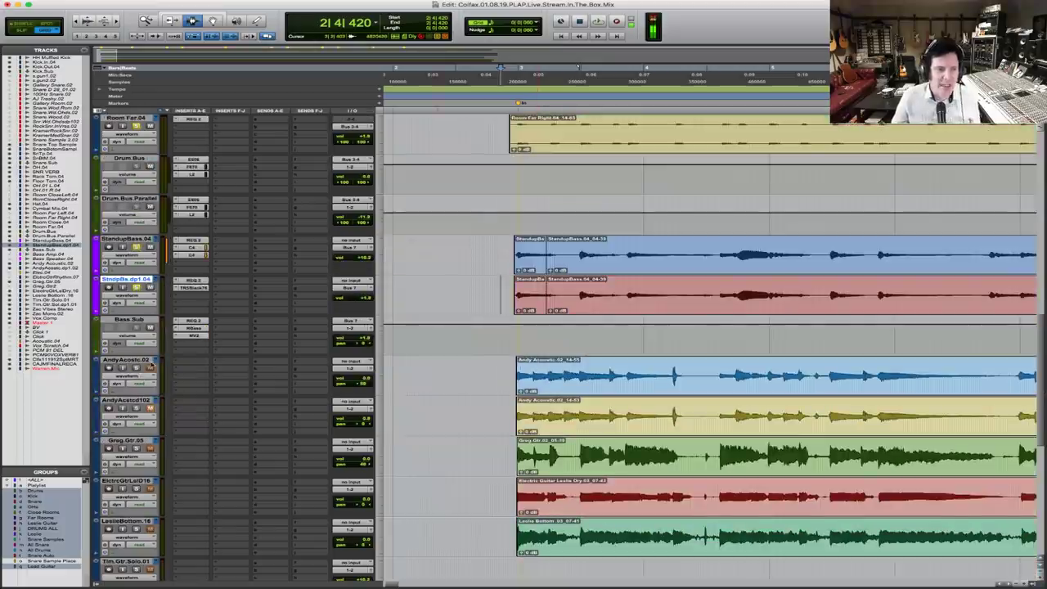
left_click(365, 377)
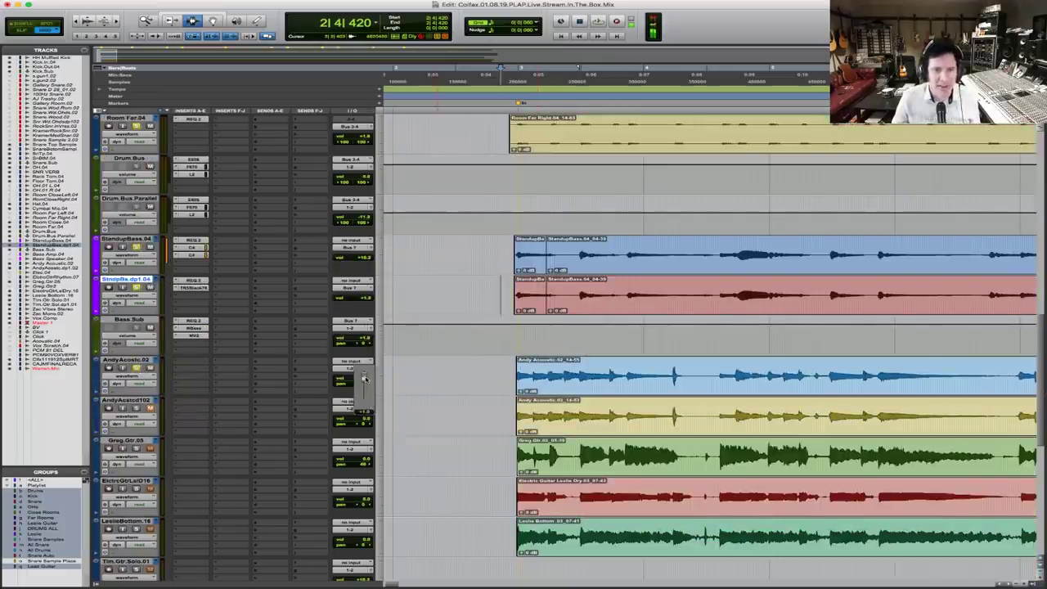
left_click(566, 381)
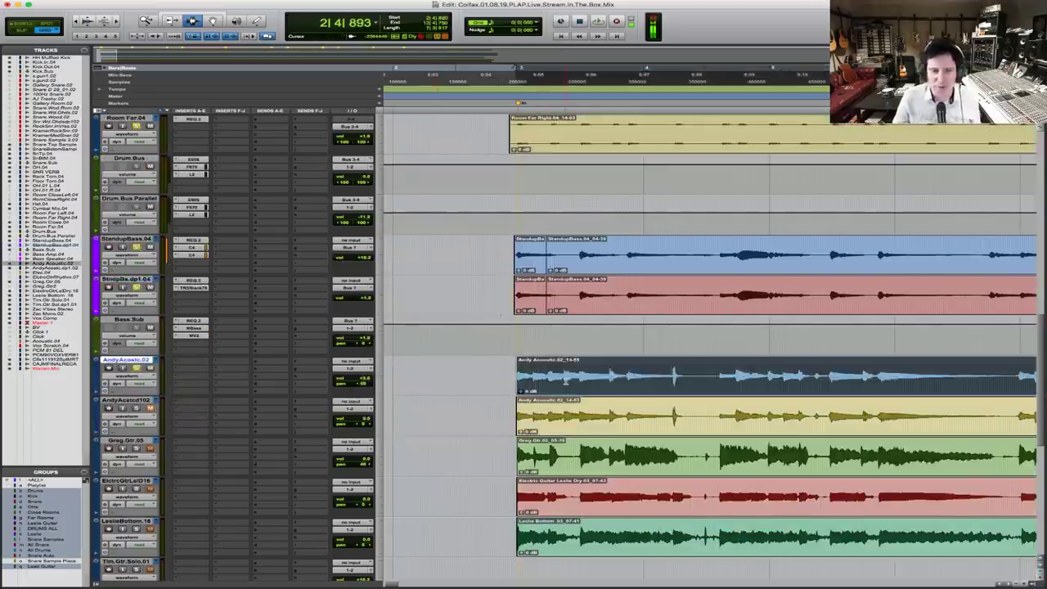
key("space")
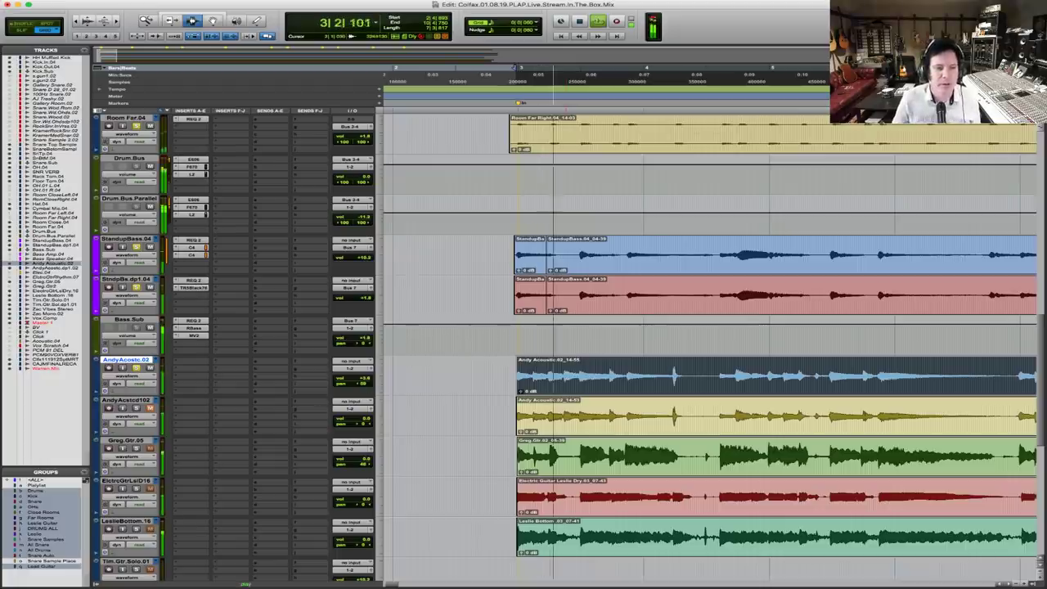
left_click(365, 378)
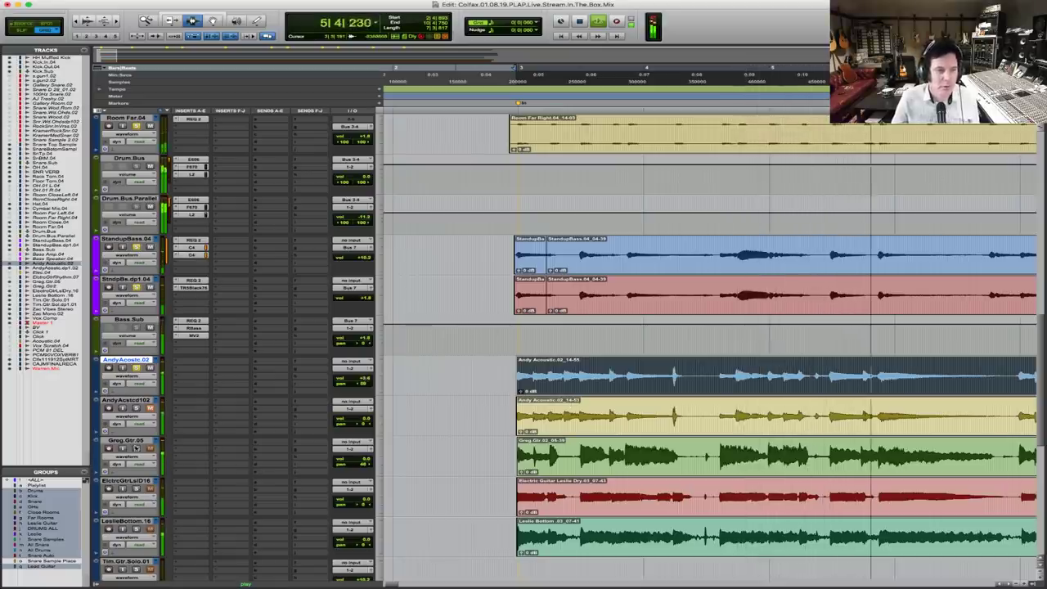
Solo the Greg.Gtr.05 track in the mix, and audition the two Leslie guitar tracks on their own with their pans set to 100
key("space")
key("space")
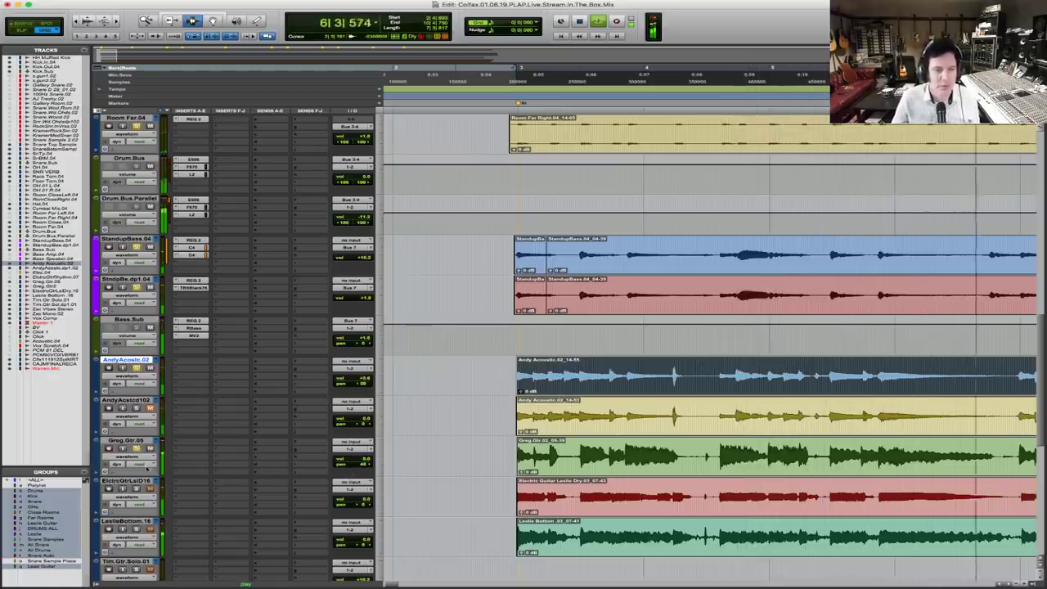
key("space")
key("space")
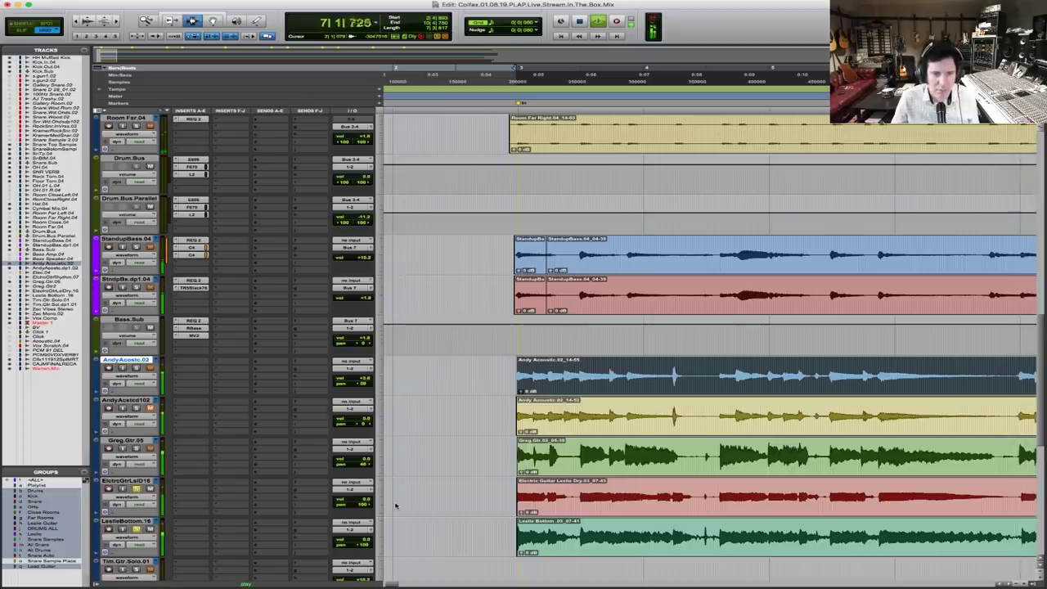
Examine the two Leslie guitar waveforms at sample level around bar 8 to compare their alignment
key("super+bracketleft")
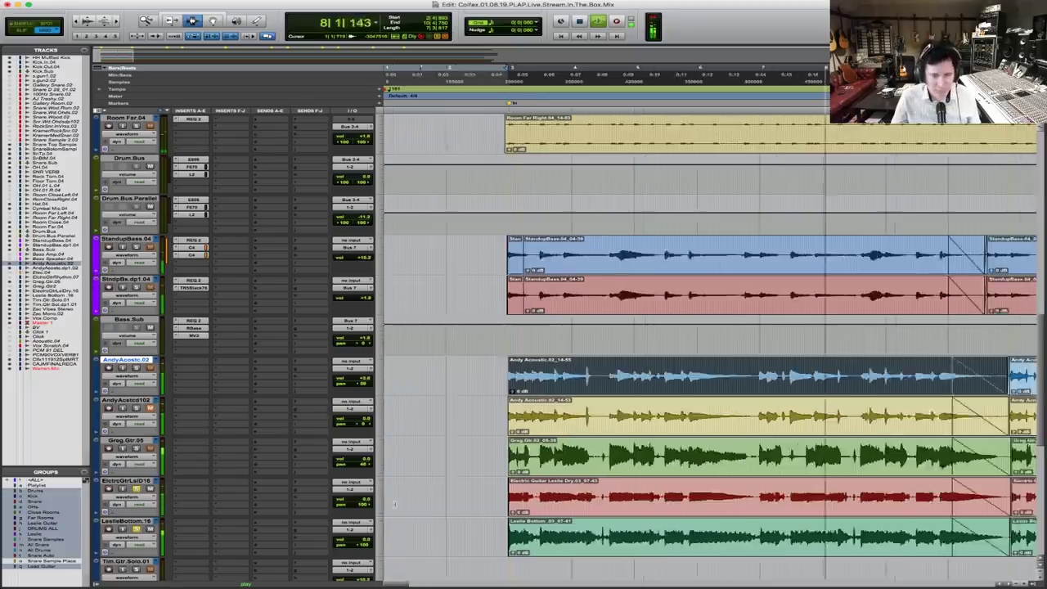
key("super+bracketleft")
key("super+bracketright")
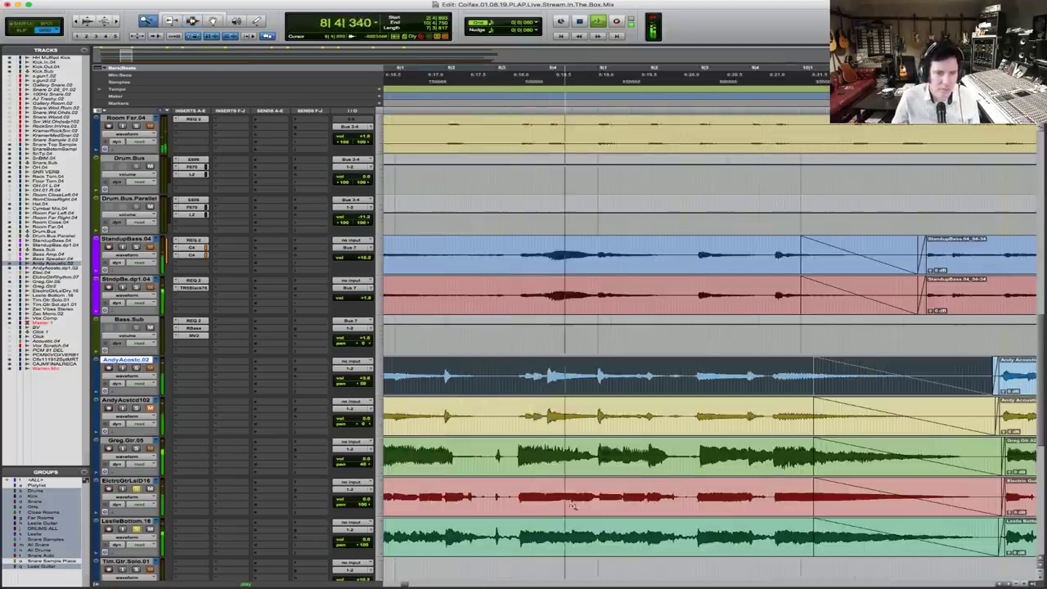
key("space")
key("super+bracketright")
key("super+bracketright")
key("super+bracketright")
left_click_drag(518, 496, 609, 496)
key("alt+f")
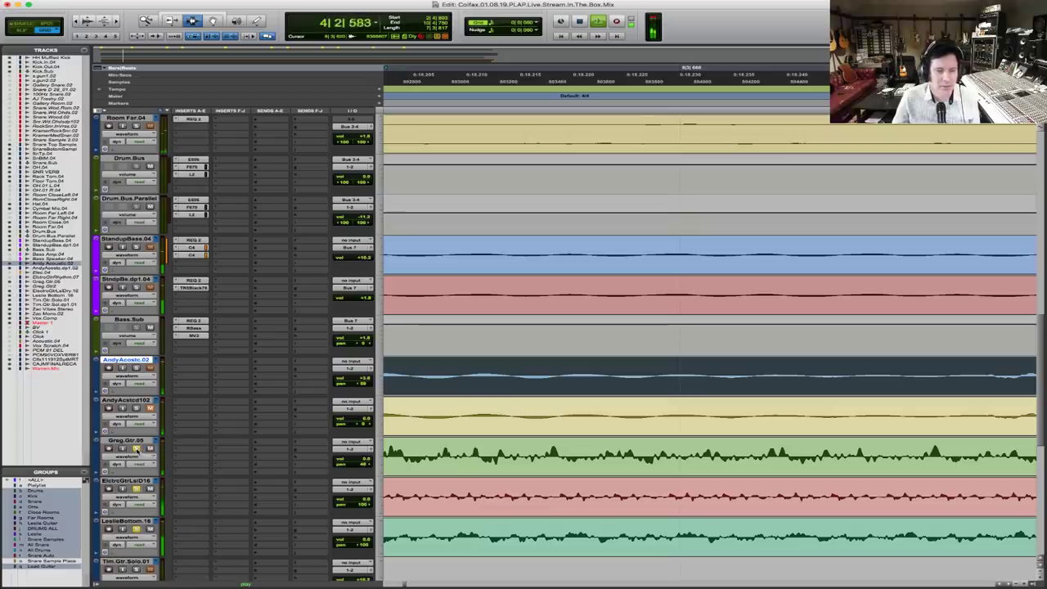
Solo the Greg guitar, first acoustic, bass and drum tracks alongside the Leslie tracks, and play the combined mix from the intro
key("super+bracketleft")
key("super+bracketleft")
key("super+bracketleft")
key("super+bracketleft")
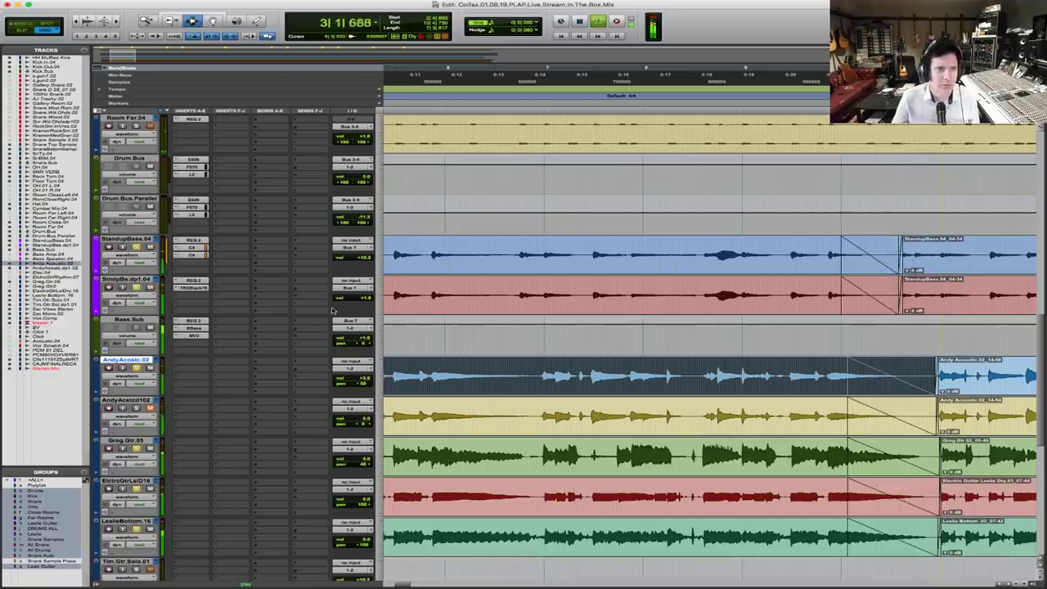
scroll(333, 310, "up", 4)
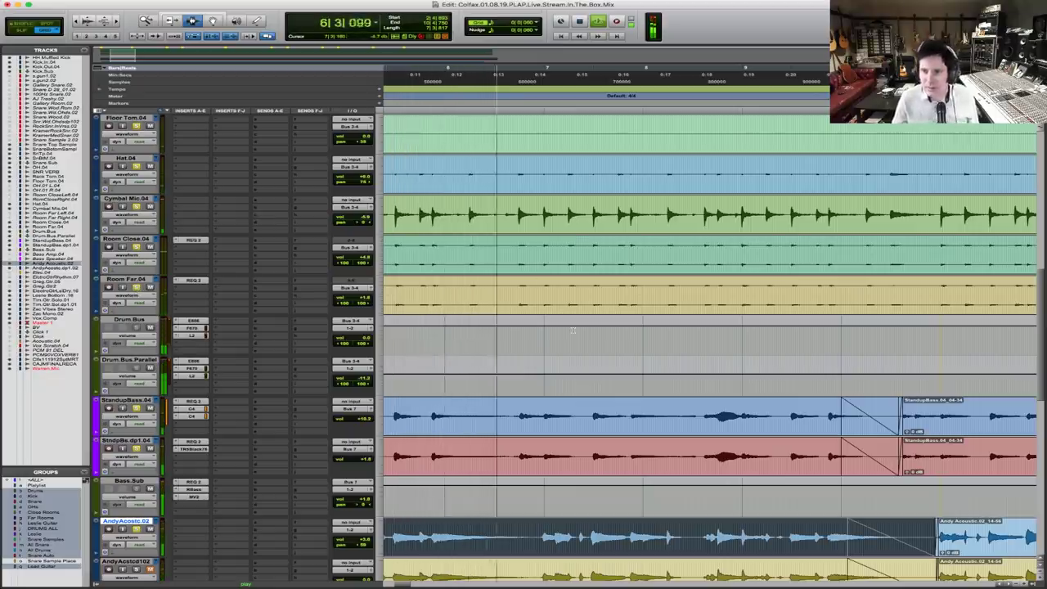
scroll(584, 333, "down", 4)
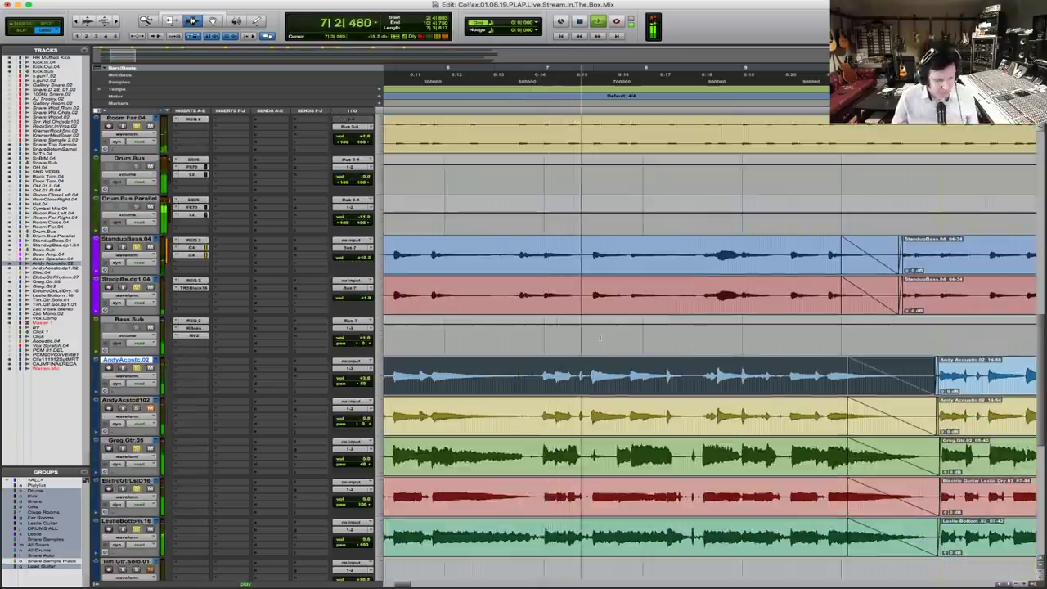
key("r")
key("r")
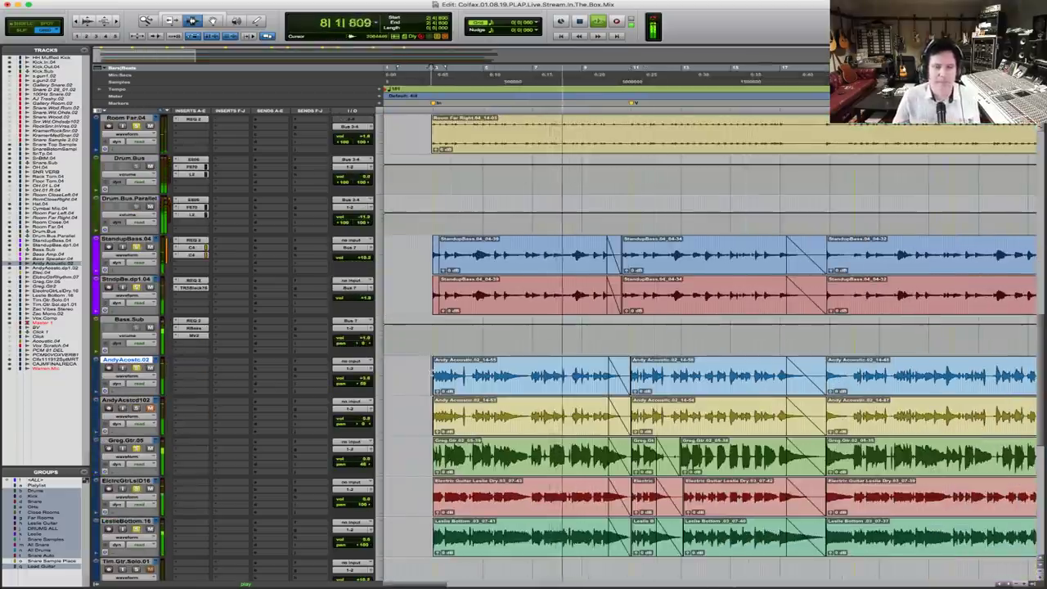
key("space")
key("space")
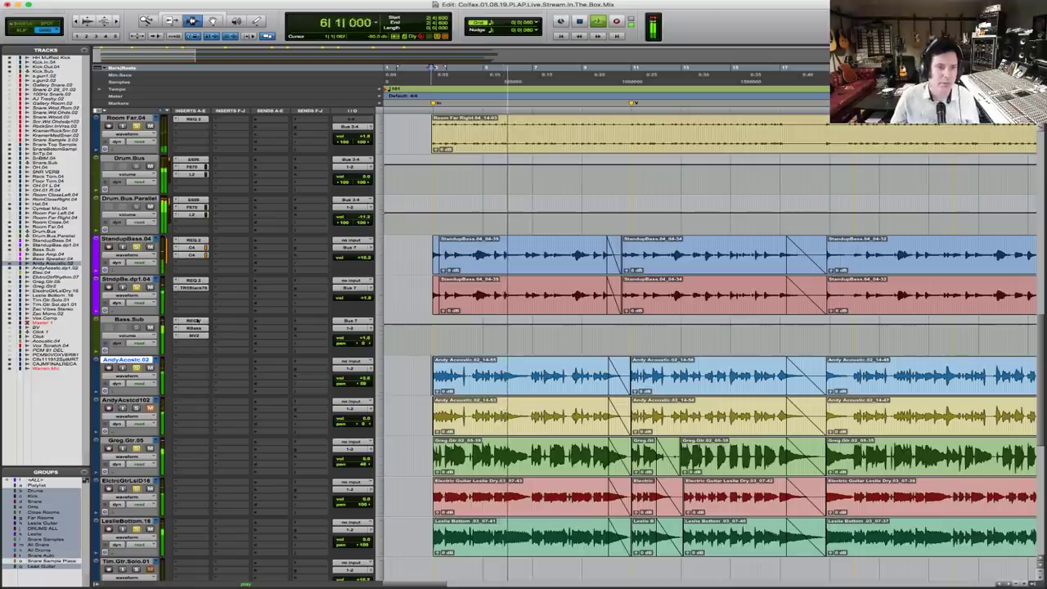
Check the Renaissance Equalizer curves on Bass.Sub and Kick.Sub while the mix plays, closing each plug-in window
left_click(197, 320)
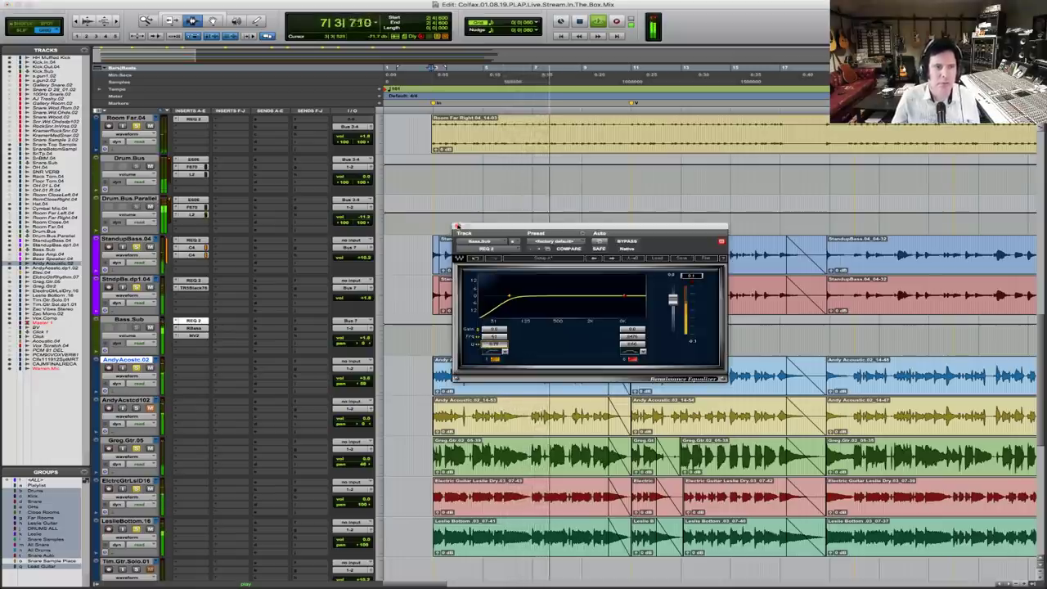
left_click(457, 226)
scroll(517, 306, "up", 4)
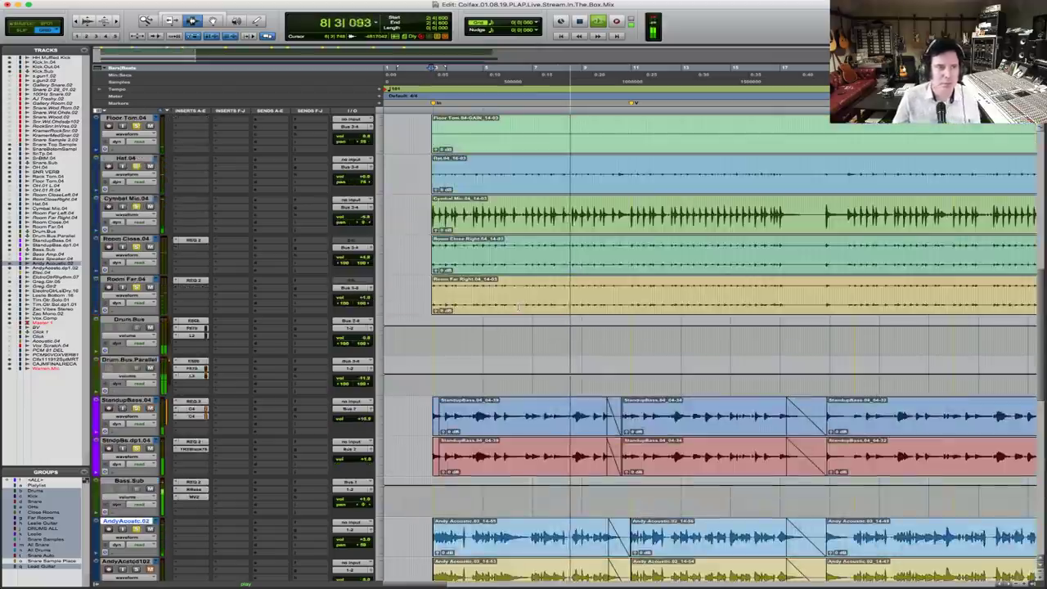
scroll(518, 307, "up", 10)
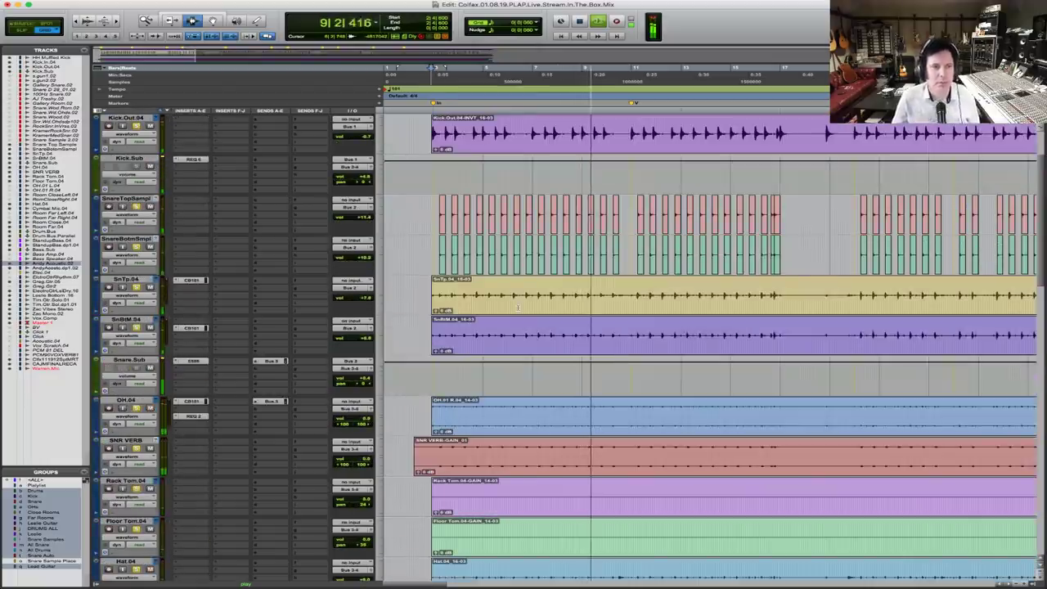
left_click(193, 160)
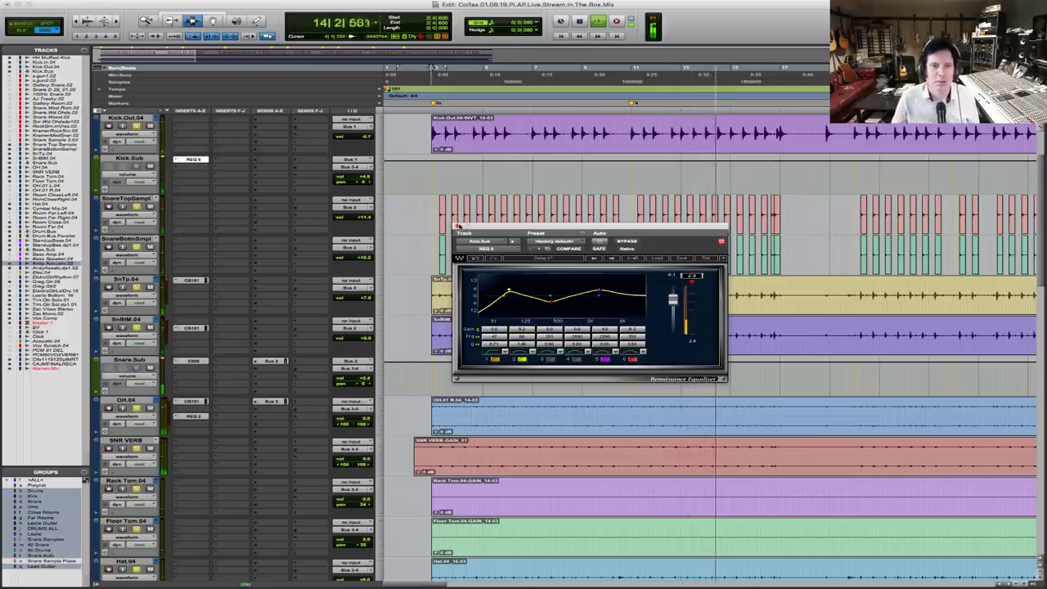
key("super+w")
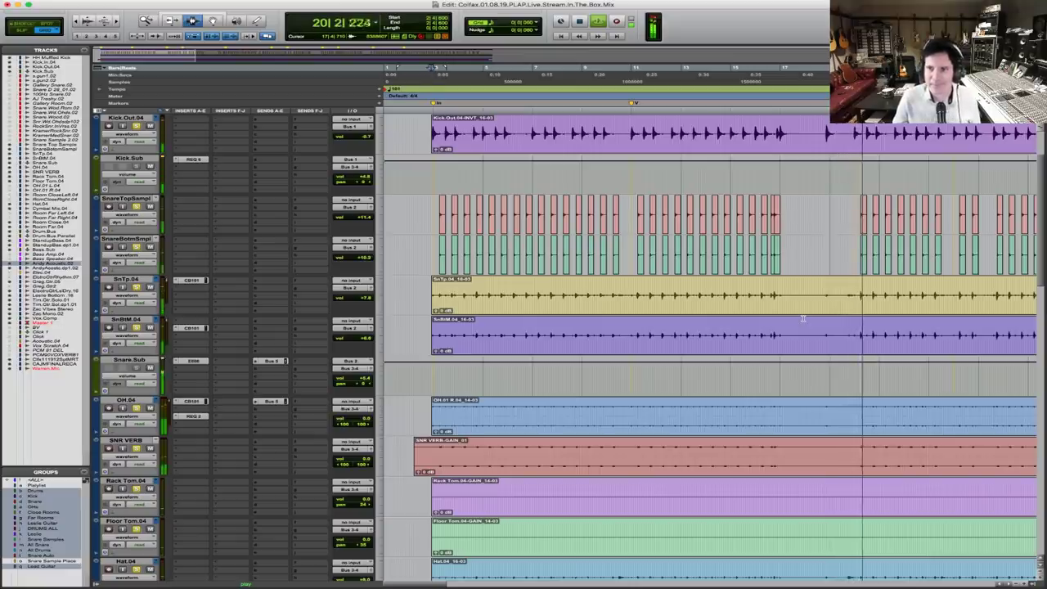
Restart playback of the mix from 18|3|540, just before the drums come back in
scroll(858, 351, "down", 3)
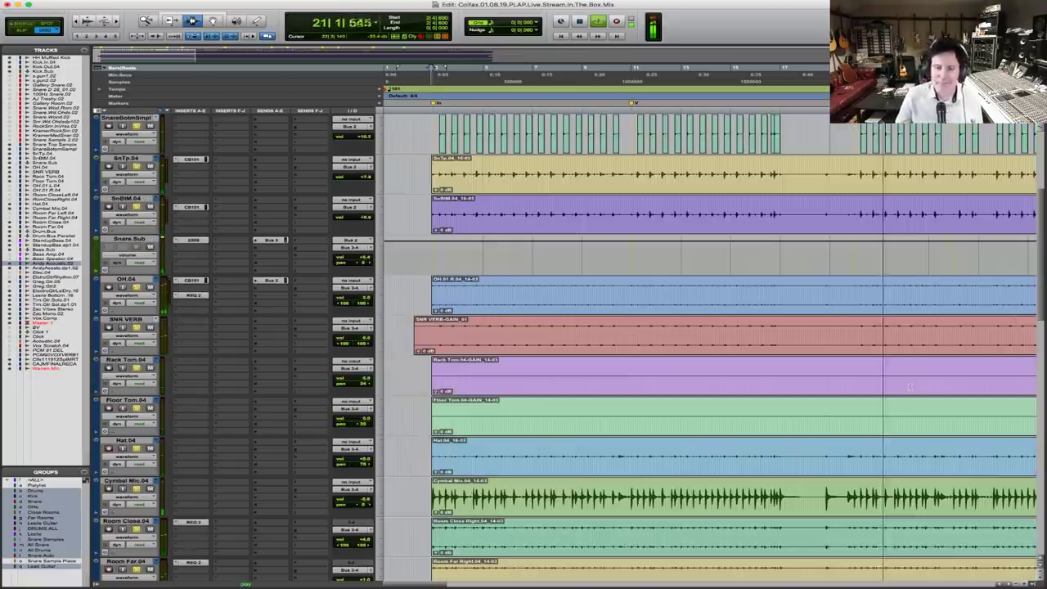
key("space")
left_click(820, 504)
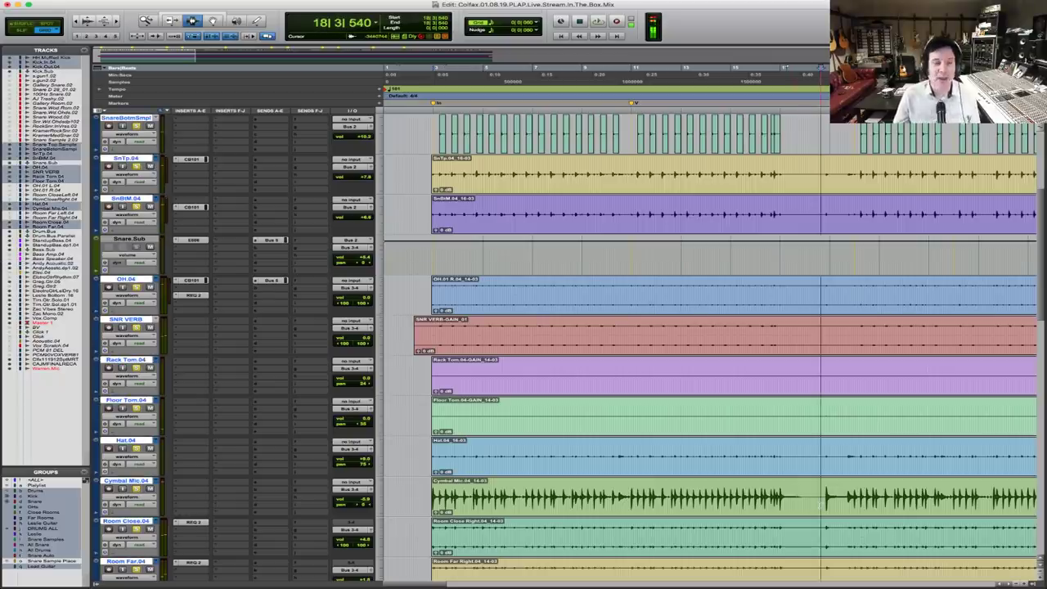
key("space")
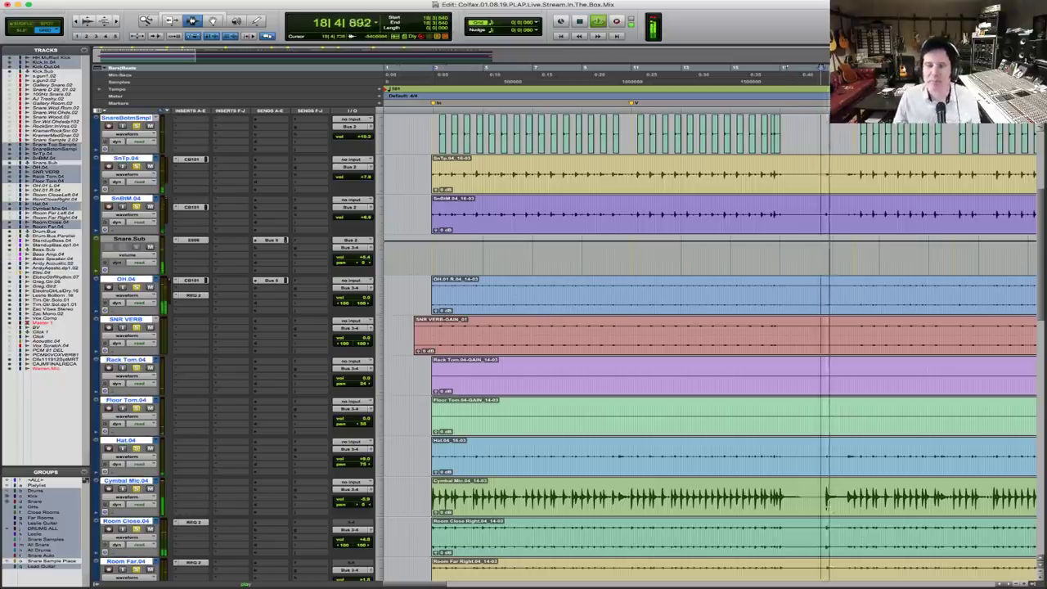
Lower the Master 1 volume slightly while the mix plays
scroll(825, 507, "down", 6)
key("super+bracketleft")
key("super+bracketleft")
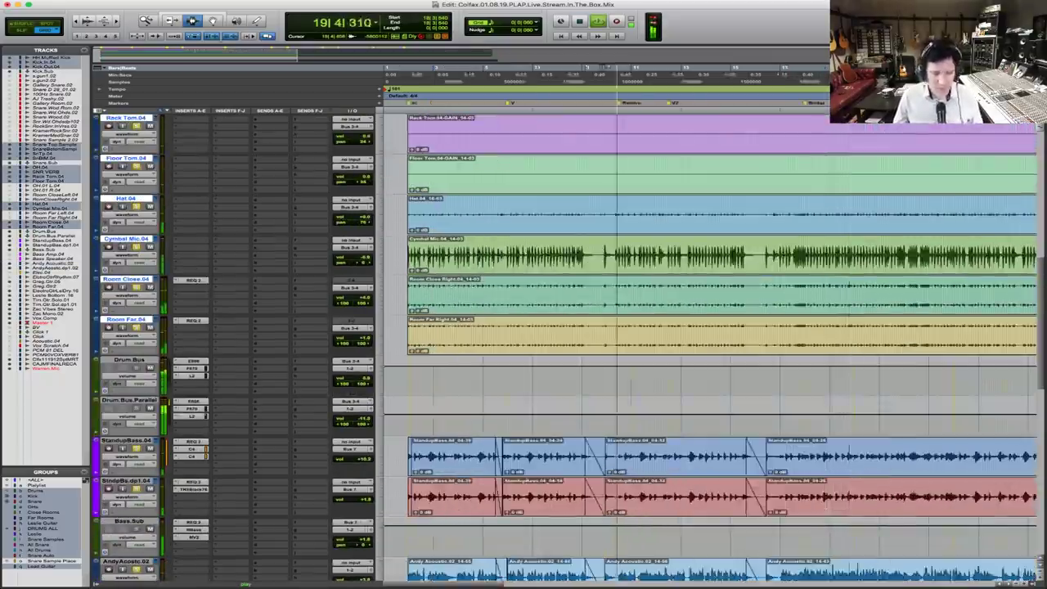
left_click_drag(479, 463, 628, 451)
scroll(625, 466, "down", 8)
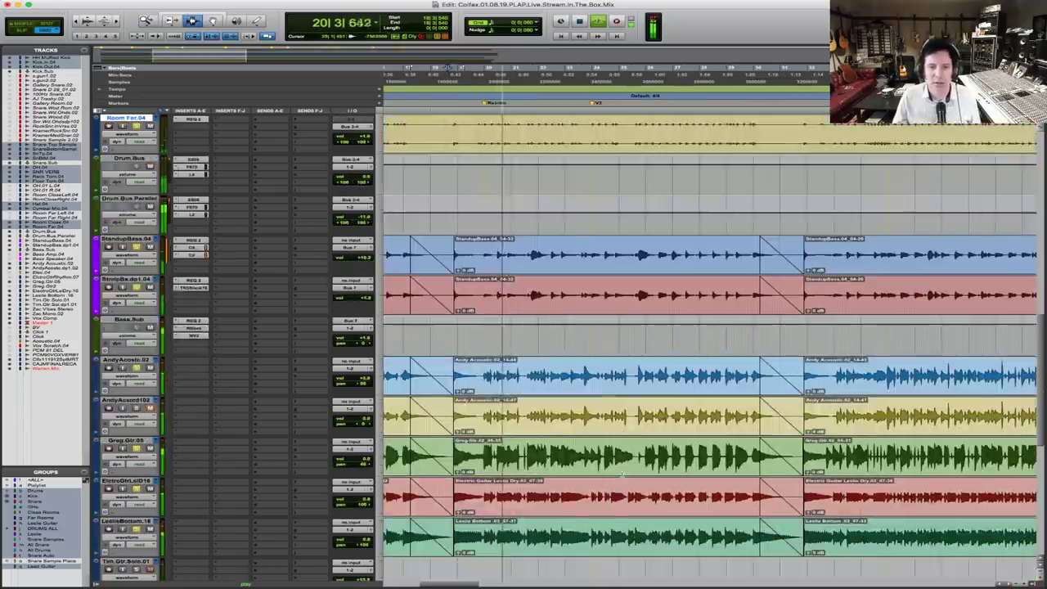
key("super+bracketleft")
key("super+bracketleft")
key("super+bracketleft")
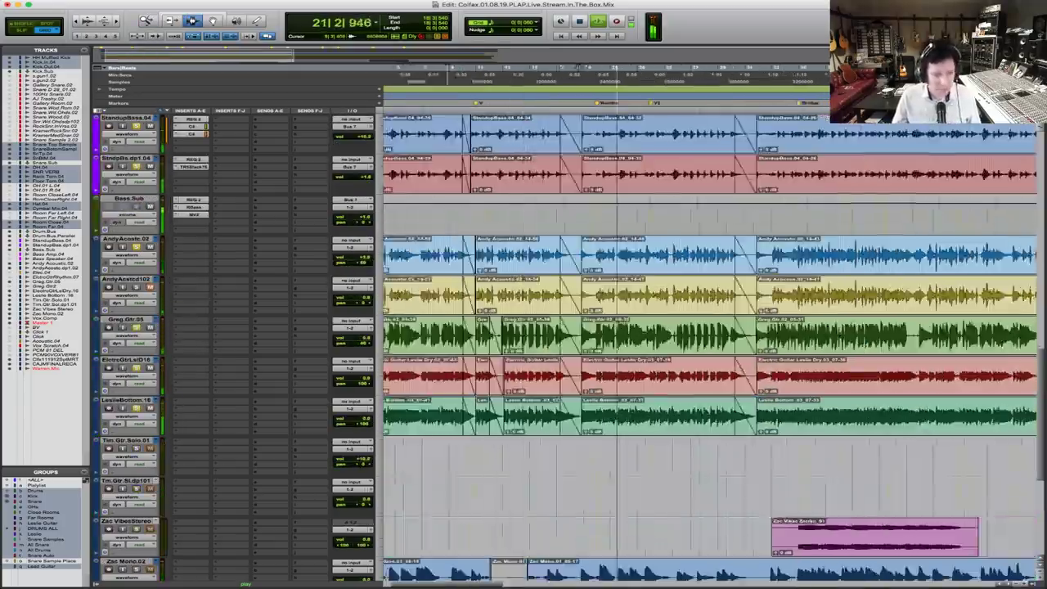
scroll(372, 430, "down", 3)
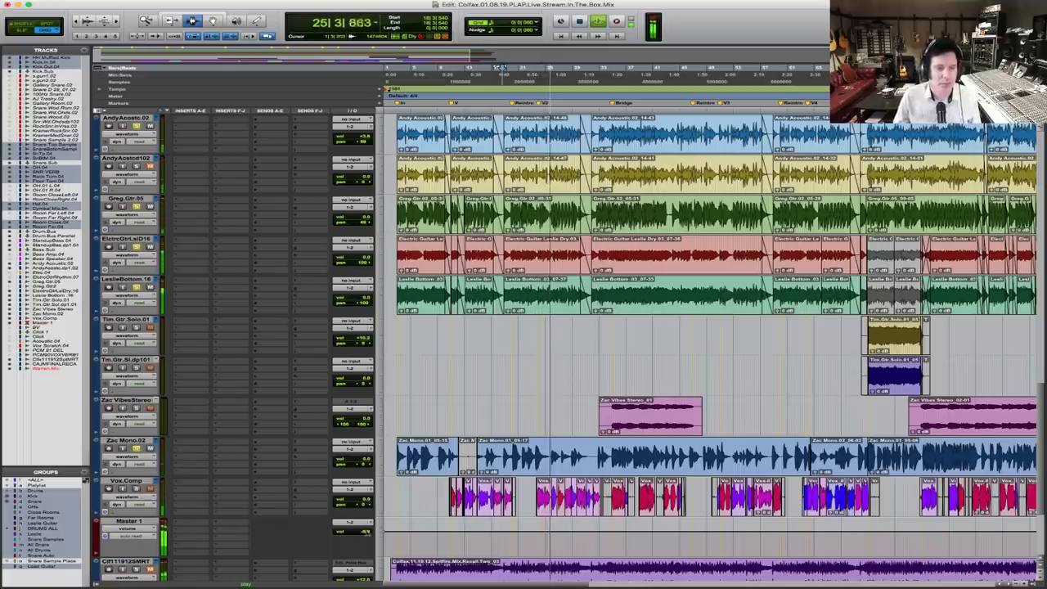
left_click_drag(362, 530, 359, 534)
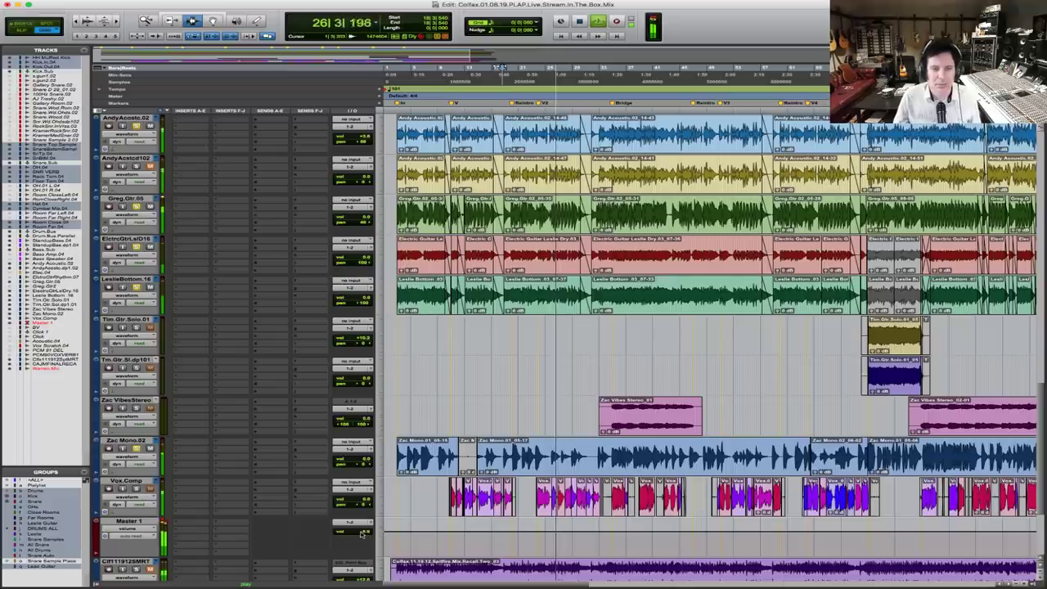
Solo the Zac Vibes Stereo track, play the mix from 34|2|000 just before the bridge, and stop playback
left_click(606, 415)
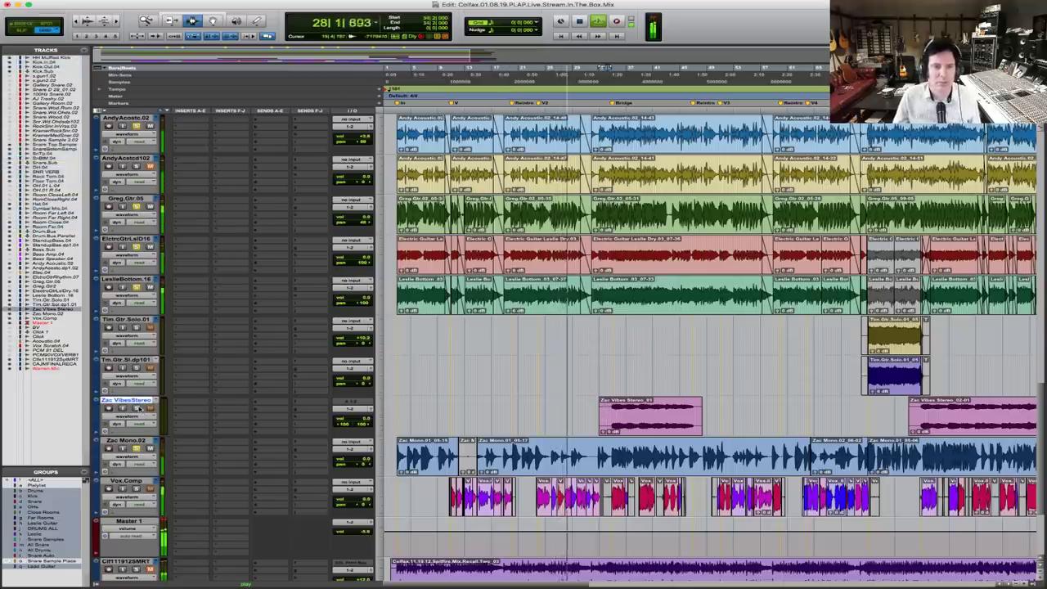
left_click(139, 406)
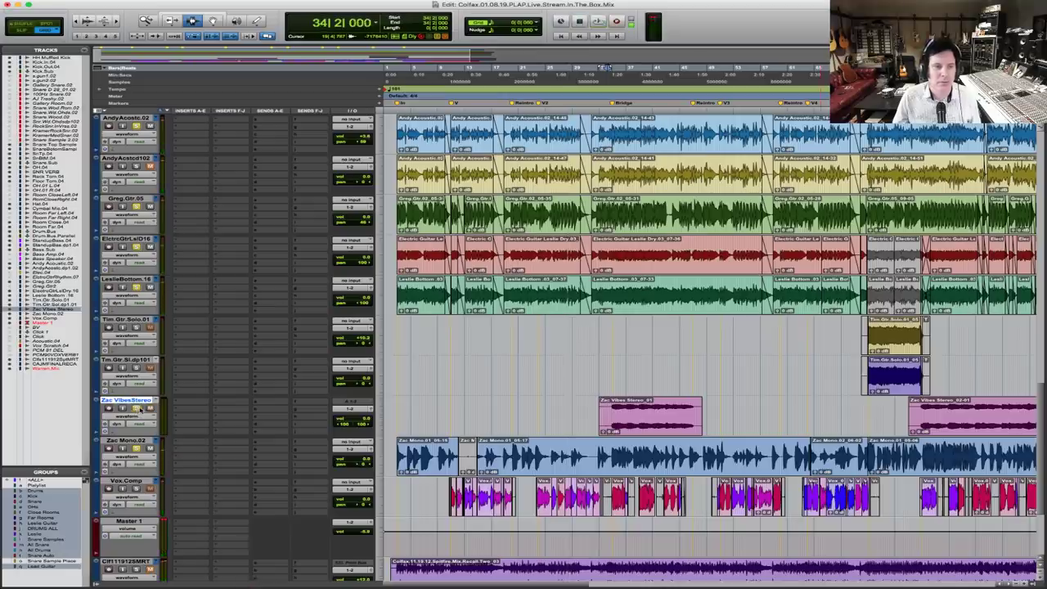
left_click(587, 415)
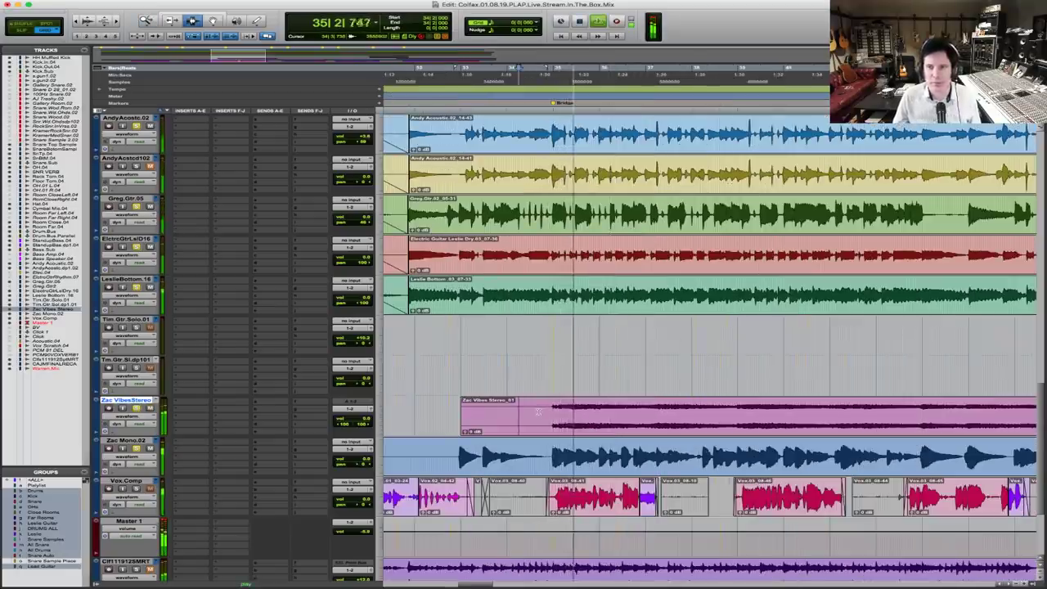
key("ctrl+e")
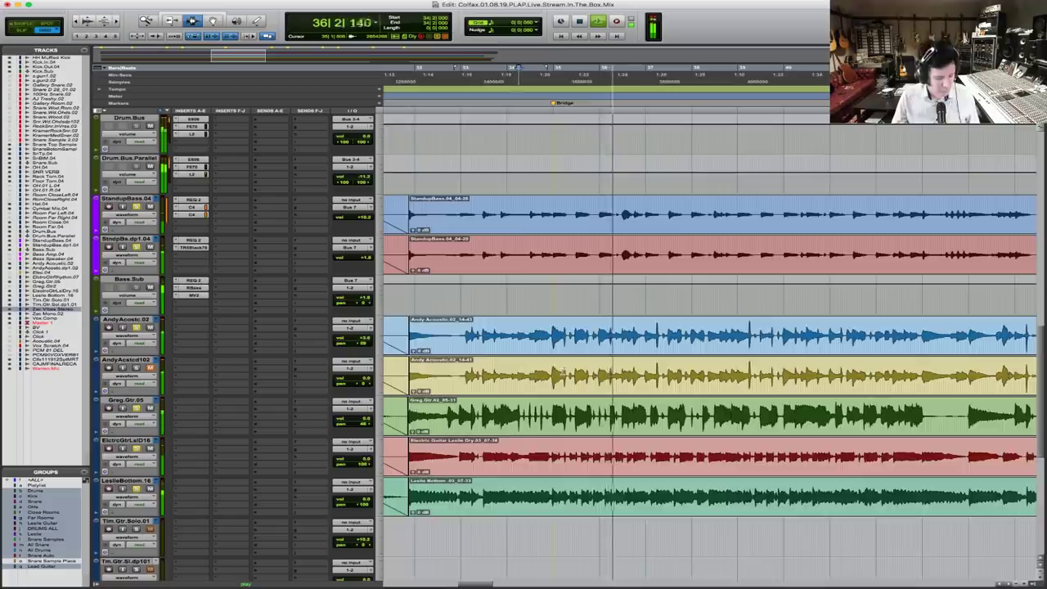
scroll(565, 333, "up", 5)
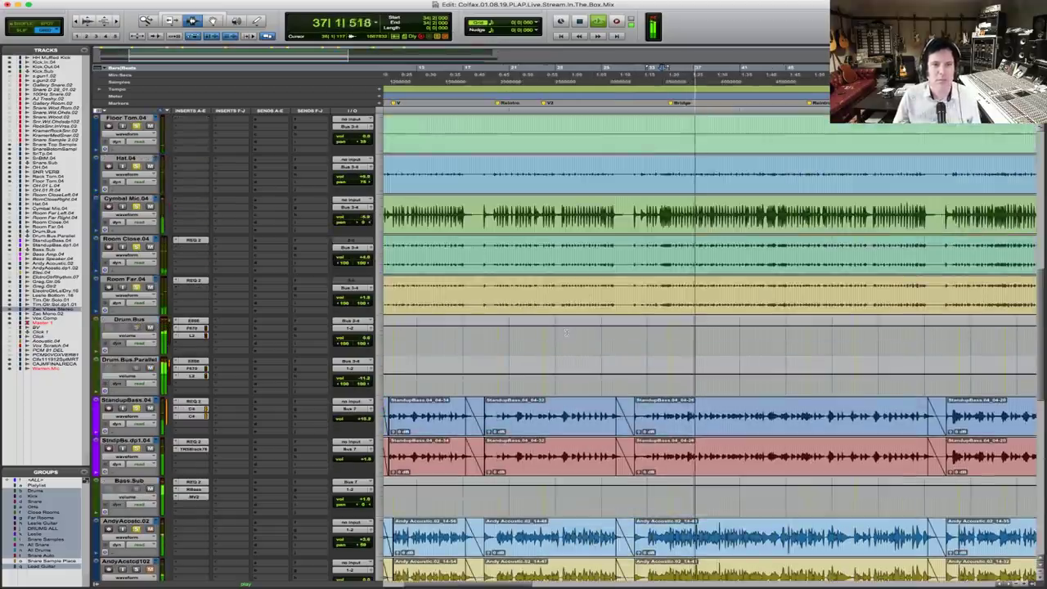
key("ctrl+bracketleft")
key("space")
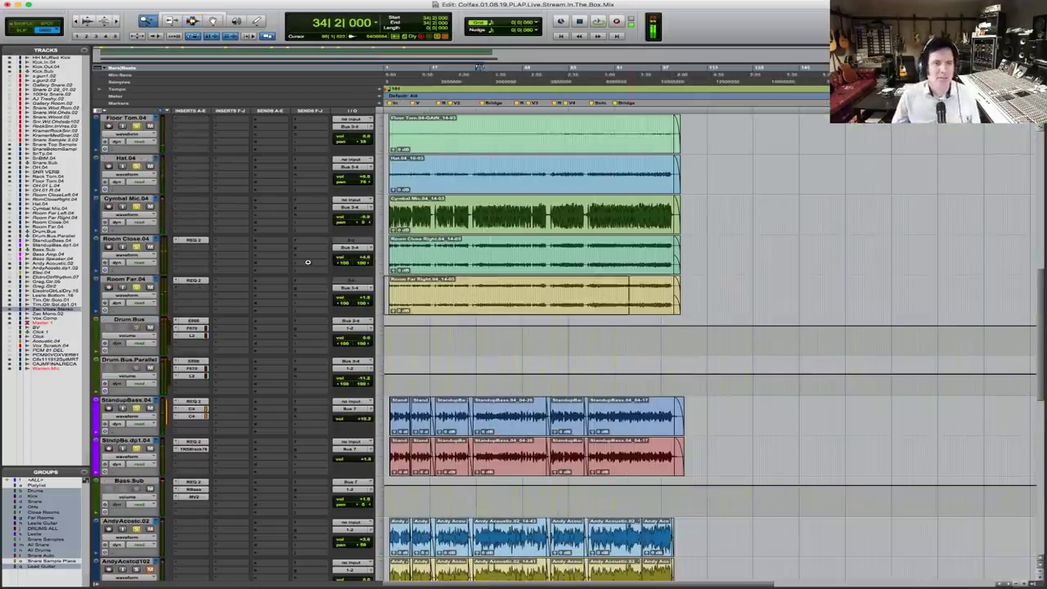
Select the full SnTp.04 clip and play the mix from 2|4|682 to listen to the snare
key("ctrl+bracketright")
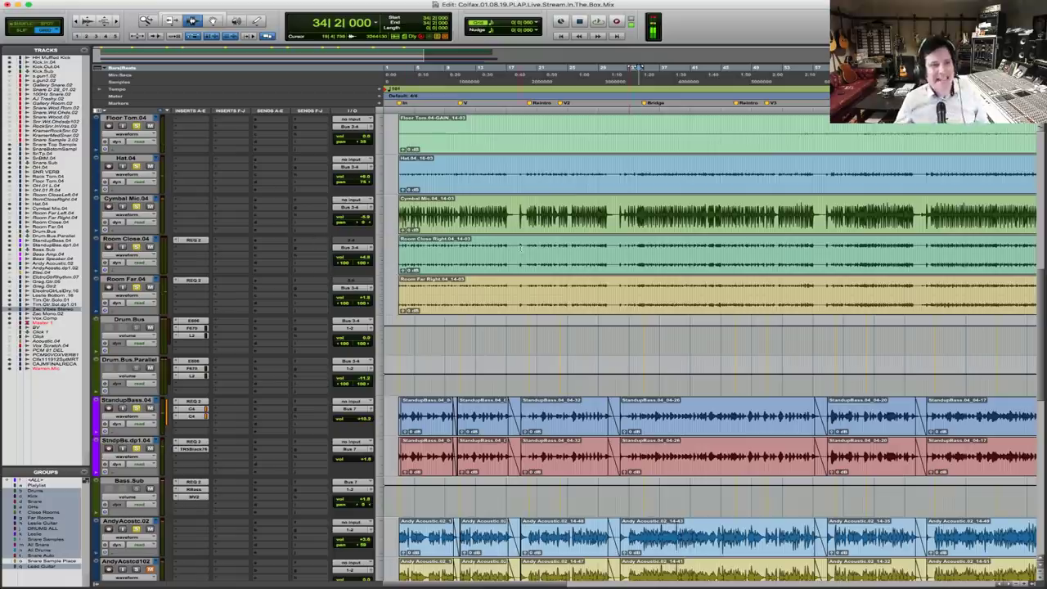
scroll(533, 268, "up", 3)
scroll(537, 268, "up", 4)
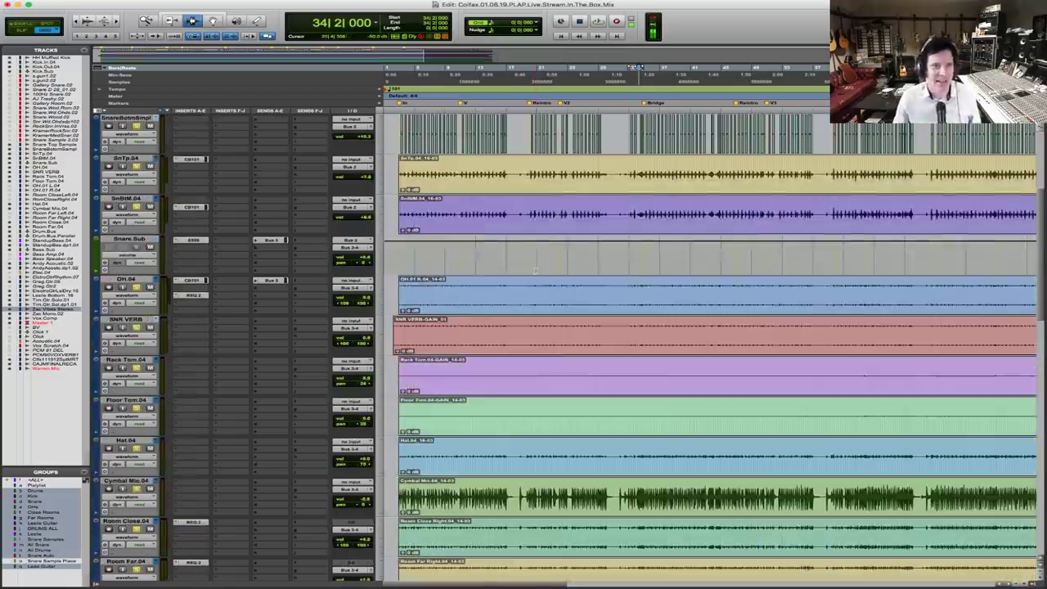
key("ctrl+a")
left_click(433, 214)
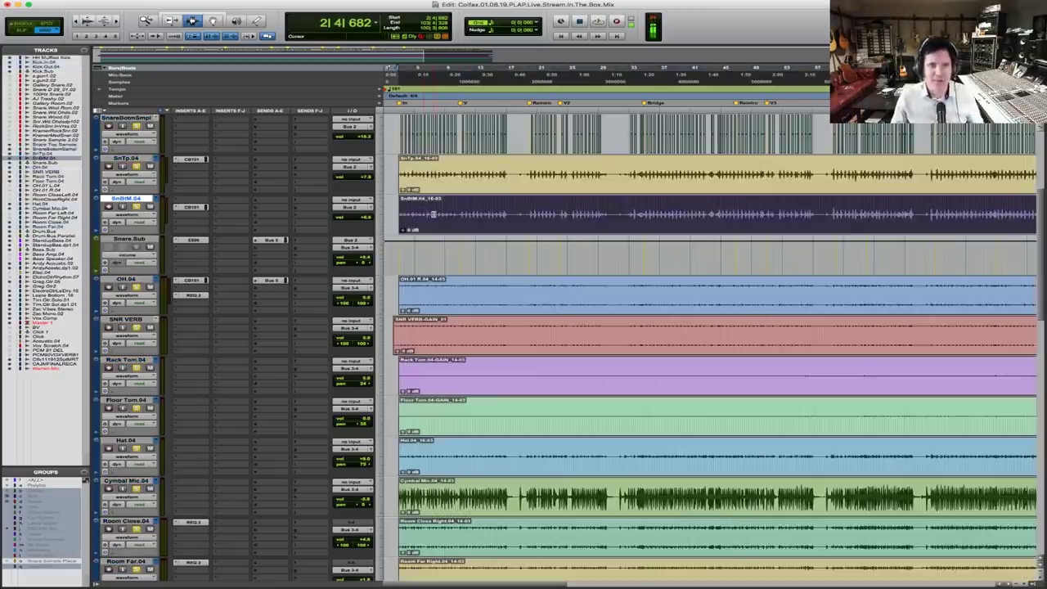
left_click(426, 181)
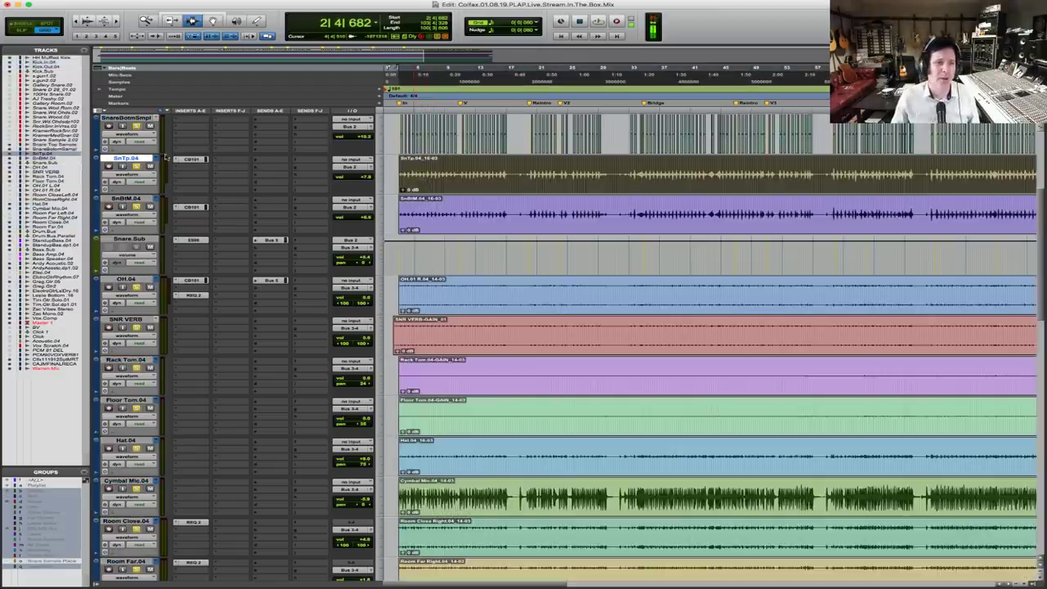
key("space")
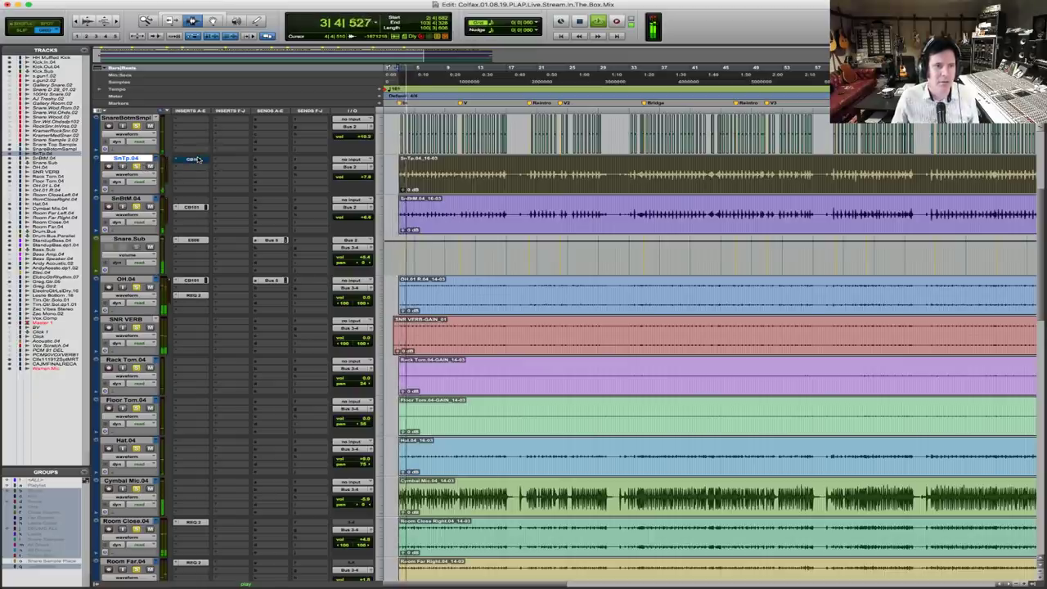
Set the snare top sample track's volume to +10.2 dB during playback and stop the transport
scroll(149, 166, "up", 2)
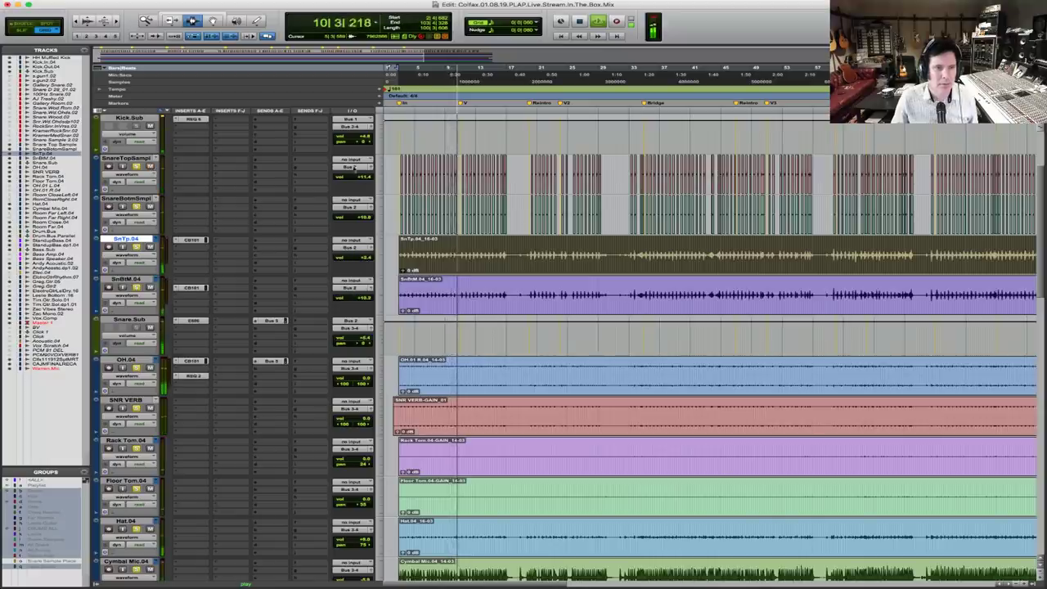
left_click_drag(367, 178, 367, 177)
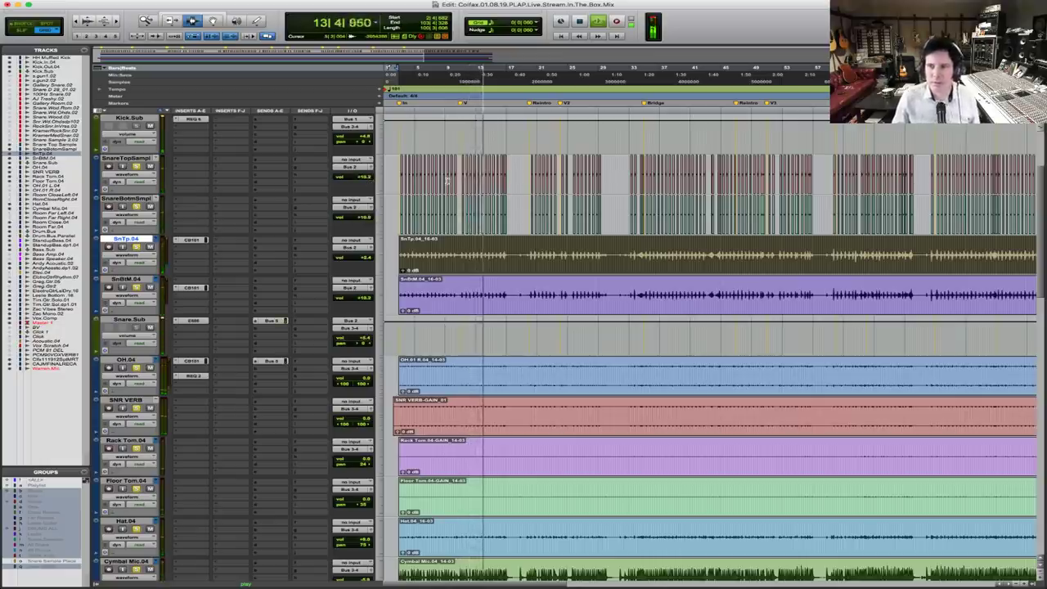
key("space")
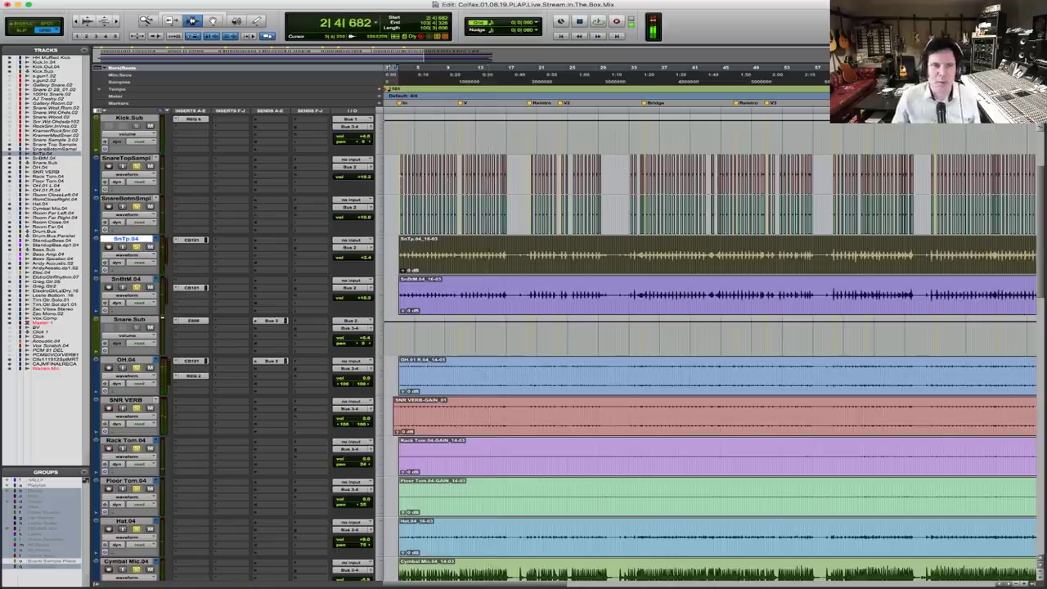
Show the hidden Snare.Wood.02 track above the snare top sample track and make it active
left_click(400, 180)
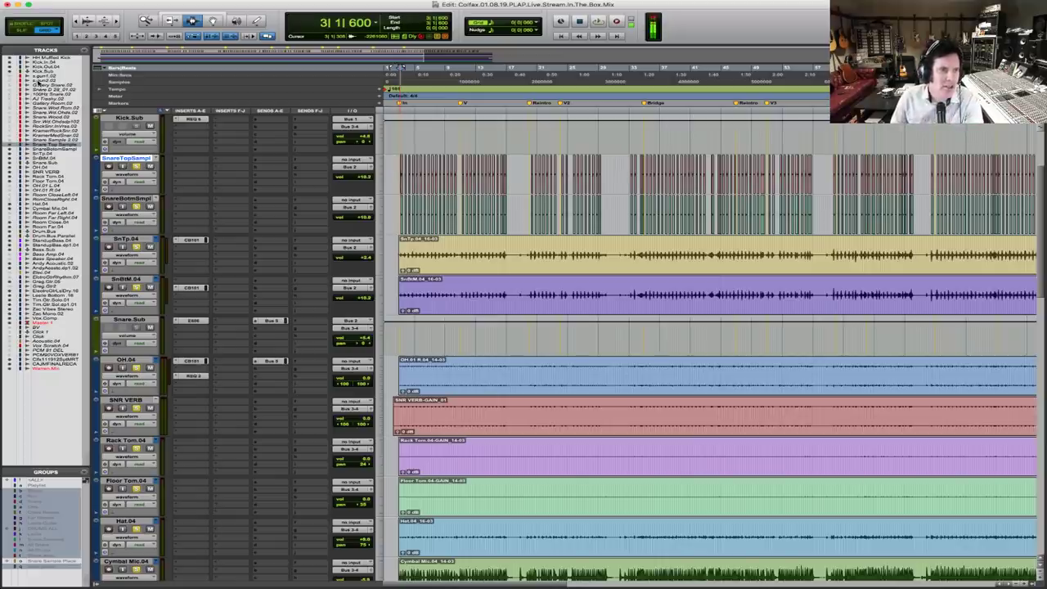
left_click(10, 118)
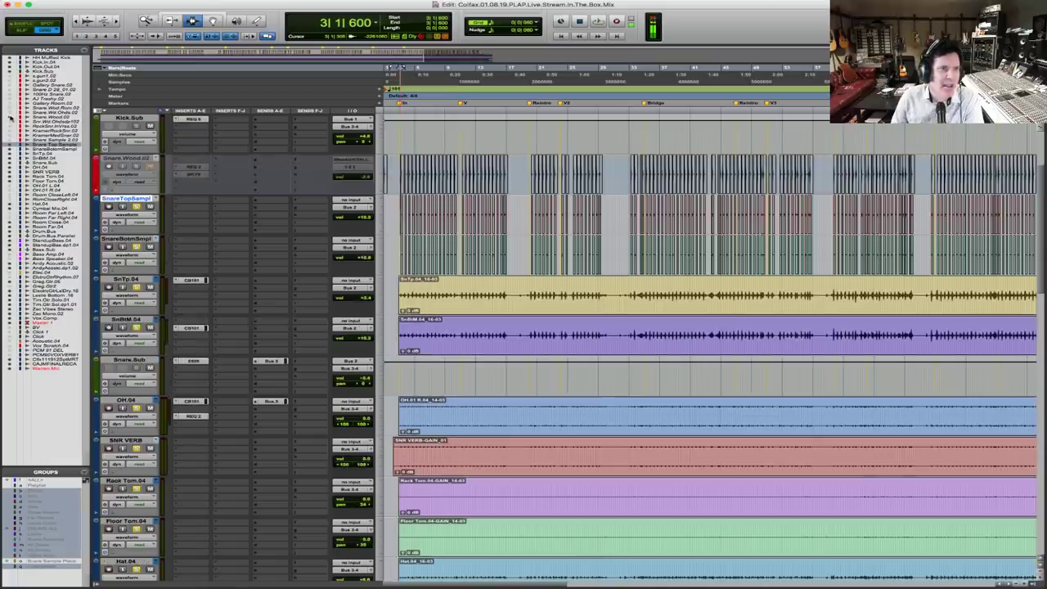
left_click(145, 162)
right_click(146, 162)
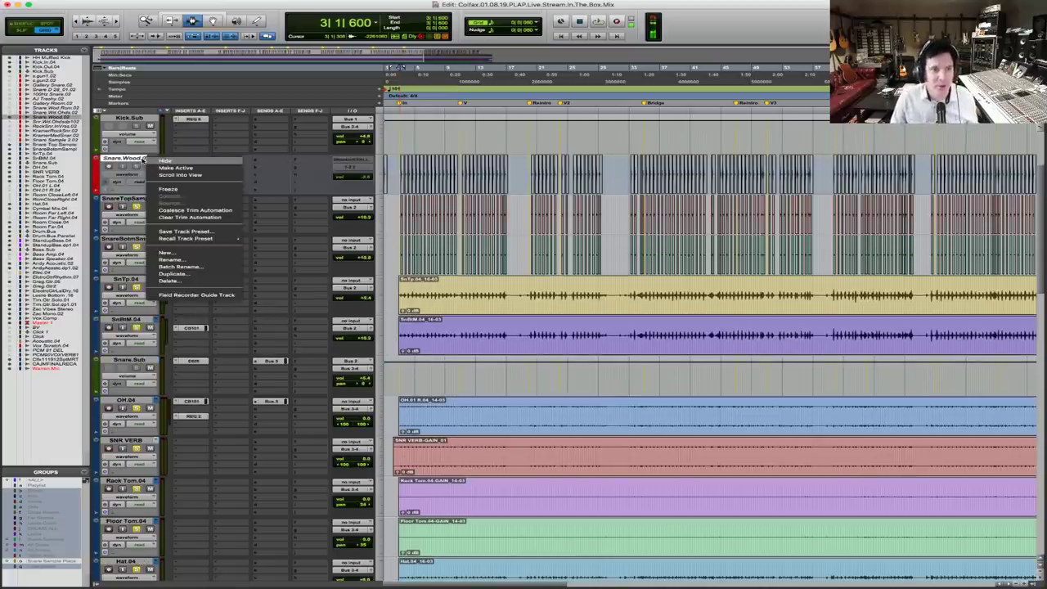
left_click(168, 168)
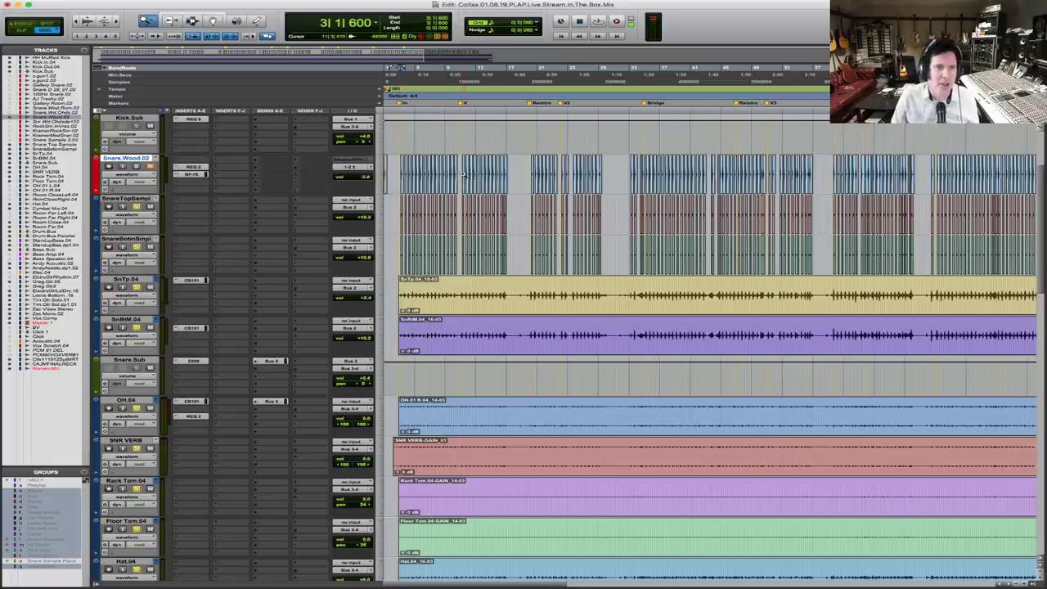
Route the output of Snare.Wood.02 to Bus 2 (Mono) with the other snare tracks
key("F5")
left_click_drag(484, 177, 385, 186)
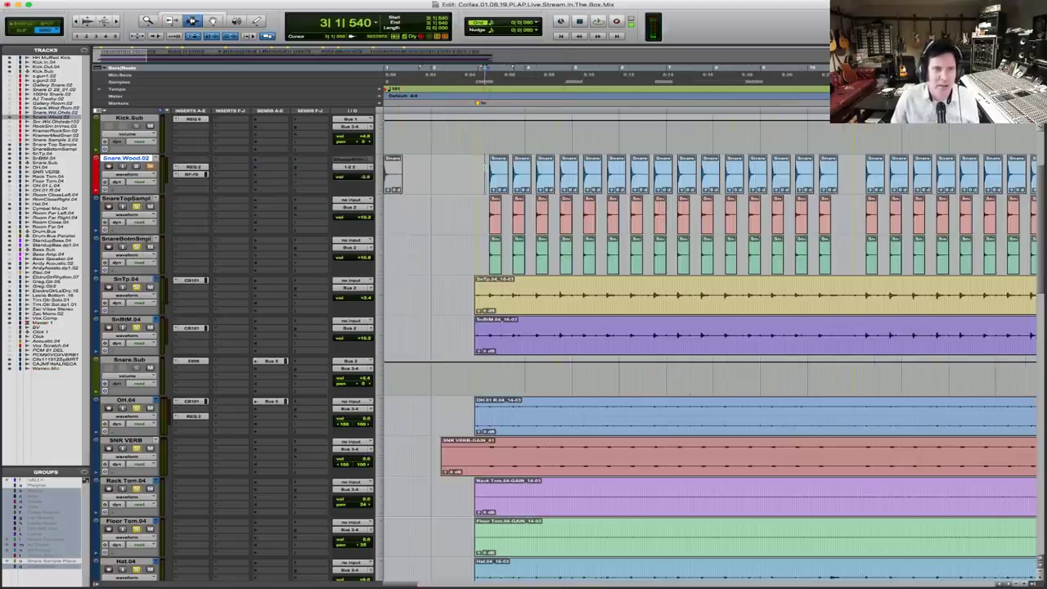
left_click(353, 172)
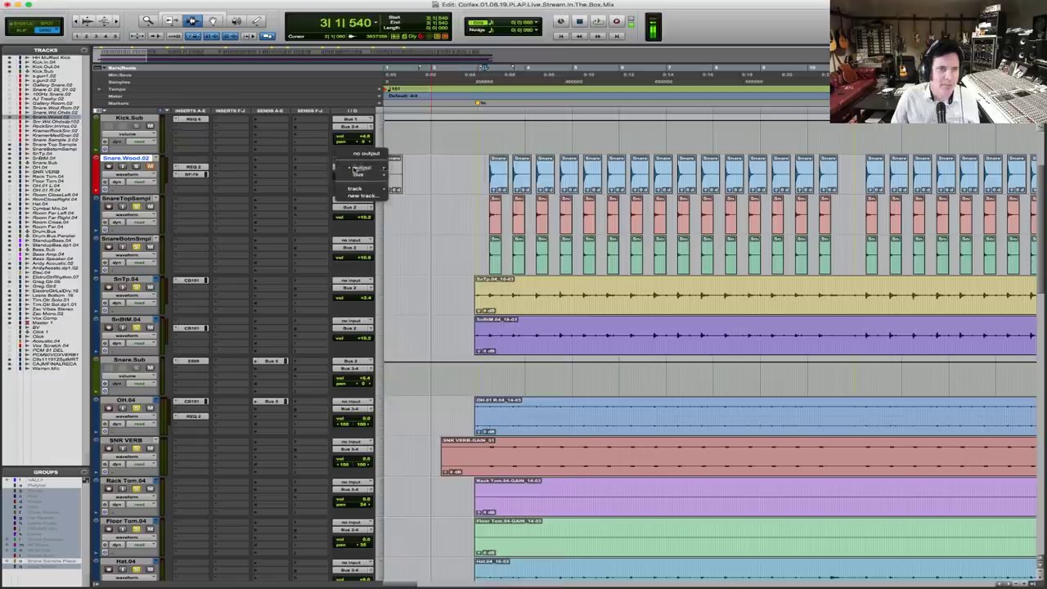
mouse_move(361, 167)
mouse_move(429, 177)
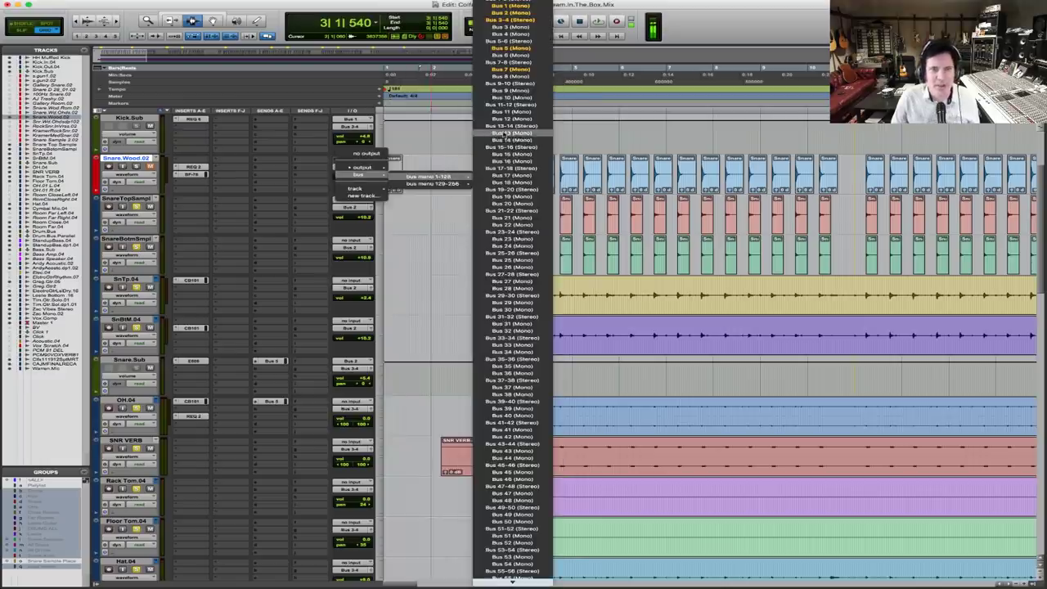
left_click(531, 13)
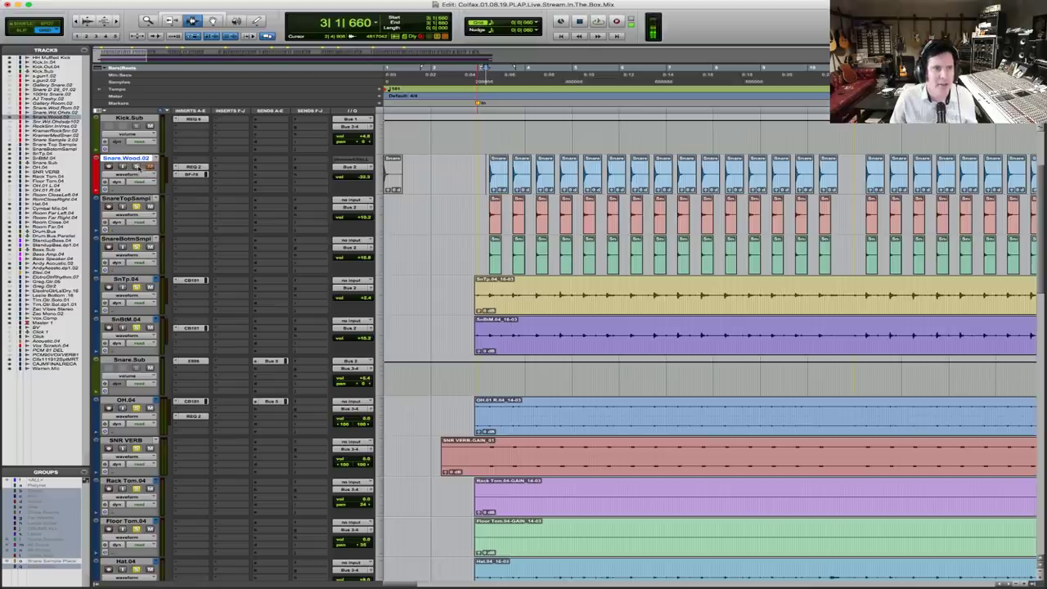
Play from 3|1|660 and balance the Snare.Wood.02 volume against the drums, checking its Renaissance Equalizer curve and closing the plug-in window
key("space")
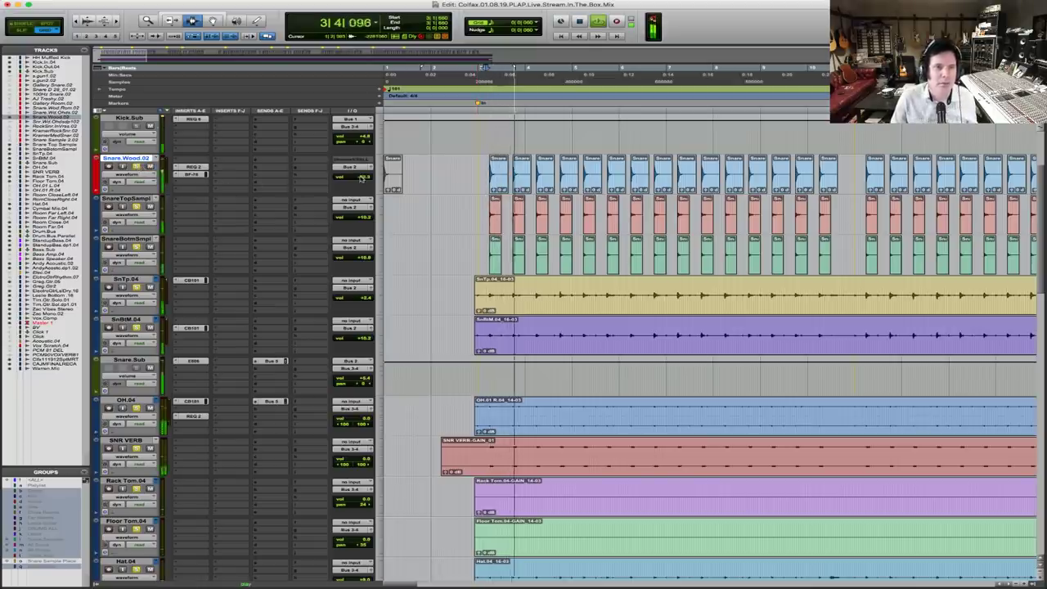
left_click_drag(360, 178, 360, 167)
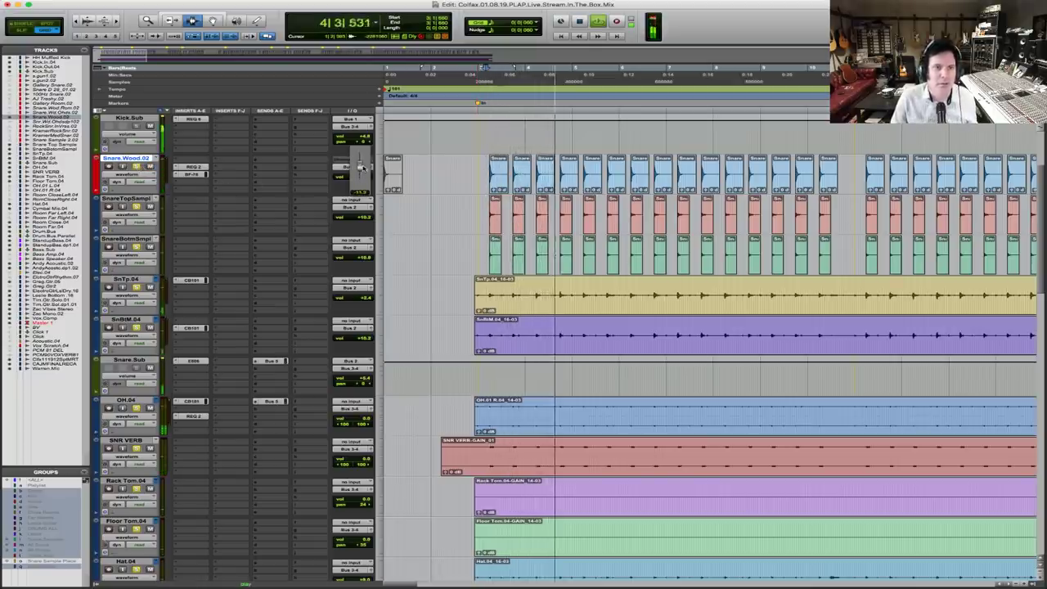
left_click(197, 167)
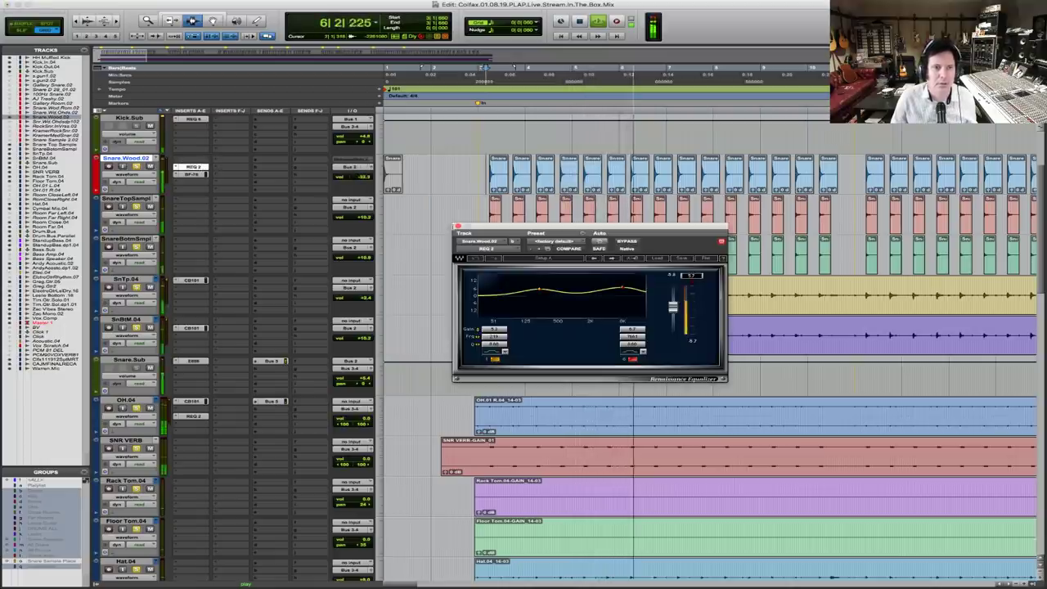
left_click(458, 227)
left_click(361, 176)
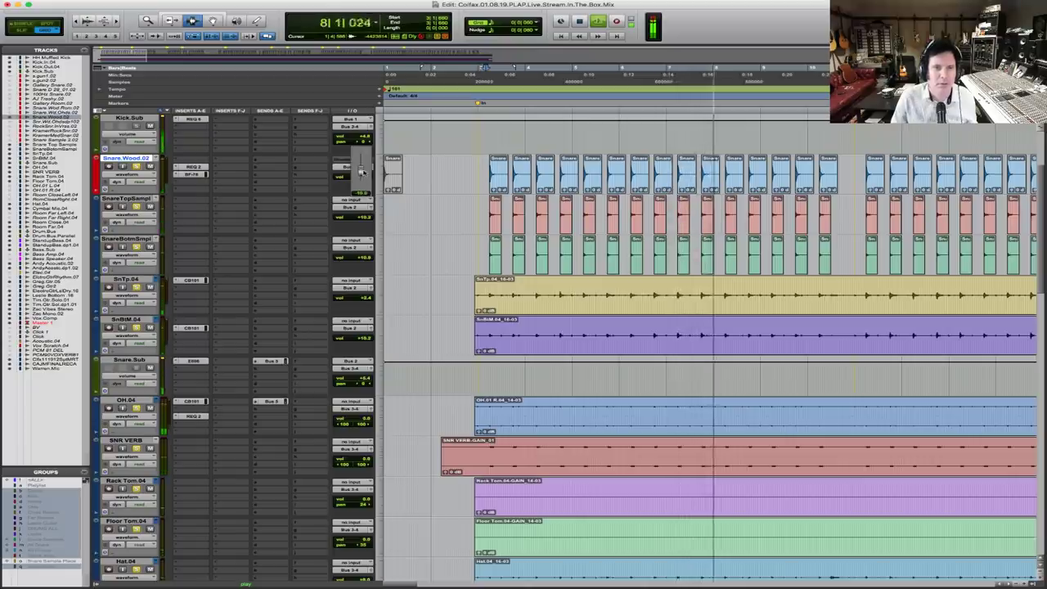
left_click_drag(361, 172, 364, 166)
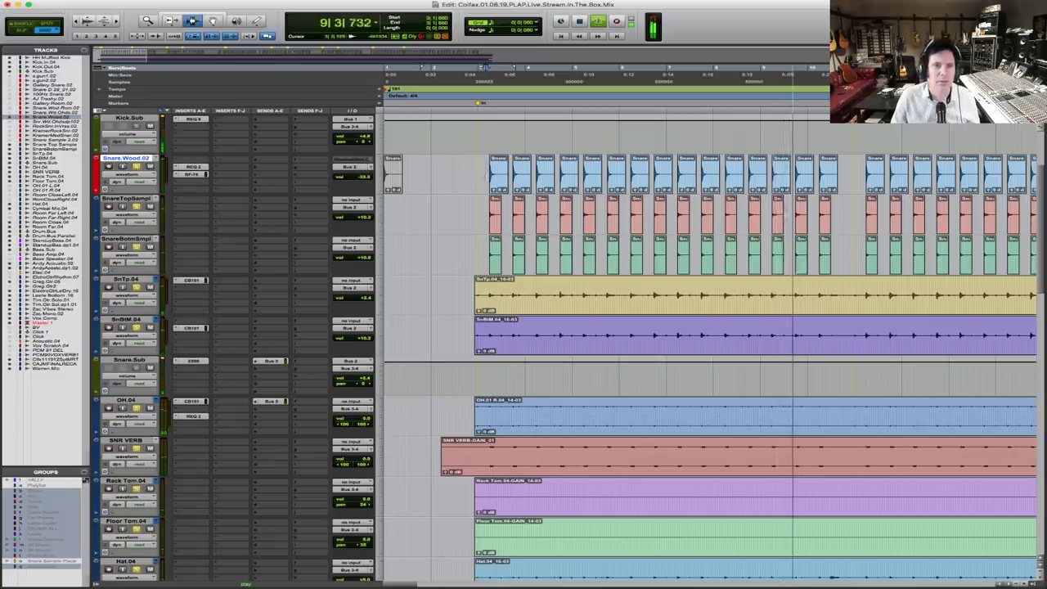
Examine the first snare hit in close-up to compare the alignment of Snare.Wood.02 with the other snare samples and mics
key("F5")
left_click(538, 174)
left_click(537, 173)
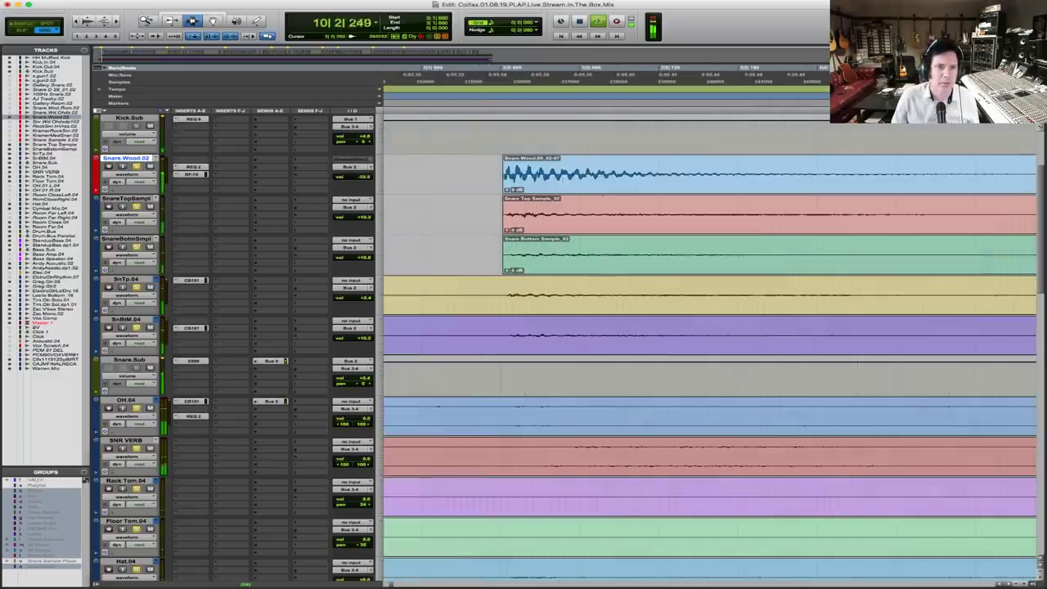
left_click(587, 171)
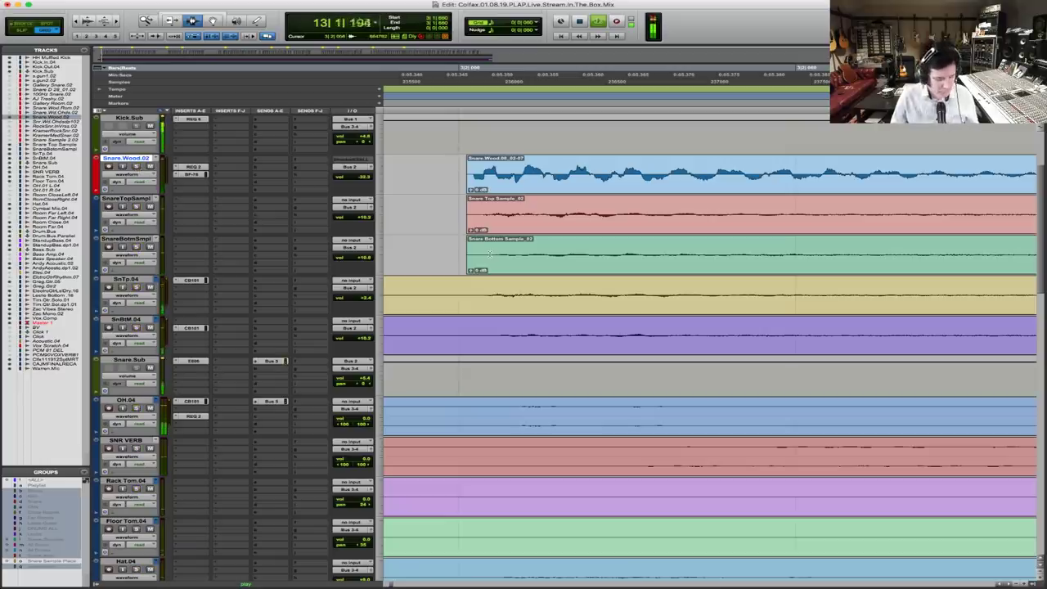
key("r")
key("r")
key("r")
key("r")
key("r")
key("r")
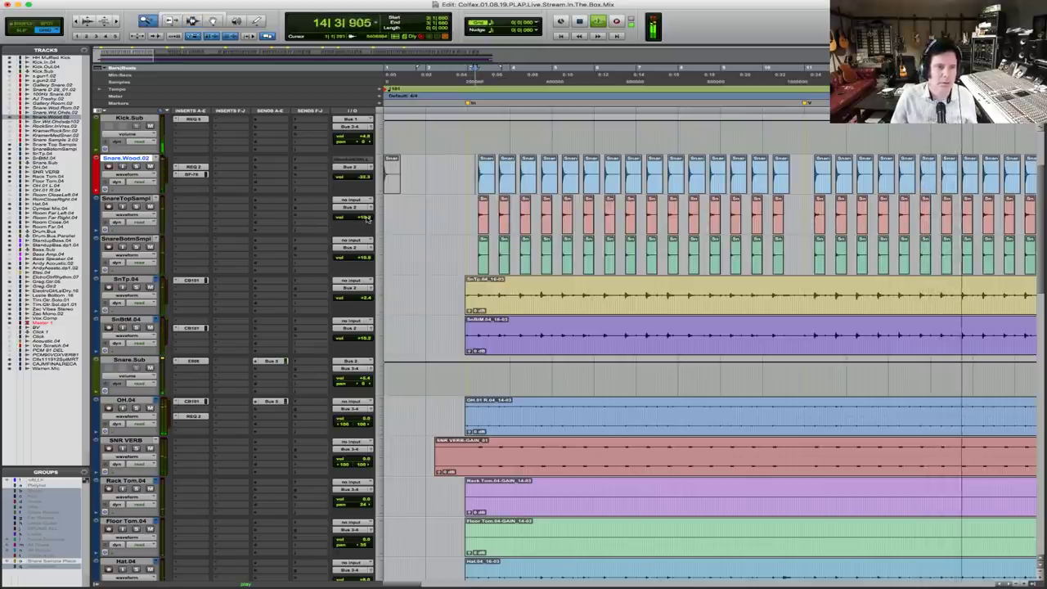
Lower the snare top sample track's volume to +1.8 dB, try a new Snare.Wood.02 level, and stop playback
left_click_drag(368, 220, 367, 224)
left_click(362, 176)
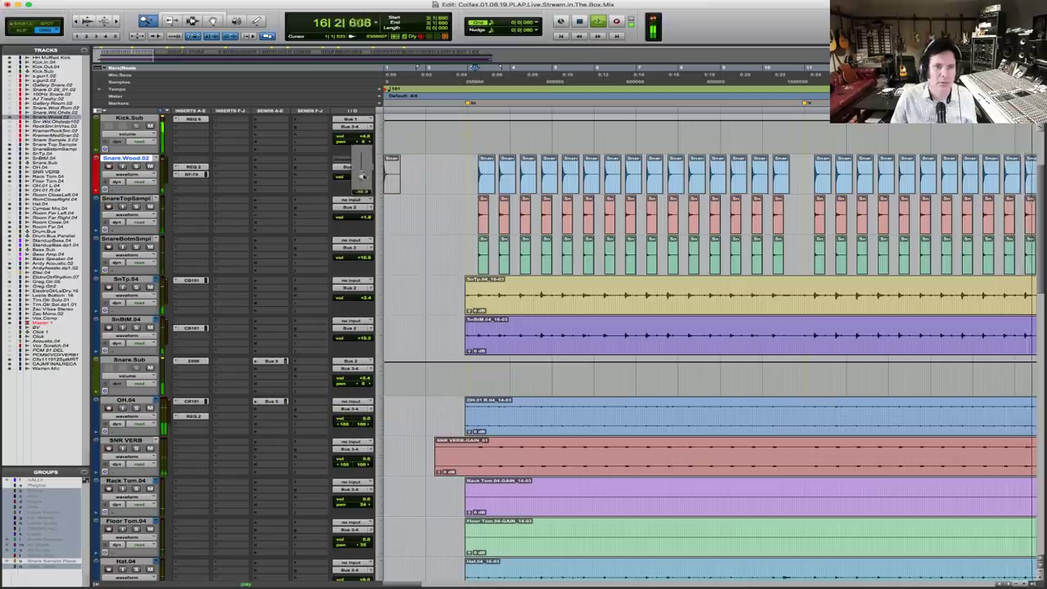
key("space")
Show the volume automation of Snare.Wood.02, select the whole lane, and clear its automation
left_click(144, 176)
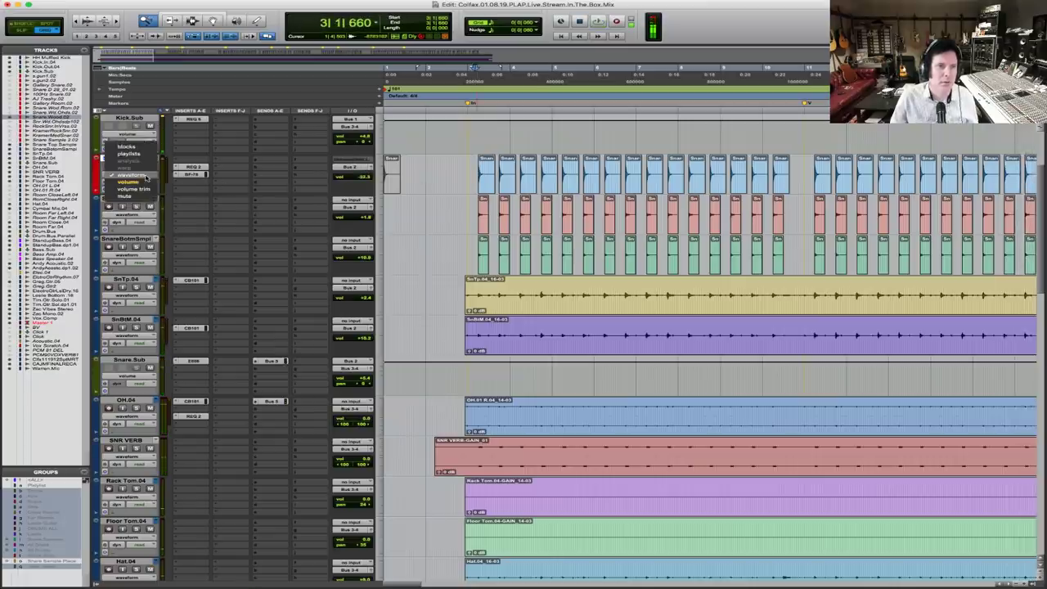
left_click(135, 183)
key("F8")
triple_click(578, 169)
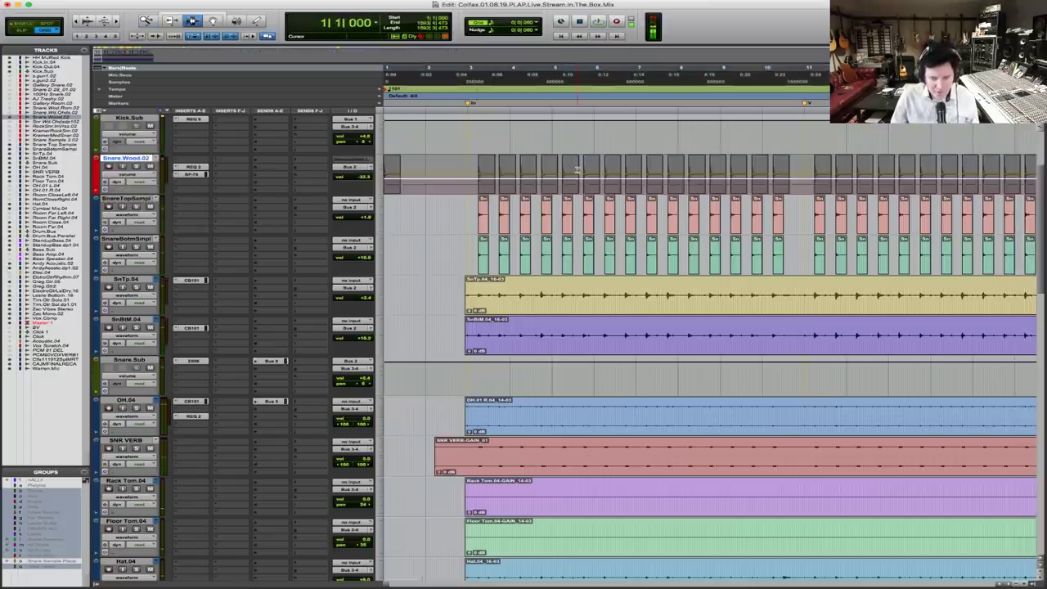
left_click(500, 174)
Play the intro, raise the Snare.Wood.02 volume to -0.7 dB, and return the track to waveform view
key("space")
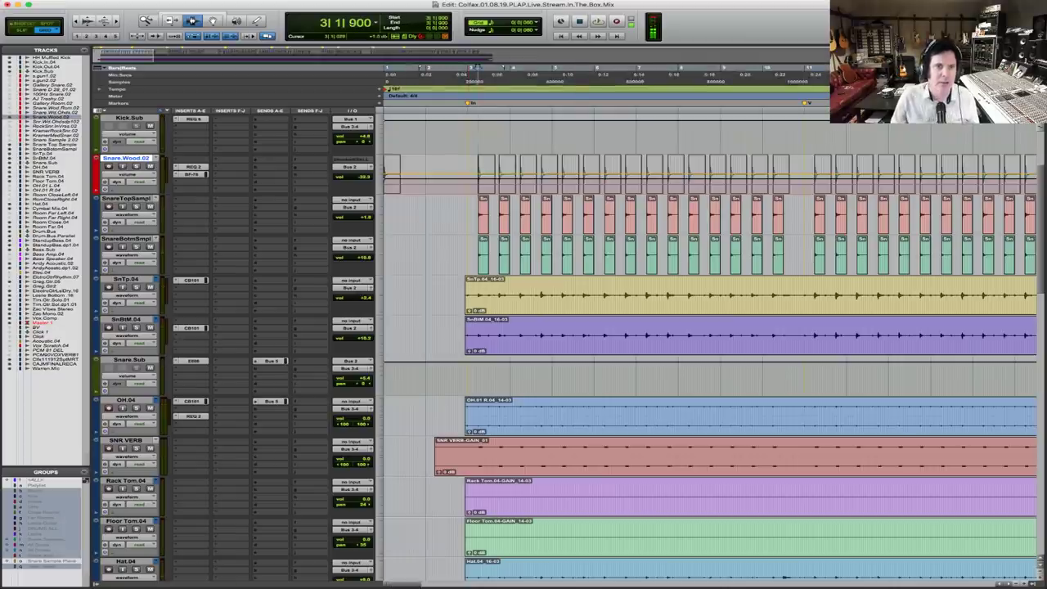
left_click(352, 176)
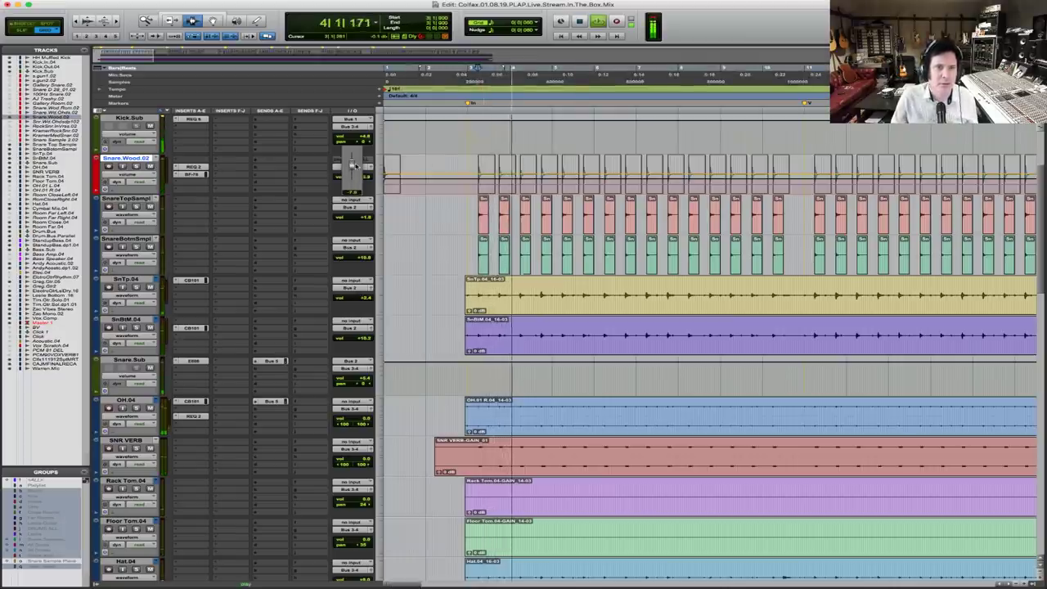
left_click_drag(352, 172, 354, 161)
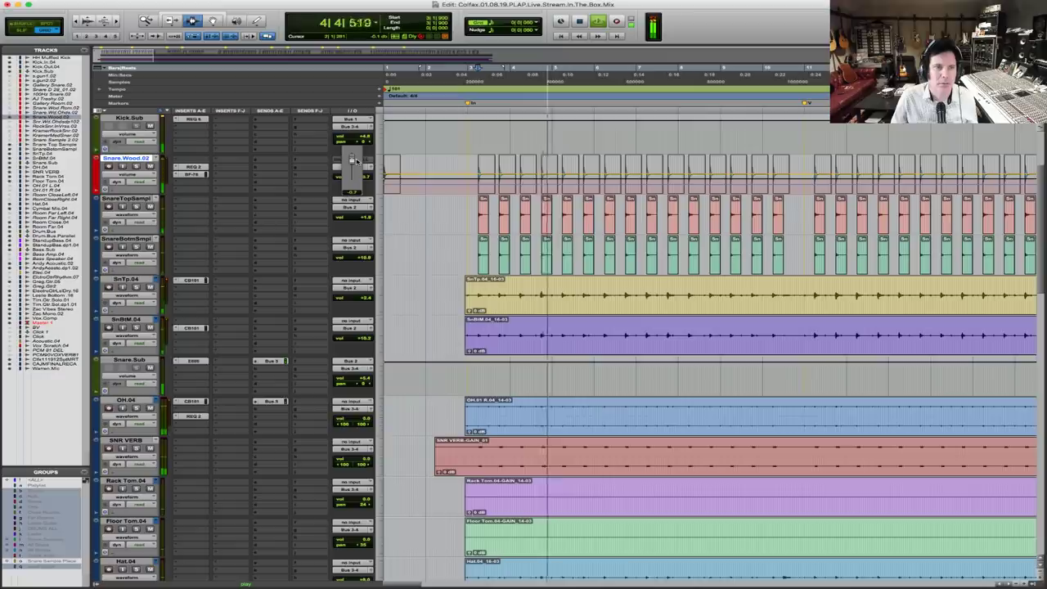
left_click_drag(356, 161, 356, 162)
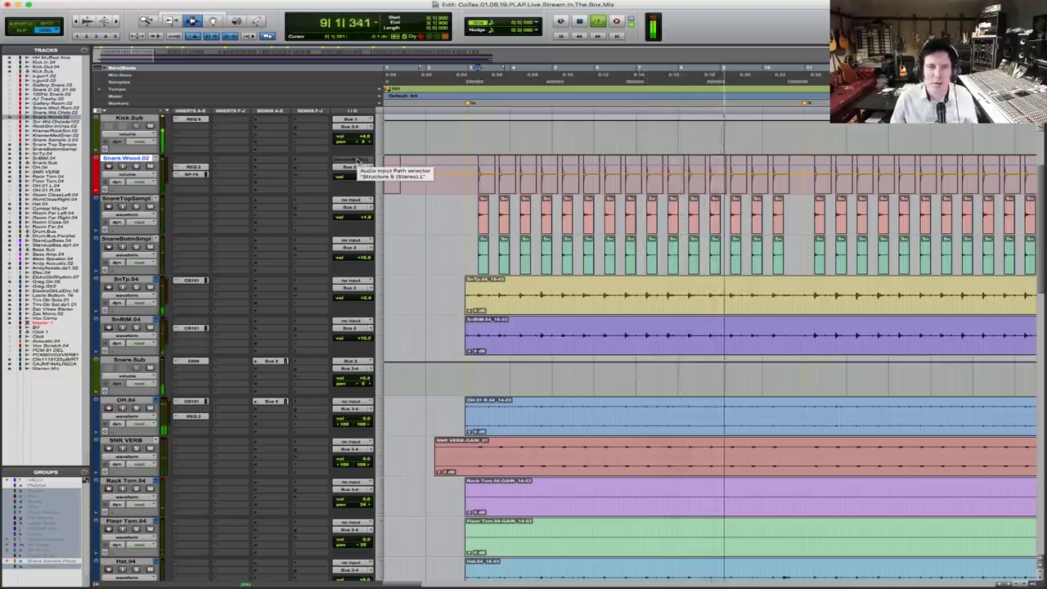
left_click(138, 175)
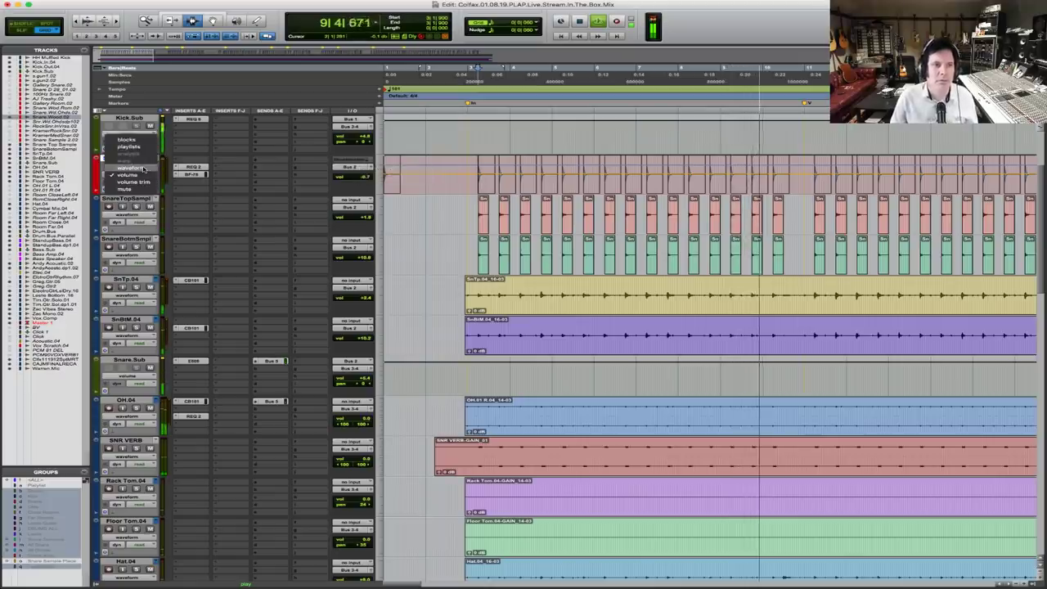
left_click(131, 167)
Find the Vox.Comp track below the vibes, make it the active track, and stop playback
key("alt+a")
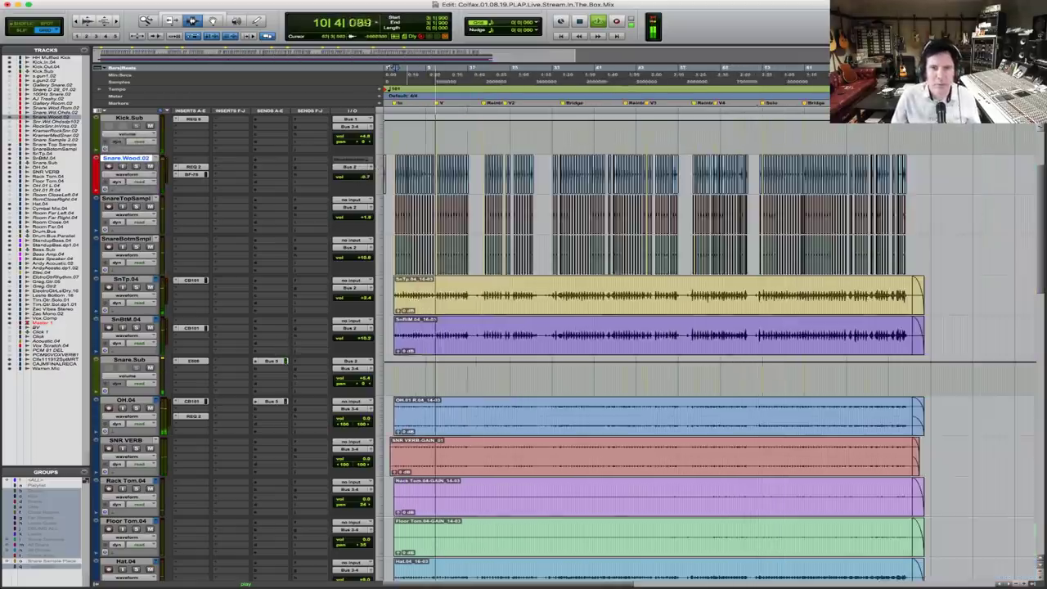
key("super+bracketright")
key("super+bracketright")
scroll(781, 280, "down", 15)
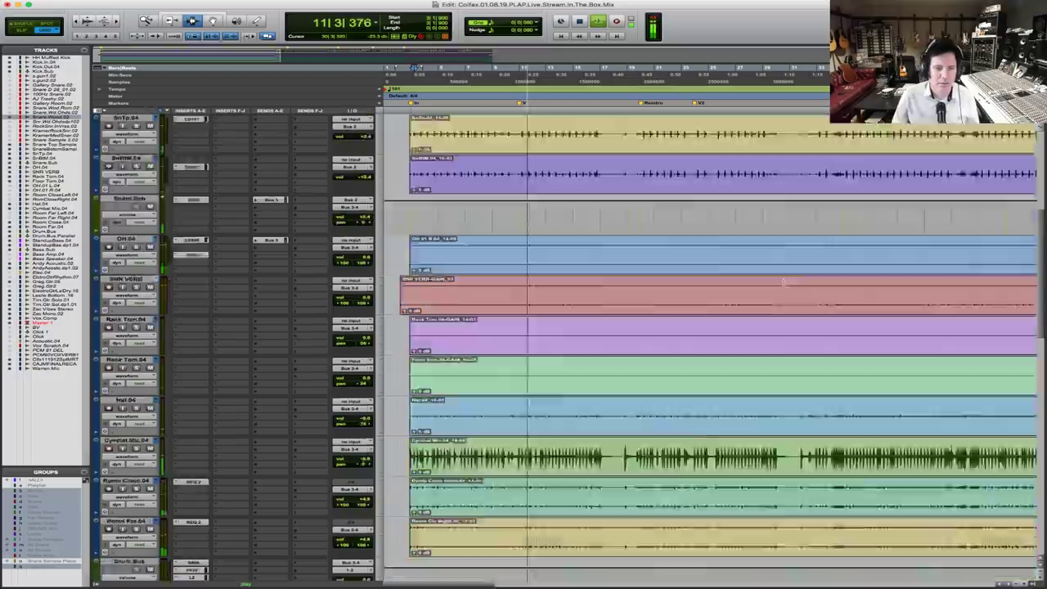
scroll(781, 282, "down", 6)
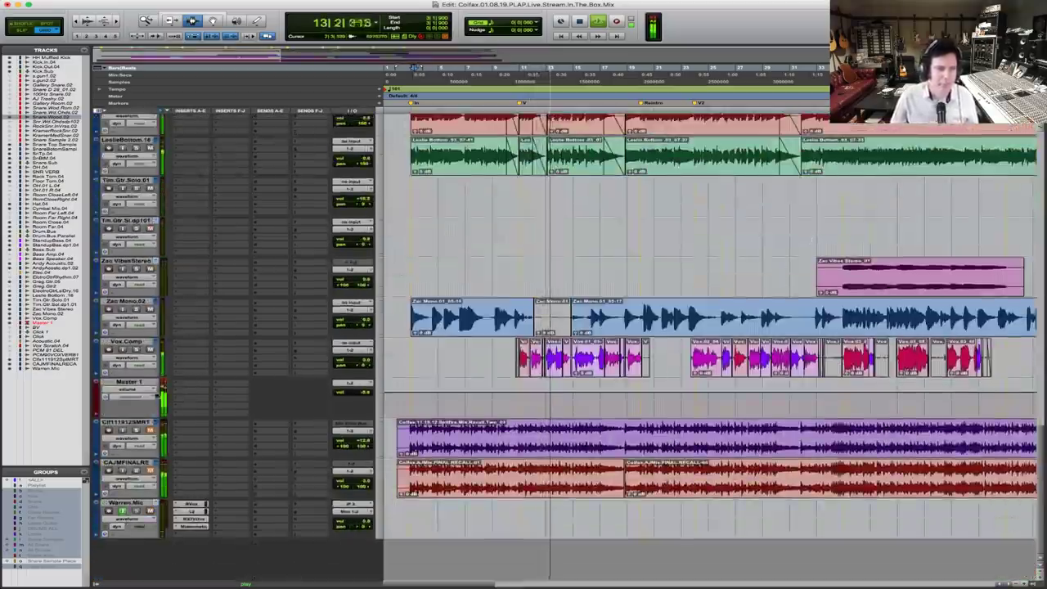
left_click(127, 341)
key("space")
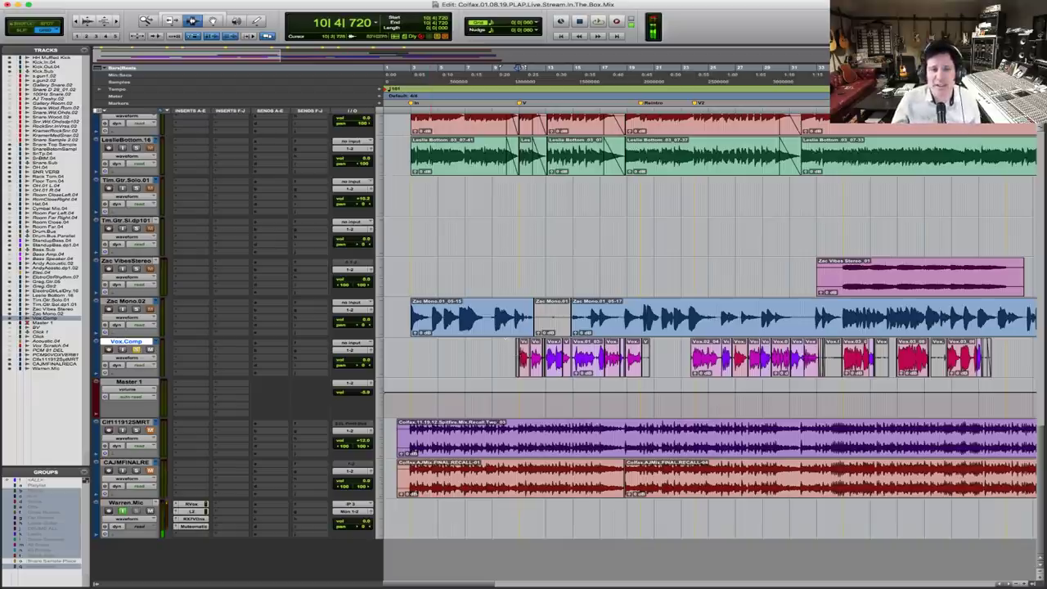
Review all channel strips in an enlarged mixer window, return to the edit view, and place the cursor at the mono vibes' start
left_click(410, 146)
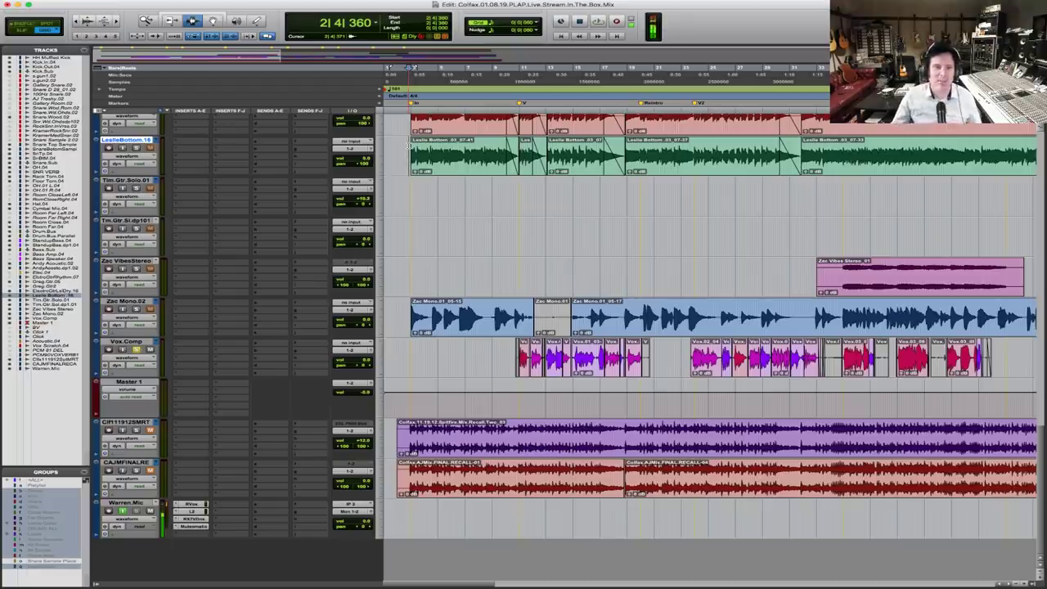
key("super+equal")
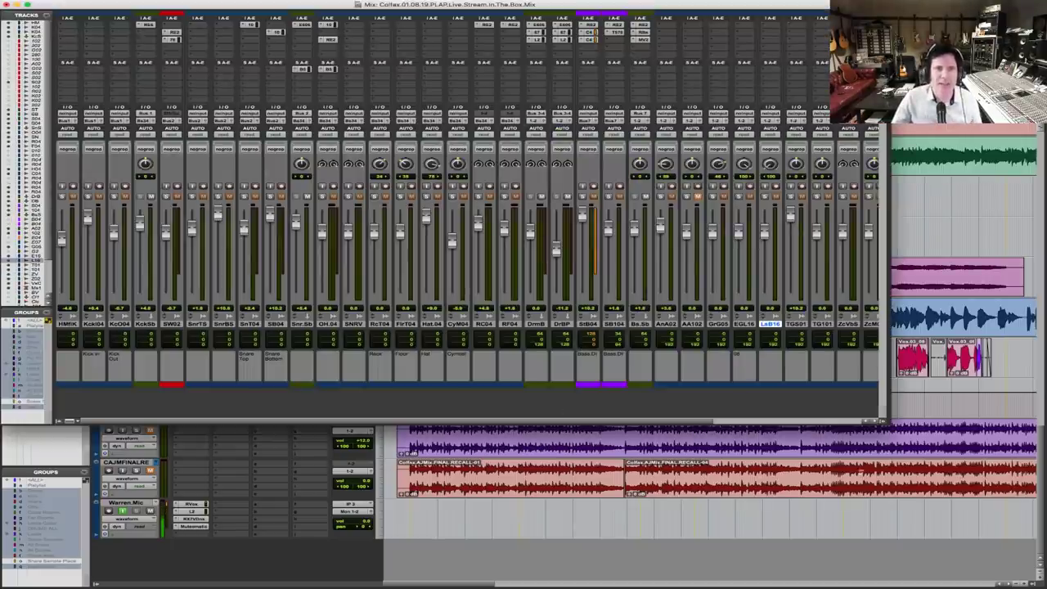
left_click_drag(883, 422, 1038, 488)
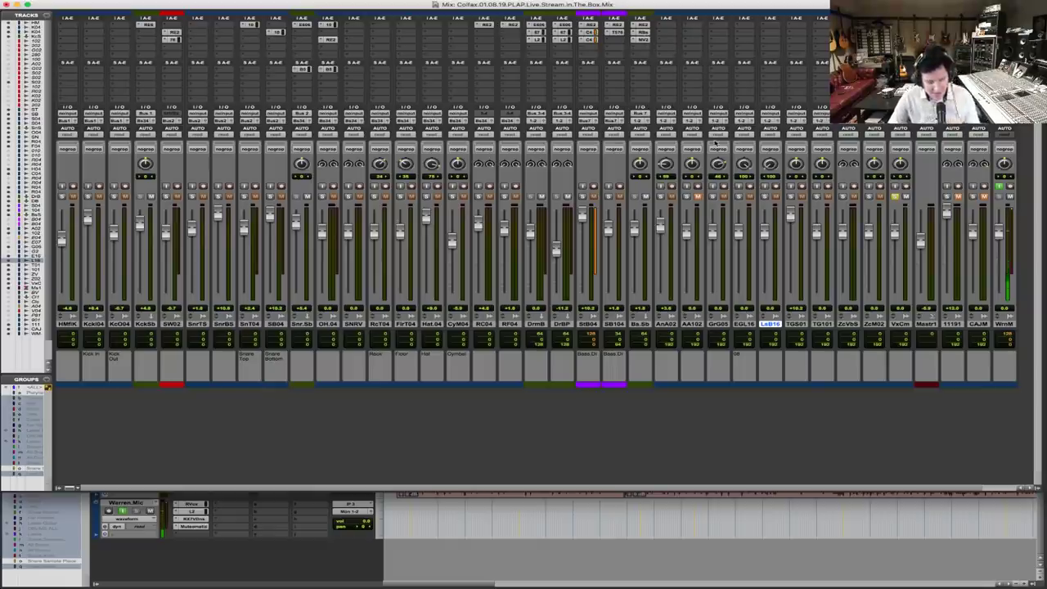
key("super+equal")
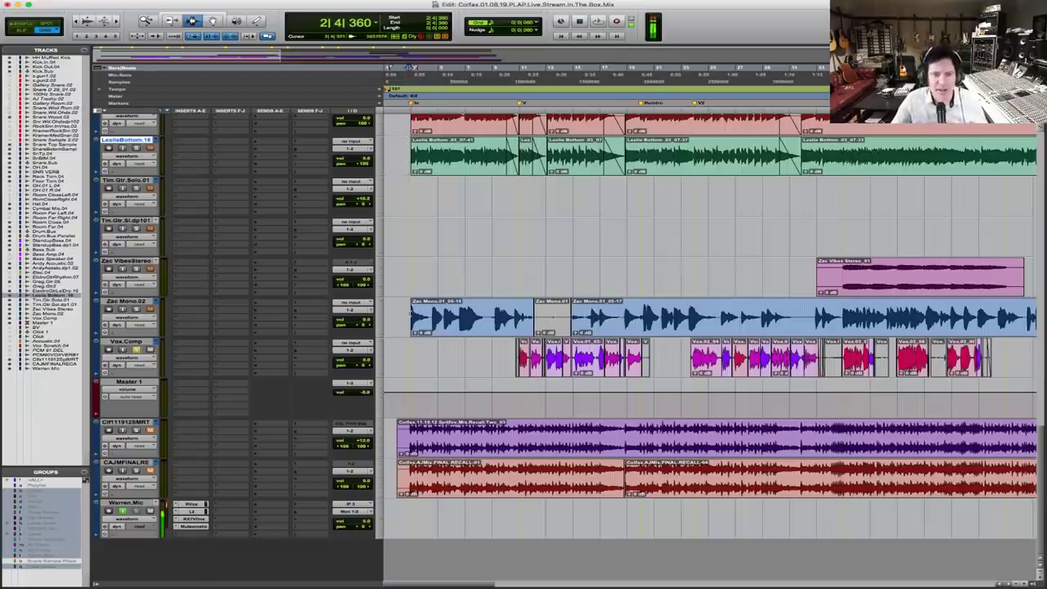
left_click(410, 314)
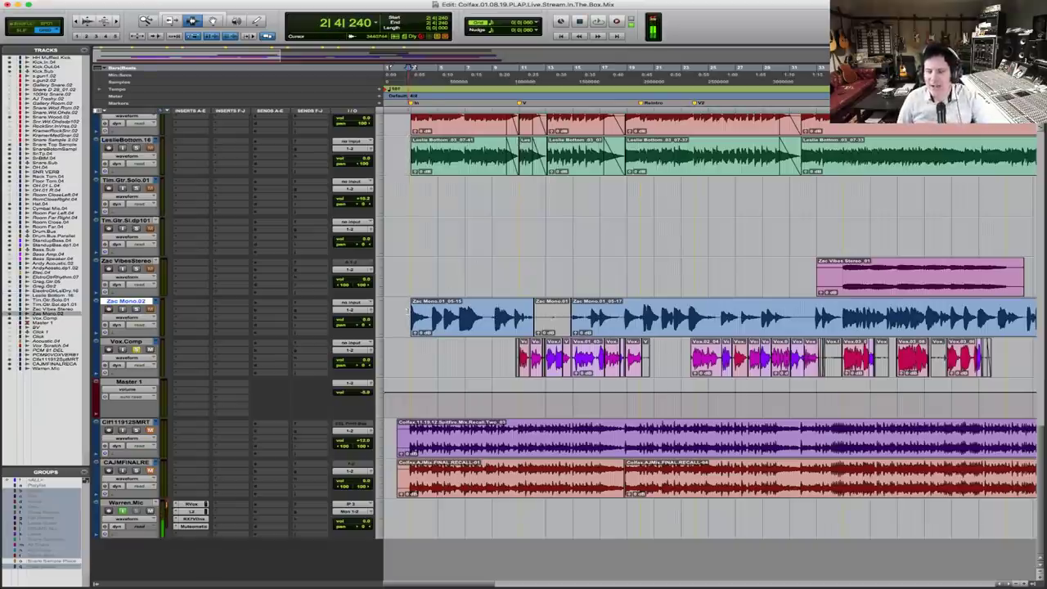
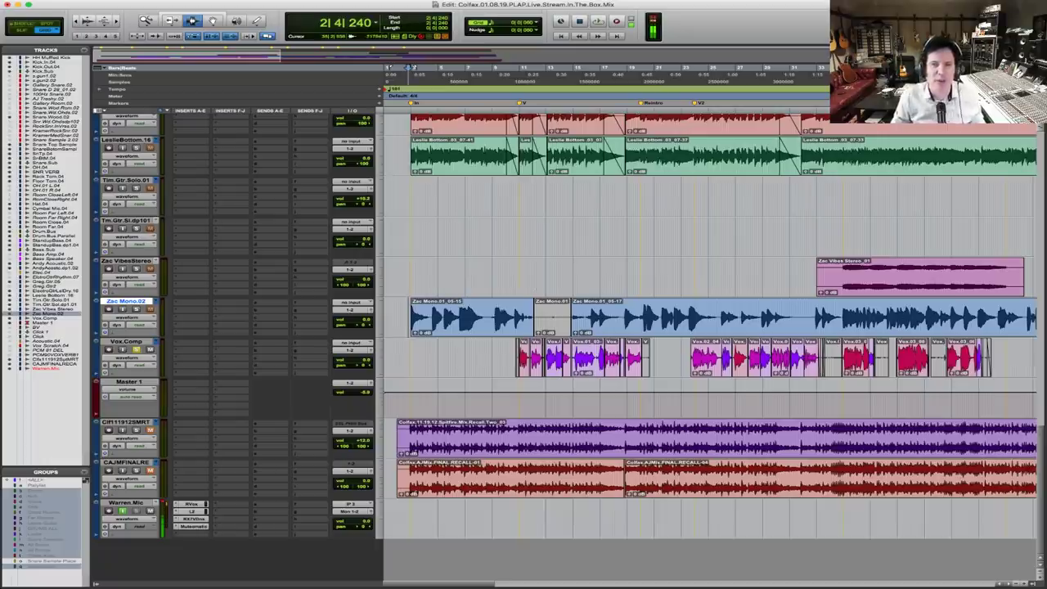
Place the cursor on Vox.Comp just before the first vocal line, at 10|4|420
left_click_drag(523, 355, 1036, 356)
key("super+bracketright")
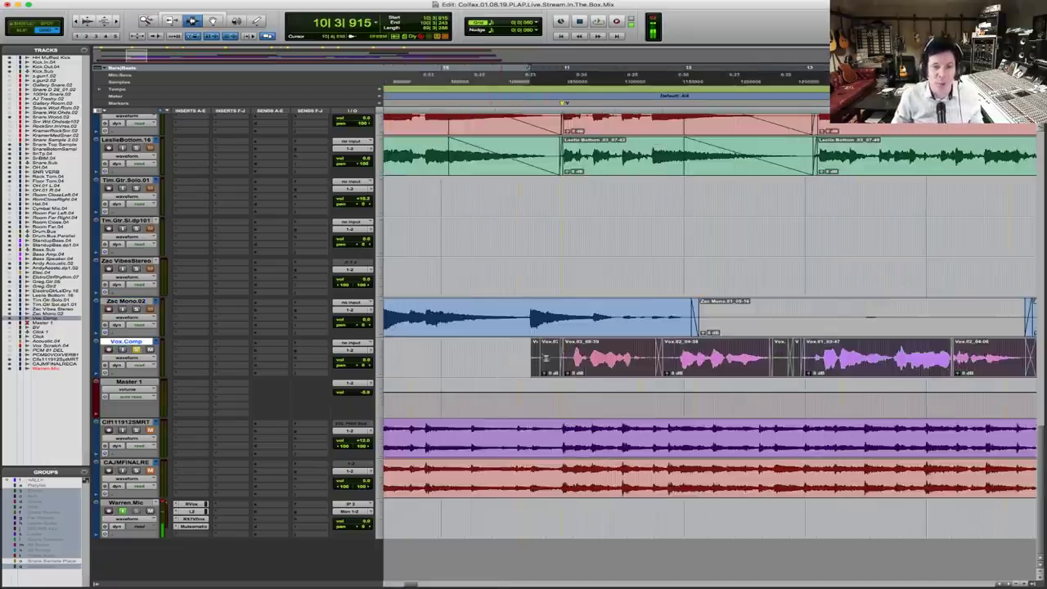
left_click(545, 357)
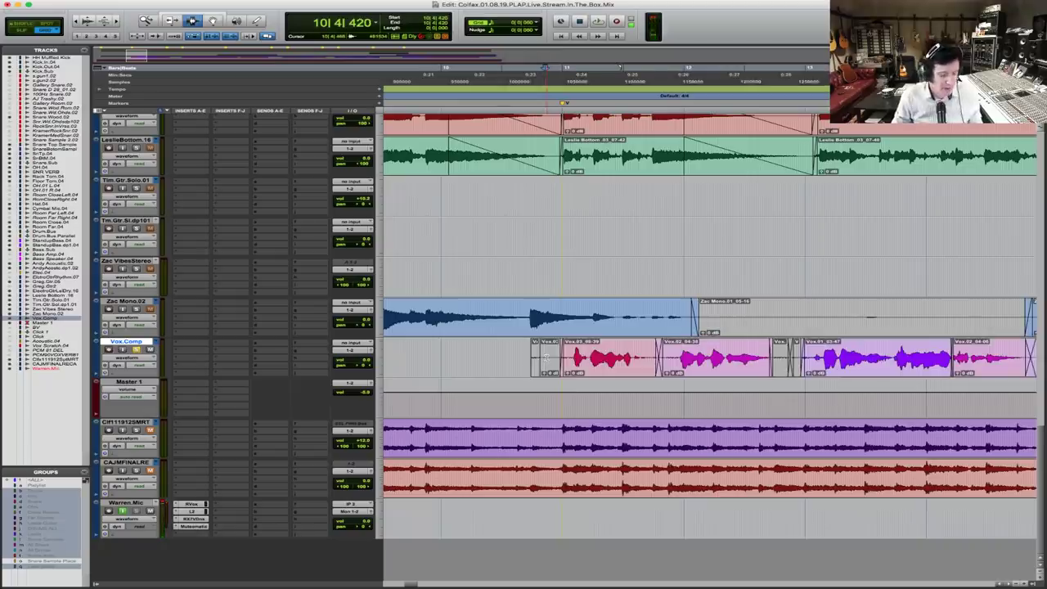
key("super+bracketleft")
key("super+bracketleft")
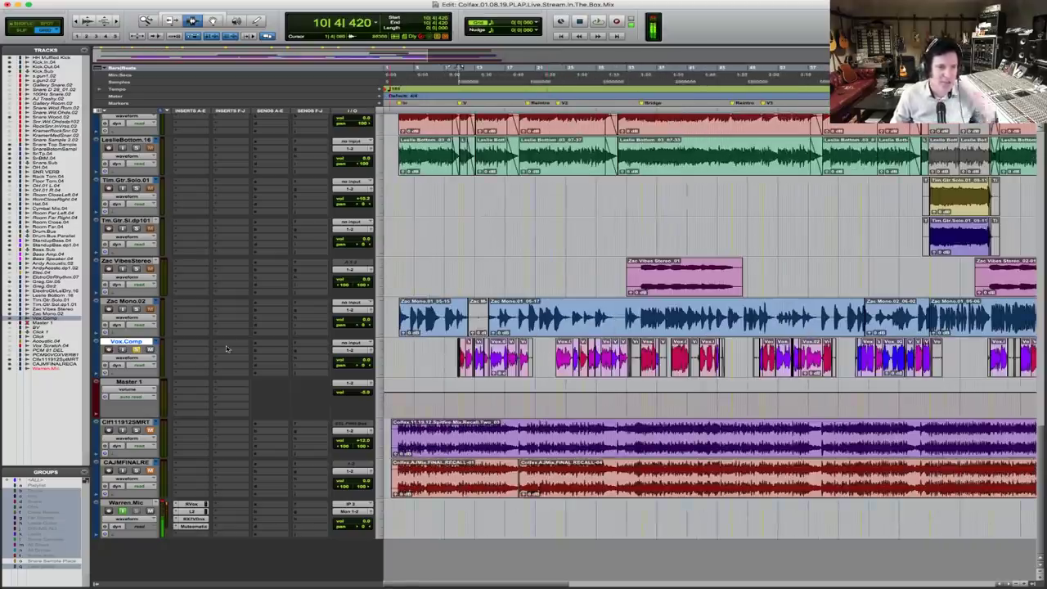
left_click(185, 345)
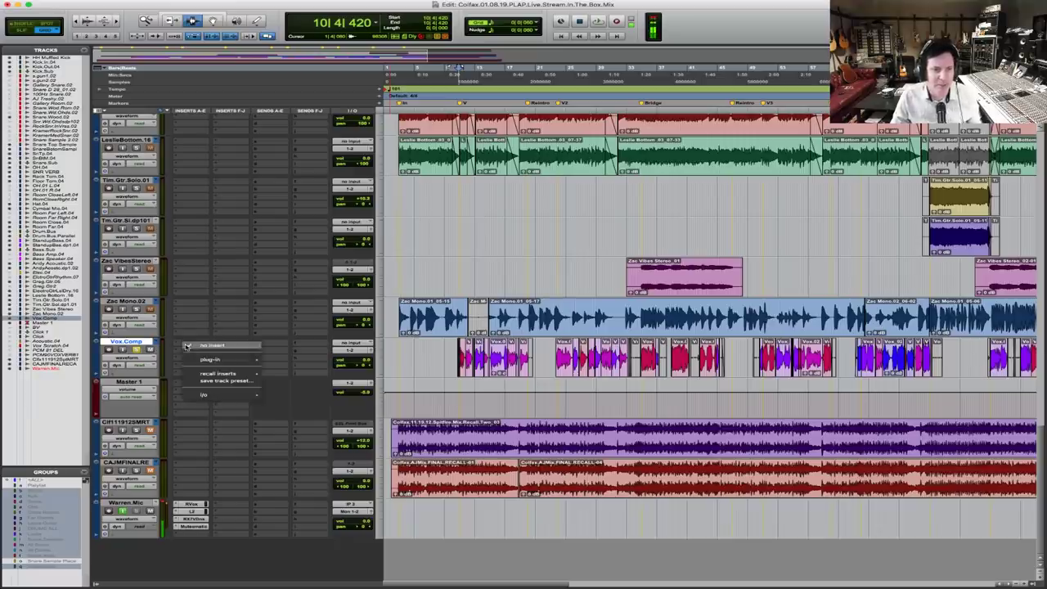
mouse_move(211, 360)
mouse_move(311, 277)
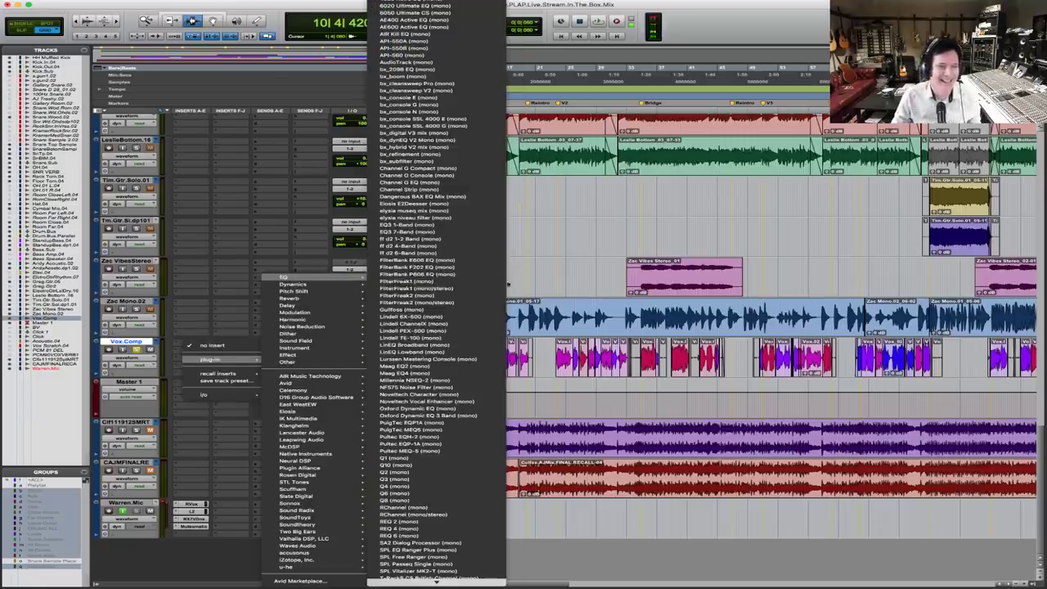
key("Escape")
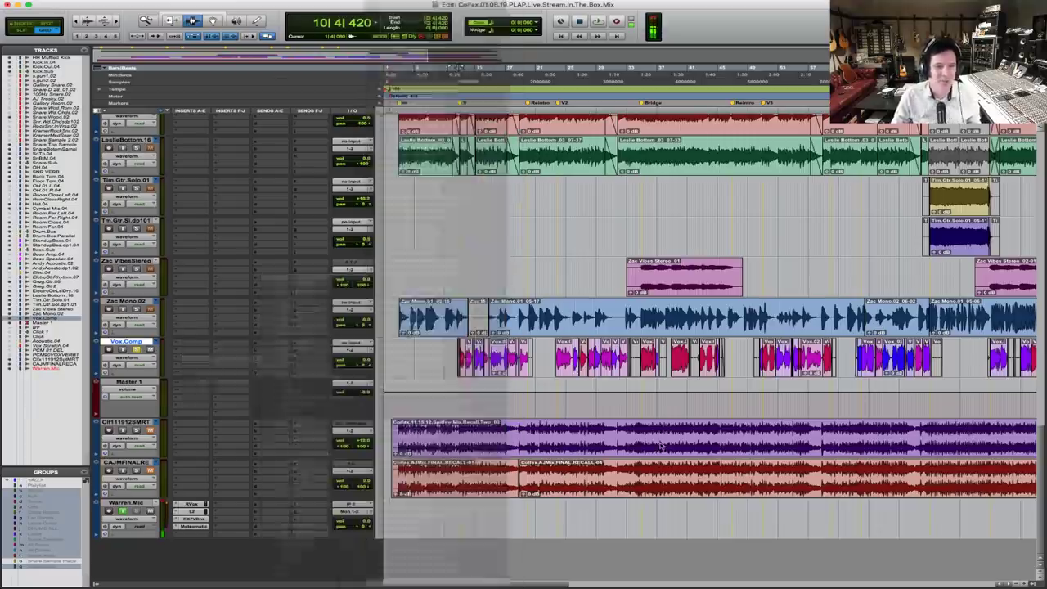
Play the first verse to judge the unprocessed Vox.Comp vocal against the band
key("space")
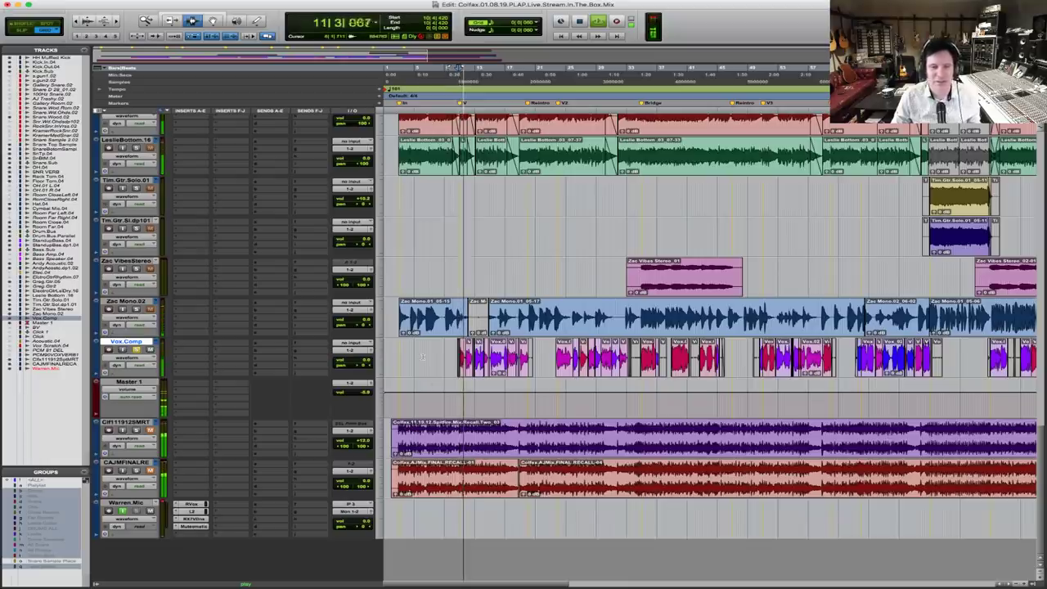
key("super+bracketright")
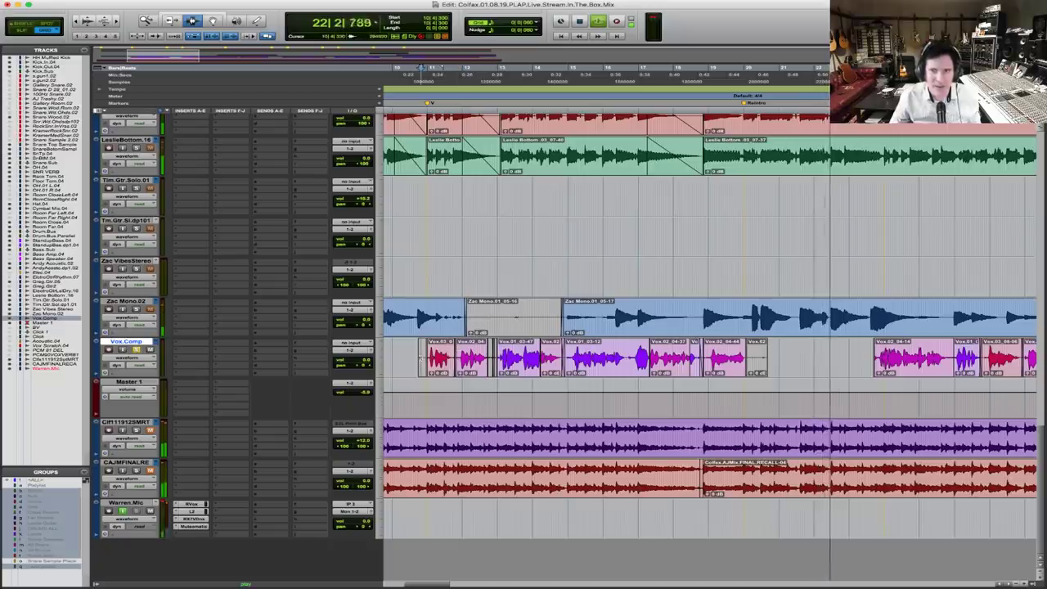
key("space")
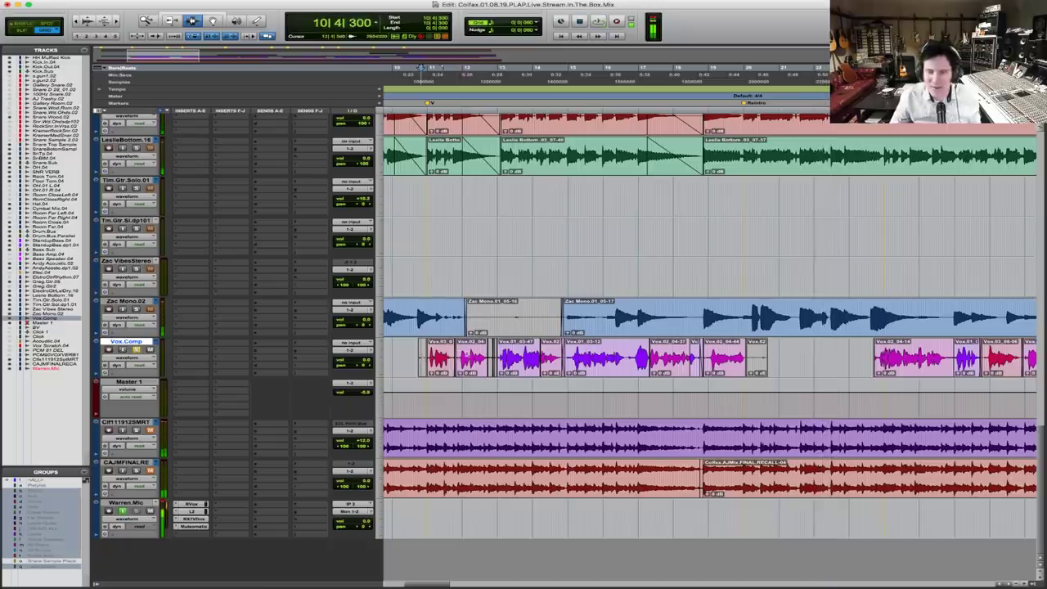
Insert bx_console SSL 4000 E on Vox.Comp and adjust its high-pass filter while playing the verse from 10|4|300
left_click(191, 344)
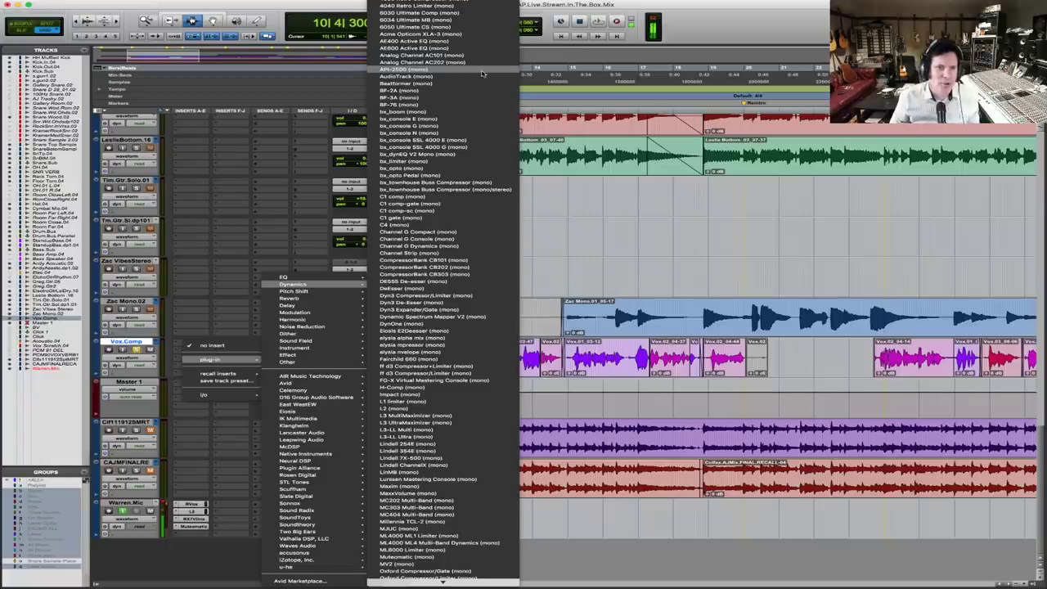
left_click(481, 139)
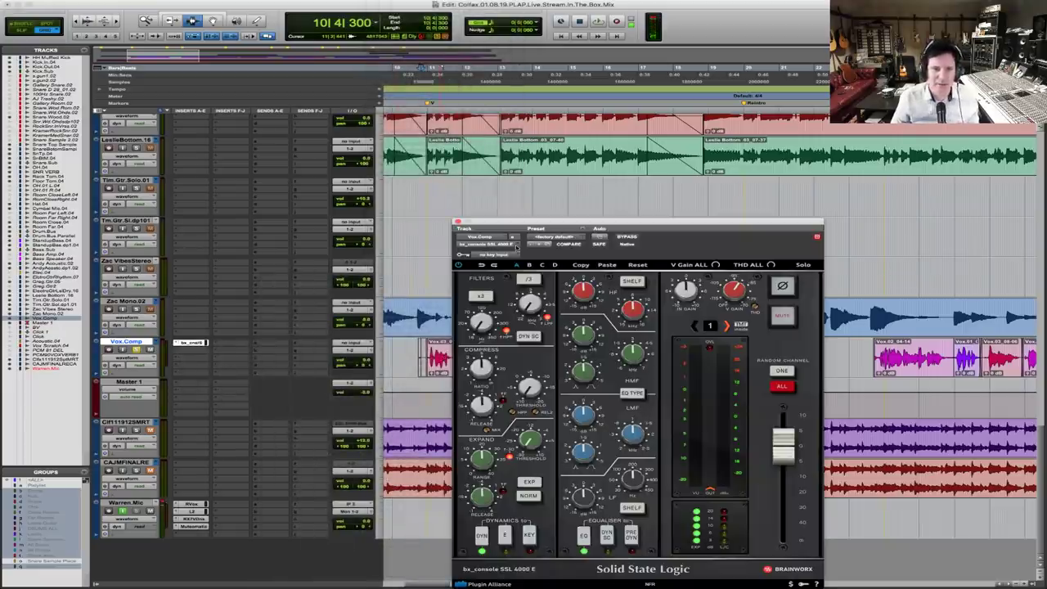
key("space")
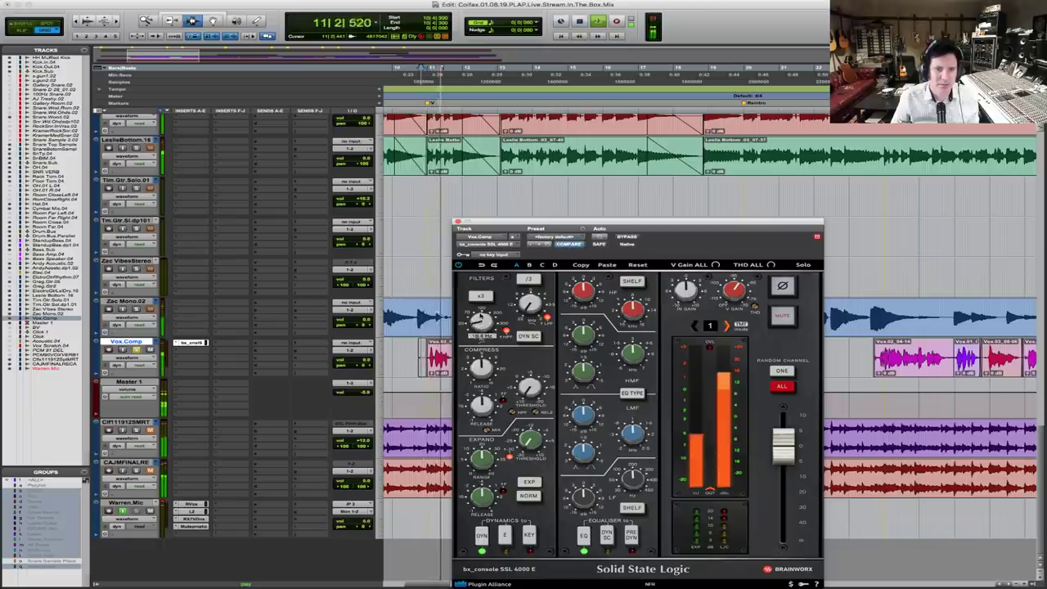
left_click_drag(480, 309, 478, 297)
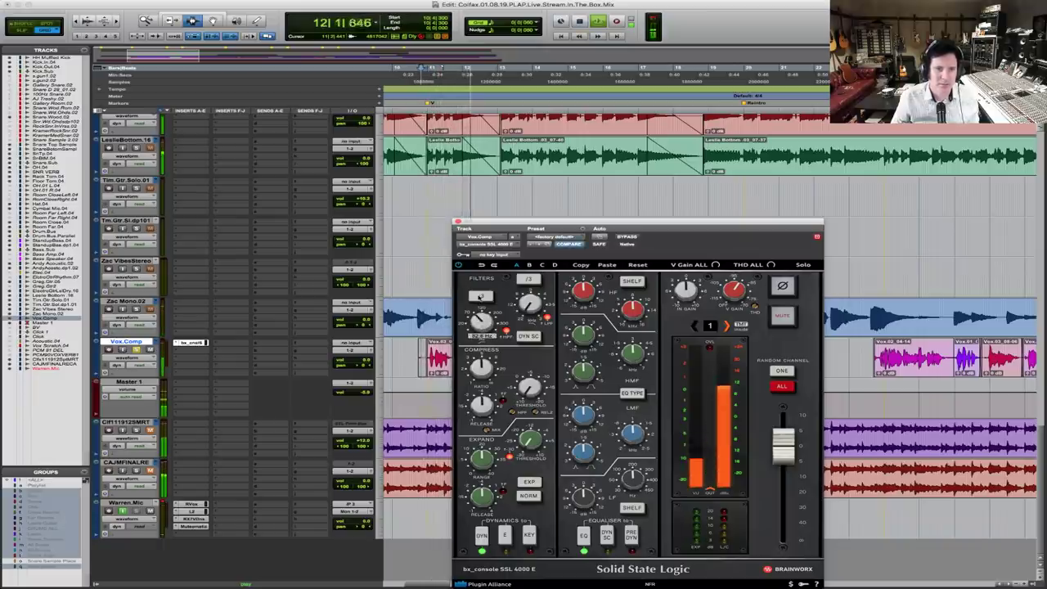
key("space")
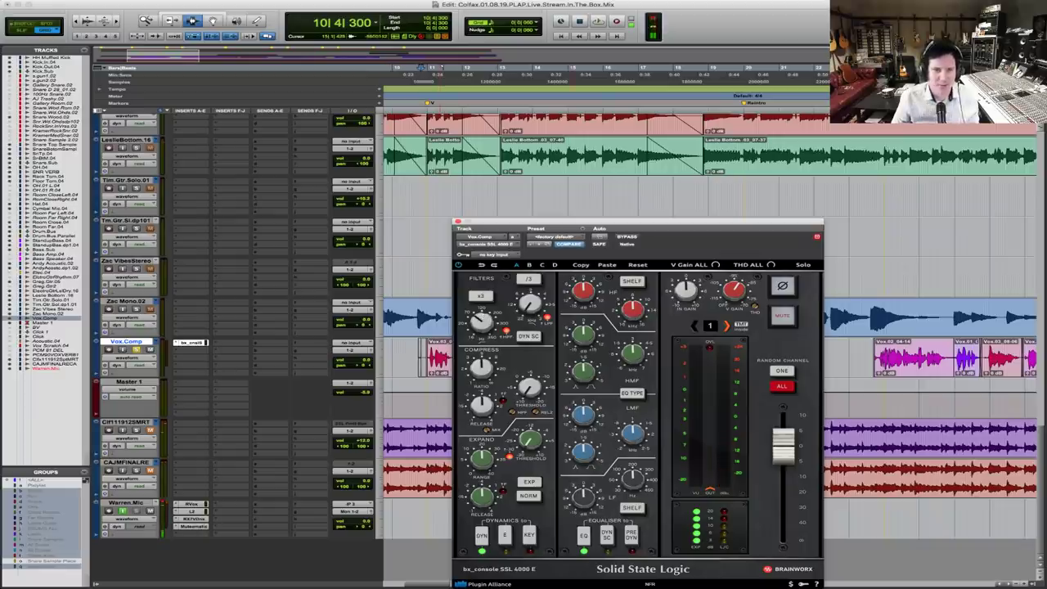
Adjust the SSL compressor threshold on Vox.Comp while playing the first verse from 10|4|300
left_click_drag(602, 223, 596, 159)
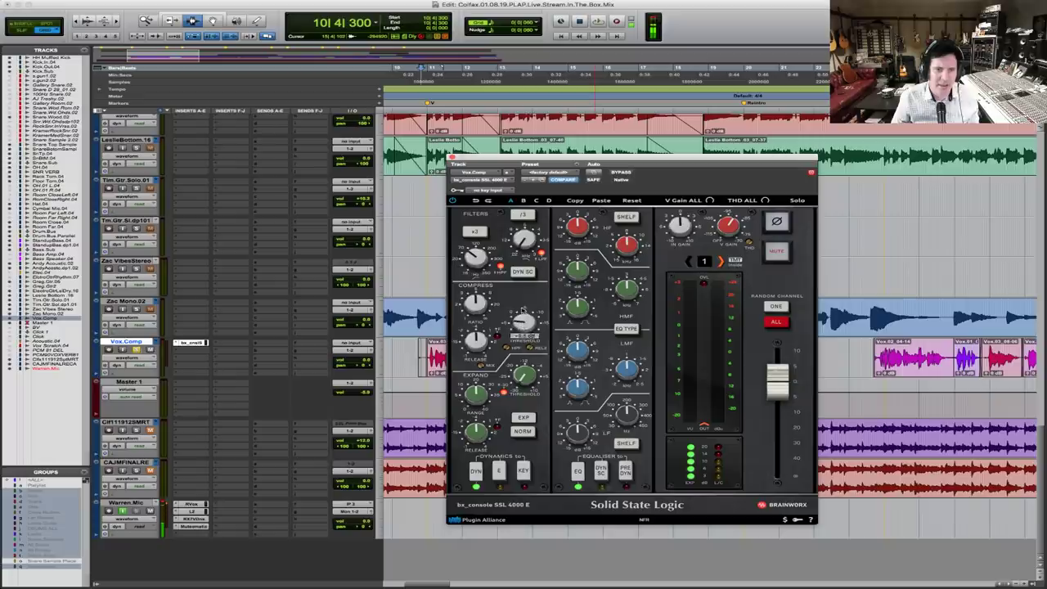
left_click_drag(524, 320, 524, 323)
key("space")
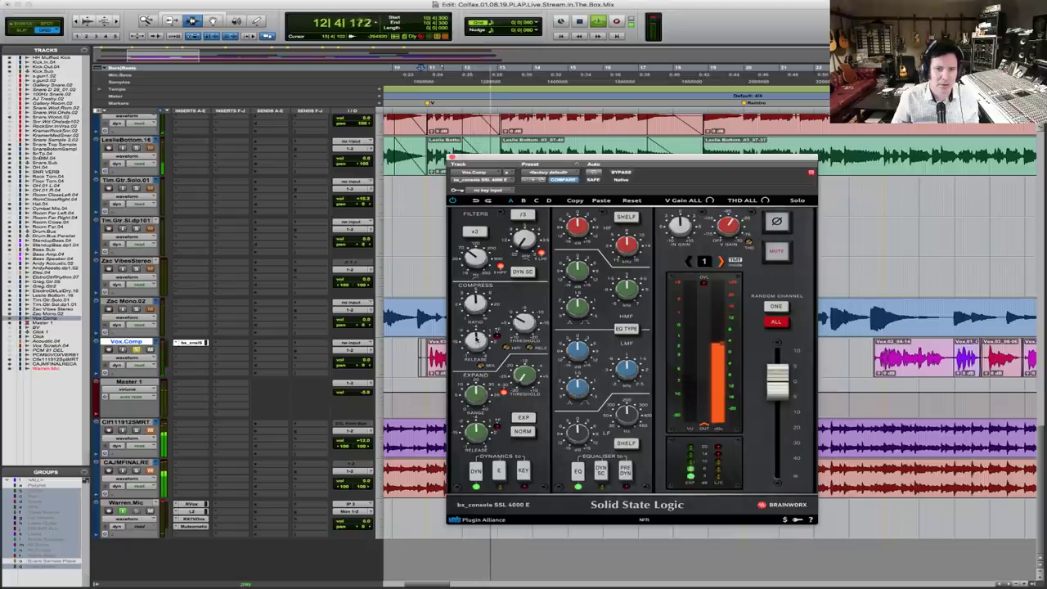
mouse_move(524, 323)
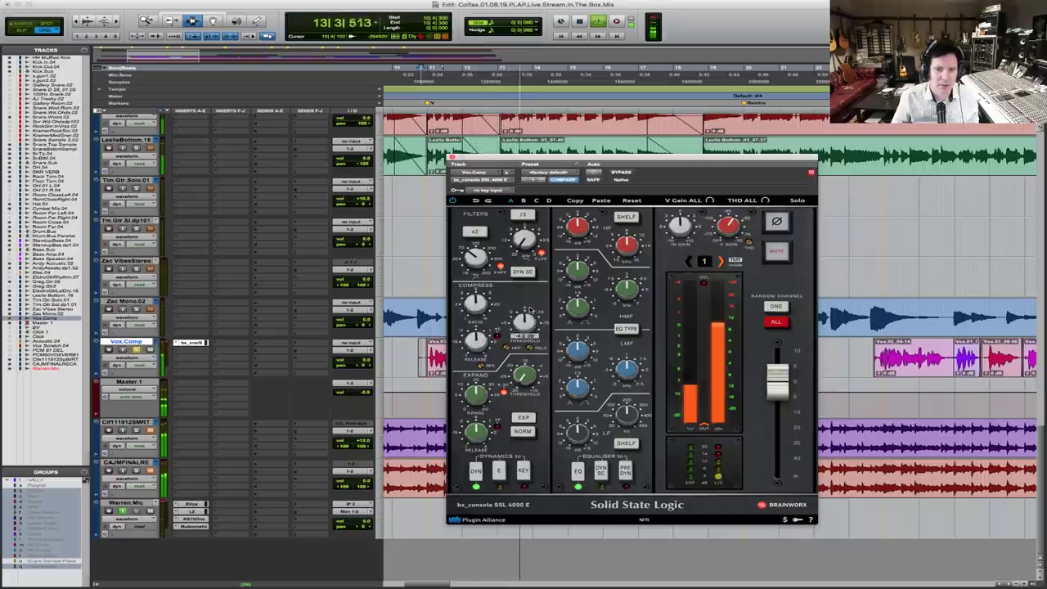
key("space")
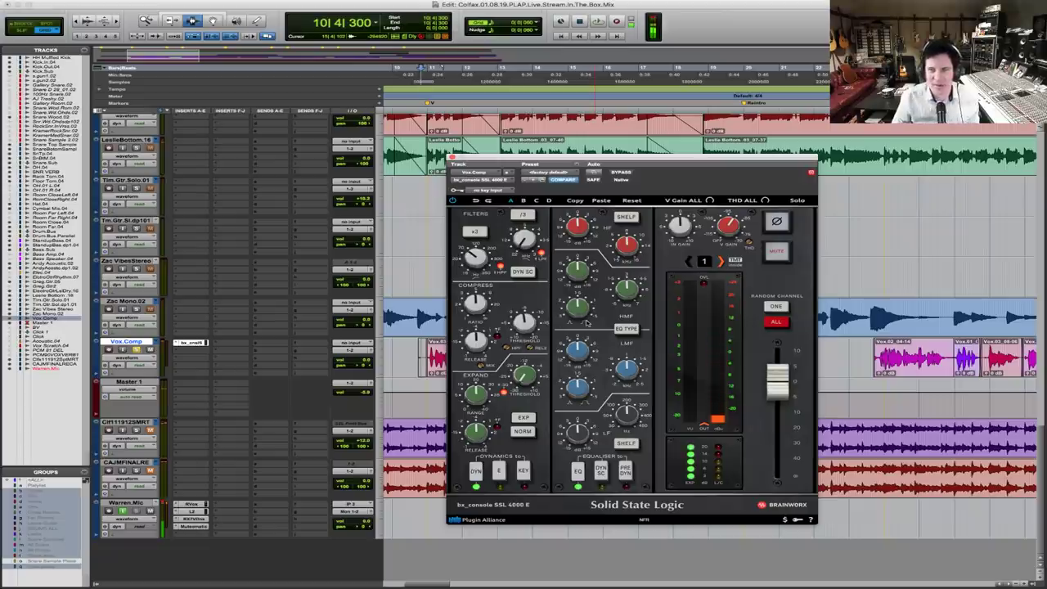
key("space")
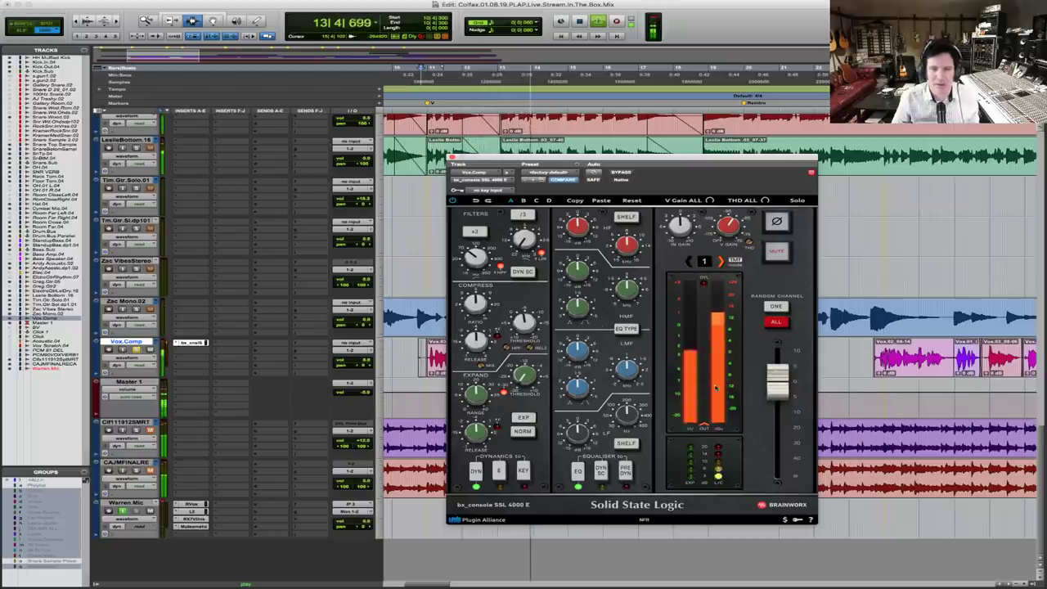
key("space")
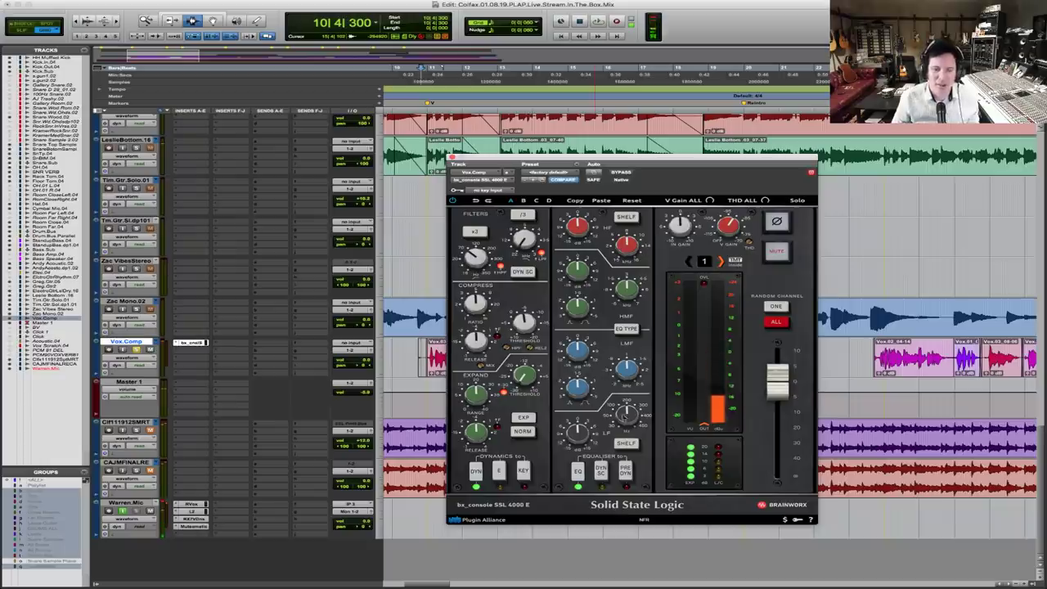
Boost the low and high bands and shape the high-mids of the Vox.Comp channel strip EQ while playing the verse
mouse_move(624, 415)
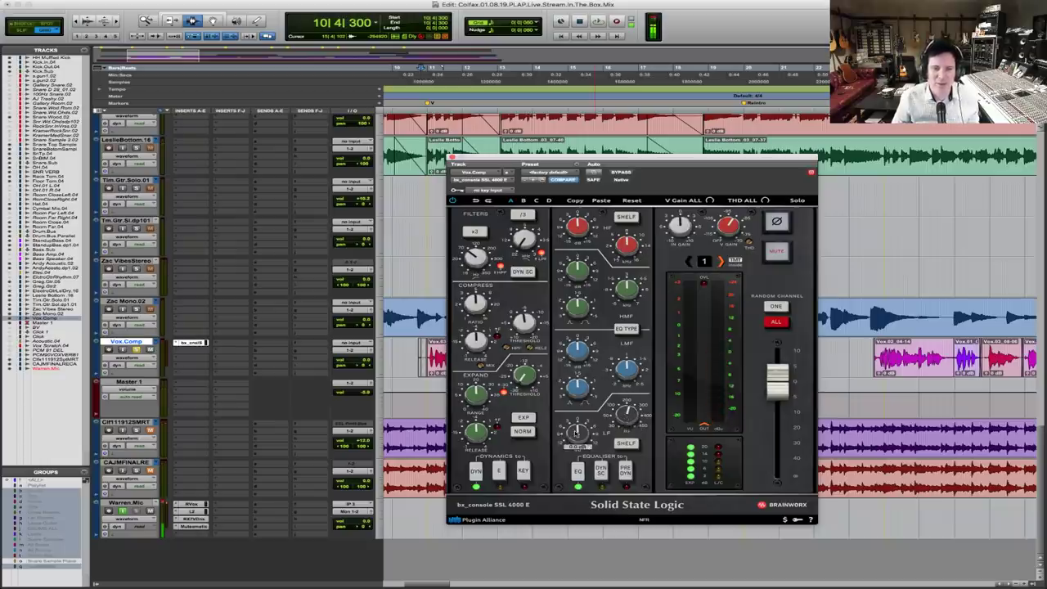
key("space")
mouse_move(576, 436)
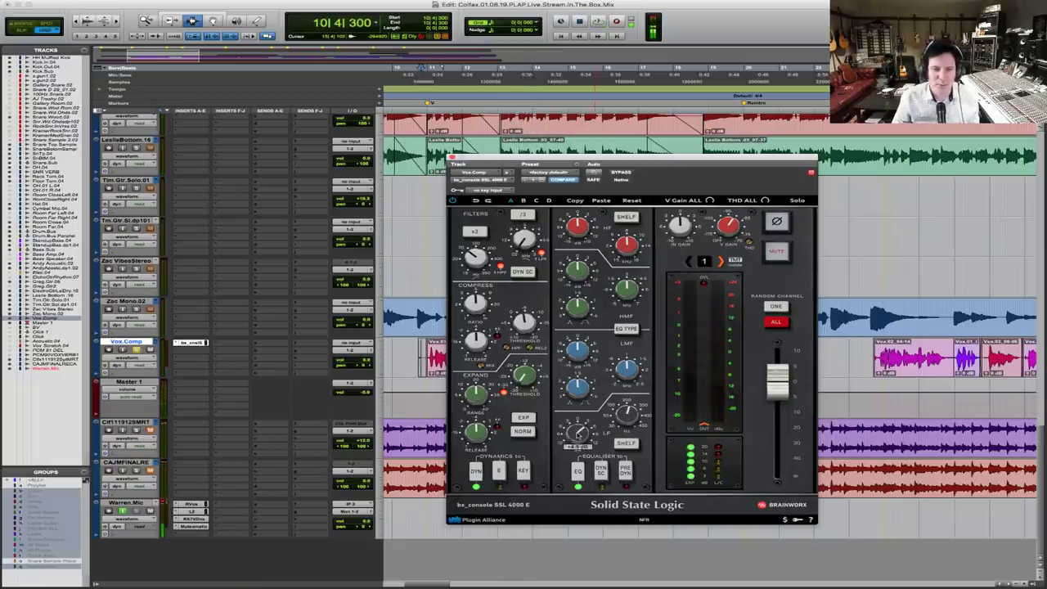
key("space")
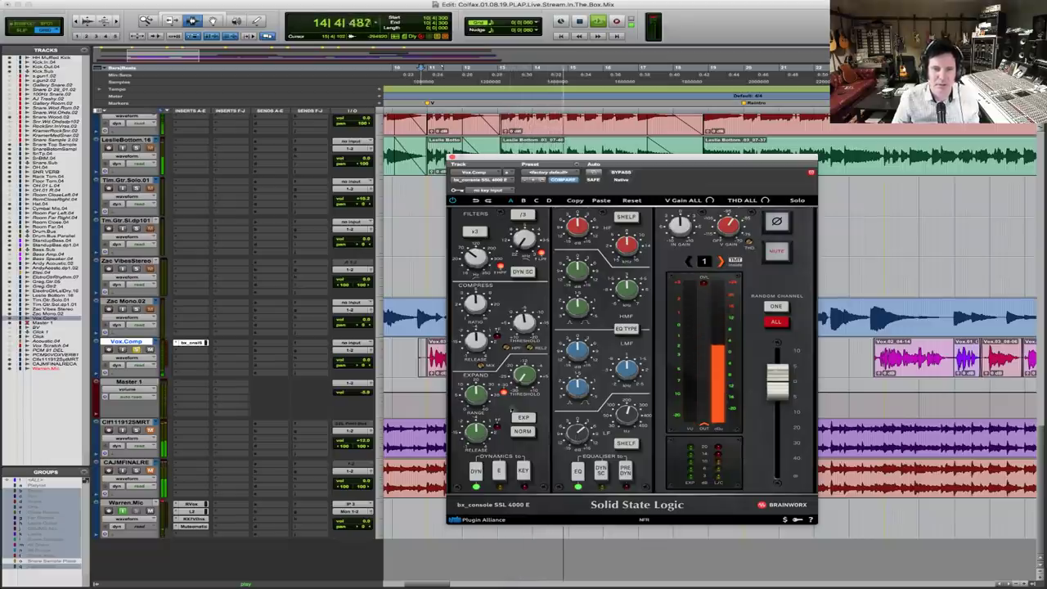
mouse_move(578, 223)
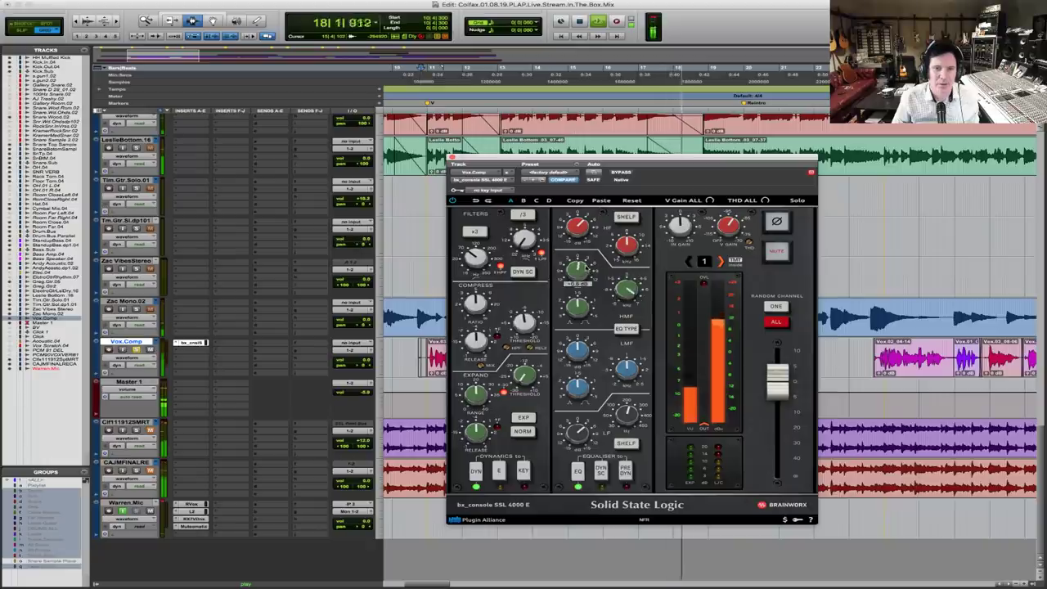
mouse_move(578, 309)
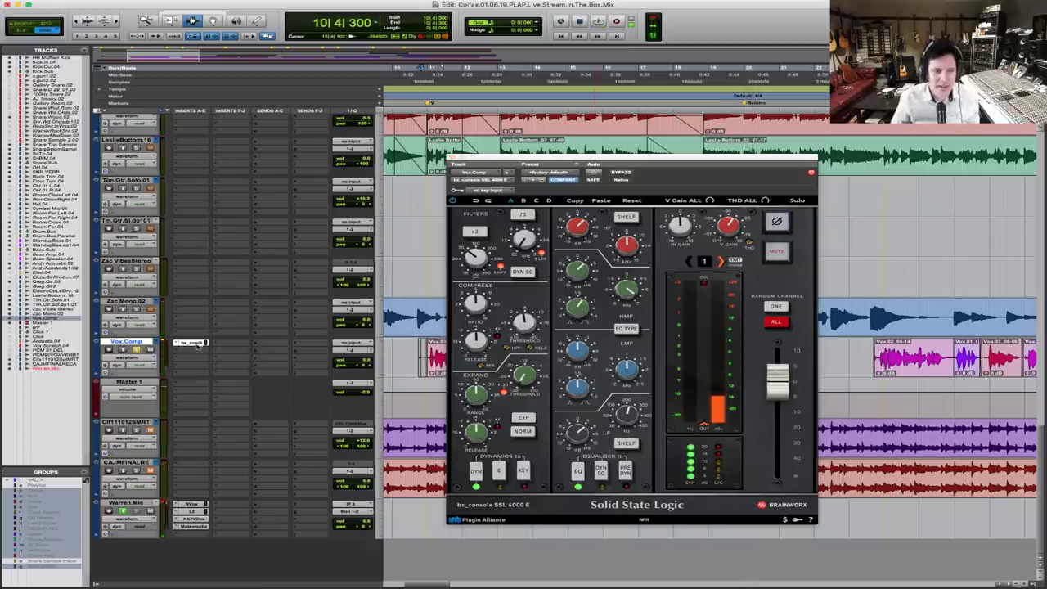
Insert the mono Waves DeEsser on Vox.Comp ahead of the SSL channel strip
left_click(180, 348)
mouse_move(204, 359)
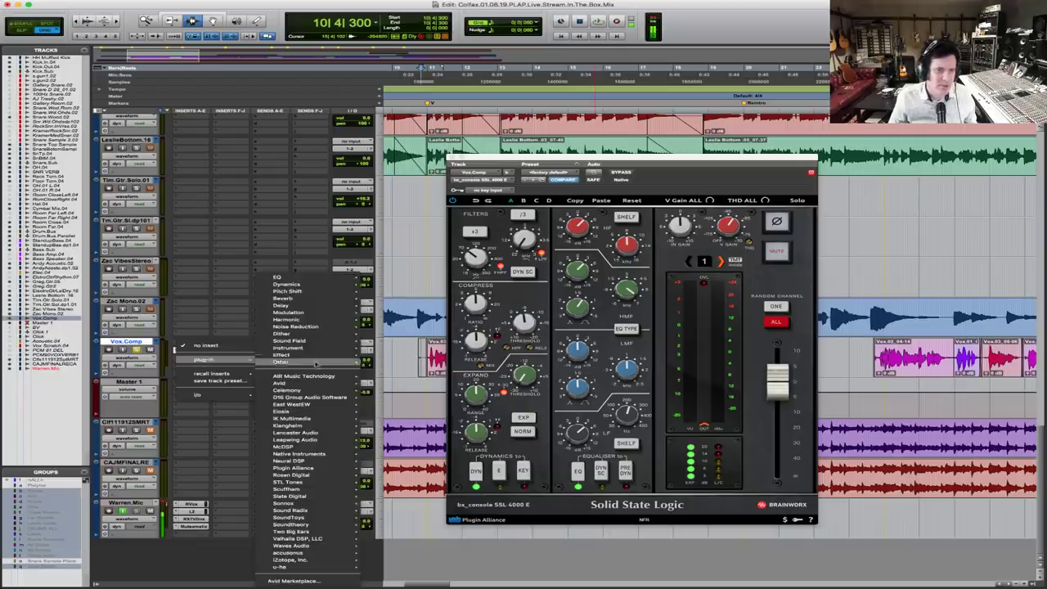
mouse_move(327, 298)
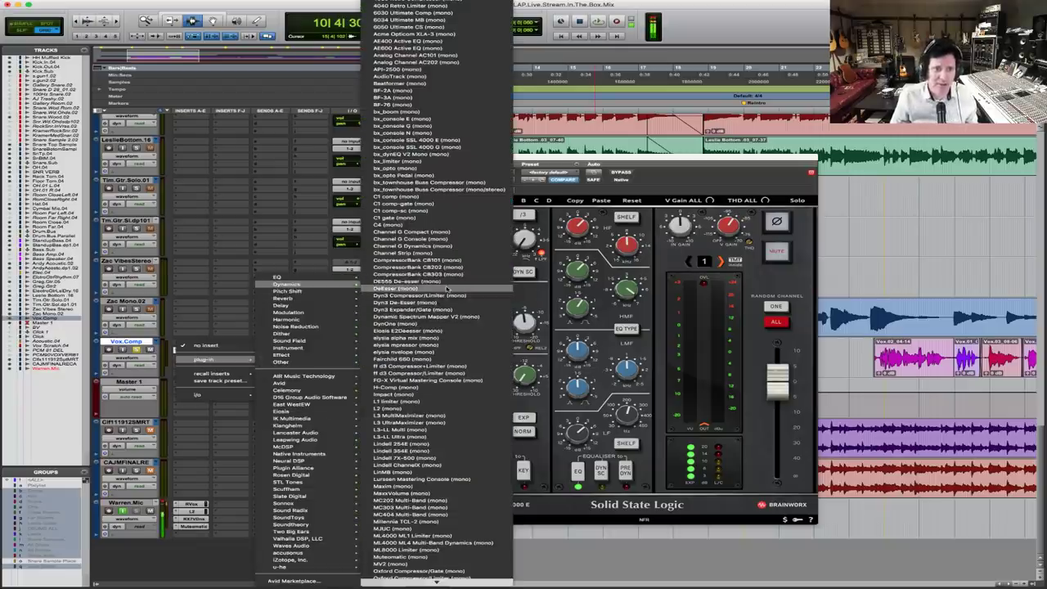
left_click(416, 140)
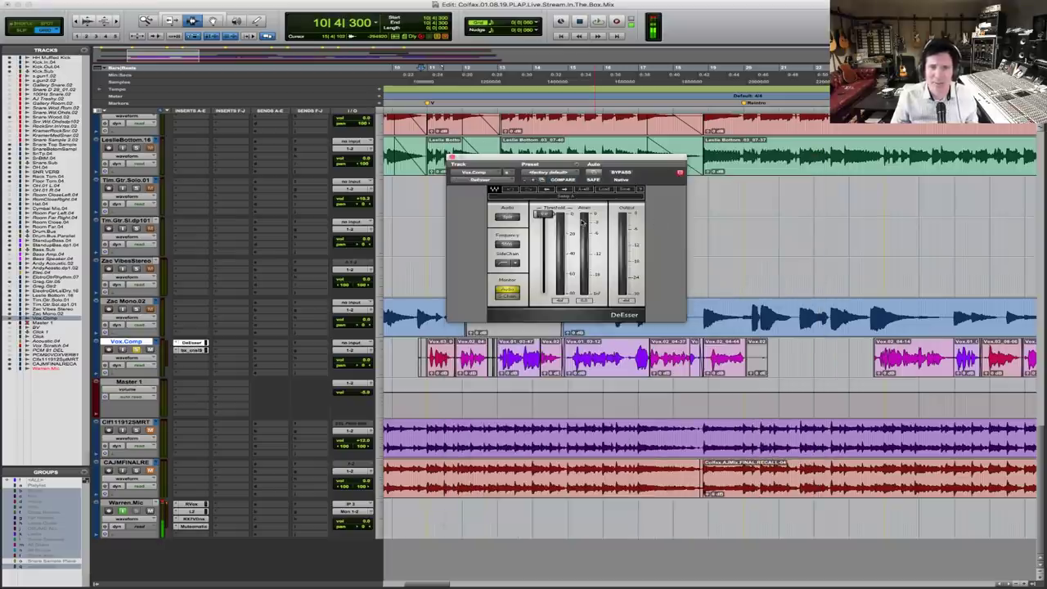
Play the second-verse vocal clip from 23|3|729 and lower the DeEsser threshold to tame the sibilance
key("space")
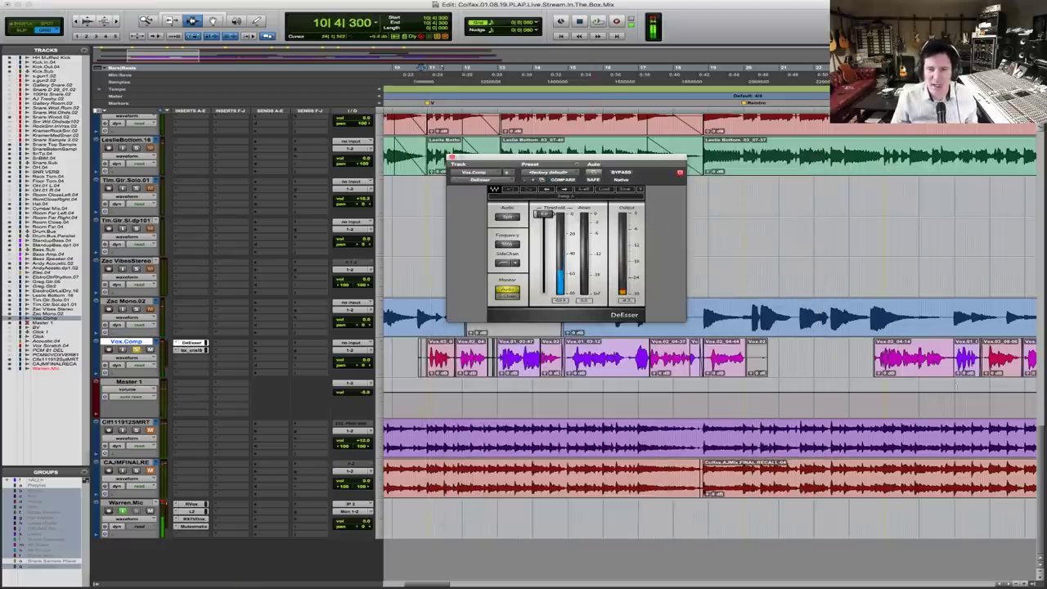
left_click(916, 360)
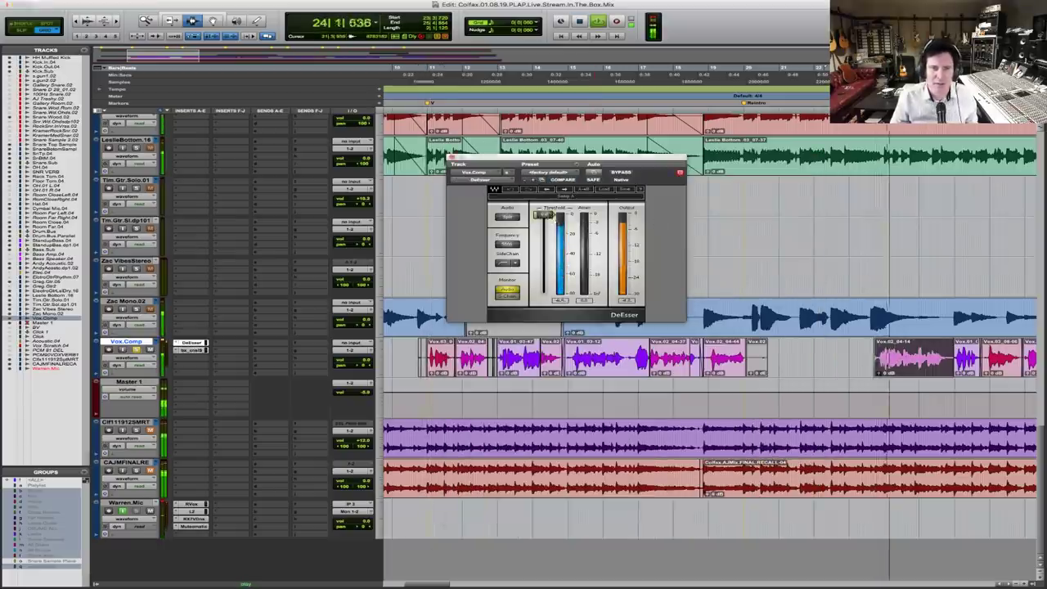
left_click_drag(544, 215, 549, 227)
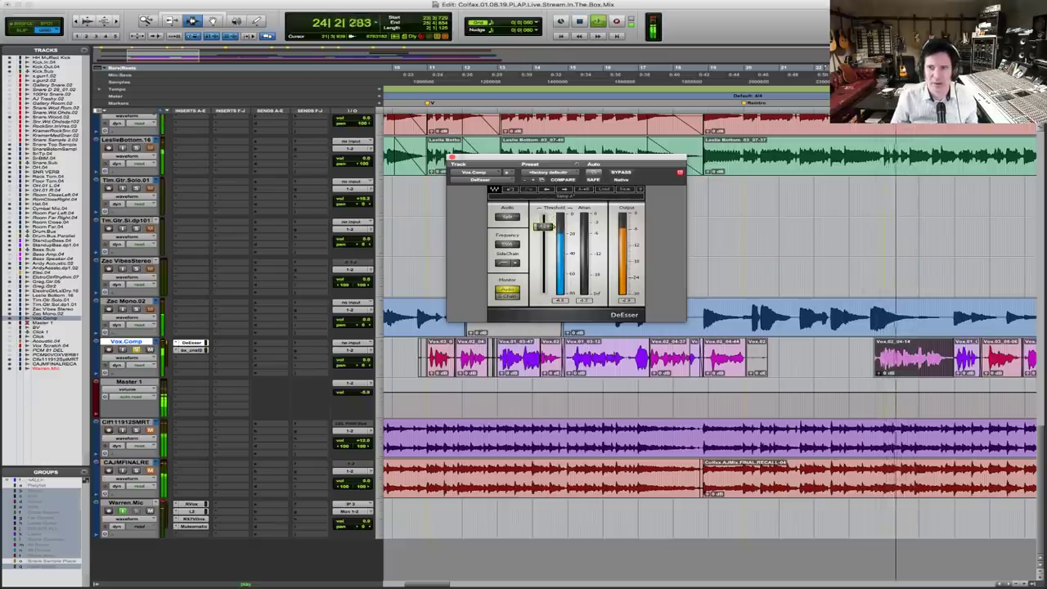
key("space")
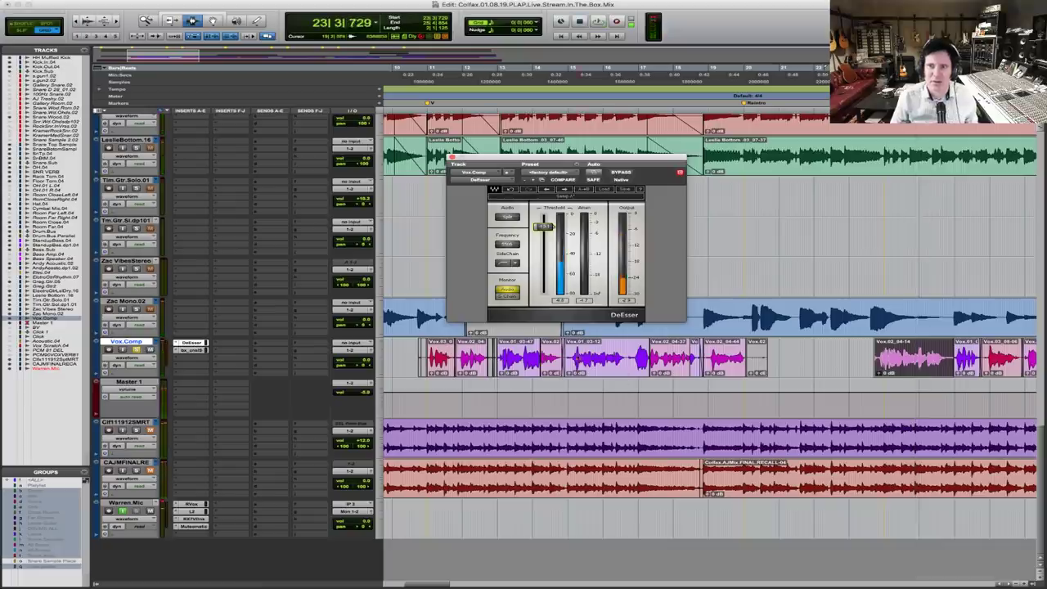
Return to the first vocal clip at 10|4|900, reopen the SSL channel strip, and play the de-essed vocal
left_click(433, 358)
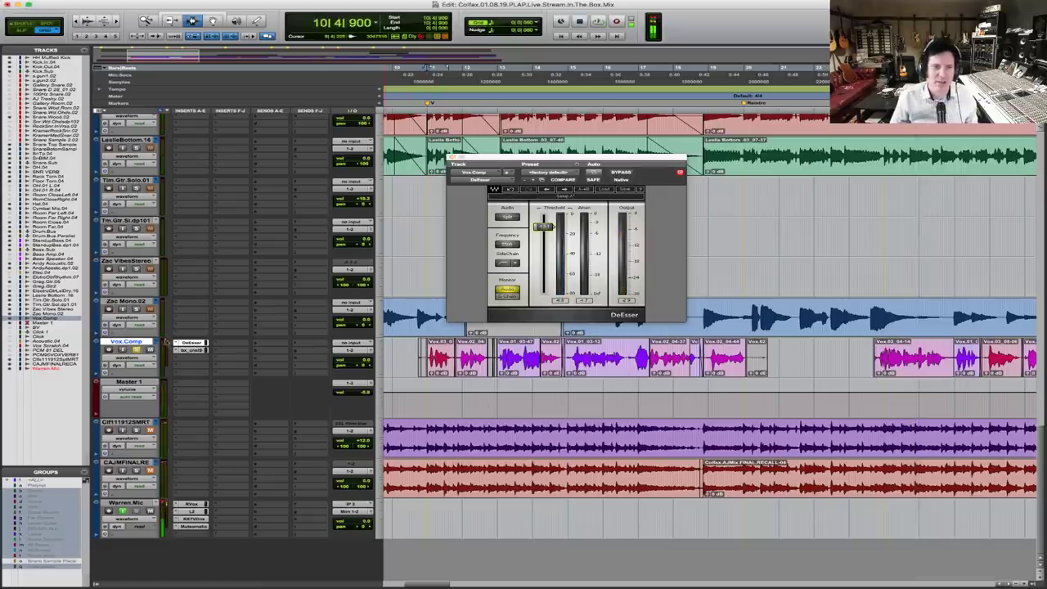
left_click(194, 350)
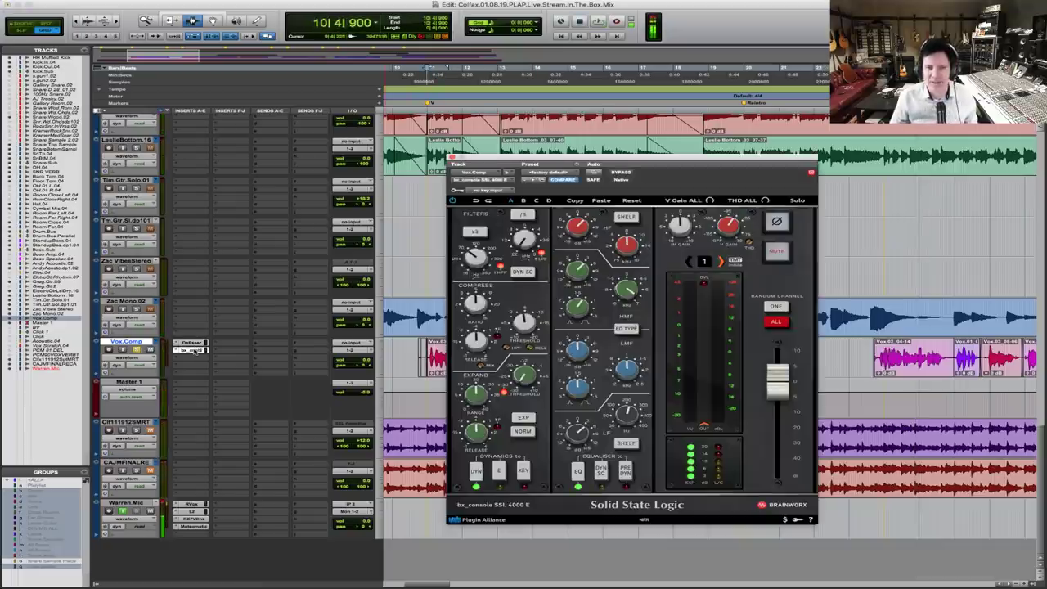
key("space")
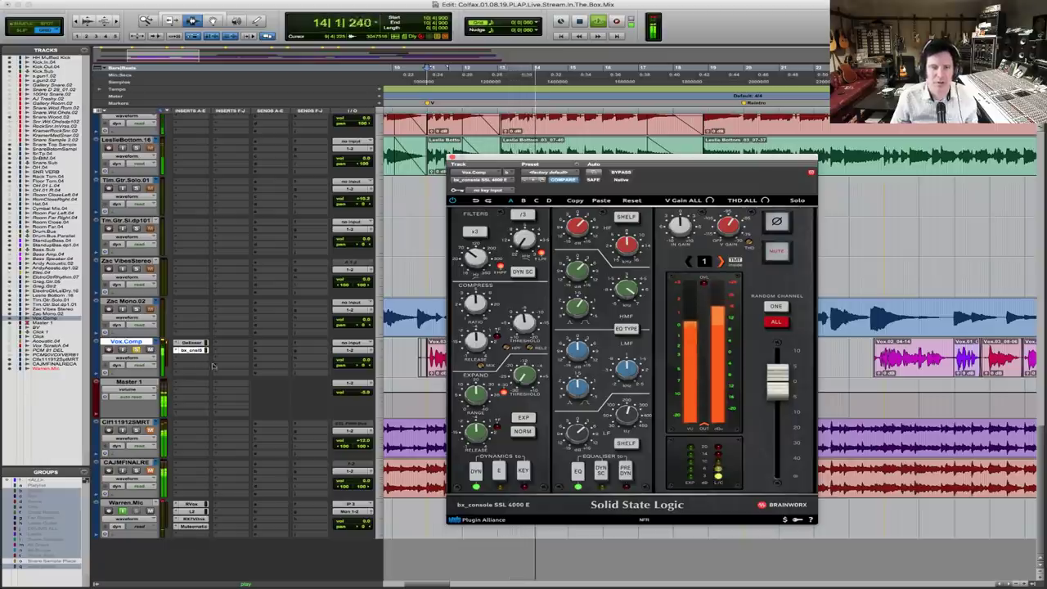
key("space")
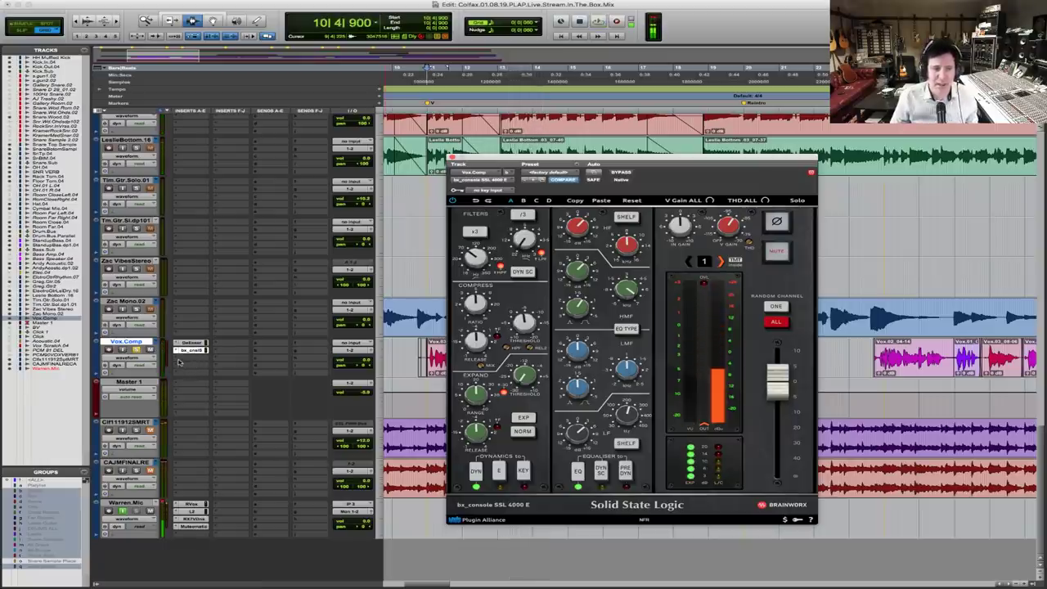
Insert mono Renaissance Vox after the SSL strip on Vox.Comp and set its compression to about -7.6 during playback
left_click(178, 361)
mouse_move(204, 374)
mouse_move(288, 284)
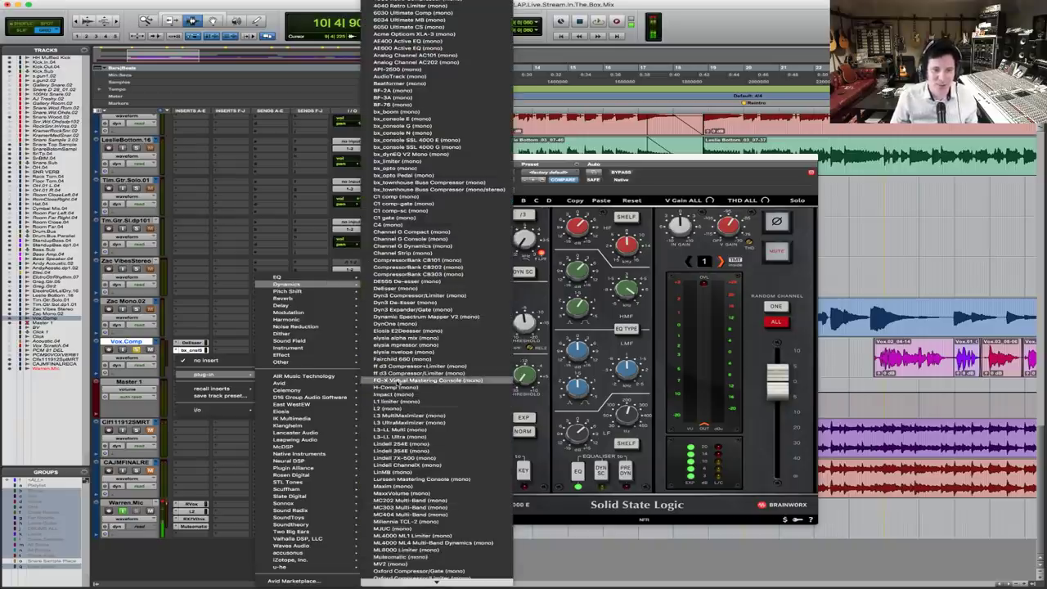
mouse_move(436, 582)
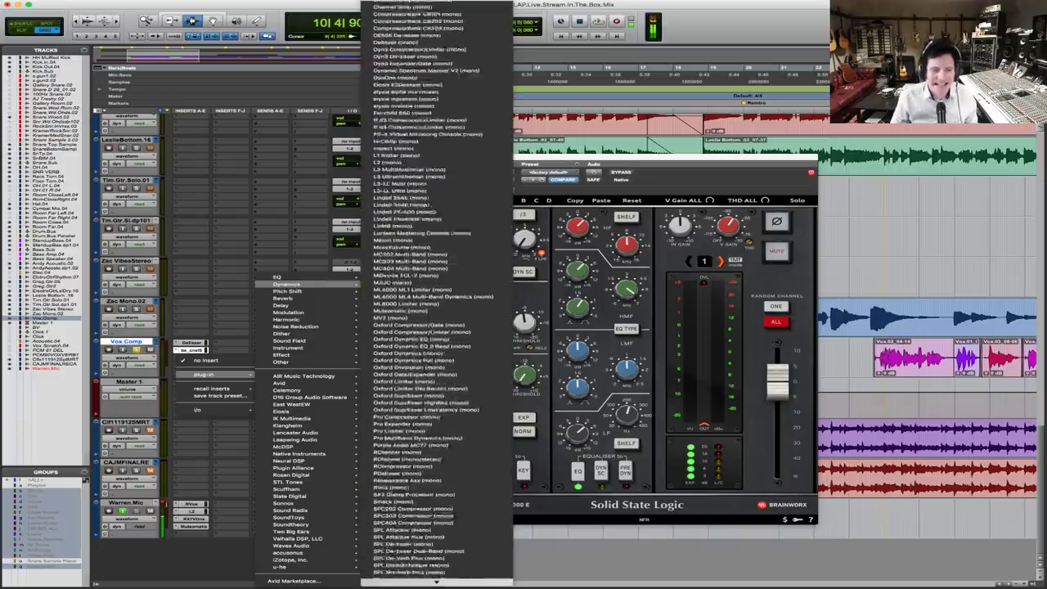
left_click(413, 465)
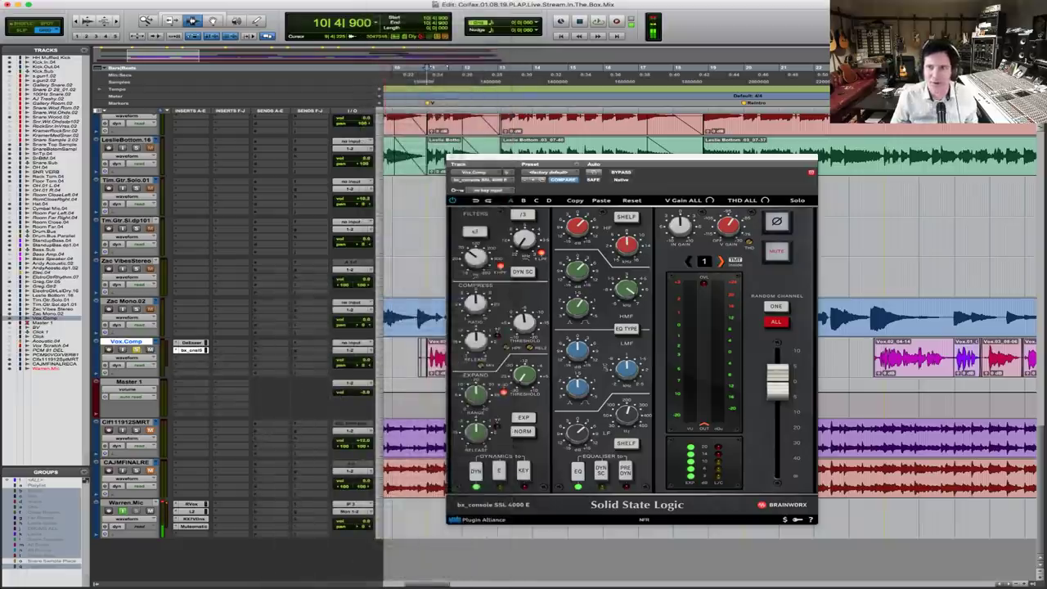
left_click_drag(593, 209, 592, 223)
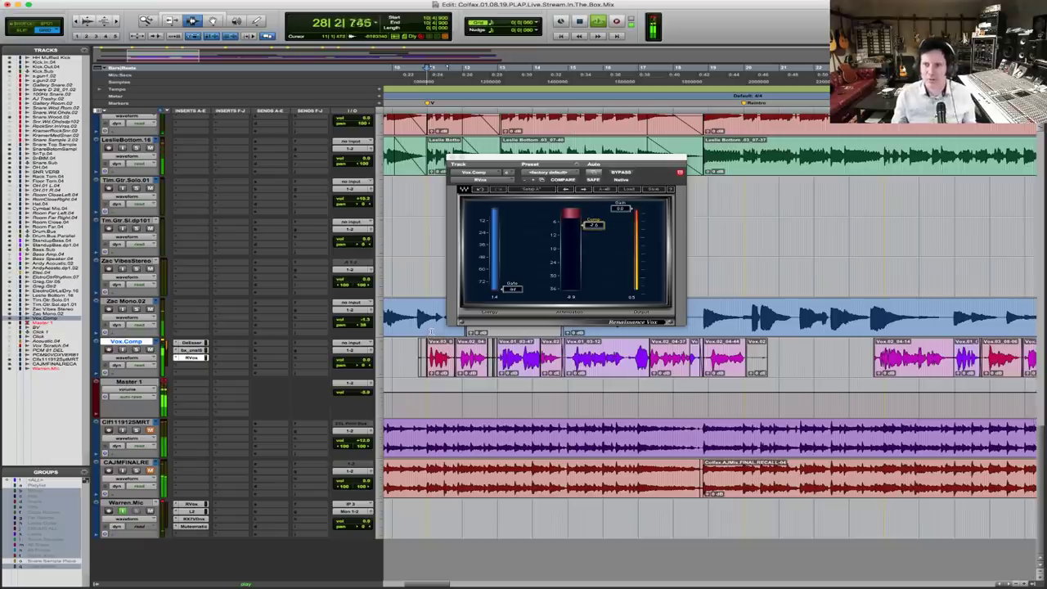
Keep playing into the bridge to check the compressed vocal, and close the Renaissance Vox window
key("super+bracketleft")
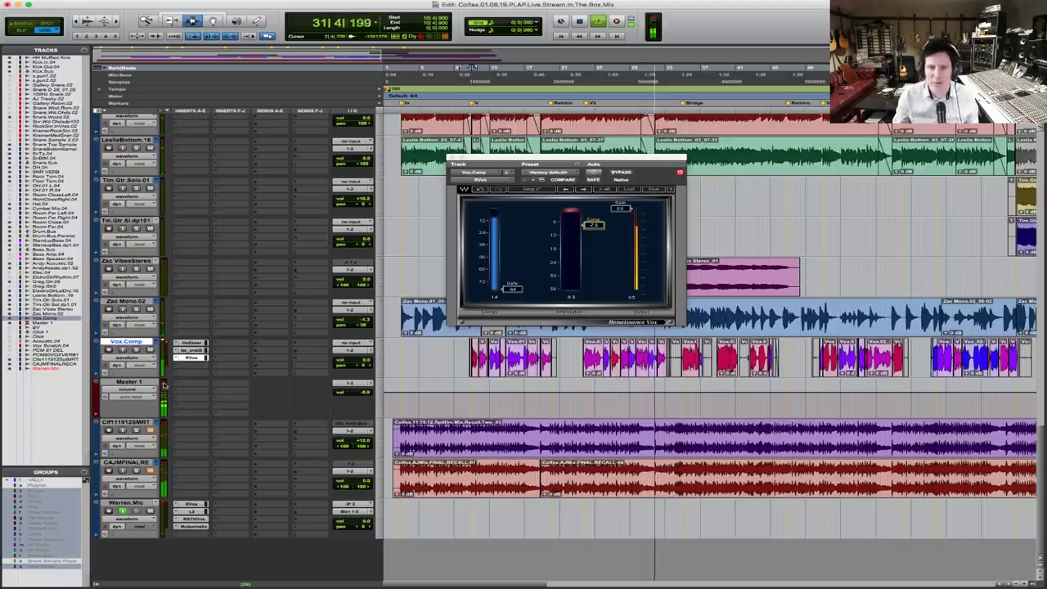
key("t")
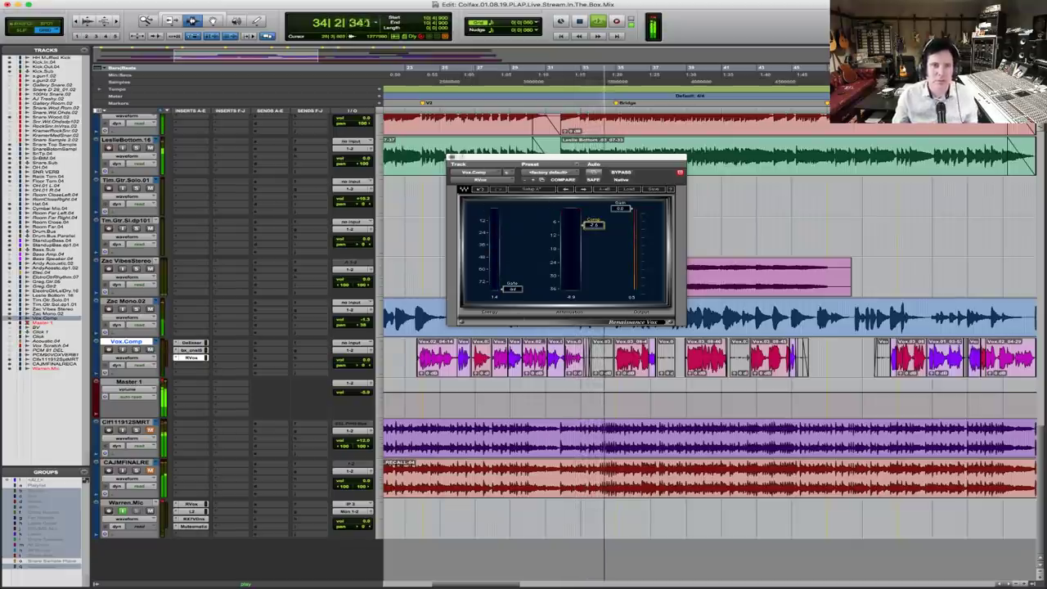
left_click(680, 172)
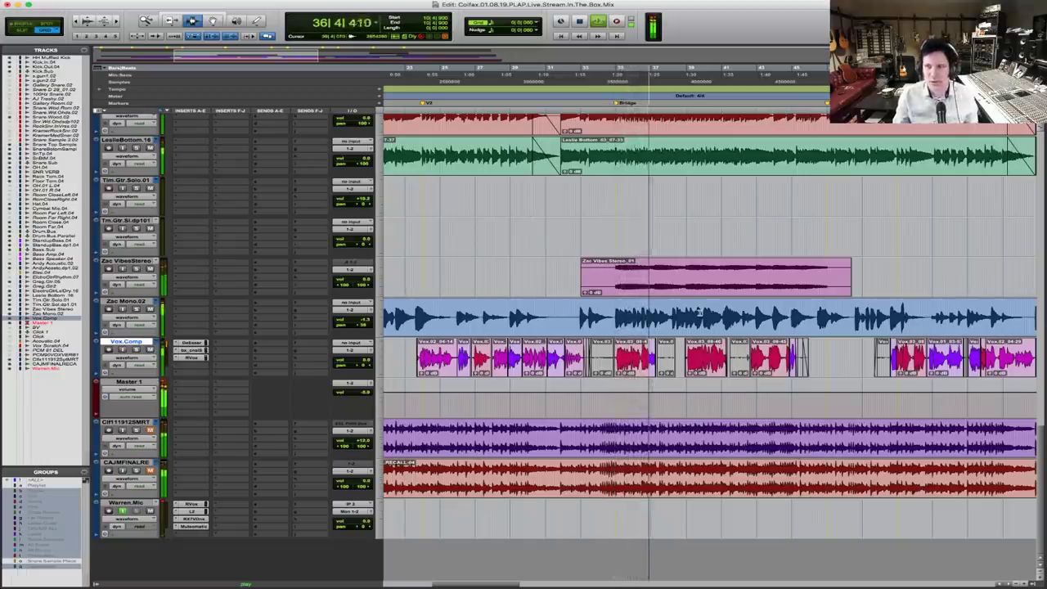
left_click(801, 348)
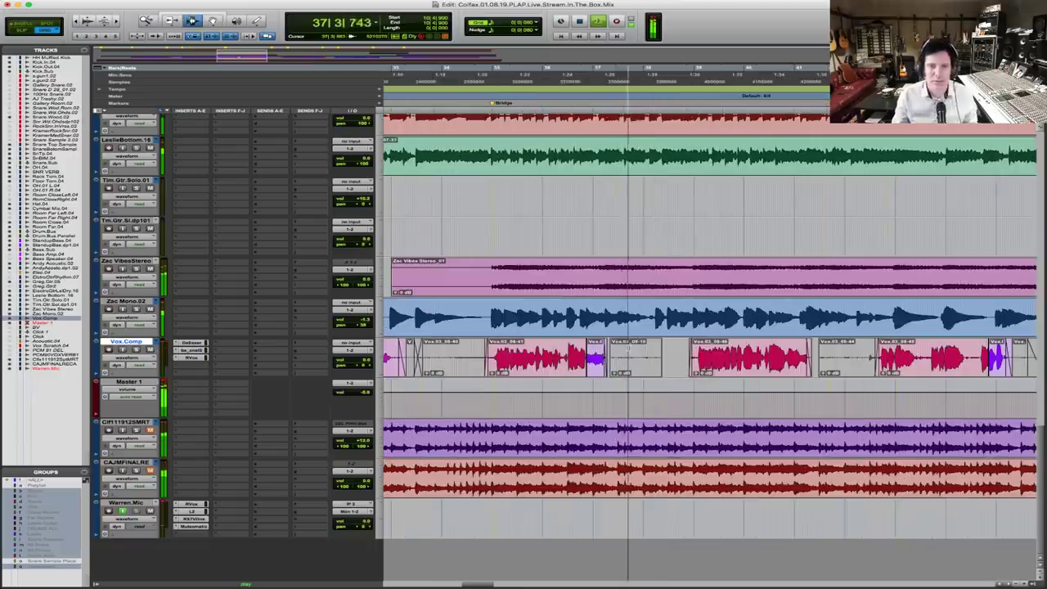
Lower the volume of the Clf111912SMRT reference mix and compare it with the current mix from 10|4|900 by toggling its solo
key("space")
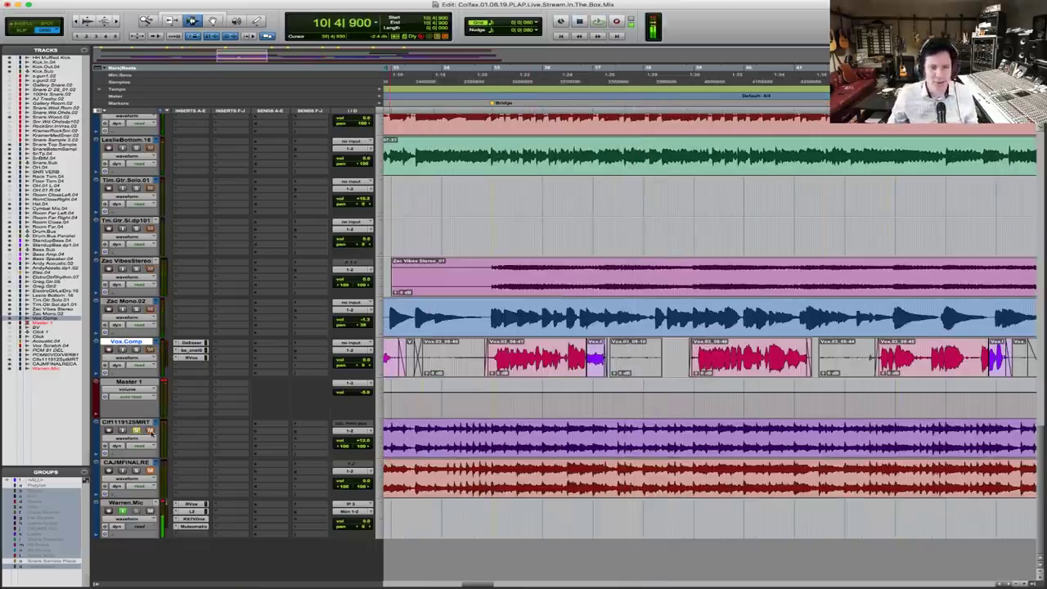
key("space")
left_click(366, 440)
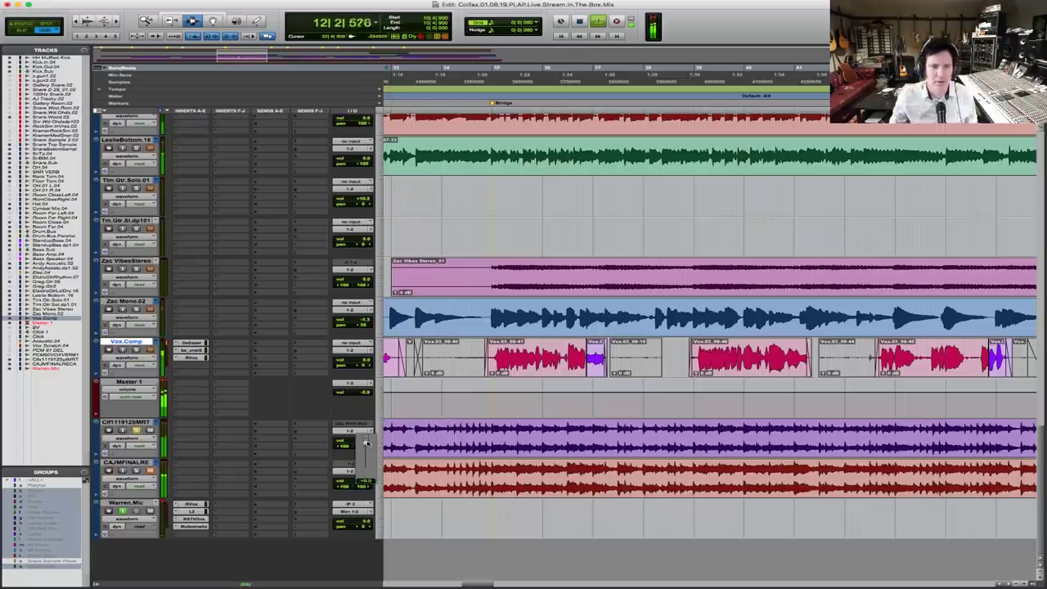
left_click_drag(365, 442, 368, 443)
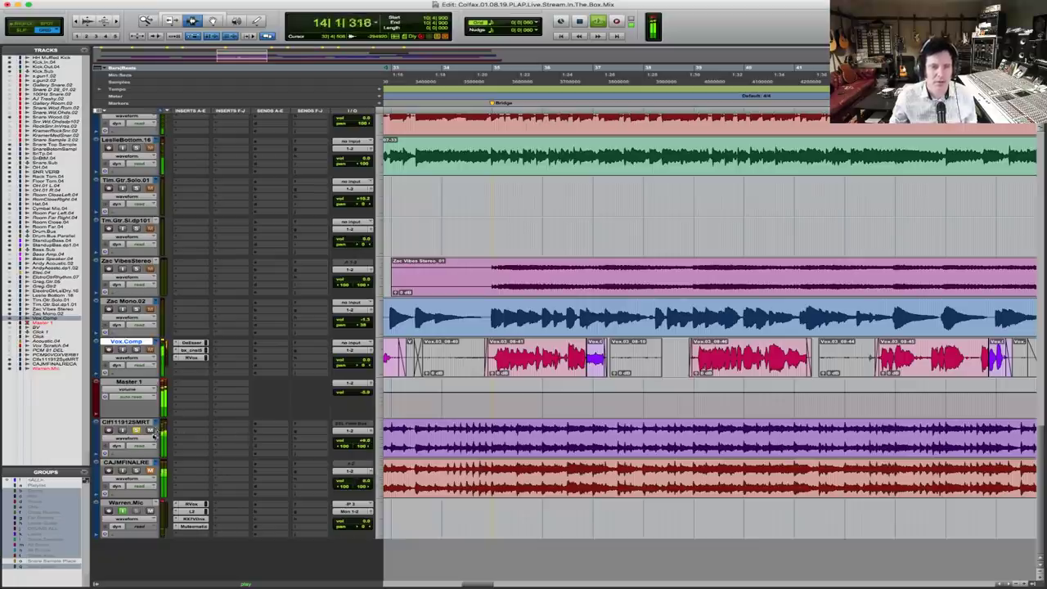
key("space")
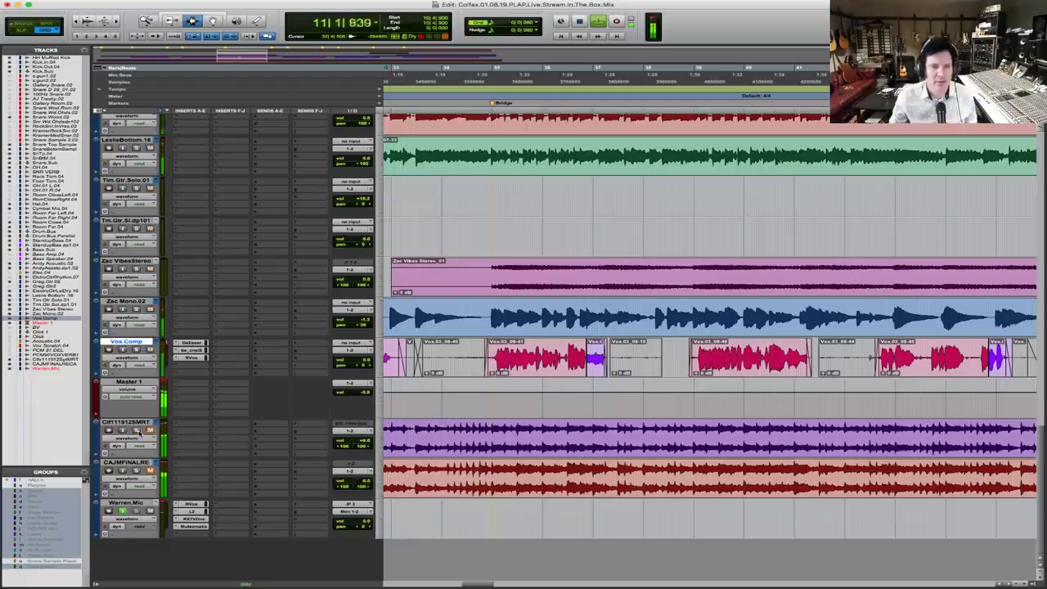
key("r")
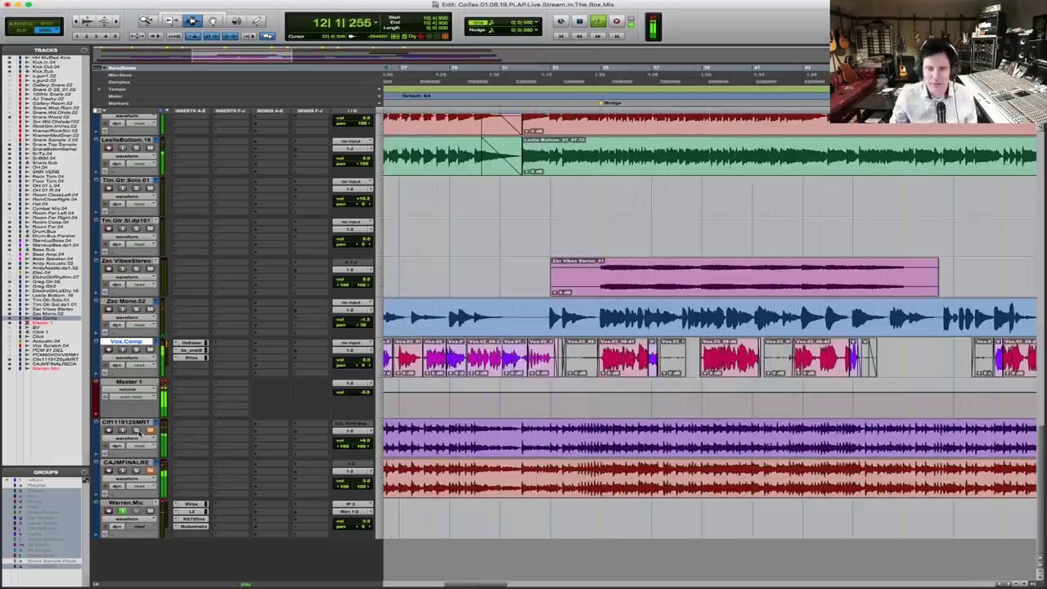
Stop playback and add one stereo aux input track directly below Vox.Comp
key("r")
key("r")
key("space")
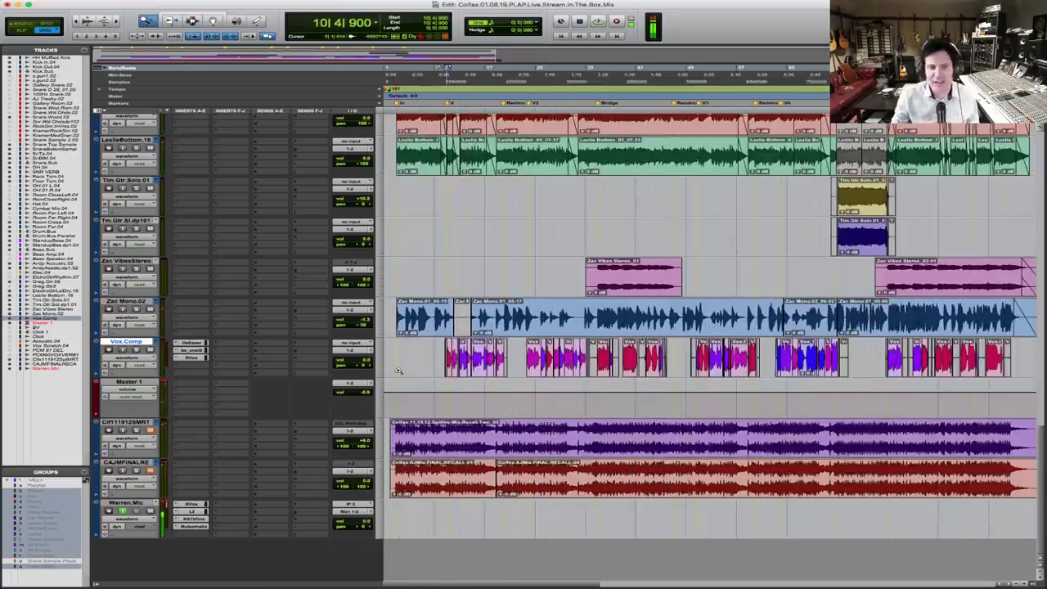
left_click_drag(398, 371, 648, 372)
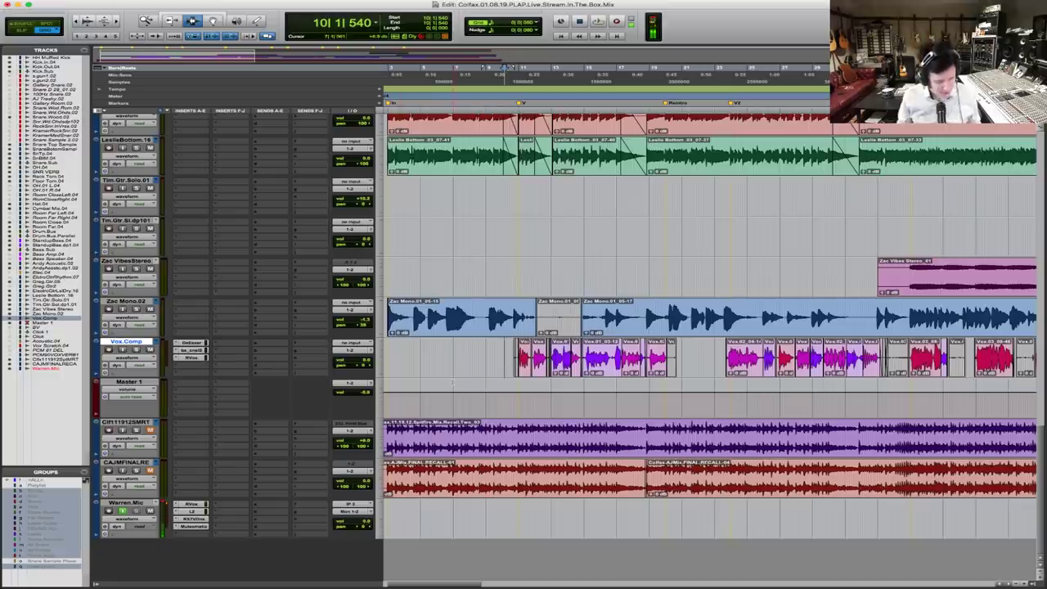
key("super+shift+n")
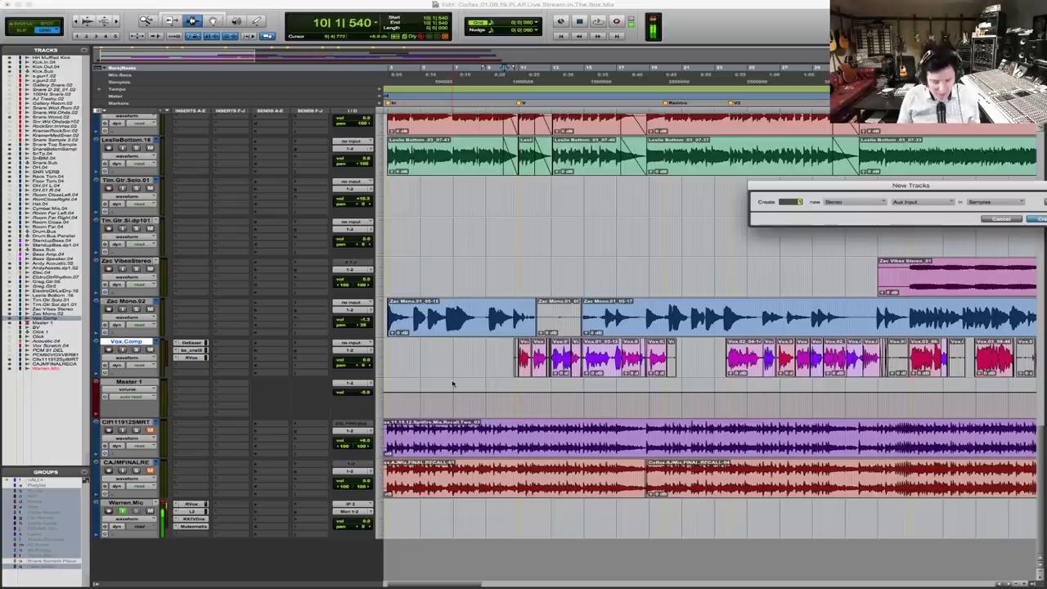
key("Return")
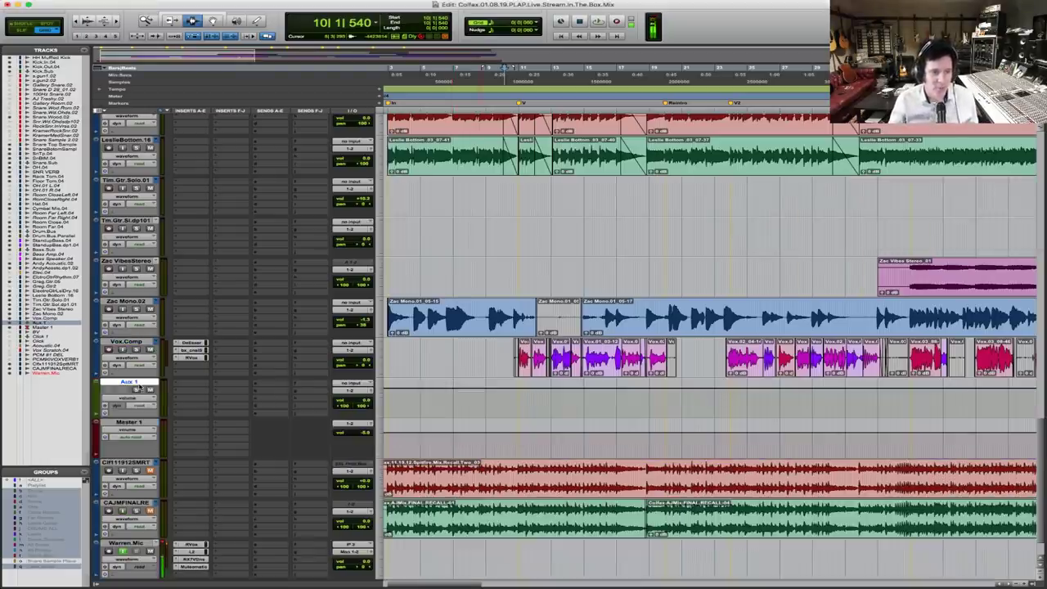
Duplicate the new aux track once and name the two tracks Reverb and Delay
key("alt+shift+d")
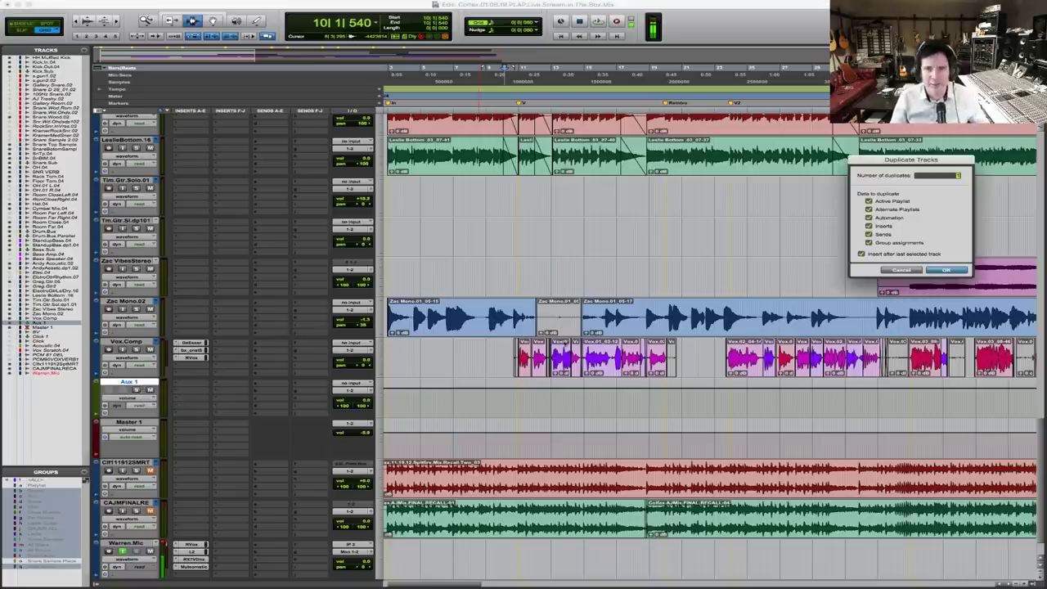
left_click(949, 271)
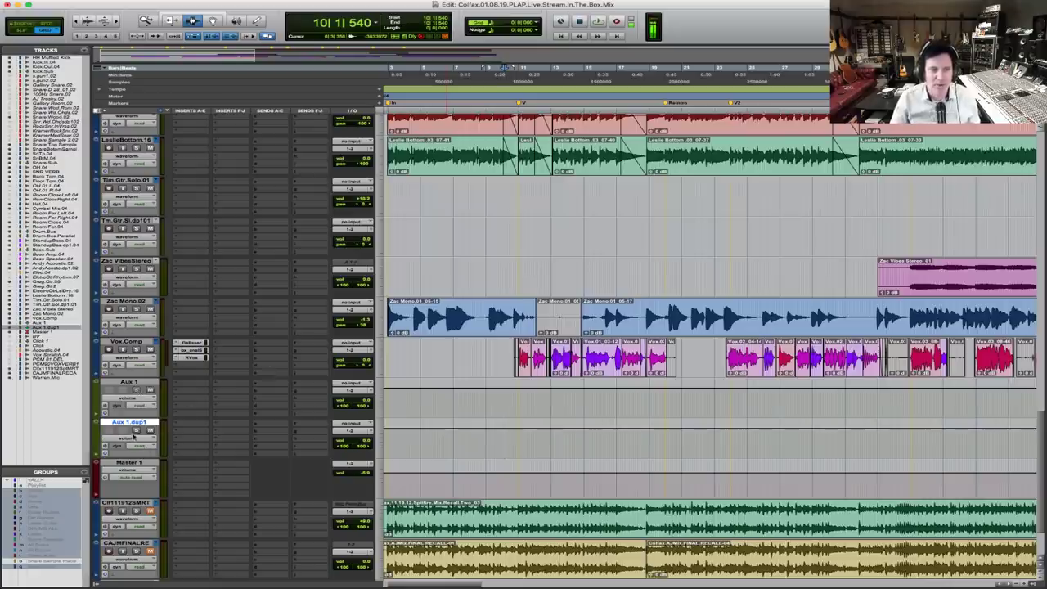
double_click(129, 382)
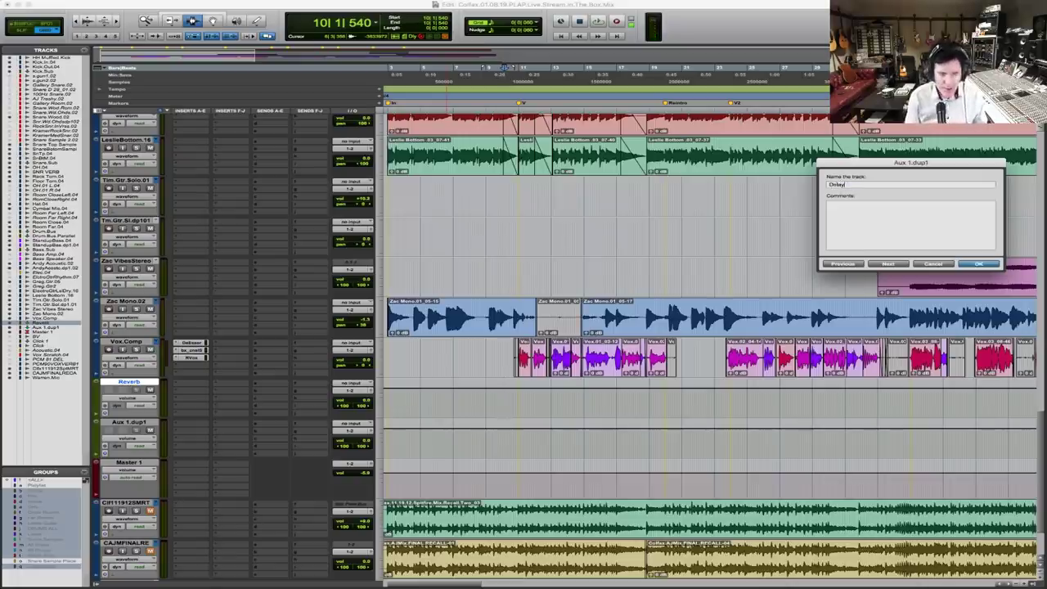
key("Return")
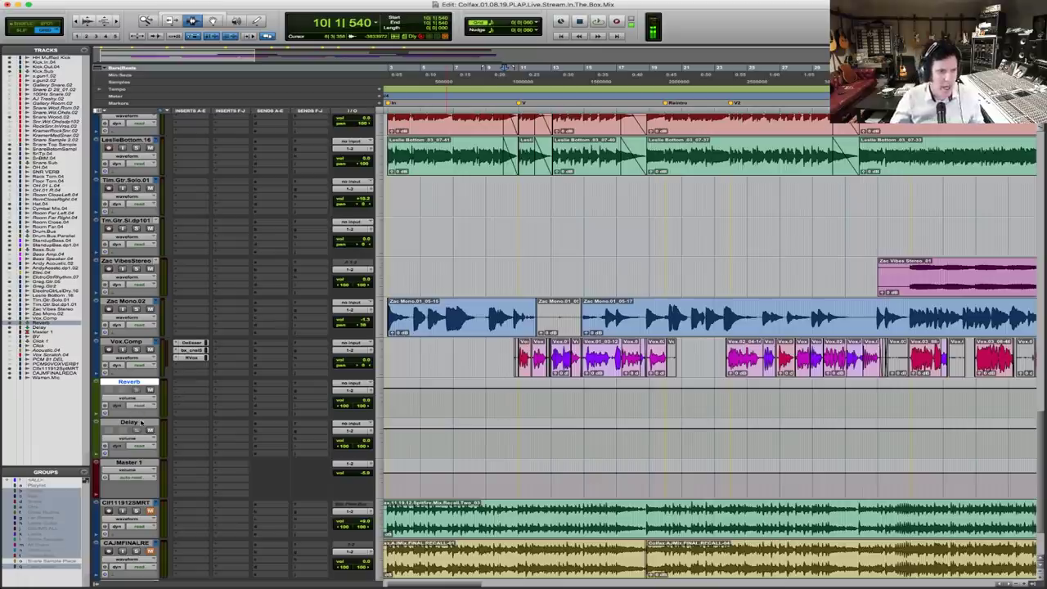
Duplicate the Delay track once and rename the copy Slap.Delay
left_click(141, 422)
key("alt+shift+d")
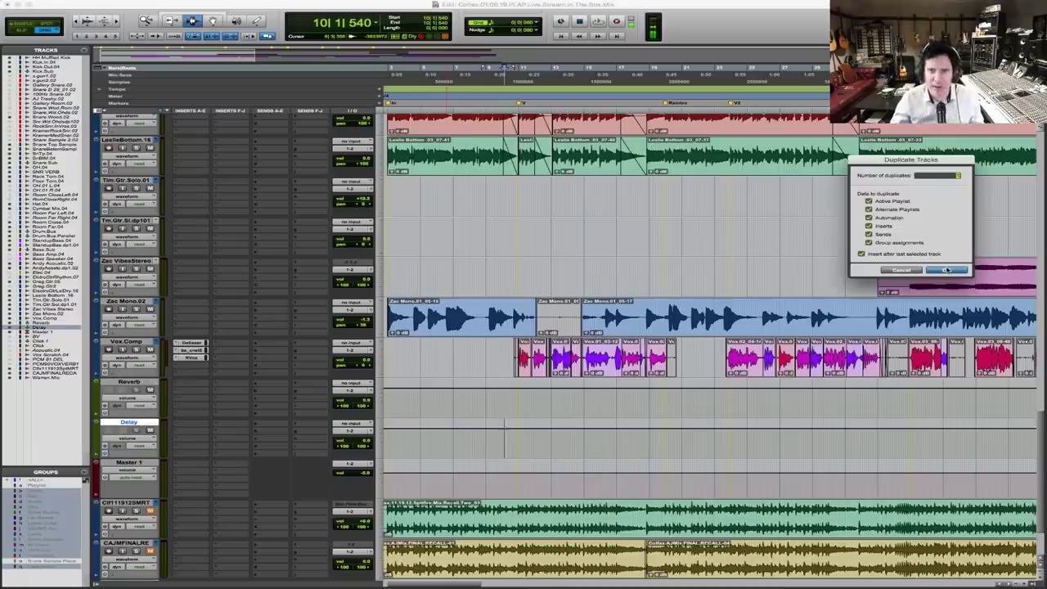
left_click(946, 270)
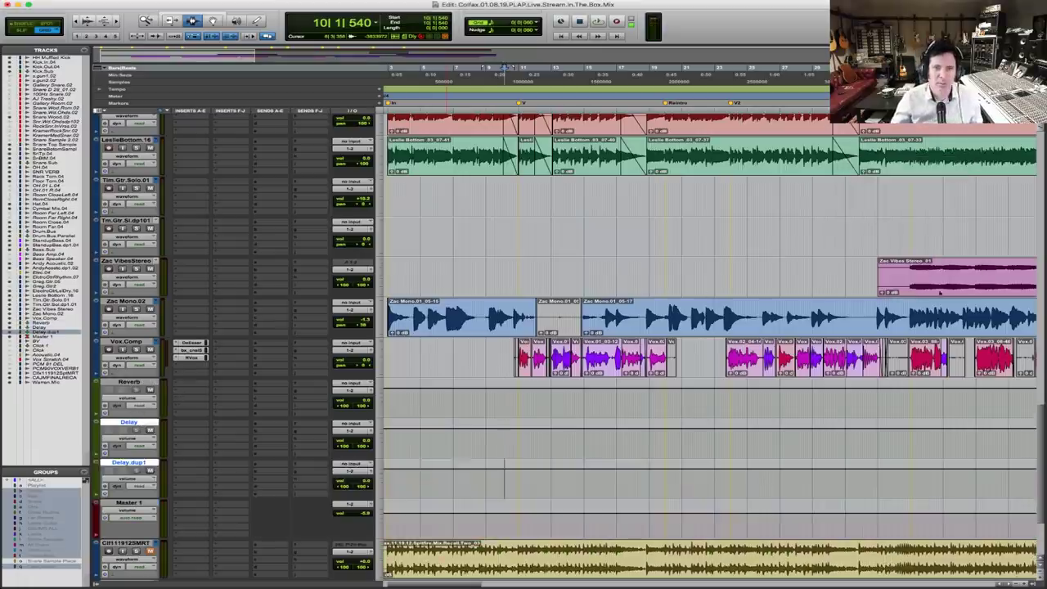
double_click(129, 463)
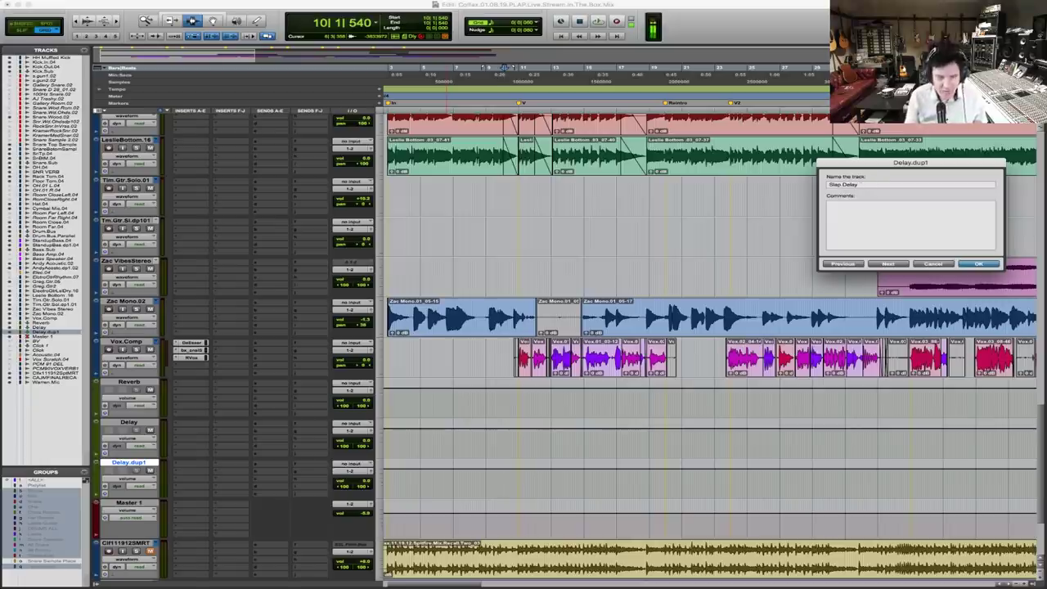
key("Return")
Insert the stereo multichannel TR5 Tape Echo plug-in in the first insert slot of Slap.Delay
left_click(184, 467)
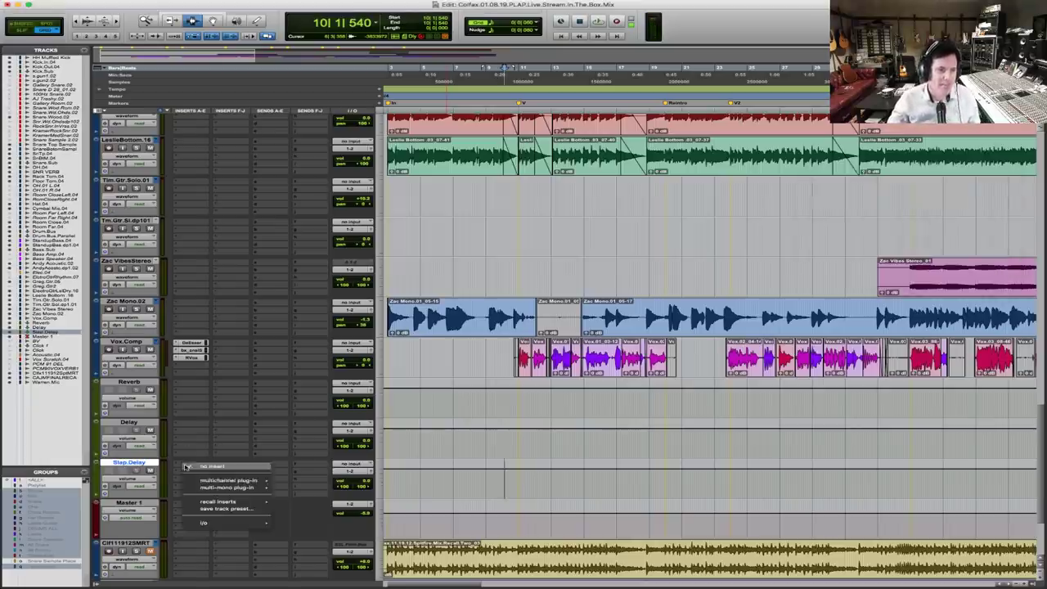
mouse_move(245, 480)
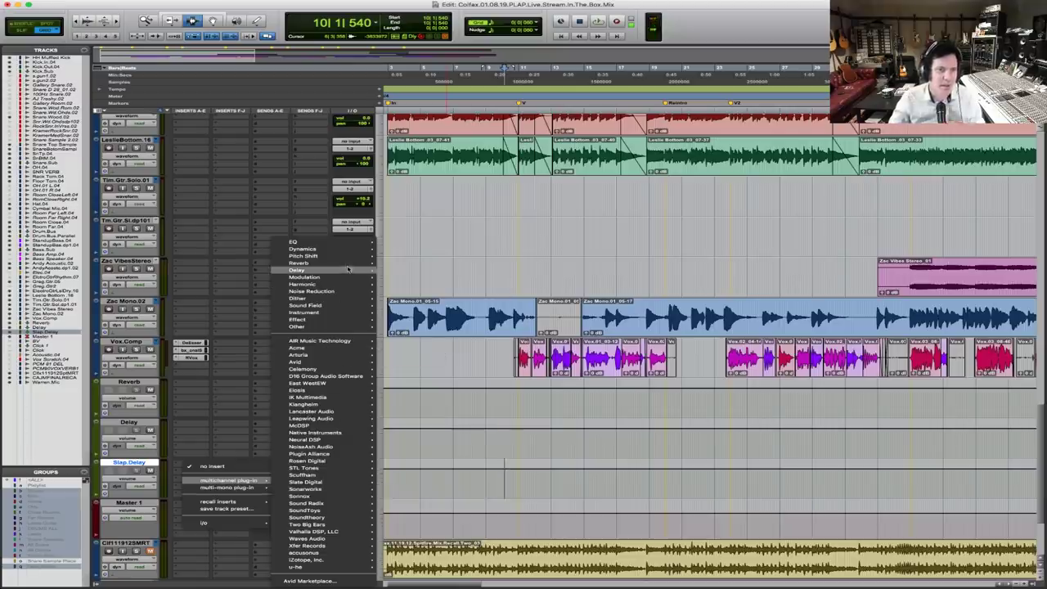
mouse_move(350, 250)
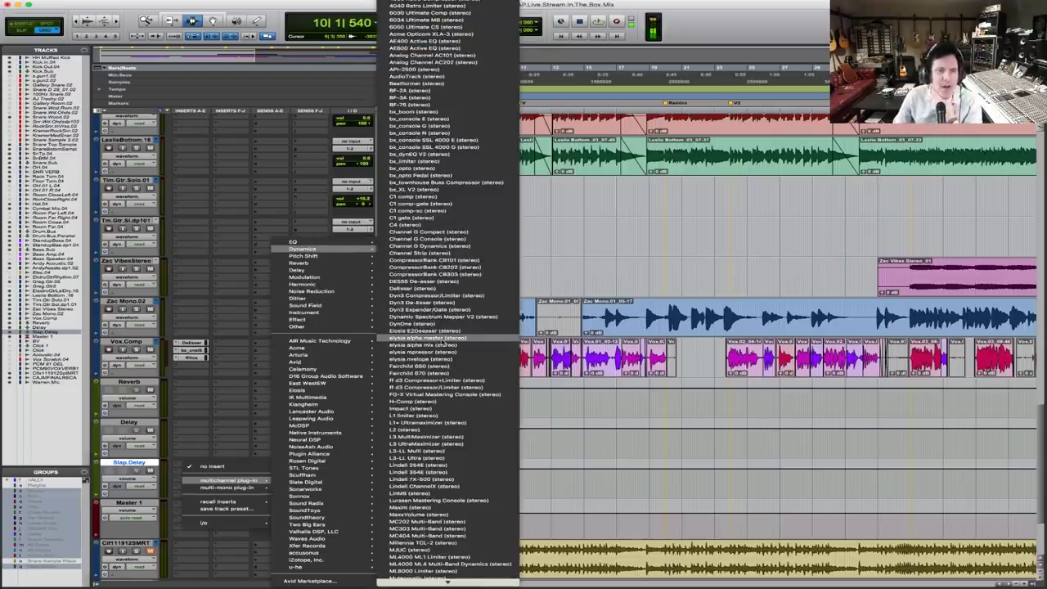
mouse_move(314, 277)
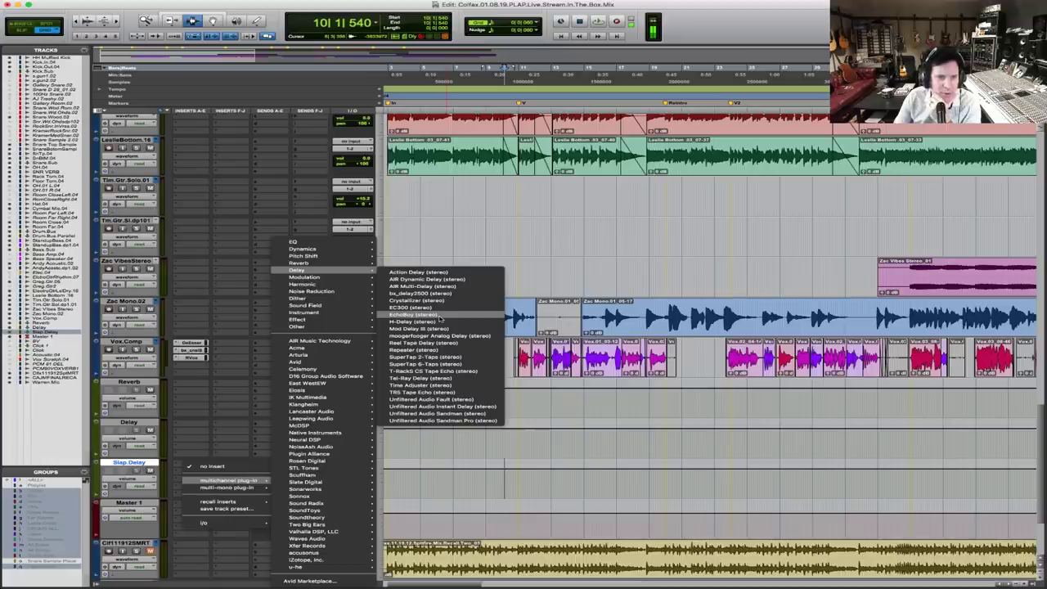
left_click(458, 396)
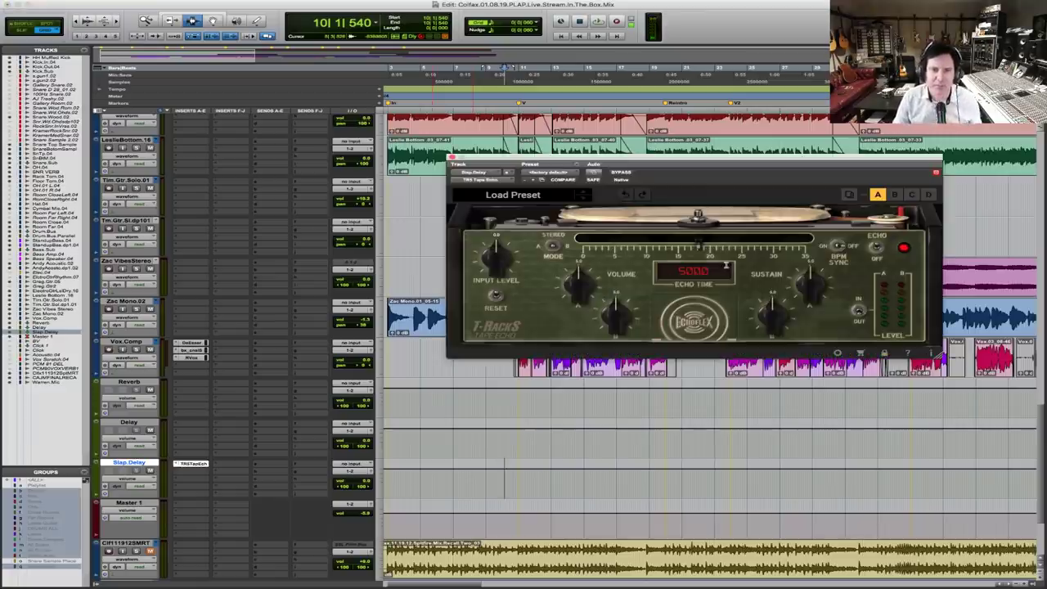
Solo Vox.Comp and assign its first send to stereo Bus 9-10
left_click(136, 350)
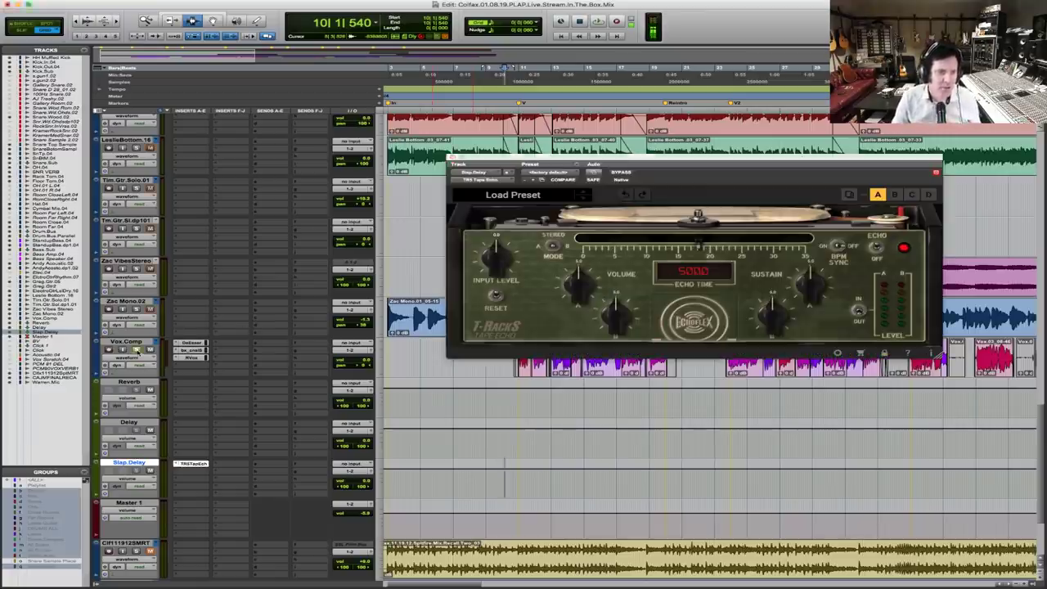
left_click(278, 345)
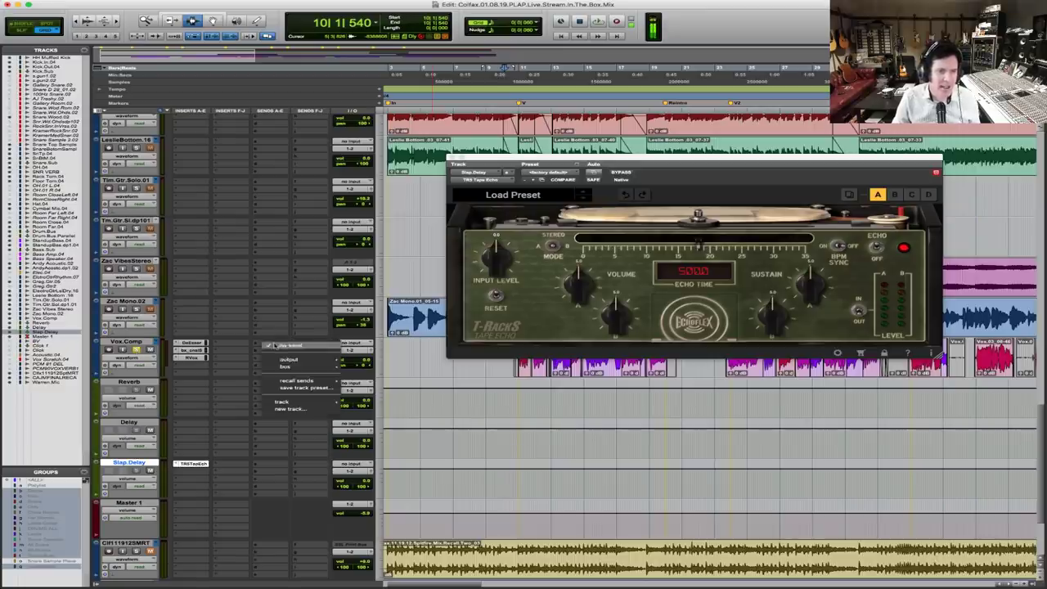
mouse_move(288, 366)
mouse_move(376, 369)
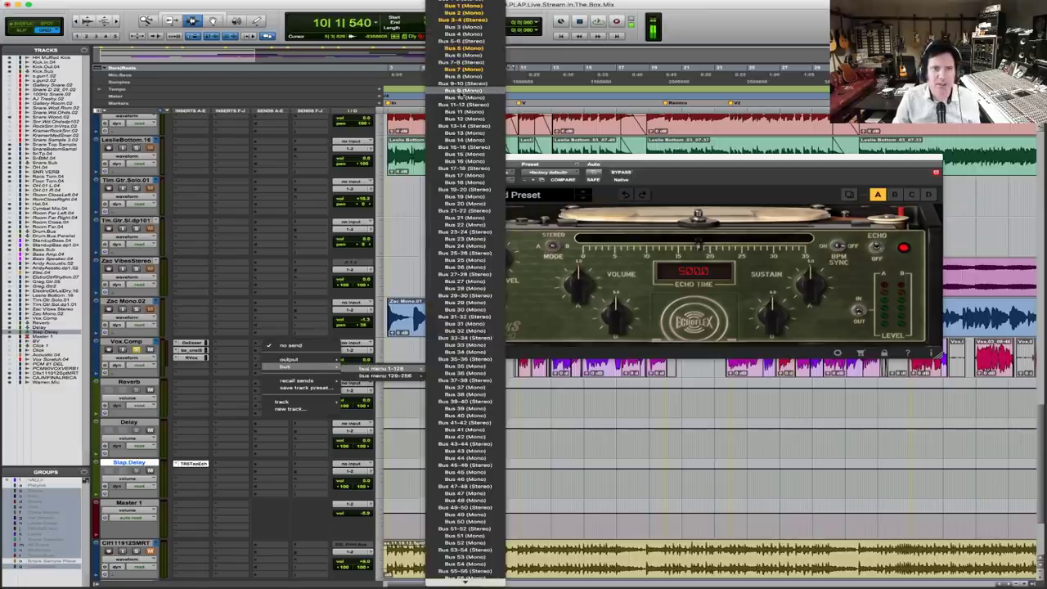
left_click(465, 83)
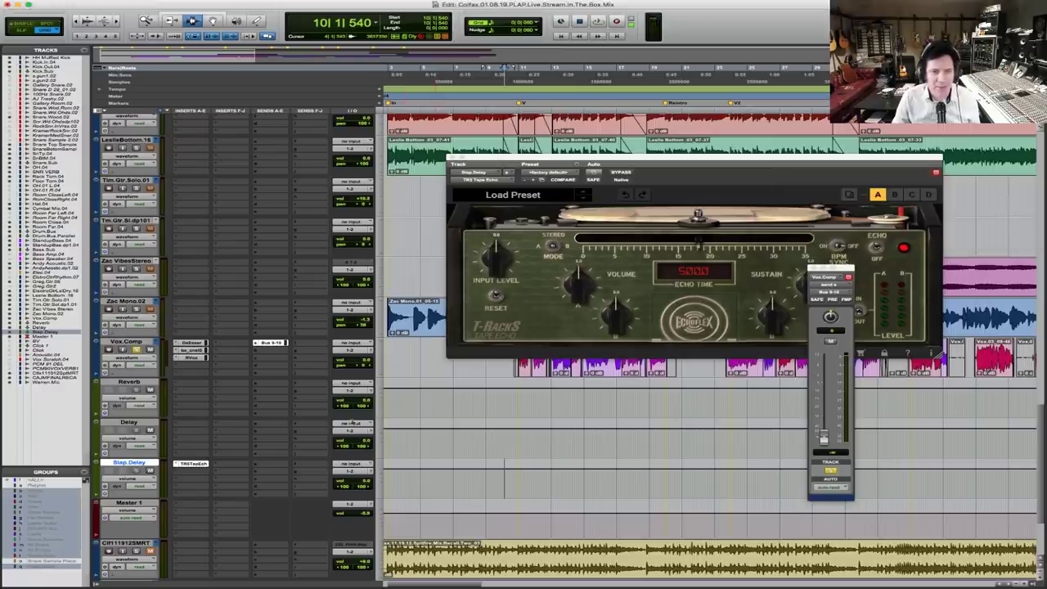
Set the inputs of Reverb, Delay and Slap.Delay to Bus 9-10, and mute the Reverb and Delay tracks
left_click_drag(463, 396, 463, 442)
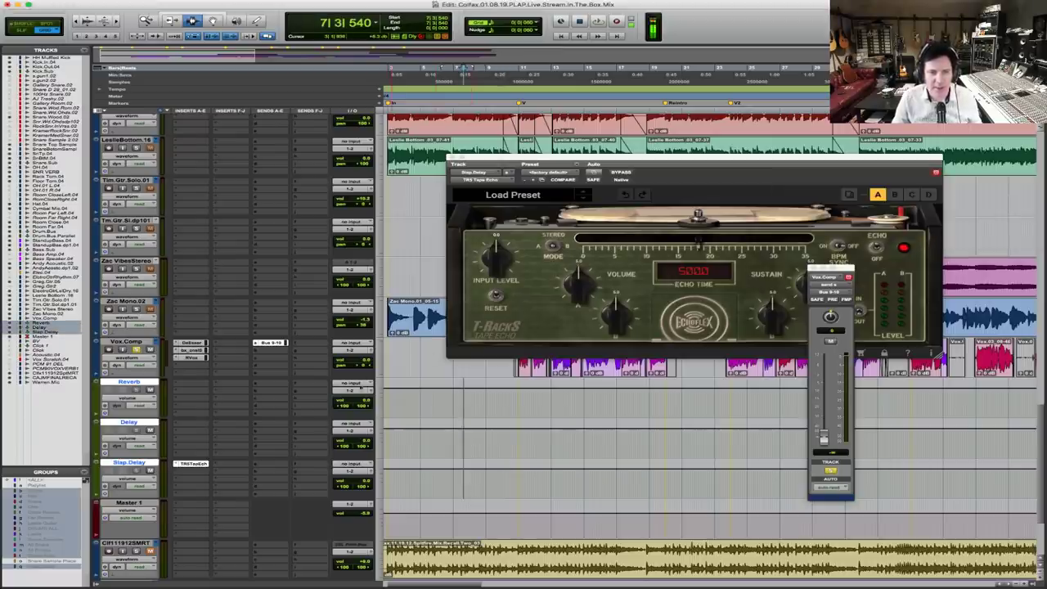
left_click(349, 382)
mouse_move(355, 403)
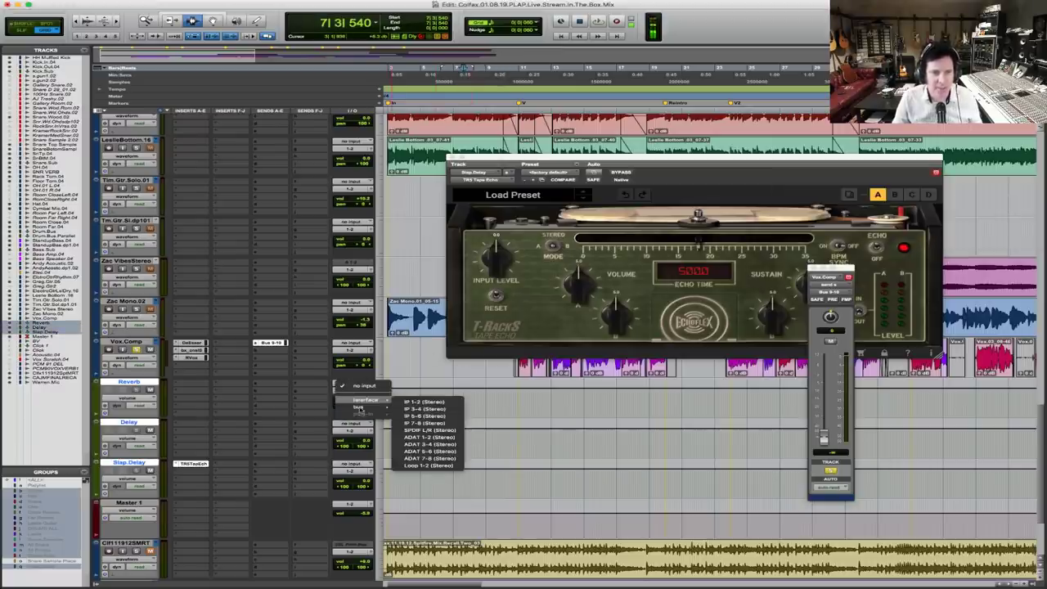
mouse_move(427, 408)
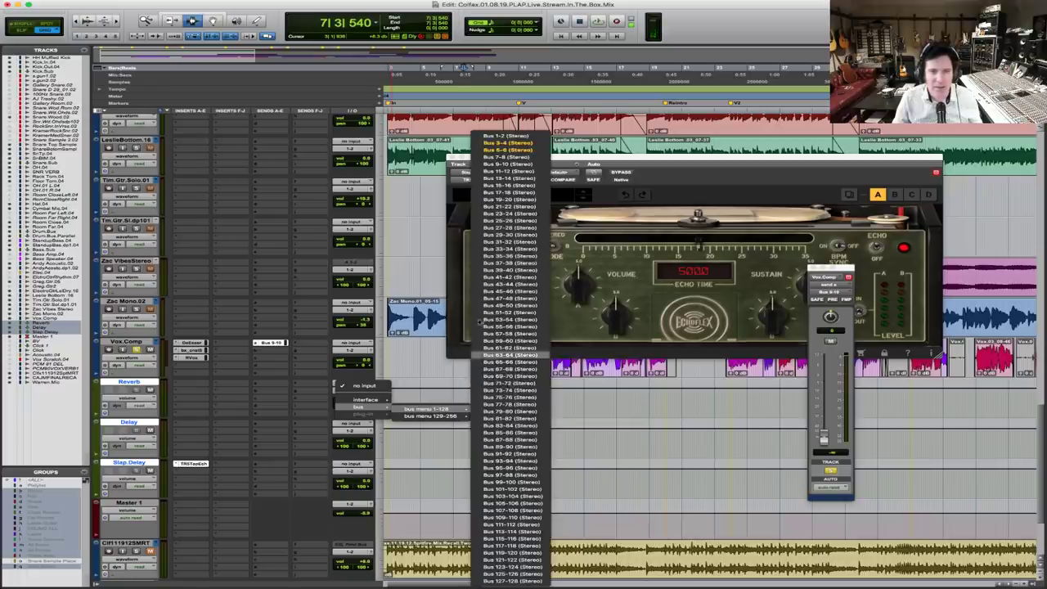
left_click(507, 163)
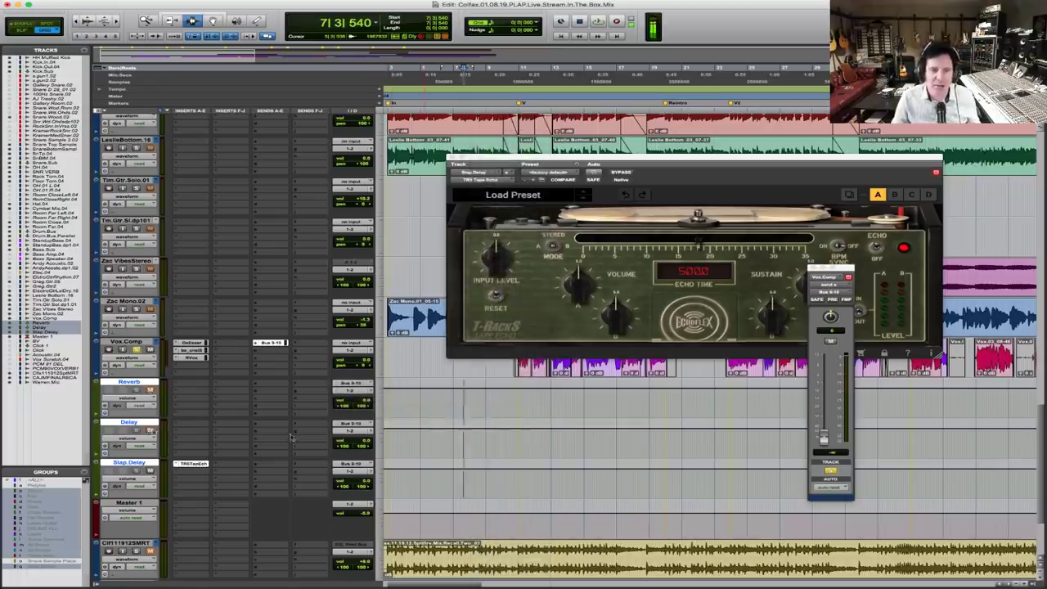
Raise the Vox.Comp send to 0.0 and audition the tape echo on the soloed vocal from the first verse
left_click(502, 368)
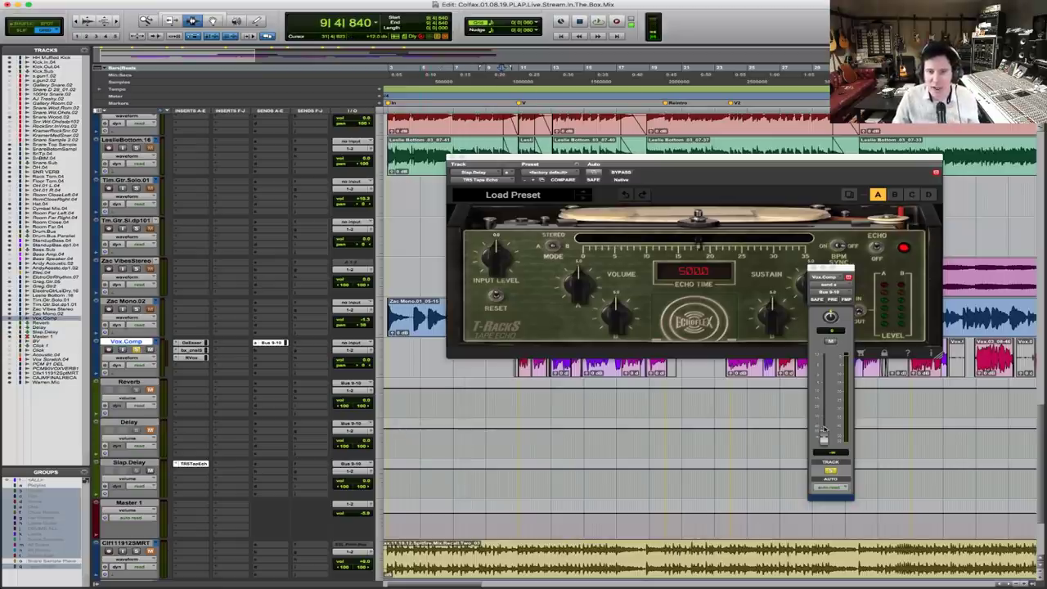
key("space")
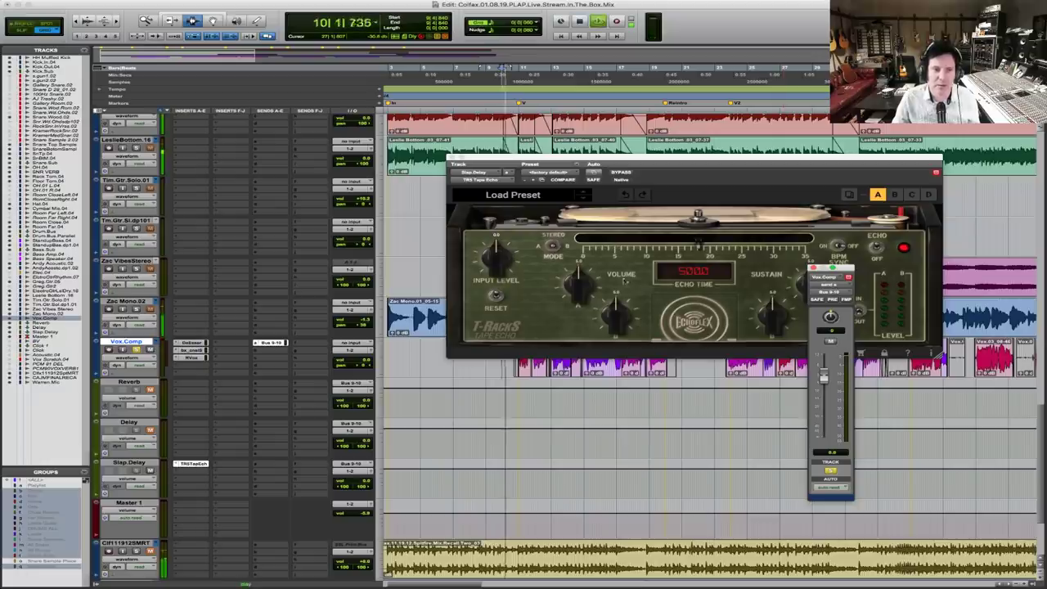
key("space")
key("space")
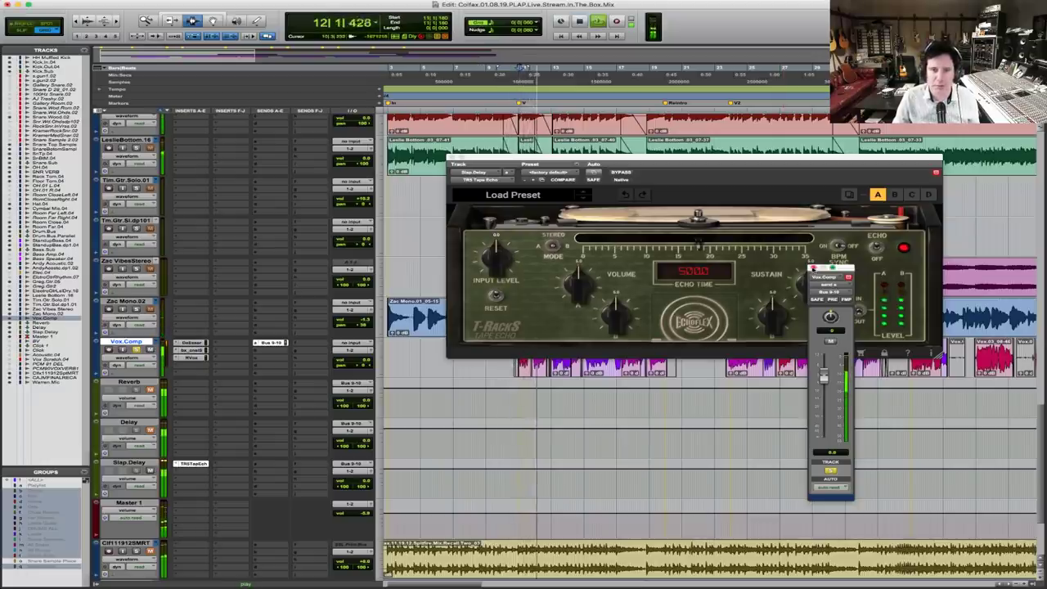
key("super+w")
key("F5")
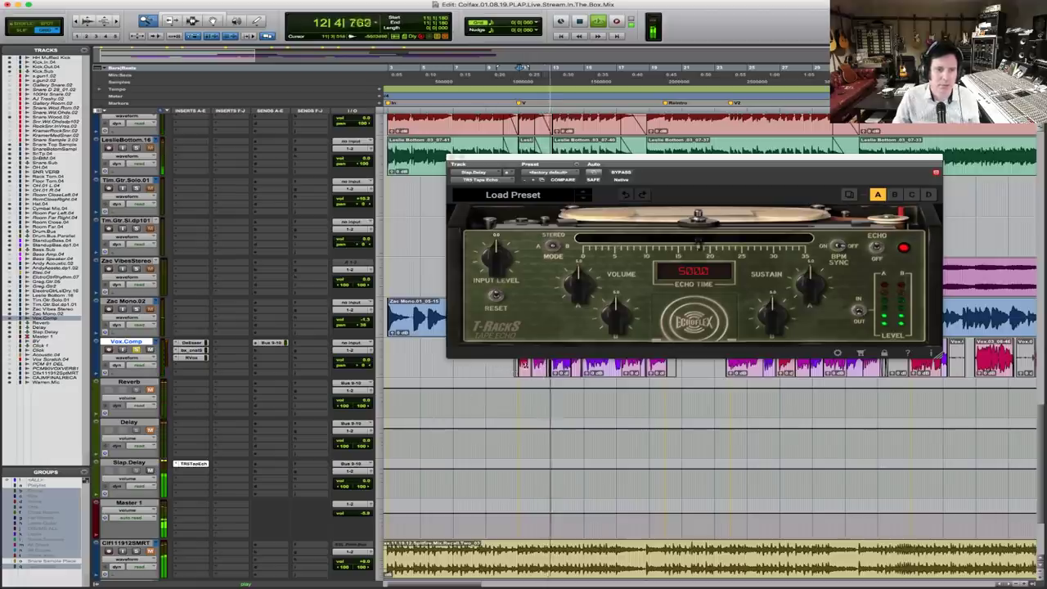
left_click(496, 366)
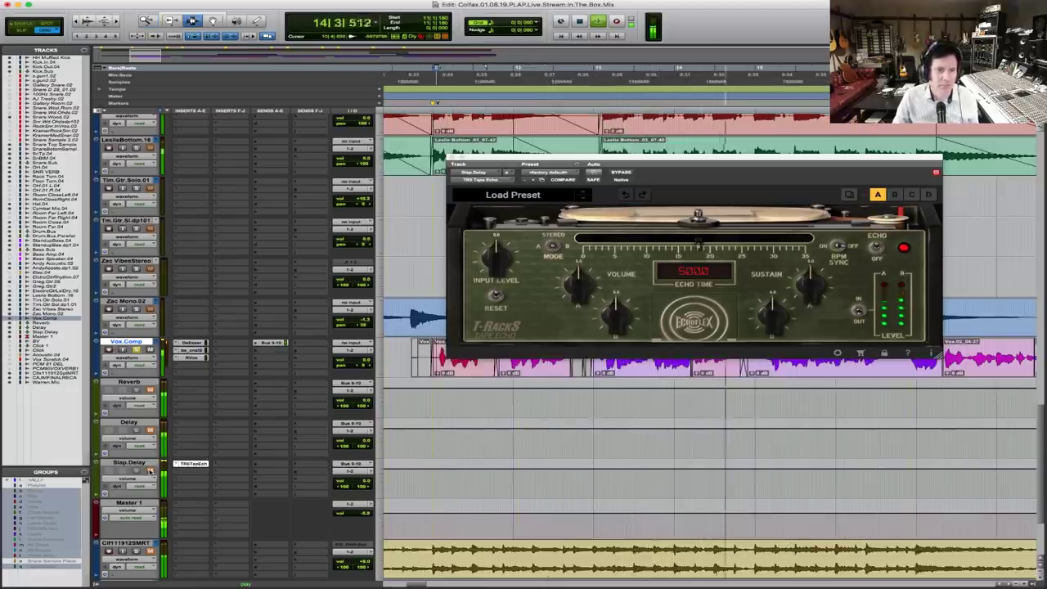
key("space")
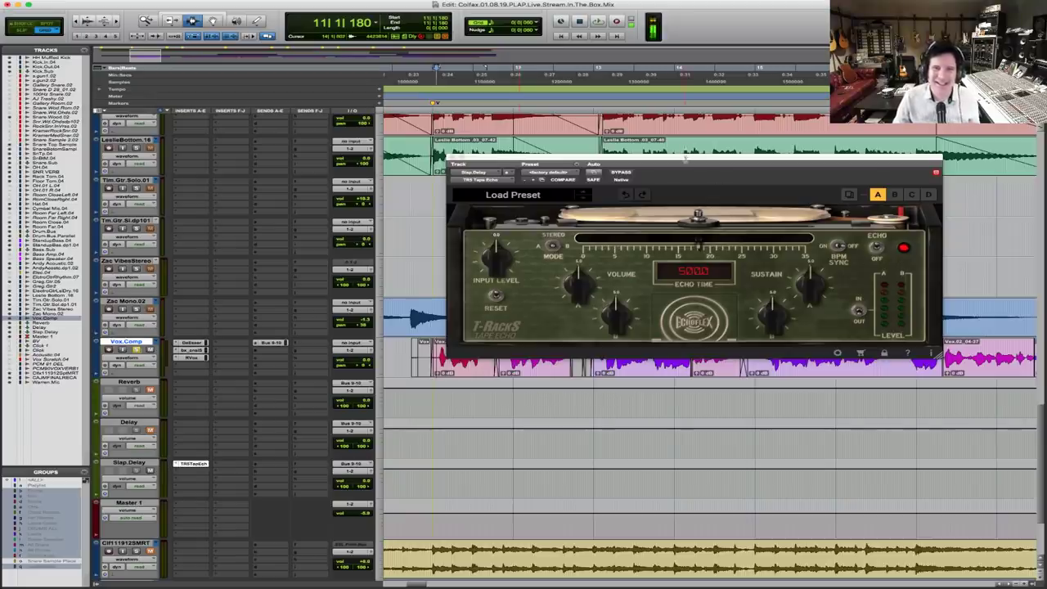
Move the Tape Echo window clear of the vocal clips and replay the first verse through the echo
left_click_drag(685, 158, 609, 64)
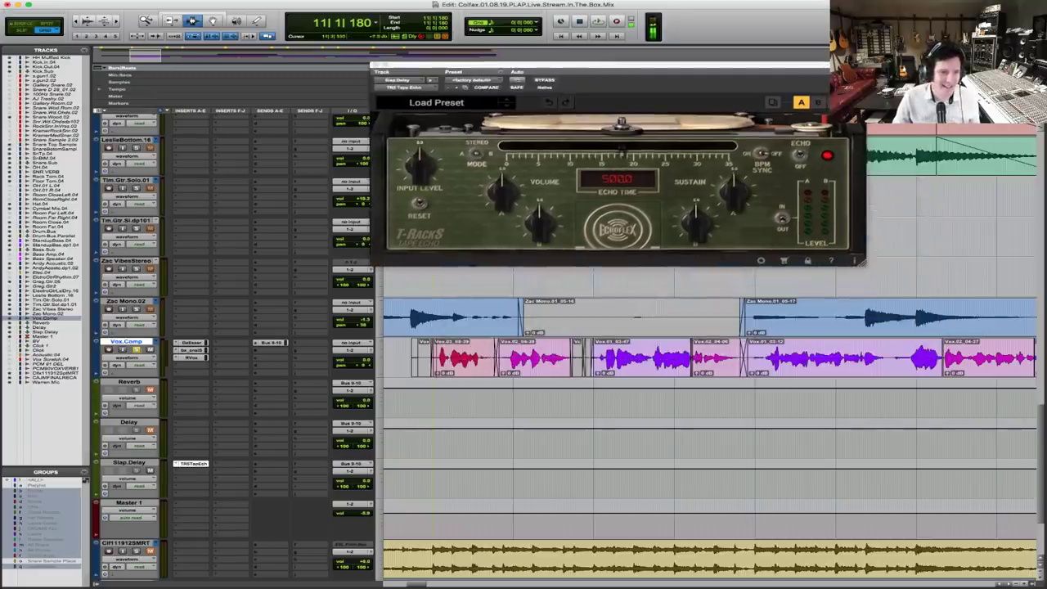
key("space")
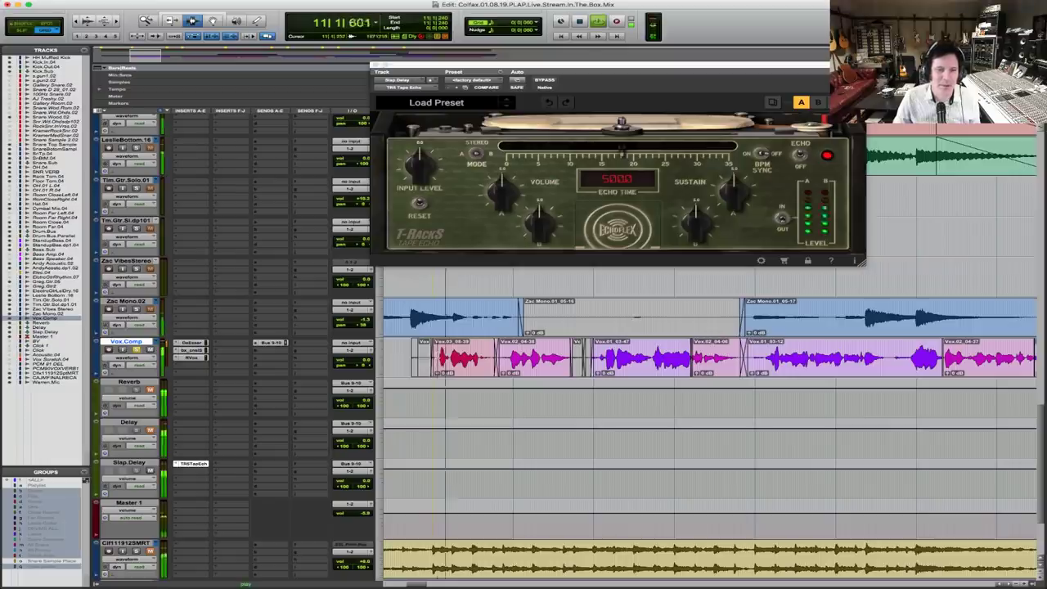
key("space")
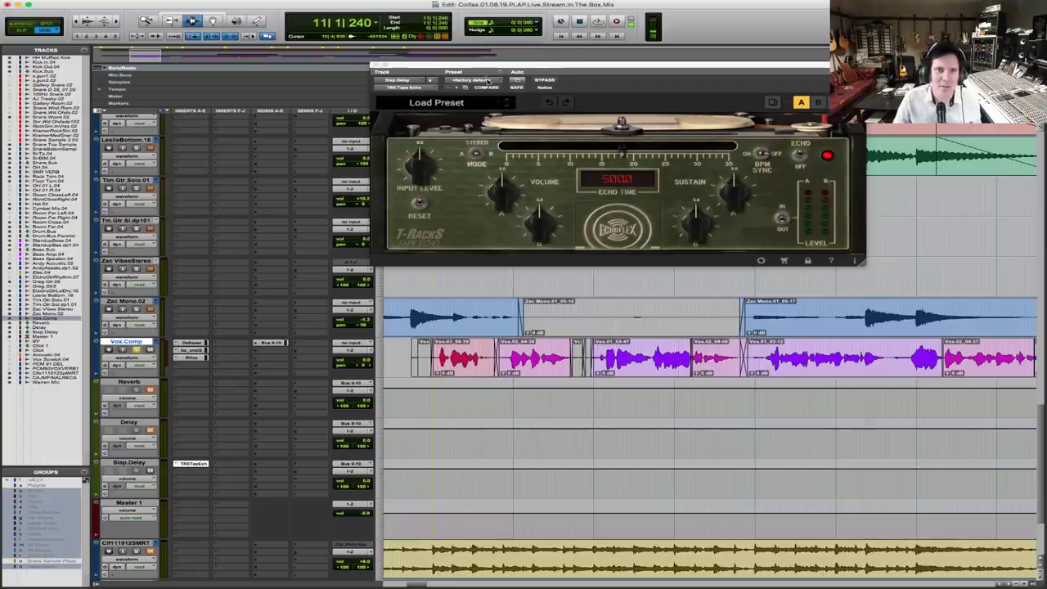
Shorten the Tape Echo's echo time to 130.2 and play the soloed vocal with the slap delay
left_click(488, 79)
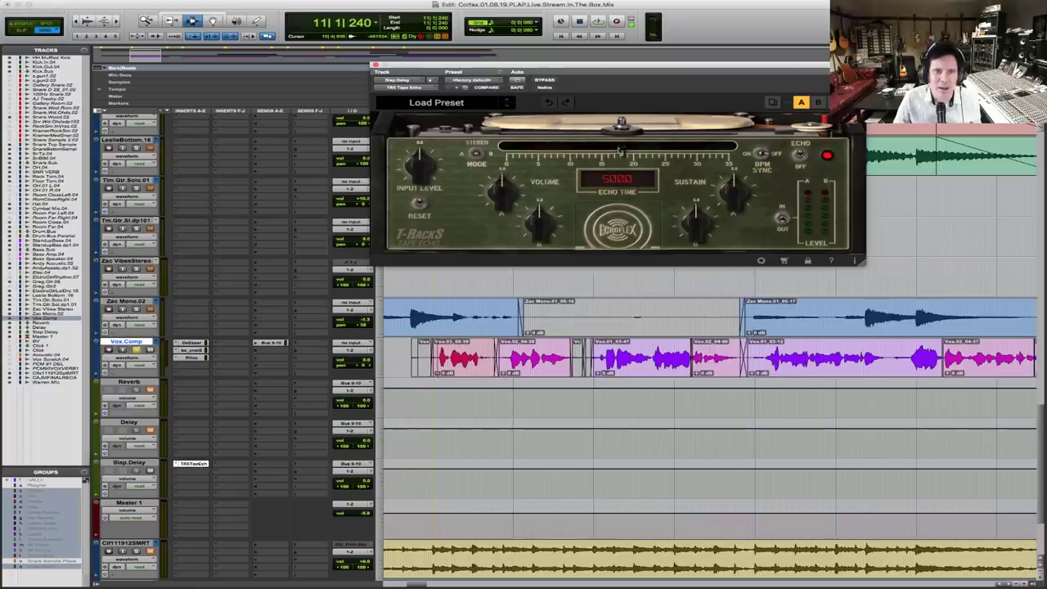
left_click_drag(616, 155, 532, 161)
key("space")
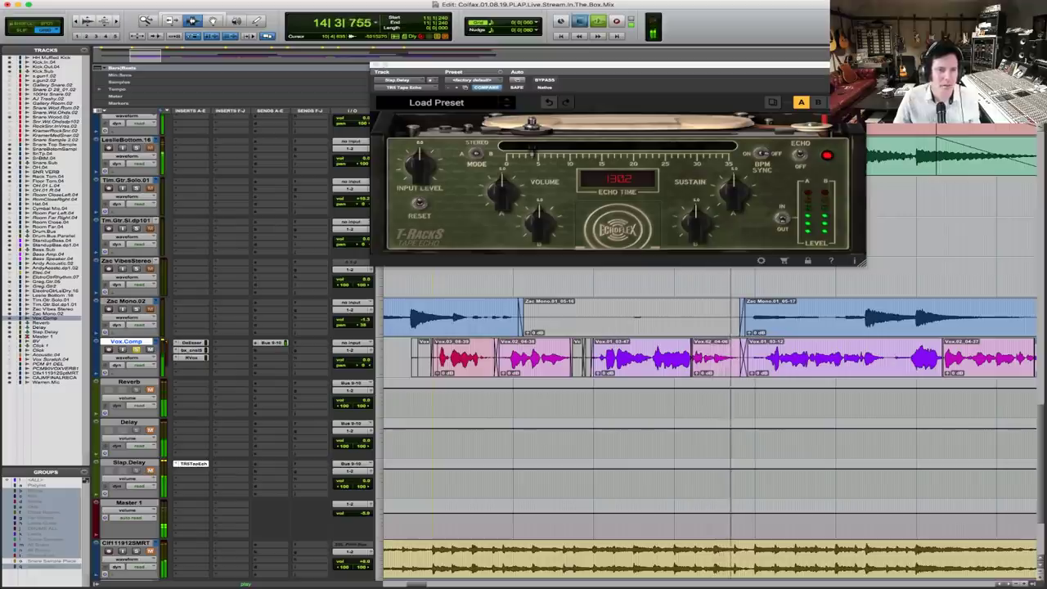
Try the Tape Echo with BPM sync on and a 1/16 echo time while replaying the soloed vocal
key("space")
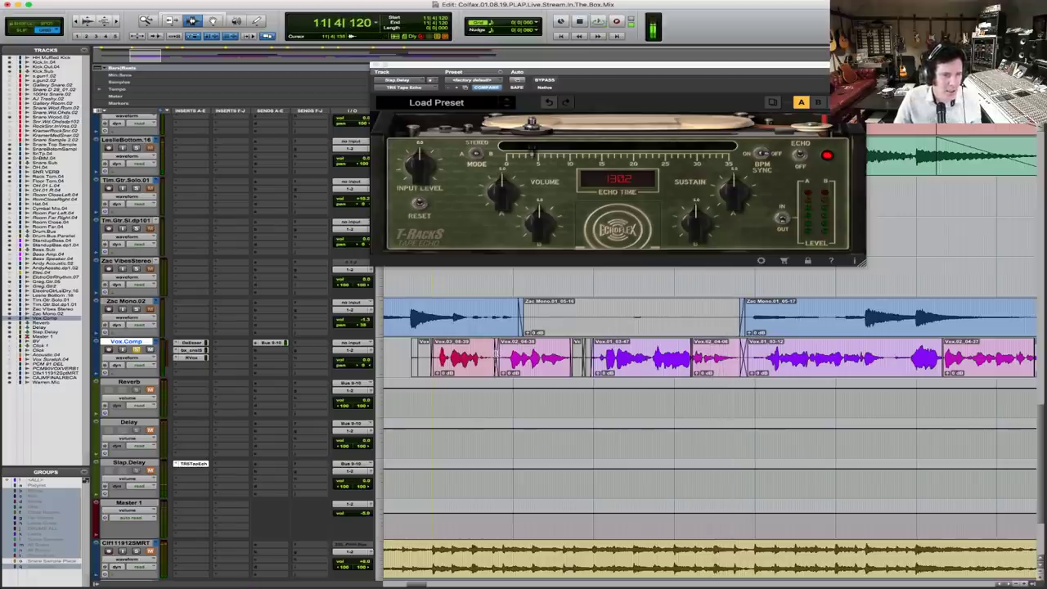
key("space")
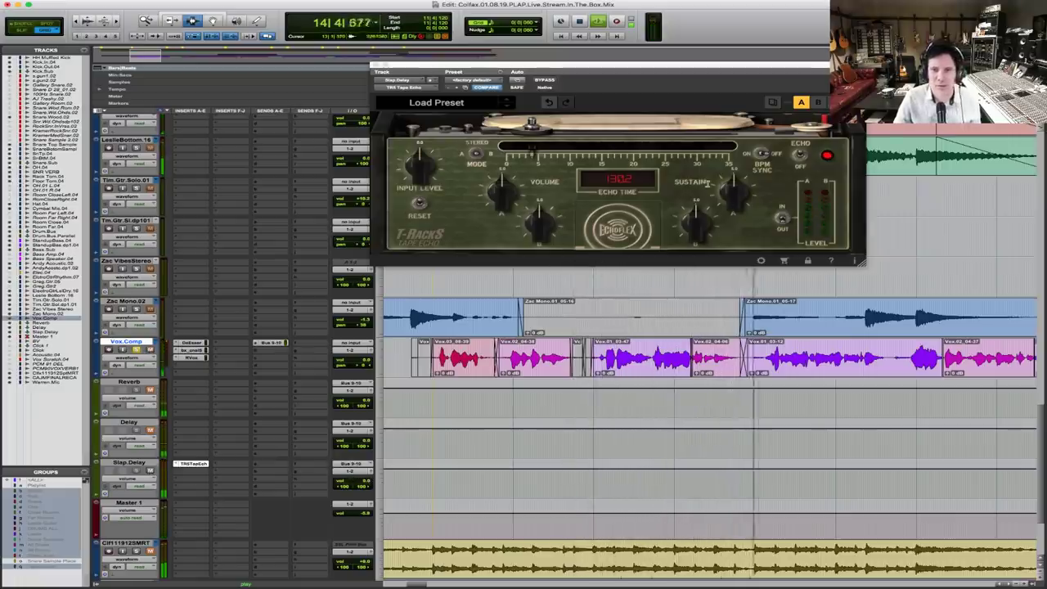
key("space")
left_click(763, 153)
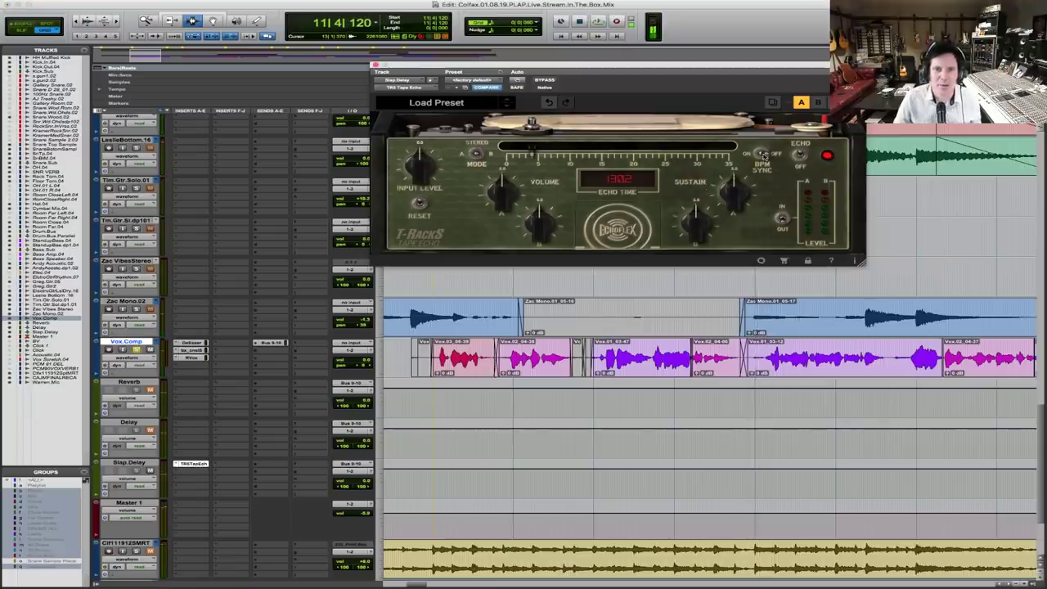
left_click(626, 152)
key("space")
left_click_drag(627, 153, 522, 155)
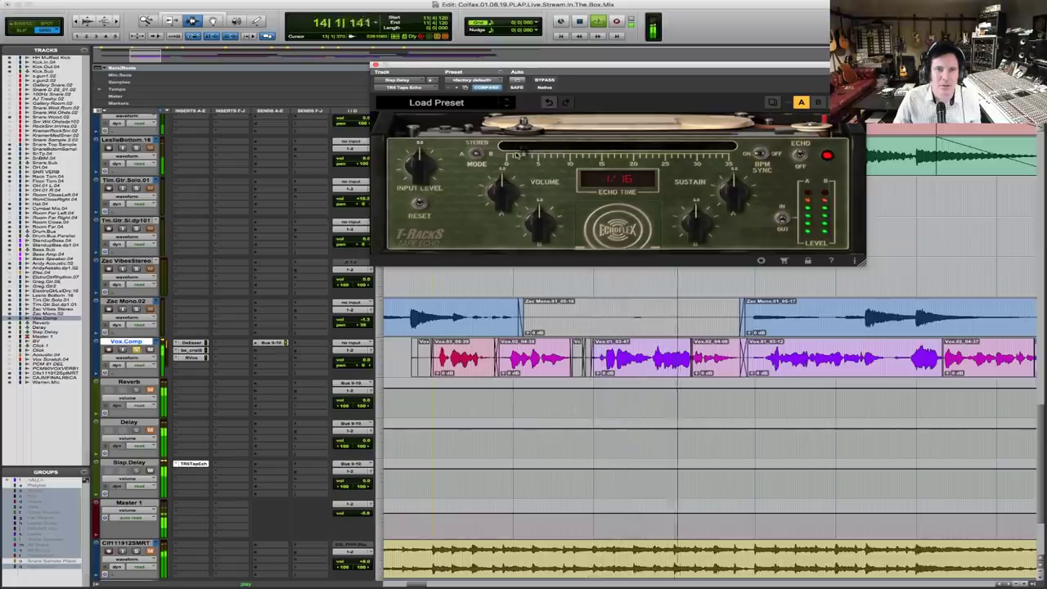
key("space")
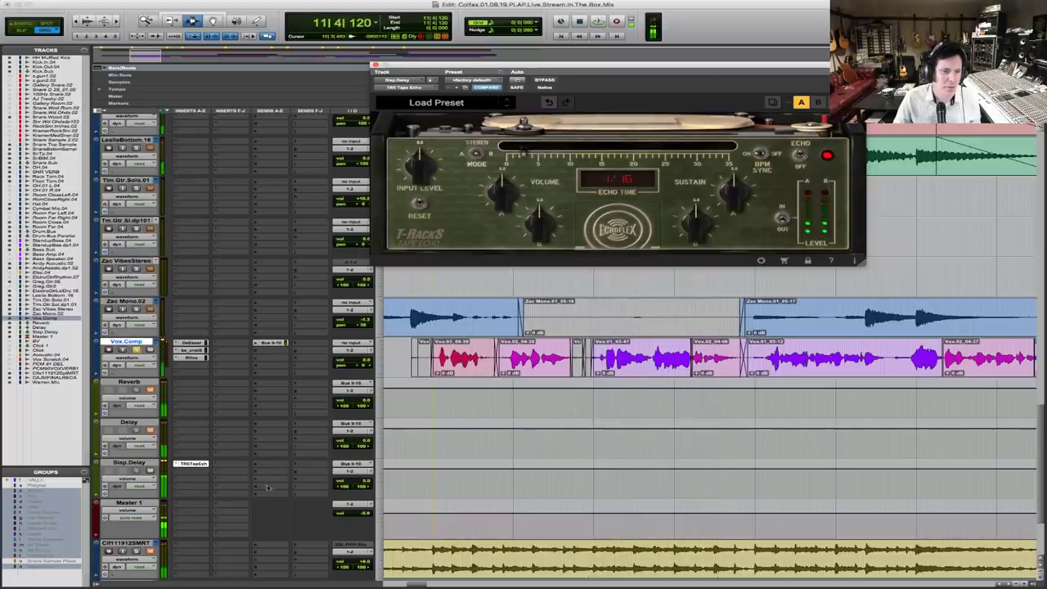
Replace the Tape Echo on the Slap.Delay track with the stereo EC300 delay and audition it on the vocal
left_click(176, 463)
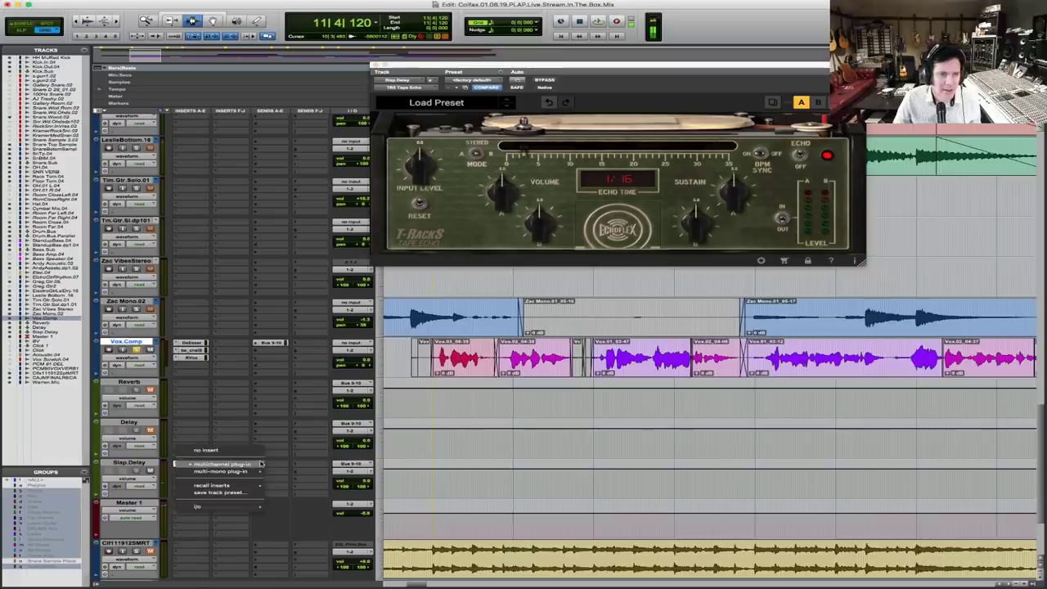
mouse_move(260, 463)
mouse_move(358, 270)
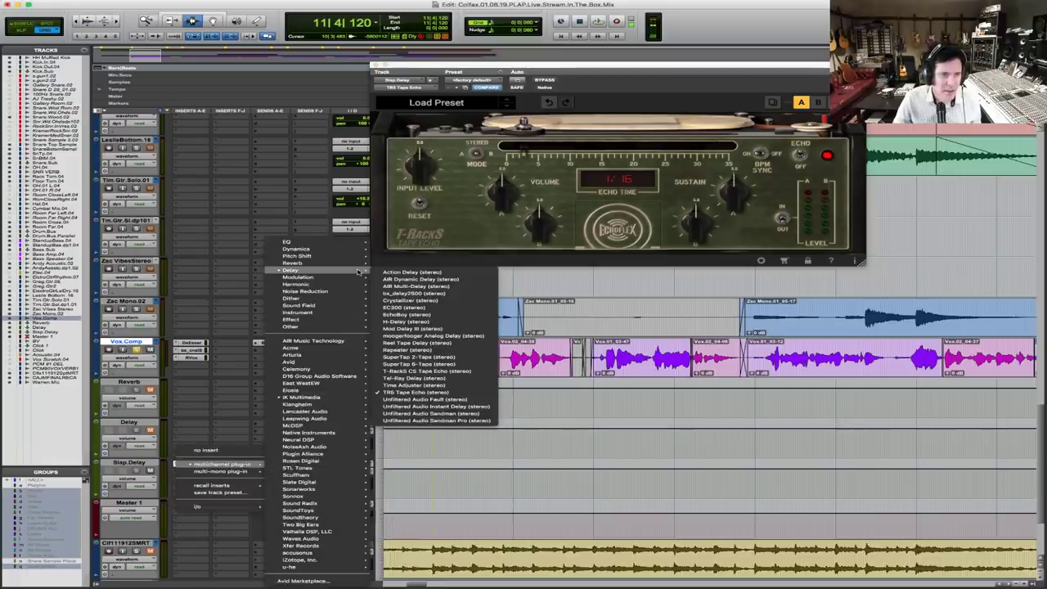
left_click(435, 308)
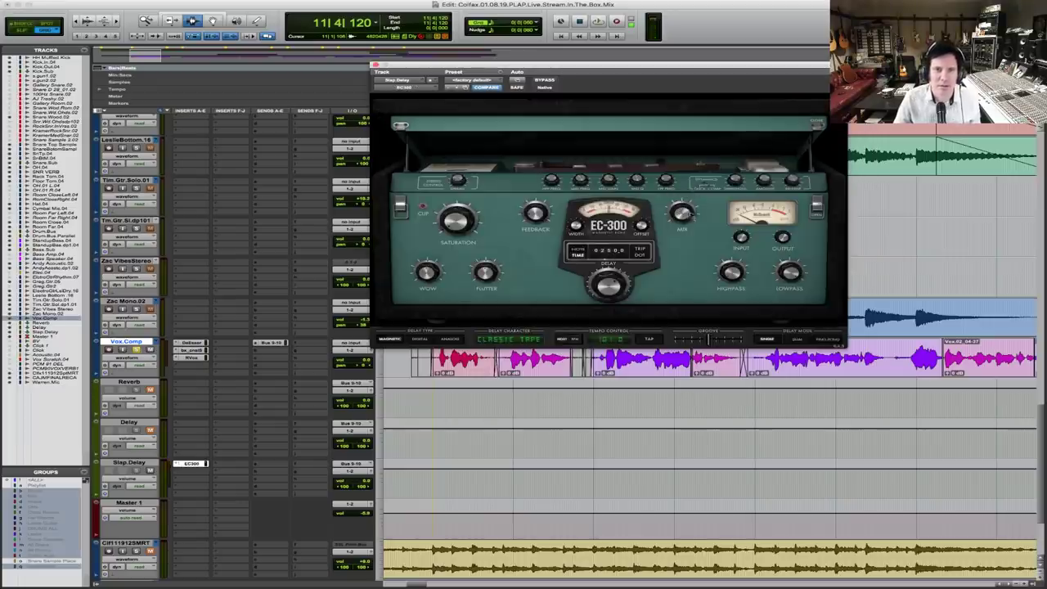
key("space")
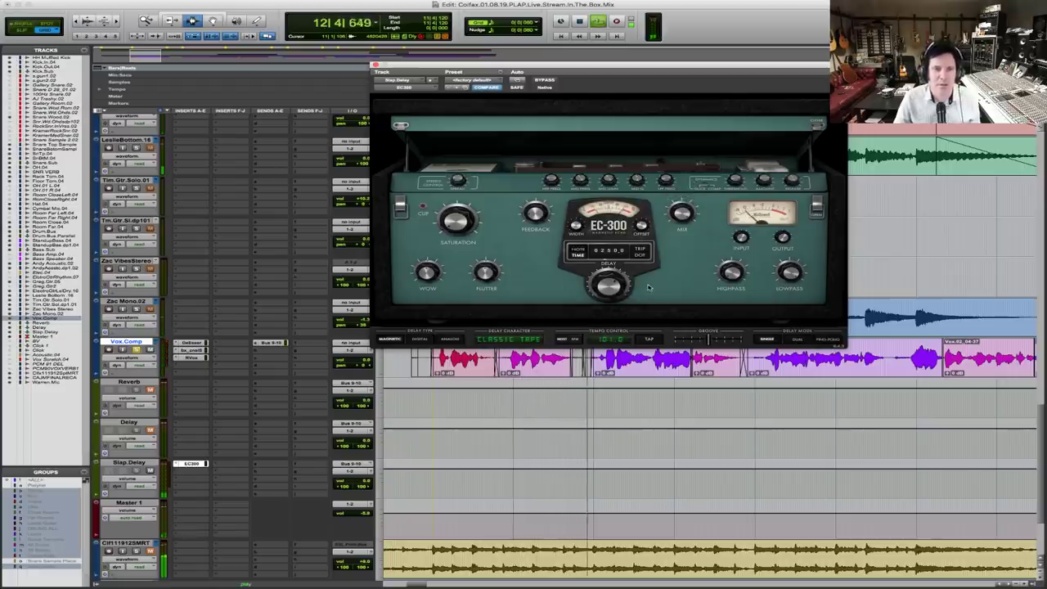
key("space")
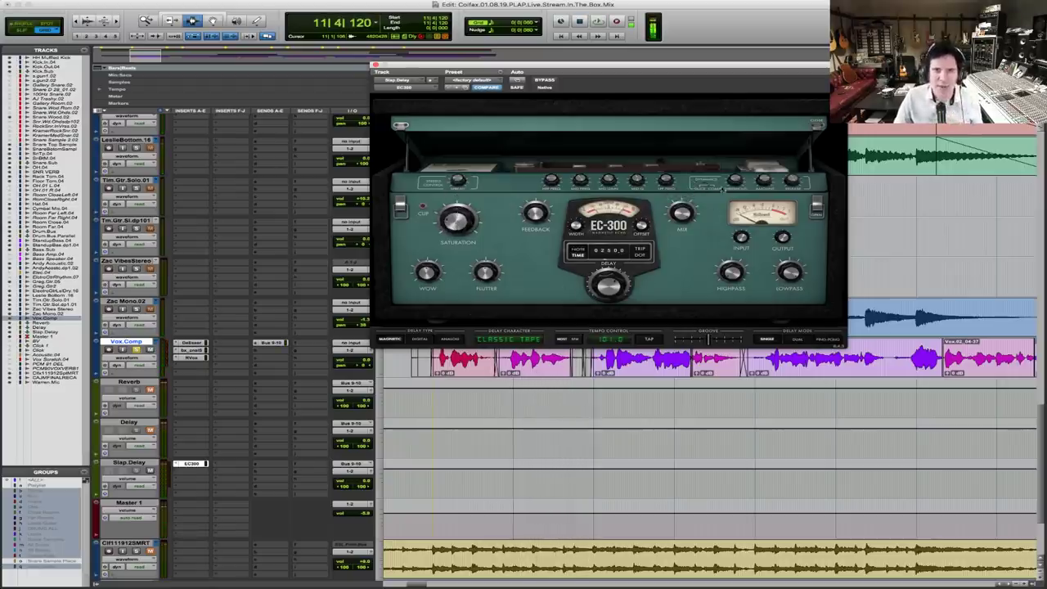
Set the EC-300's highpass to about 29 Hz and its lowpass to about 5877 Hz while the vocal plays
key("space")
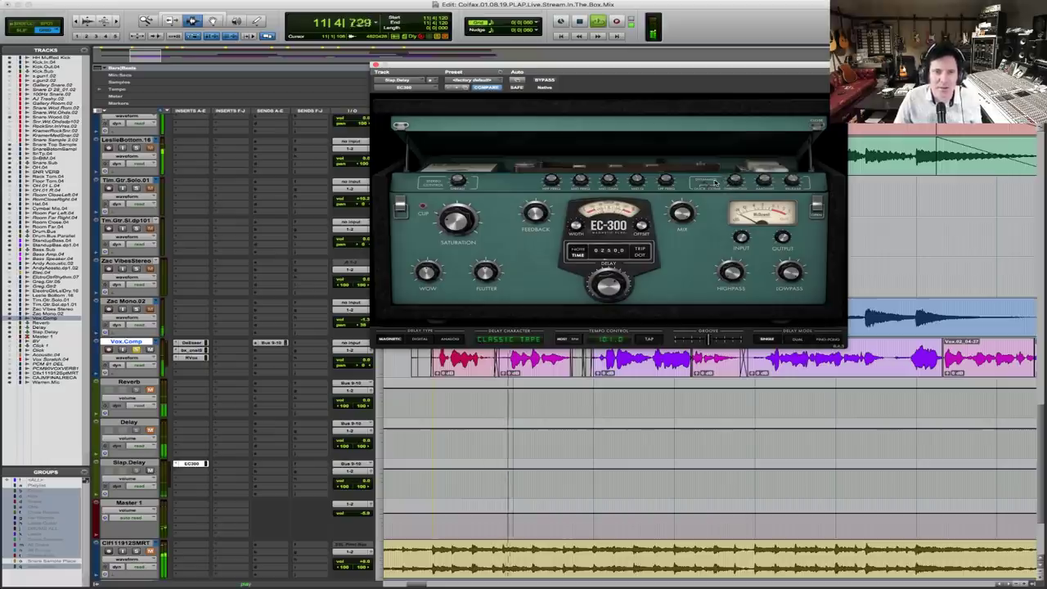
mouse_move(730, 273)
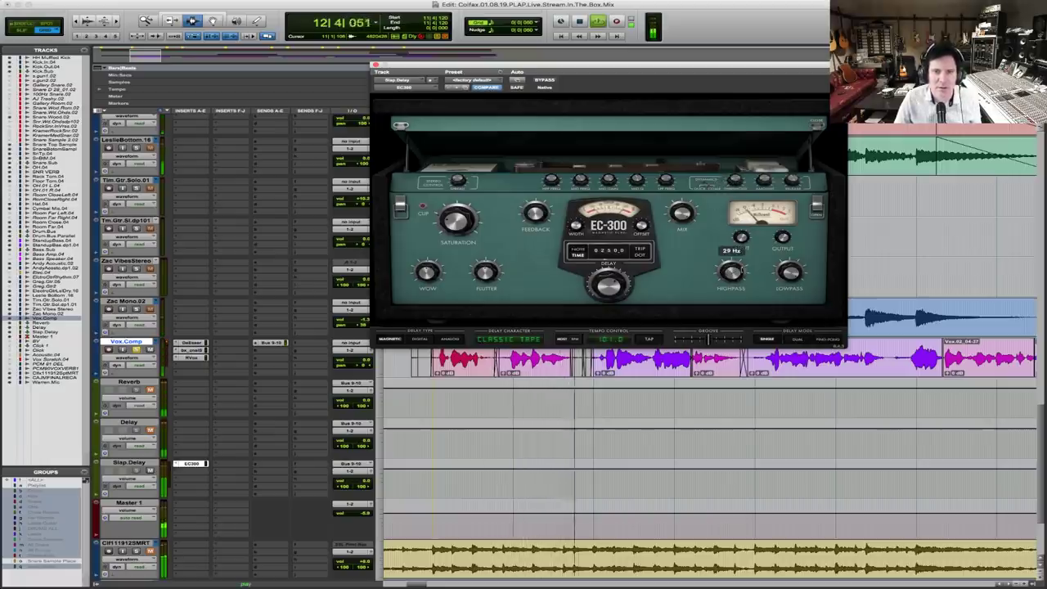
mouse_move(783, 296)
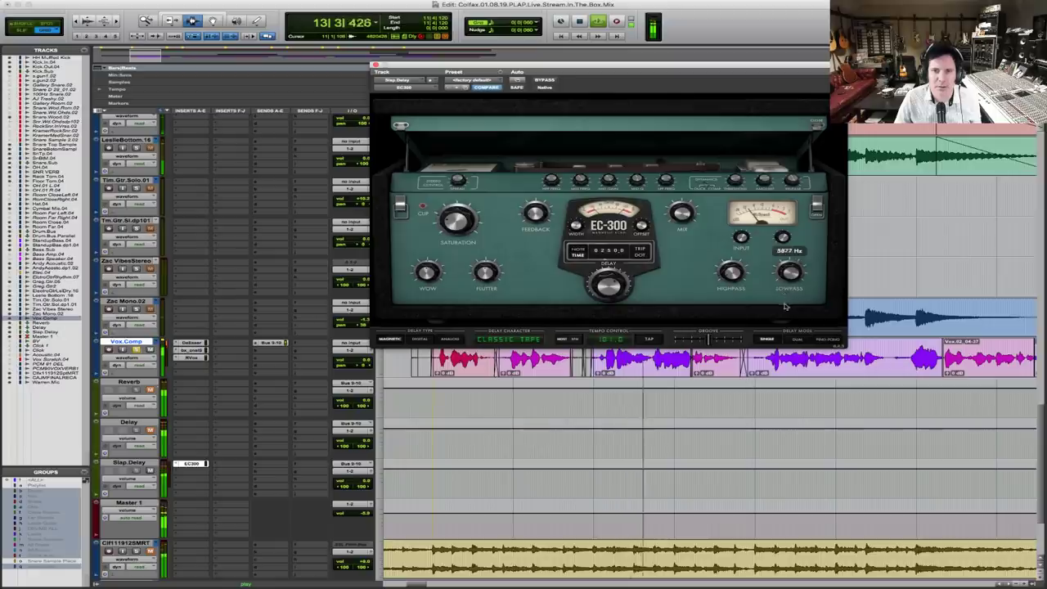
key("space")
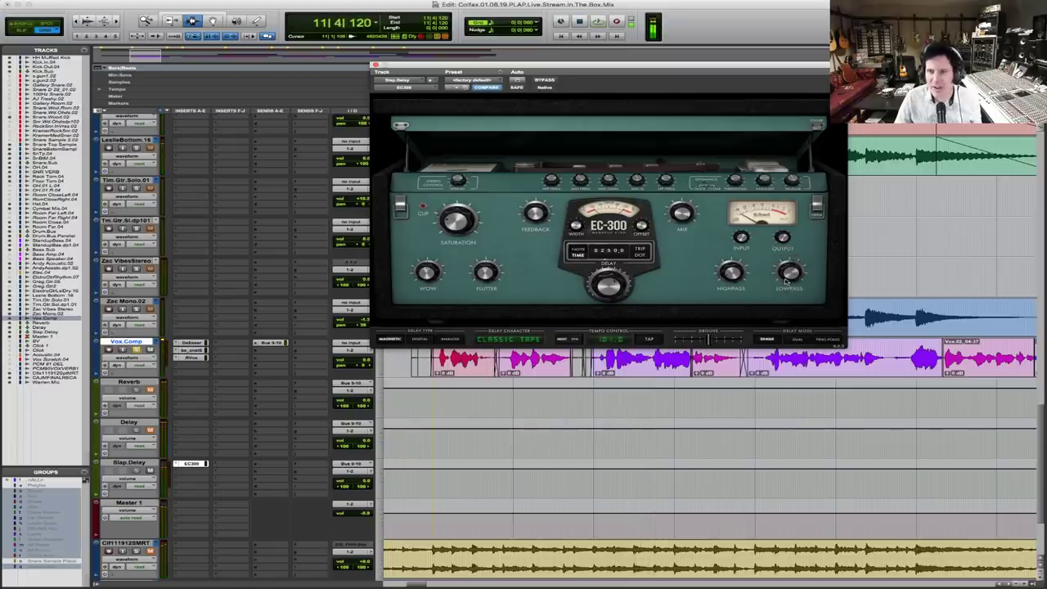
Shorten the EC-300's delay time to about 75 ms and adjust its spread to about 70 degrees during playback
key("space")
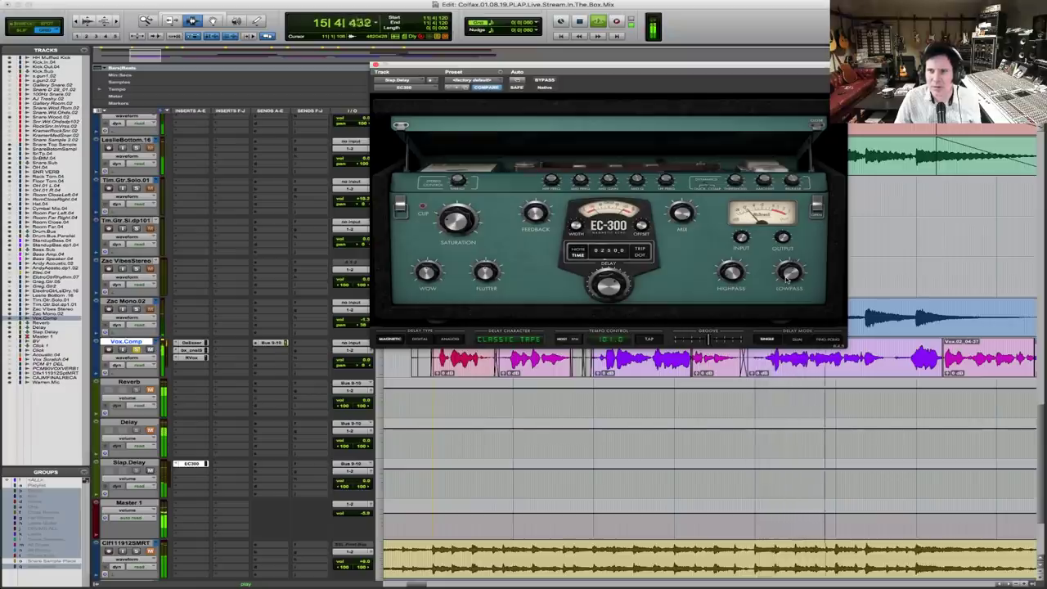
mouse_move(783, 277)
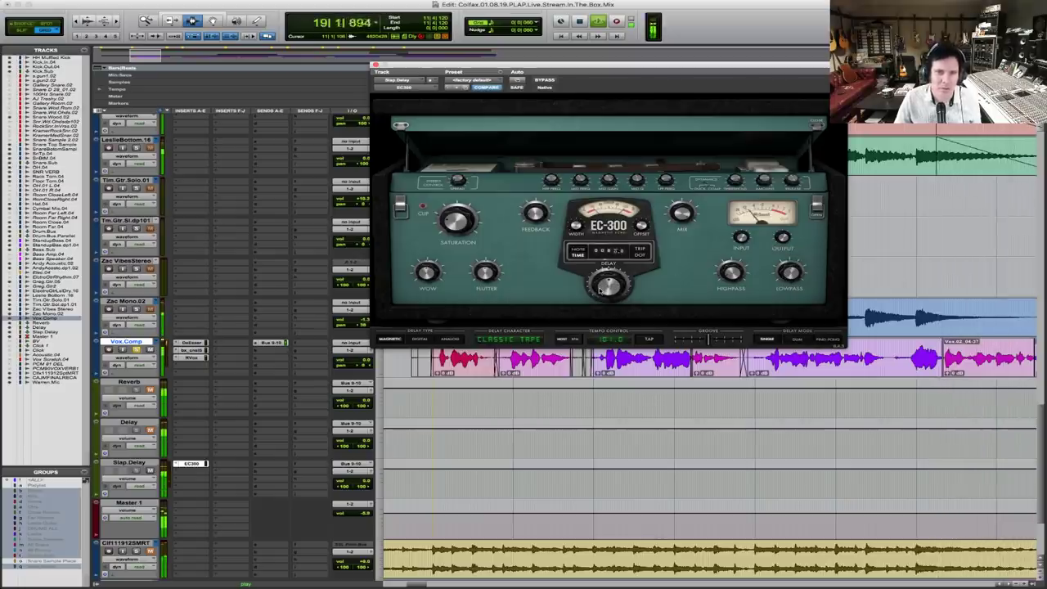
scroll(601, 289, "down", 3)
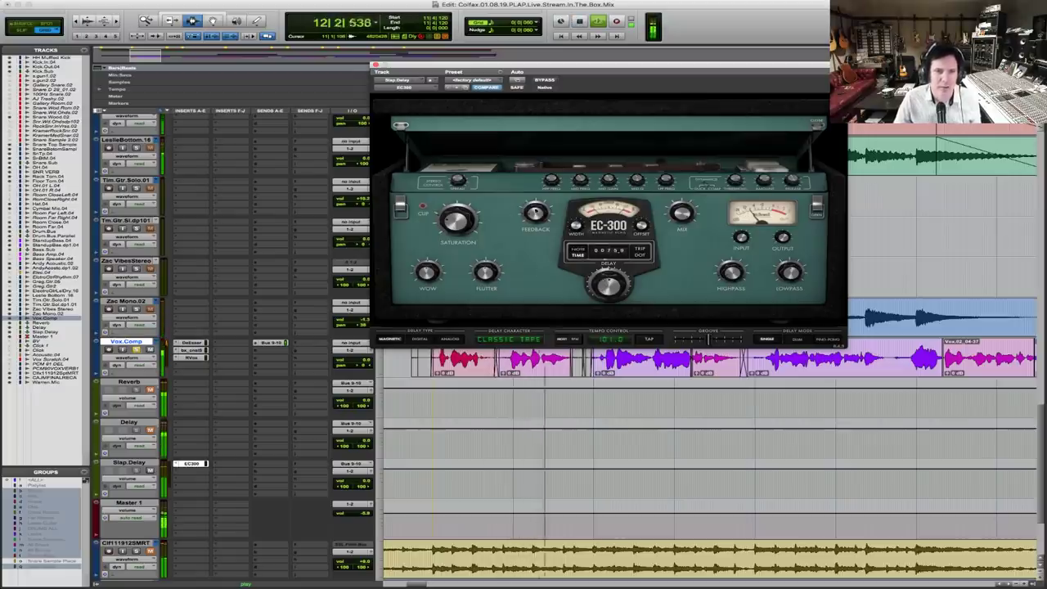
mouse_move(536, 214)
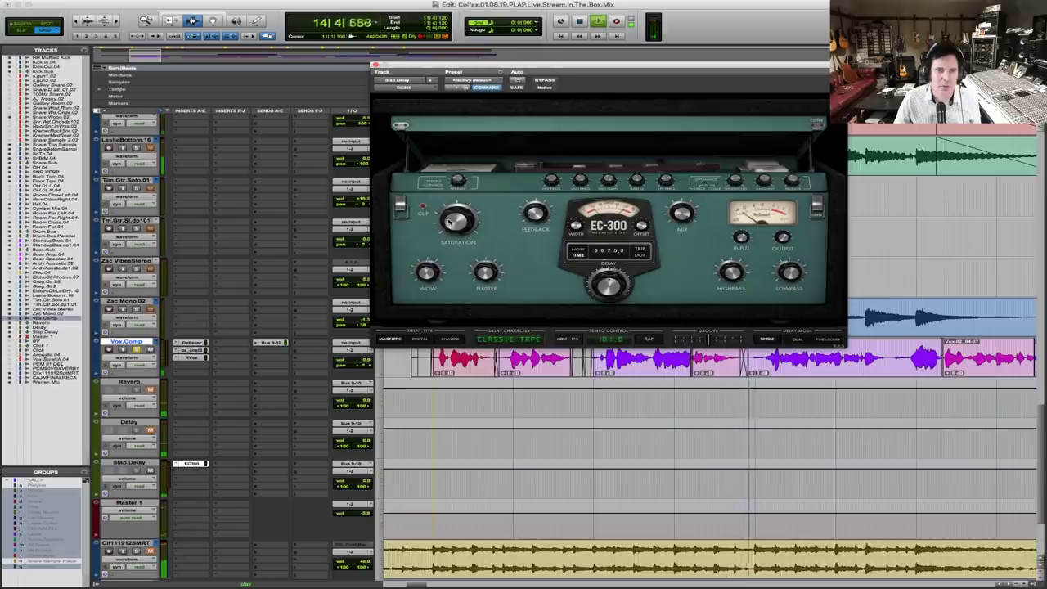
mouse_move(463, 184)
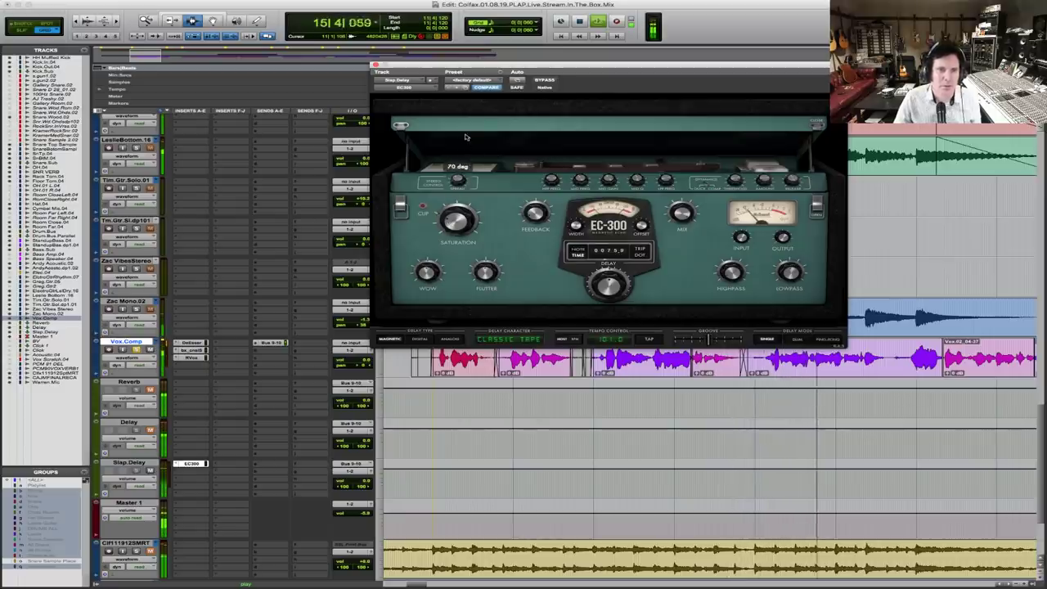
left_click_drag(460, 179, 463, 175)
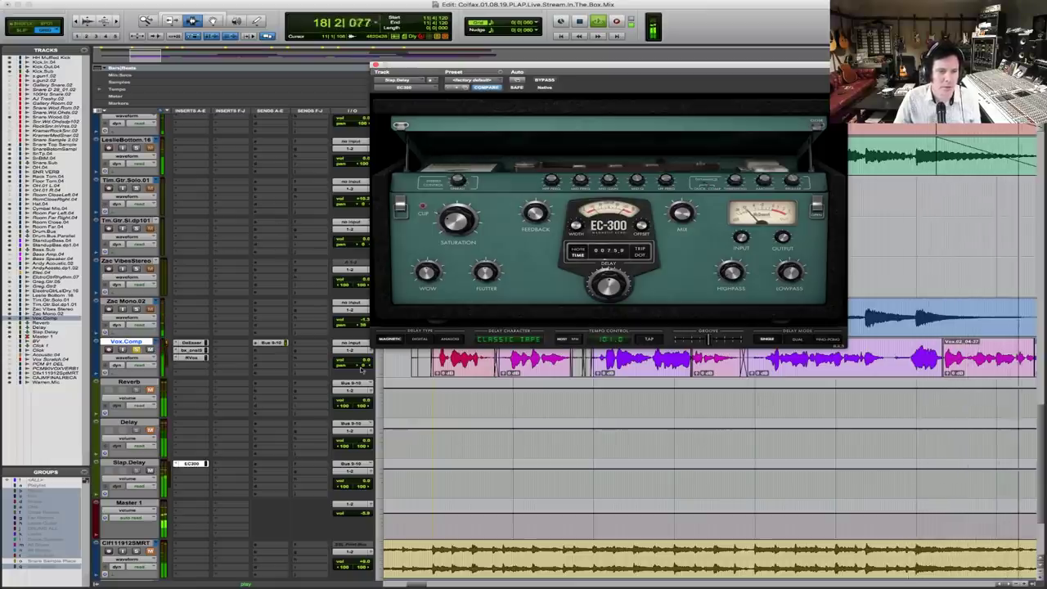
Narrow the Slap.Delay track's stereo panning to 22 on one side and 43 on the other, and replay the vocal
left_click(344, 487)
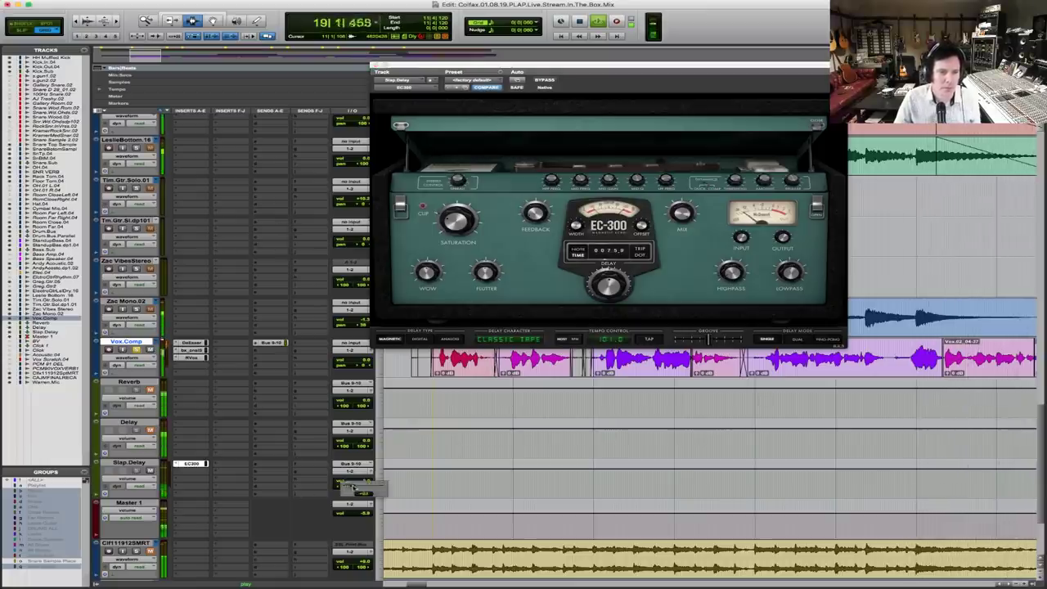
left_click_drag(358, 486, 350, 489)
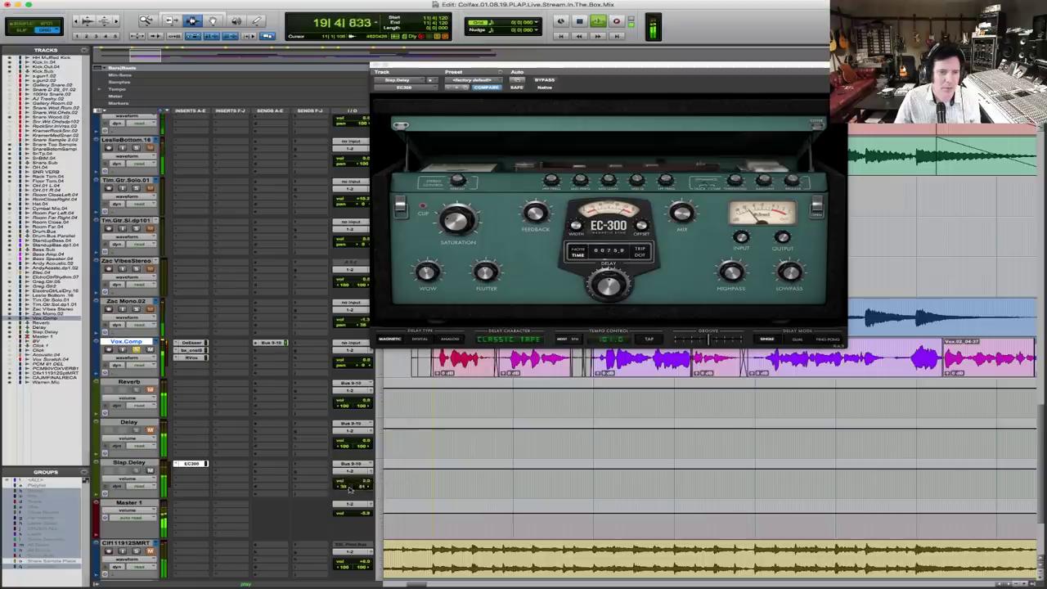
key("space")
left_click(345, 488)
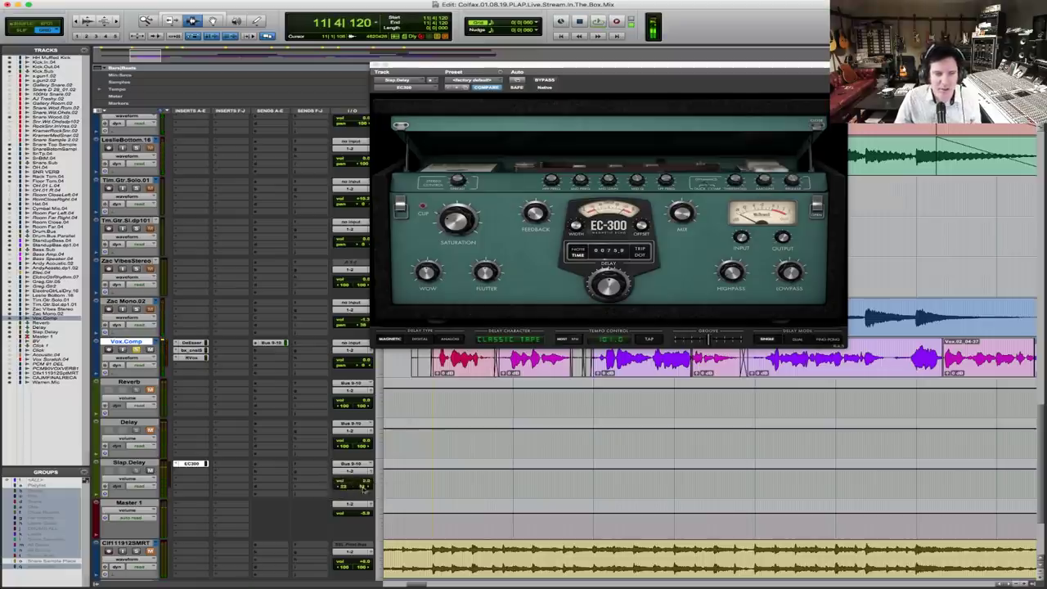
key("space")
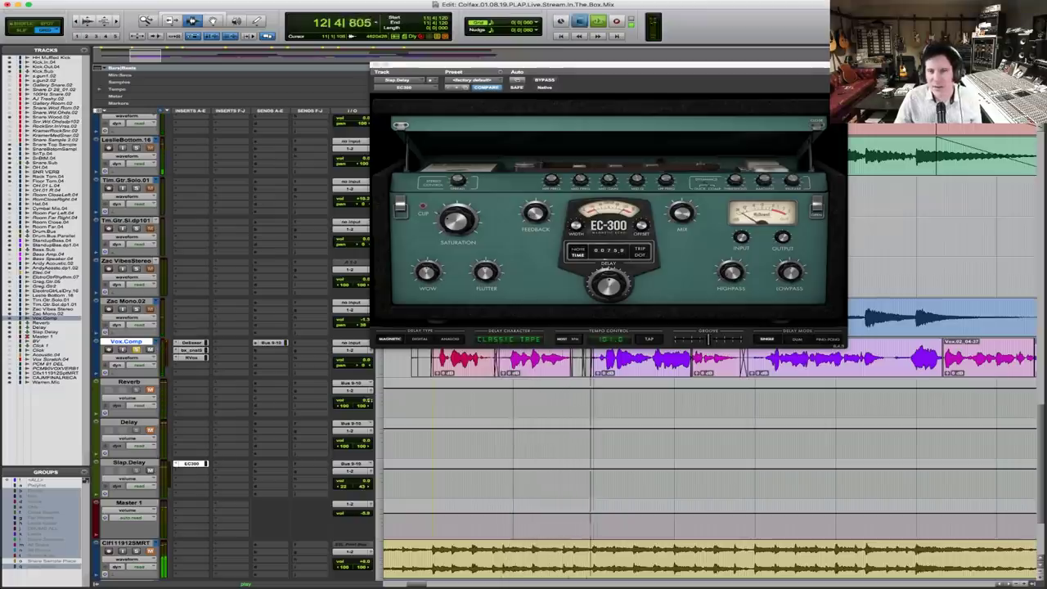
key("space")
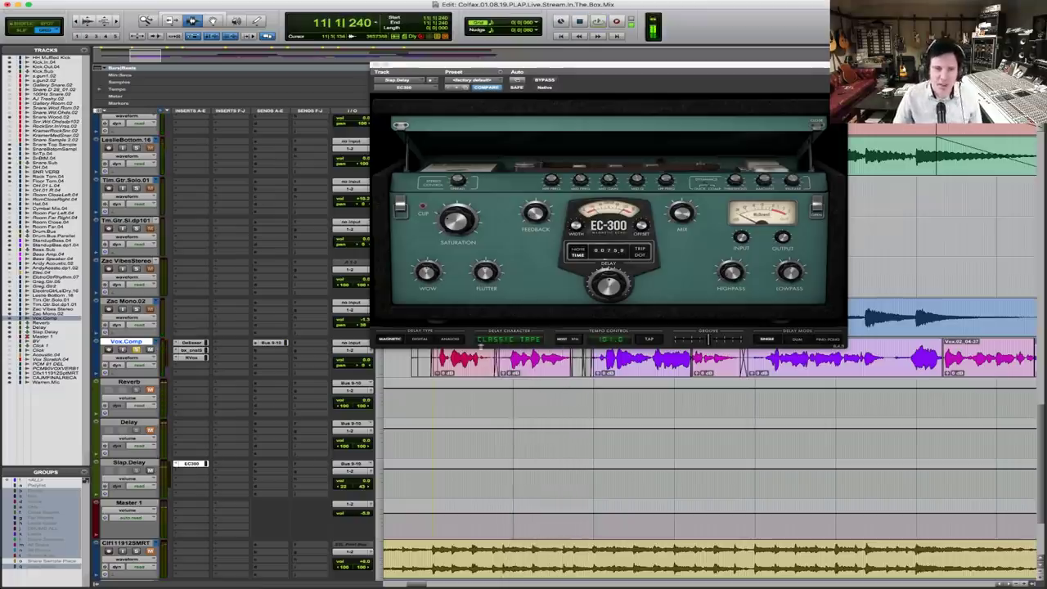
Change the EC-300's delay character to Warm Tape and play the vocal through it
left_click(527, 338)
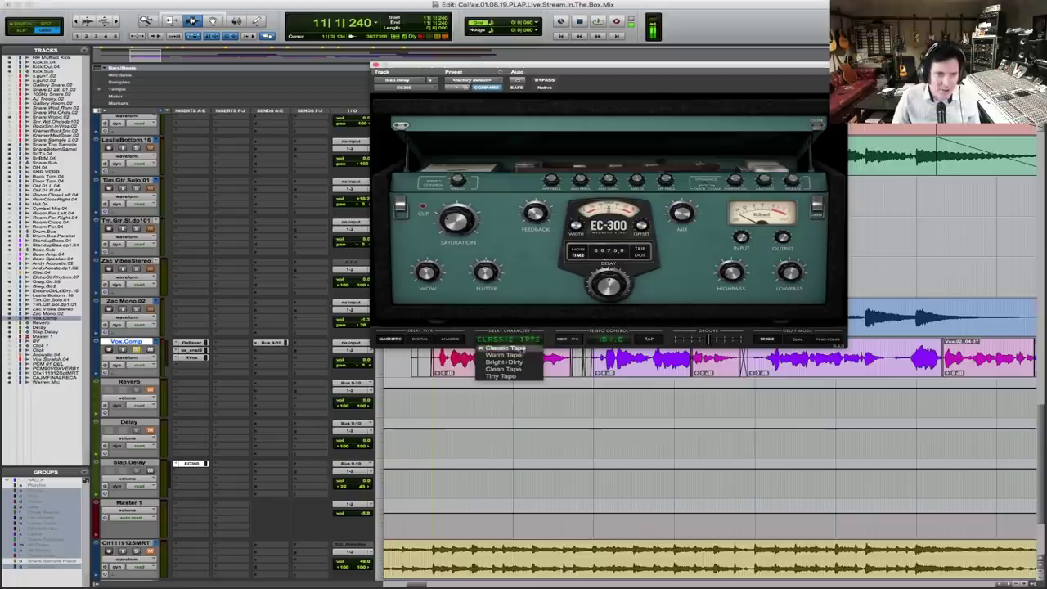
left_click(503, 355)
key("space")
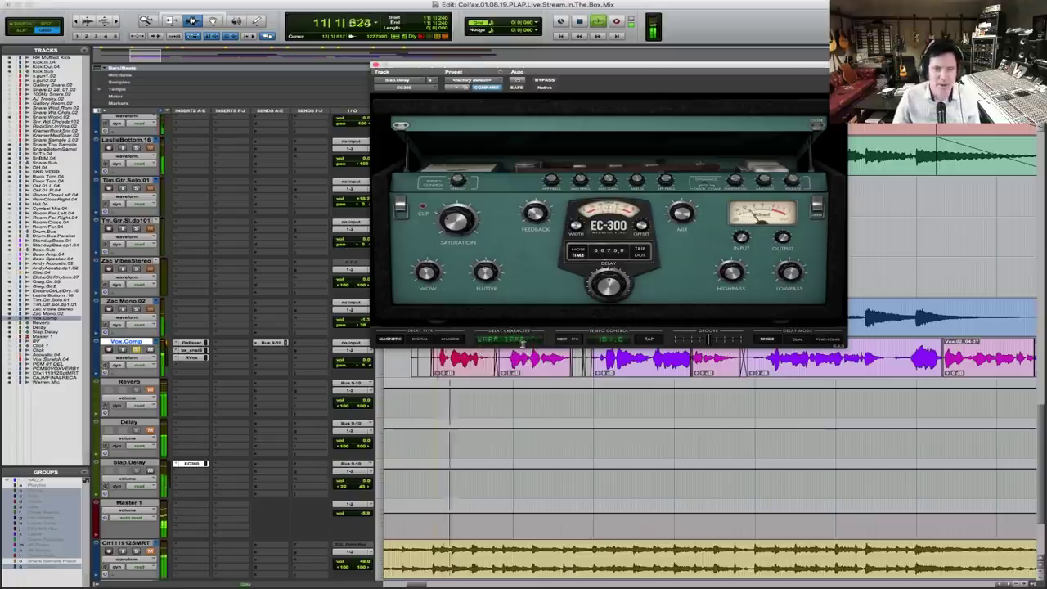
Lower the Slap.Delay track's volume to about -6.3 dB while listening to the verse
left_click(364, 488)
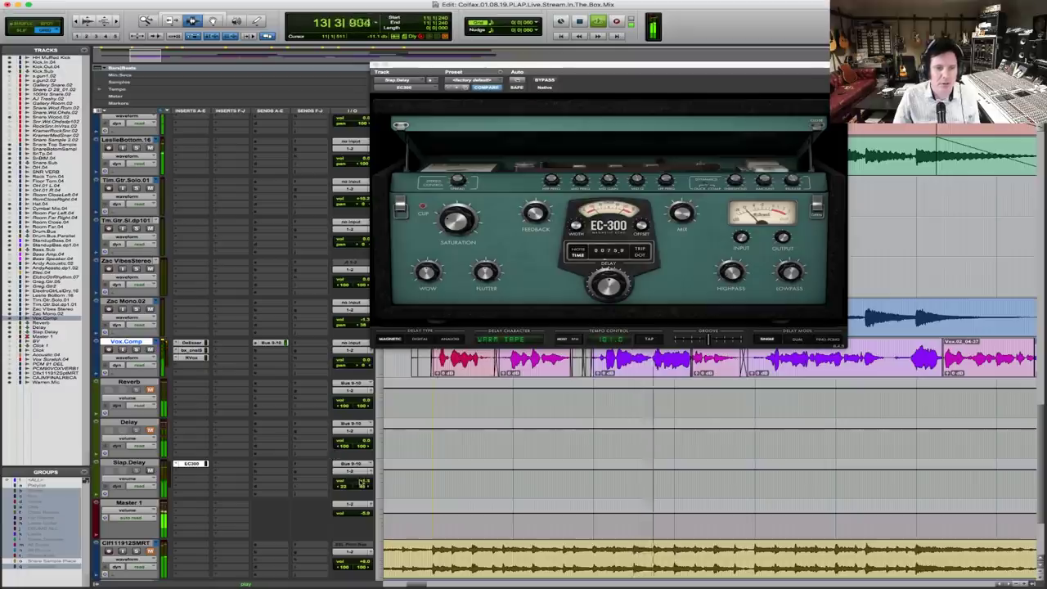
left_click(359, 482)
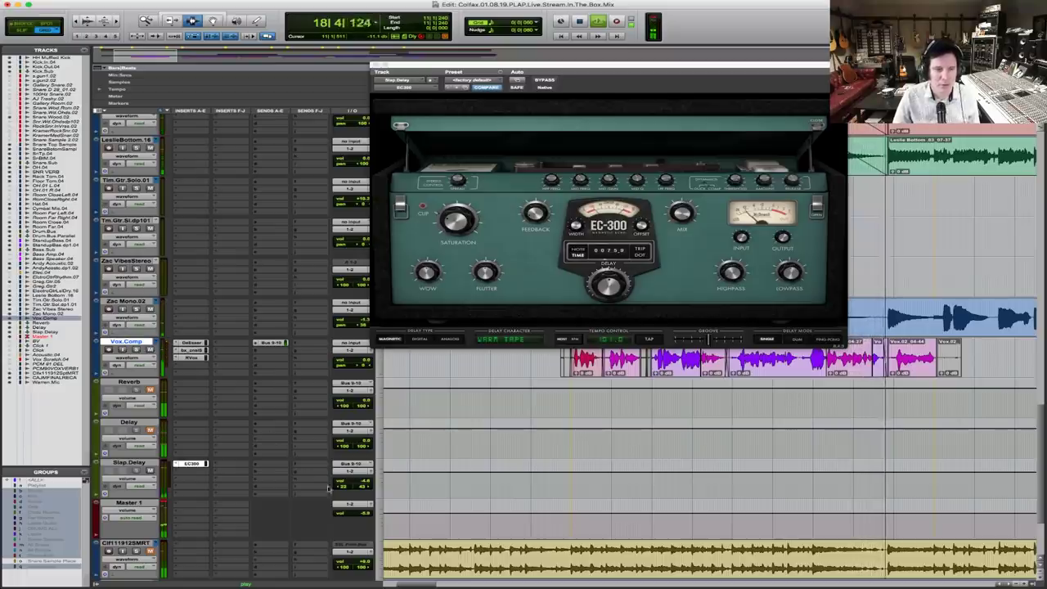
key("space")
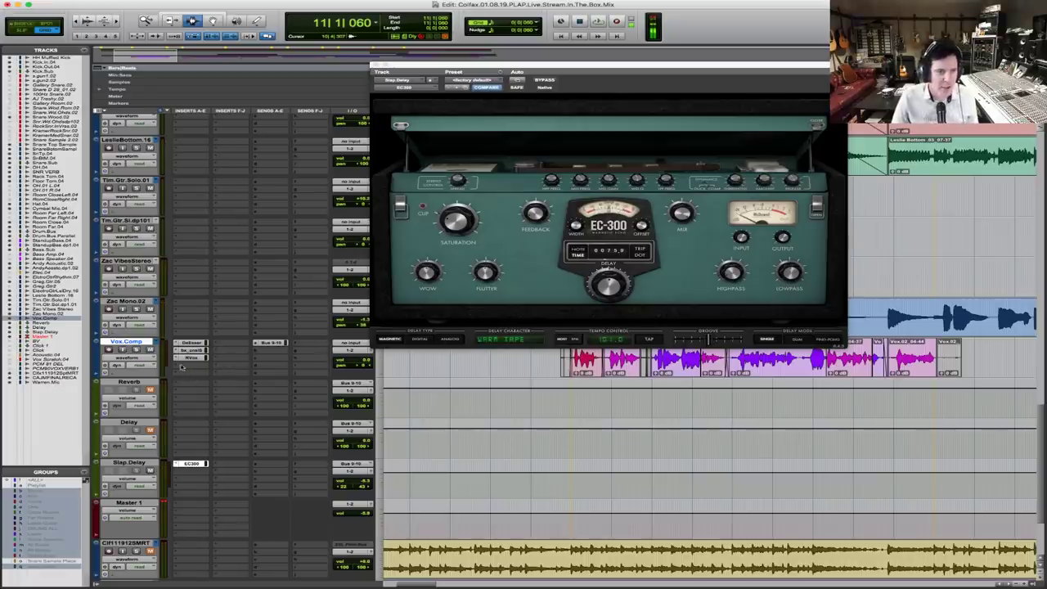
left_click(178, 369)
mouse_move(209, 382)
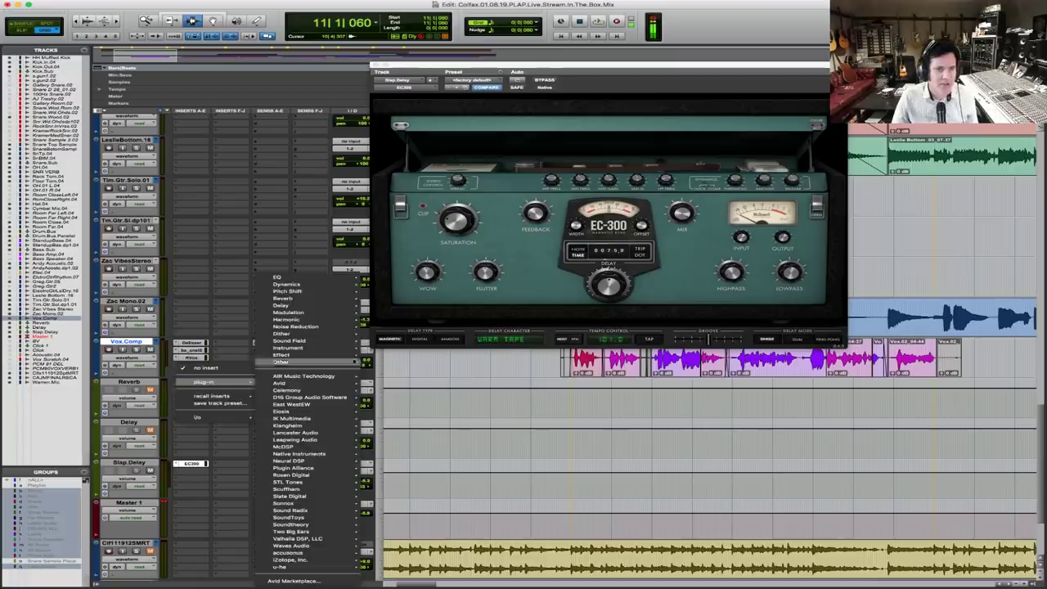
mouse_move(340, 288)
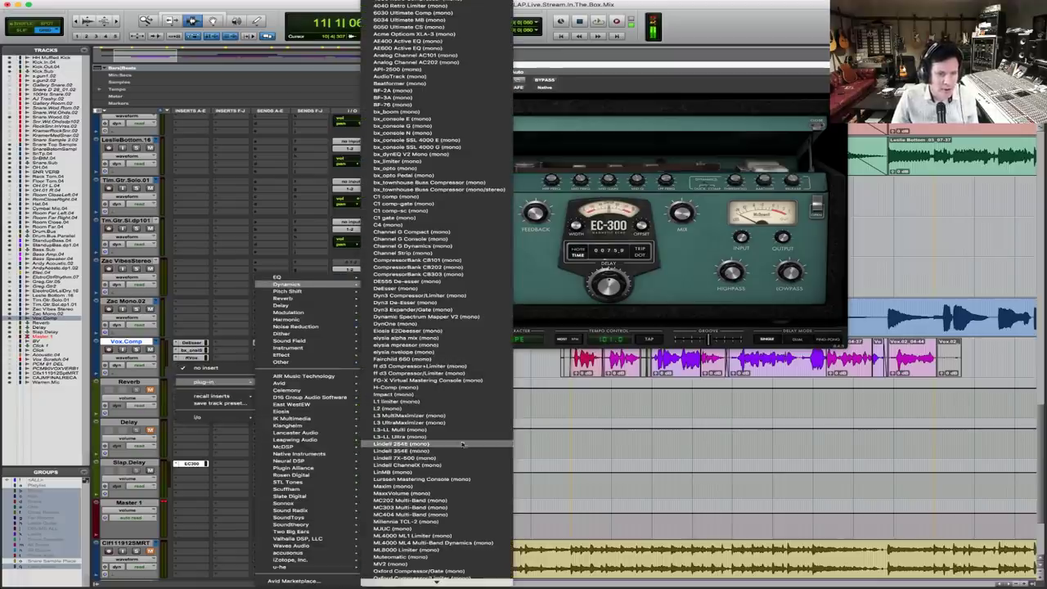
scroll(434, 491, "down", 5)
scroll(439, 327, "down", 10)
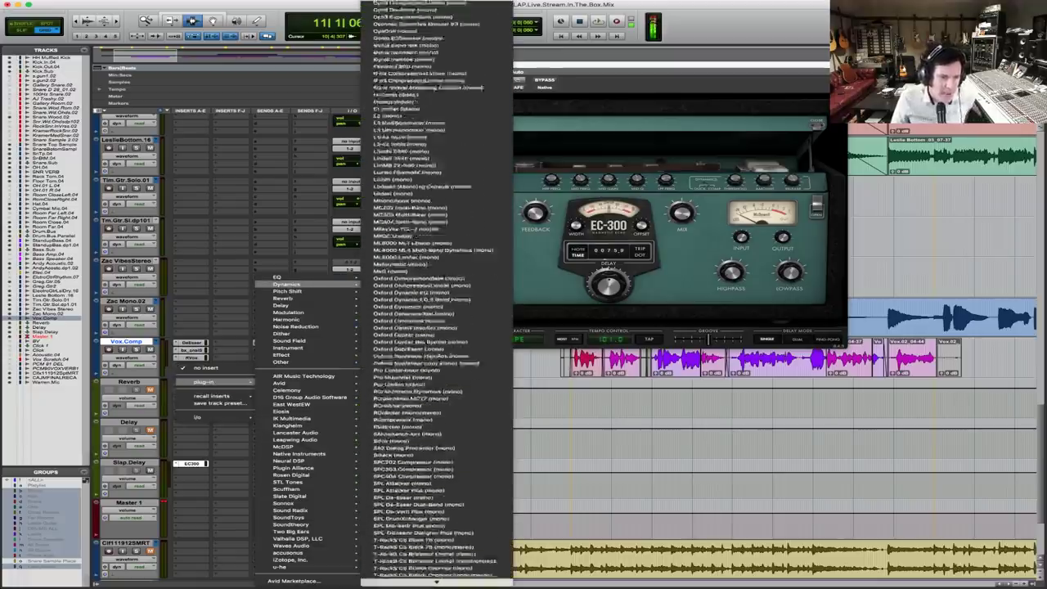
scroll(434, 572, "down", 15)
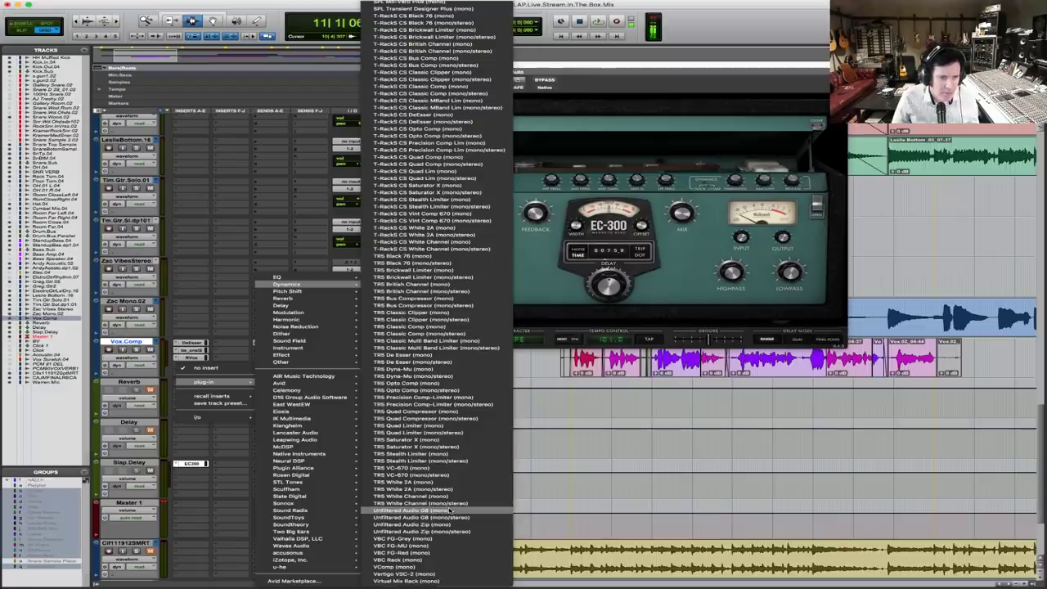
left_click(629, 489)
Raise the Vox.Comp volume to about +1.8 dB and the Slap.Delay volume to about -4.8 dB, with the delay's left pan at 27
key("space")
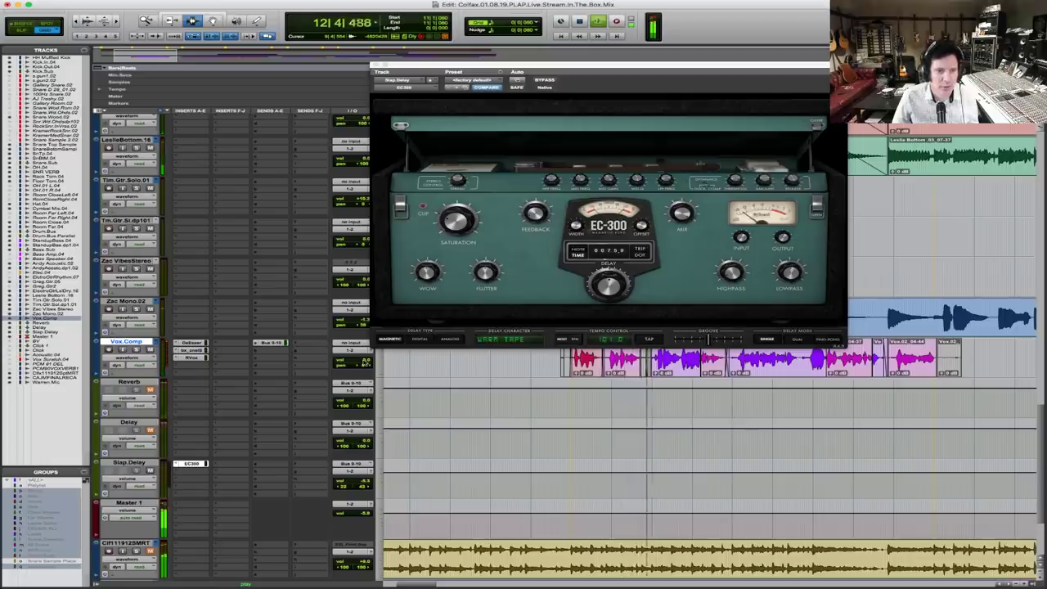
left_click(362, 361)
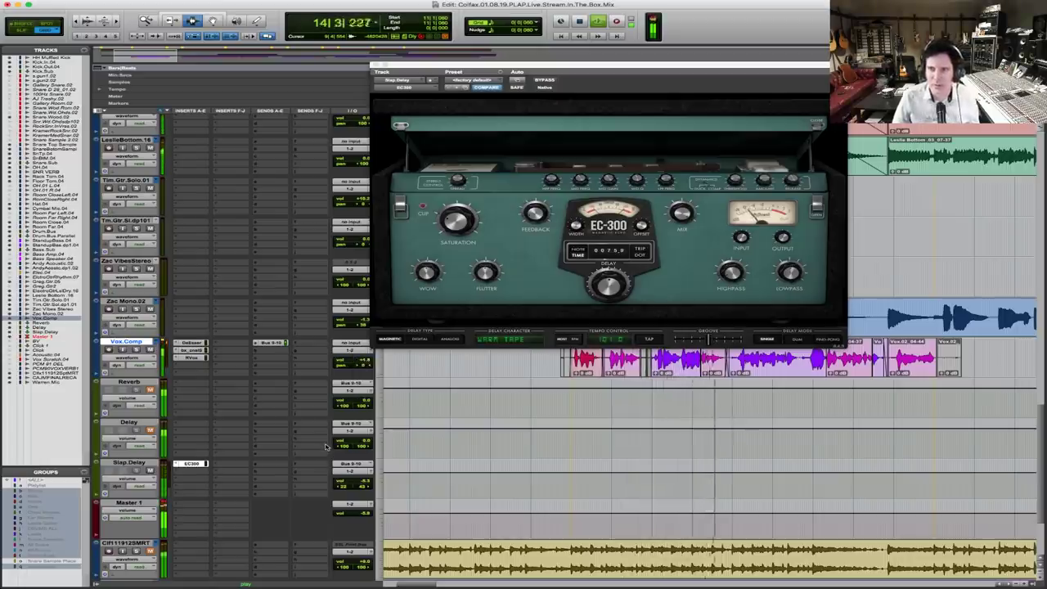
key("space")
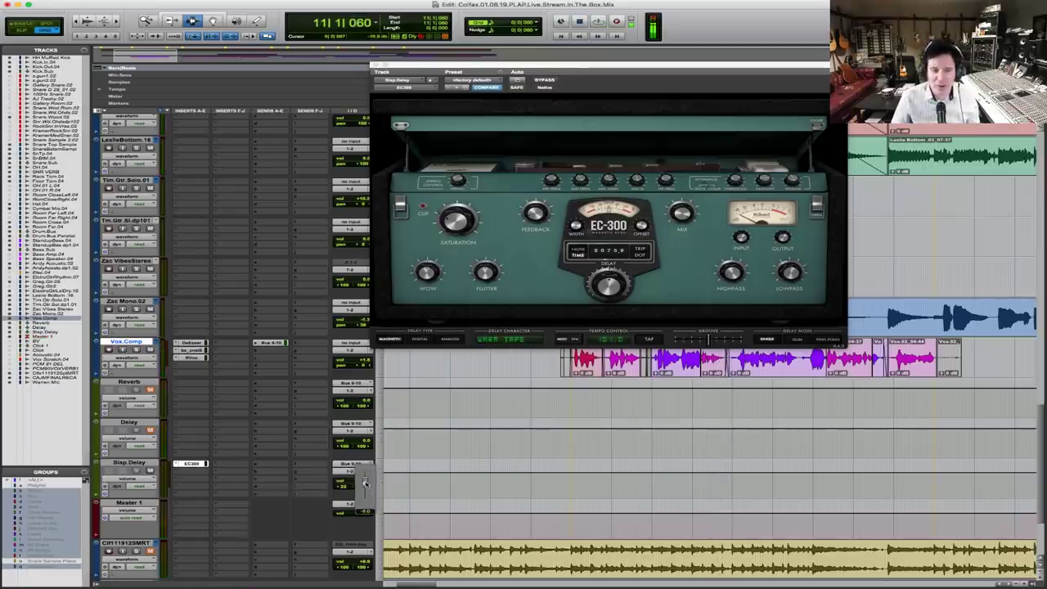
left_click_drag(365, 483, 357, 499)
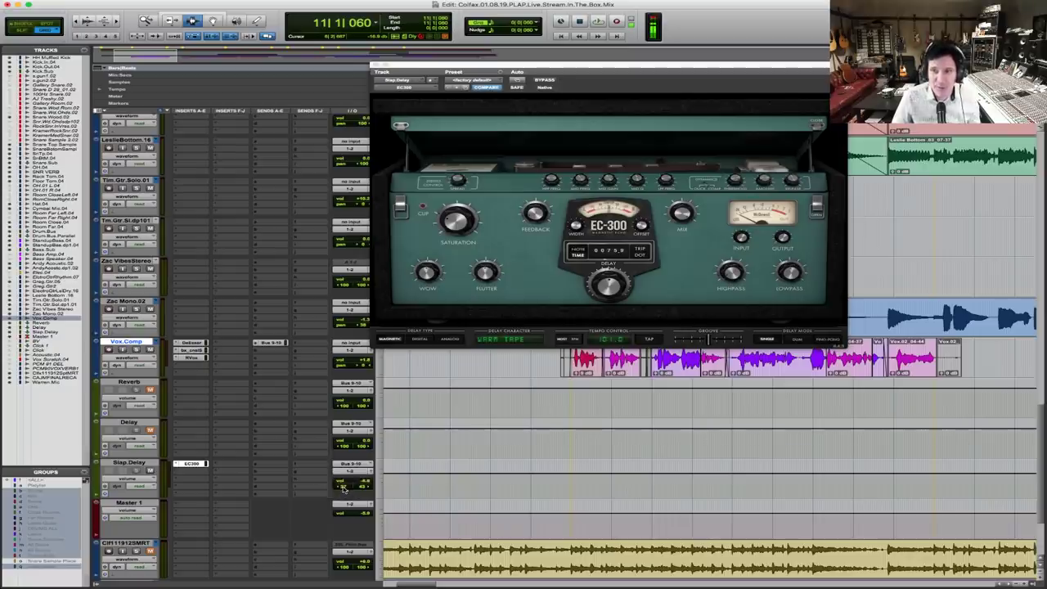
key("space")
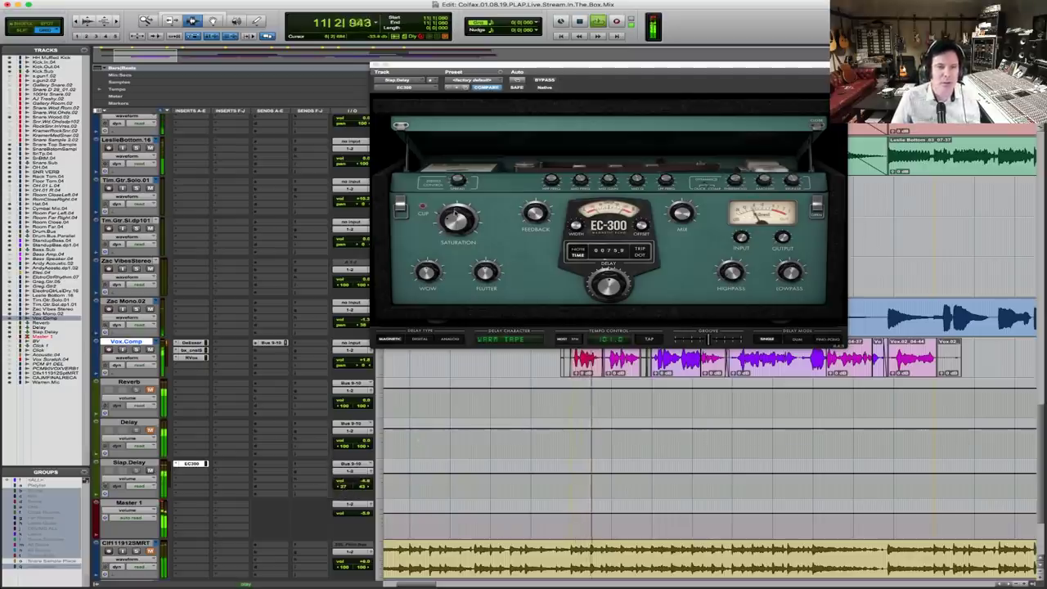
Adjust the EC-300's saturation and raise the Slap.Delay track's volume to 0.0 dB during playback, closing the plug-in window
left_click(453, 215)
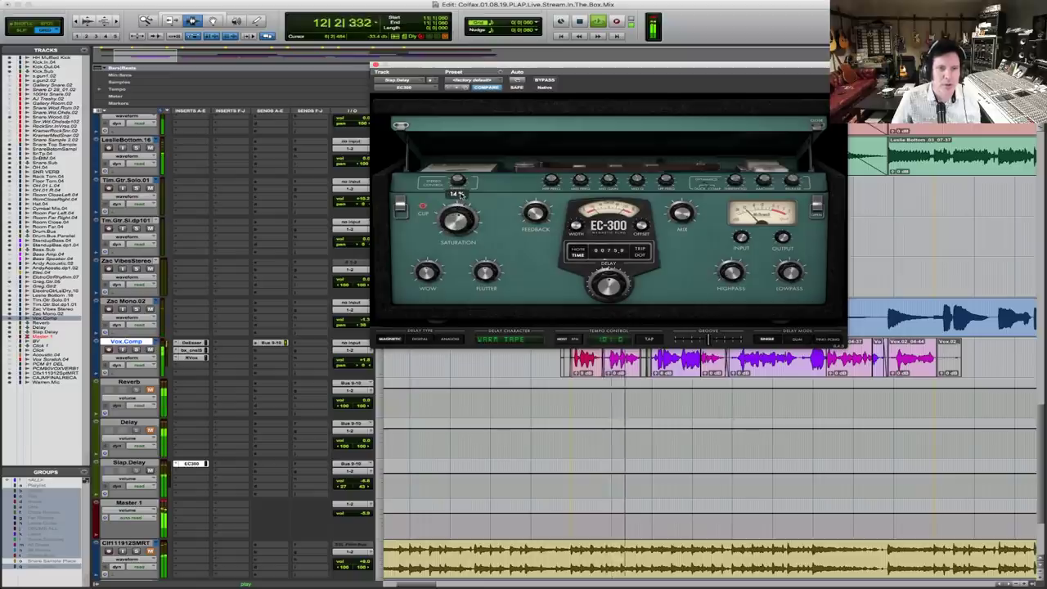
left_click_drag(456, 221, 459, 218)
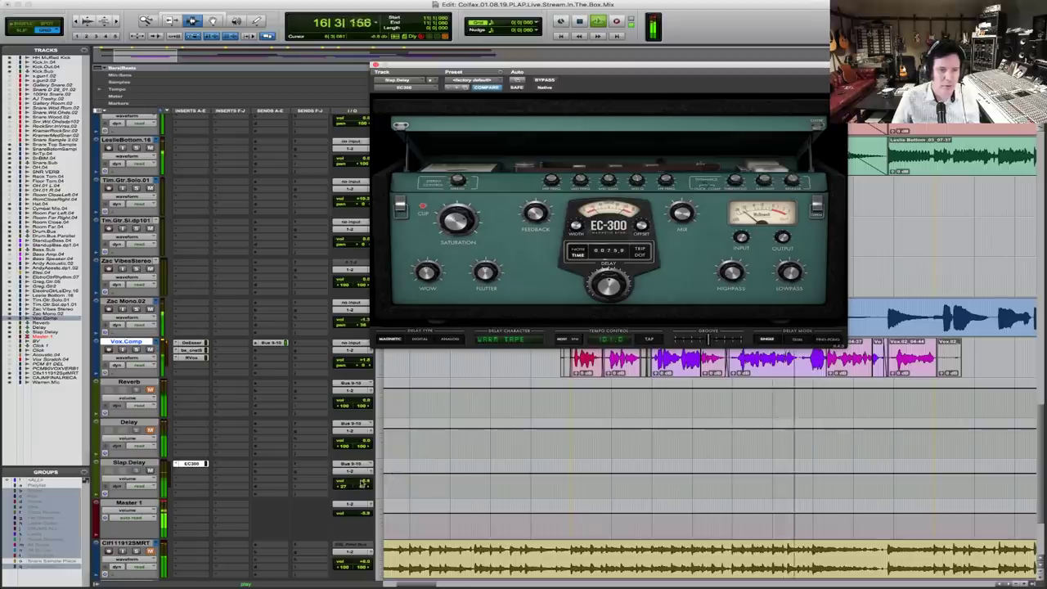
left_click(363, 483)
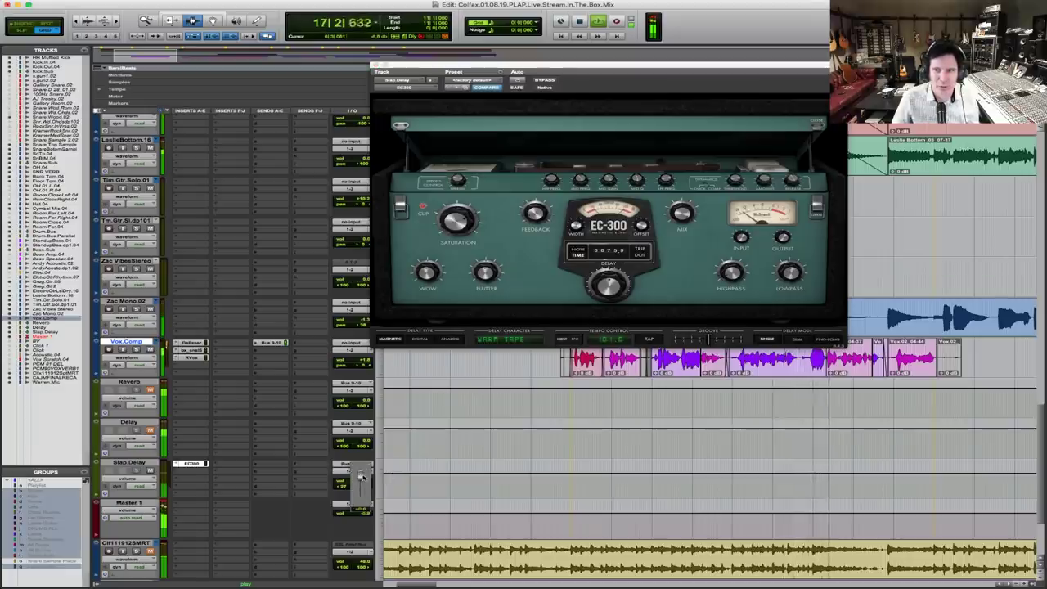
left_click_drag(361, 476, 361, 483)
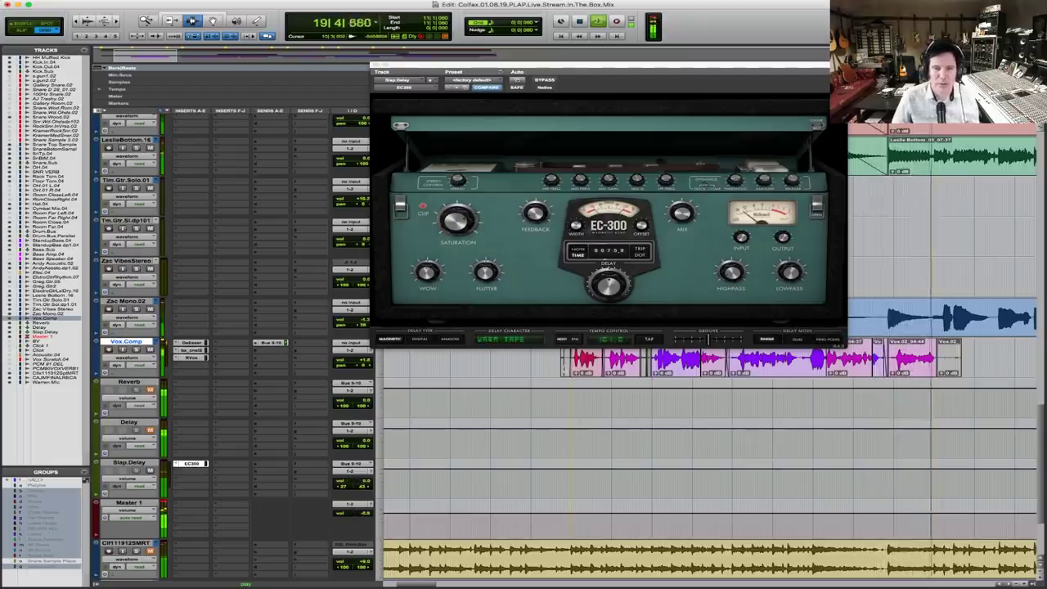
key("space")
left_click(376, 72)
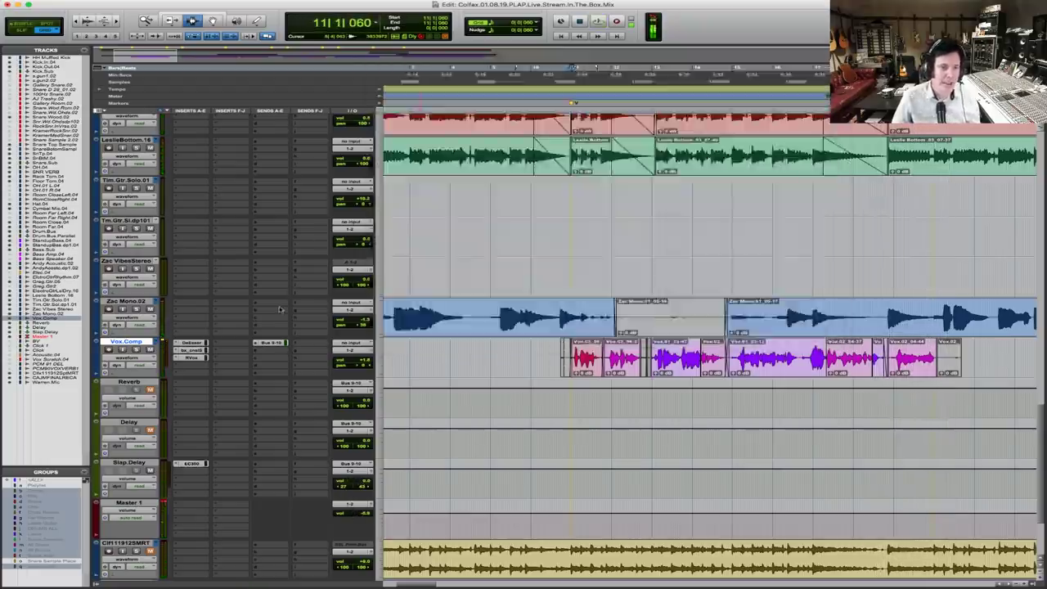
Insert a stereo D-Verb on the Reverb track and set it to the Plate algorithm with Large size
left_click(191, 387)
mouse_move(233, 399)
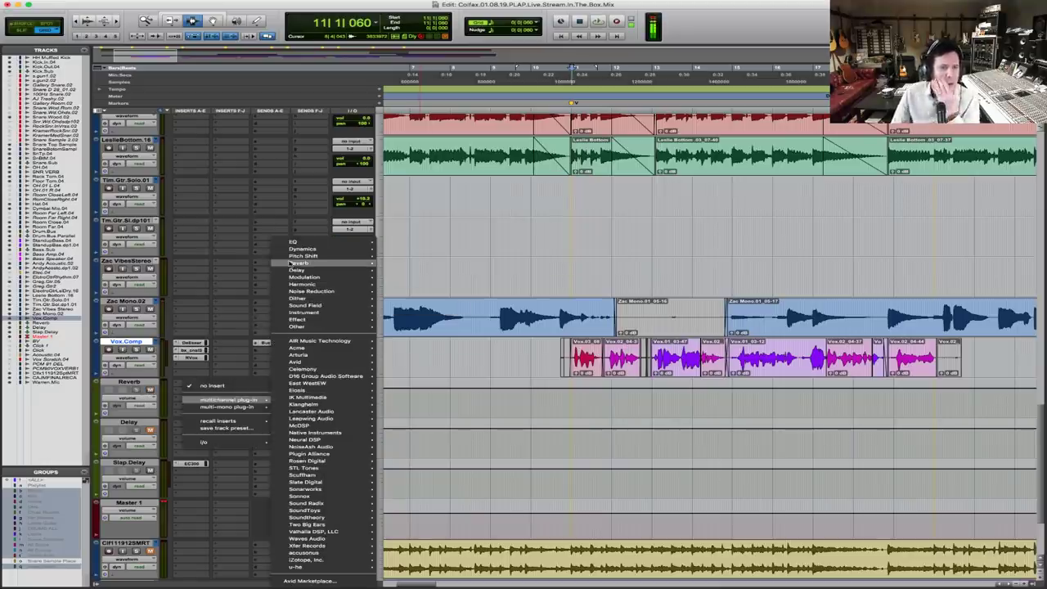
mouse_move(298, 263)
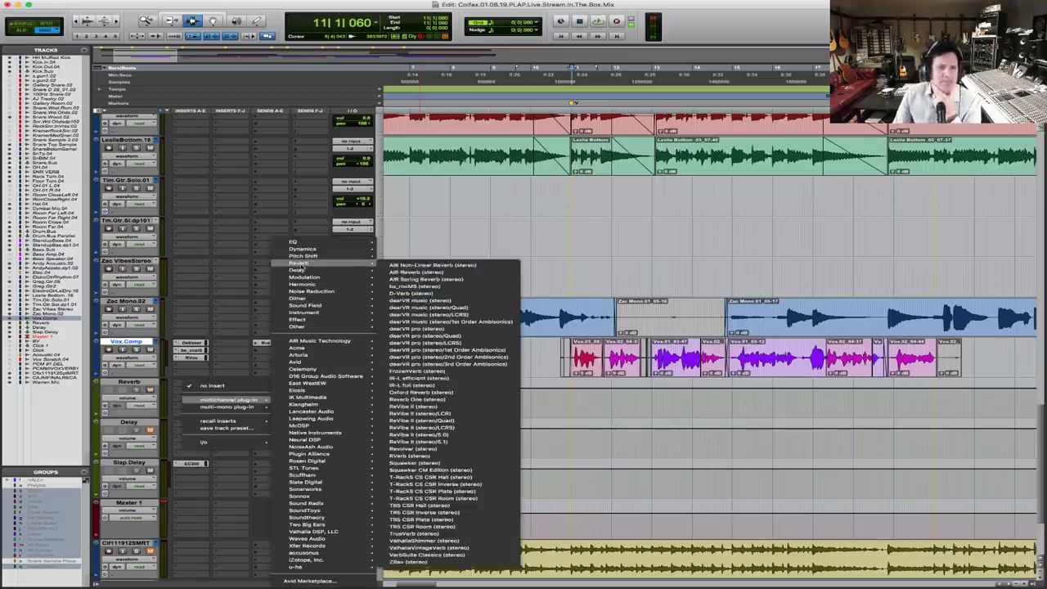
left_click(432, 293)
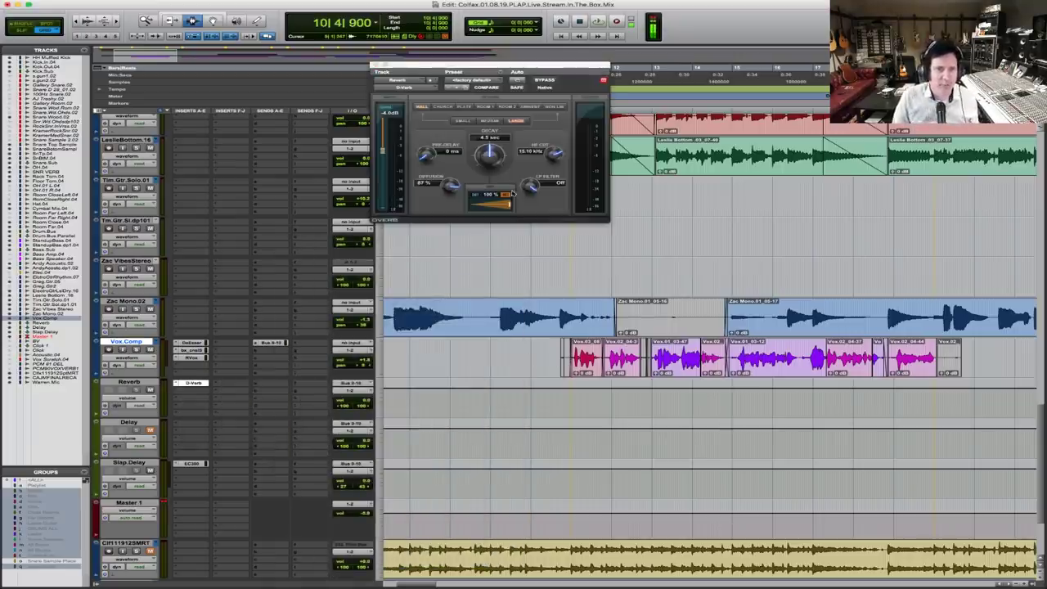
left_click(488, 120)
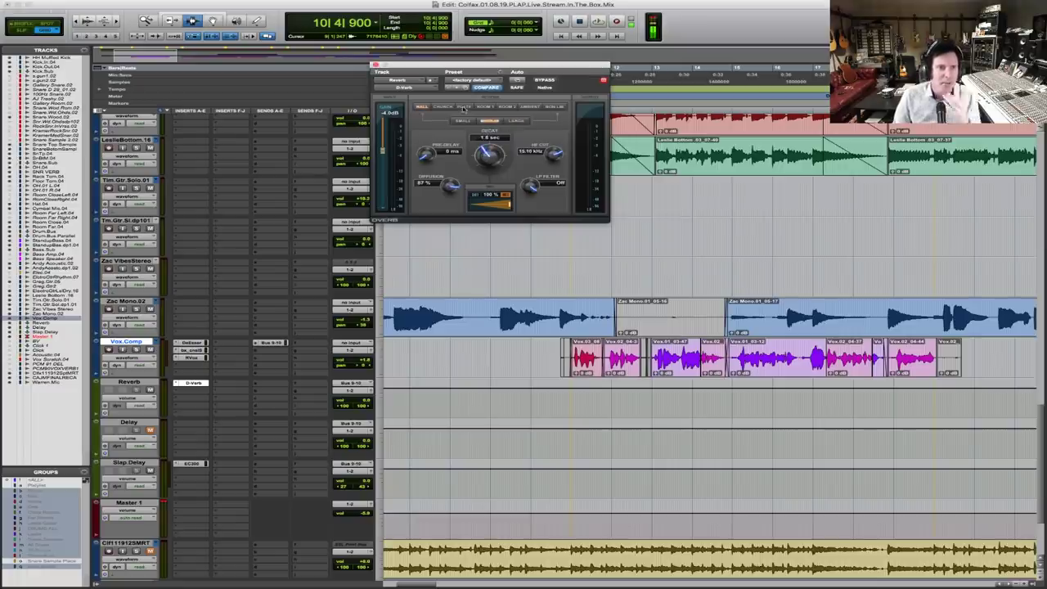
left_click(464, 107)
left_click(516, 121)
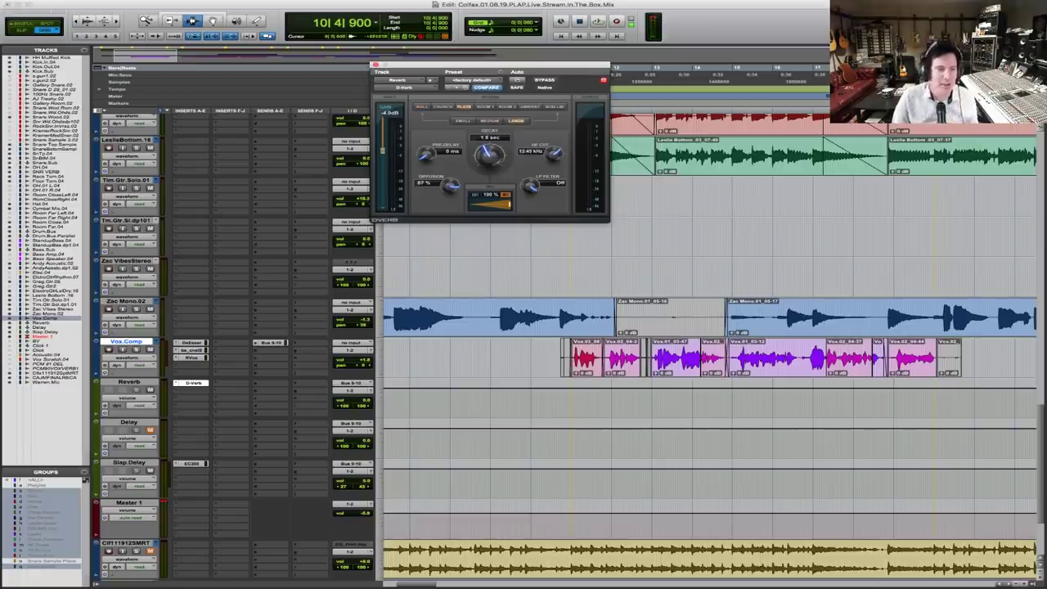
Lower the Reverb track's volume while playing the first verse through the plate reverb
key("space")
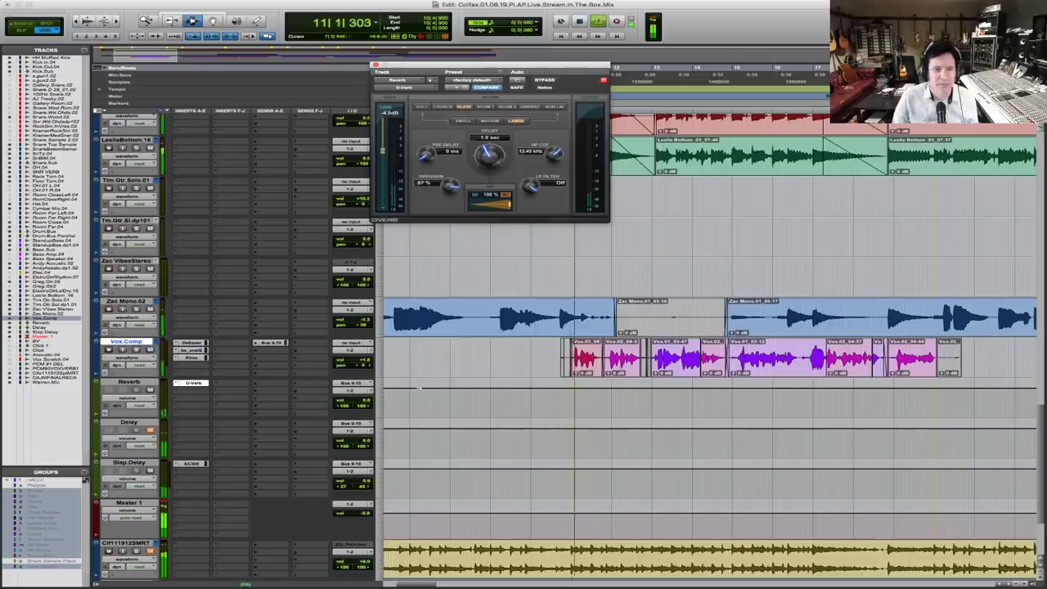
left_click(363, 401)
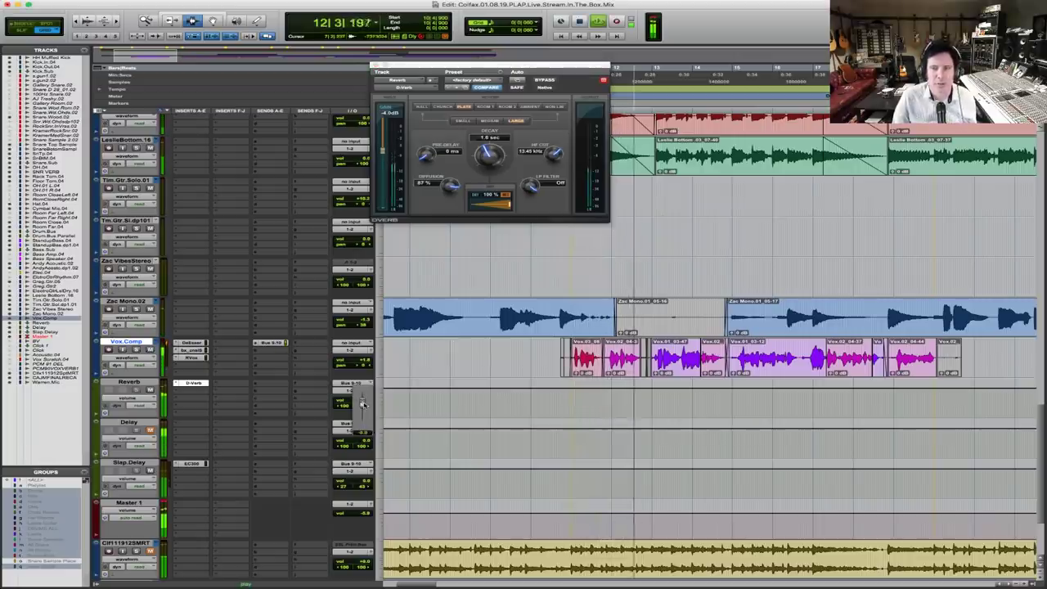
key("space")
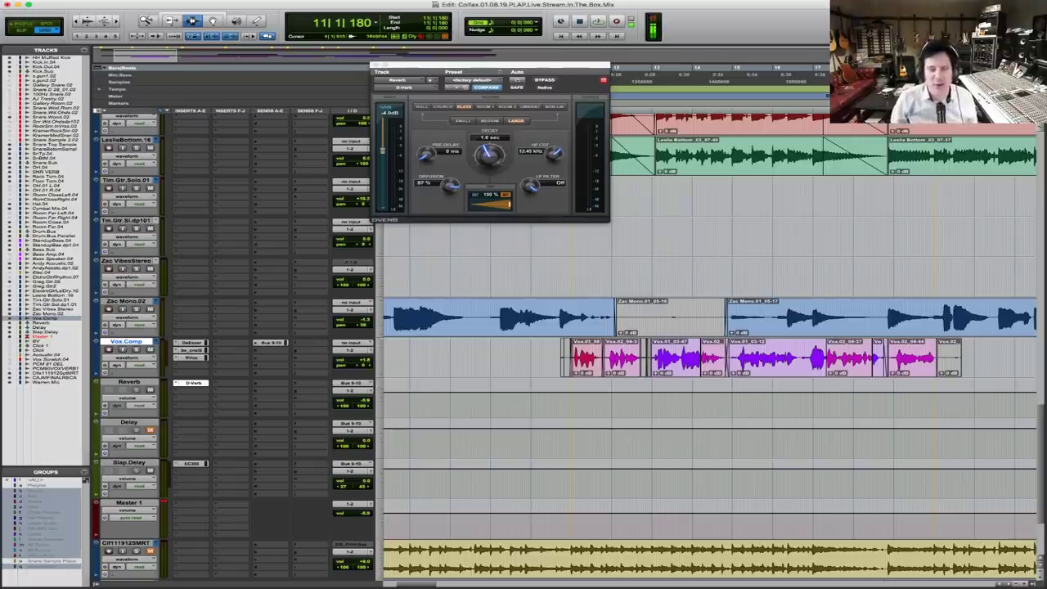
key("space")
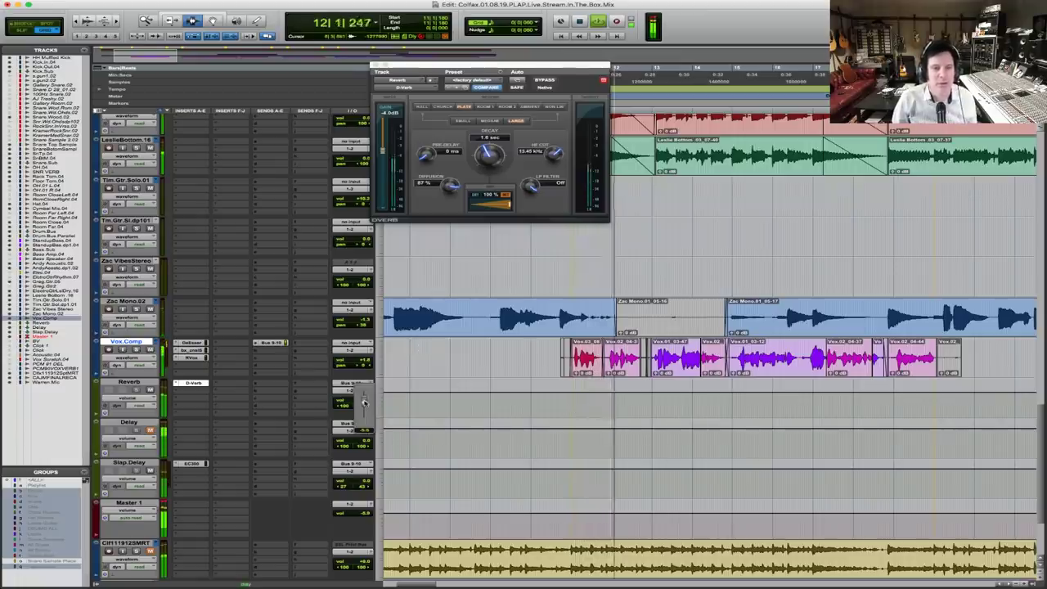
key("space")
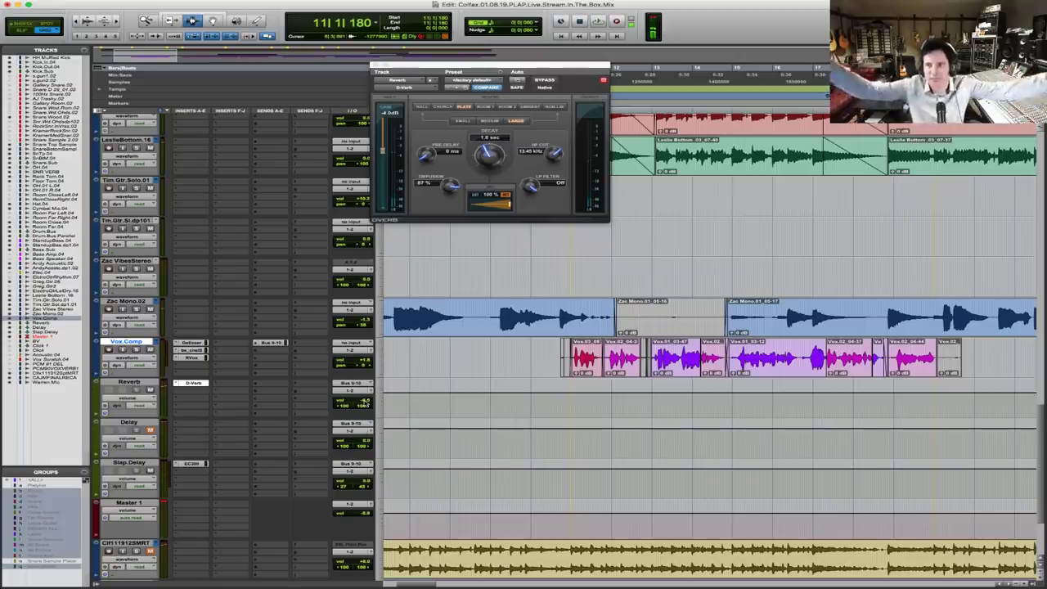
Listen to the verse with the plate reverb and slap delay, and close the open plug-in window
key("space")
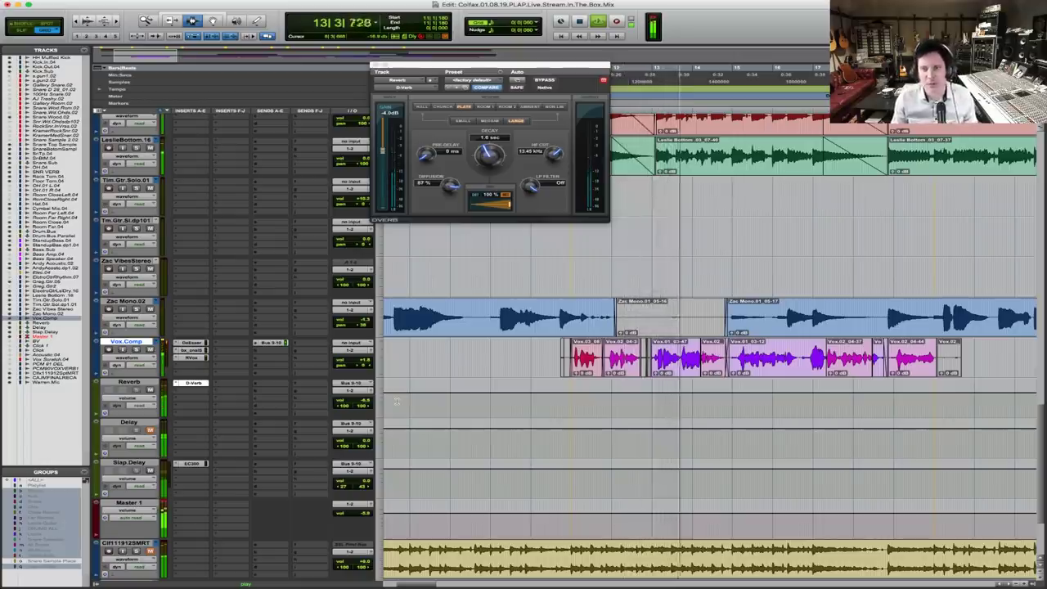
left_click(189, 464)
left_click(189, 464)
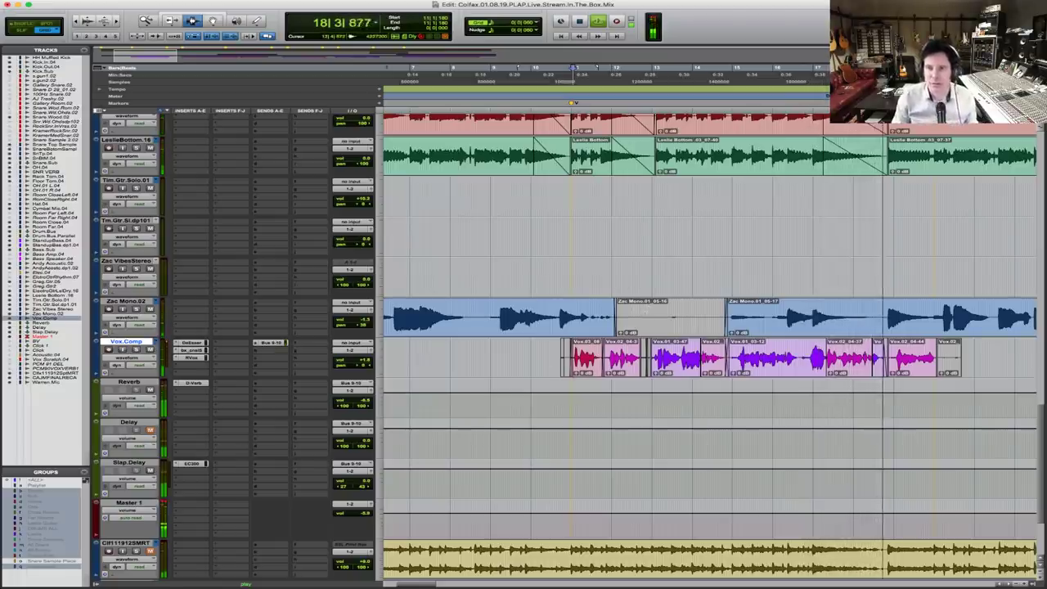
key("space")
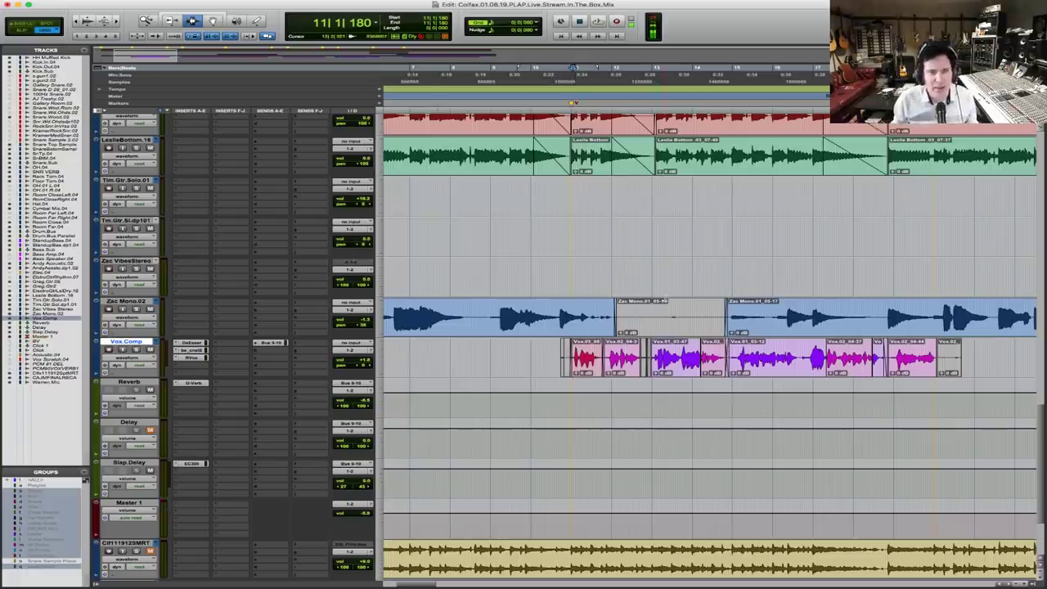
Play the mix from the first verse into the bridge to judge the vocal effects in context
key("space")
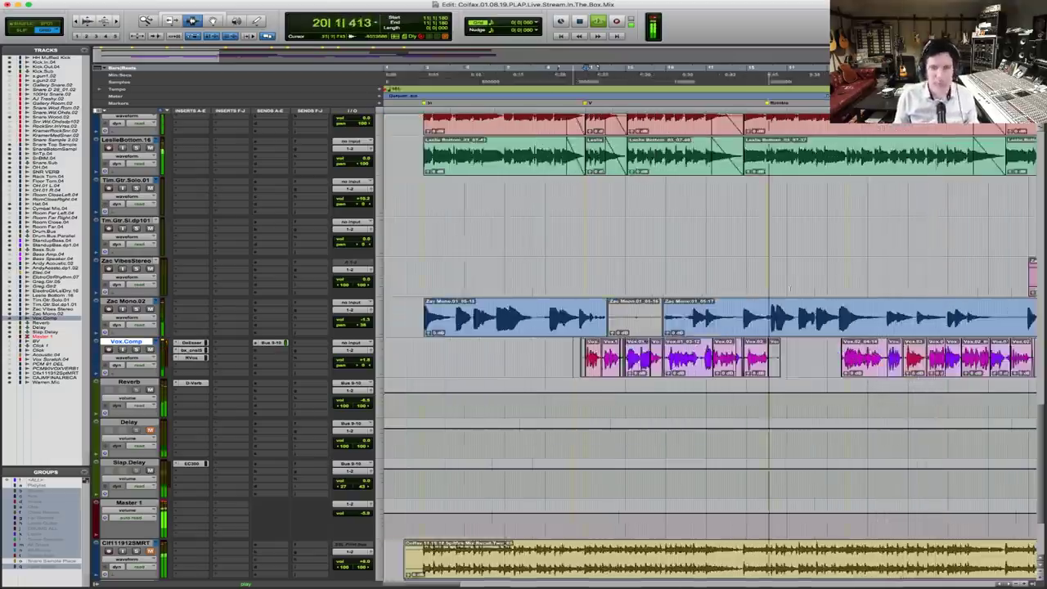
key("super+bracketleft")
key("super+bracketright")
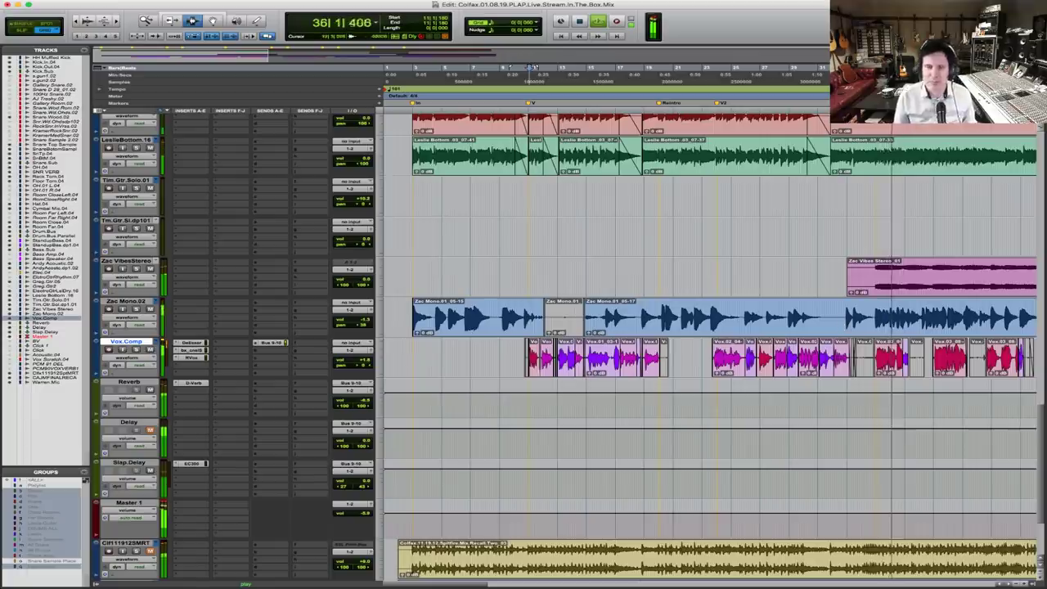
key("space")
Place the playback start just before the first verse at 10|3|600 and replay the mix from there
left_click(525, 312)
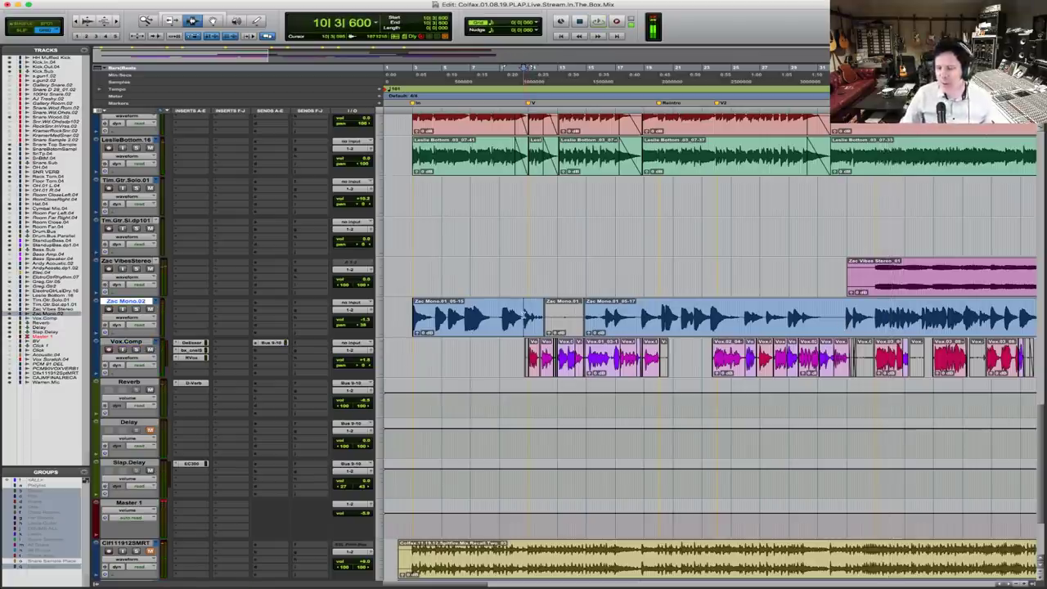
key("space")
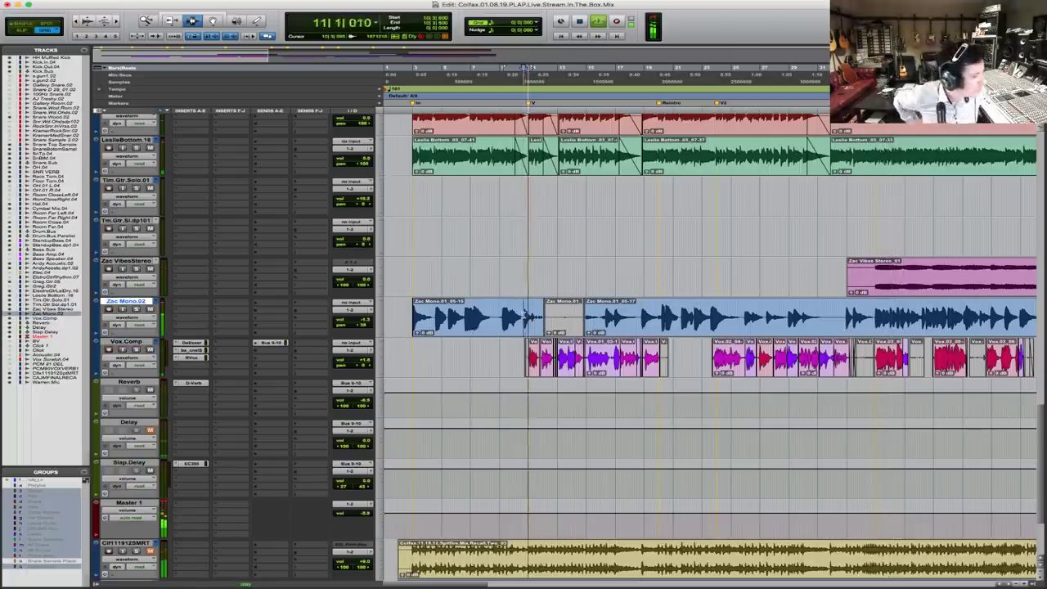
key("space")
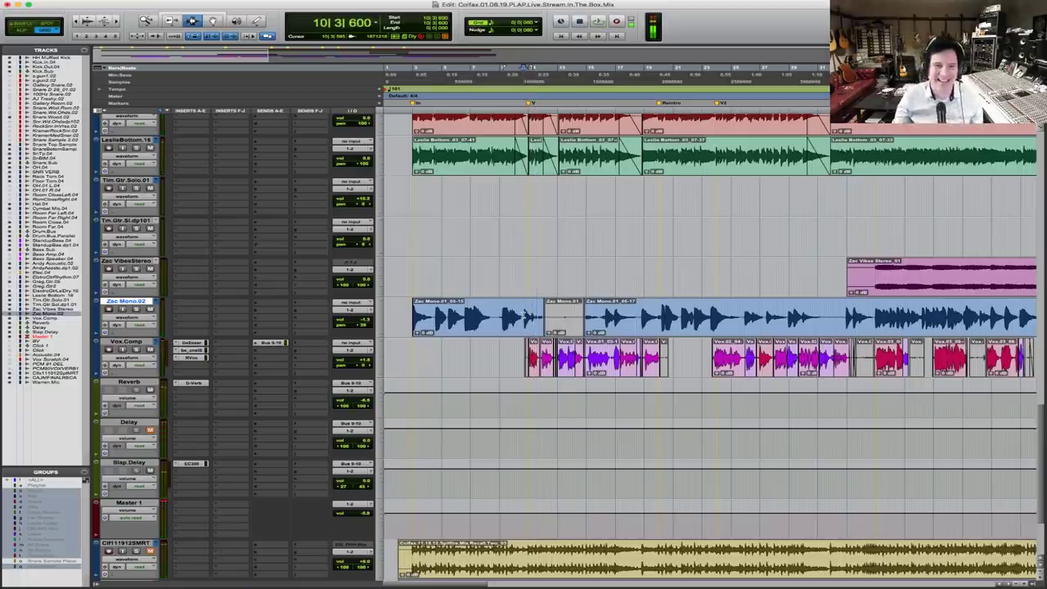
key("space")
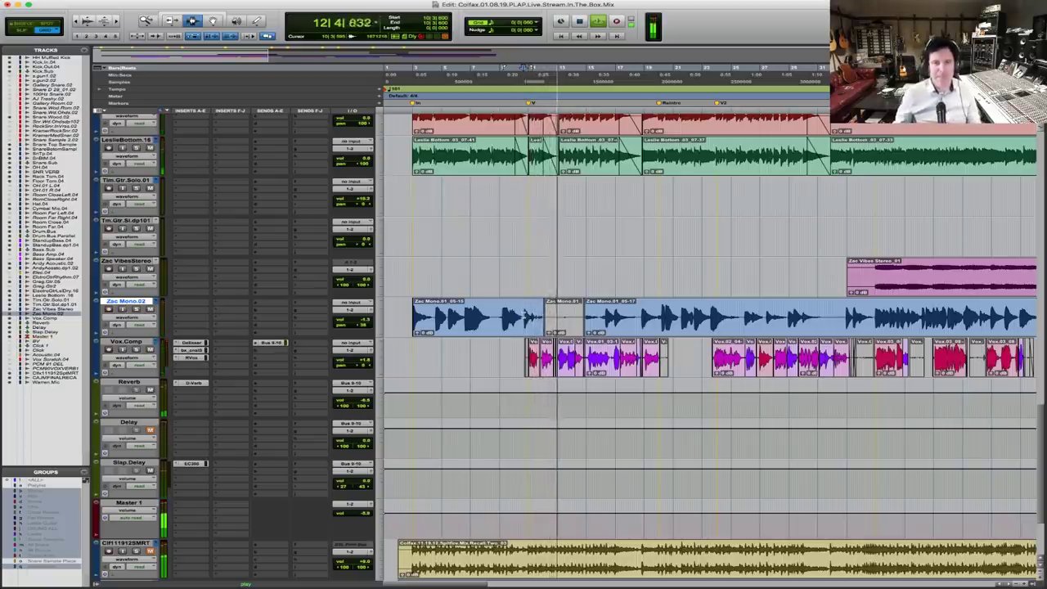
key("super+bracketright")
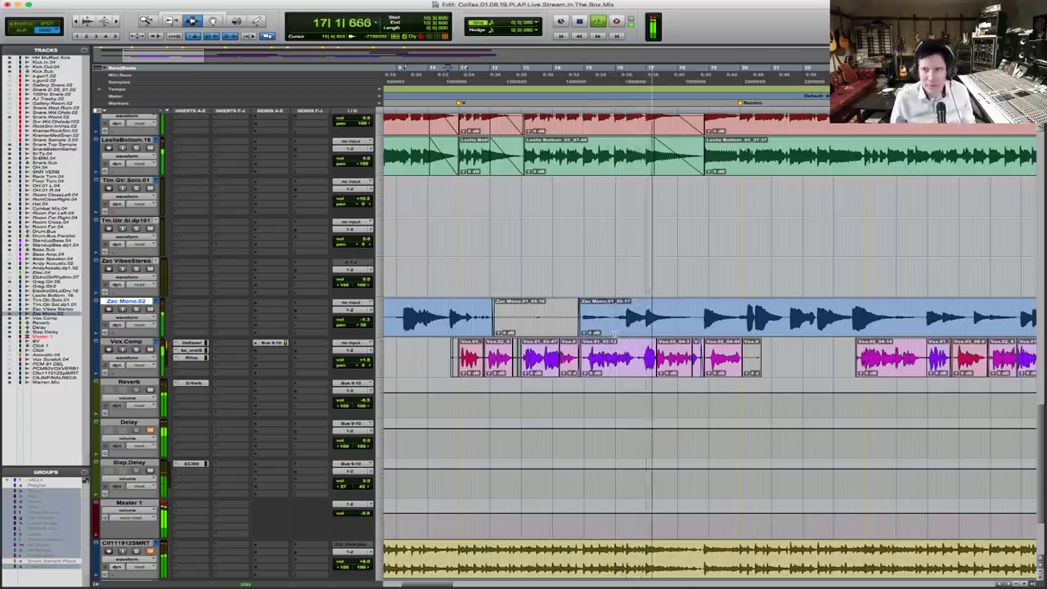
key("r")
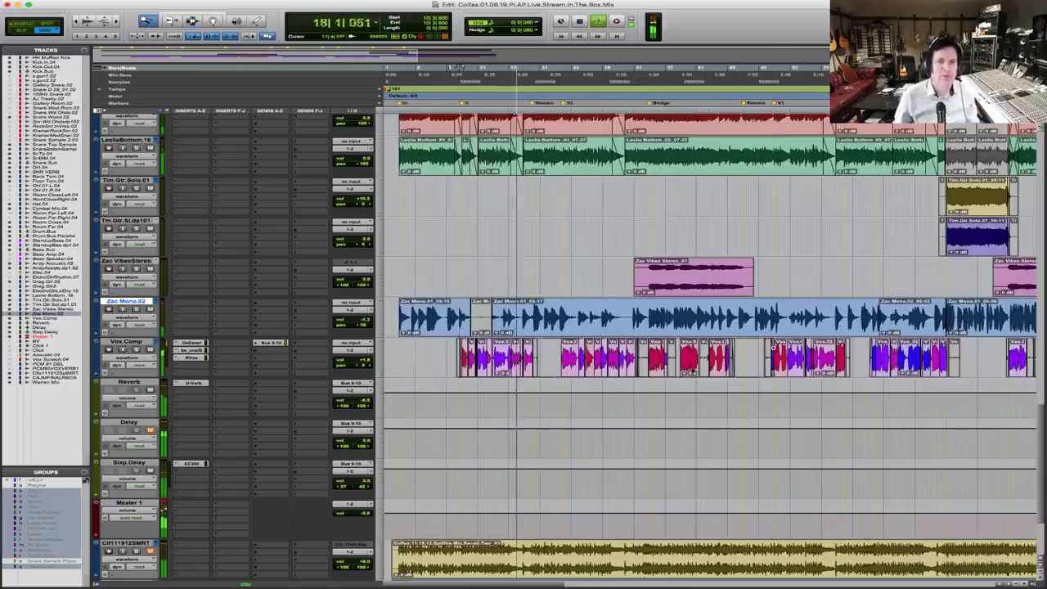
key("t")
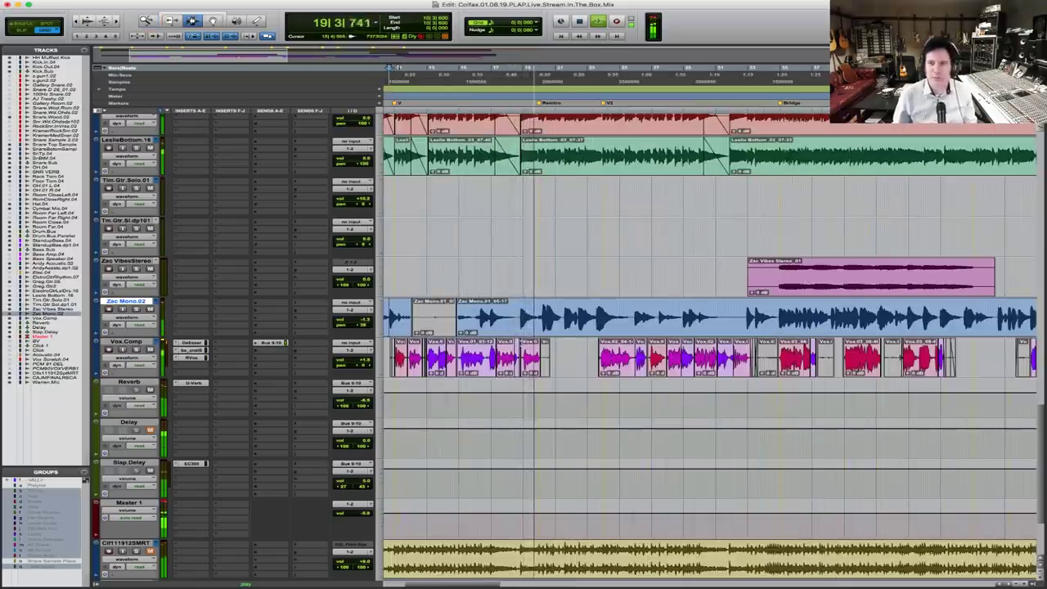
key("r")
key("r")
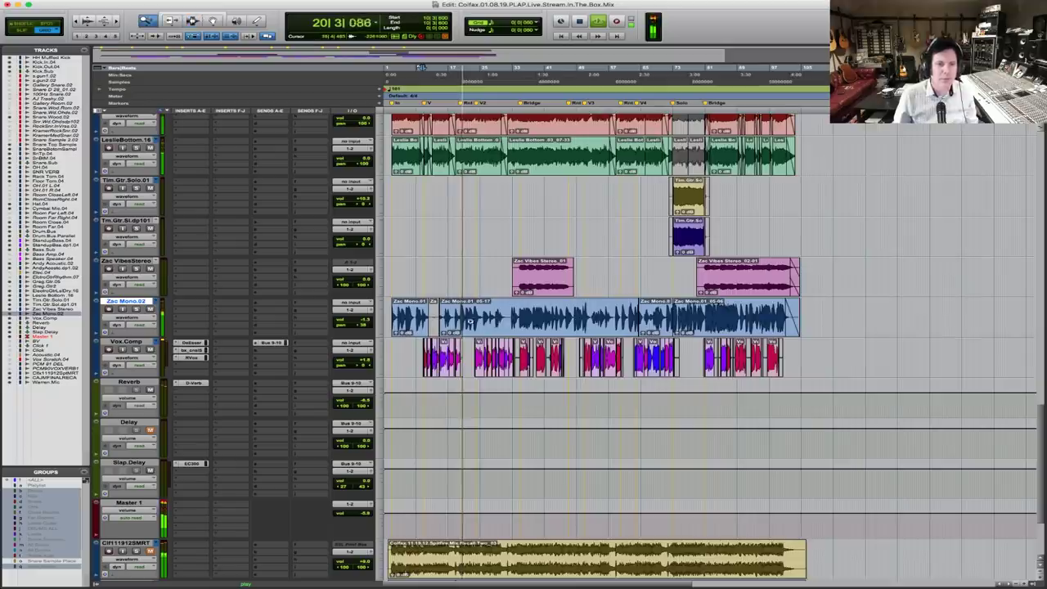
key("t")
key("t")
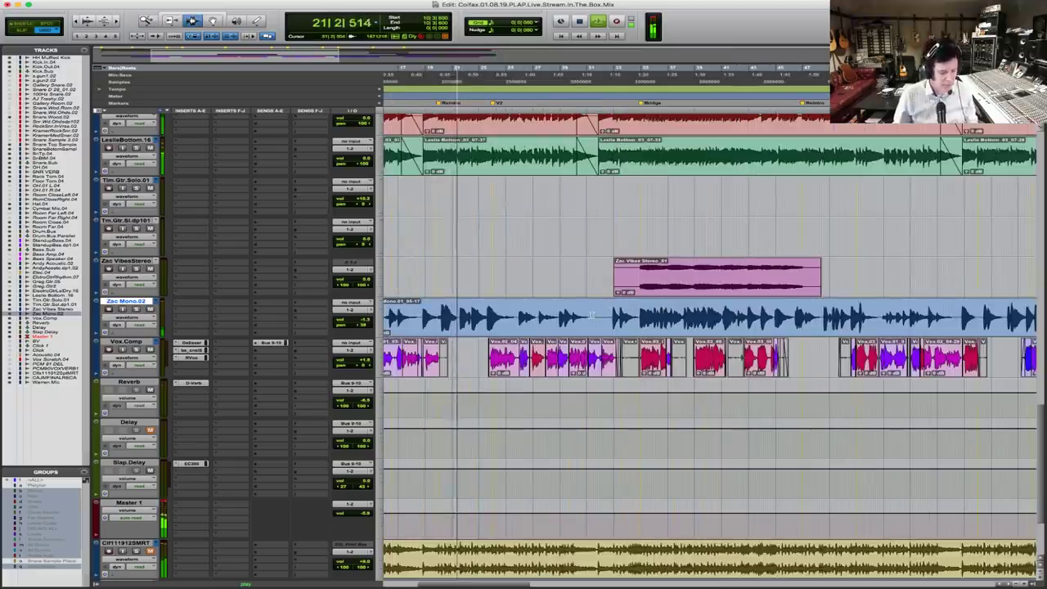
key("r")
key("r")
key("t")
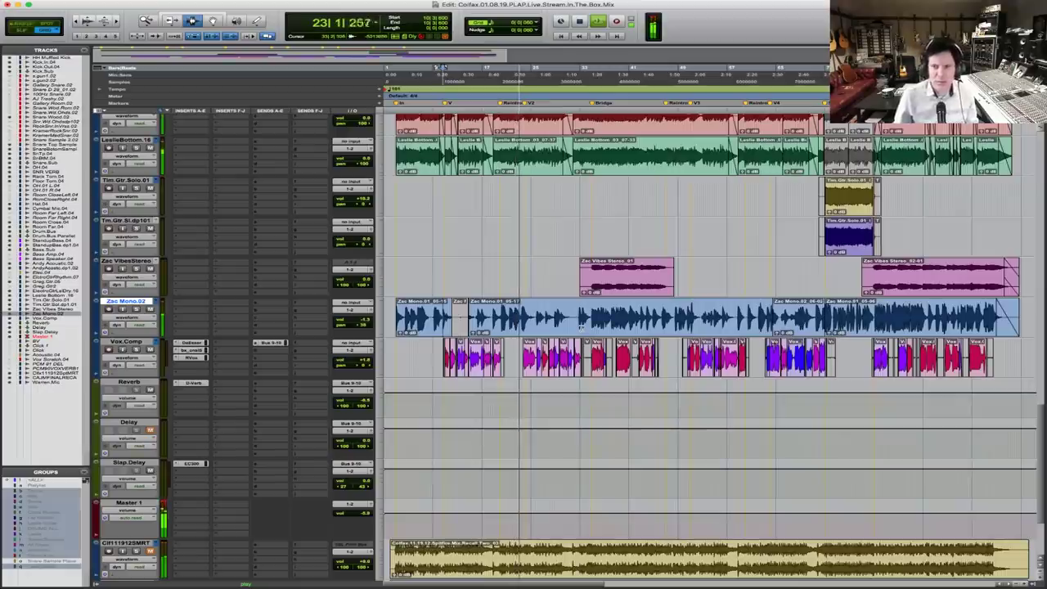
Listen to the second verse of the mix in close-up and stop playback
key("F5")
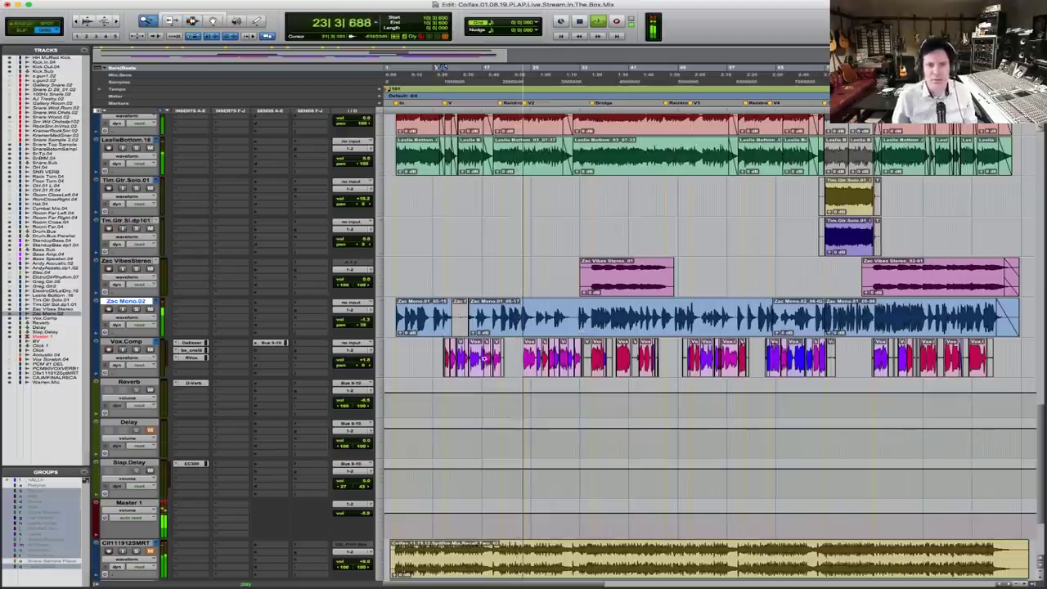
left_click(666, 347)
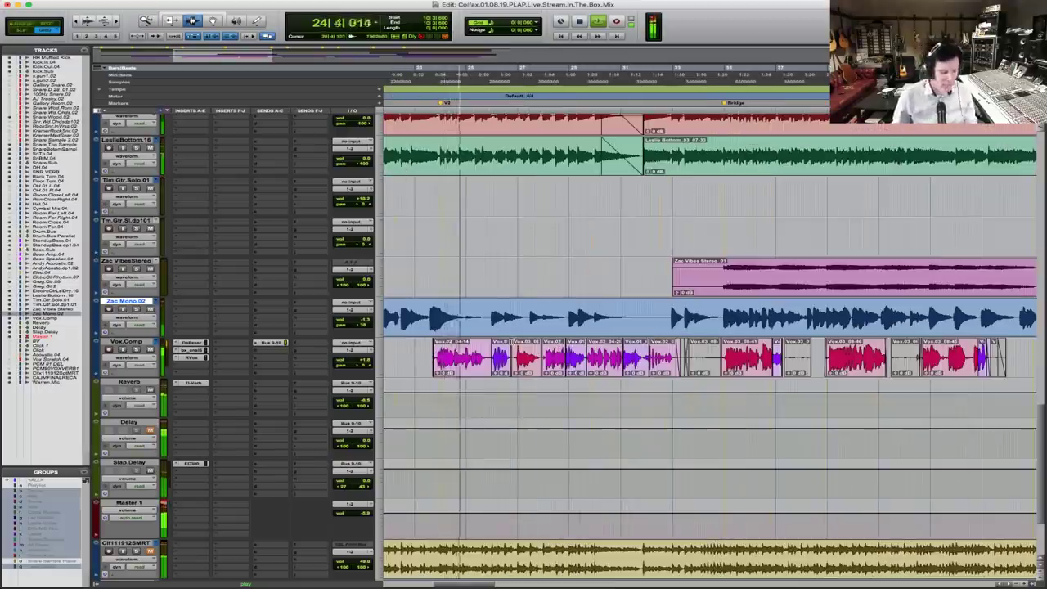
key("super+bracketleft")
key("space")
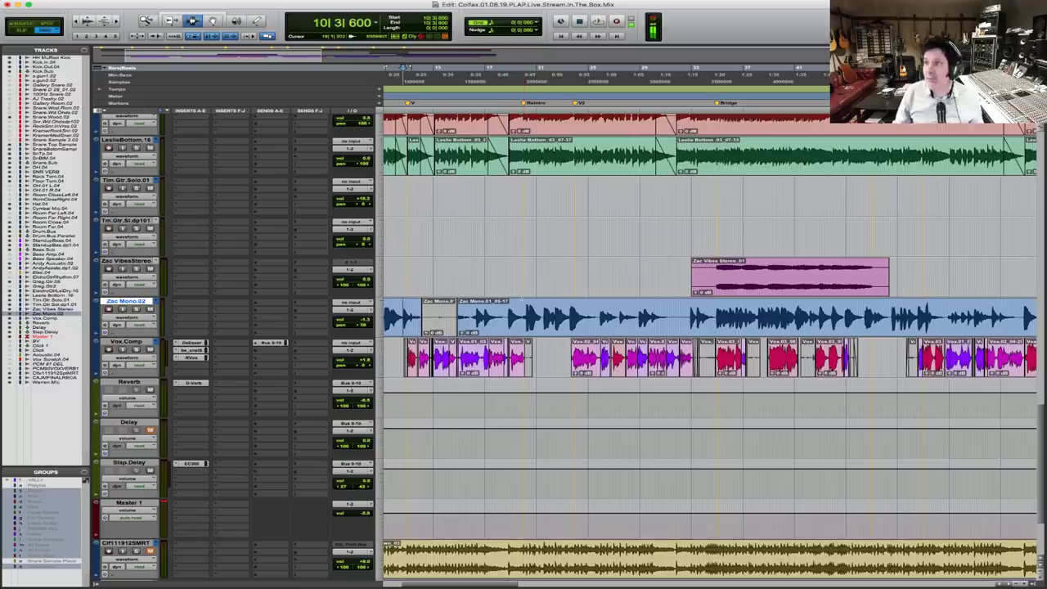
Review the whole song's arrangement from the drum bus and bass tracks down to the reference mixes
scroll(703, 343, "up", 8)
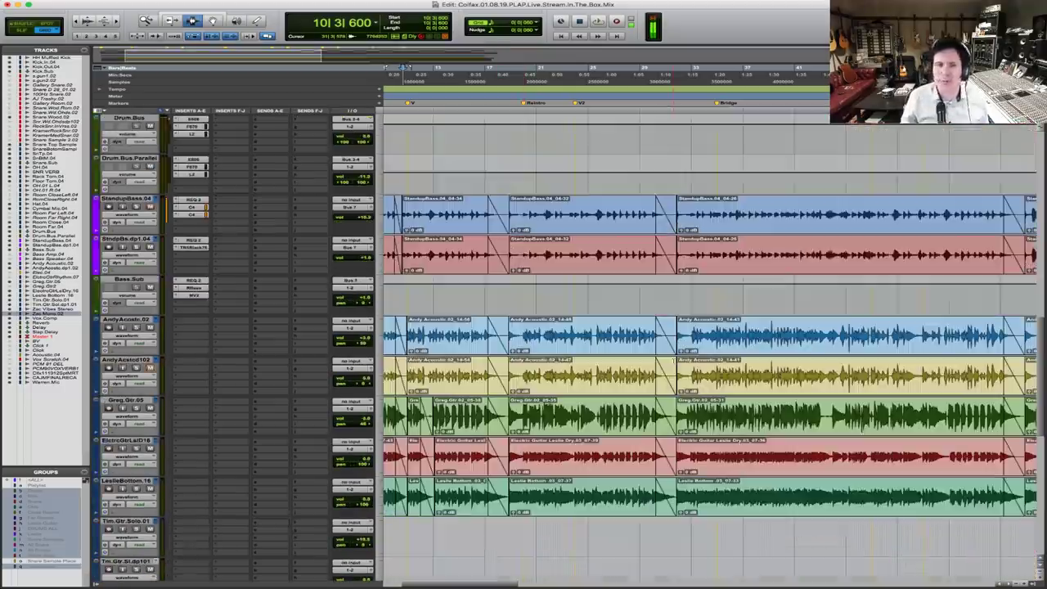
key("r")
key("r")
key("r")
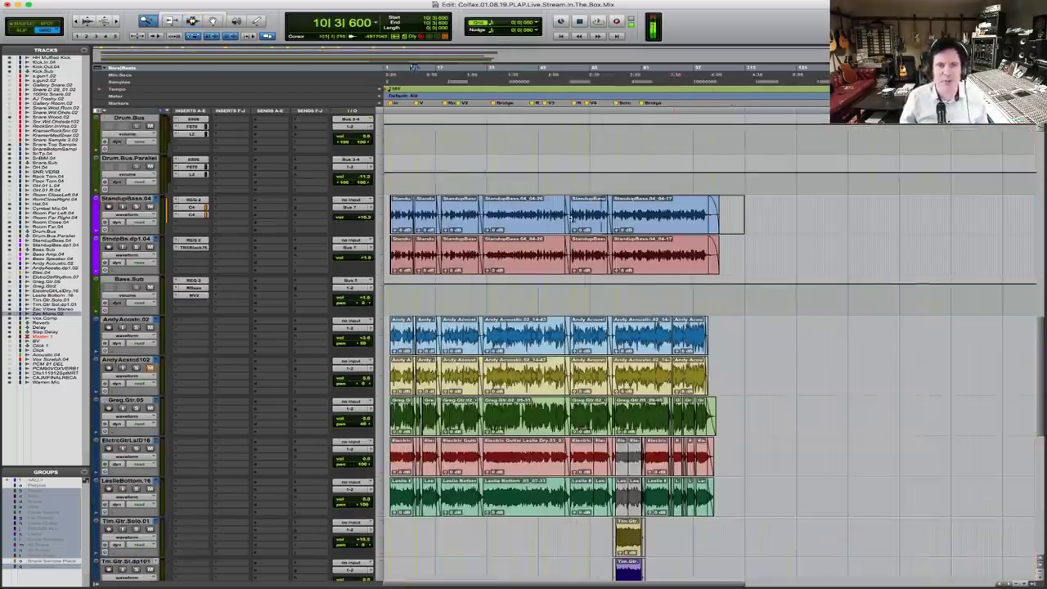
key("t")
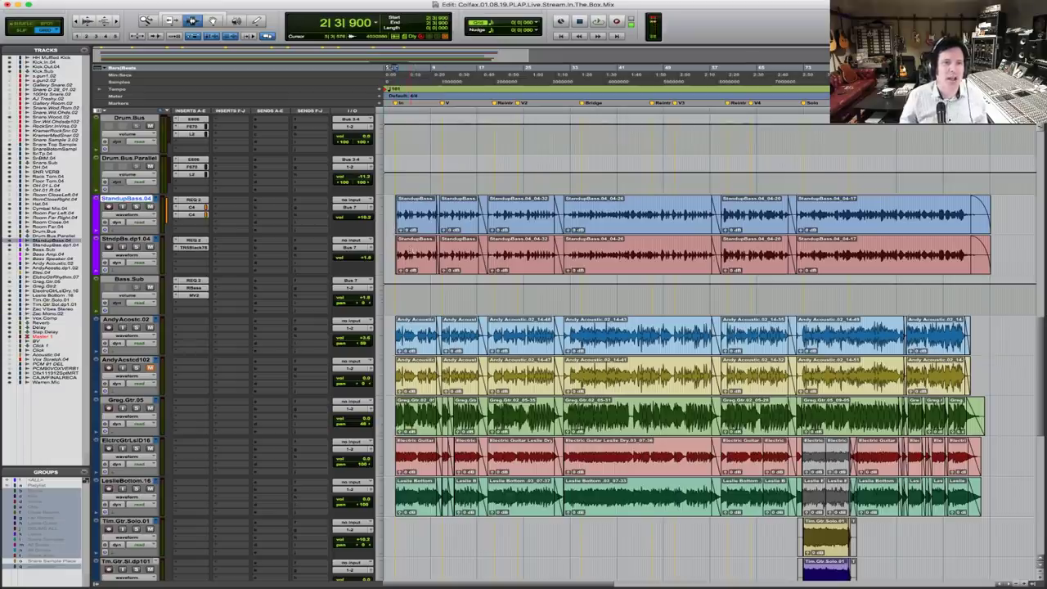
scroll(703, 343, "up", 7)
scroll(703, 344, "down", 10)
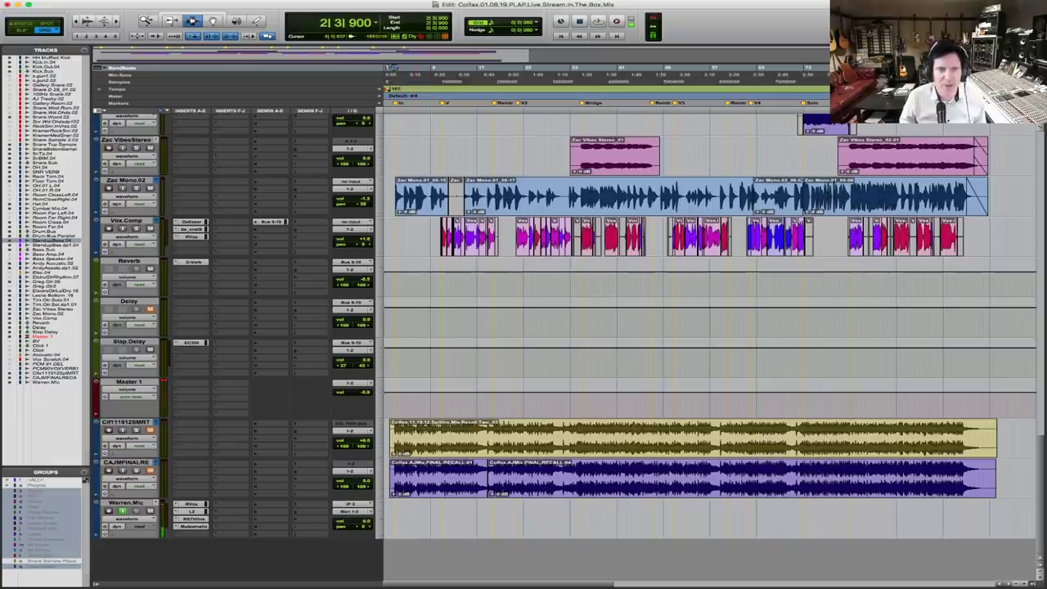
left_click(396, 200)
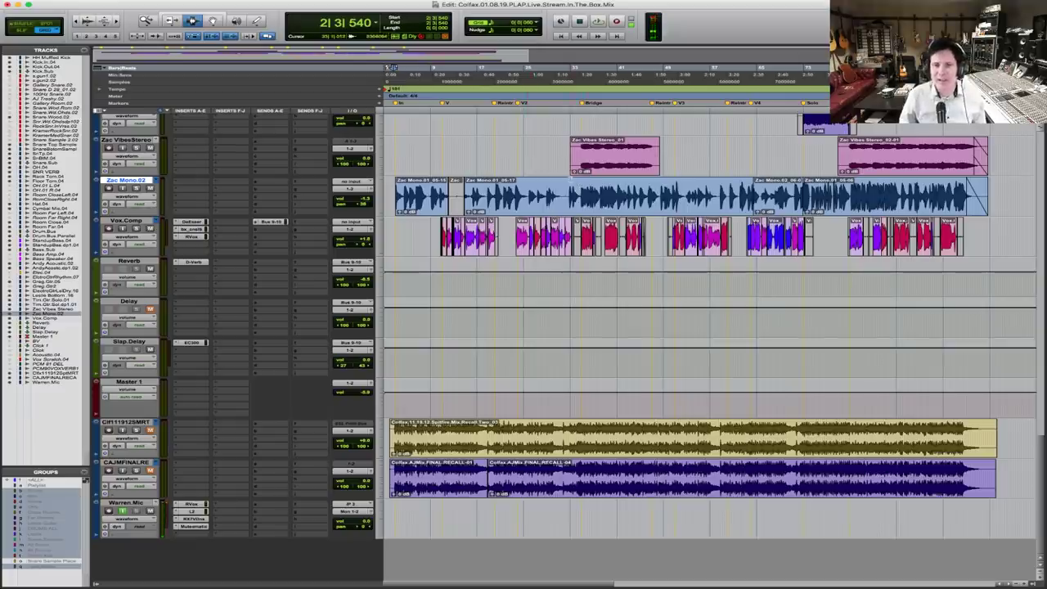
Place the playback start at the bridge at 34|2|480 and compare the mix with the soloed Clf111912SMRT reference
left_click(576, 155)
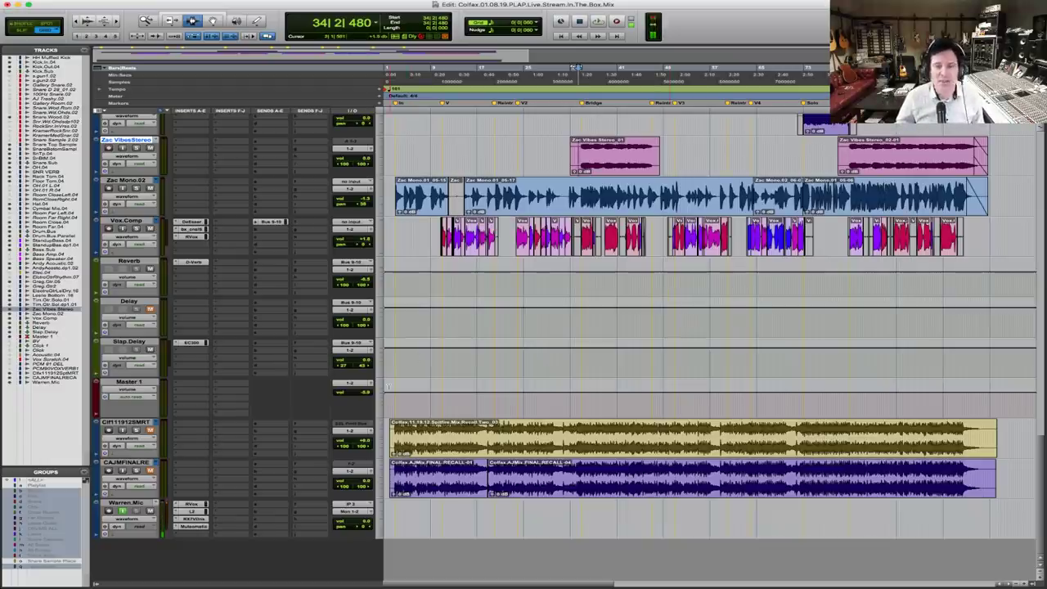
key("space")
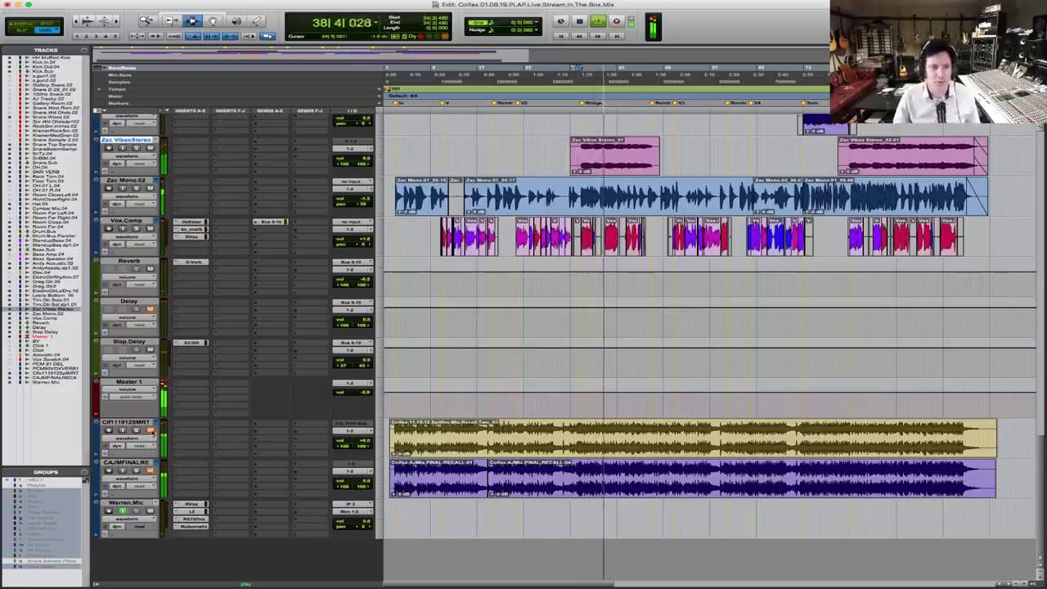
key("space")
key("space")
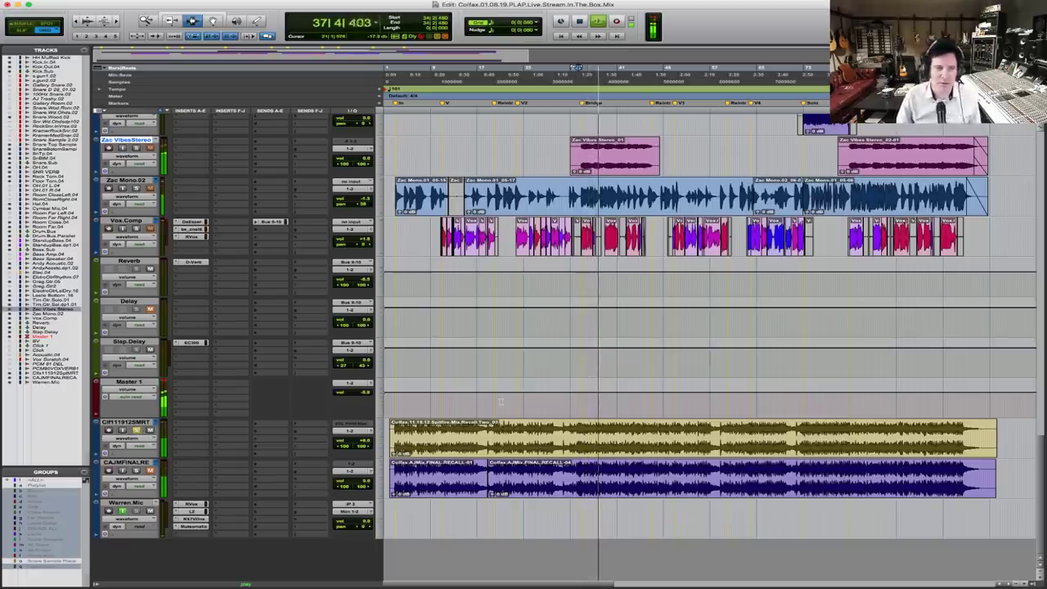
key("space")
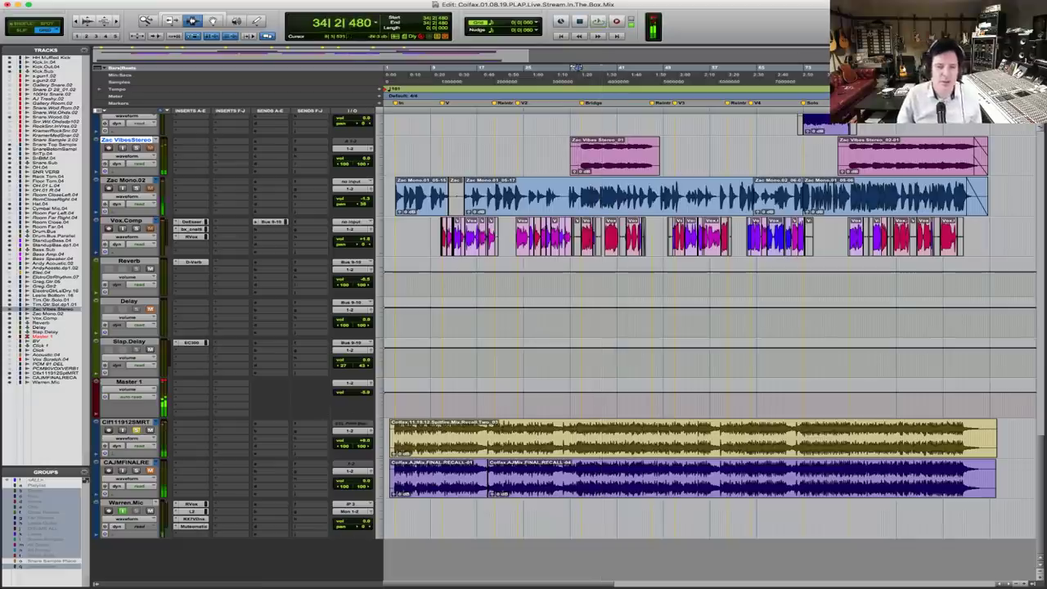
Compare the third verse of the mix with the Clf111912SMRT reference, starting playback at 49|2|660
left_click(579, 430)
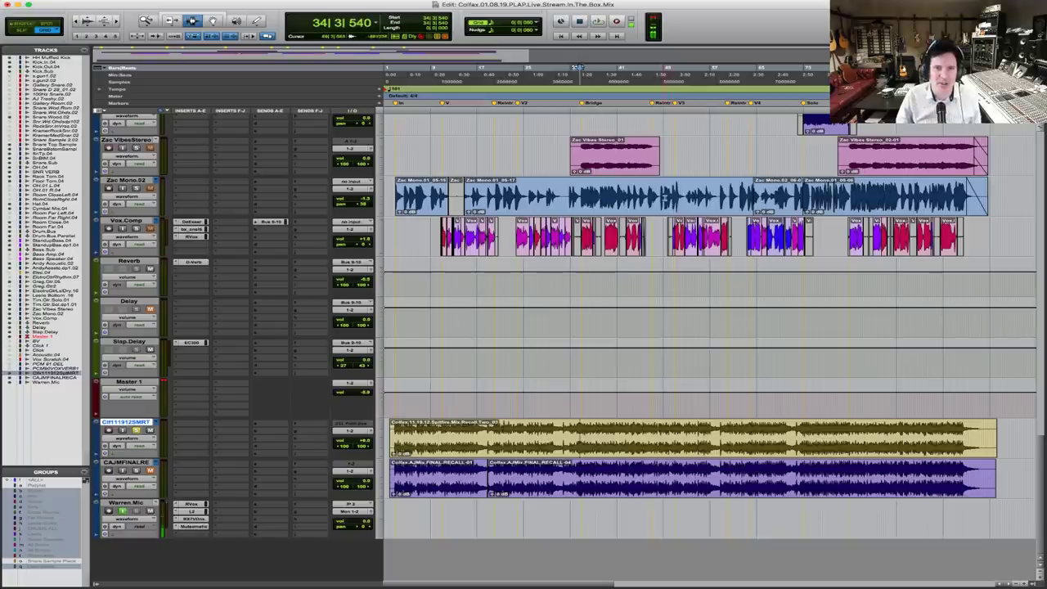
left_click(664, 196)
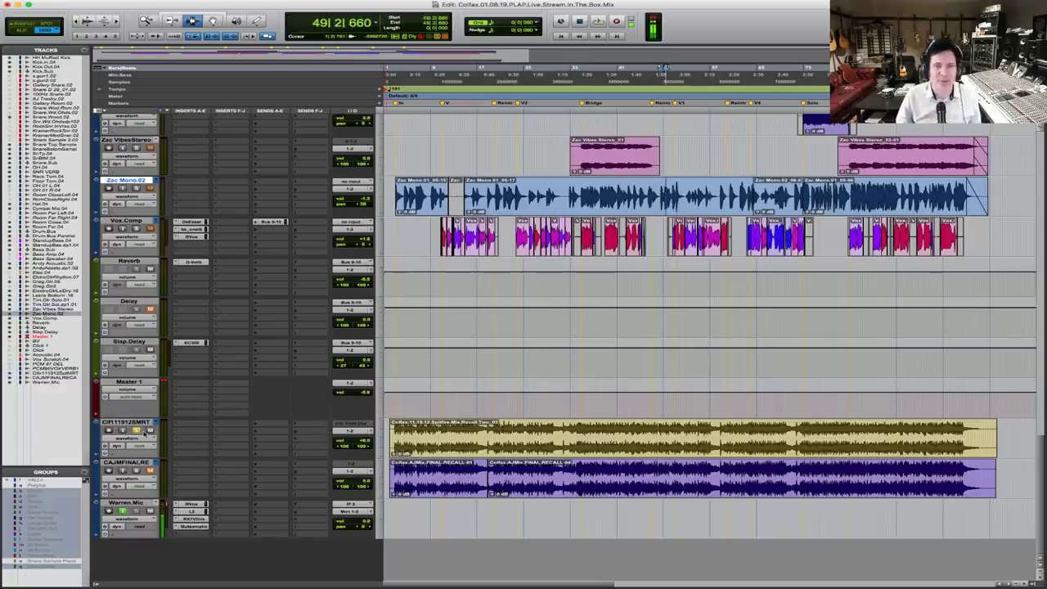
key("space")
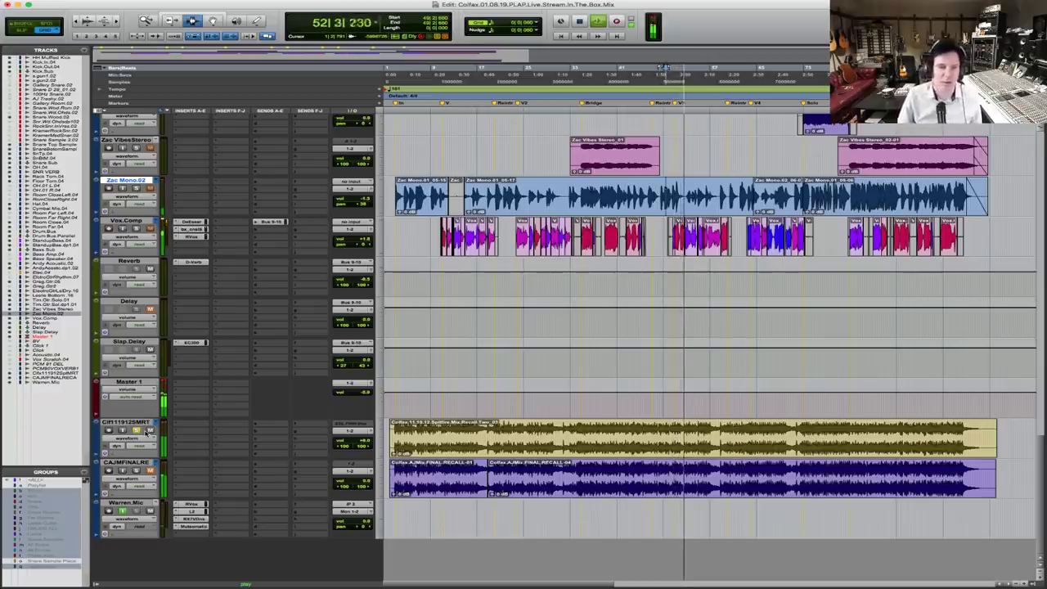
key("space")
key("space")
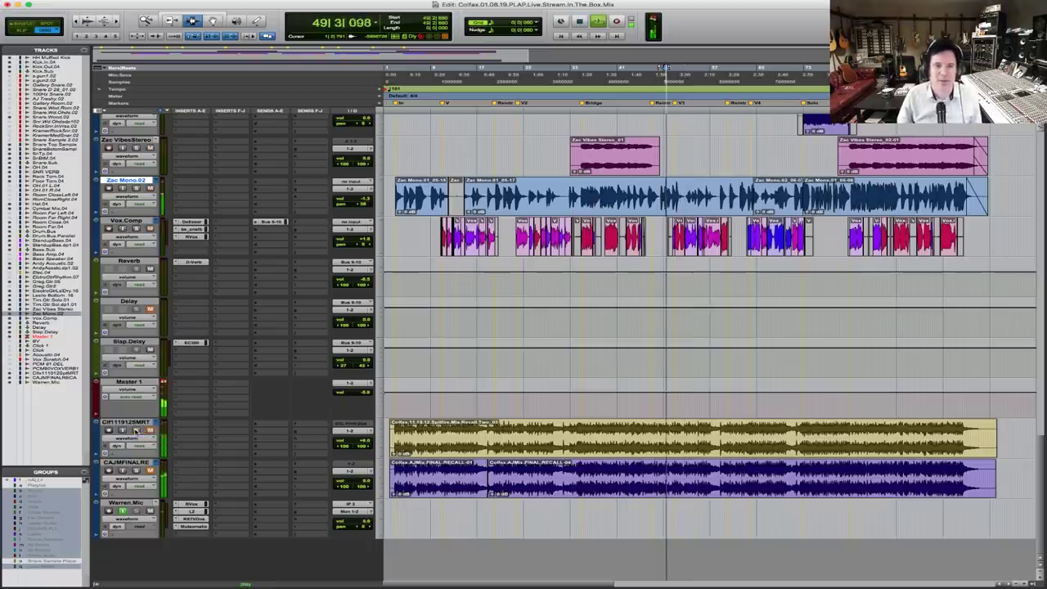
left_click(360, 392)
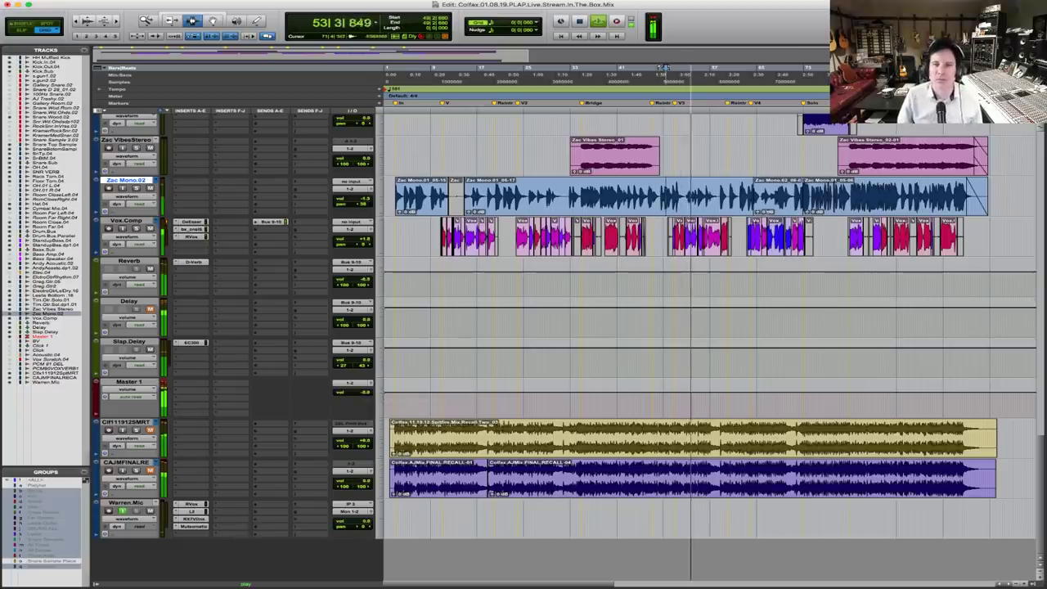
key("super+bracketright")
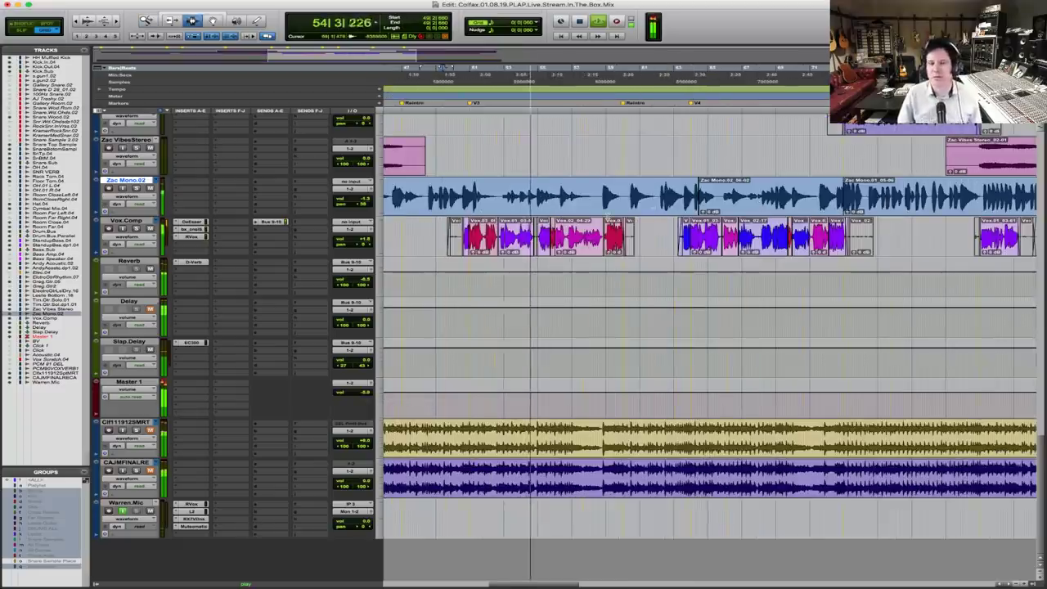
key("space")
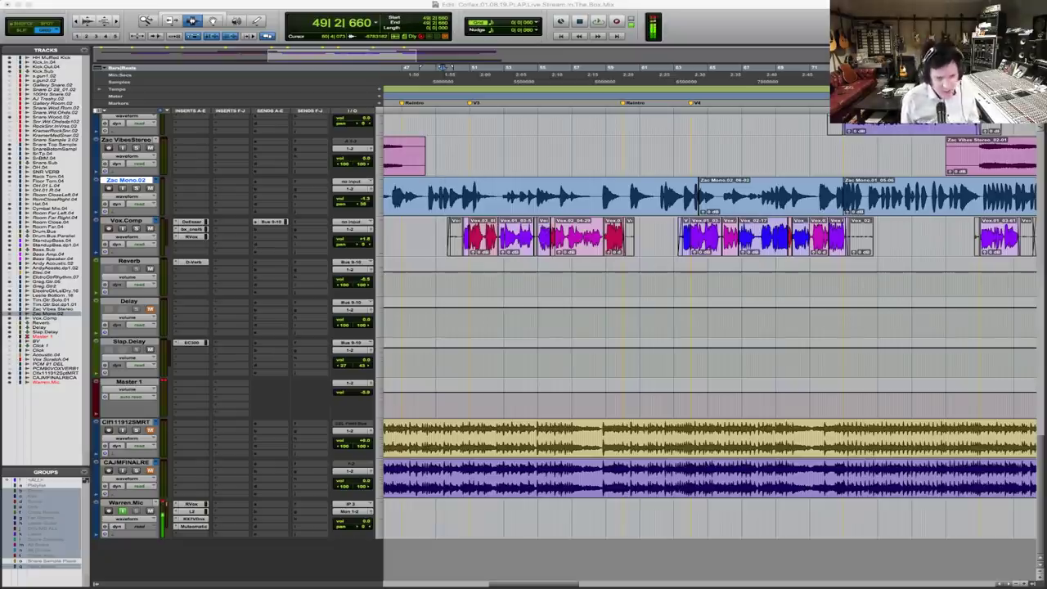
Raise the Clf111912SMRT reference track's volume while playing it soloed from 50|1|360
left_click(482, 277)
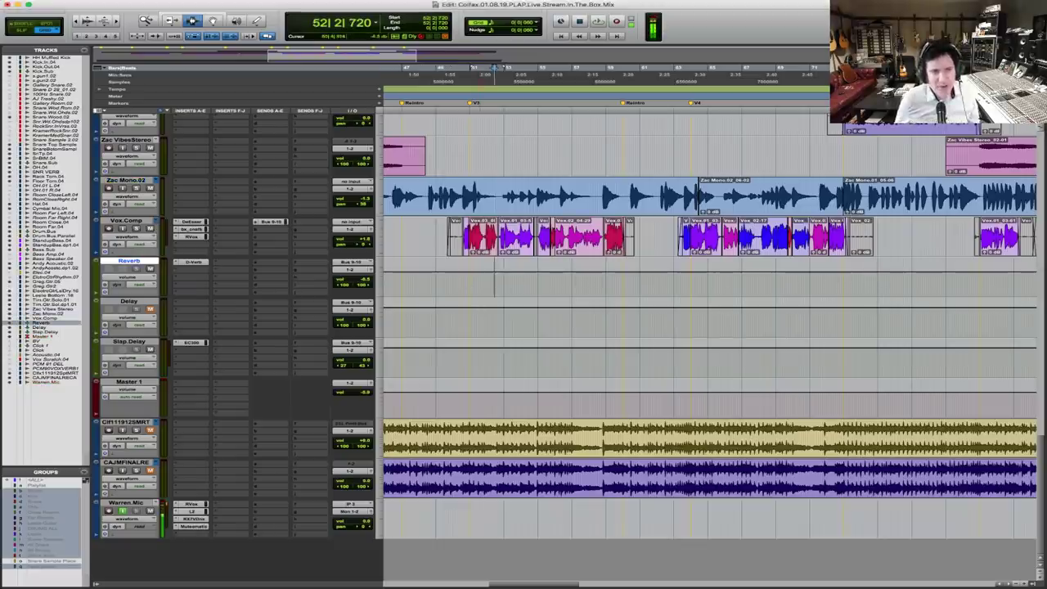
left_click(450, 242)
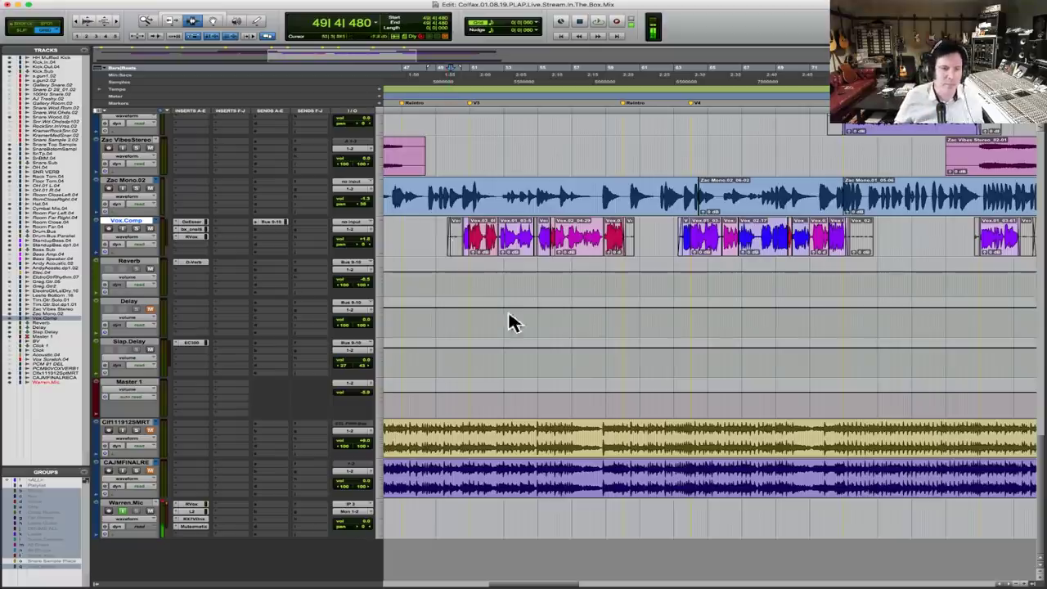
left_click(125, 180)
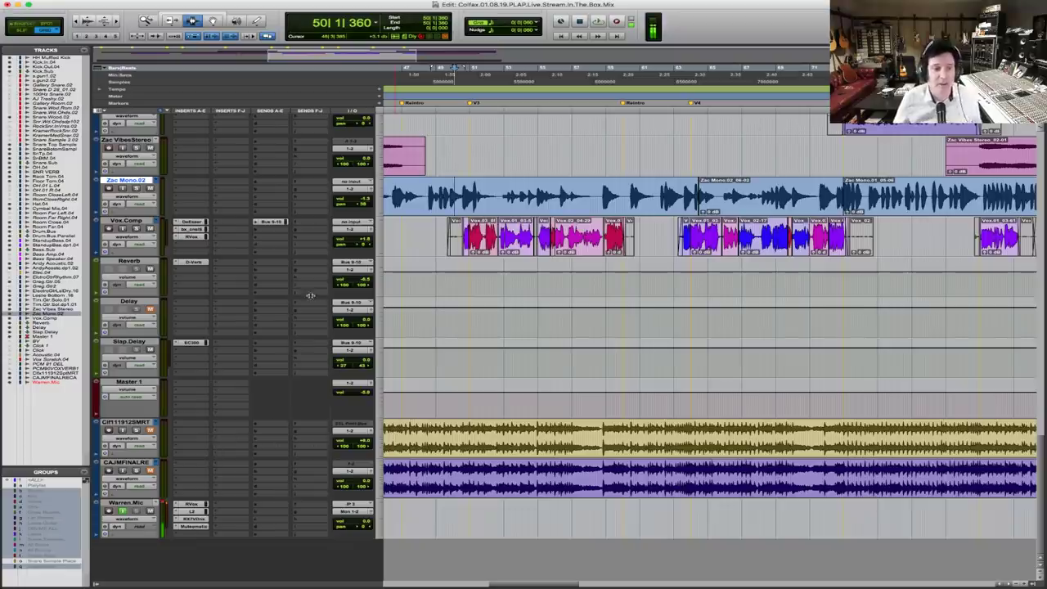
left_click(354, 441)
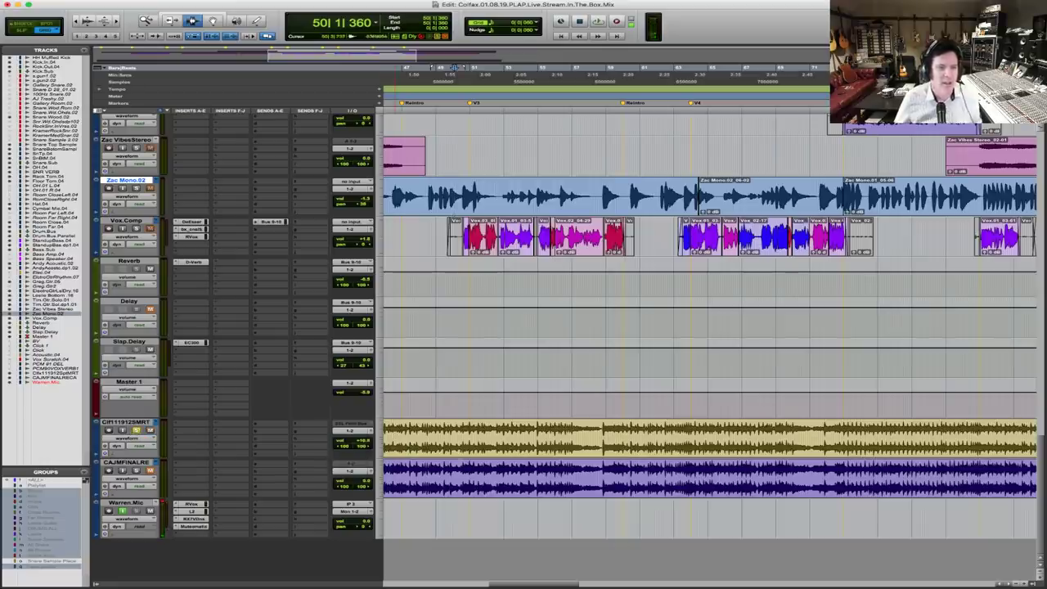
key("space")
left_click(357, 440)
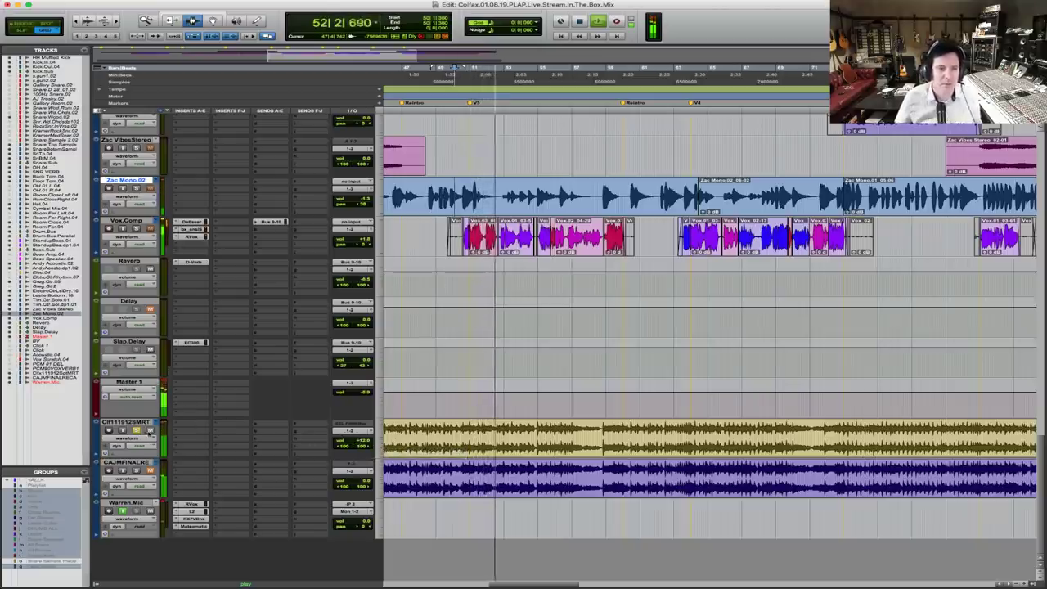
Replay the mix without the reference, including from 49|4|600, to judge its level going into the third verse
key("space")
key("space")
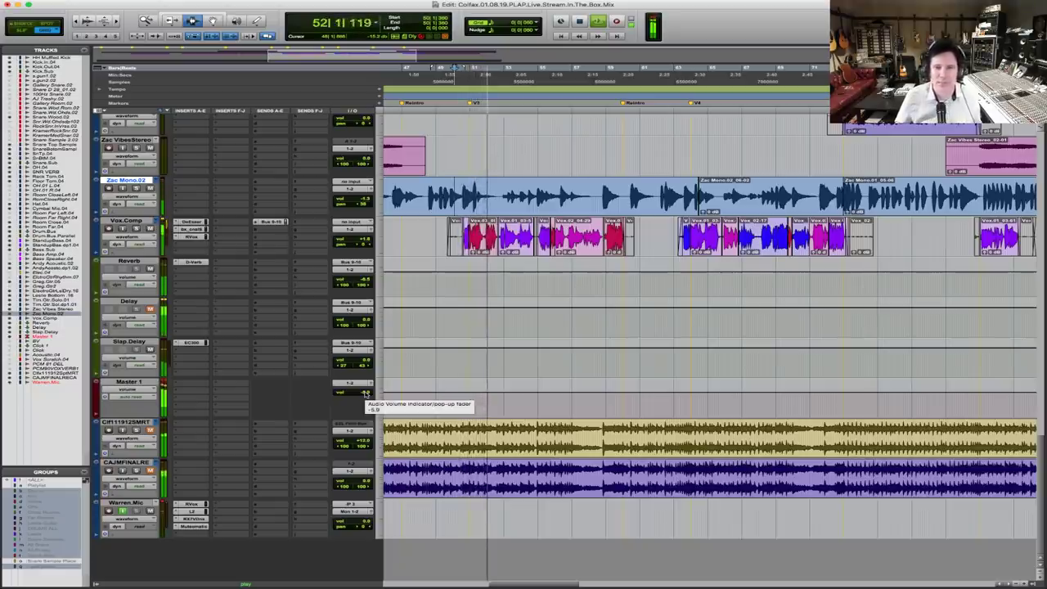
key("space")
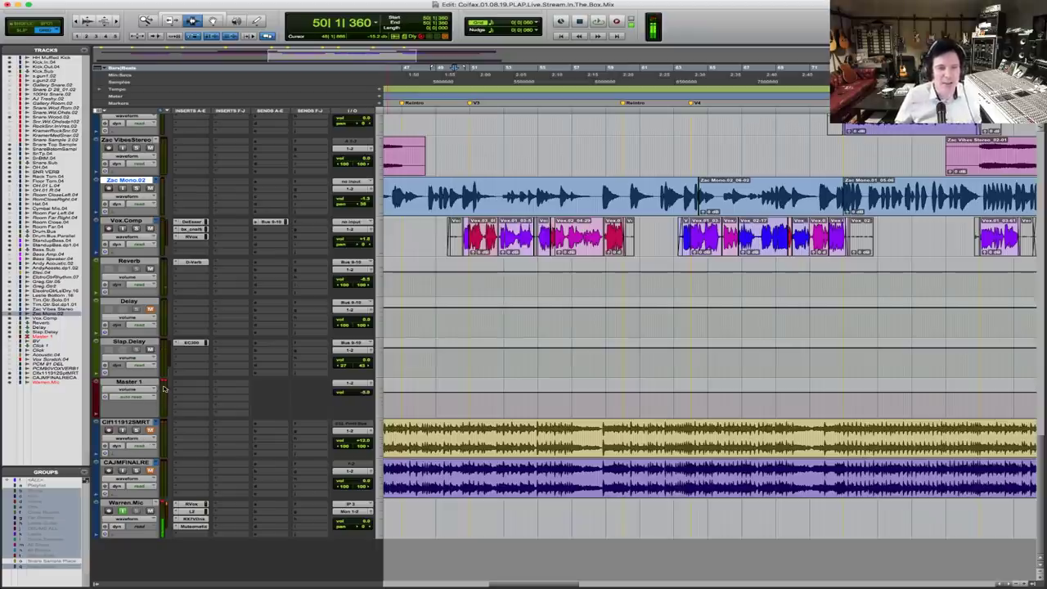
left_click(447, 196)
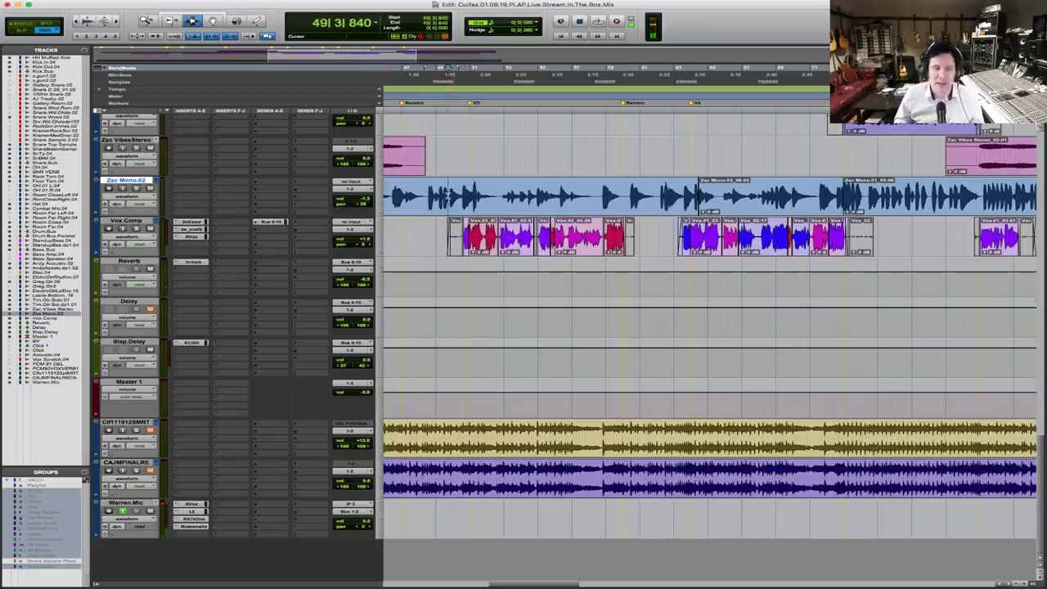
left_click(450, 196)
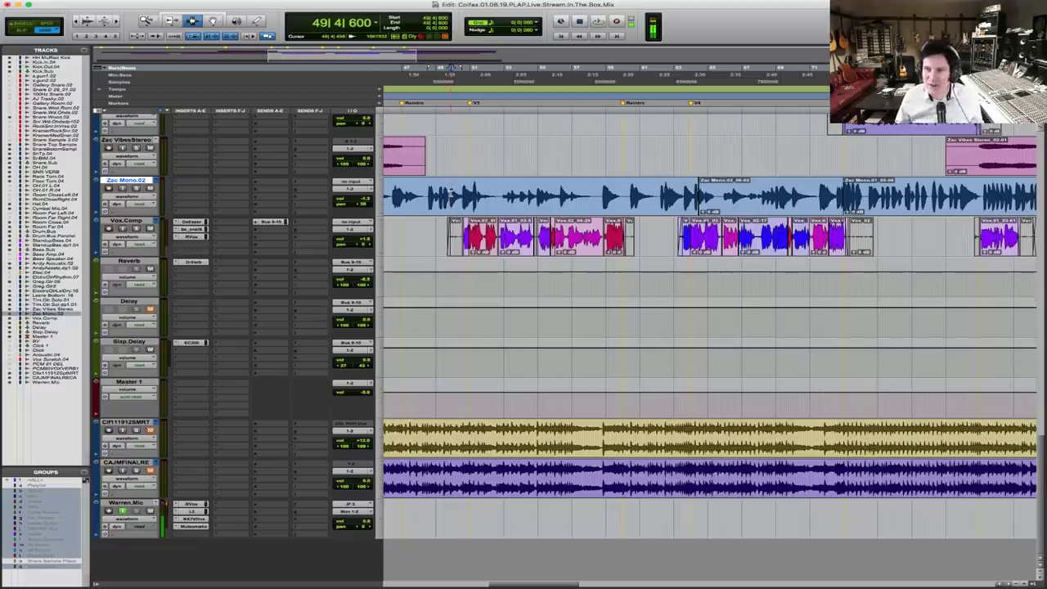
key("space")
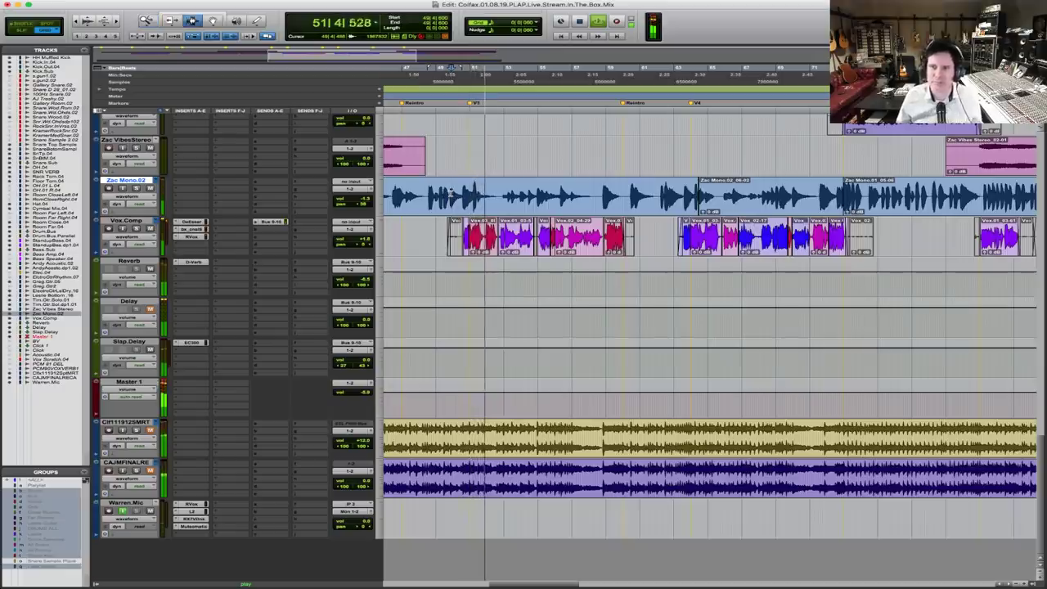
key("space")
Place the playback start at 50|2|840 and lower the Master 1 volume slightly while the mix plays
left_click(461, 69)
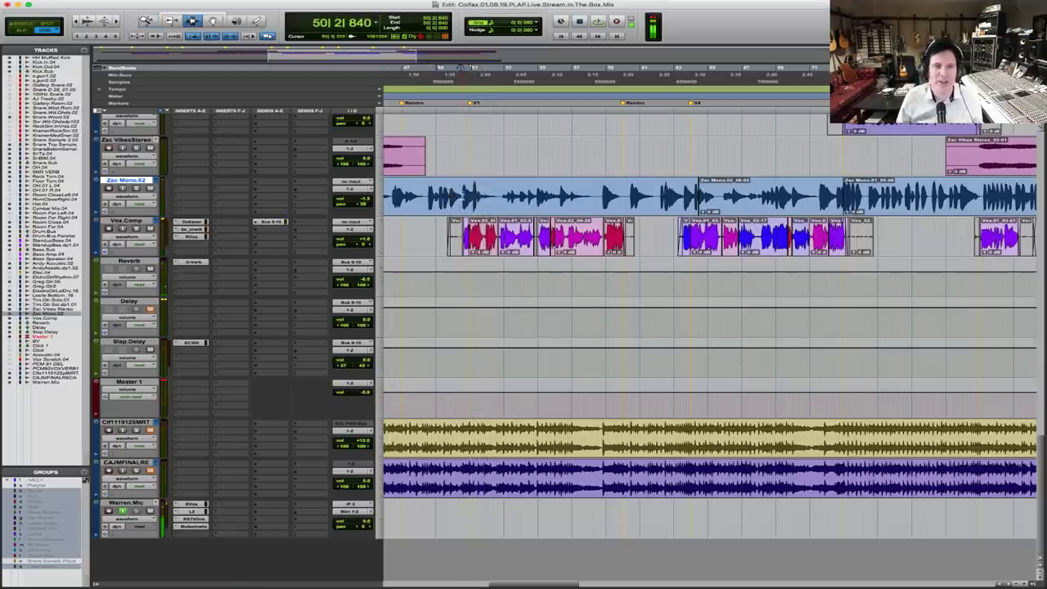
key("space")
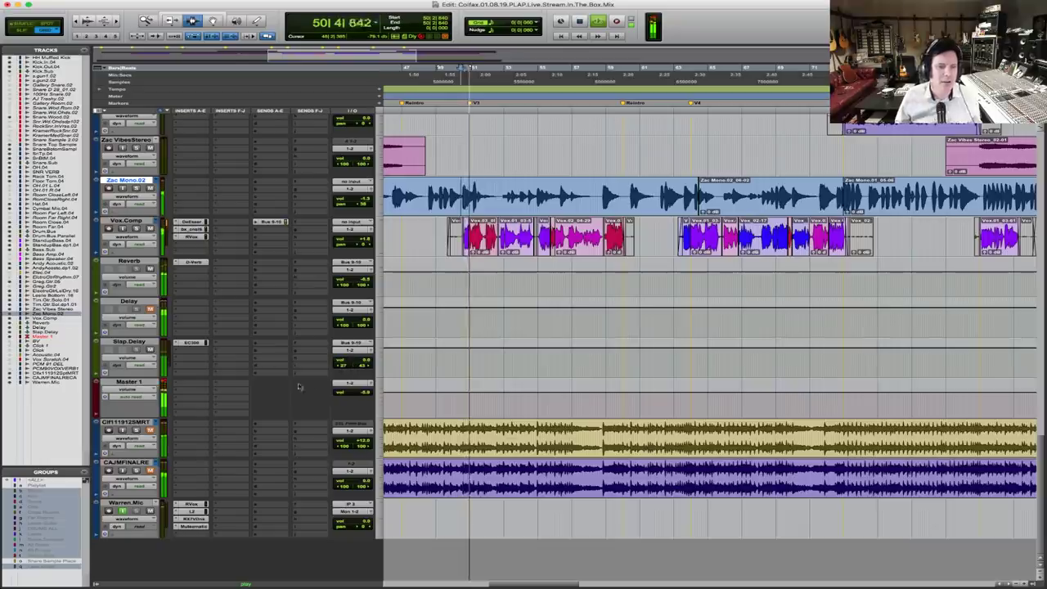
left_click_drag(372, 393, 364, 394)
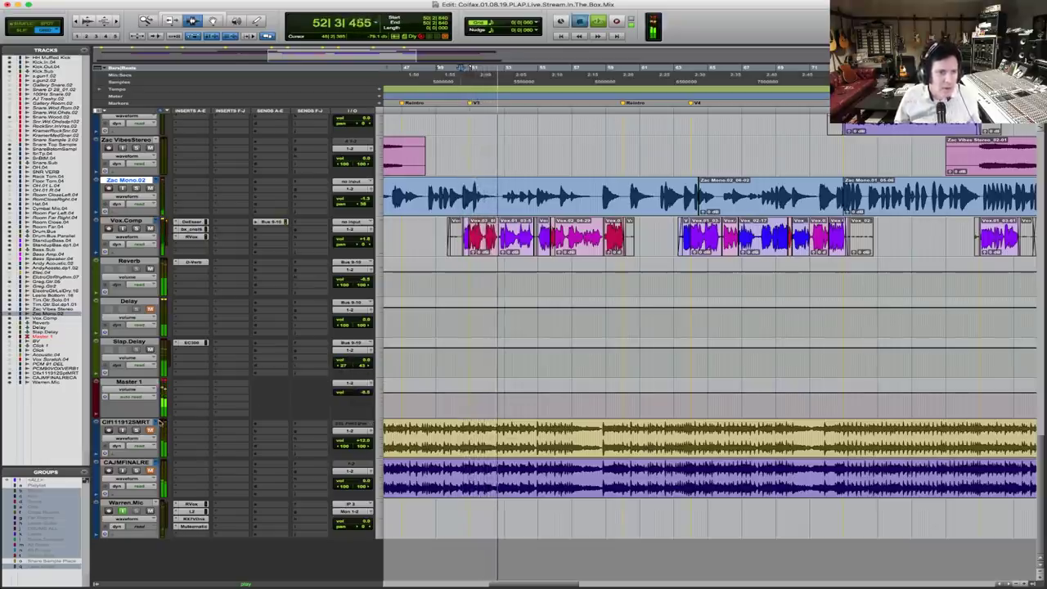
Play the soloed Clf111912SMRT reference to check its level against the mix, and place the playback start at 50|2|720
key("space")
key("space")
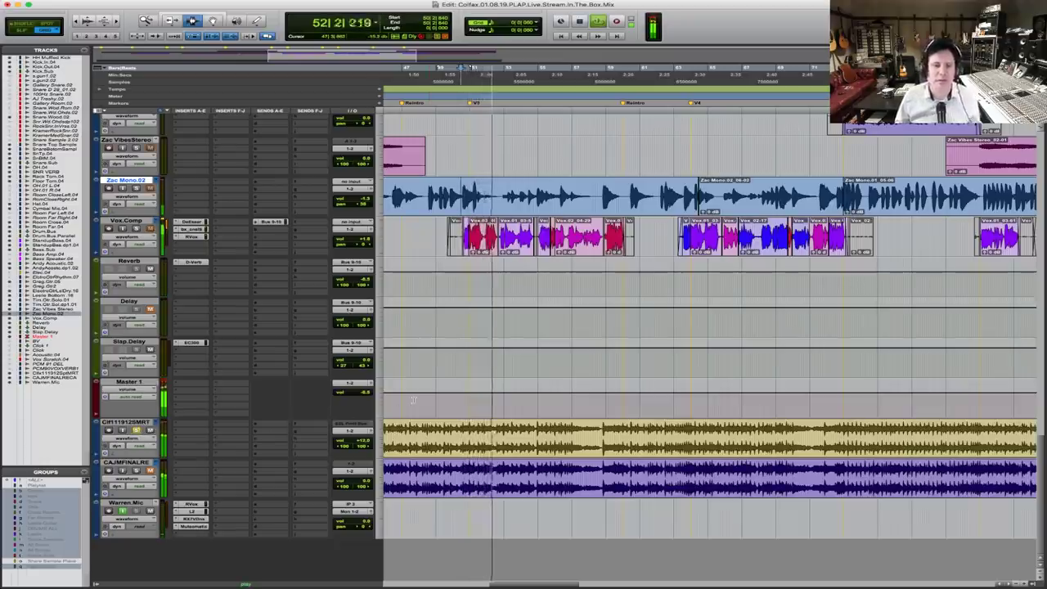
key("space")
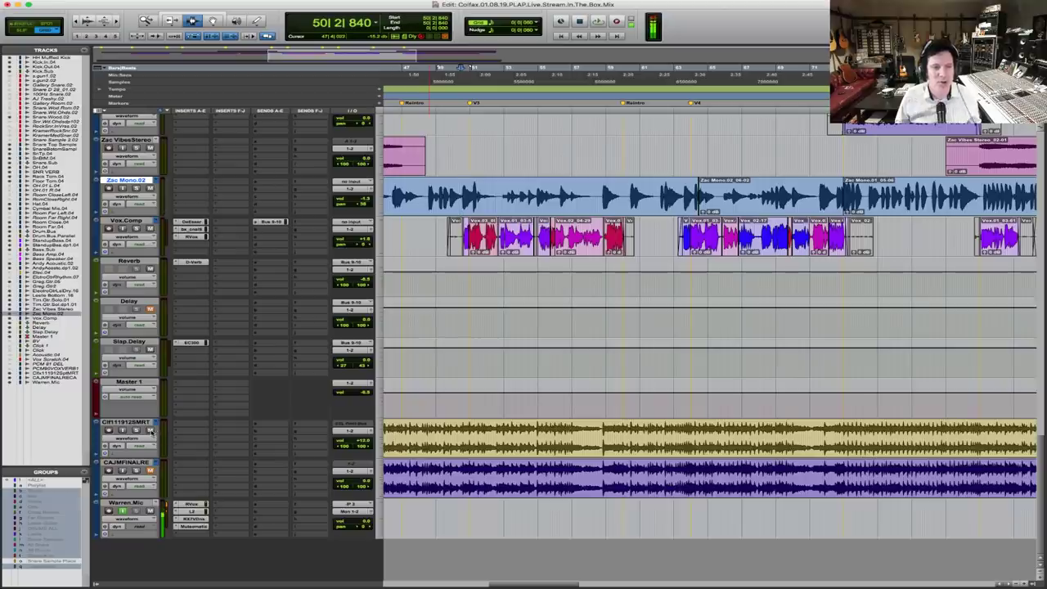
left_click(461, 68)
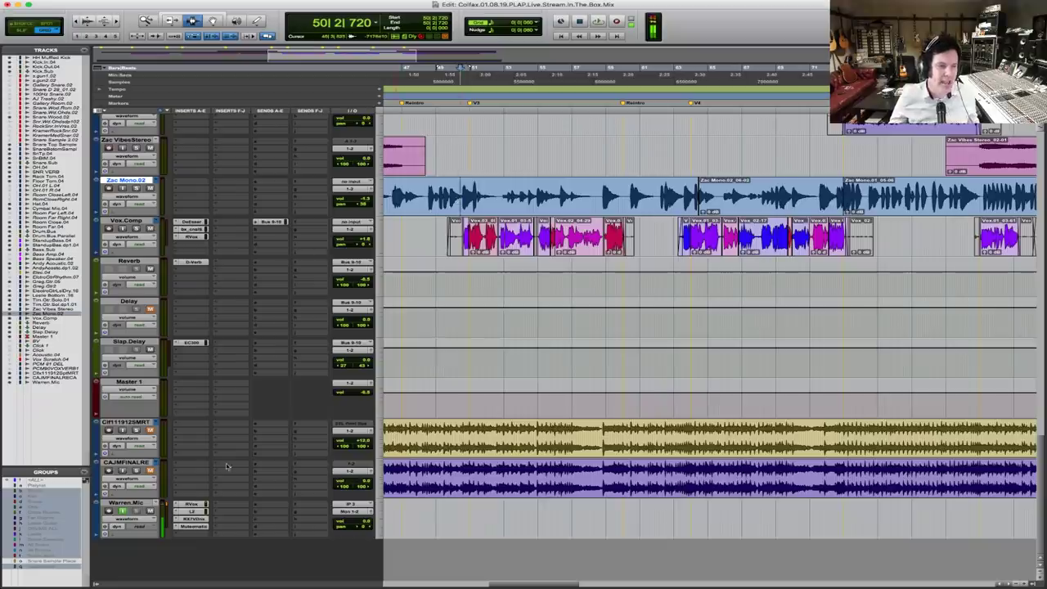
Play the soloed Clf111912SMRT reference from 50|3|840 to judge its level against the mix
left_click(135, 430)
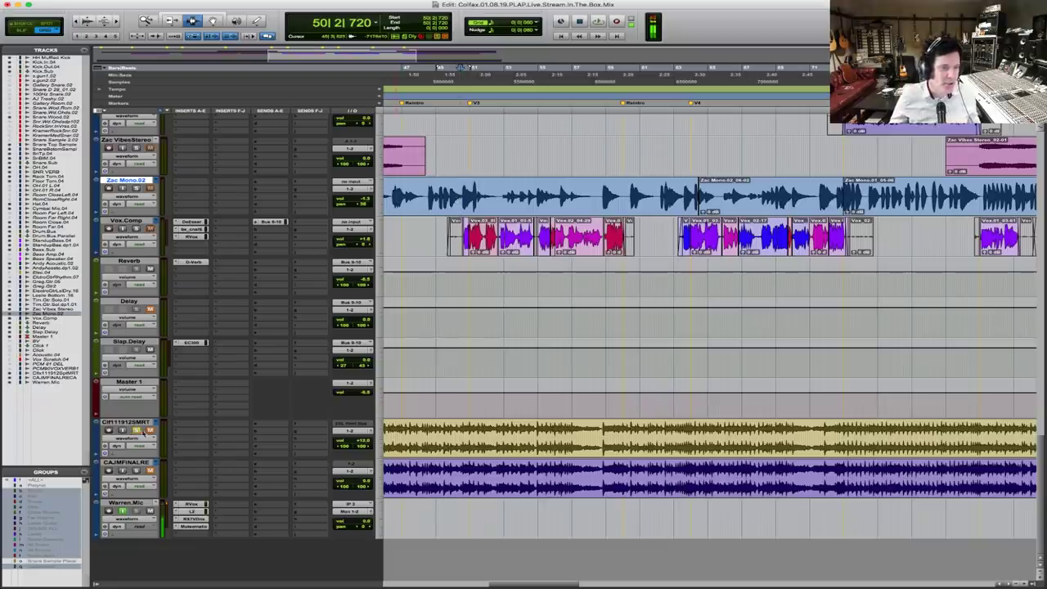
left_click(122, 422)
key("space")
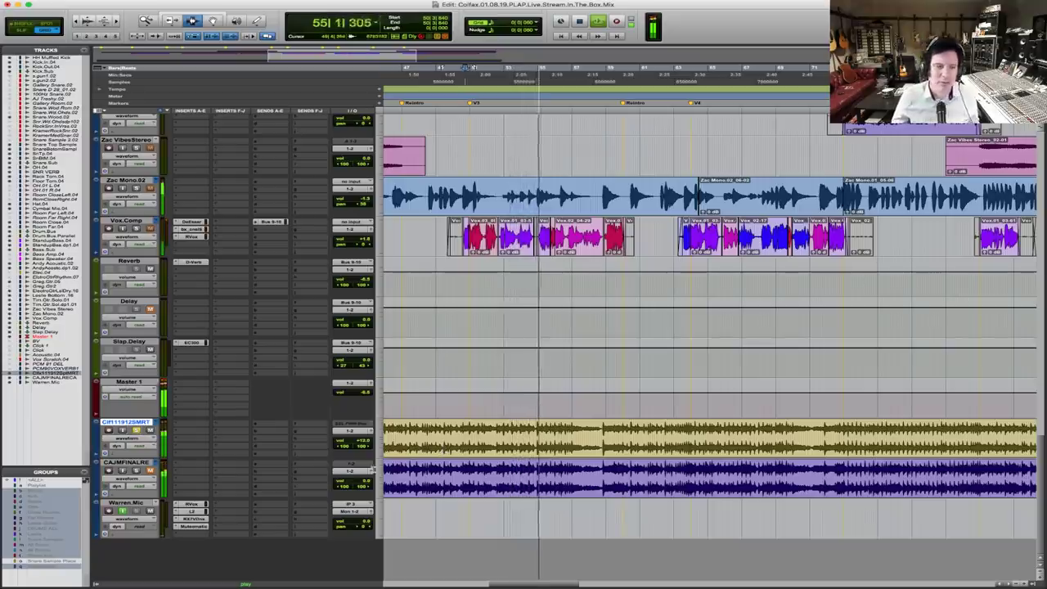
key("space")
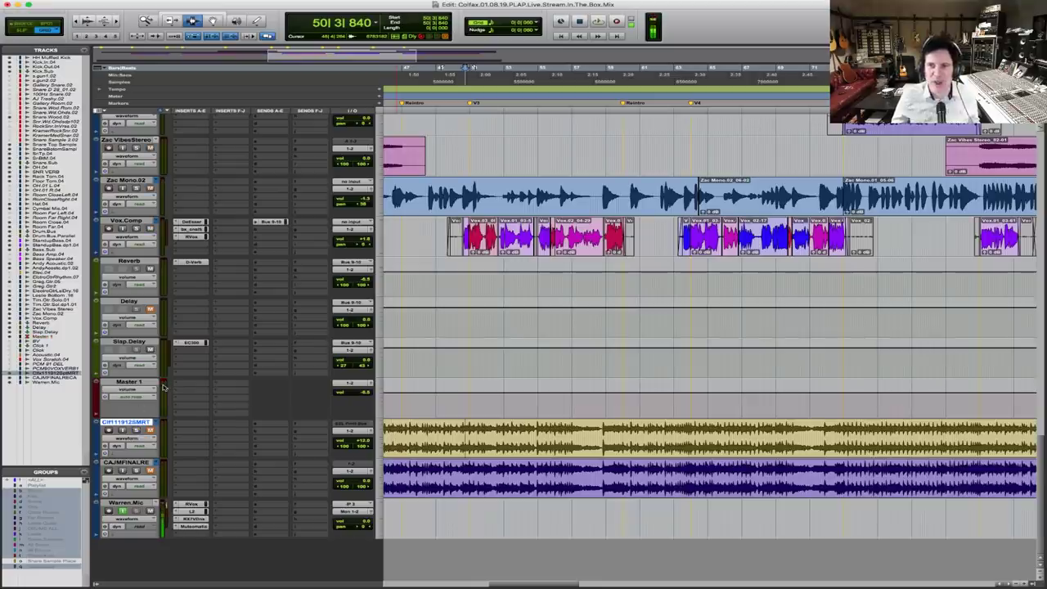
Replay the mix without the reference from 50|3|840 and again from 50|3|240 to compare its level
key("space")
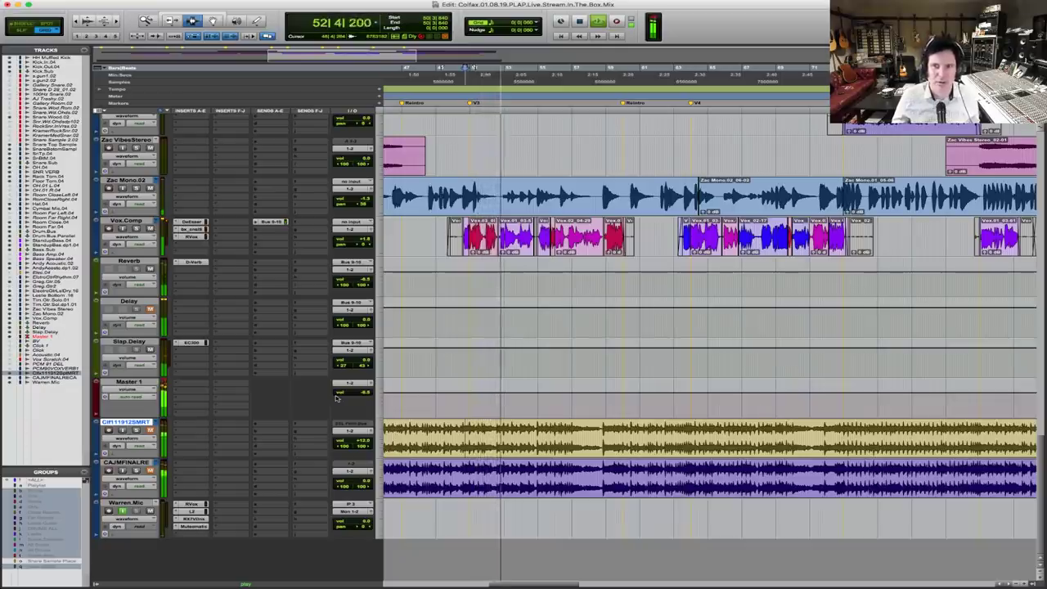
key("space")
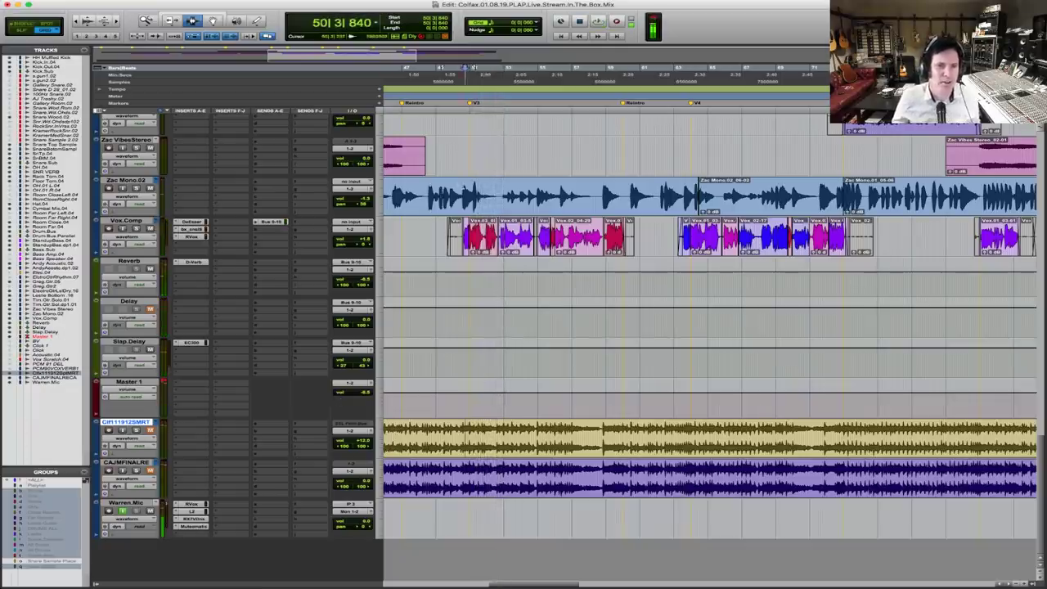
left_click(472, 197)
key("space")
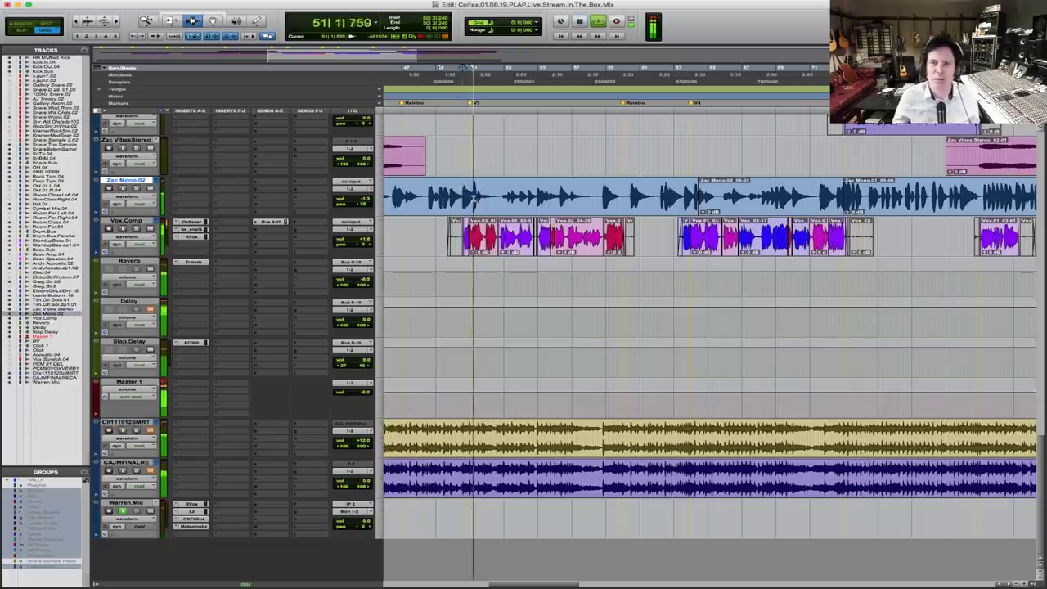
key("space")
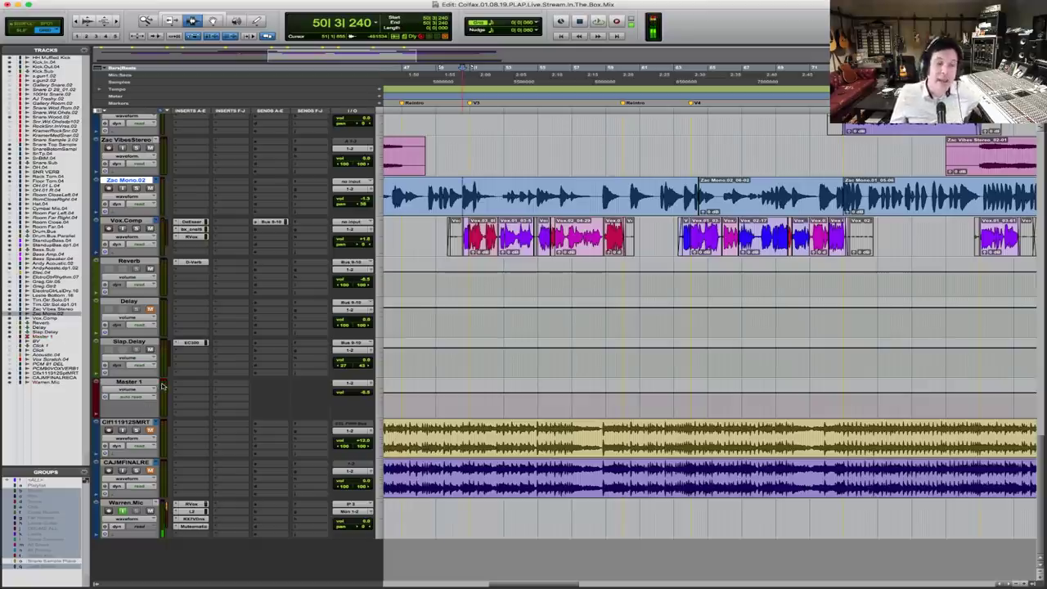
Show the whole song and select all StandupBass.04 clips from the song's start
double_click(146, 21)
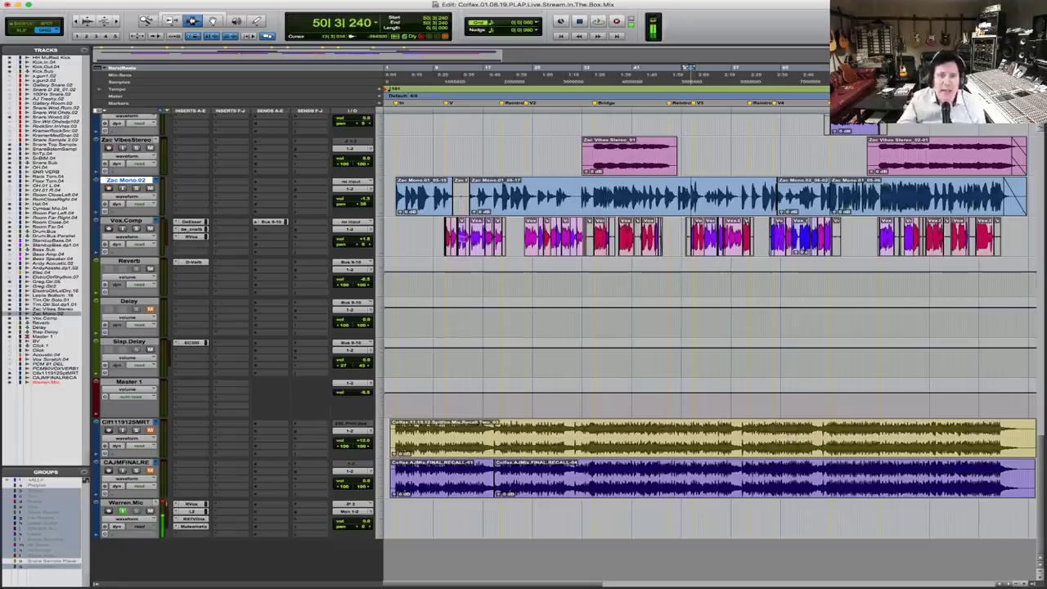
left_click(462, 238)
scroll(708, 335, "up", 6)
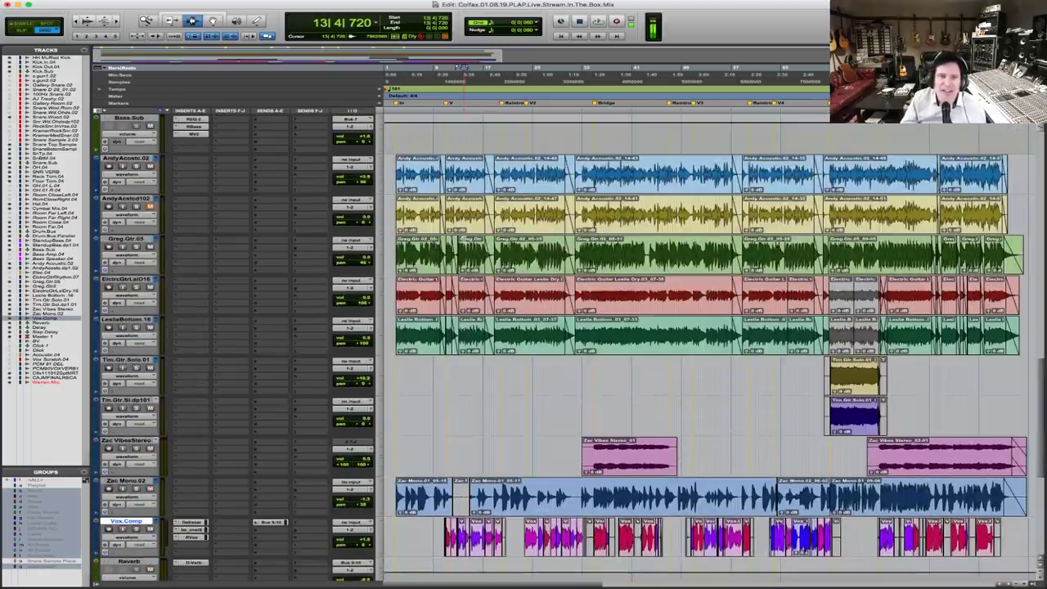
scroll(708, 347, "up", 3)
left_click_drag(496, 157, 445, 220)
left_click(399, 173)
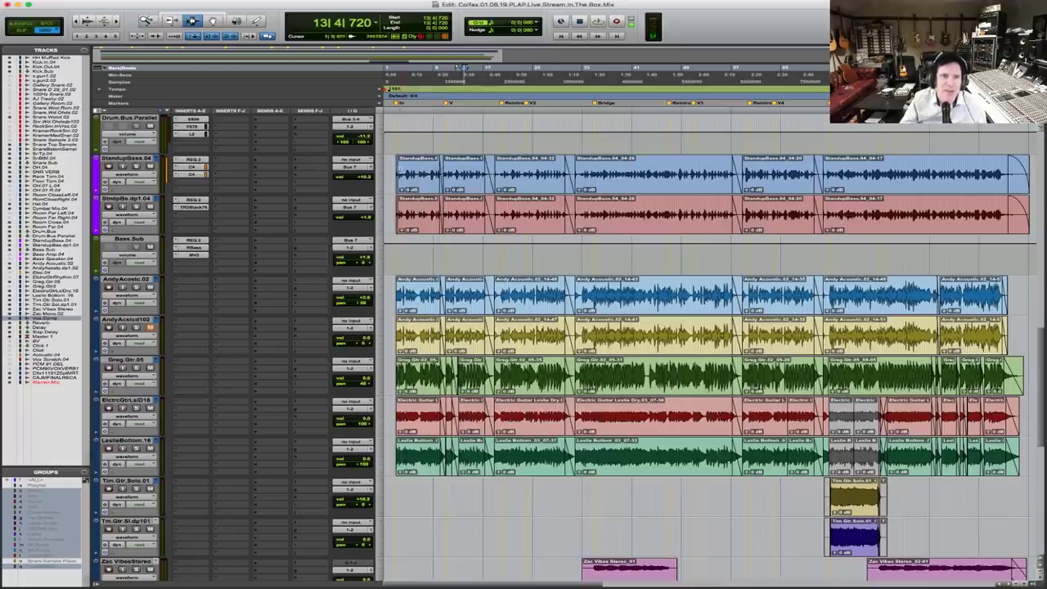
triple_click(401, 173)
Solo StandupBass.04 and StndpBs.dp1.04 and play the two bass tracks from the start of the song
left_click(136, 166)
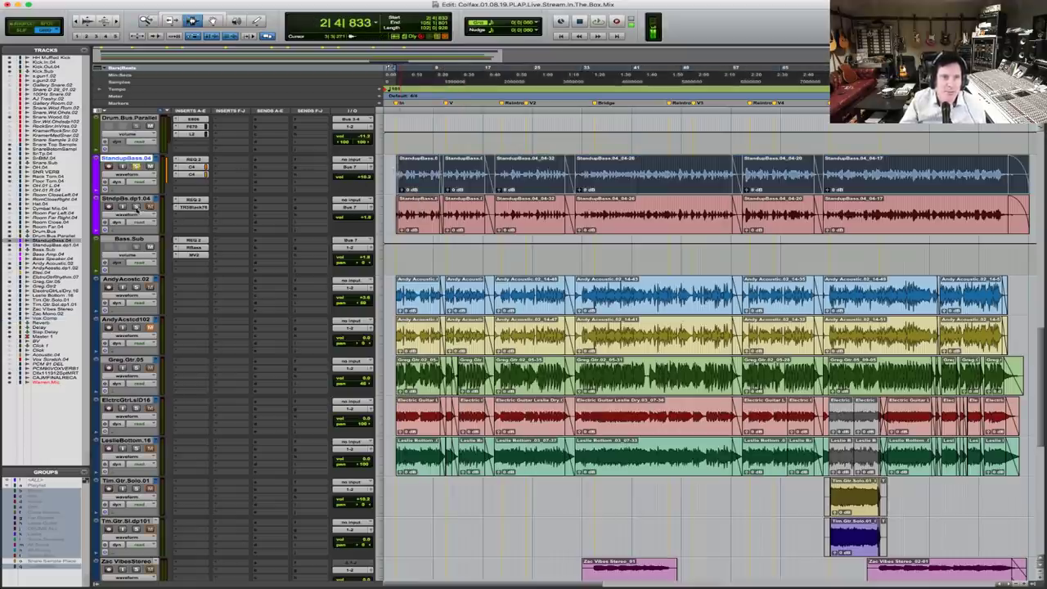
left_click(136, 206)
key("space")
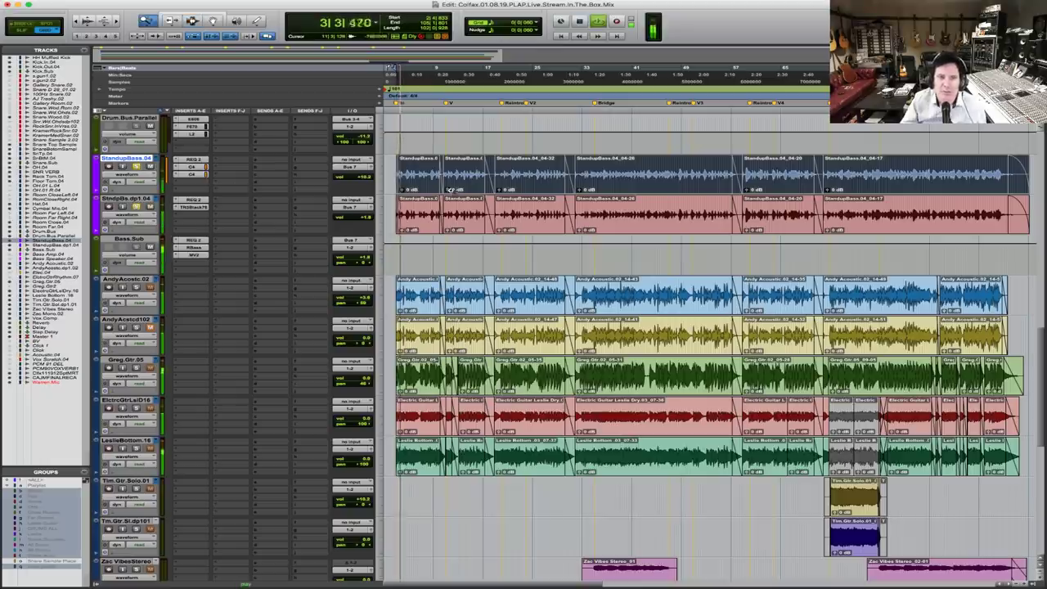
Examine the bass and guitar waveforms around the start of the bridge while the mix plays
key("super+bracketright")
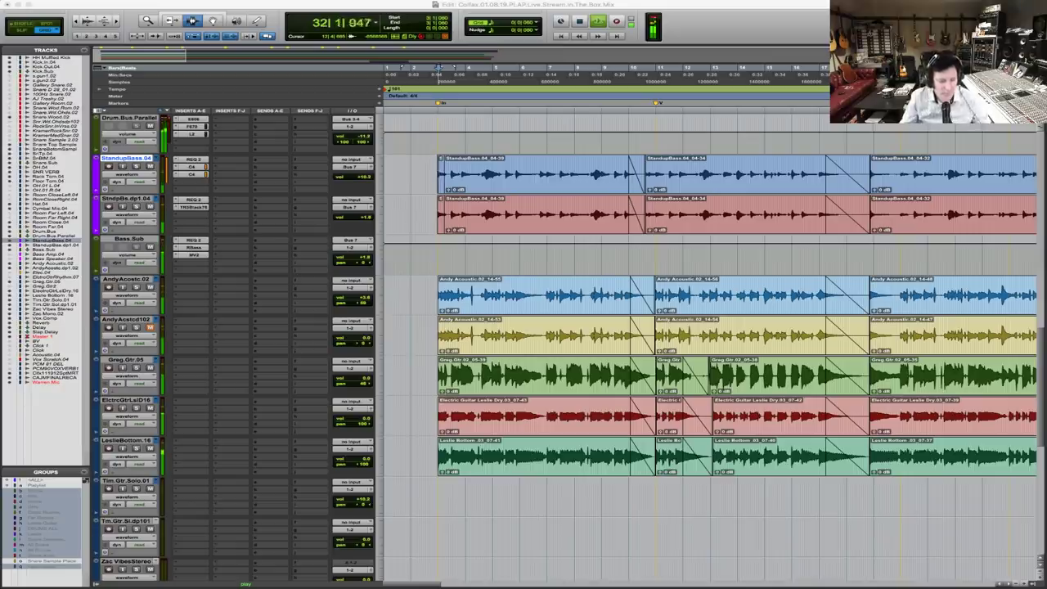
left_click(792, 323)
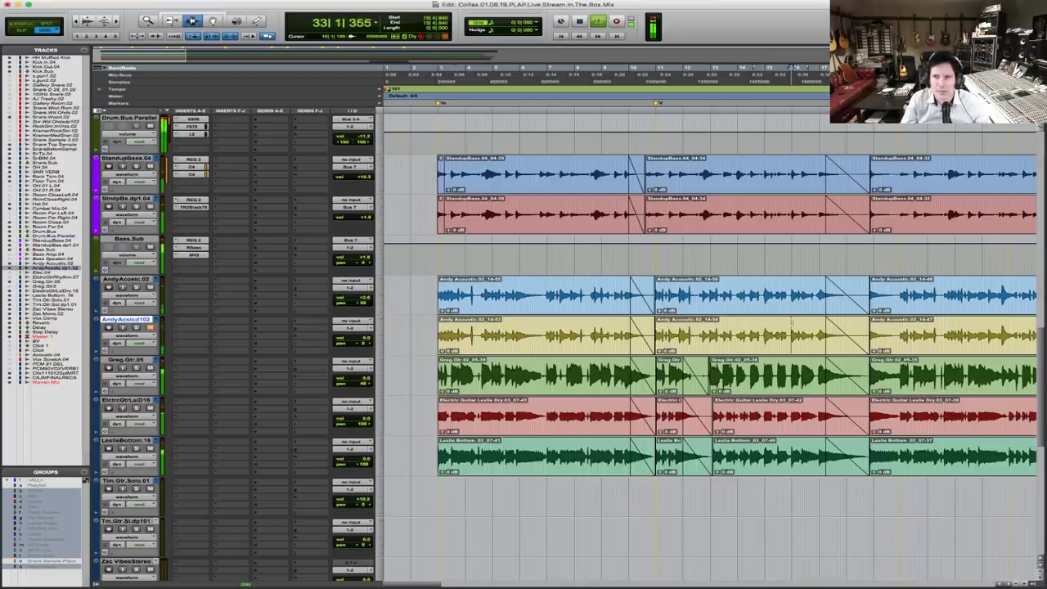
key("super+bracketleft")
key("super+bracketleft")
key("F5")
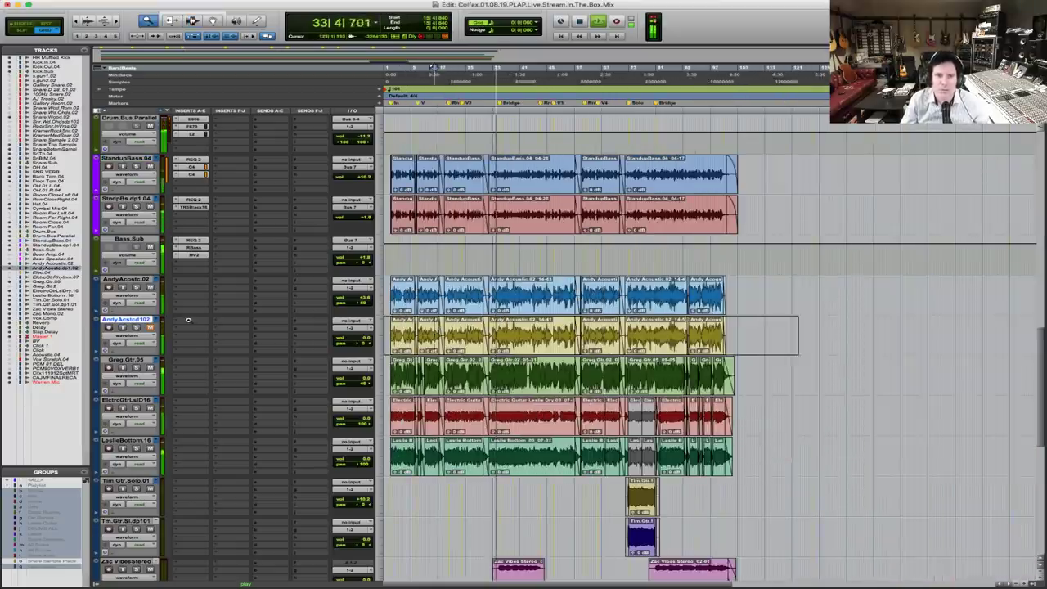
key("super+bracketright")
left_click_drag(564, 315, 664, 315)
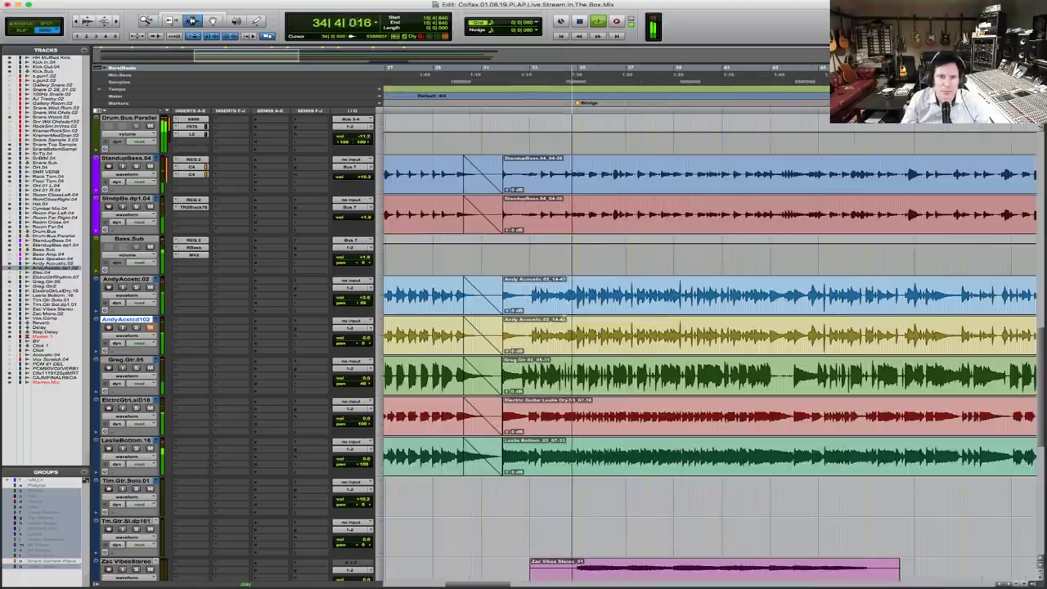
key("super+bracketright")
key("super+bracketright")
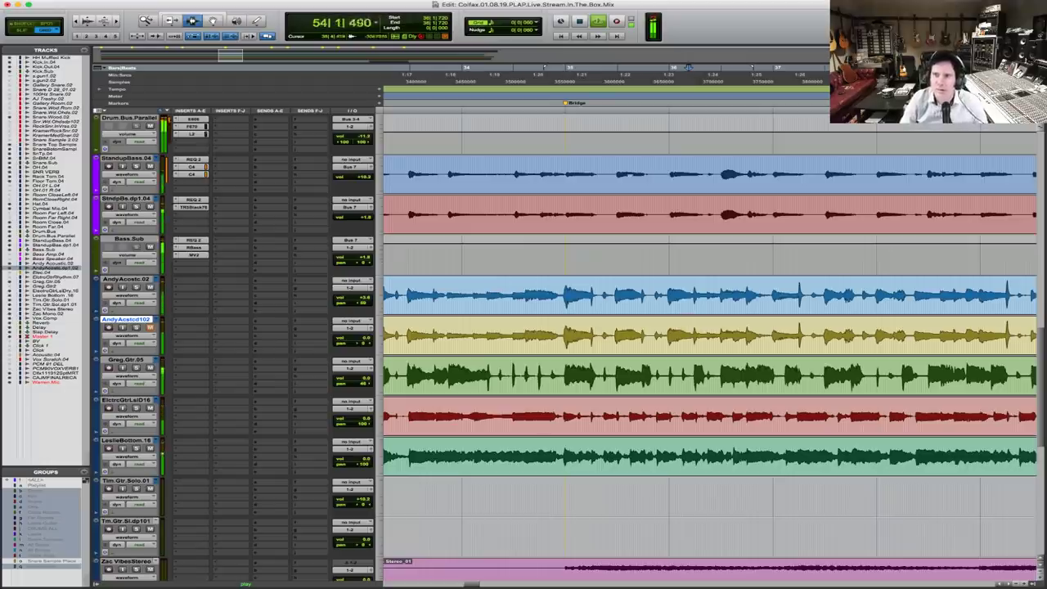
Stop playback and place the edit cursor at 35|4|720 across StandupBass.04 and StndpBs.dp1.04
left_click(865, 192)
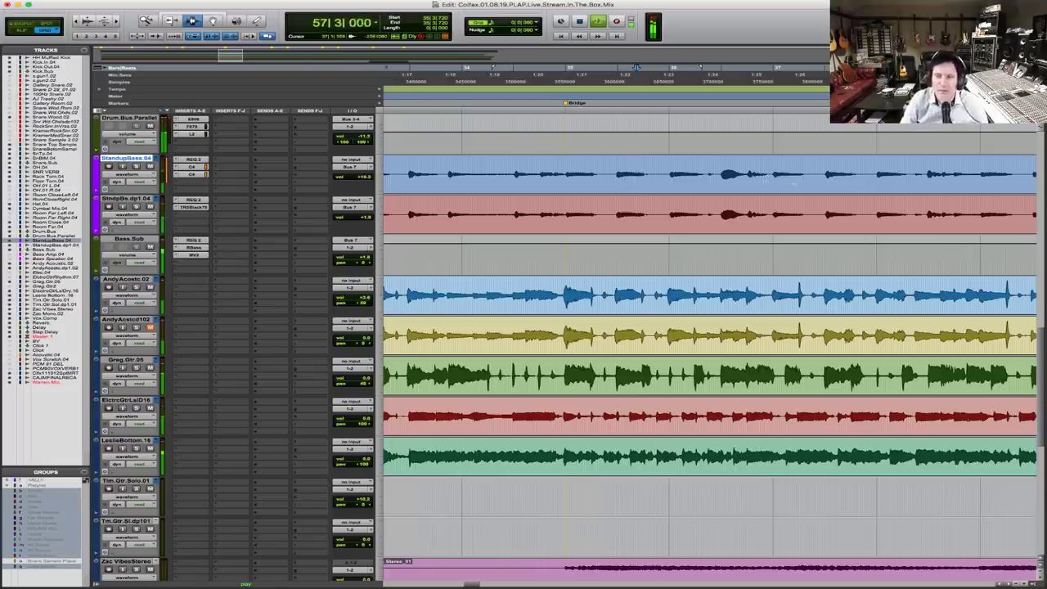
key("space")
left_click(652, 176)
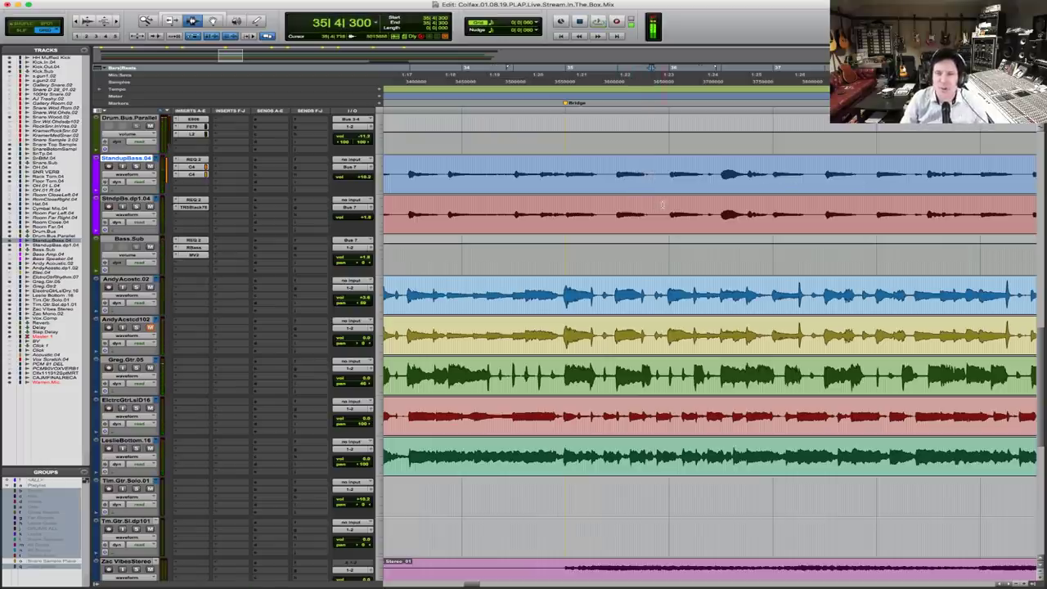
left_click(664, 206, "shift")
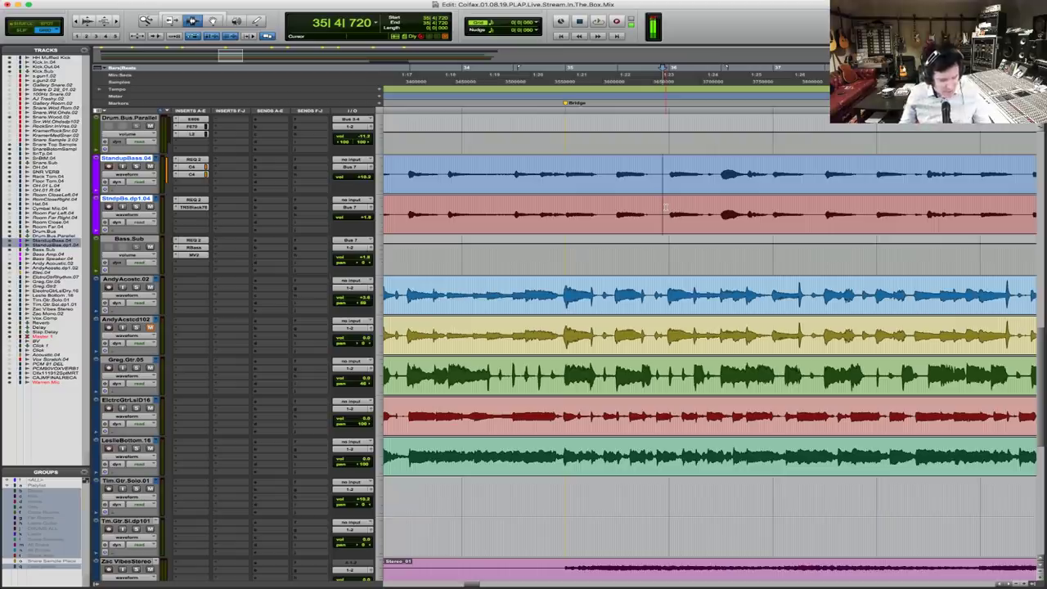
key("r")
key("r")
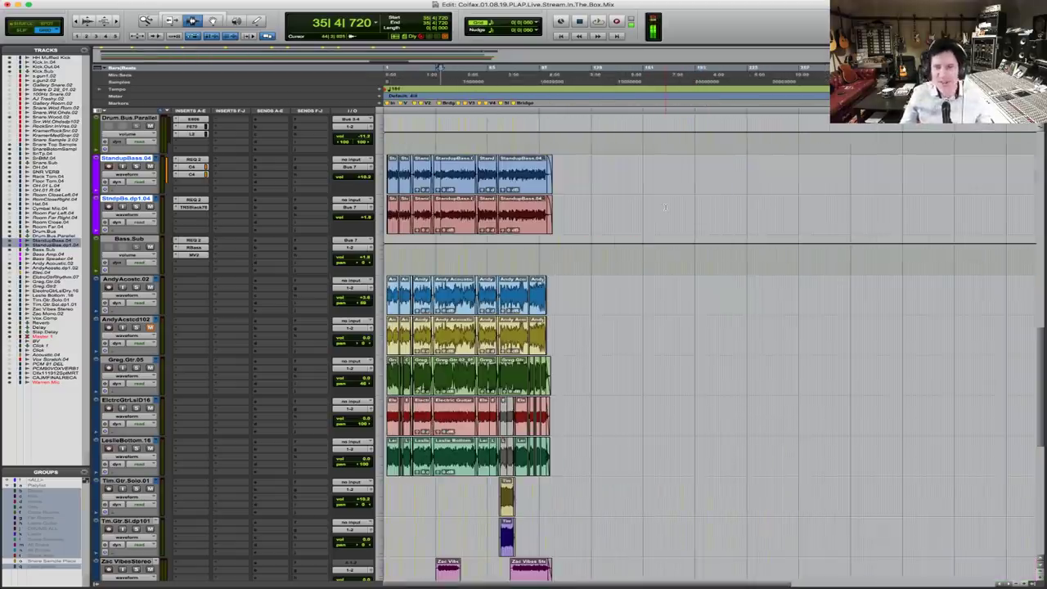